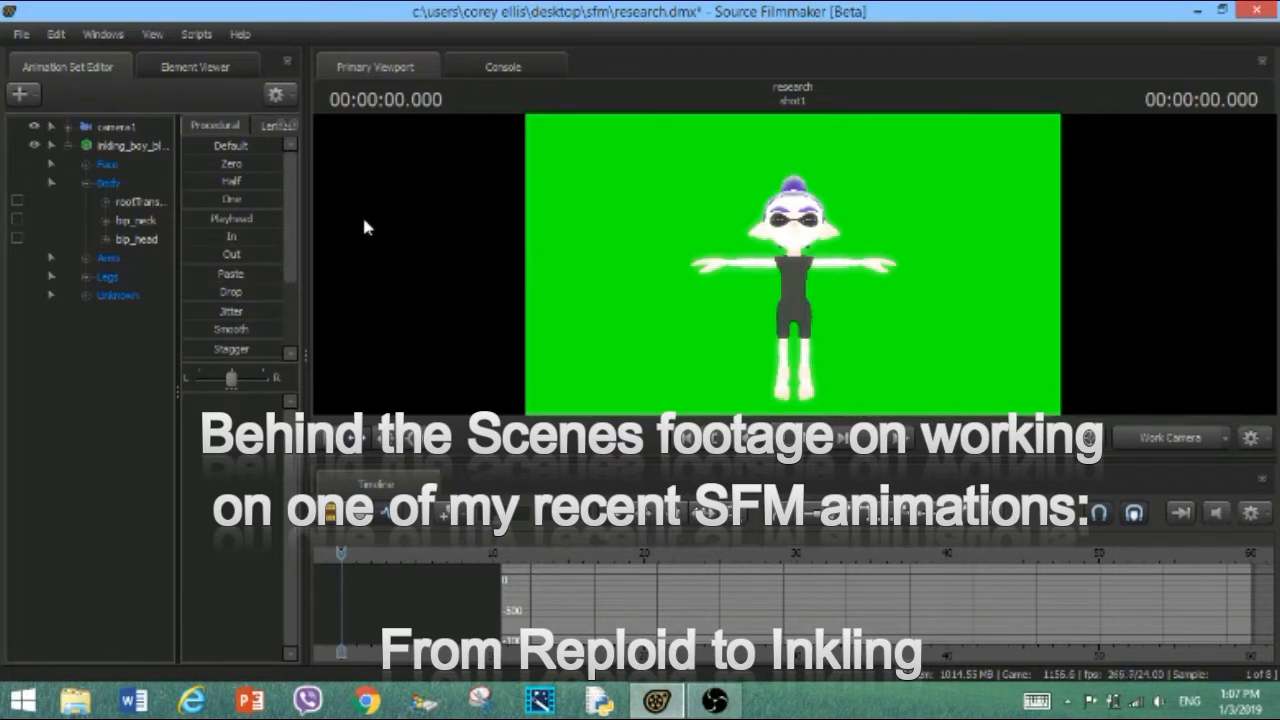
Show the inkling boy's game model in the Element Viewer and expand its list of materials
{"action": "right_click", "coordinate": [120, 150]}
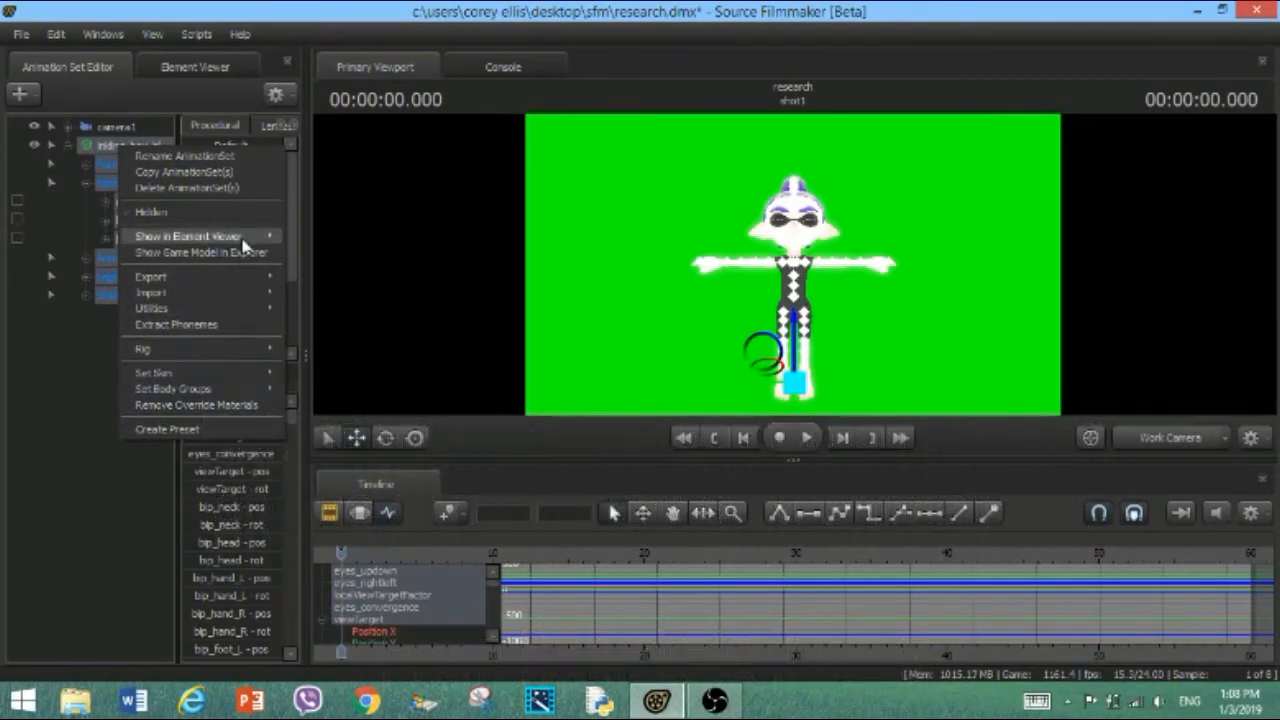
{"action": "left_click", "coordinate": [312, 254]}
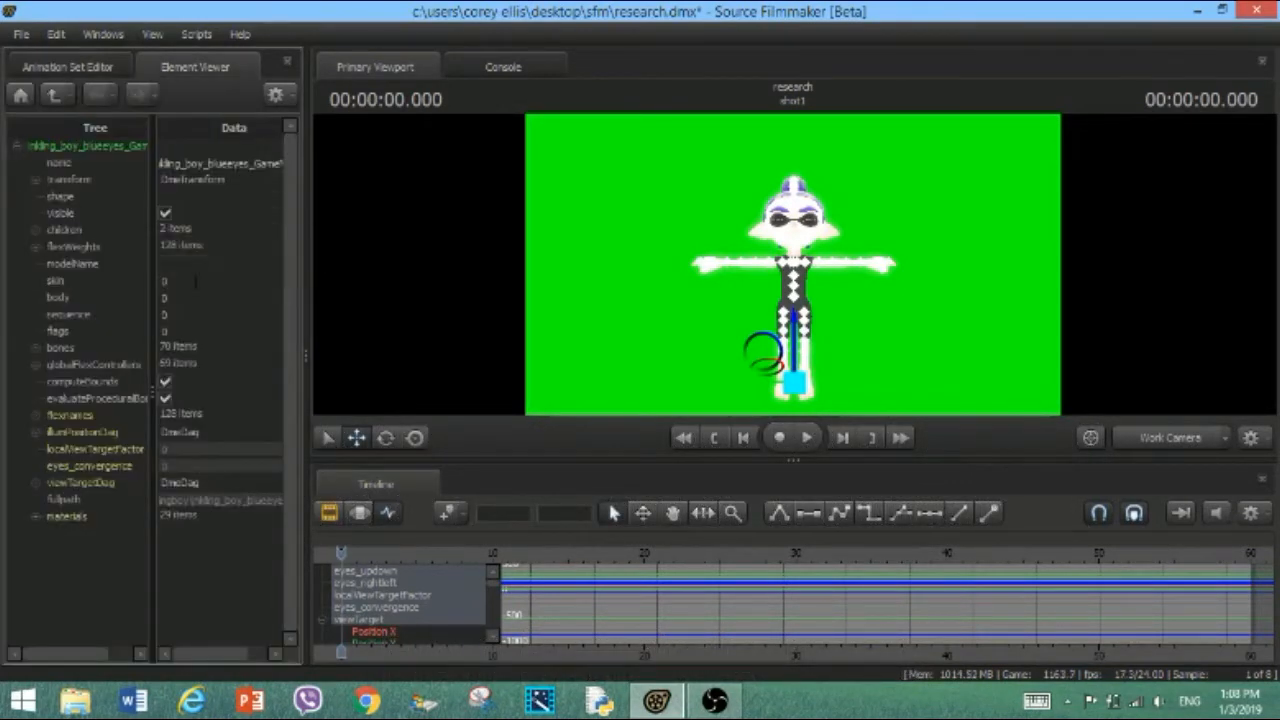
{"action": "left_click", "coordinate": [36, 517]}
{"action": "scroll", "coordinate": [40, 500], "scroll_direction": "down", "scroll_amount": 6}
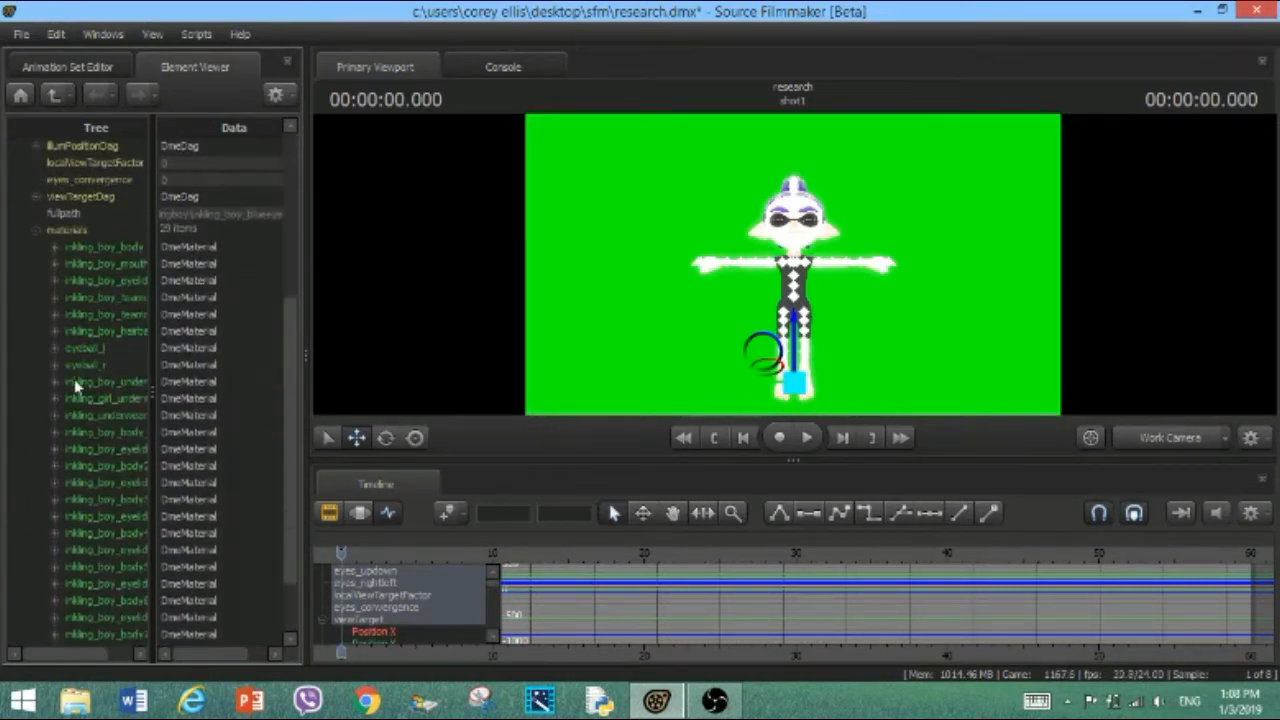
{"action": "scroll", "coordinate": [86, 328], "scroll_direction": "down", "scroll_amount": 1}
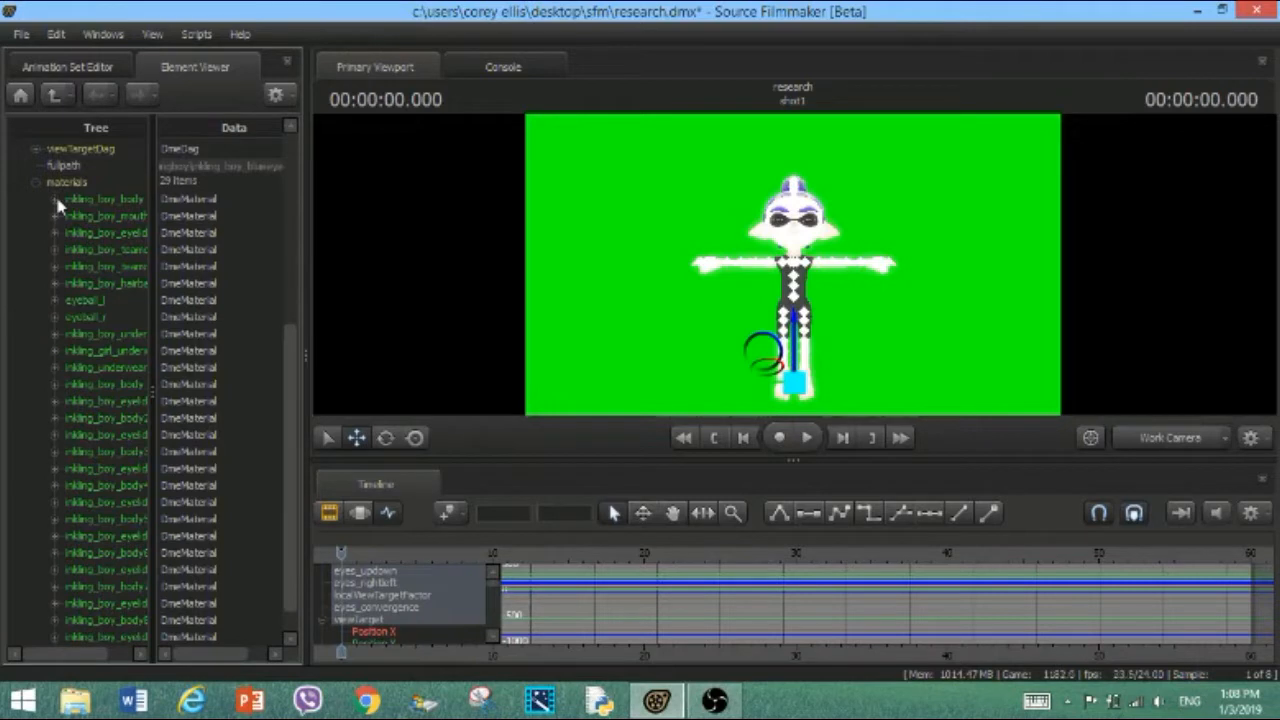
Add a color attribute named $color to the inkling_boy_body material
{"action": "left_click", "coordinate": [55, 200]}
{"action": "left_click", "coordinate": [89, 201]}
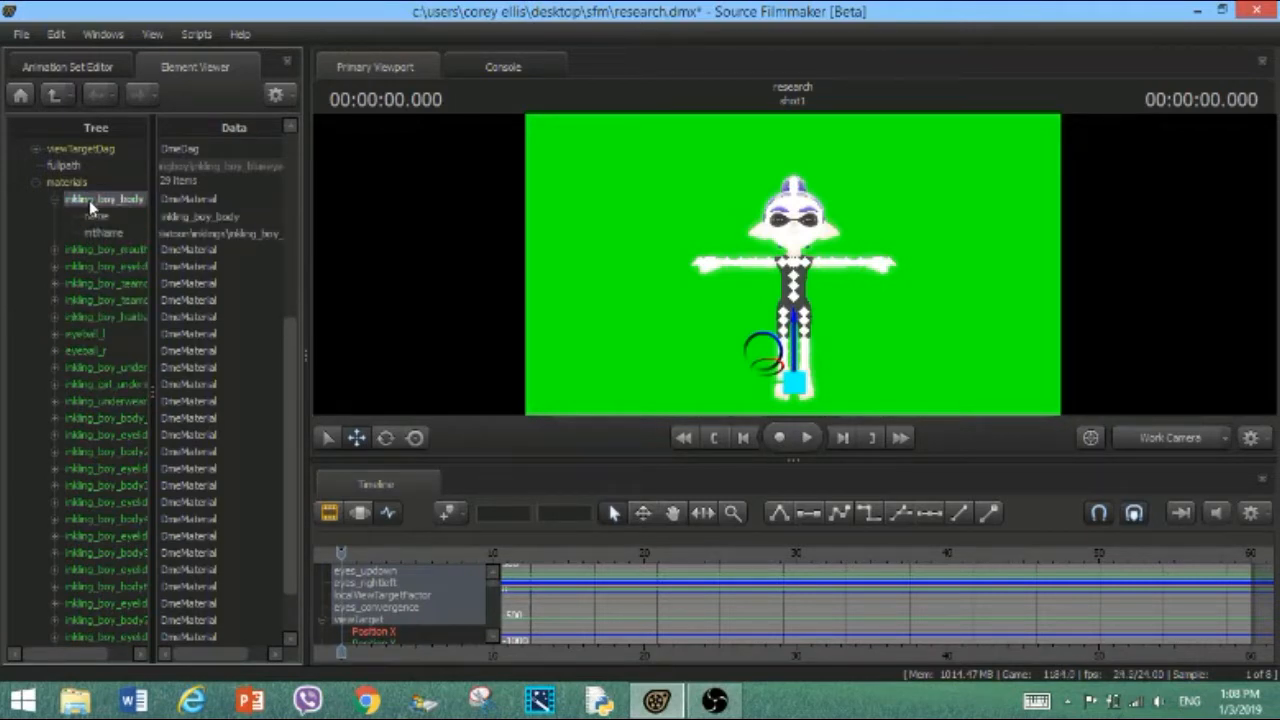
{"action": "right_click", "coordinate": [89, 200]}
{"action": "mouse_move", "coordinate": [276, 342]}
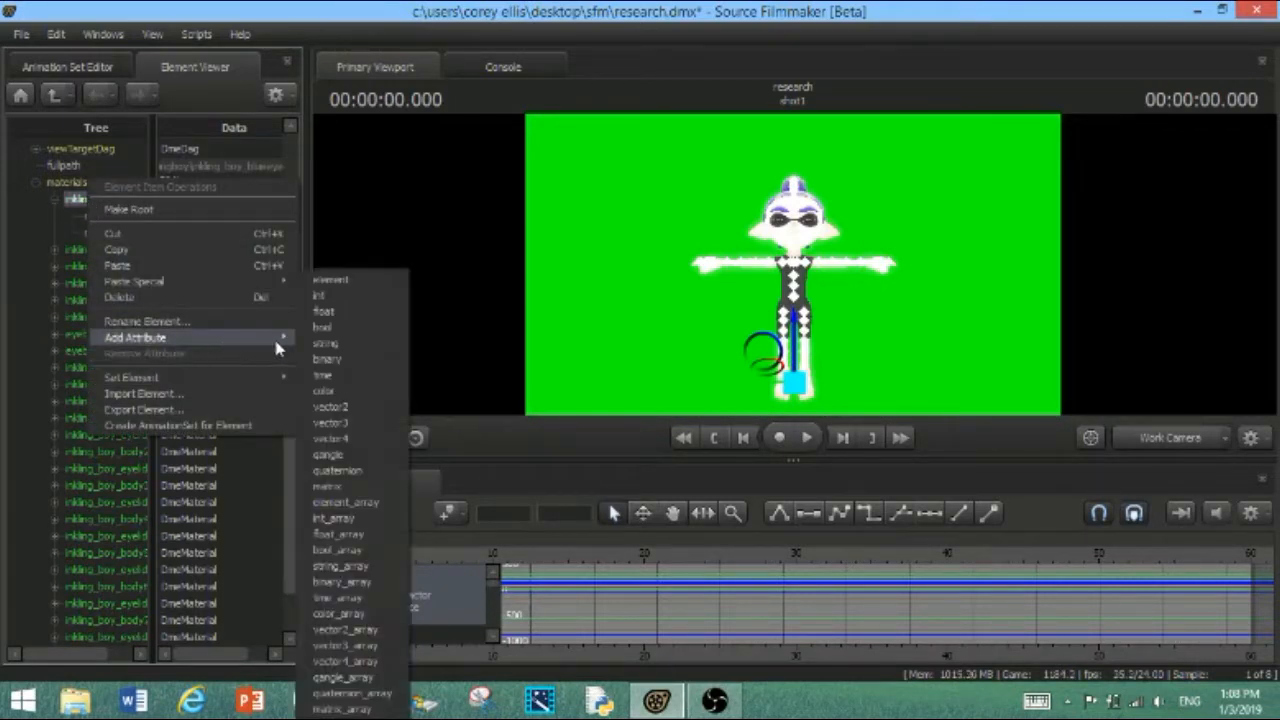
{"action": "left_click", "coordinate": [333, 392]}
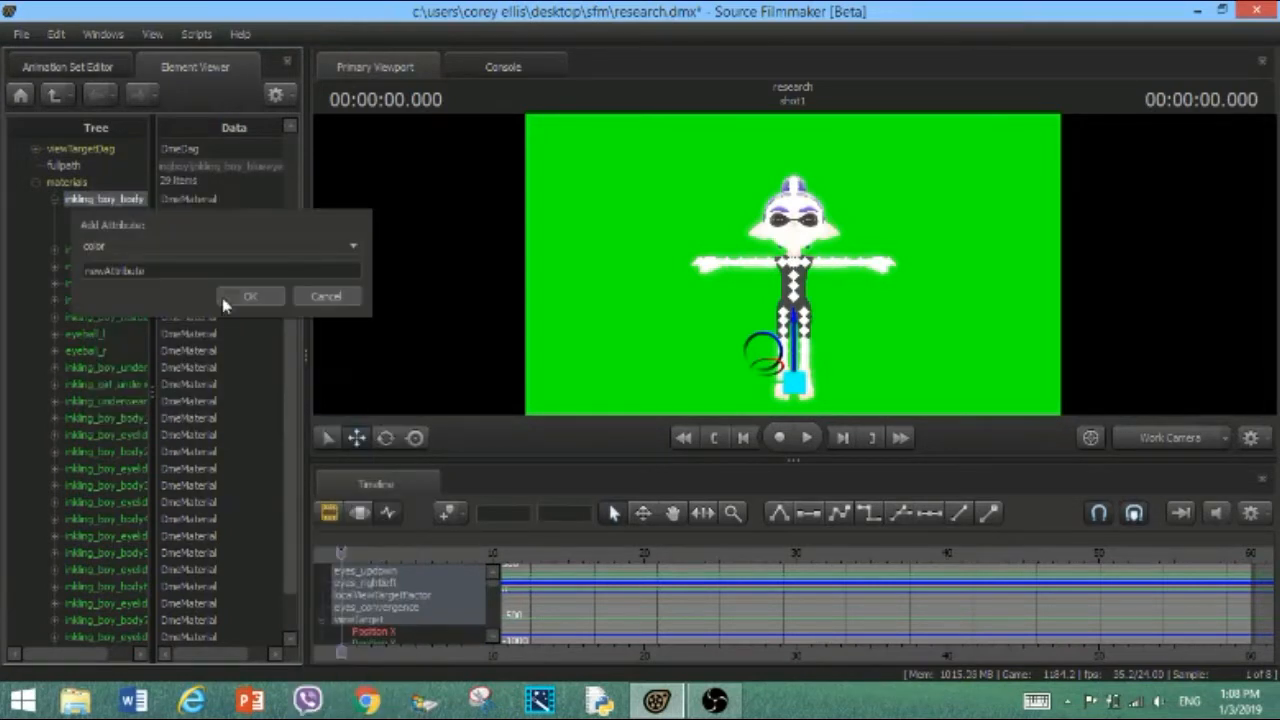
{"action": "left_click_drag", "start_coordinate": [188, 271], "coordinate": [2, 274]}
{"action": "type", "text": "$colo"}
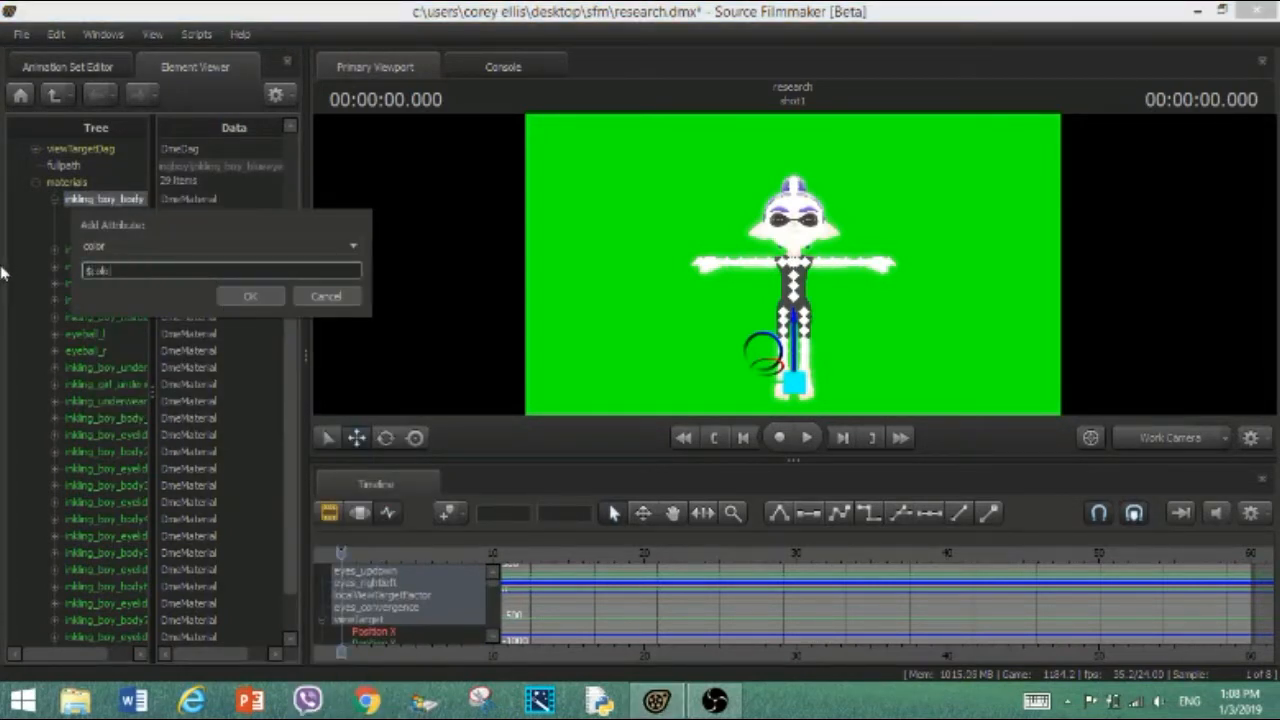
{"action": "type", "text": "r"}
{"action": "key", "text": "Return"}
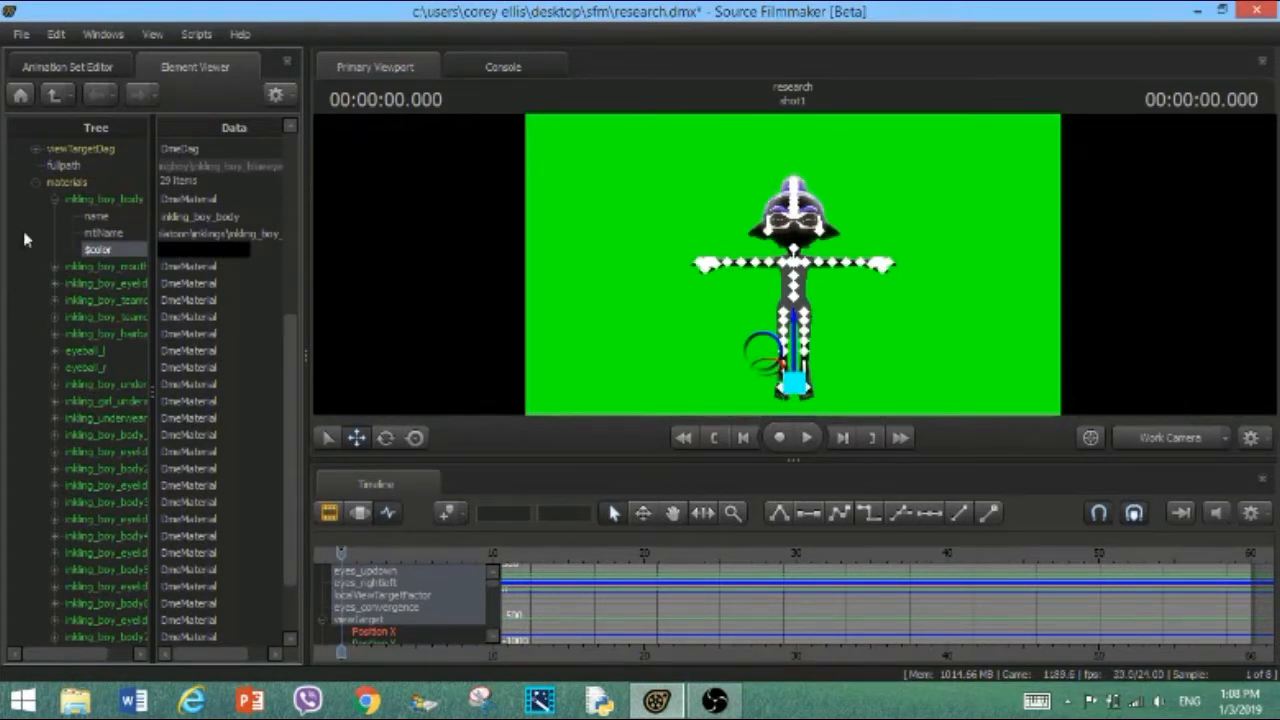
{"action": "left_click", "coordinate": [53, 199]}
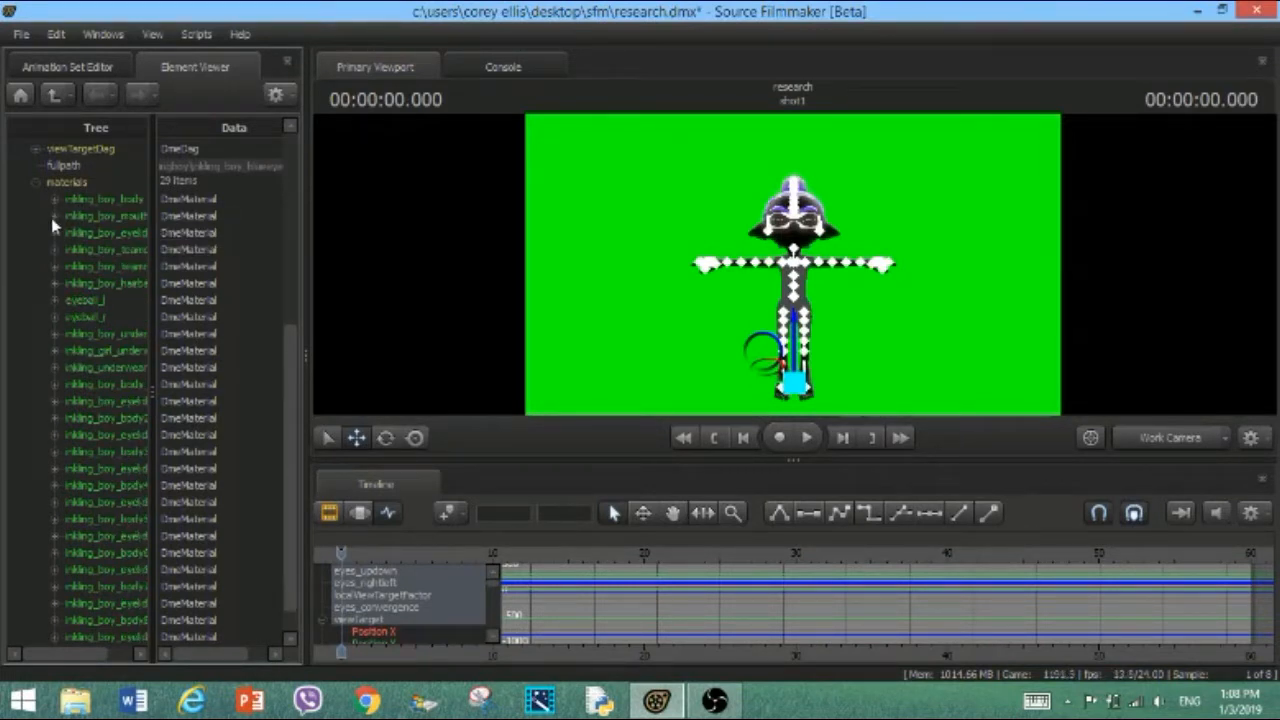
Set the color tint of the inkling_boy_mouth material to black
{"action": "left_click", "coordinate": [53, 216]}
{"action": "left_click", "coordinate": [178, 268]}
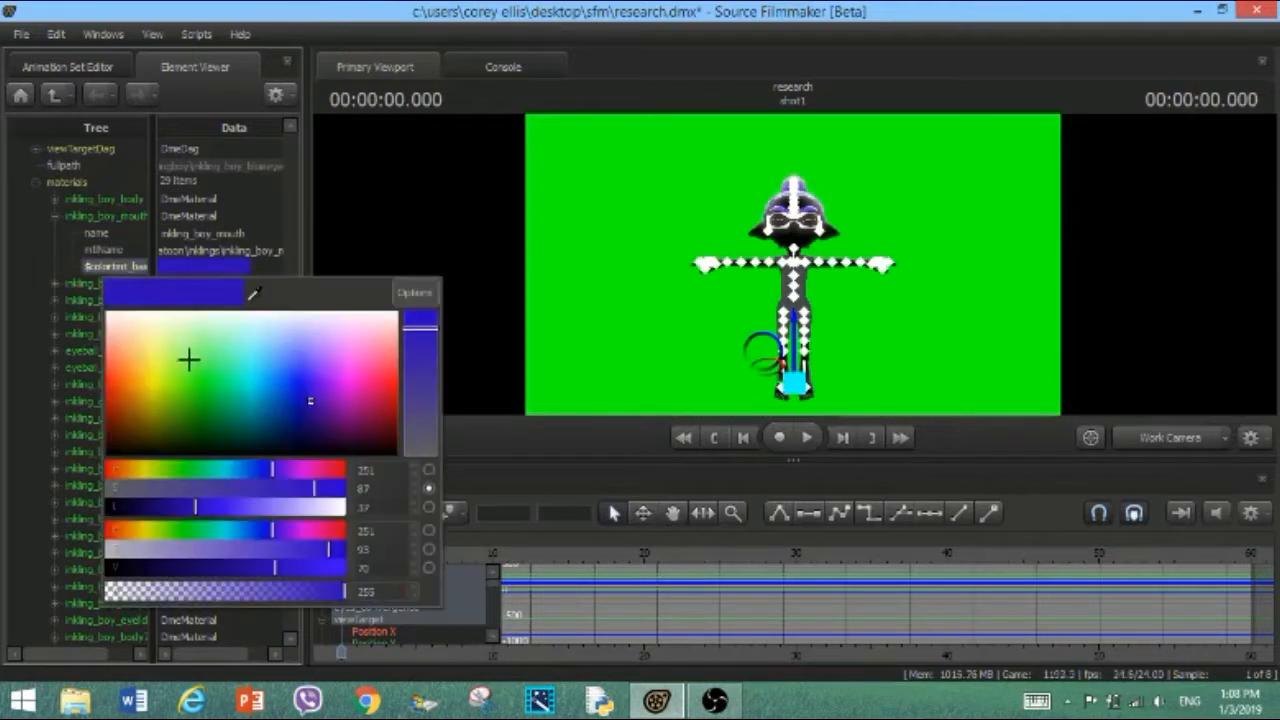
{"action": "left_click", "coordinate": [110, 453]}
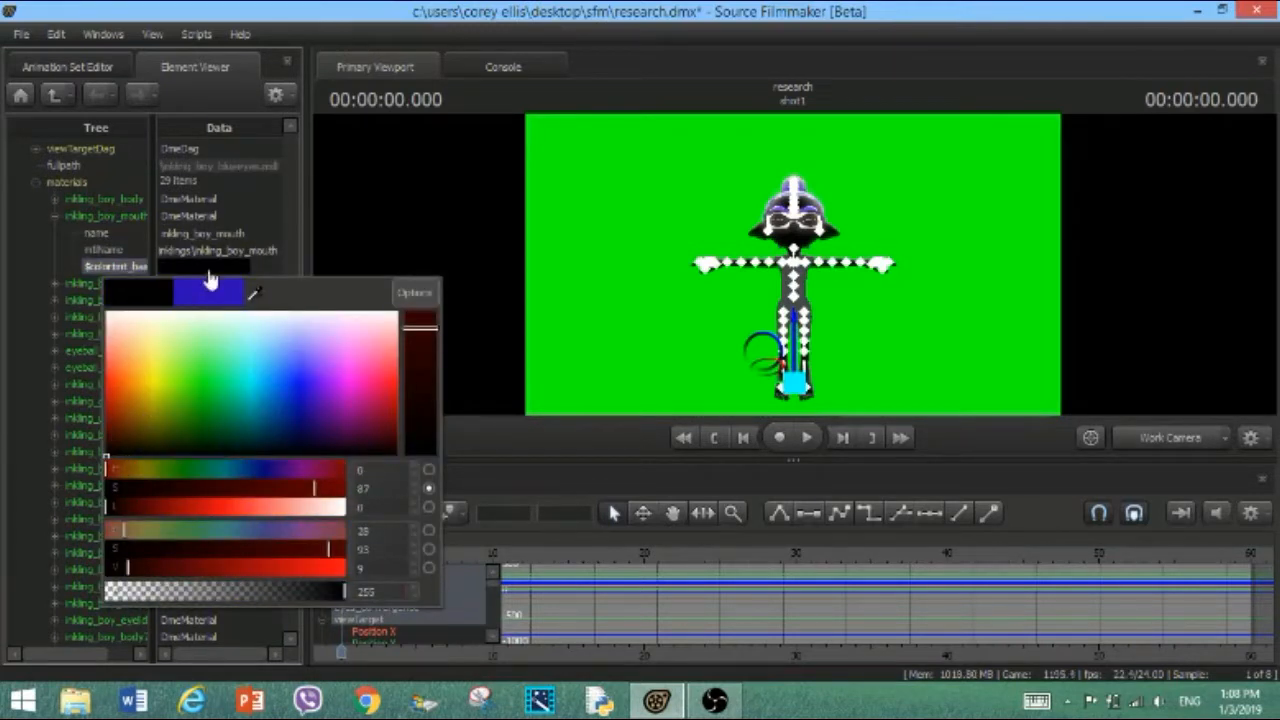
{"action": "left_click", "coordinate": [208, 275]}
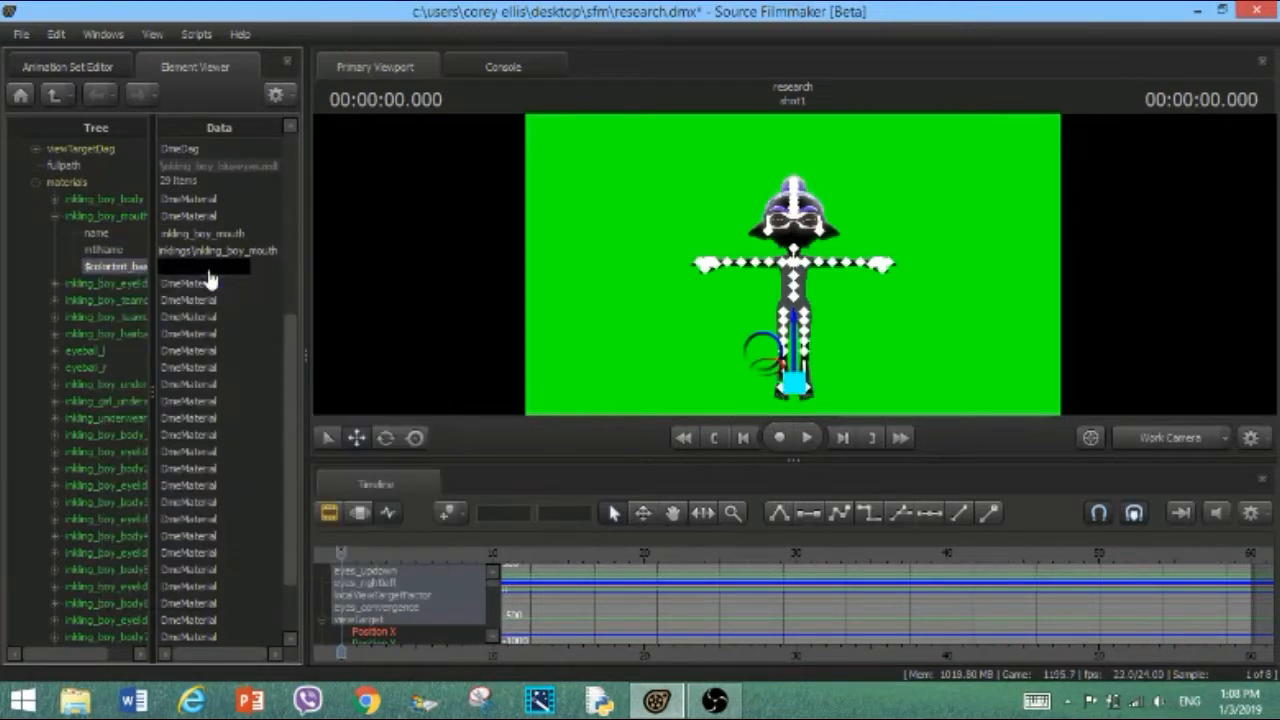
{"action": "left_click", "coordinate": [54, 216]}
Add a color attribute named $color to the inkling_boy_eyelid material
{"action": "left_click", "coordinate": [54, 232]}
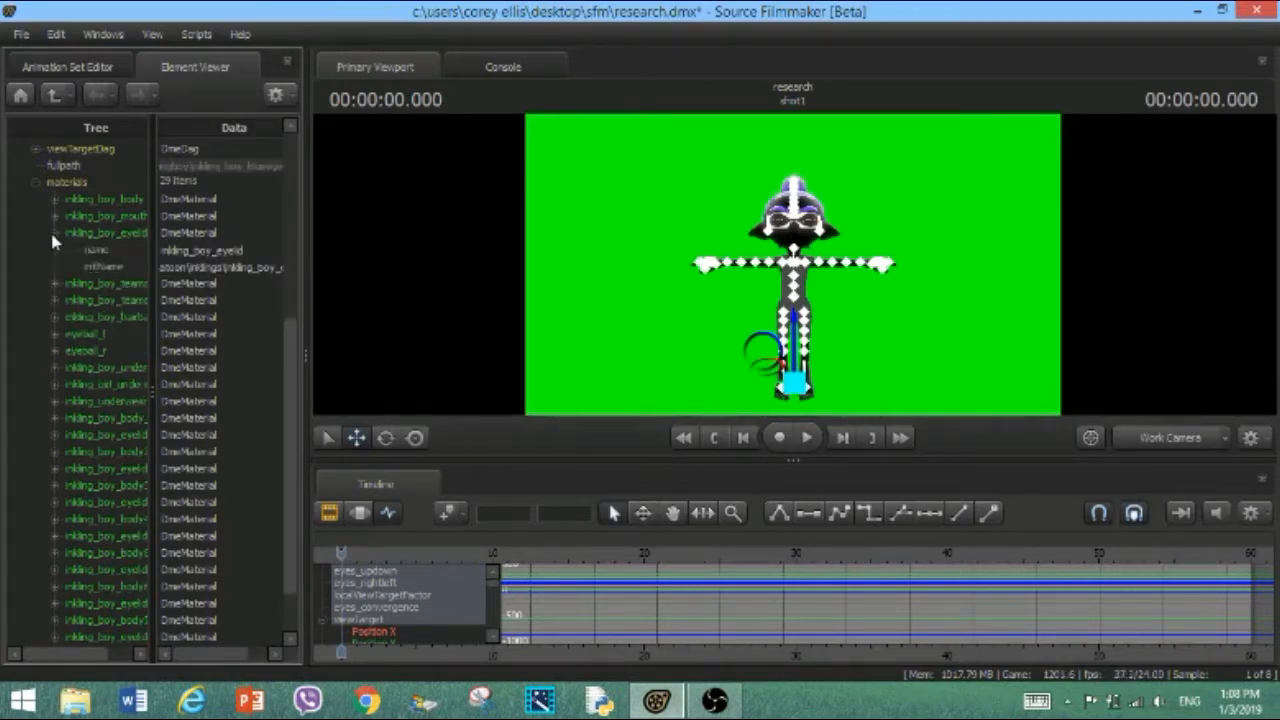
{"action": "right_click", "coordinate": [95, 232]}
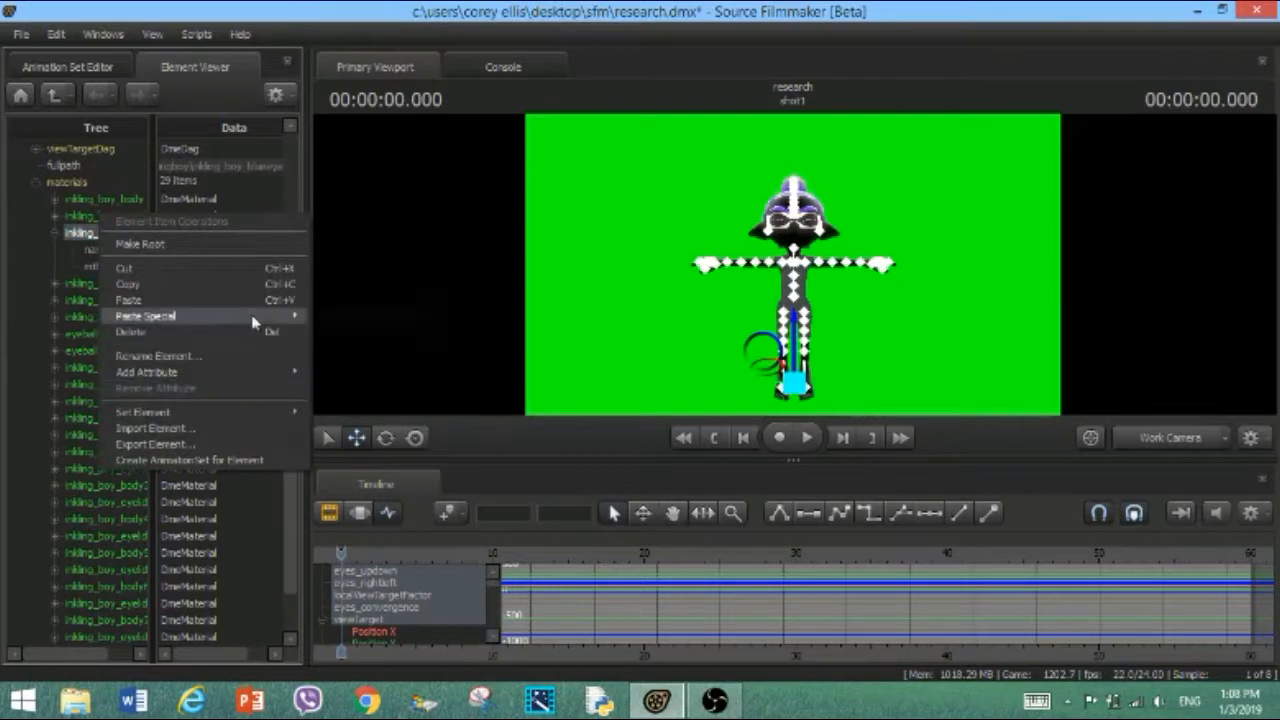
{"action": "mouse_move", "coordinate": [262, 372]}
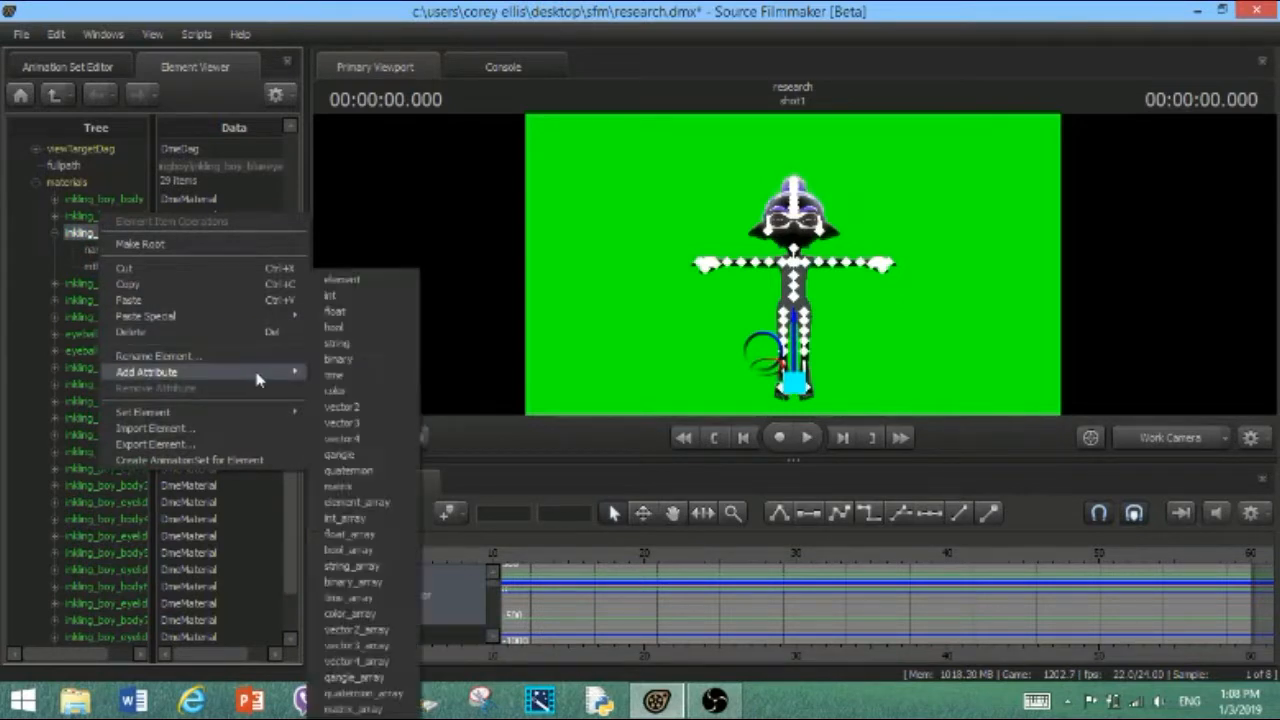
{"action": "left_click", "coordinate": [345, 389]}
{"action": "type", "text": "$color"}
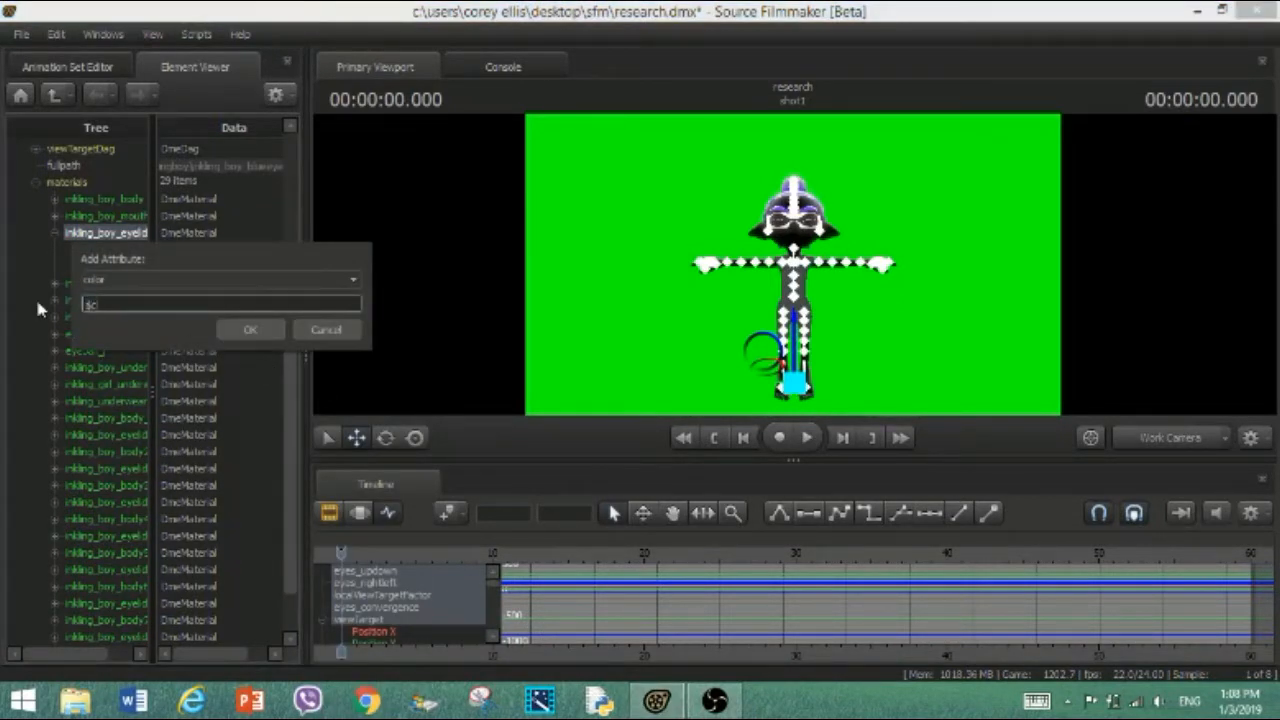
{"action": "key", "text": "Return"}
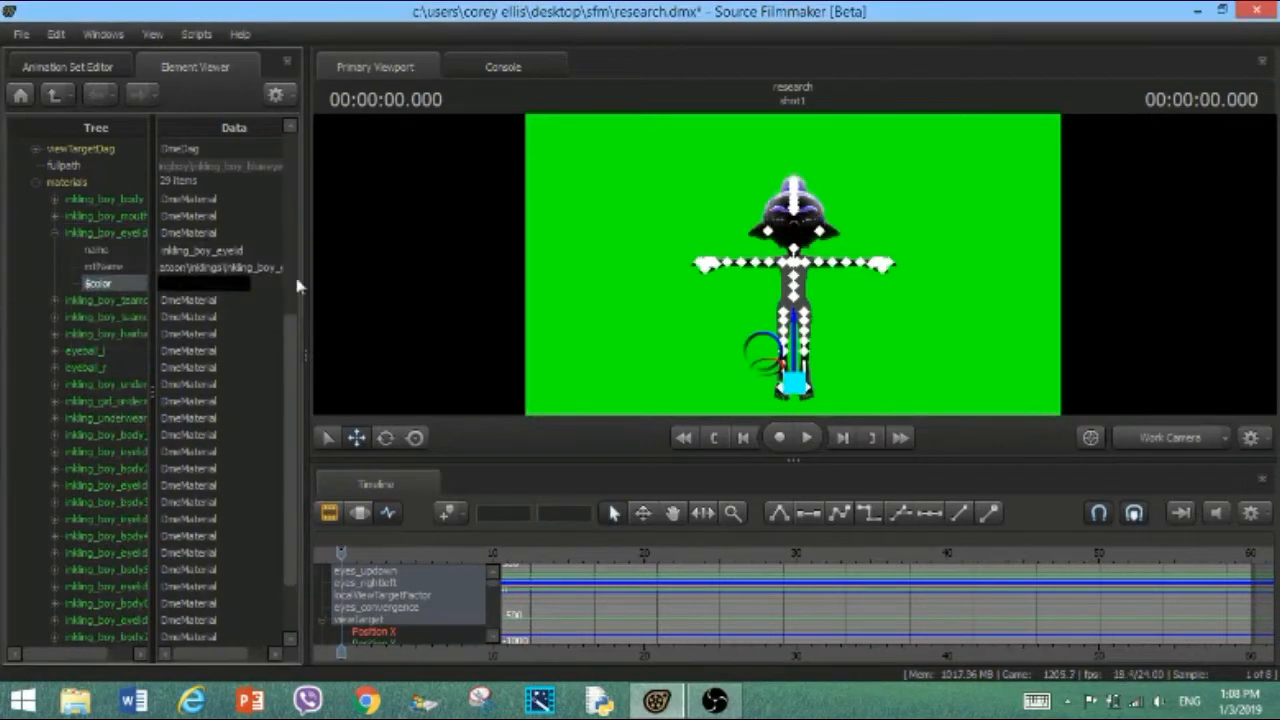
{"action": "left_click", "coordinate": [56, 233]}
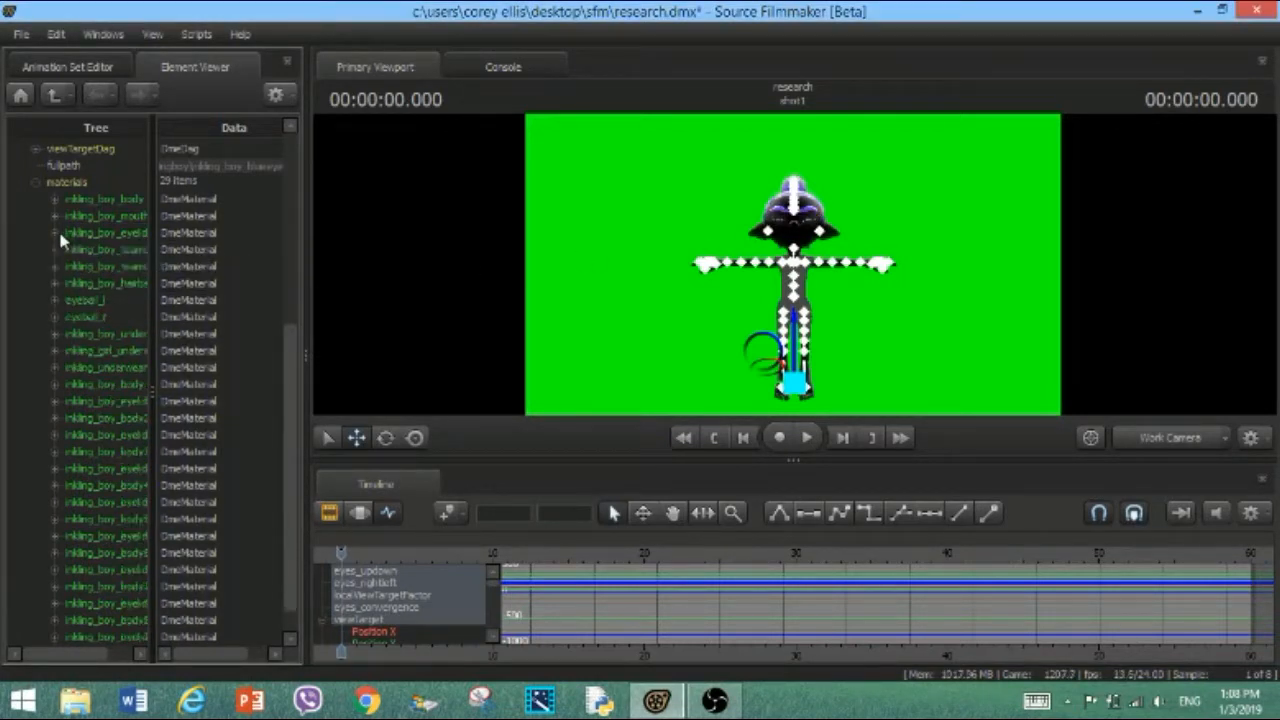
Set the color tint of the inkling_boy_teamcolor material to black
{"action": "left_click", "coordinate": [56, 249]}
{"action": "left_click", "coordinate": [202, 302]}
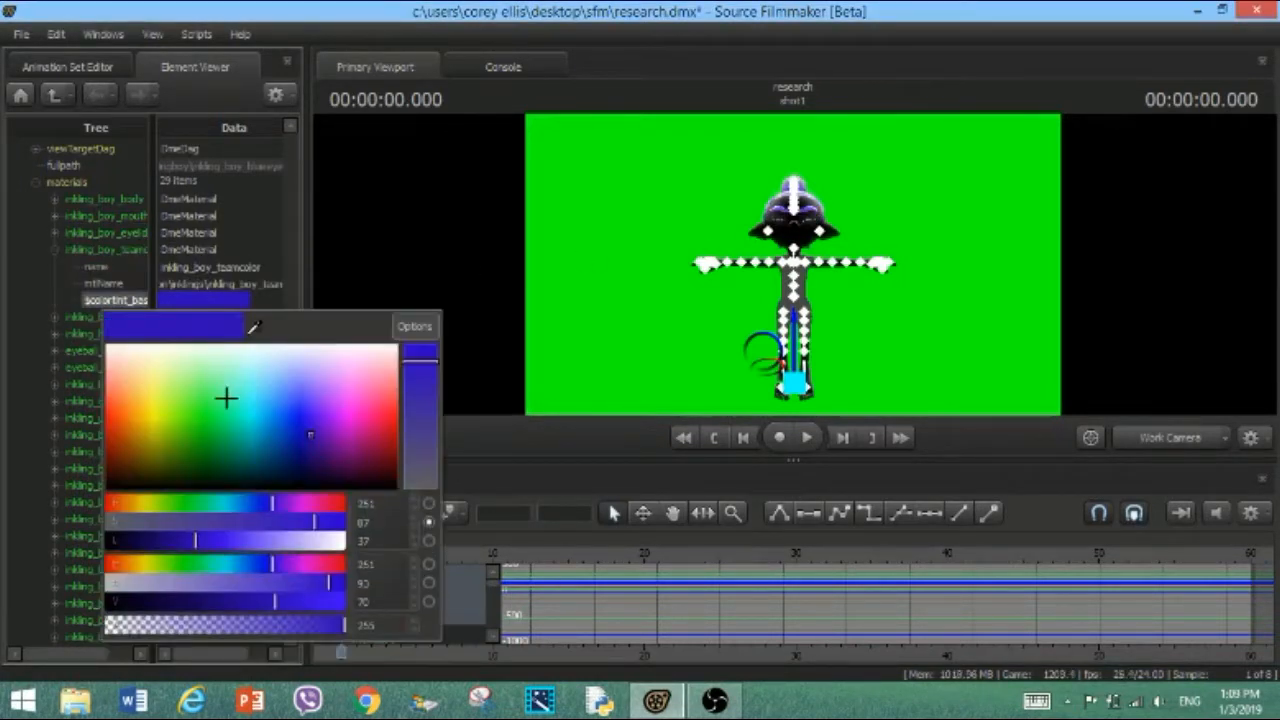
{"action": "left_click_drag", "start_coordinate": [226, 398], "coordinate": [105, 488]}
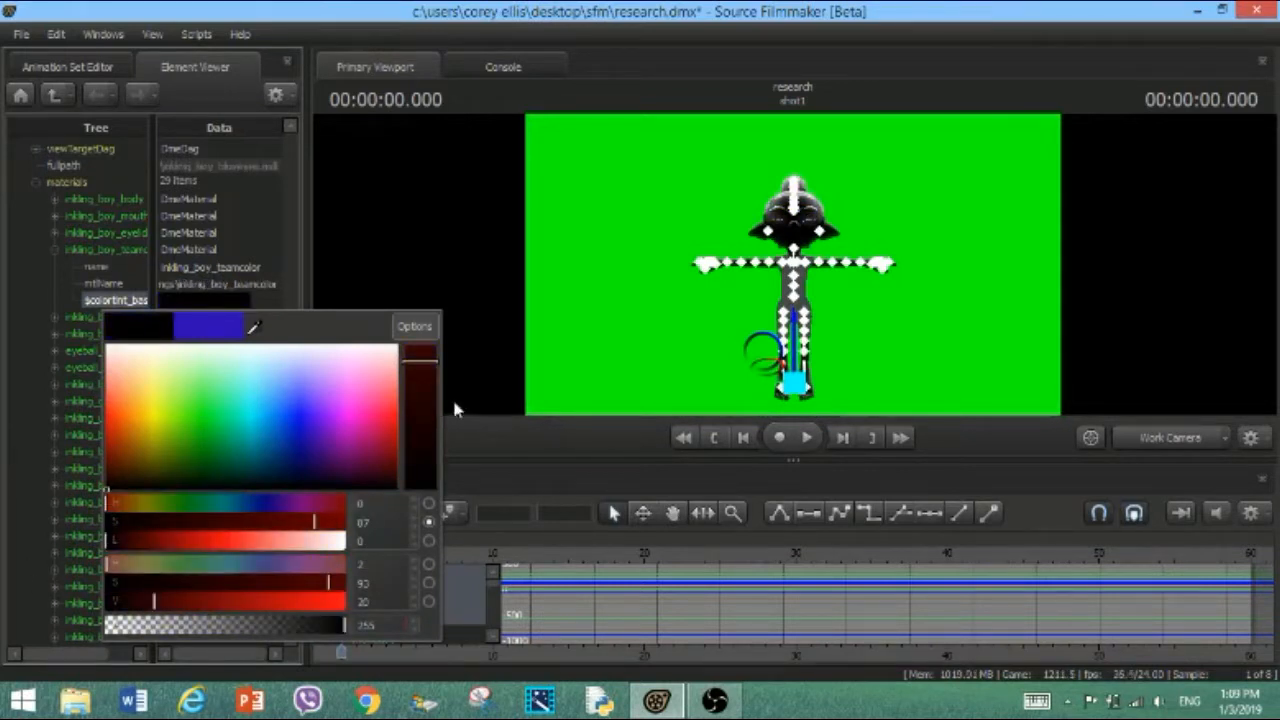
{"action": "left_click", "coordinate": [90, 290]}
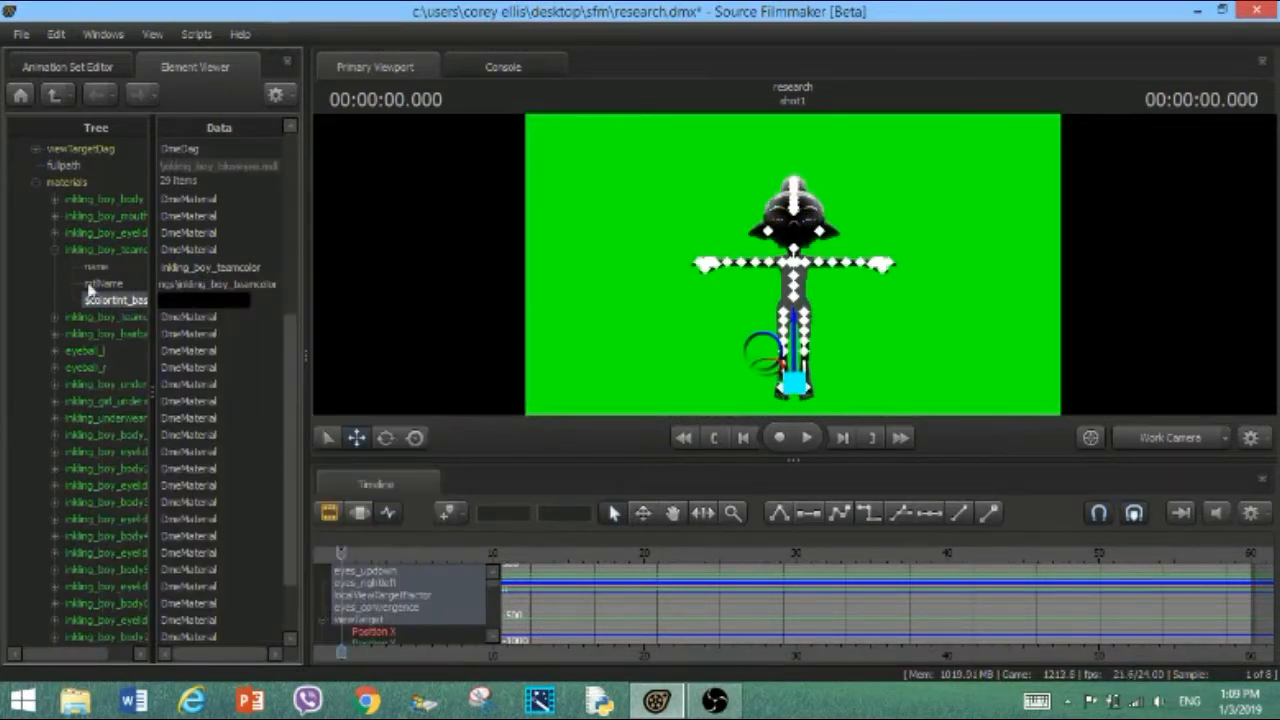
{"action": "left_click", "coordinate": [55, 249]}
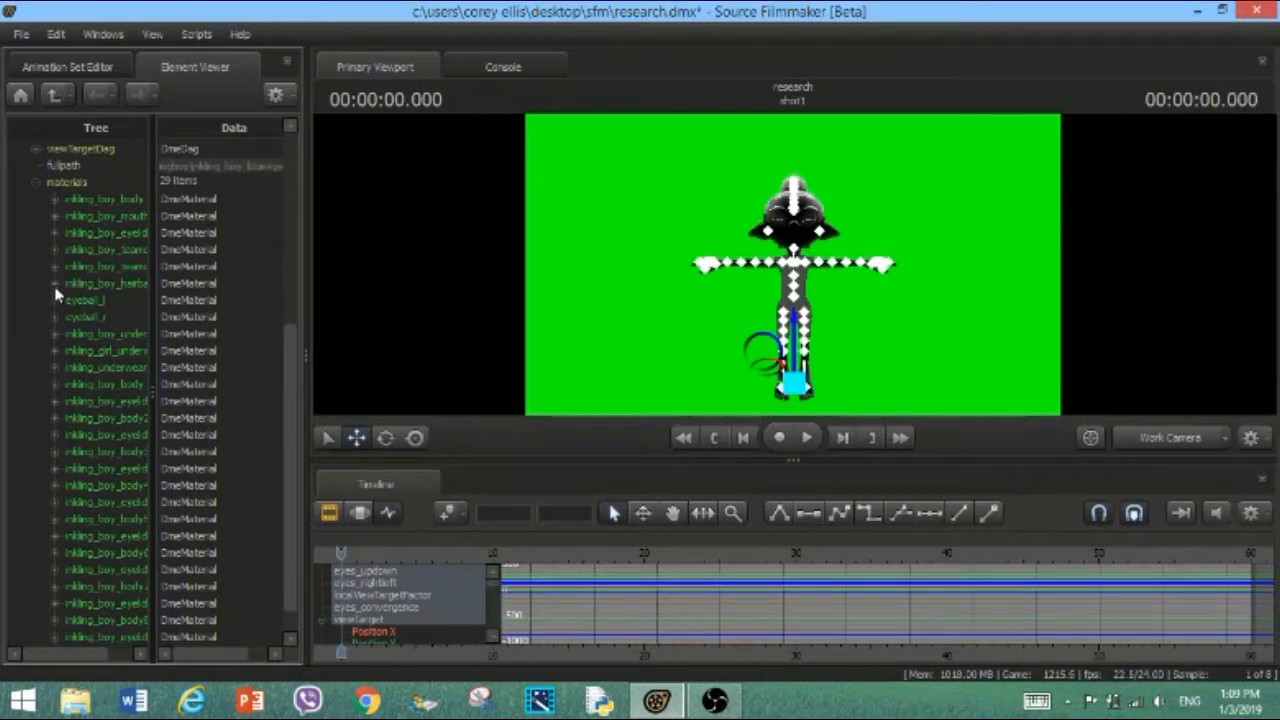
Add a color attribute named $color to the inkling_boy_hairband material and collapse the materials list
{"action": "left_click", "coordinate": [55, 284]}
{"action": "right_click", "coordinate": [102, 285]}
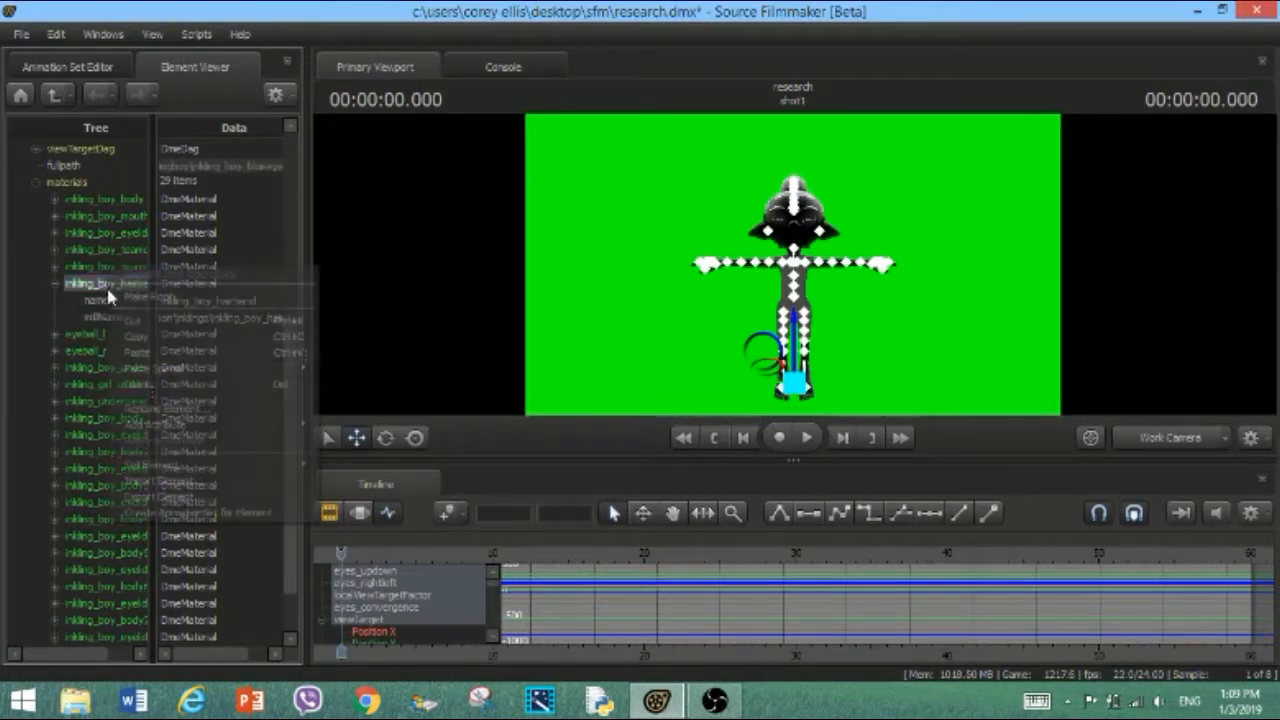
{"action": "mouse_move", "coordinate": [230, 424]}
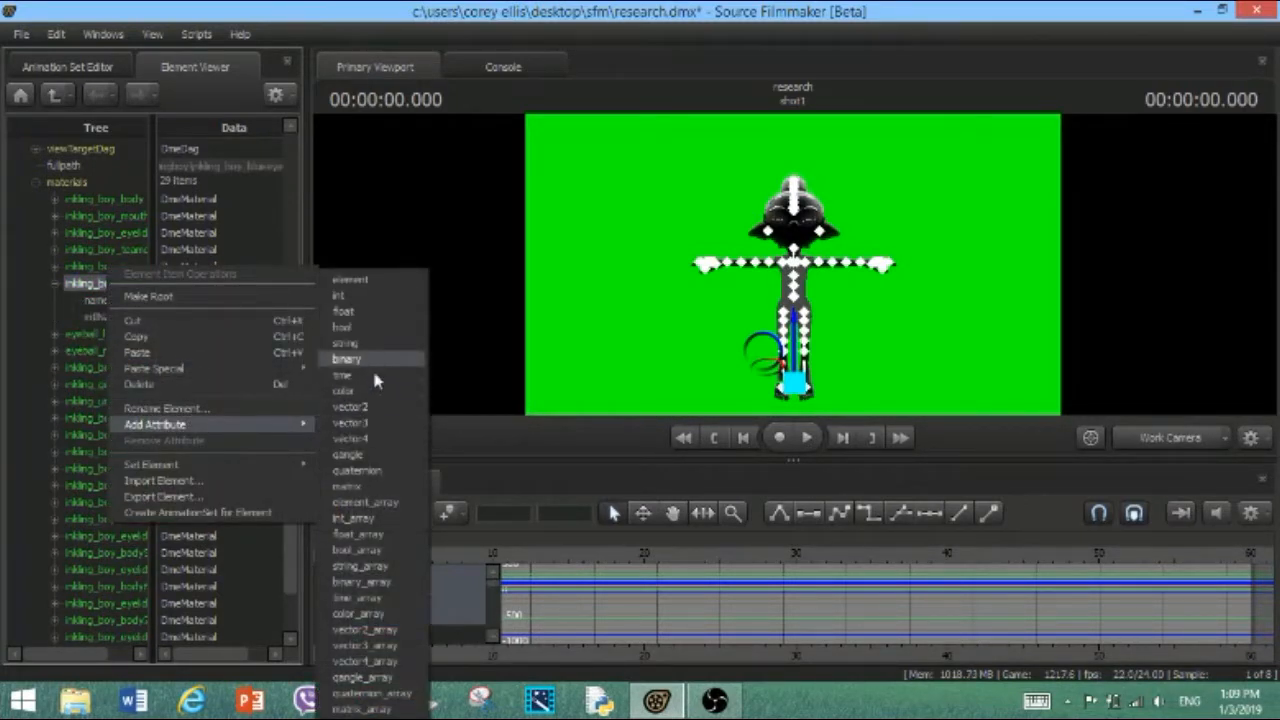
{"action": "left_click", "coordinate": [350, 391]}
{"action": "type", "text": "$color"}
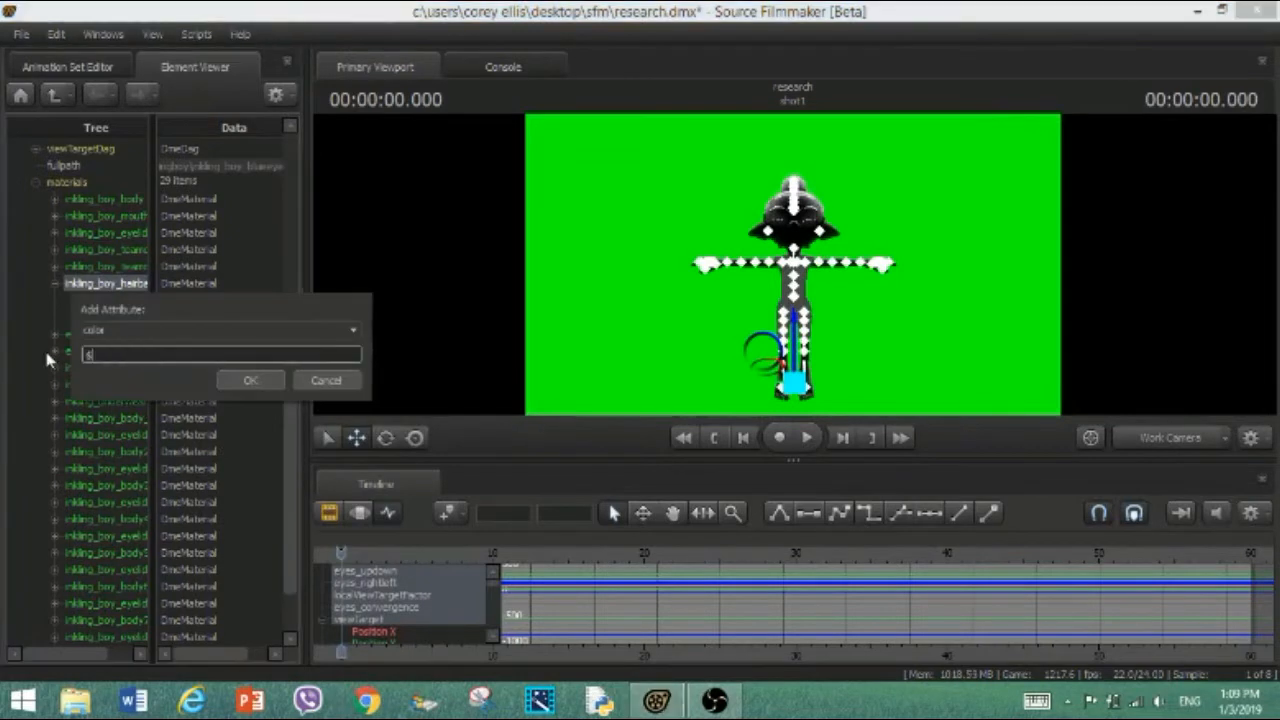
{"action": "key", "text": "Return"}
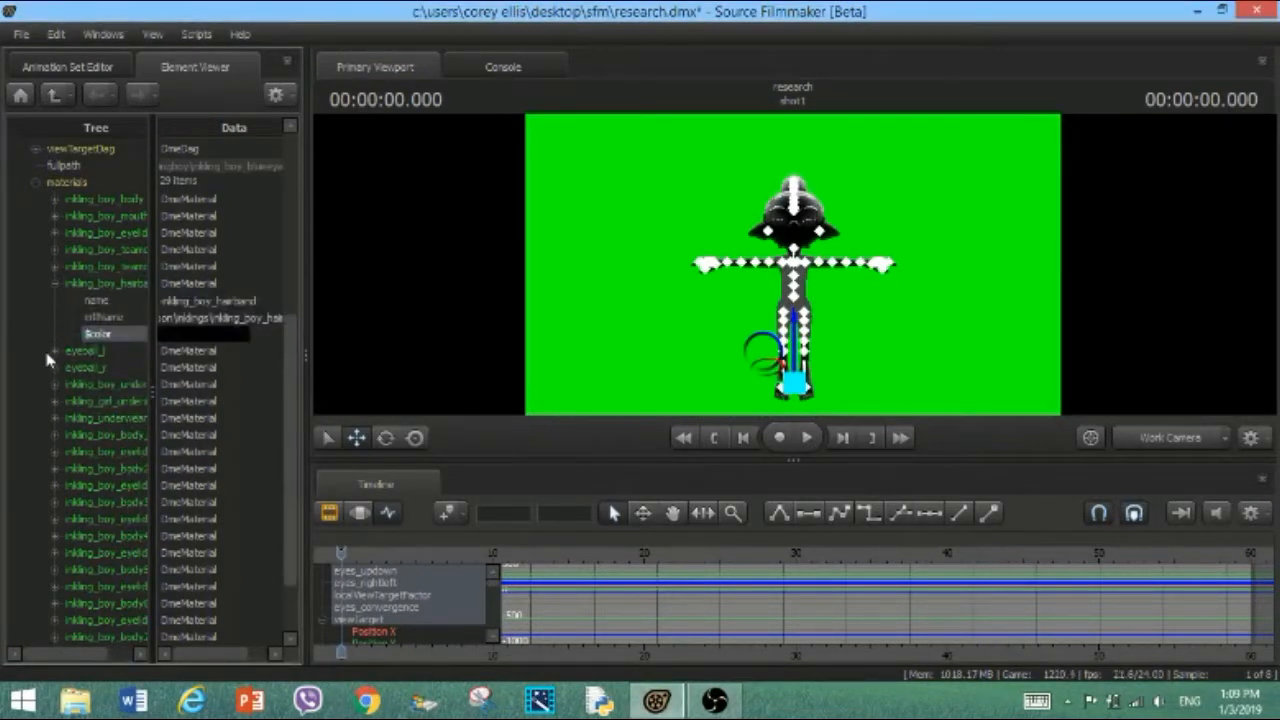
{"action": "left_click", "coordinate": [55, 285]}
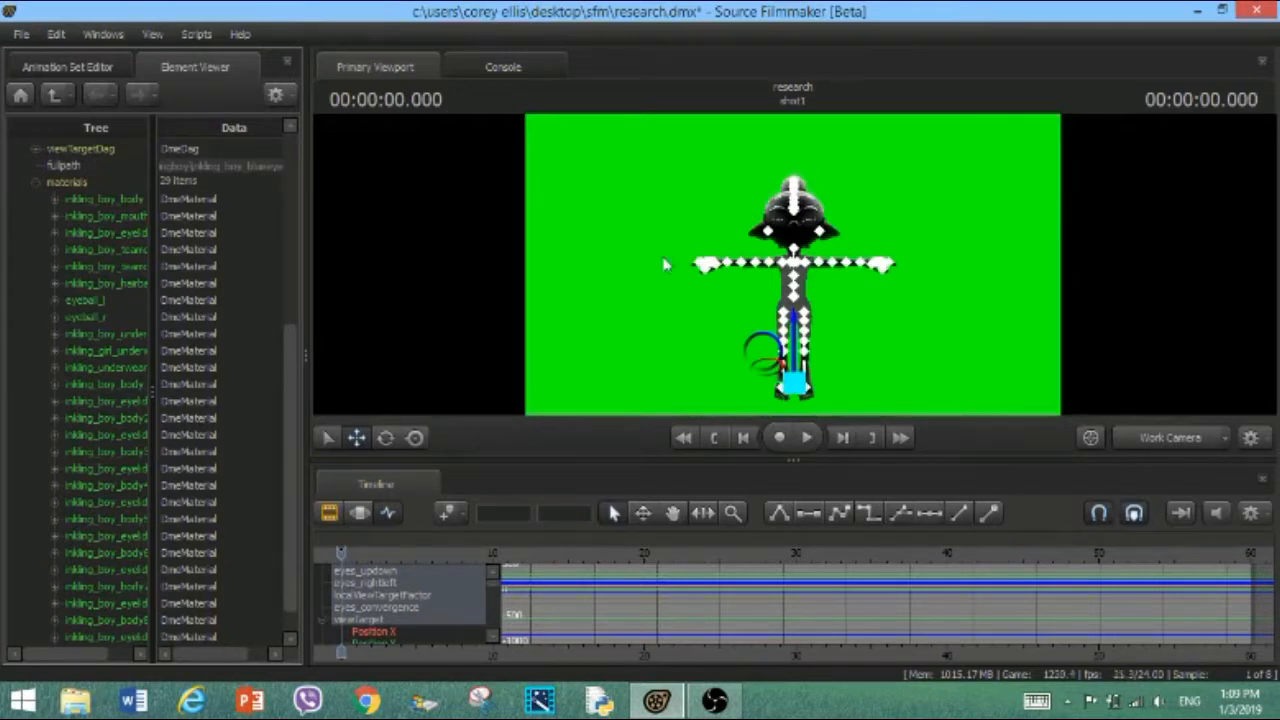
{"action": "left_click", "coordinate": [35, 184]}
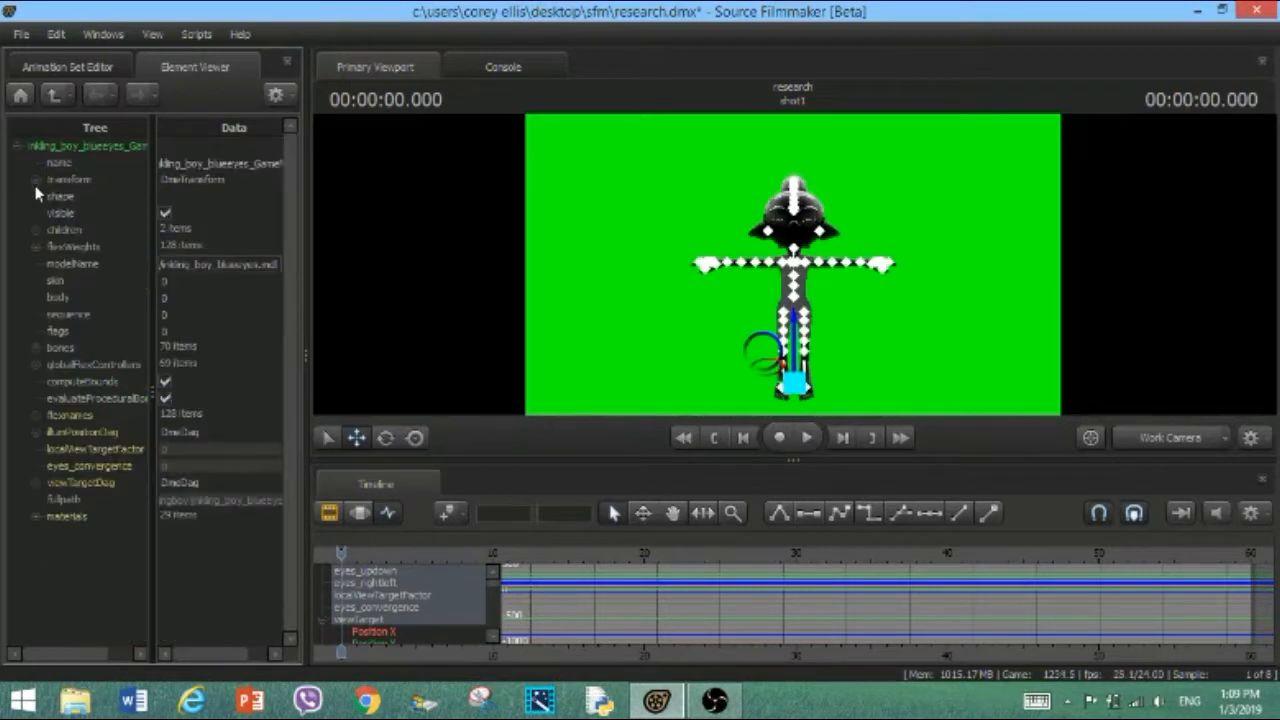
Set the inkling boy's Underwear body group to InklingBoy_clothes_latex.dmx
{"action": "left_click", "coordinate": [70, 66]}
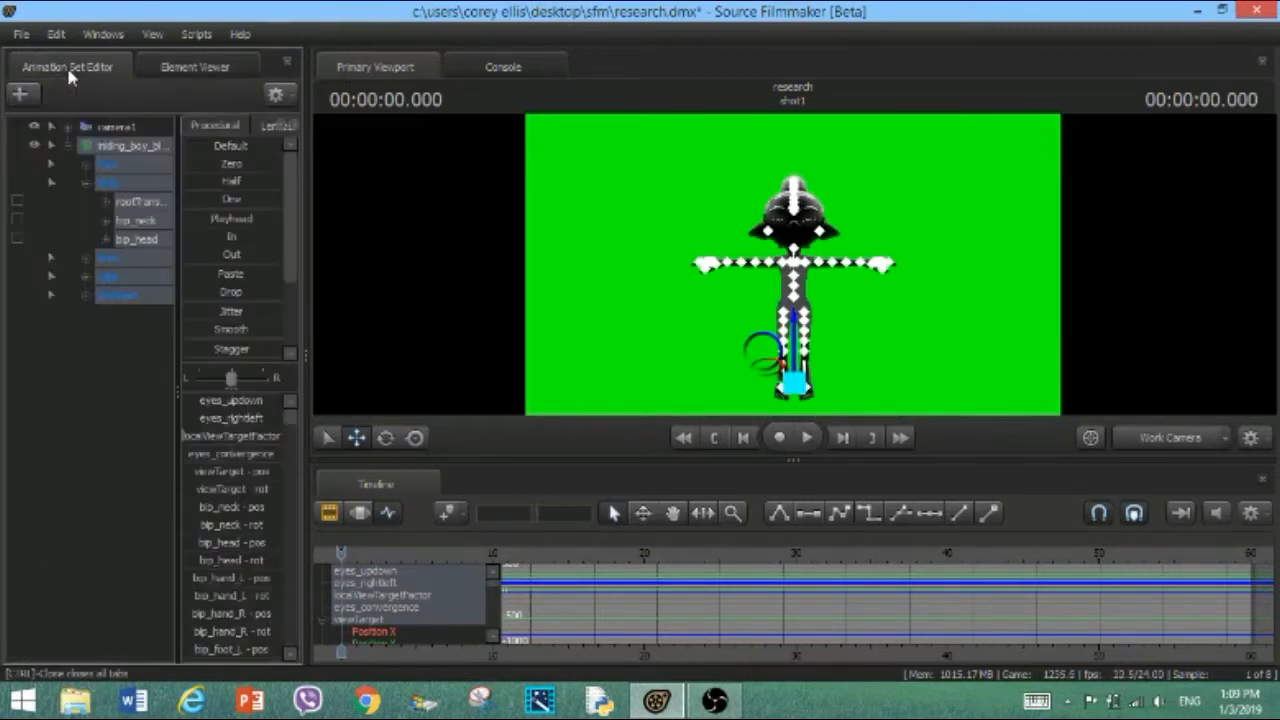
{"action": "left_click", "coordinate": [110, 186]}
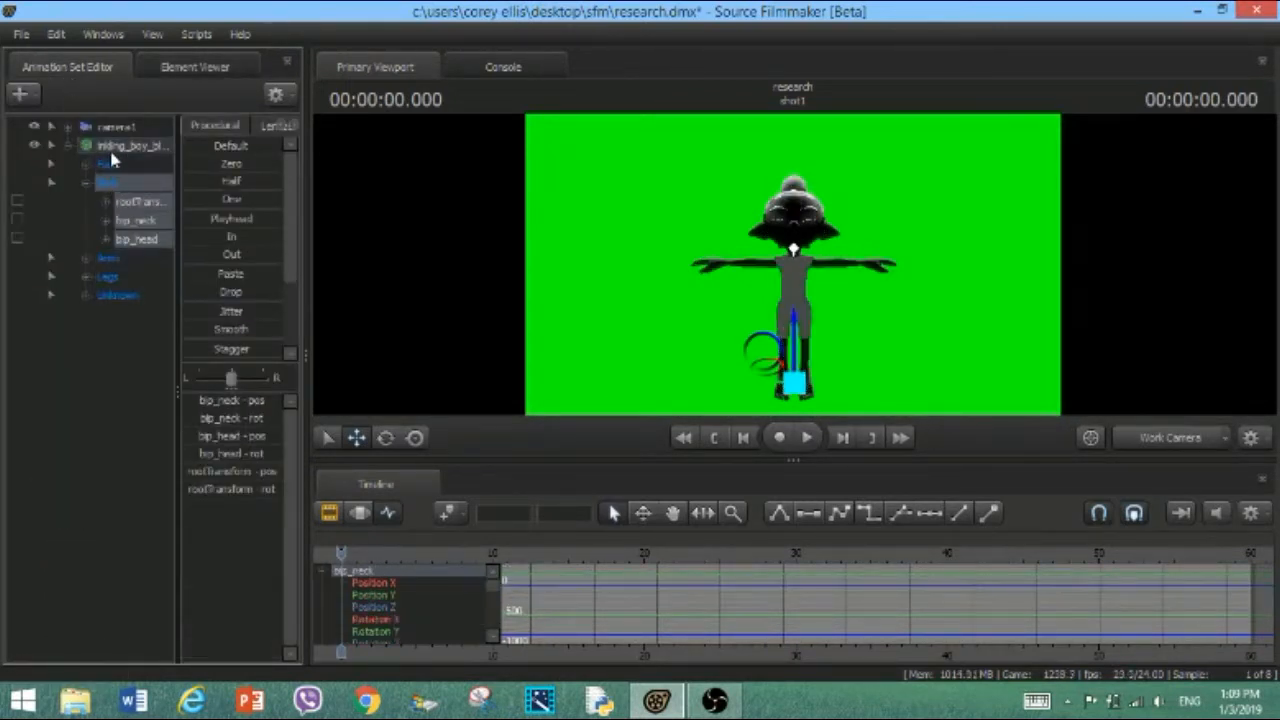
{"action": "right_click", "coordinate": [112, 150]}
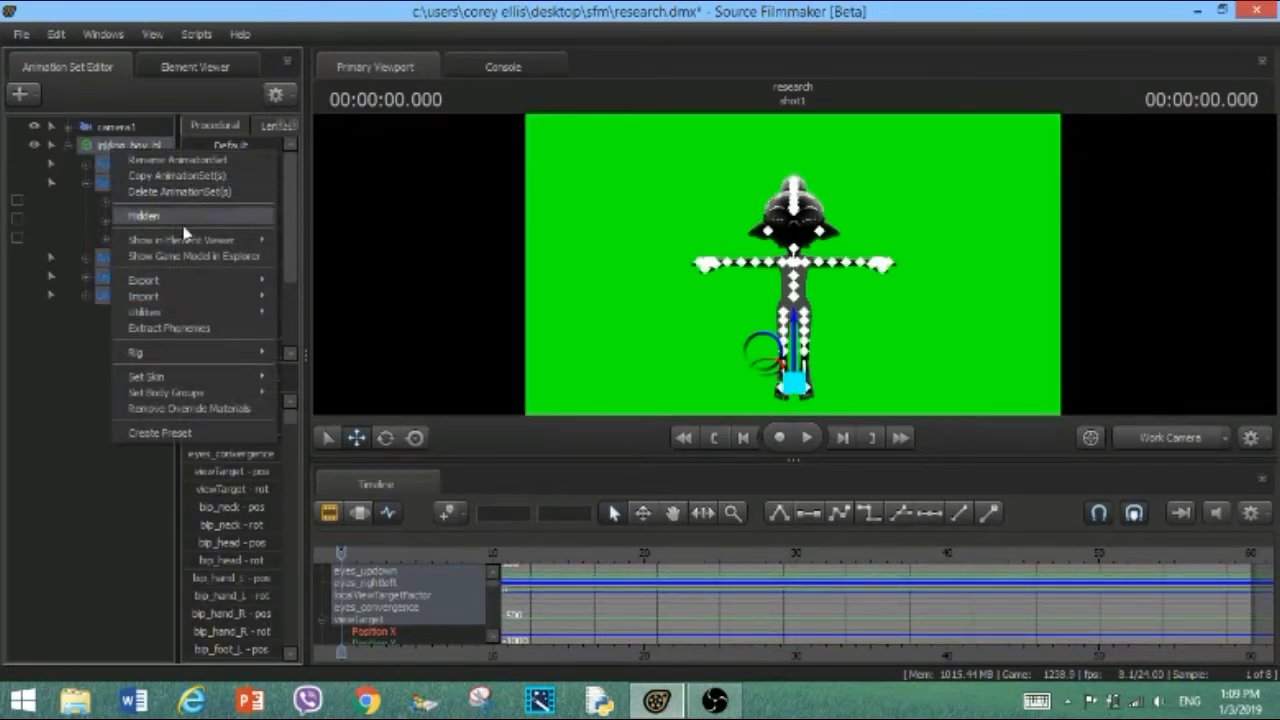
{"action": "mouse_move", "coordinate": [176, 391]}
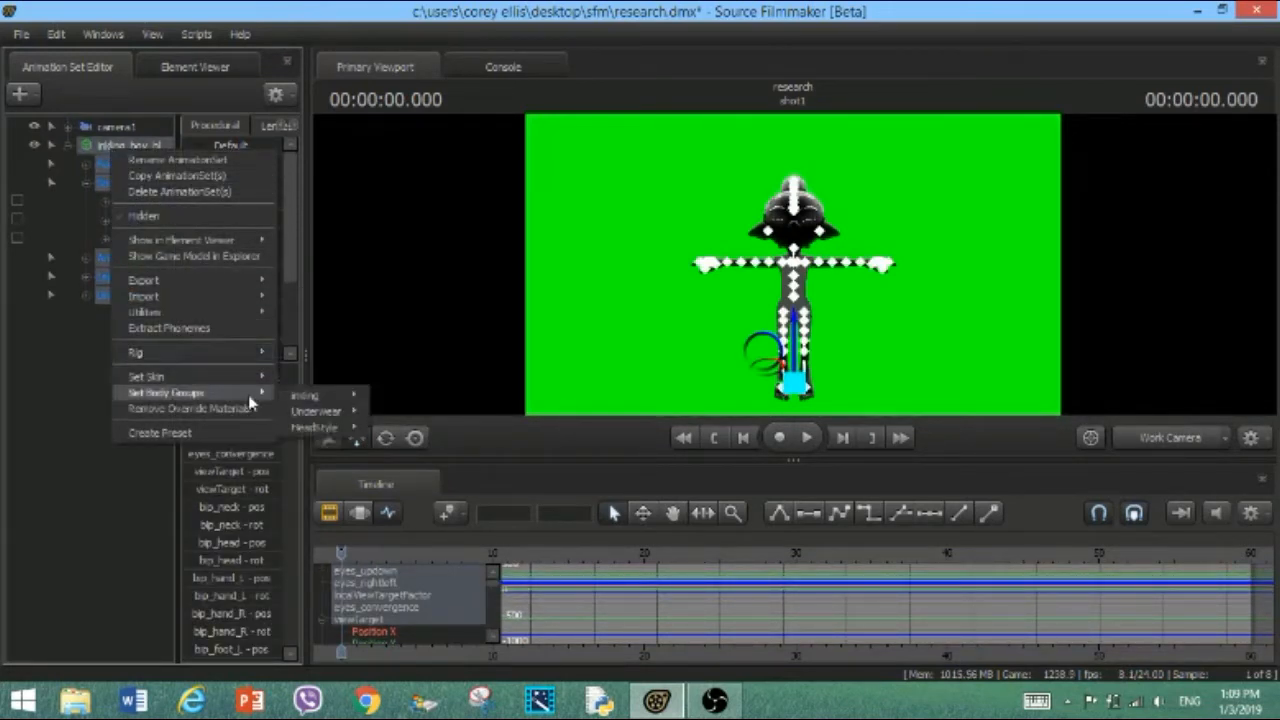
{"action": "mouse_move", "coordinate": [320, 412]}
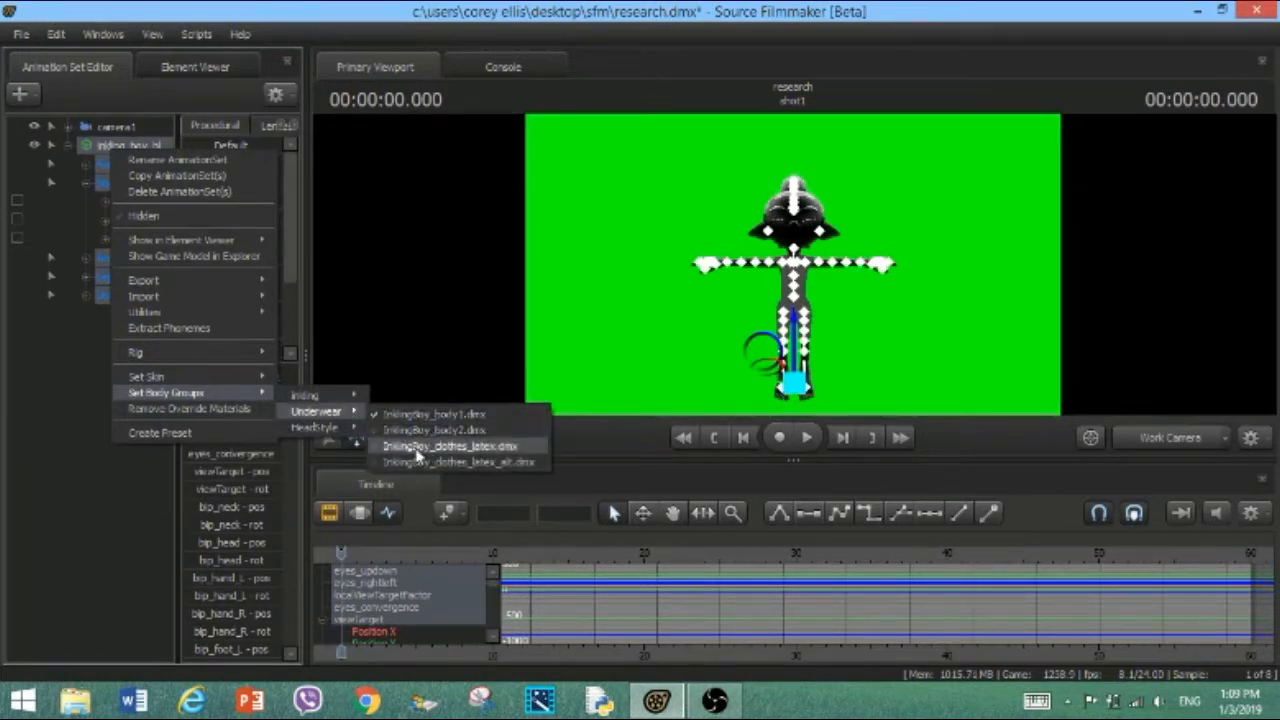
{"action": "left_click", "coordinate": [418, 449]}
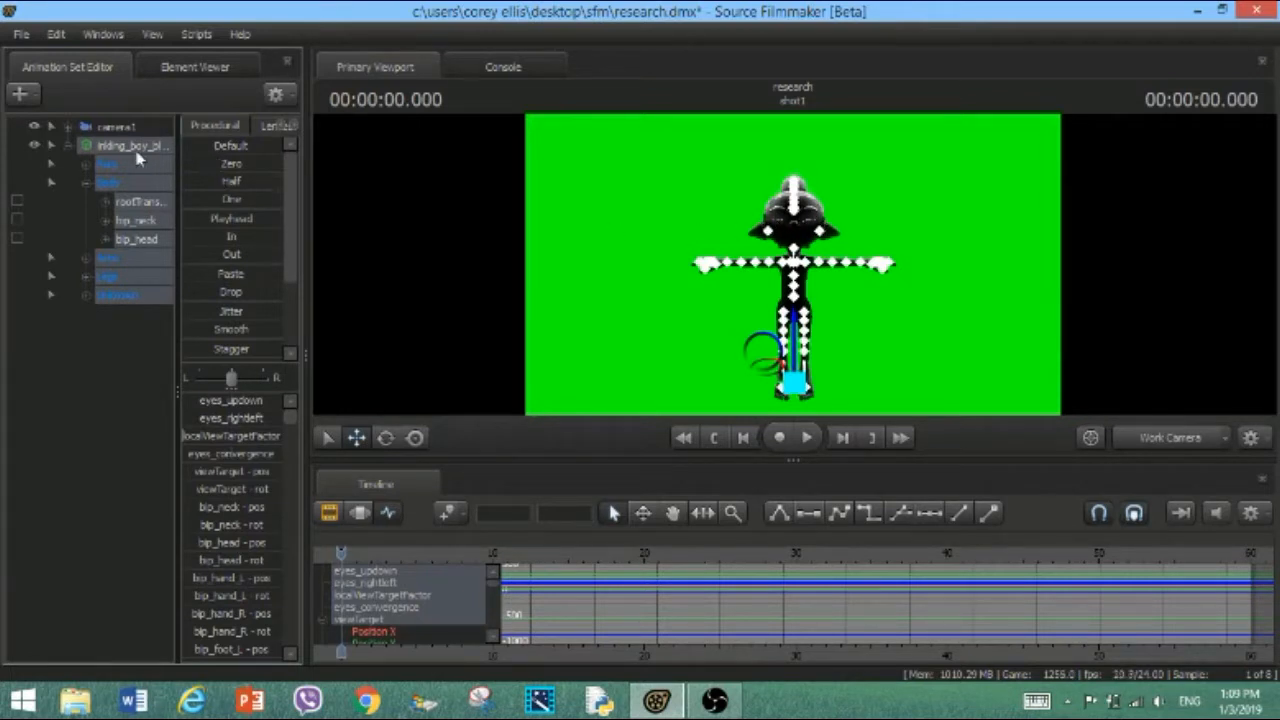
Rotate the inkling boy's rootTransform about the vertical axis until the figure's back faces the camera
{"action": "left_click", "coordinate": [86, 185]}
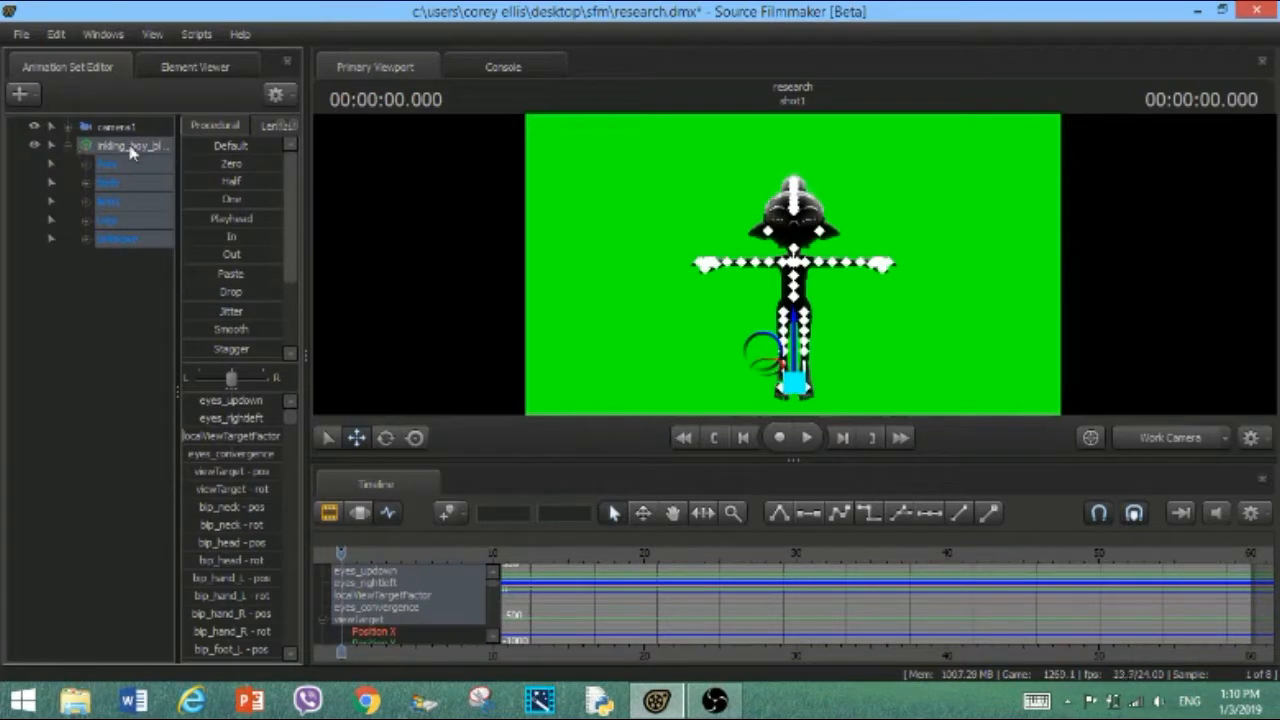
{"action": "left_click", "coordinate": [385, 438]}
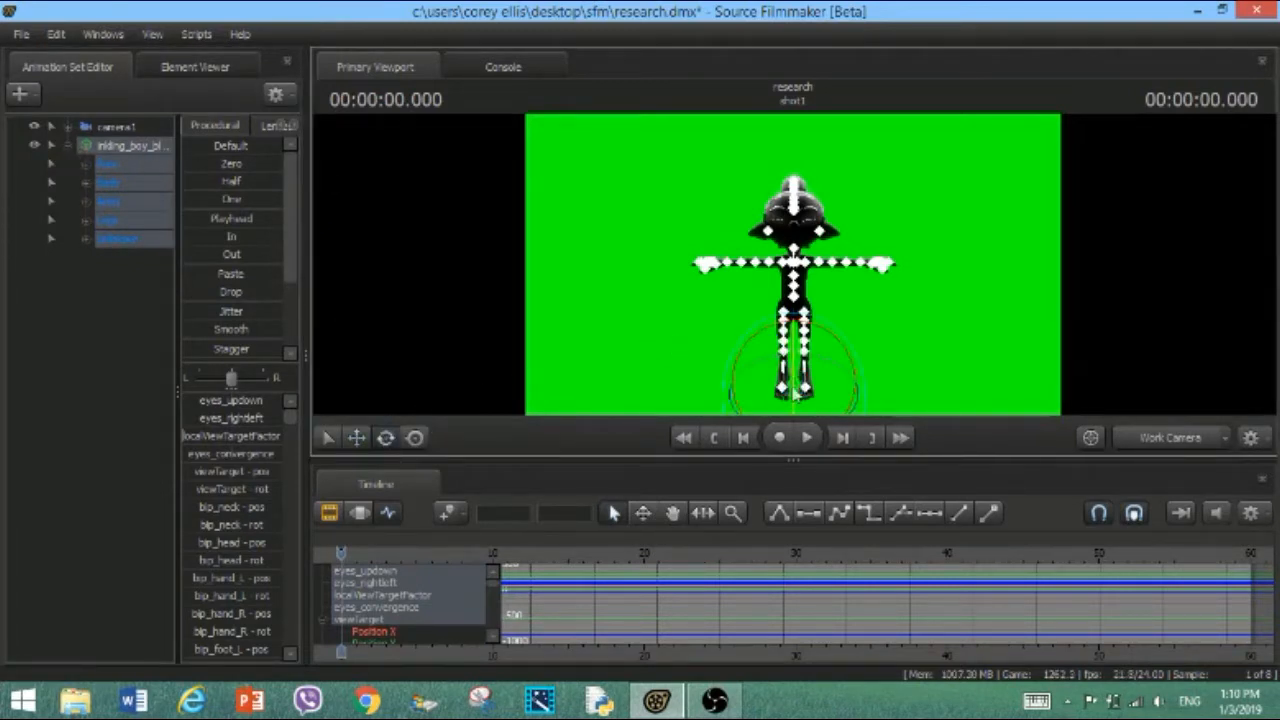
{"action": "left_click", "coordinate": [86, 183]}
{"action": "left_click", "coordinate": [133, 203]}
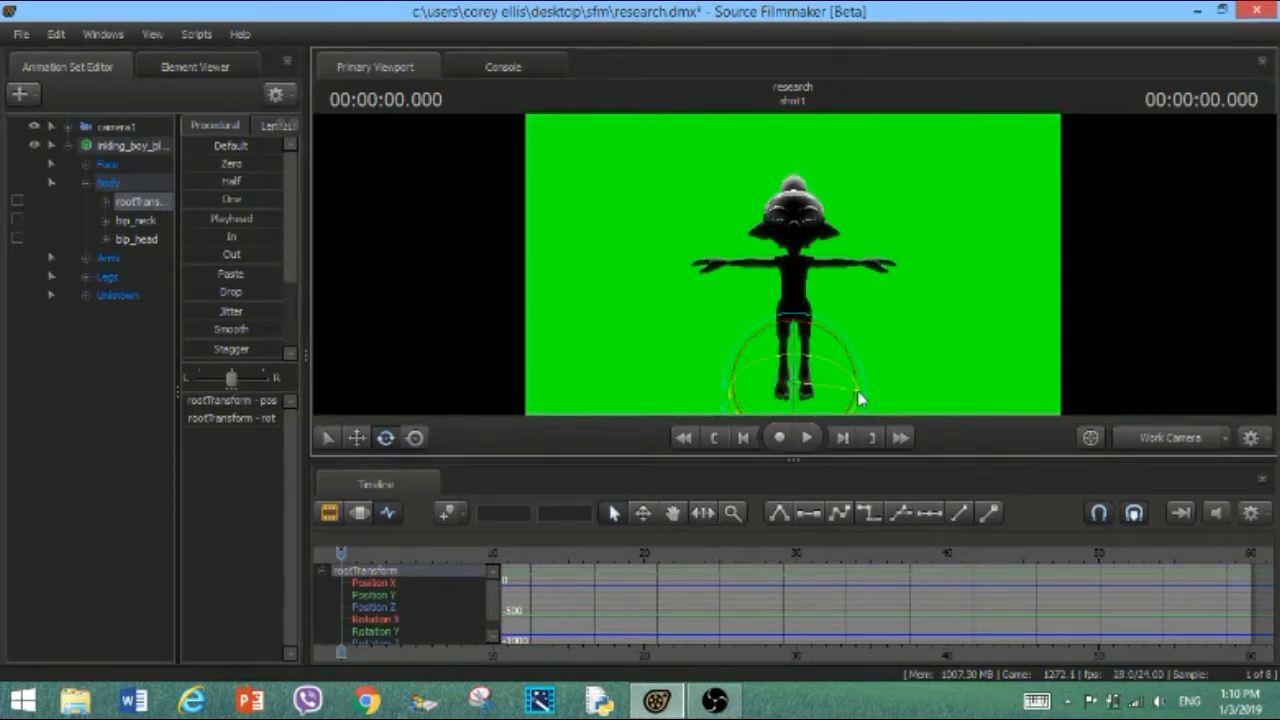
{"action": "left_click_drag", "start_coordinate": [859, 399], "coordinate": [756, 378]}
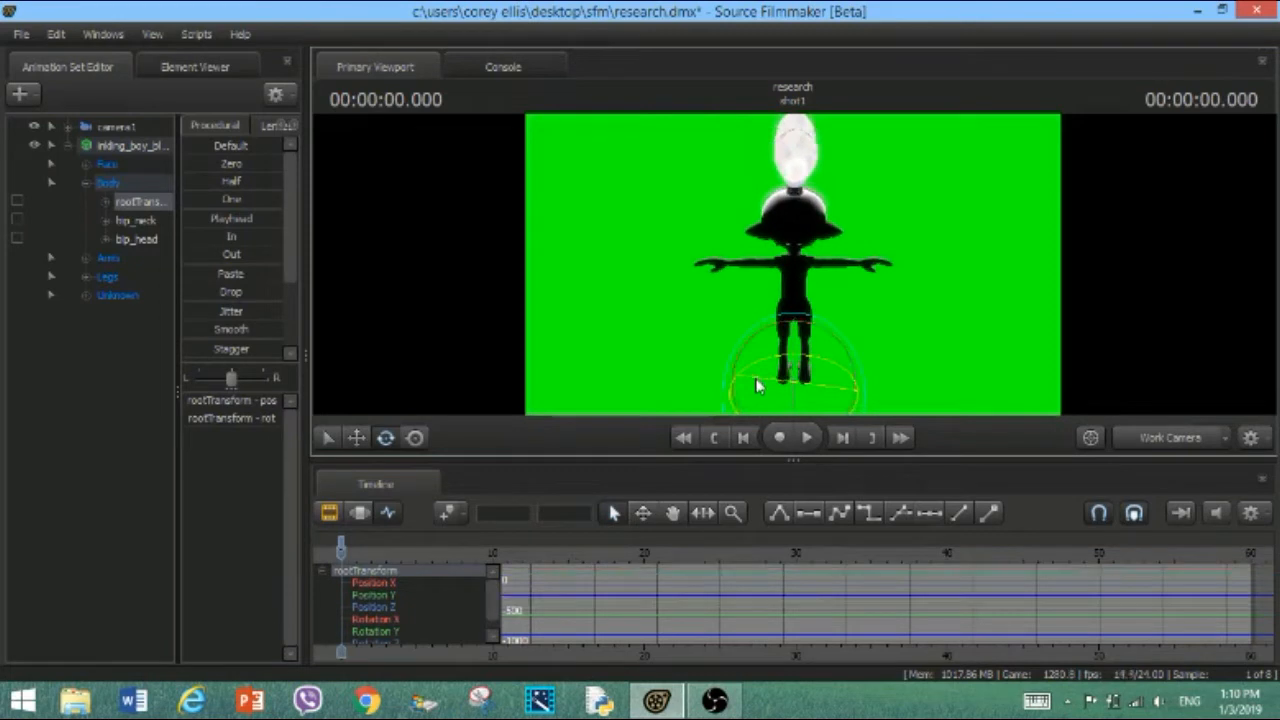
Examine the materials list of the inkling boy's model element for the material of the white hair
{"action": "right_click", "coordinate": [121, 152]}
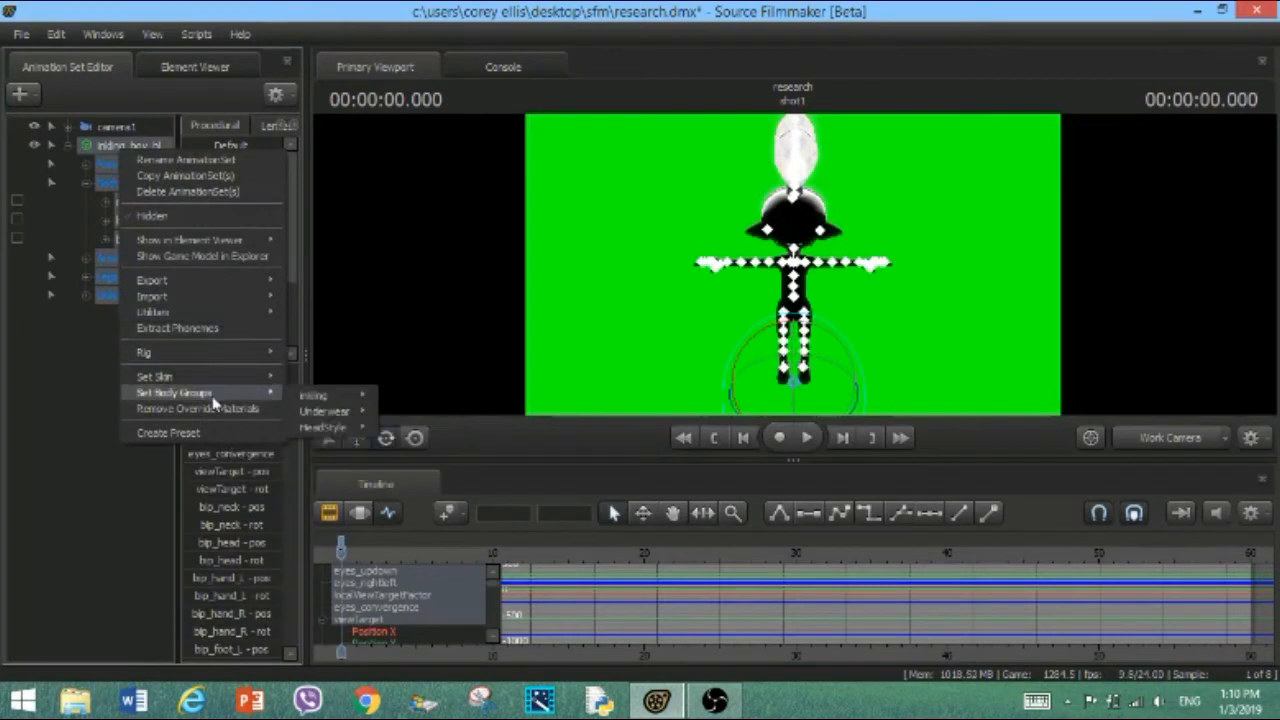
{"action": "mouse_move", "coordinate": [207, 240]}
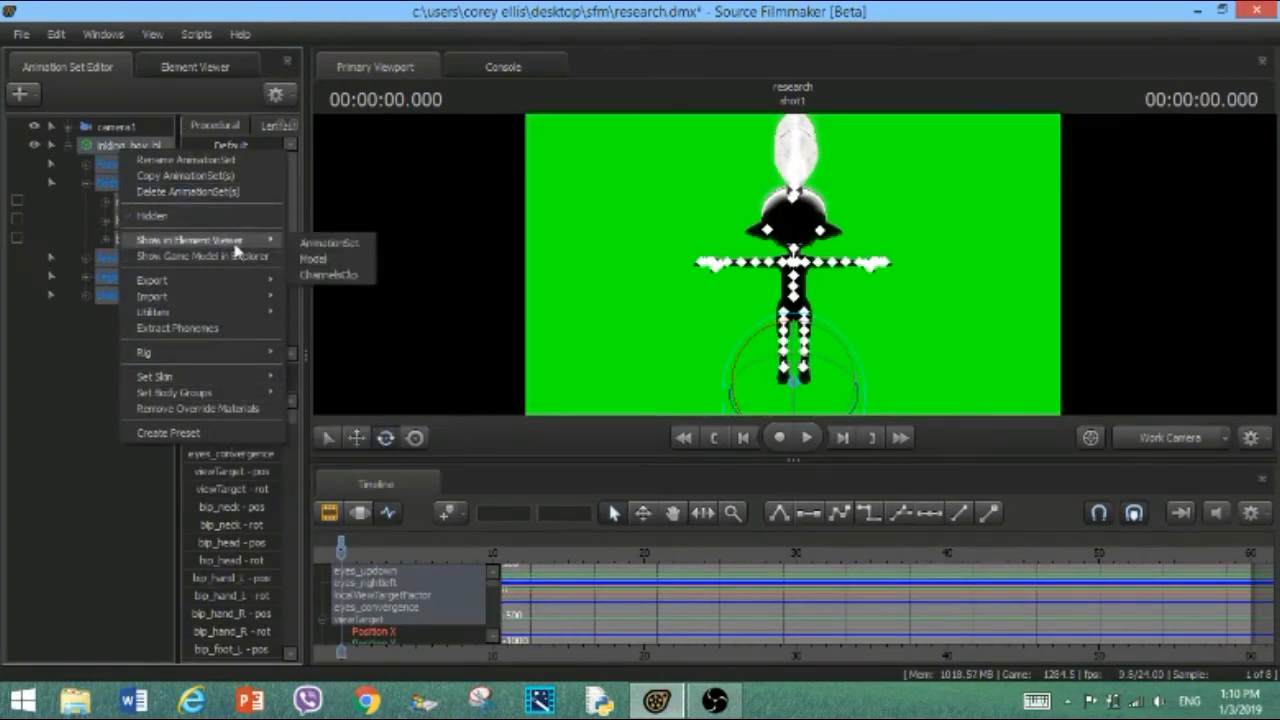
{"action": "left_click", "coordinate": [305, 256]}
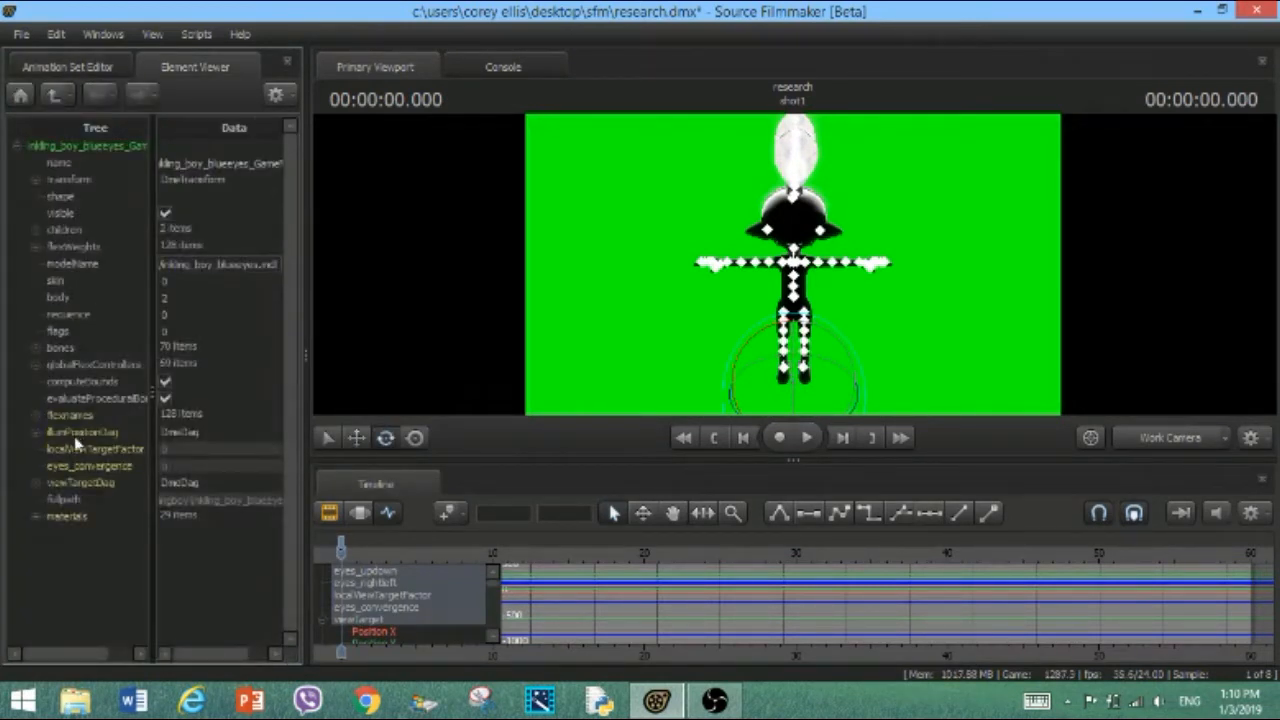
{"action": "left_click", "coordinate": [35, 517]}
{"action": "scroll", "coordinate": [70, 505], "scroll_direction": "down", "scroll_amount": 5}
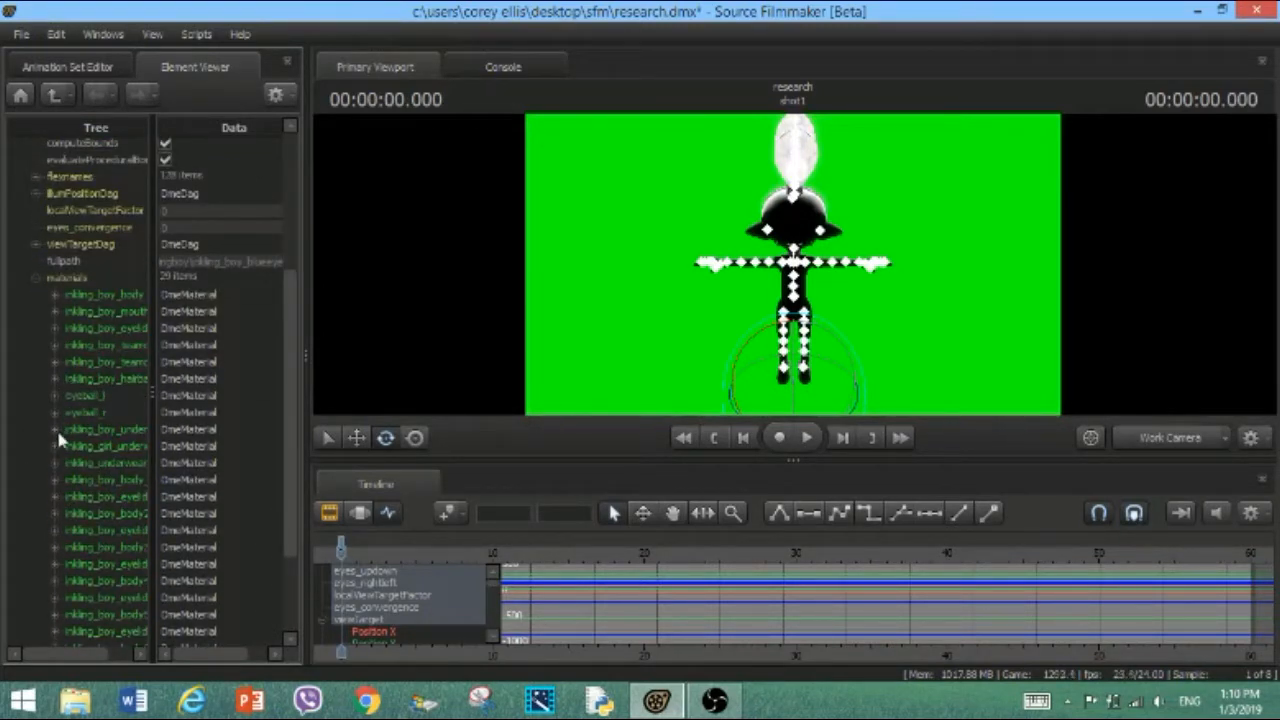
{"action": "scroll", "coordinate": [66, 466], "scroll_direction": "down", "scroll_amount": 1}
{"action": "scroll", "coordinate": [71, 438], "scroll_direction": "down", "scroll_amount": 1}
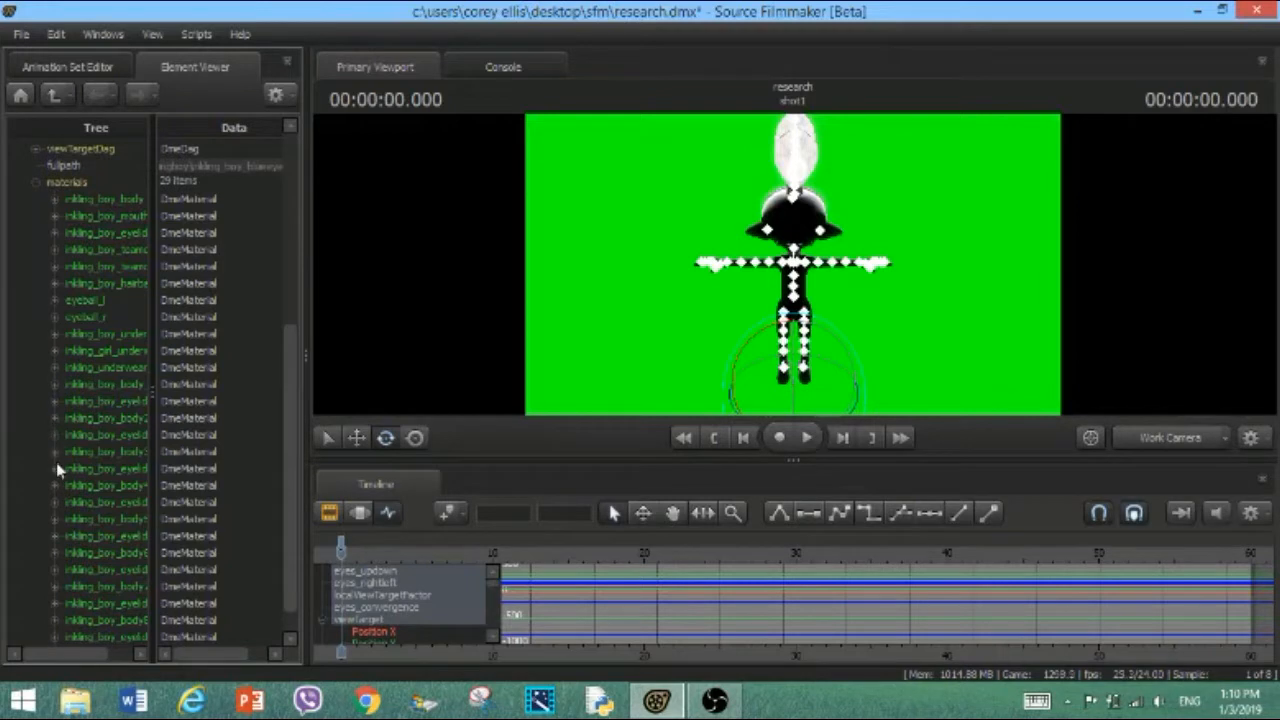
{"action": "scroll", "coordinate": [56, 462], "scroll_direction": "down", "scroll_amount": 1}
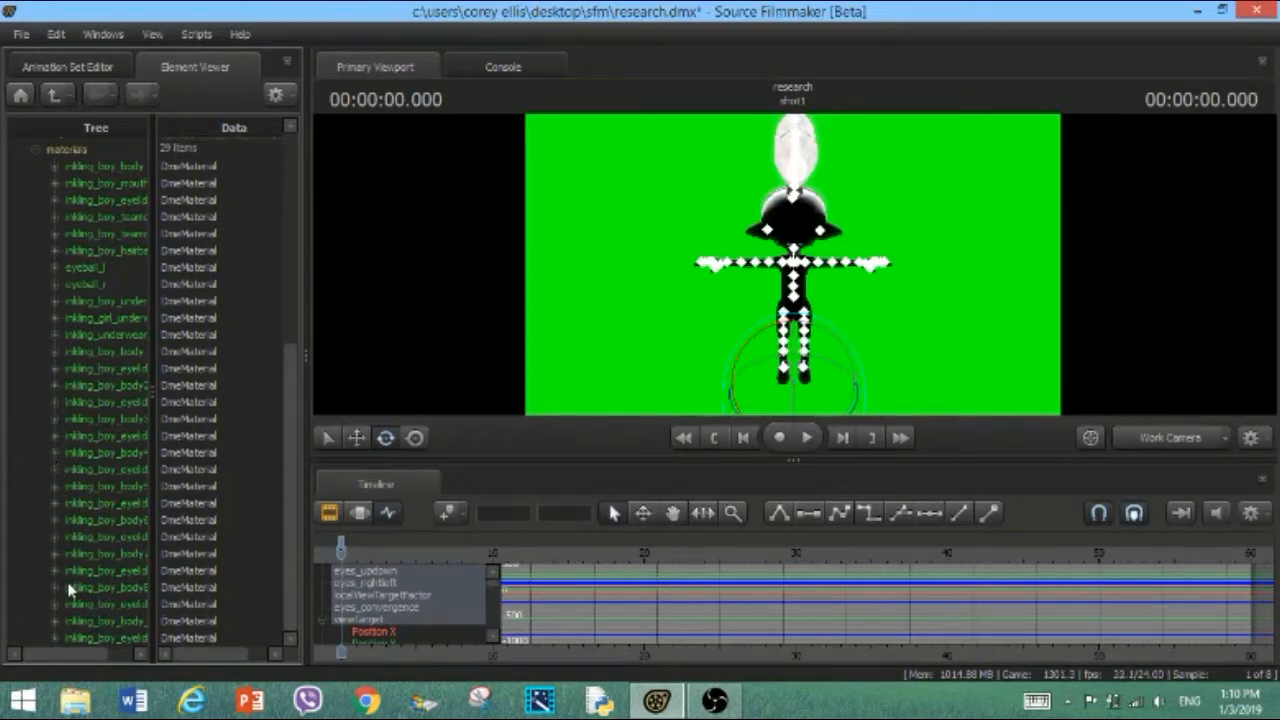
{"action": "scroll", "coordinate": [66, 465], "scroll_direction": "up", "scroll_amount": 2}
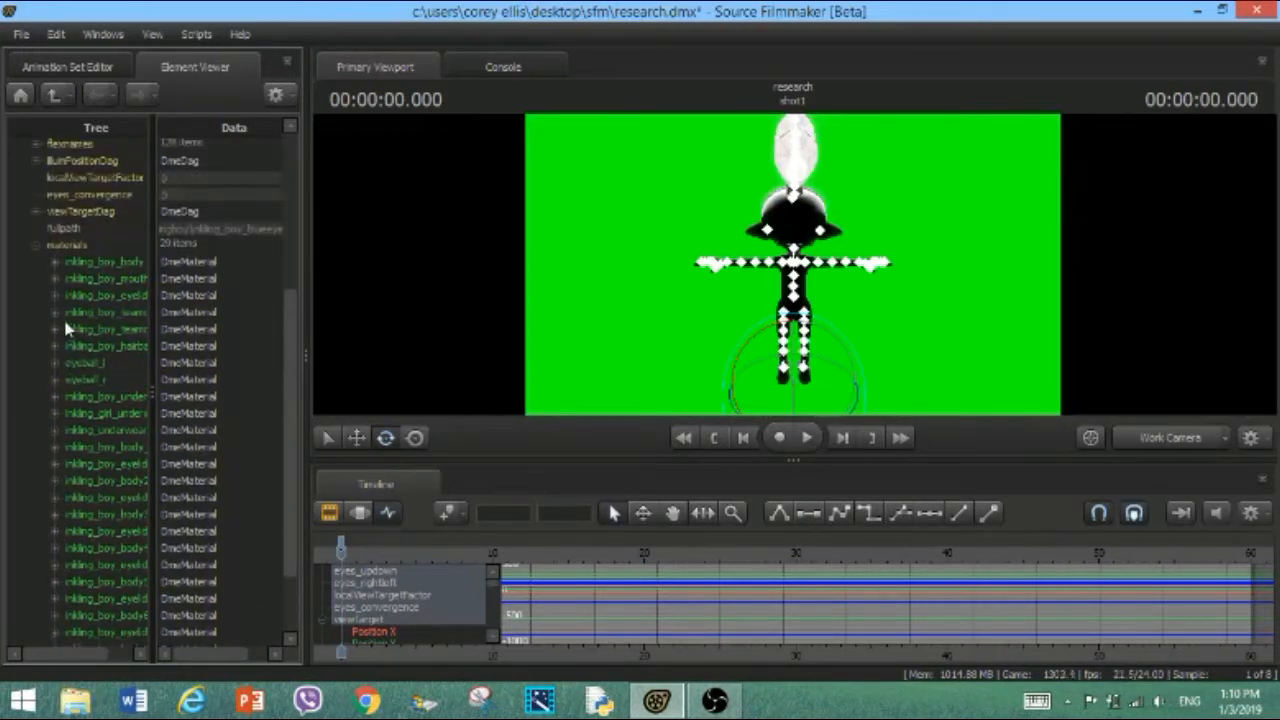
{"action": "left_click", "coordinate": [54, 449]}
{"action": "scroll", "coordinate": [56, 497], "scroll_direction": "down", "scroll_amount": 1}
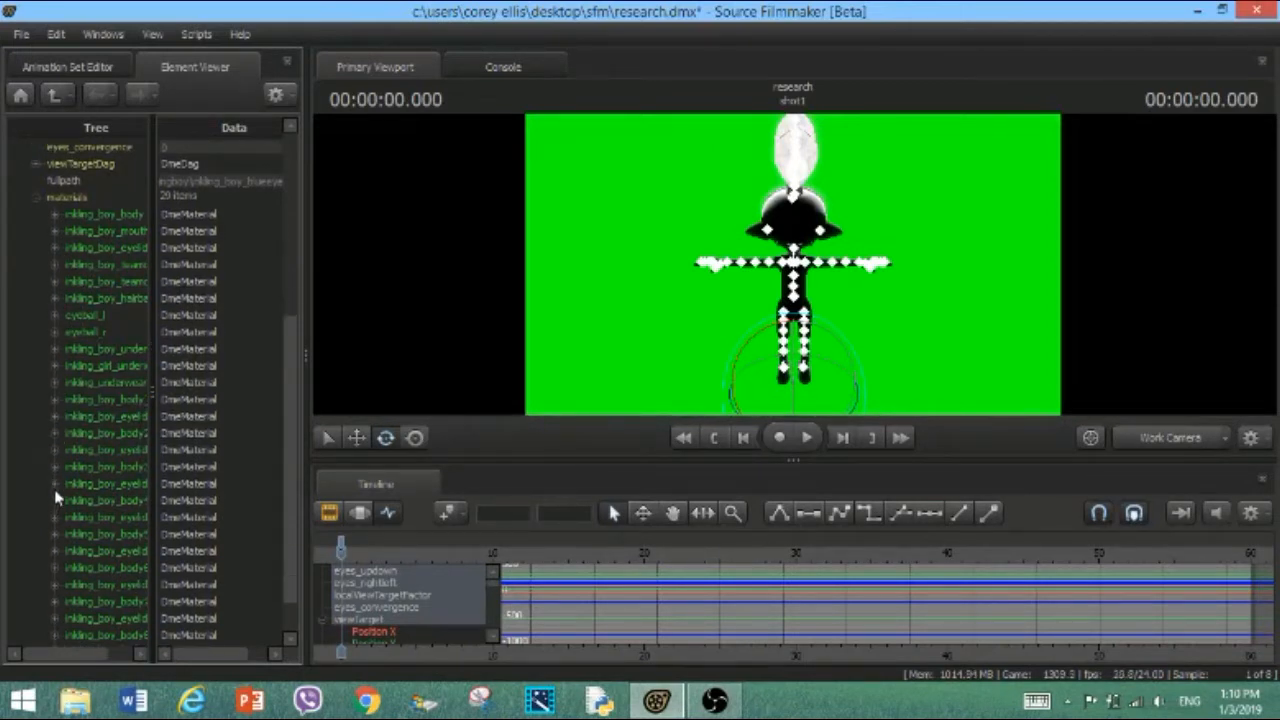
{"action": "scroll", "coordinate": [56, 497], "scroll_direction": "down", "scroll_amount": 1}
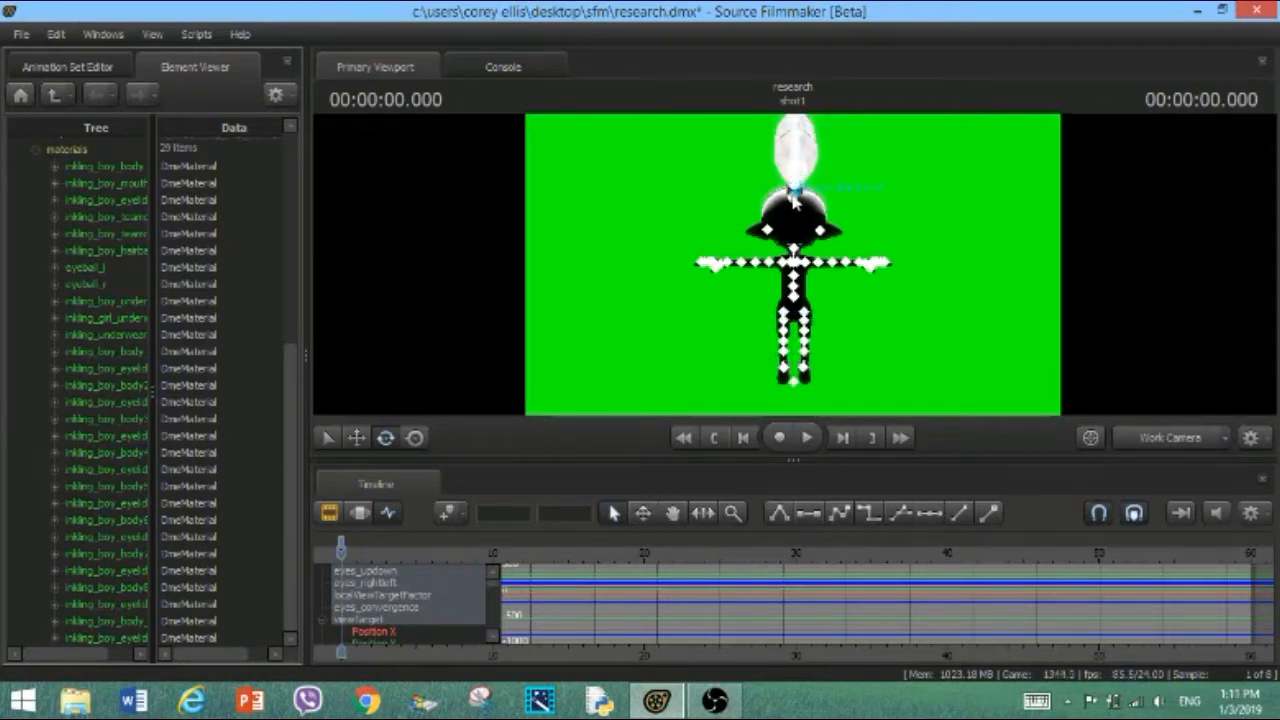
Rotate the inkling boy's rootTransform about the vertical axis until the figure faces the camera again
{"action": "left_click_drag", "start_coordinate": [857, 397], "coordinate": [842, 415]}
{"action": "key", "text": "ctrl+z"}
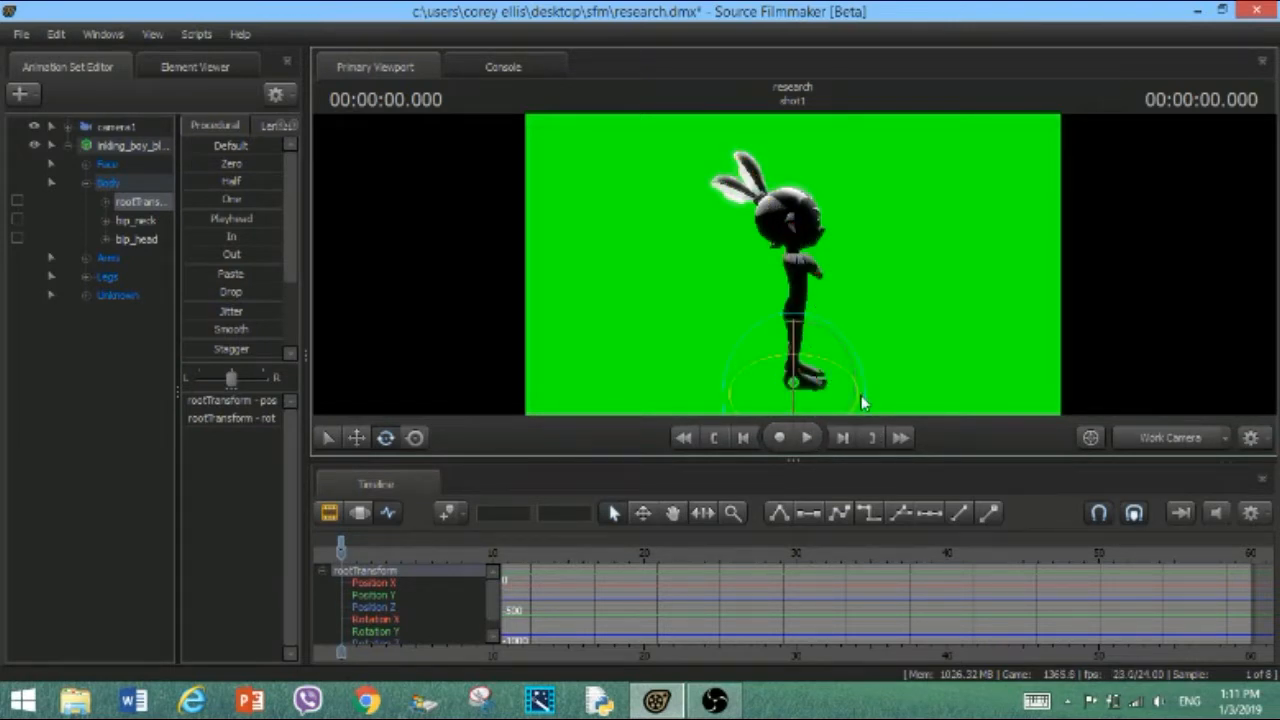
{"action": "left_click_drag", "start_coordinate": [862, 403], "coordinate": [779, 432]}
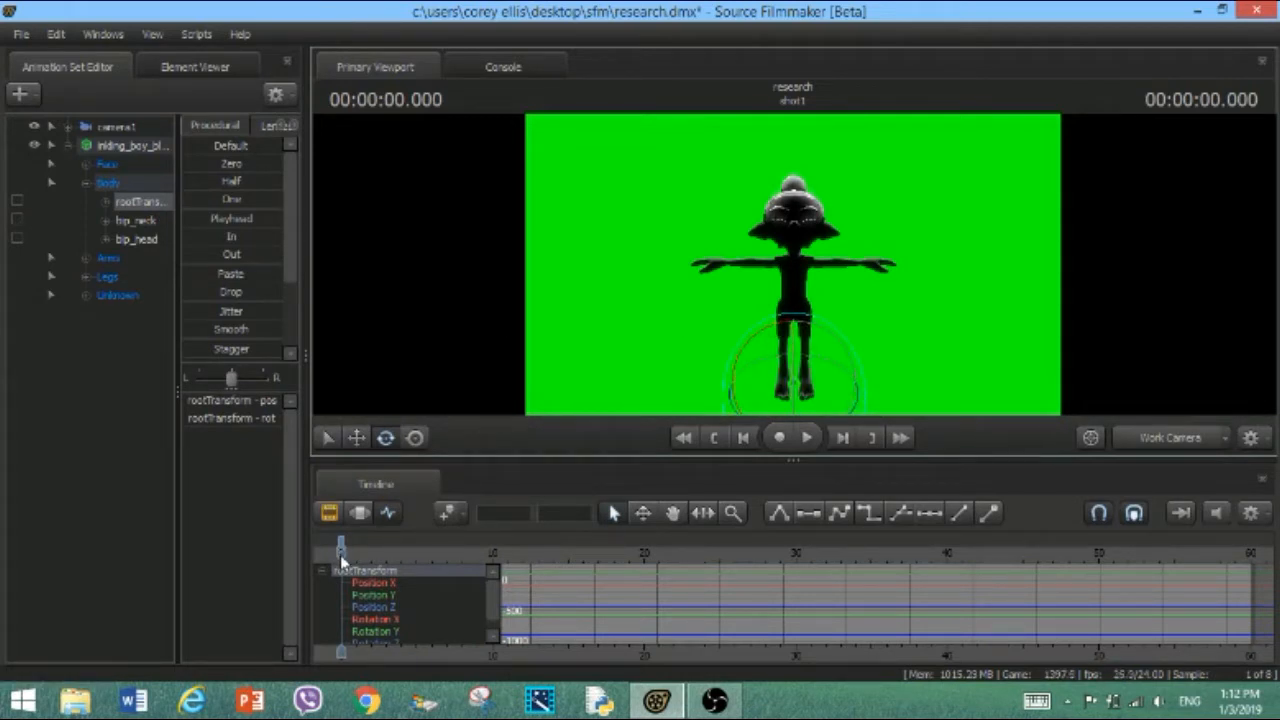
Keyframe the inkling boy's rootTransform rotation about the vertical axis at about 10 and 20 seconds, turning the figure further each time
{"action": "left_click_drag", "start_coordinate": [341, 552], "coordinate": [492, 552]}
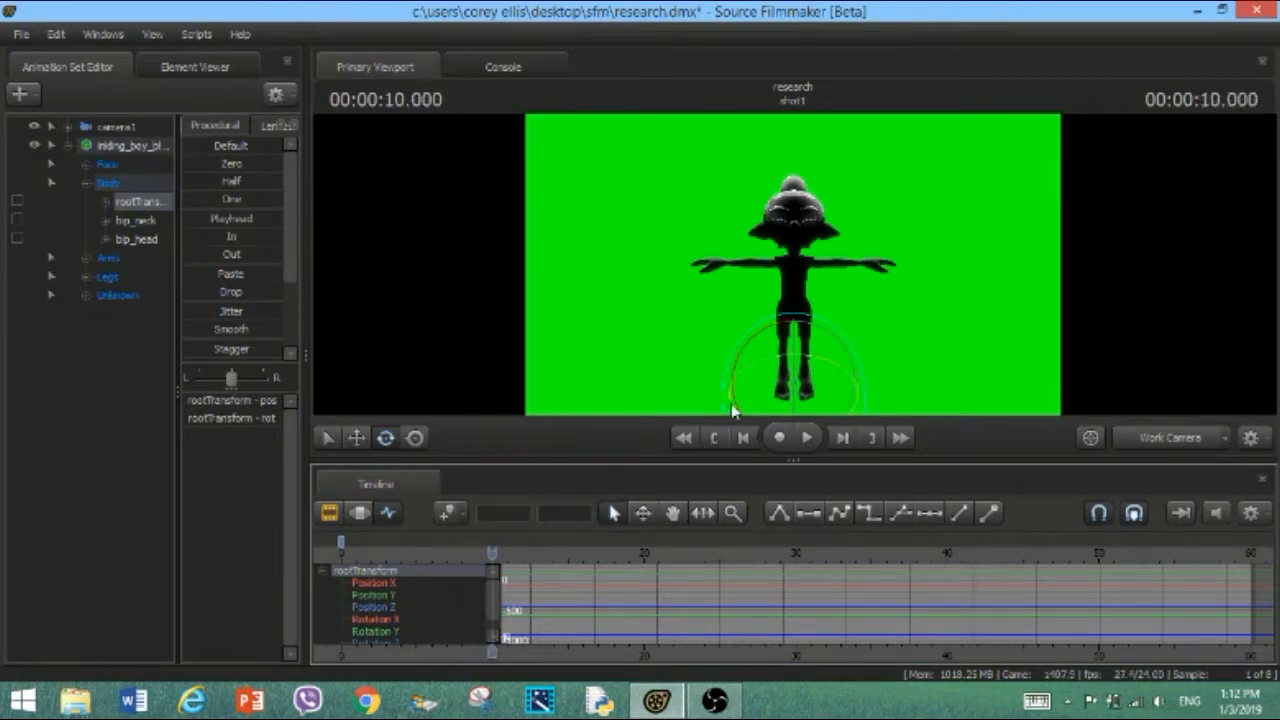
{"action": "left_click_drag", "start_coordinate": [731, 410], "coordinate": [815, 416]}
{"action": "left_click_drag", "start_coordinate": [491, 552], "coordinate": [645, 571]}
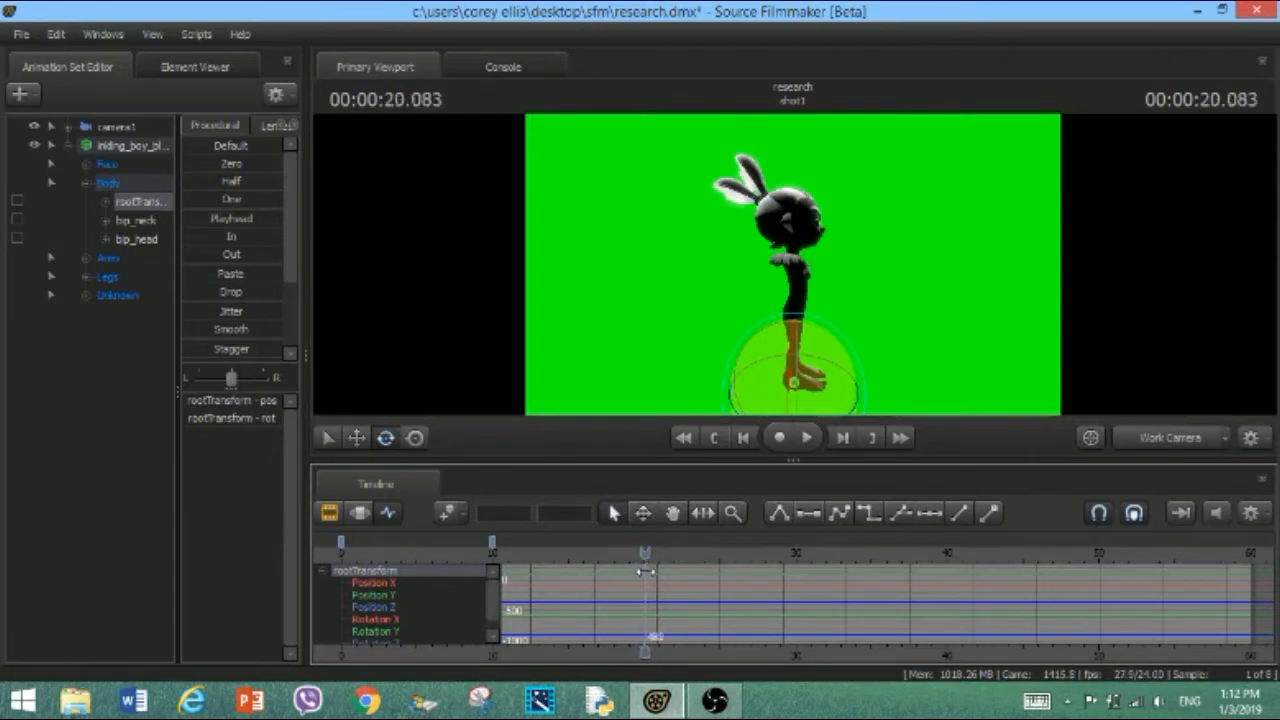
{"action": "left_click_drag", "start_coordinate": [737, 408], "coordinate": [831, 414]}
Continue the figure's turn about the vertical axis with rootTransform rotations at 30 and 40 seconds
{"action": "left_click", "coordinate": [793, 548]}
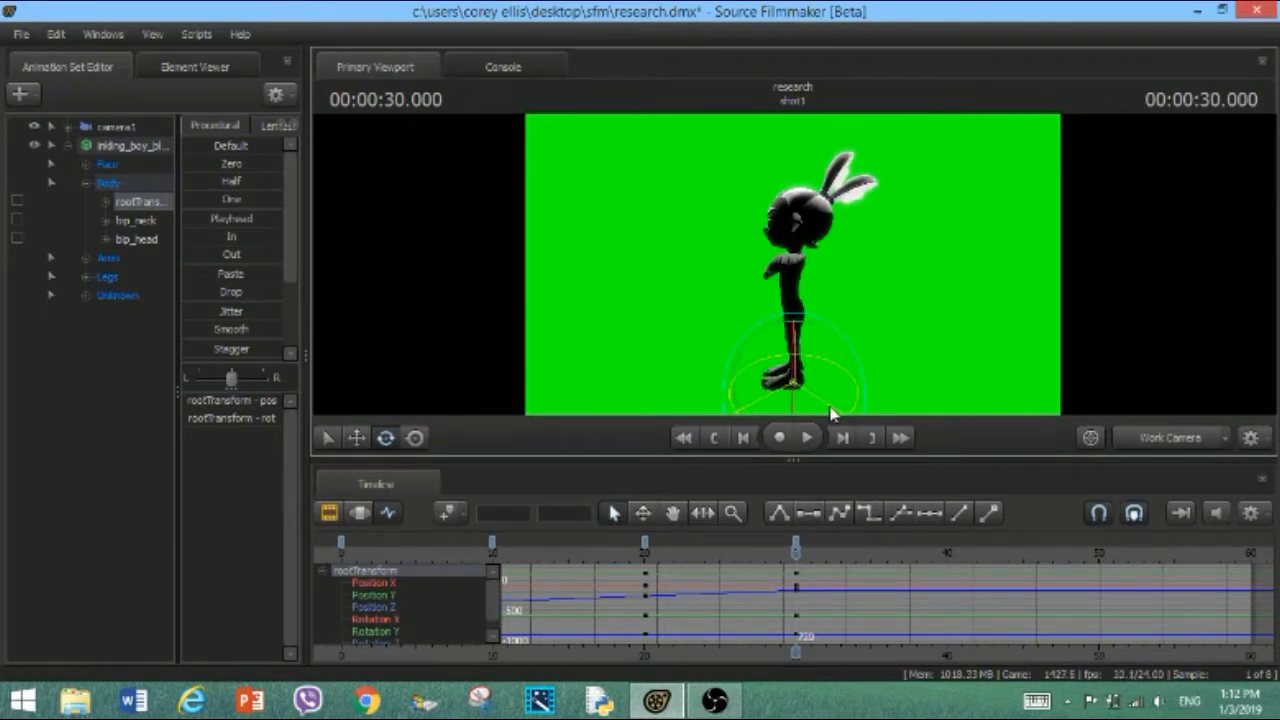
{"action": "left_click_drag", "start_coordinate": [829, 413], "coordinate": [831, 413]}
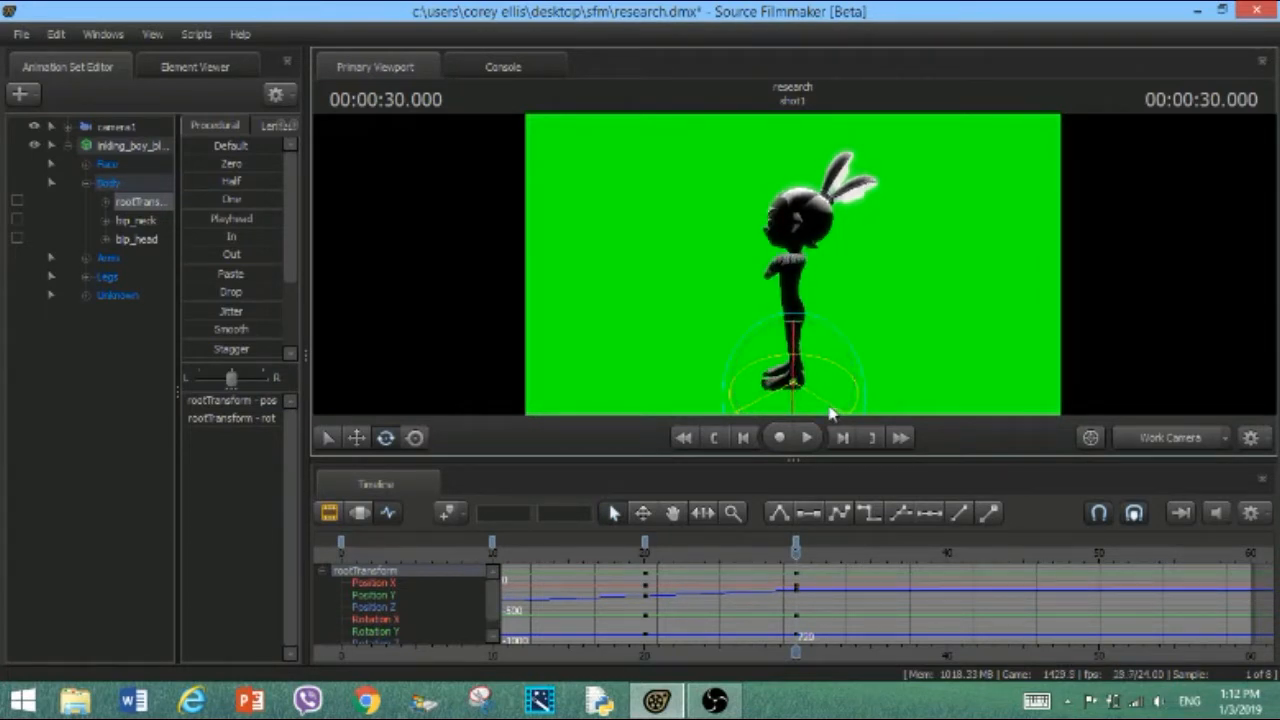
{"action": "left_click_drag", "start_coordinate": [800, 558], "coordinate": [947, 569]}
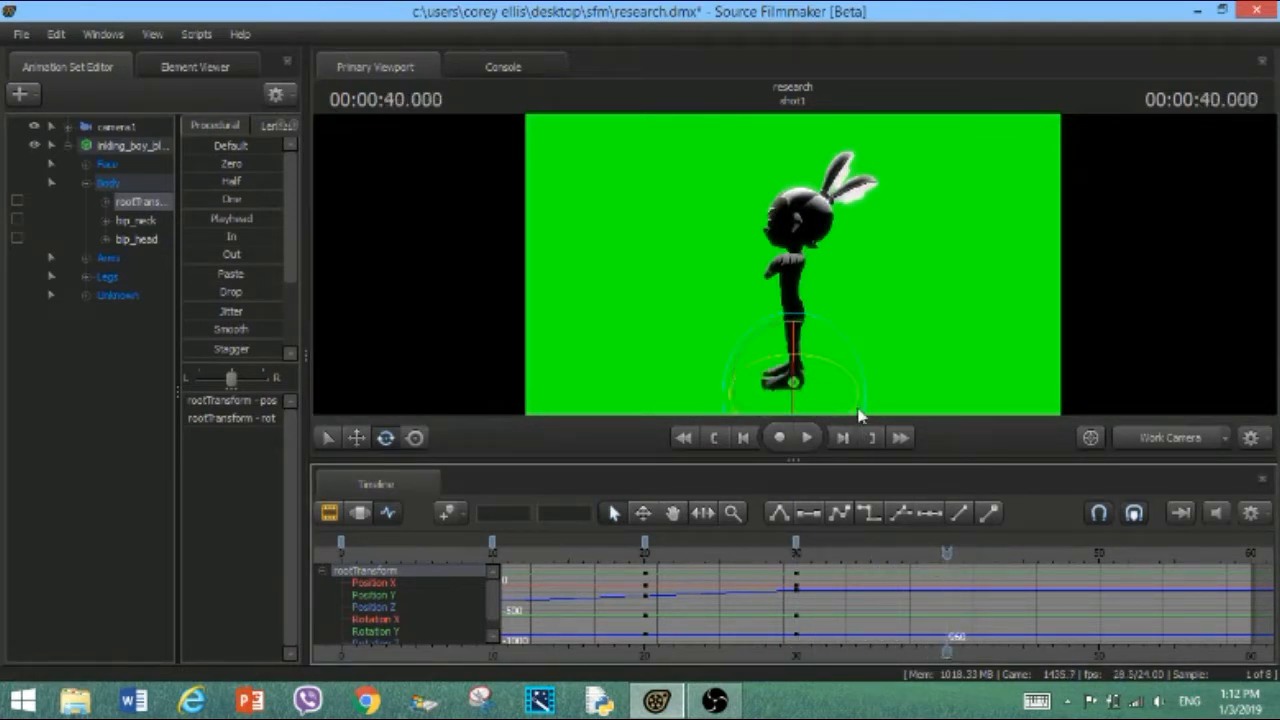
{"action": "left_click_drag", "start_coordinate": [858, 406], "coordinate": [867, 321]}
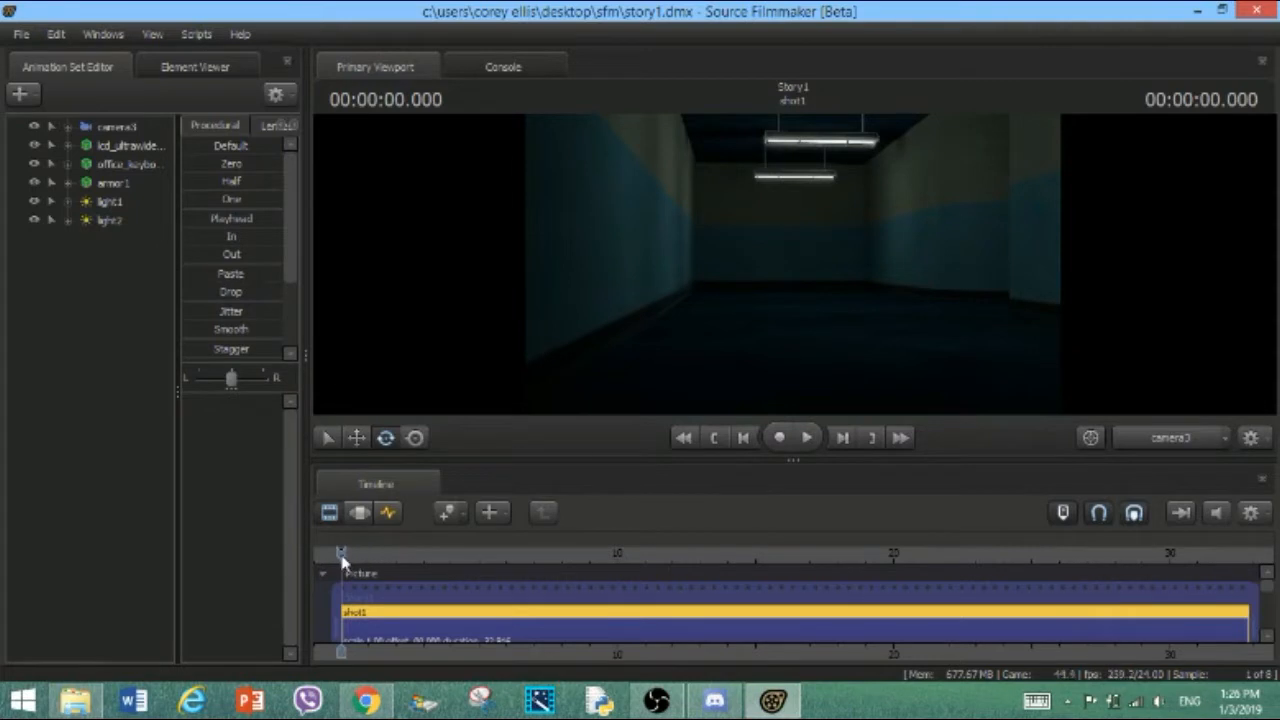
Show camera3's animation curves and reframe the camera at 24.916 seconds to look past the robot's shoulder at the keyboard and monitor
{"action": "left_click", "coordinate": [388, 513]}
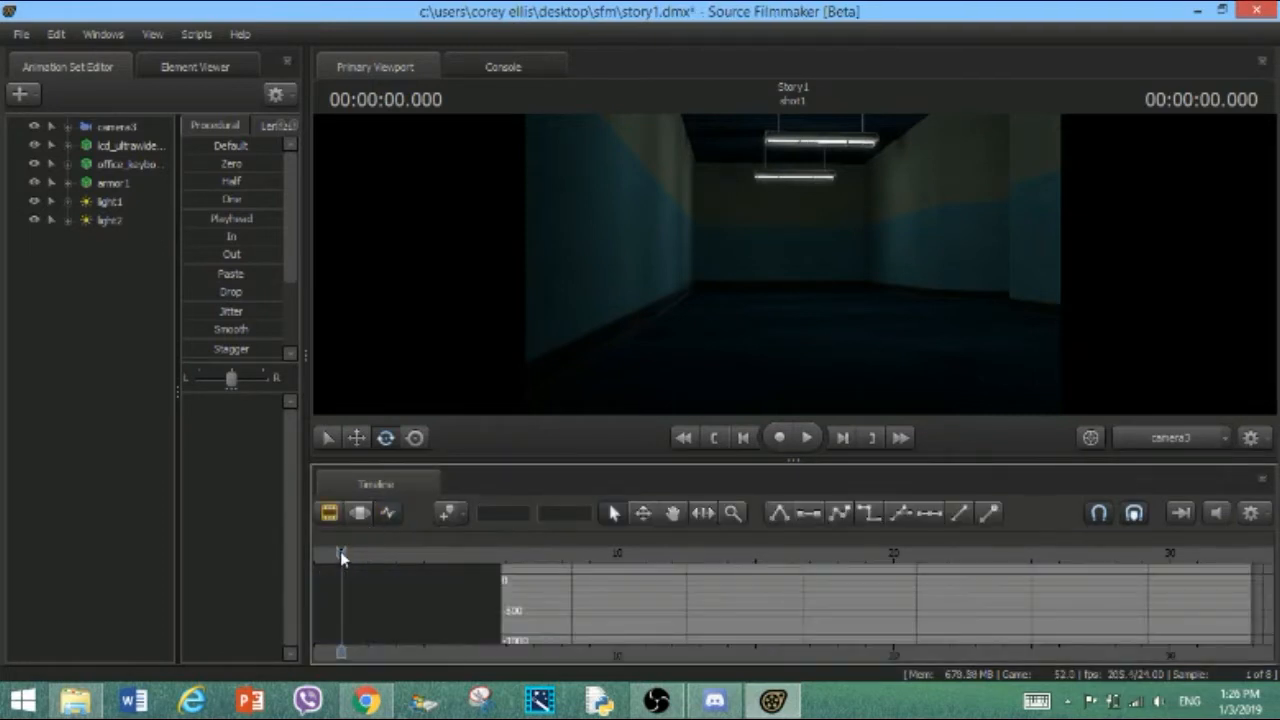
{"action": "left_click", "coordinate": [118, 128]}
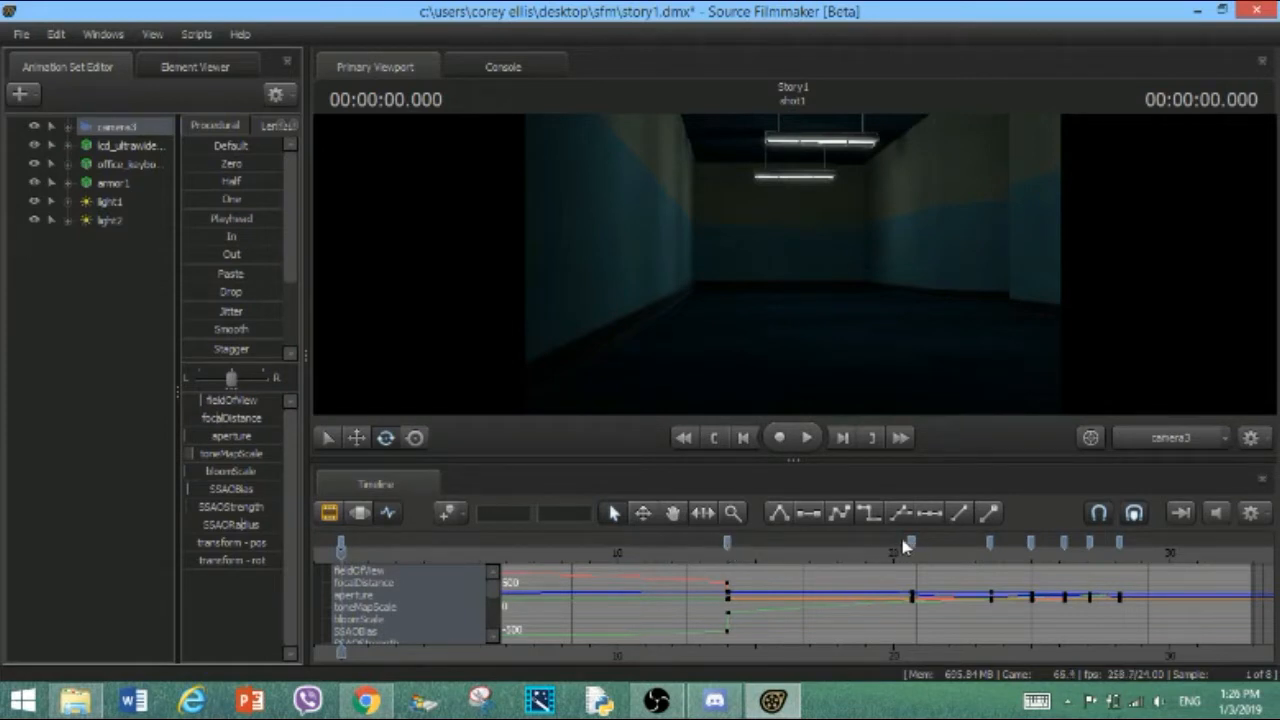
{"action": "left_click_drag", "start_coordinate": [341, 557], "coordinate": [1029, 528]}
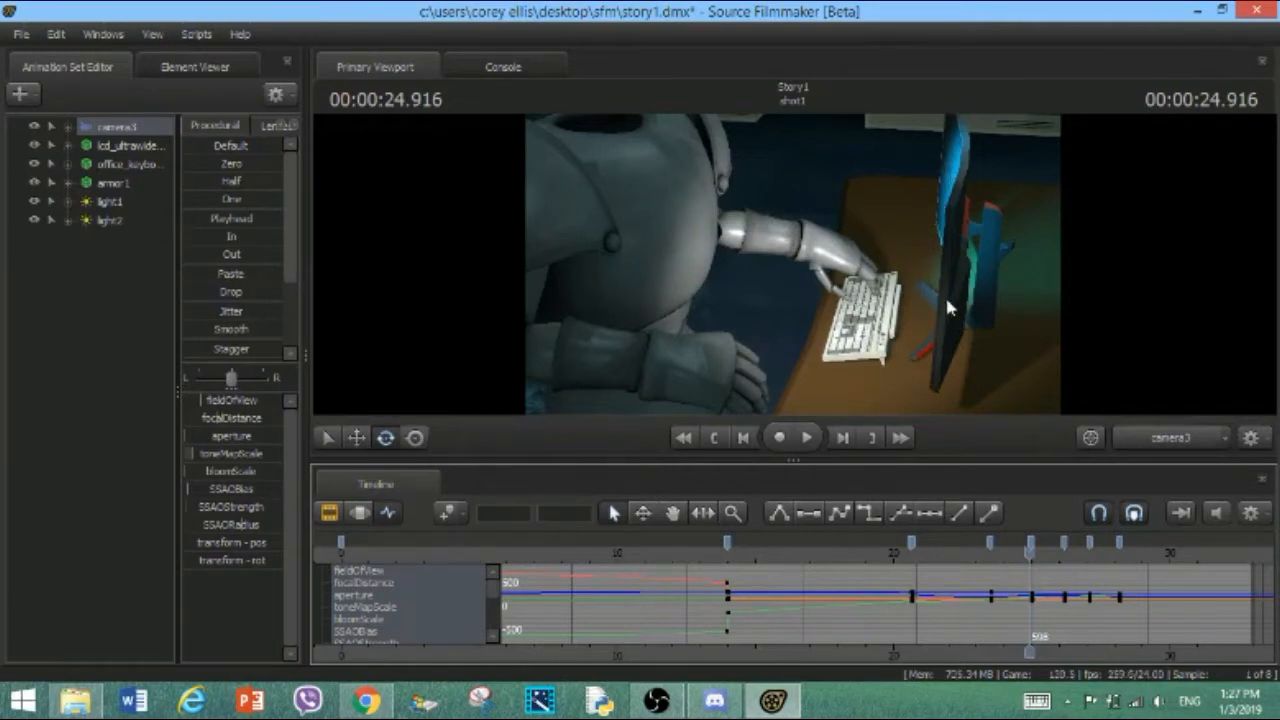
{"action": "left_click_drag", "start_coordinate": [800, 251], "coordinate": [923, 287]}
{"action": "key", "text": "a"}
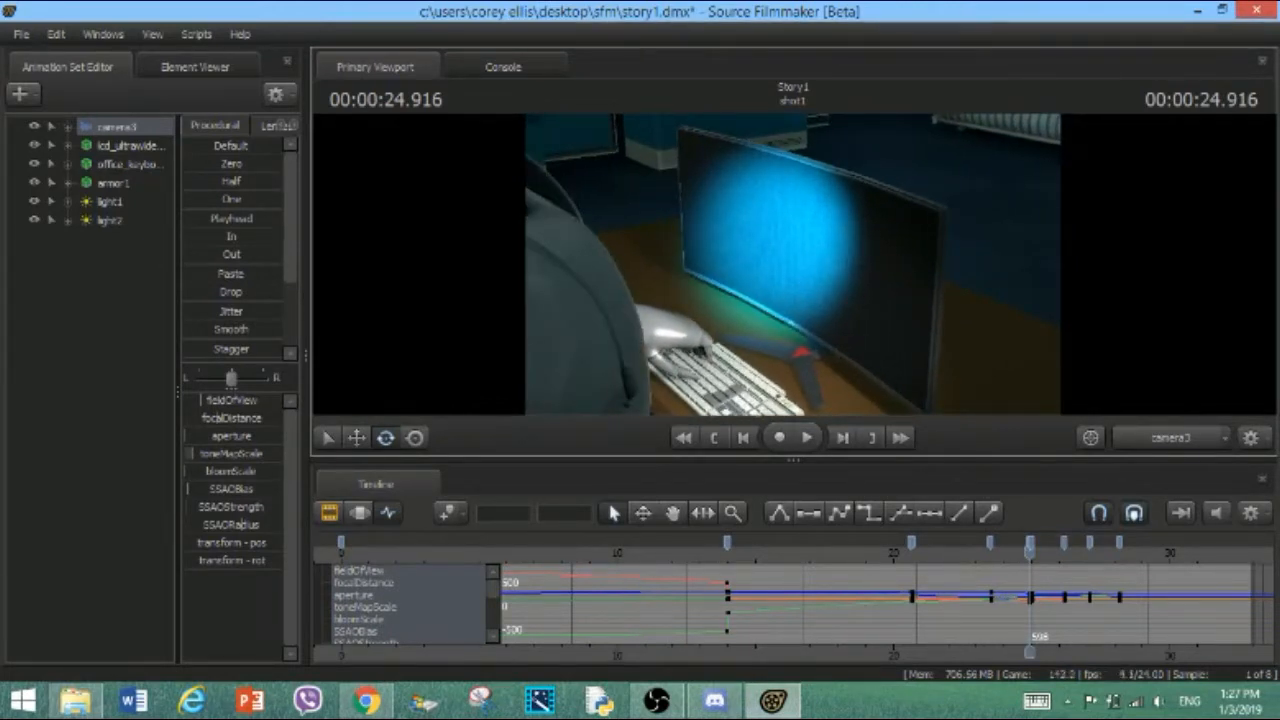
{"action": "left_click_drag", "start_coordinate": [793, 265], "coordinate": [788, 317]}
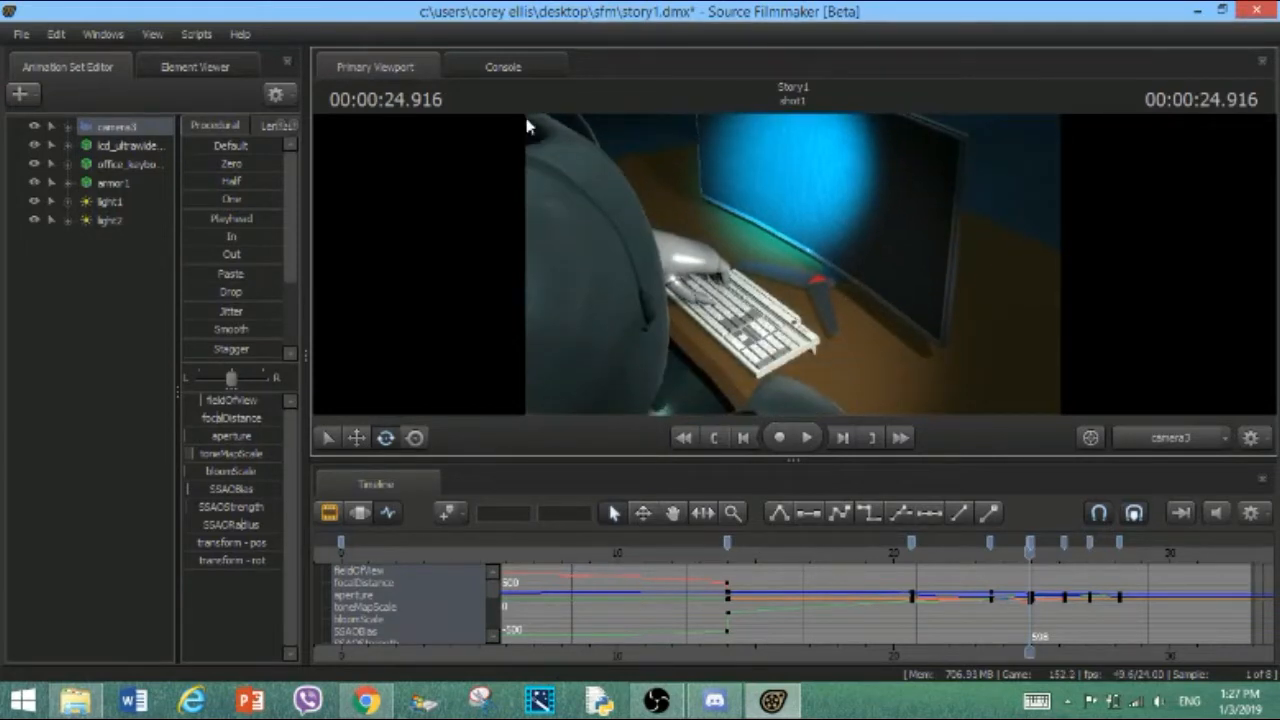
{"action": "left_click_drag", "start_coordinate": [787, 264], "coordinate": [787, 299]}
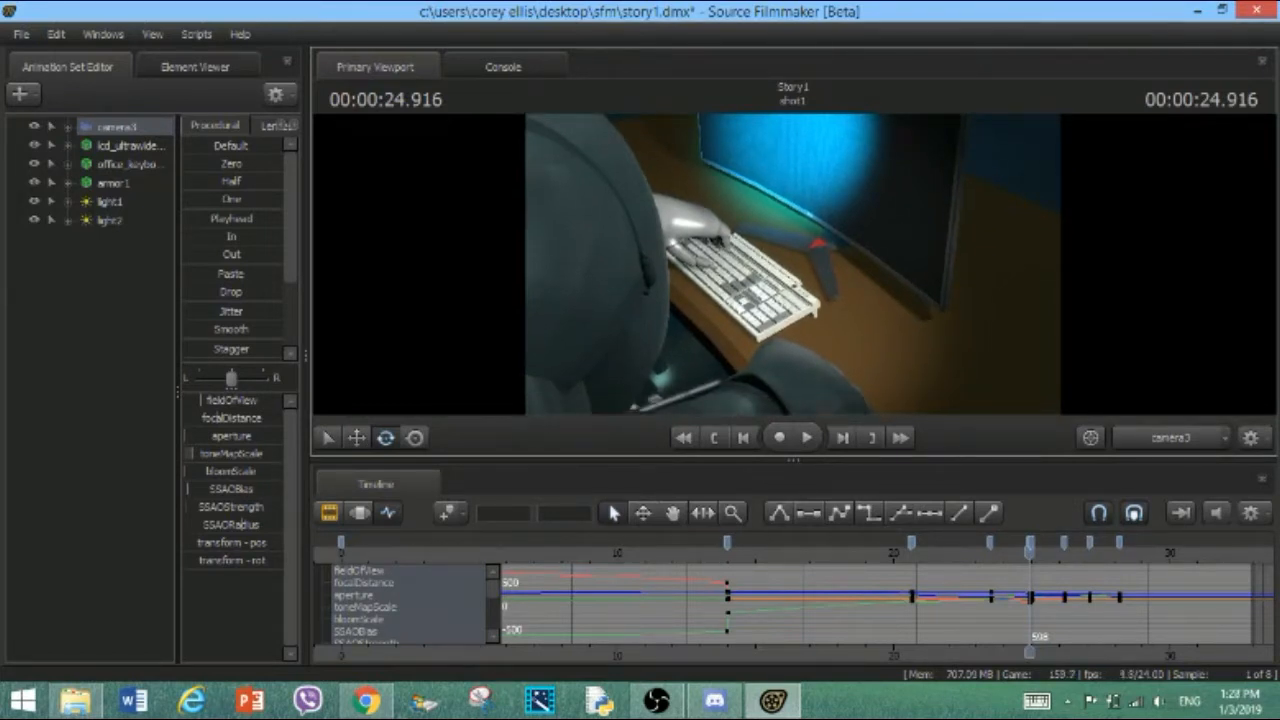
{"action": "left_click", "coordinate": [1030, 552]}
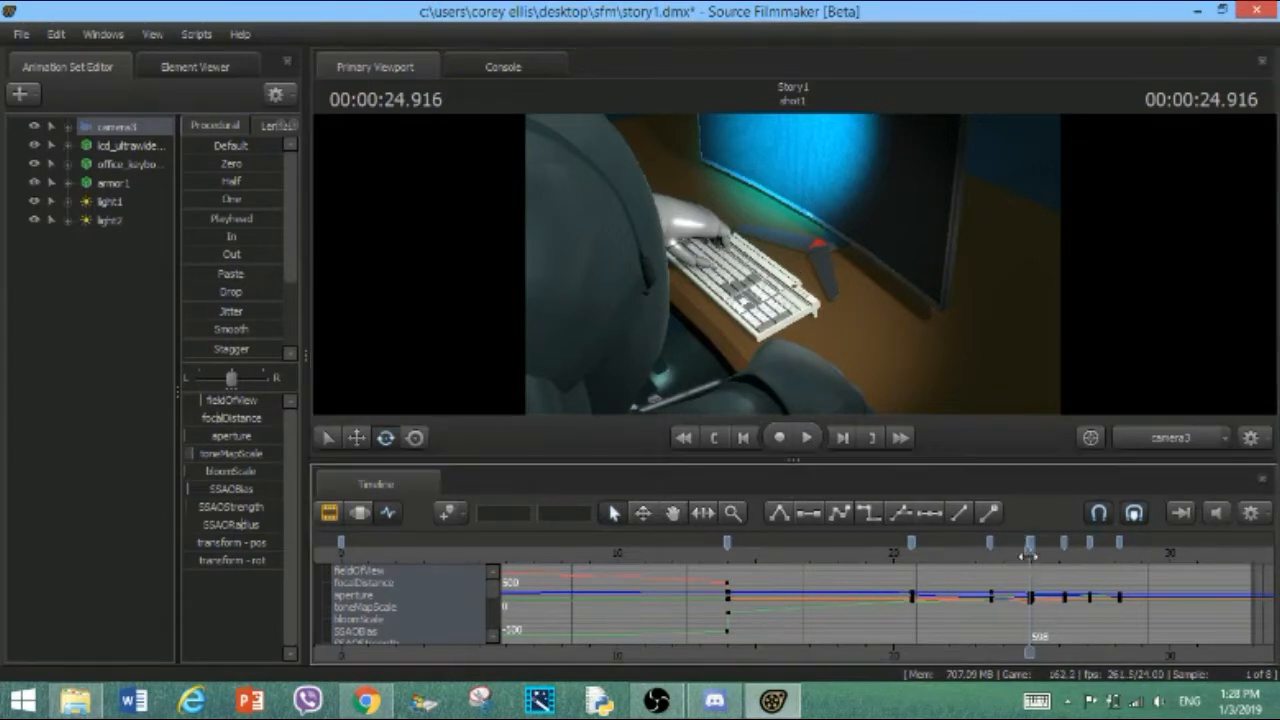
{"action": "left_click_drag", "start_coordinate": [1034, 554], "coordinate": [1029, 554]}
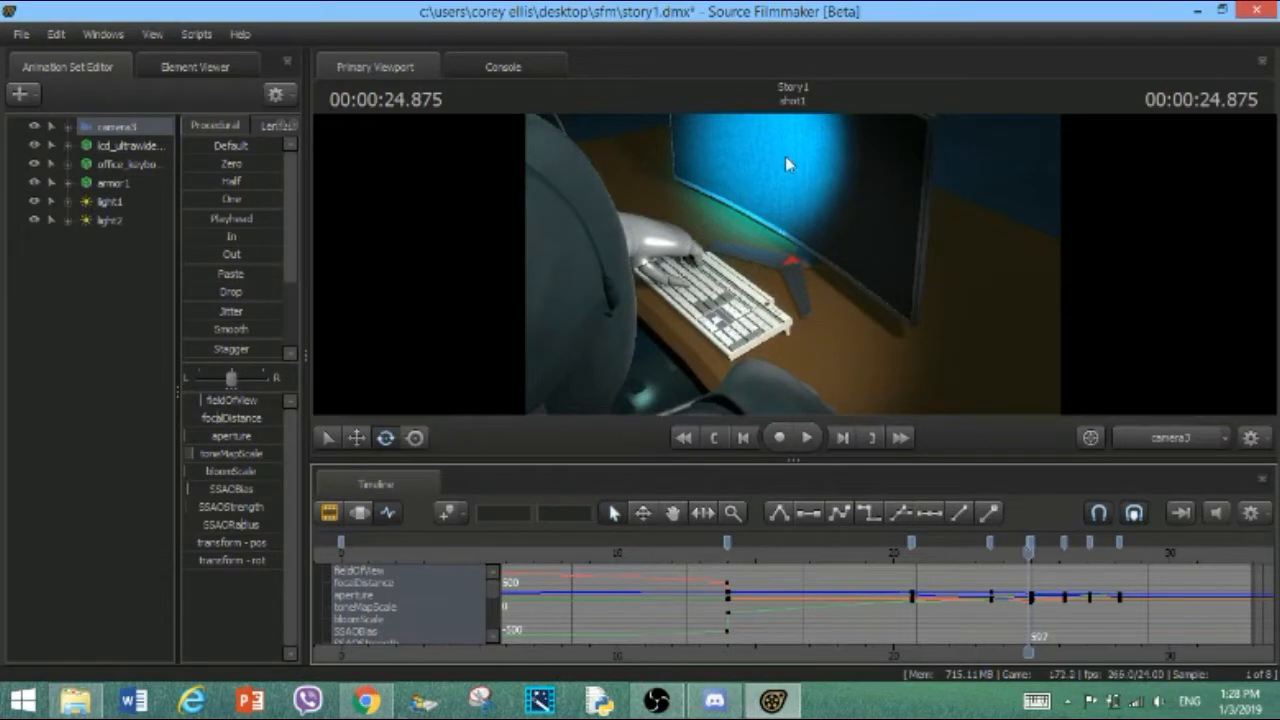
Review the keyframes of light2 by scrubbing through the shot from about 26 to 28 seconds
{"action": "left_click", "coordinate": [120, 221]}
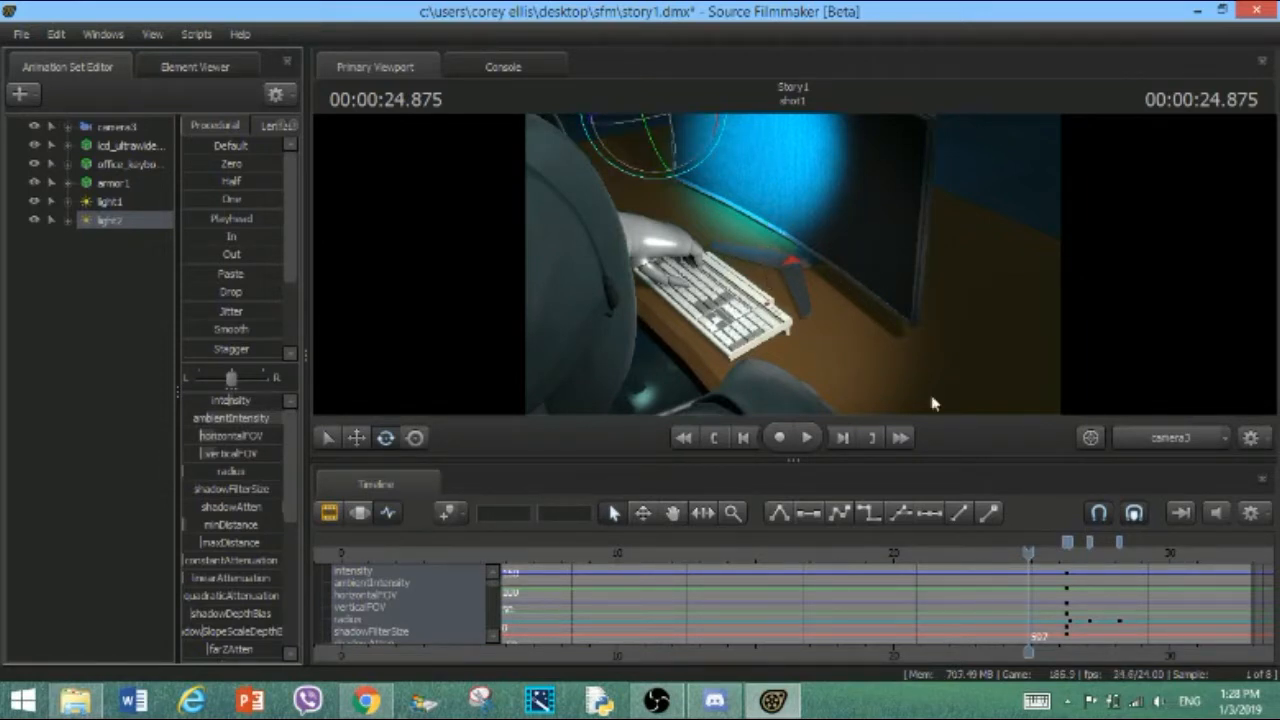
{"action": "left_click", "coordinate": [1062, 550]}
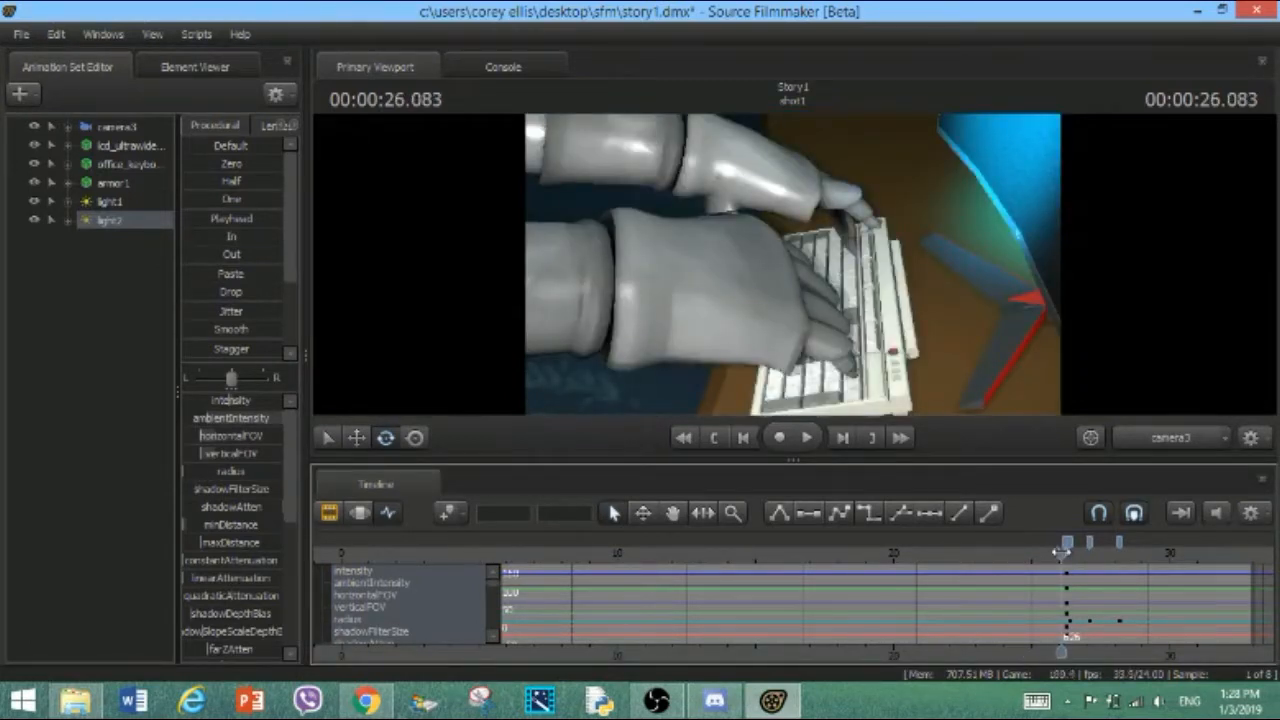
{"action": "left_click_drag", "start_coordinate": [1061, 553], "coordinate": [1058, 552]}
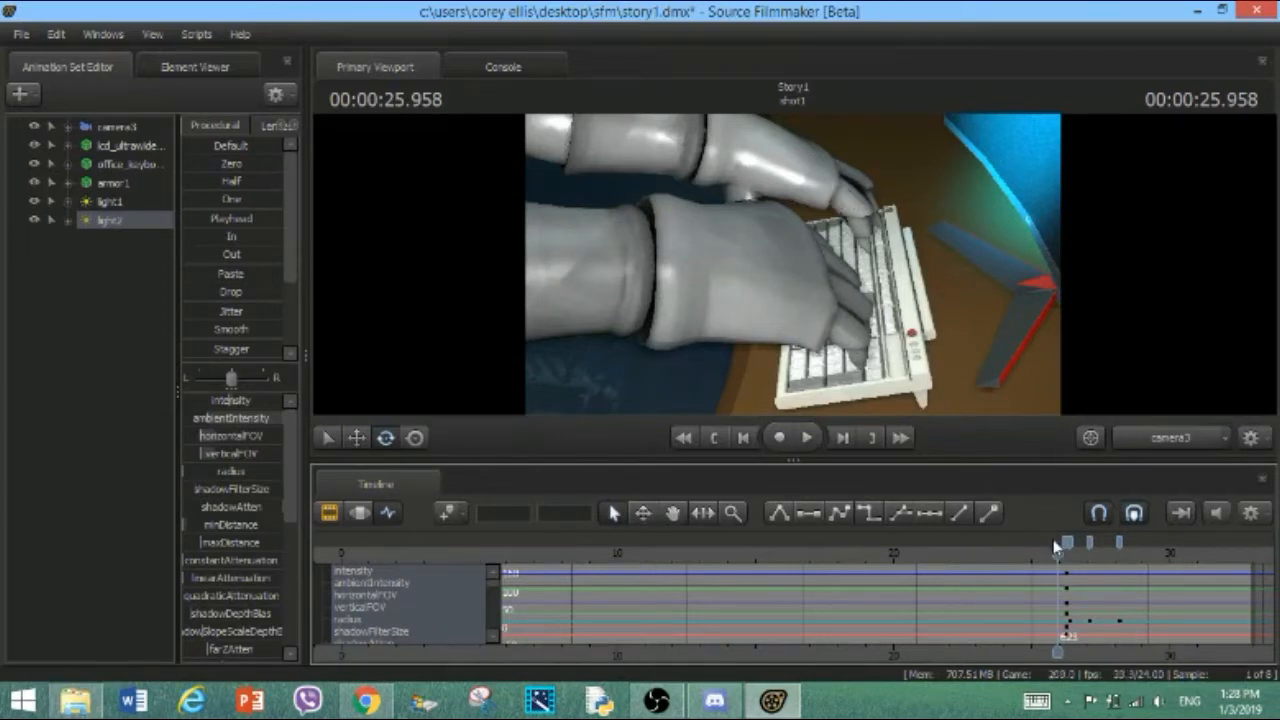
{"action": "left_click_drag", "start_coordinate": [1060, 558], "coordinate": [1084, 552]}
{"action": "left_click_drag", "start_coordinate": [1085, 552], "coordinate": [1128, 544]}
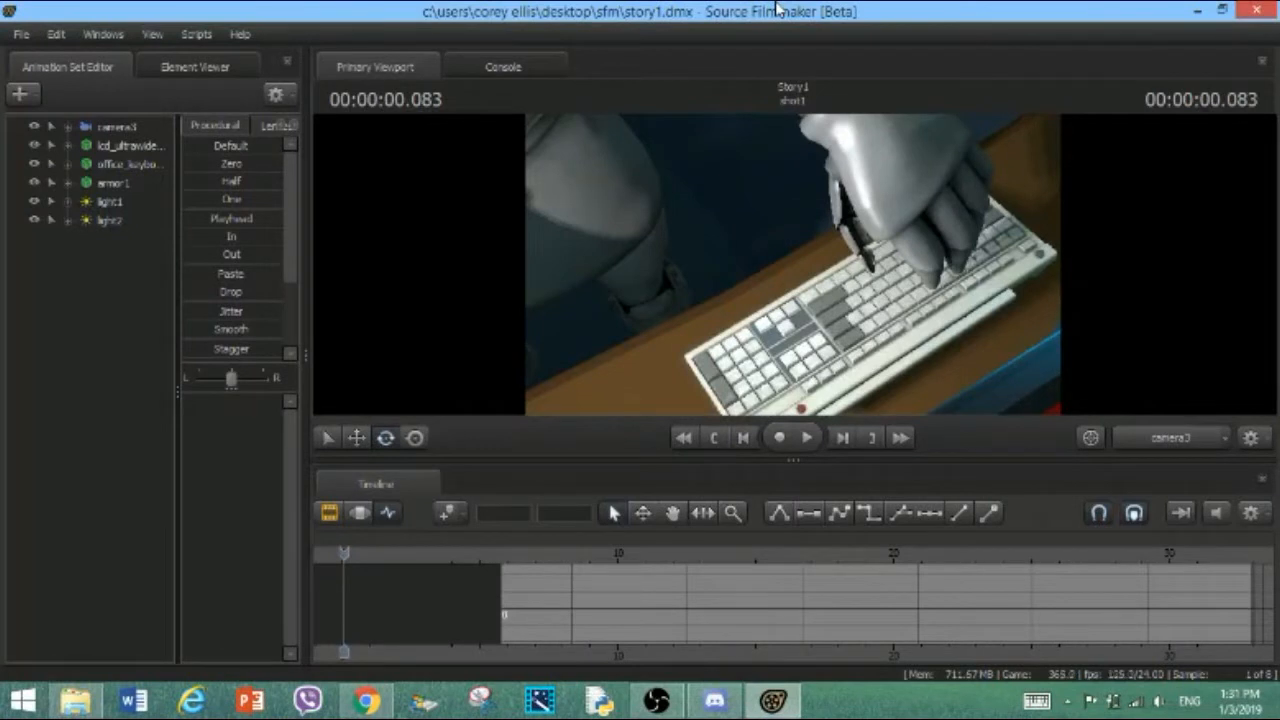
Show the animation curves of armor1 and select its earliest group of keyframes on the timeline
{"action": "left_click", "coordinate": [112, 184]}
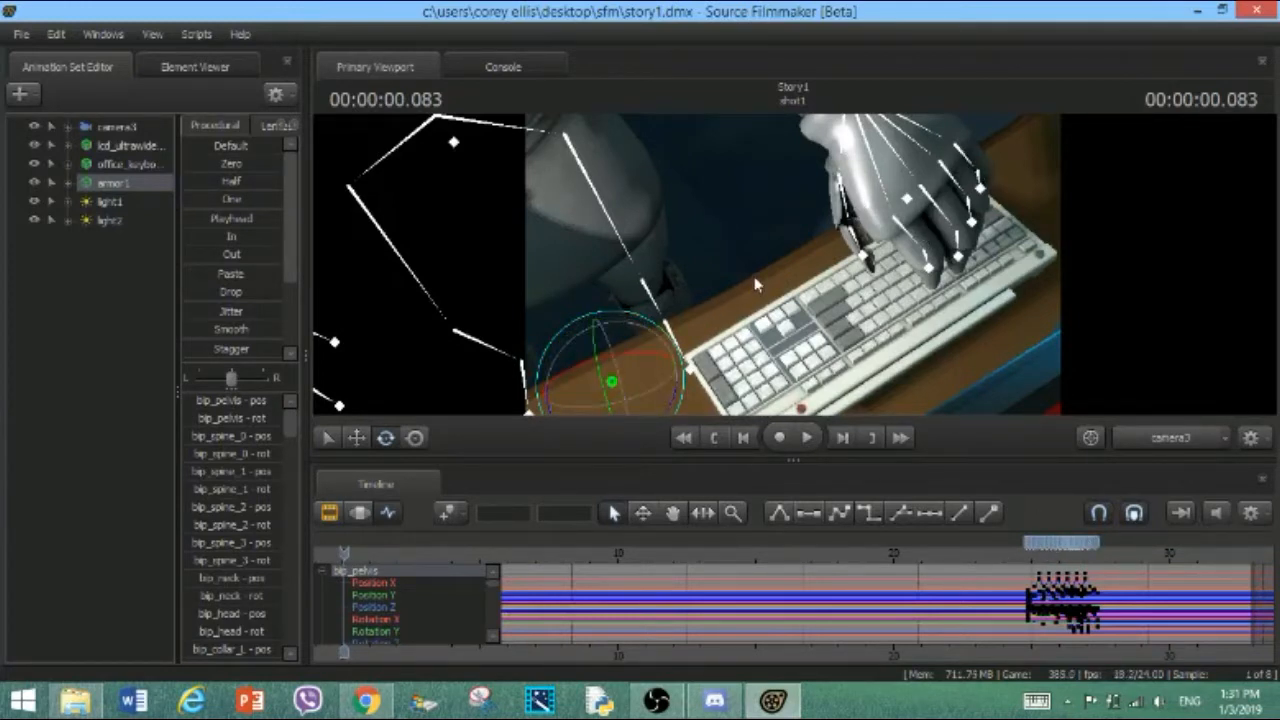
{"action": "left_click", "coordinate": [1025, 541]}
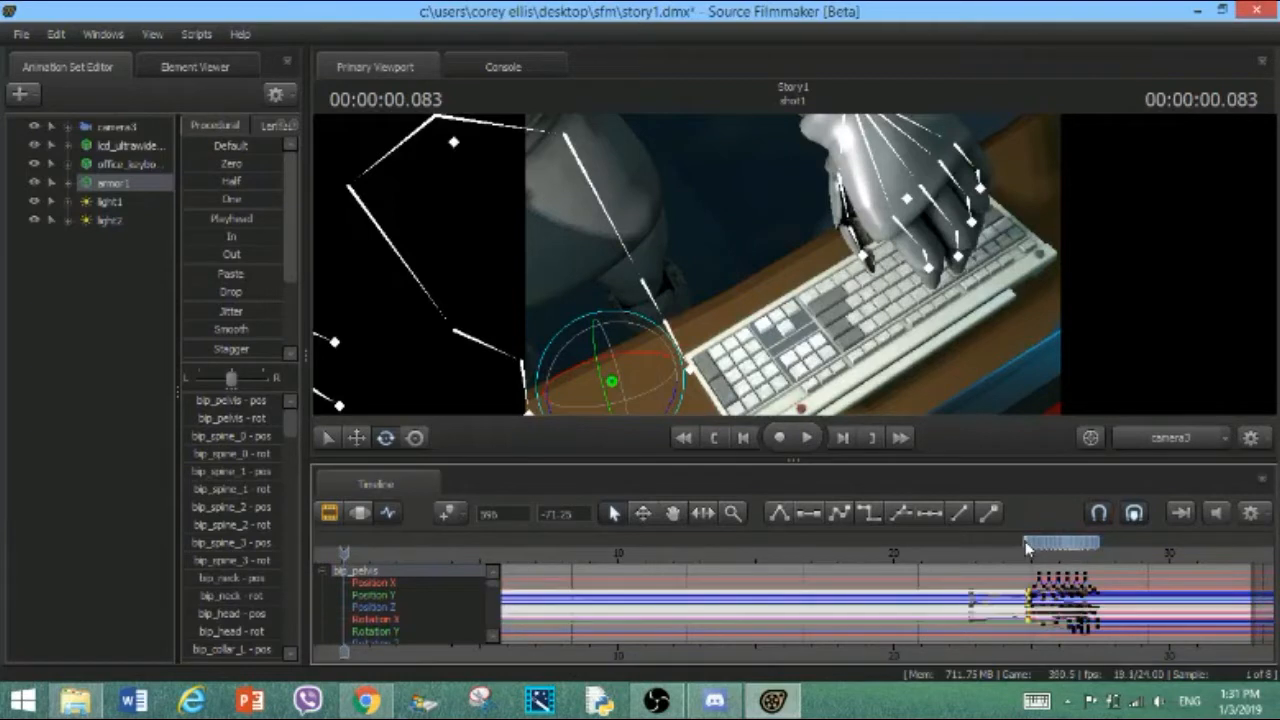
Move armor1's keyframes to the start of the shot, beginning at frame 2, and scrub through the typing motion up to 1.916 seconds
{"action": "right_click", "coordinate": [1025, 541]}
{"action": "left_click", "coordinate": [1050, 449]}
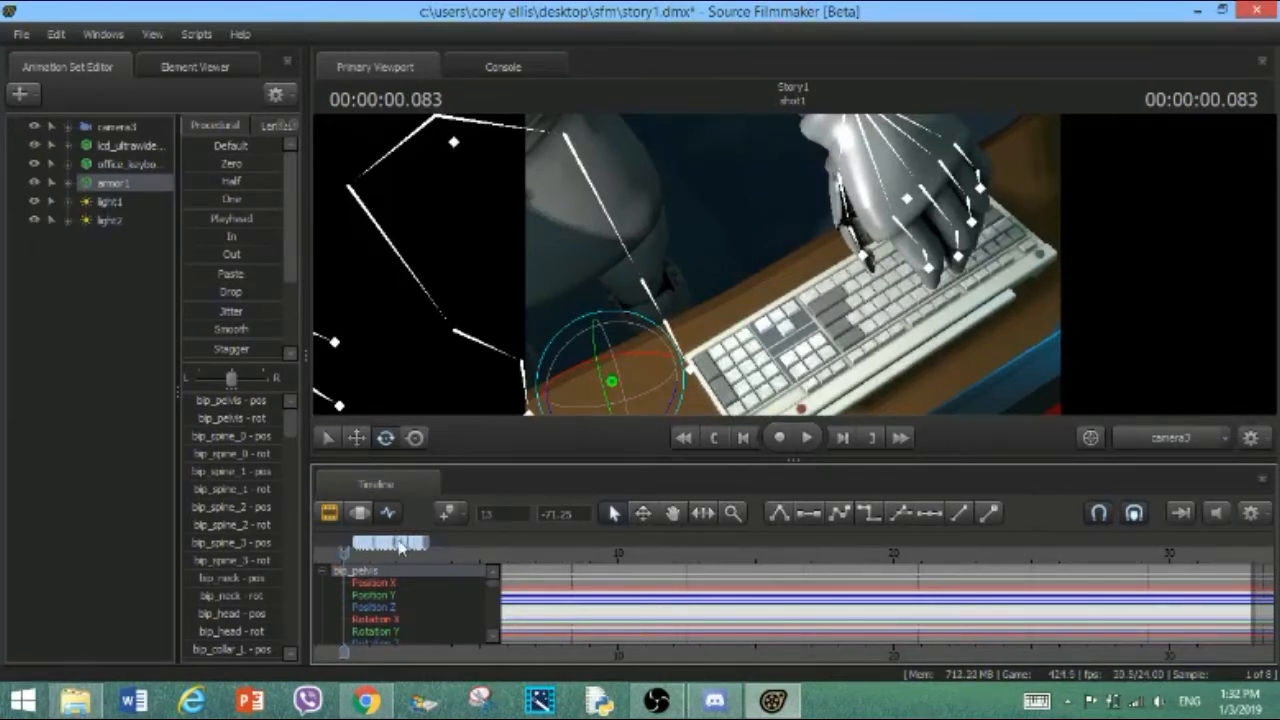
{"action": "left_click_drag", "start_coordinate": [400, 545], "coordinate": [384, 547]}
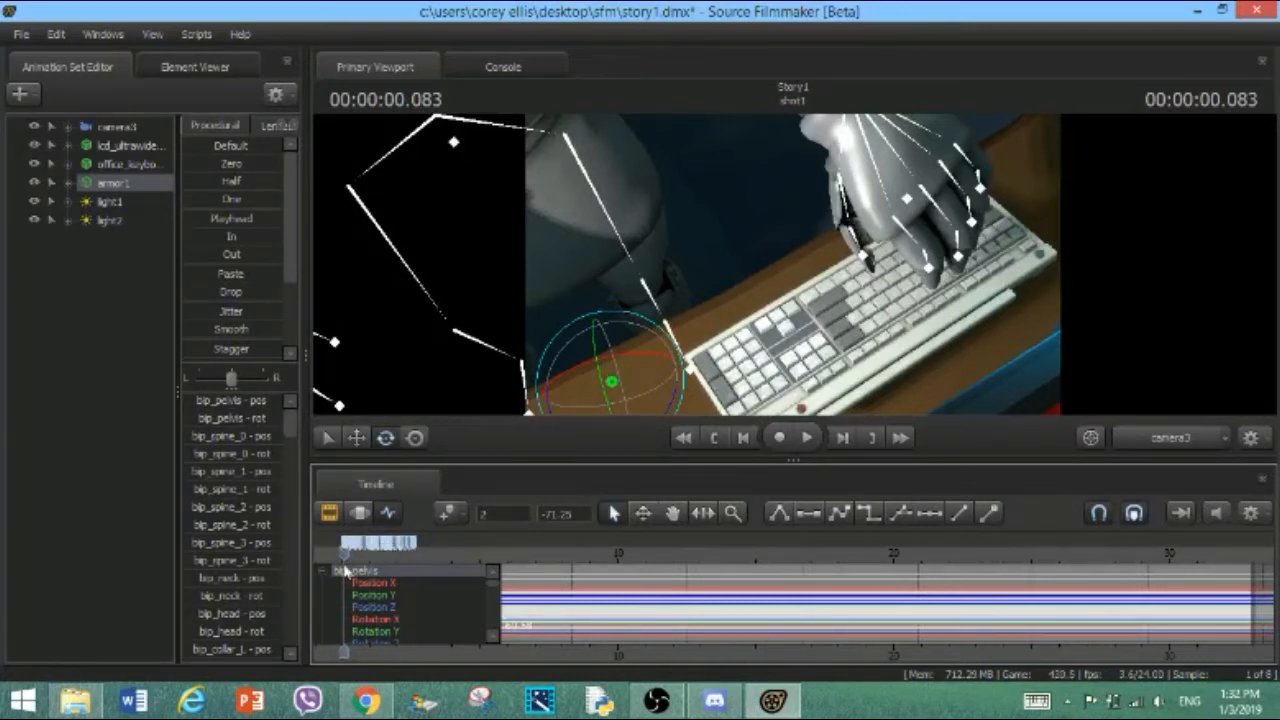
{"action": "mouse_move", "coordinate": [346, 554]}
{"action": "left_mouse_down"}
{"action": "mouse_move", "coordinate": [391, 548]}
{"action": "mouse_move", "coordinate": [358, 548]}
{"action": "left_mouse_up"}
{"action": "scroll", "coordinate": [358, 548], "scroll_direction": "down", "scroll_amount": 5}
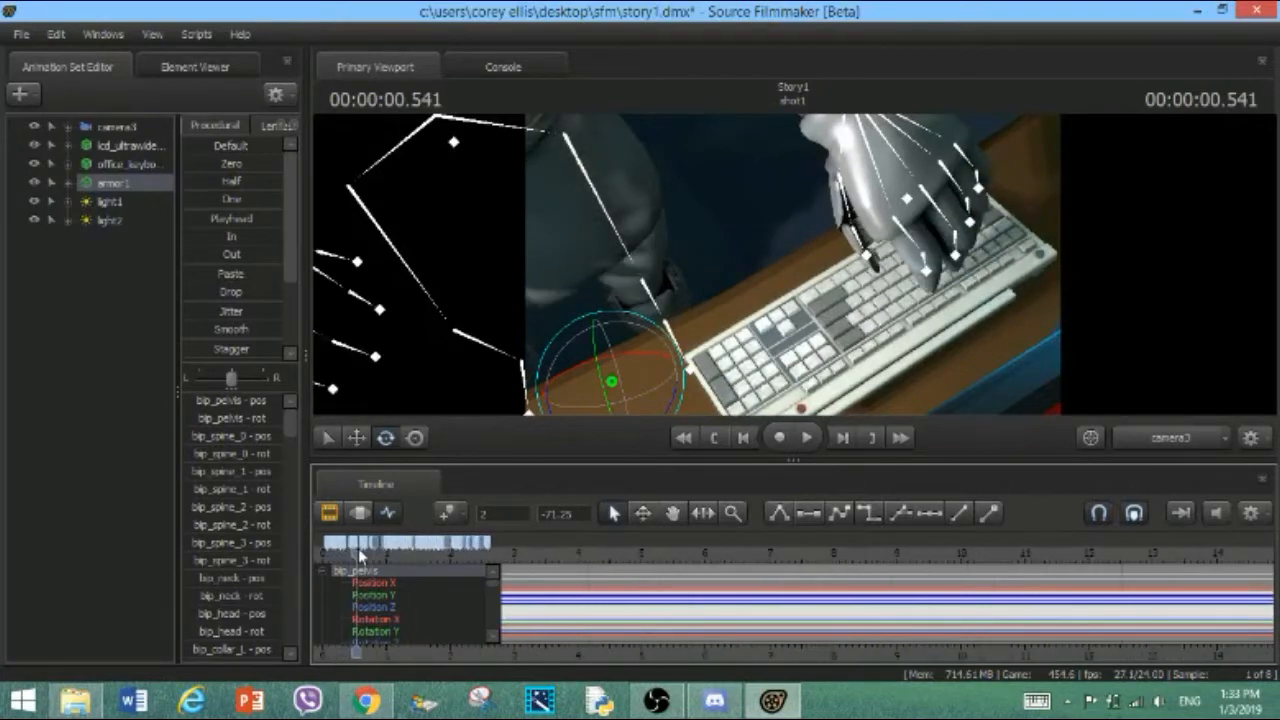
{"action": "scroll", "coordinate": [359, 556], "scroll_direction": "up", "scroll_amount": 2}
{"action": "left_click_drag", "start_coordinate": [358, 555], "coordinate": [894, 513]}
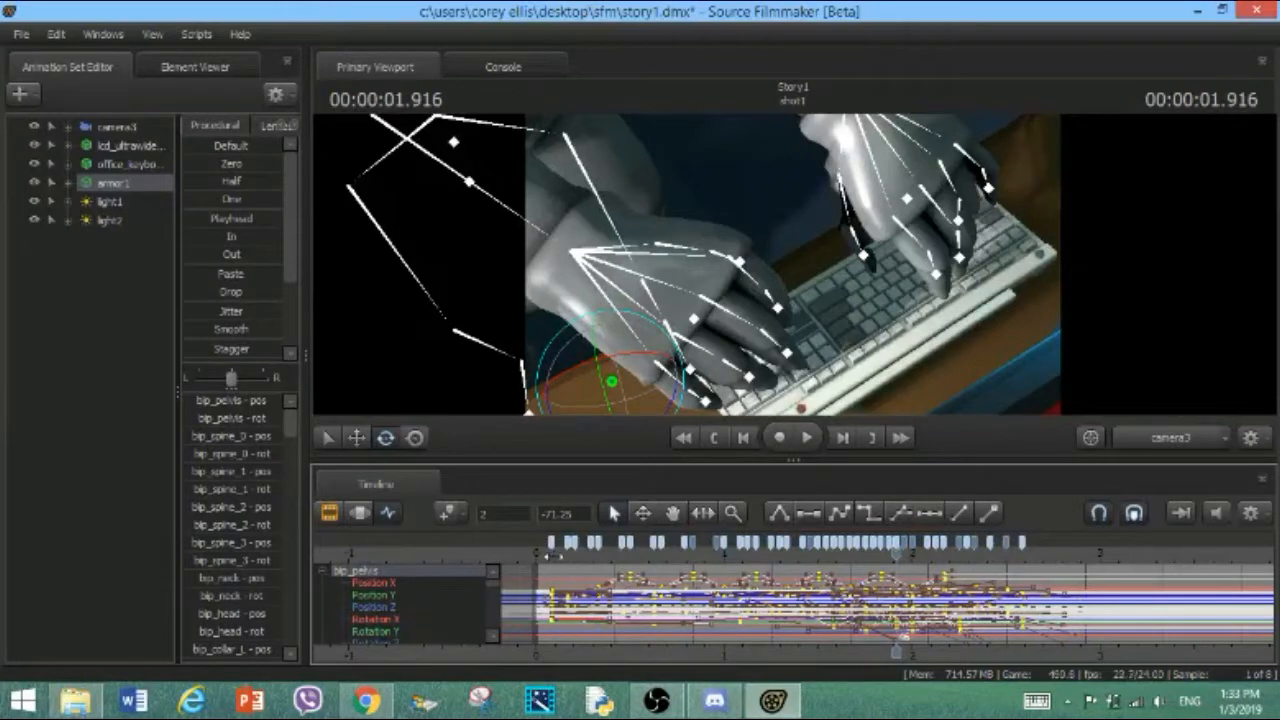
{"action": "mouse_move", "coordinate": [557, 549]}
{"action": "left_mouse_down"}
{"action": "mouse_move", "coordinate": [769, 546]}
{"action": "mouse_move", "coordinate": [755, 546]}
{"action": "left_mouse_up"}
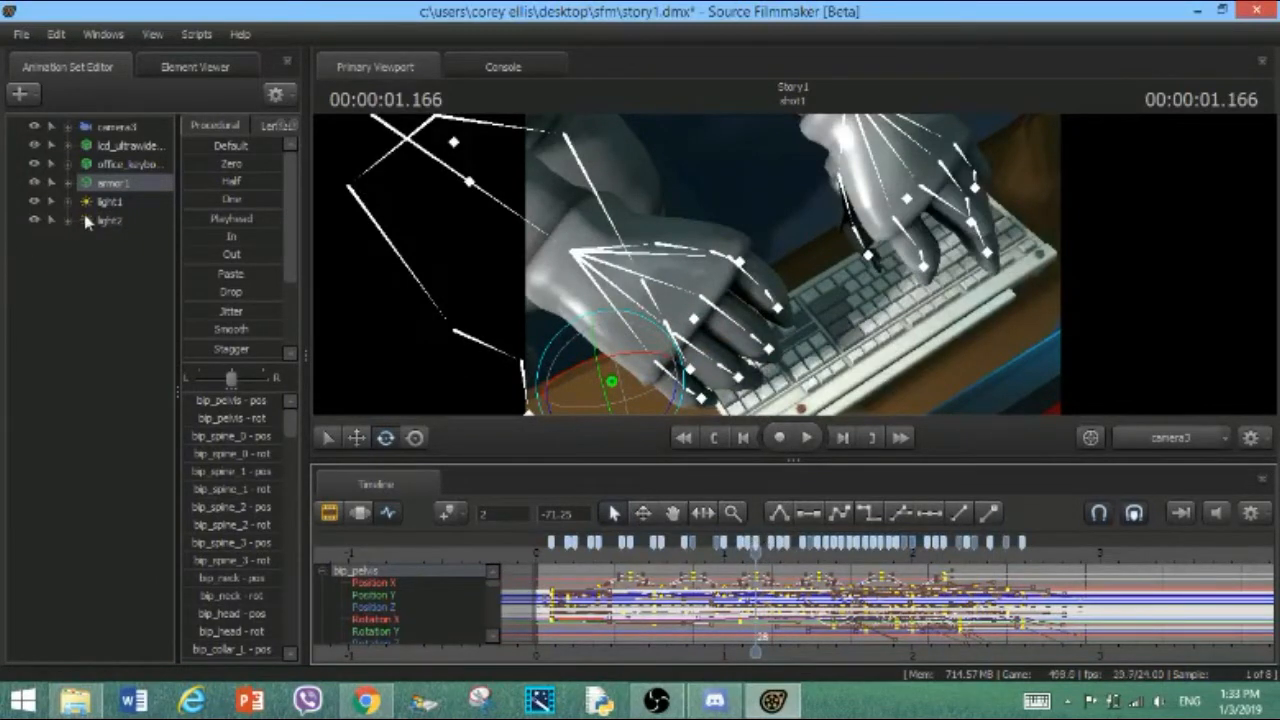
Delete the first two keyframes of armor1's Arms group, move its remaining keyframe to frame 0, and return the playhead to 0 seconds
{"action": "left_click", "coordinate": [65, 183]}
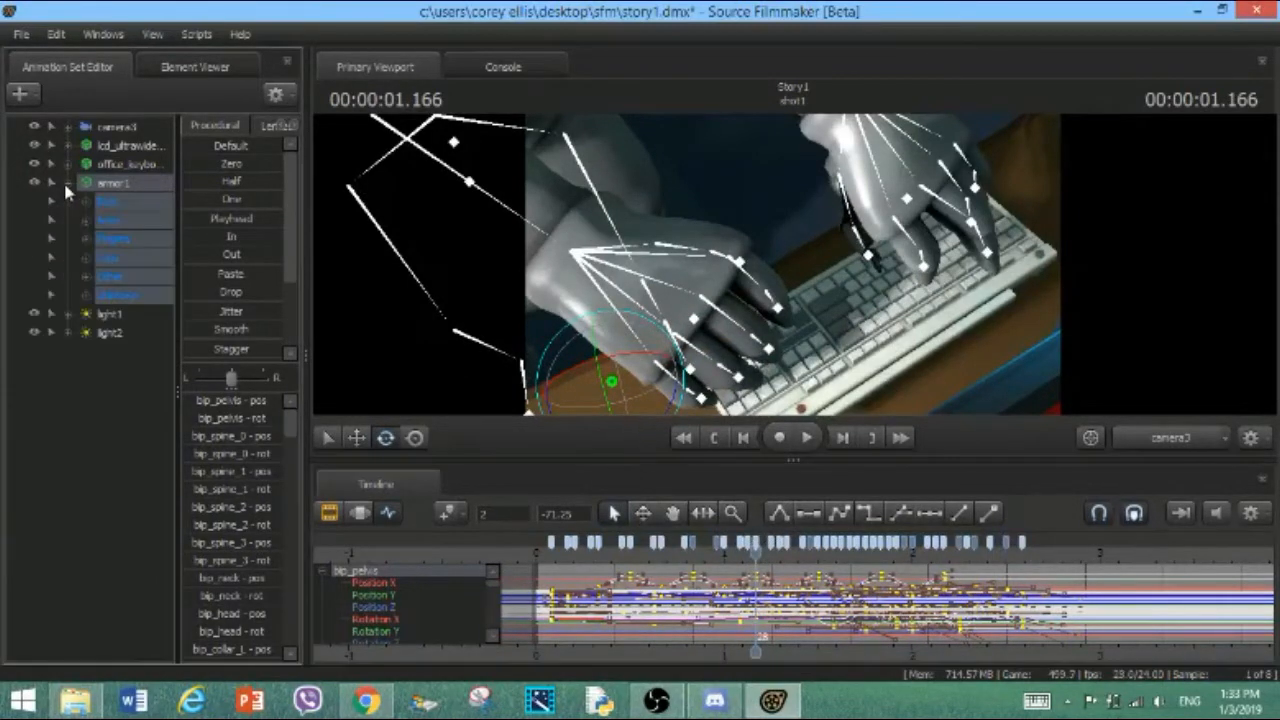
{"action": "left_click", "coordinate": [86, 240]}
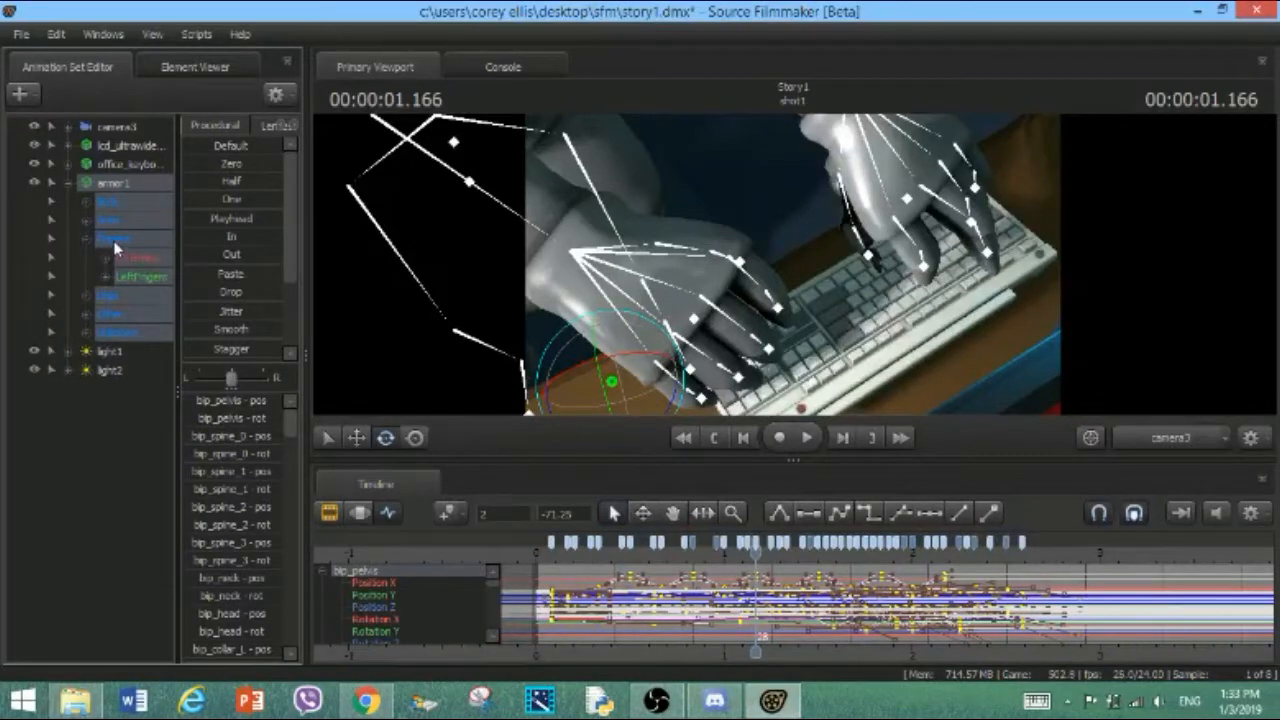
{"action": "left_click", "coordinate": [114, 242]}
{"action": "left_click", "coordinate": [113, 222]}
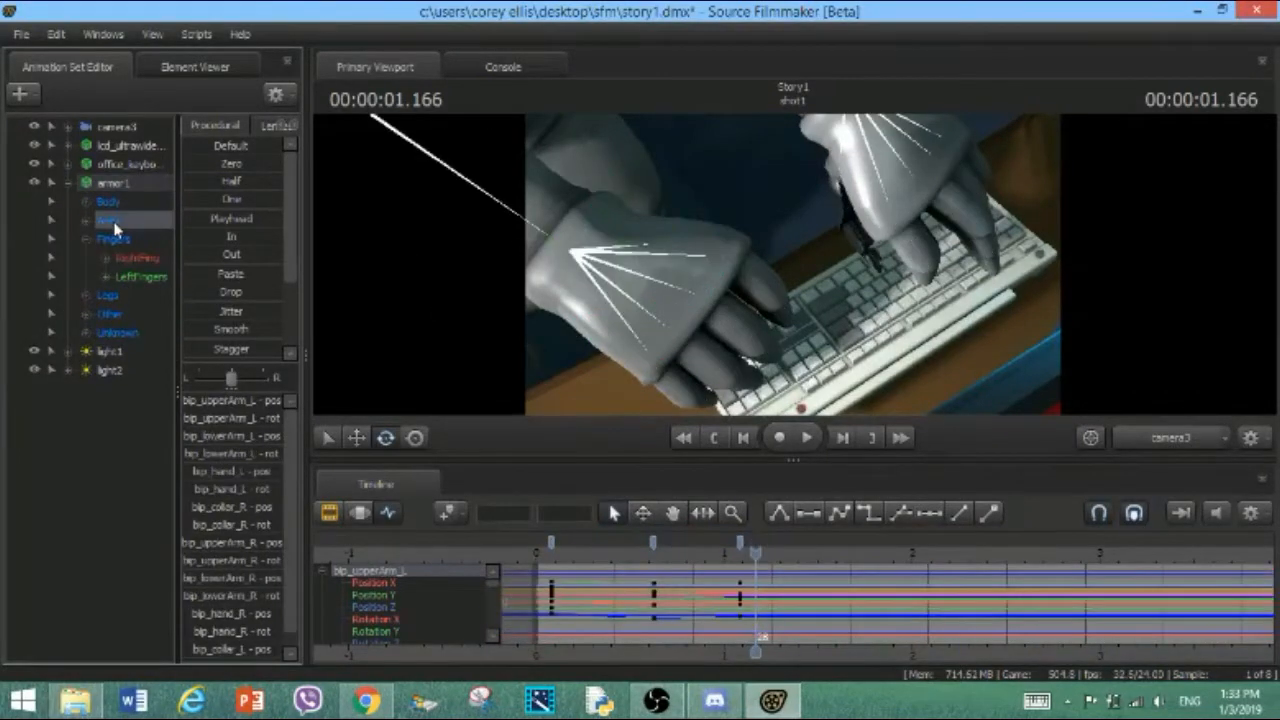
{"action": "left_click", "coordinate": [551, 546]}
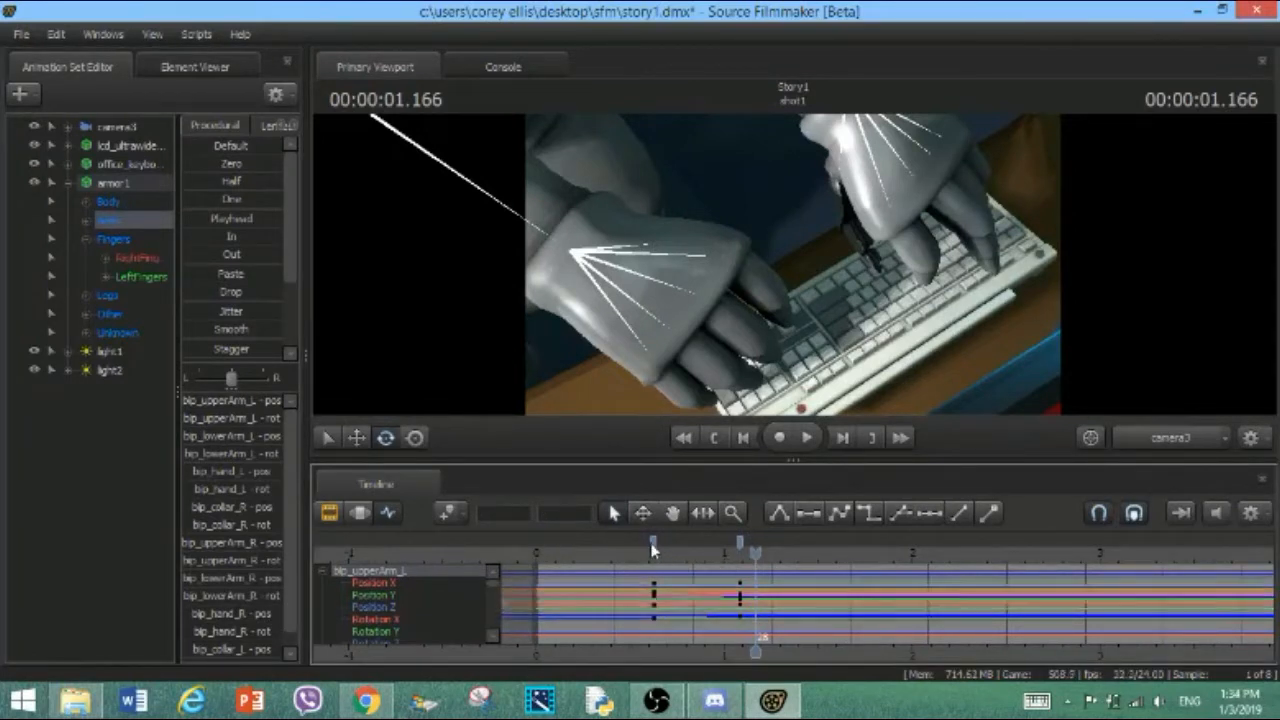
{"action": "left_click", "coordinate": [740, 545]}
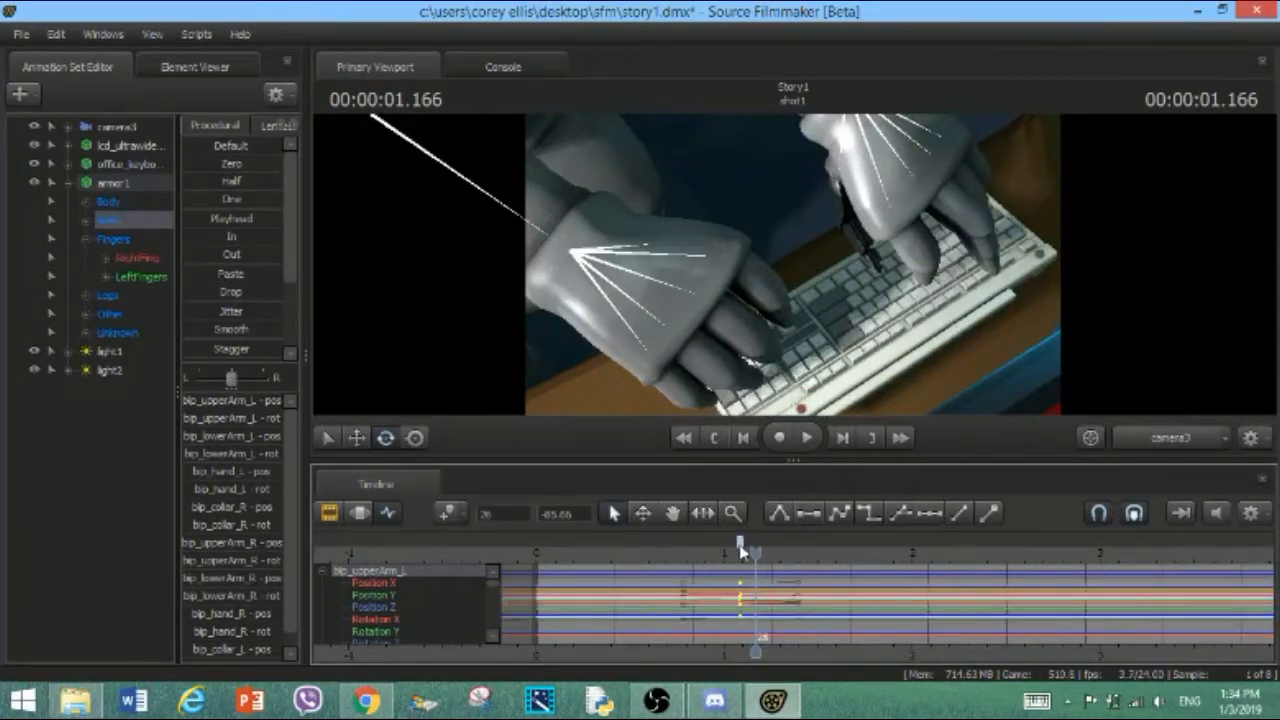
{"action": "left_click_drag", "start_coordinate": [741, 552], "coordinate": [536, 560]}
{"action": "left_click_drag", "start_coordinate": [759, 561], "coordinate": [533, 563]}
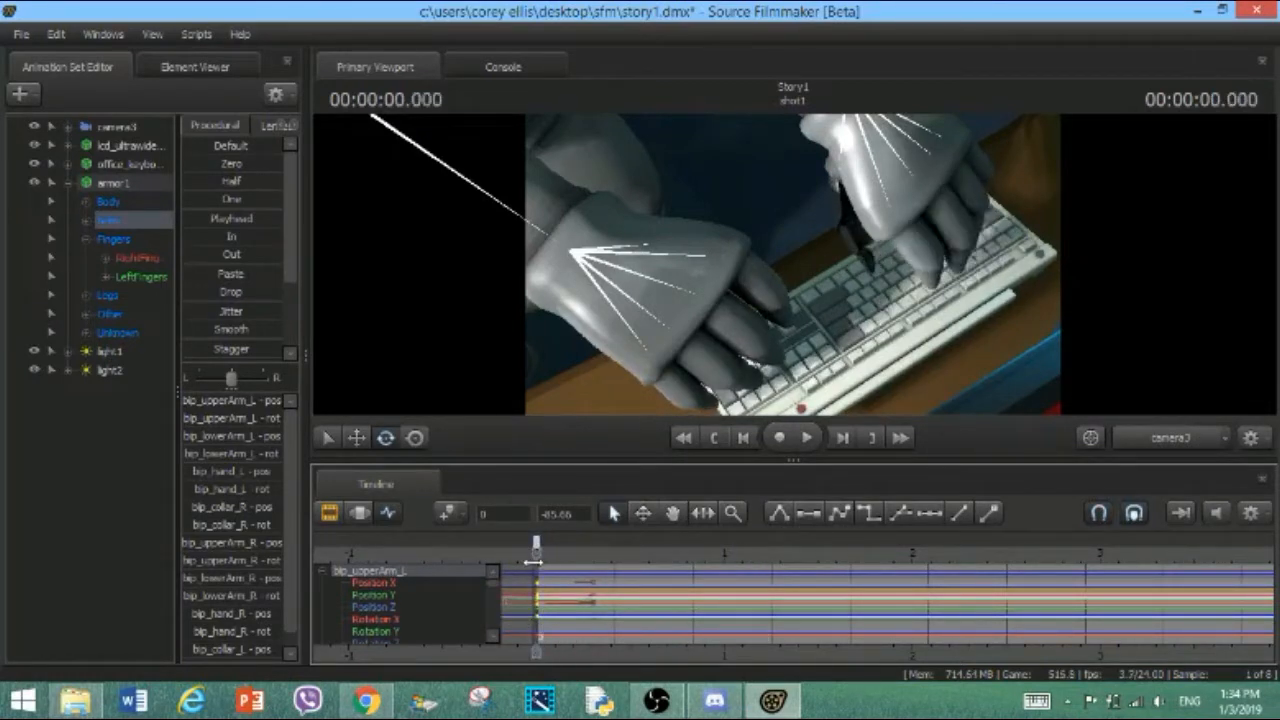
Pull camera3 back at 0 seconds to show the robot's forearms, the whole keyboard and part of the monitor
{"action": "left_click", "coordinate": [430, 158]}
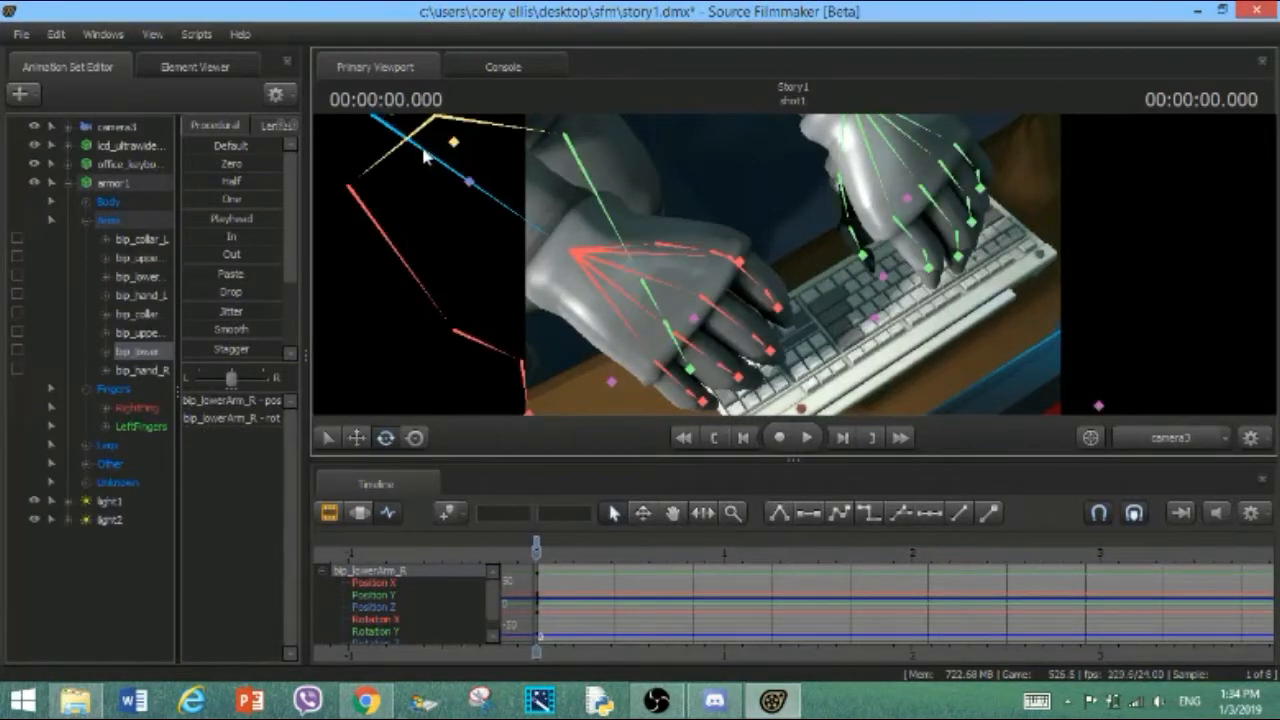
{"action": "left_click", "coordinate": [423, 156], "text": "ctrl"}
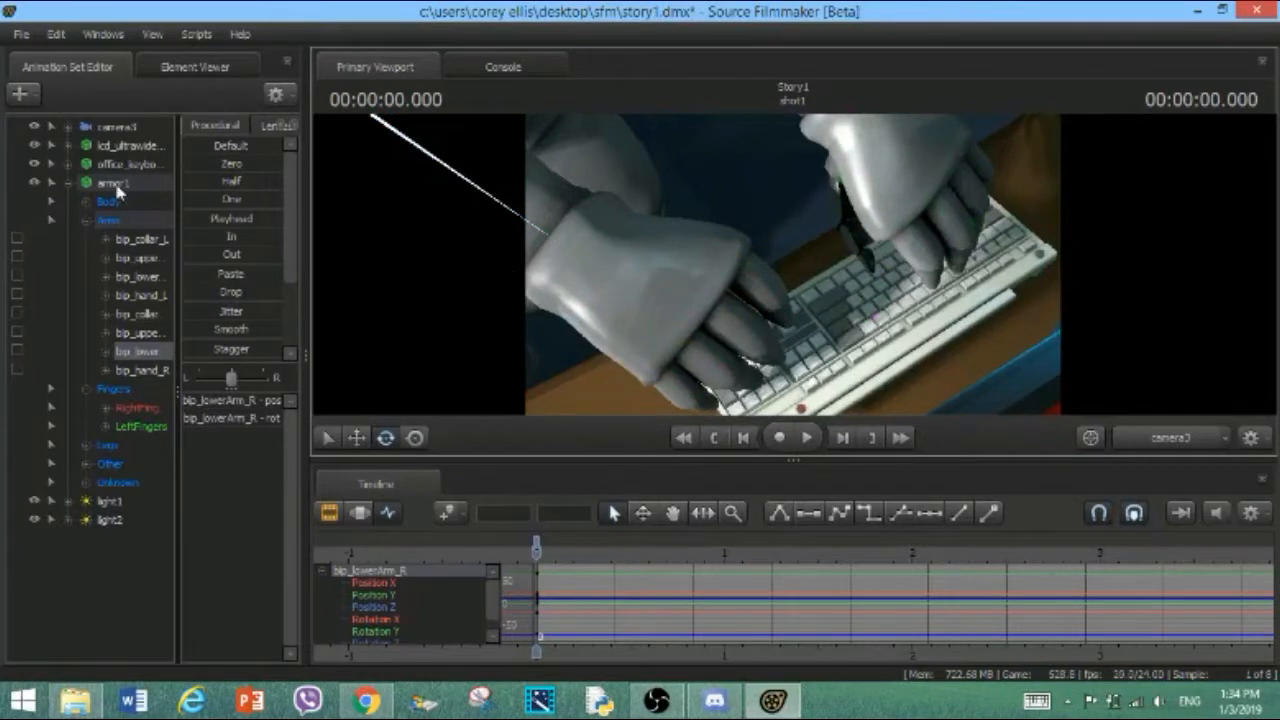
{"action": "left_click", "coordinate": [116, 130]}
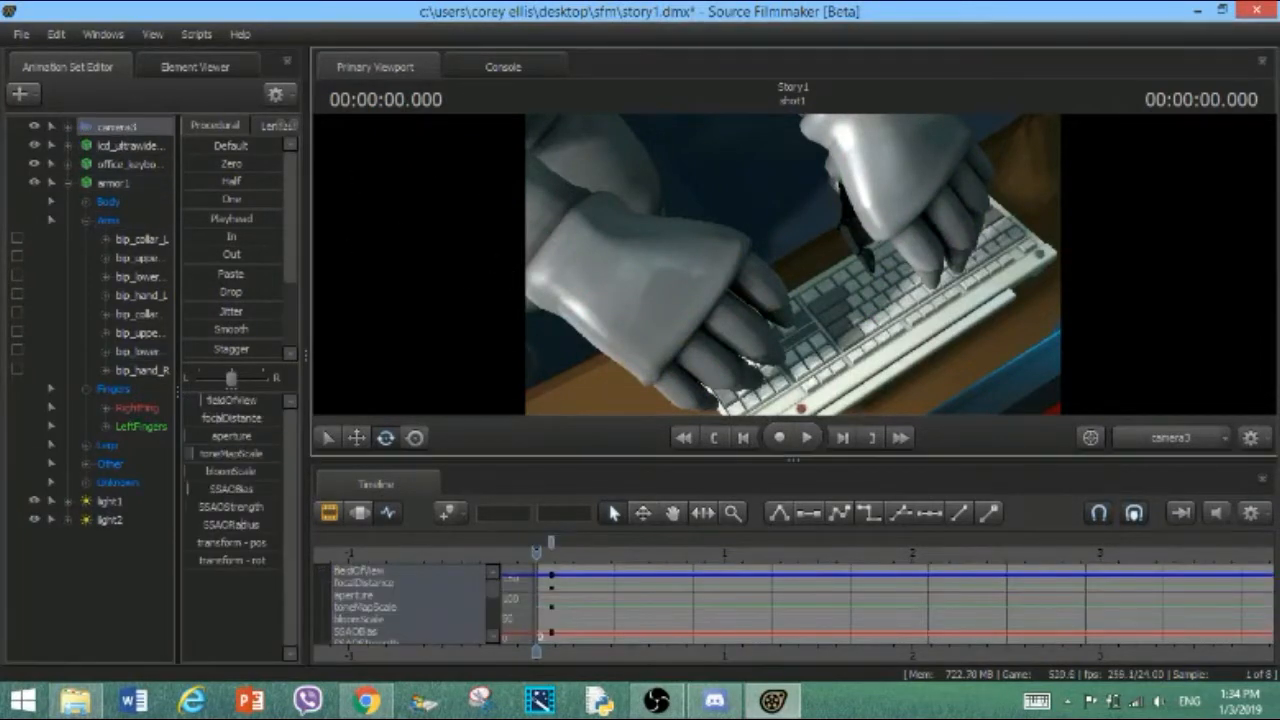
{"action": "key", "text": "s"}
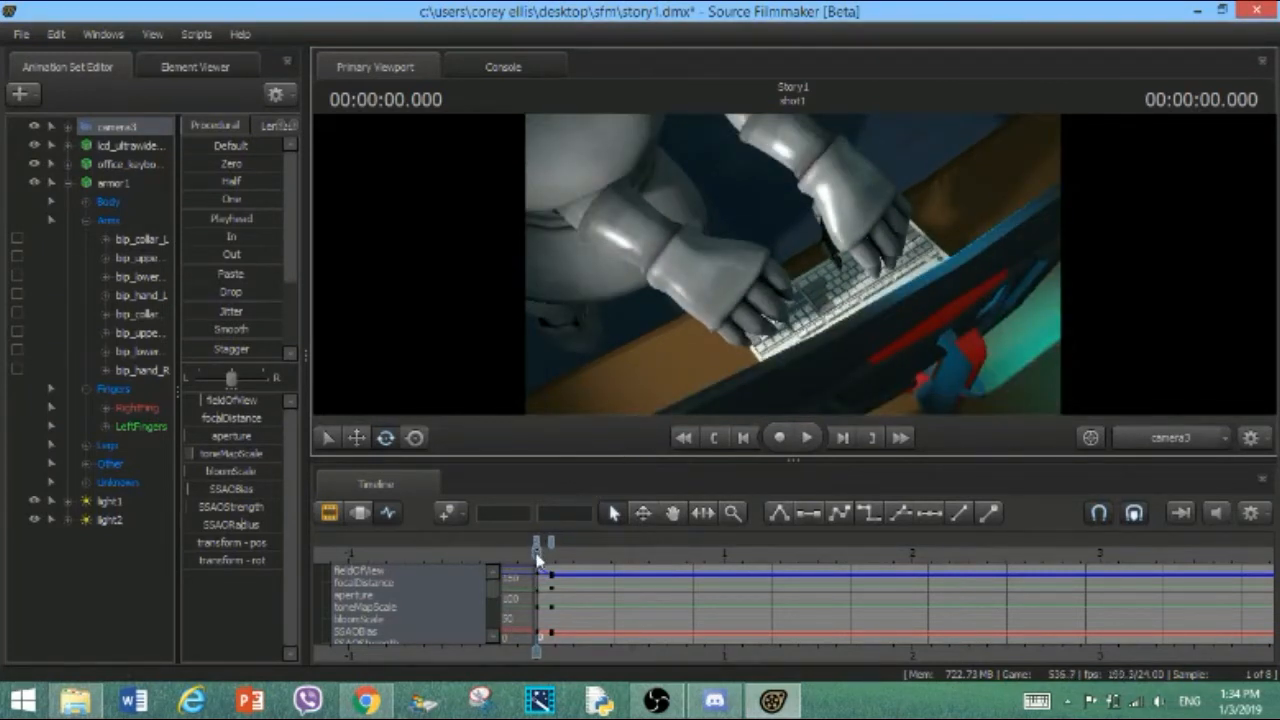
{"action": "left_click_drag", "start_coordinate": [537, 558], "coordinate": [545, 548]}
{"action": "left_click_drag", "start_coordinate": [548, 549], "coordinate": [533, 555]}
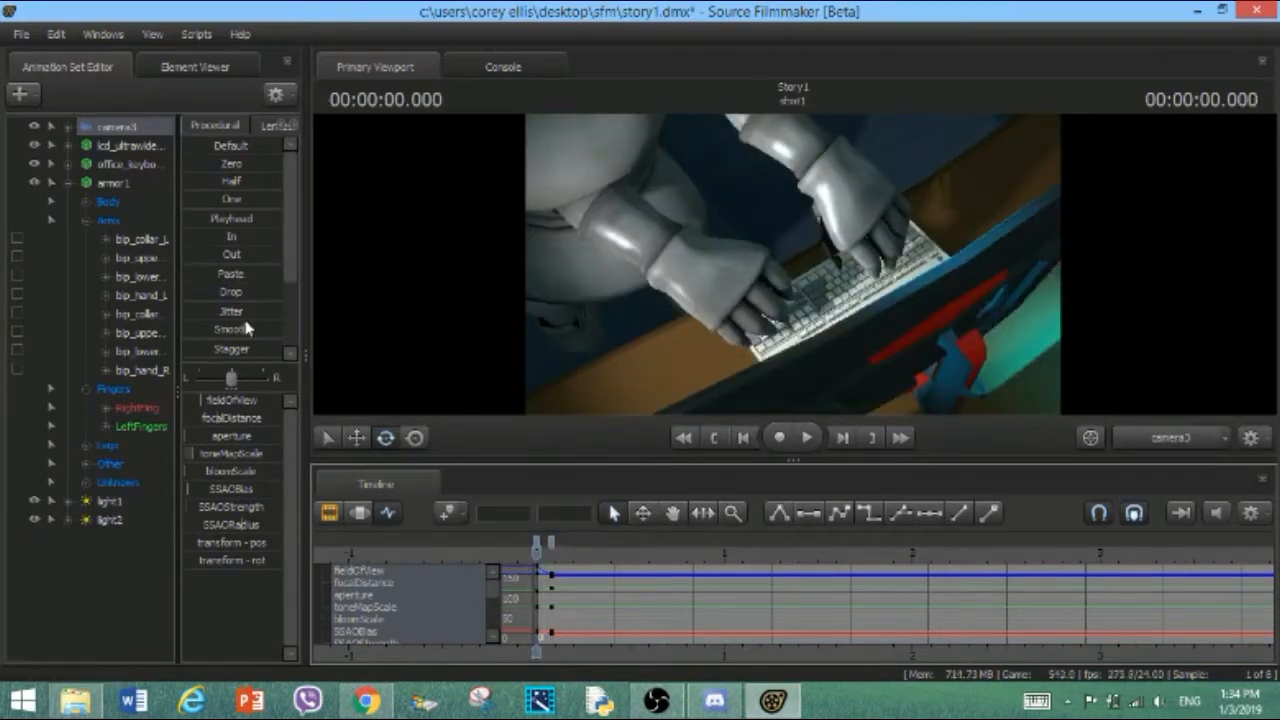
Switch to the Move tool and pull camera3 farther back at 0 seconds to frame the robot's torso and the whole monitor
{"action": "double_click", "coordinate": [120, 184]}
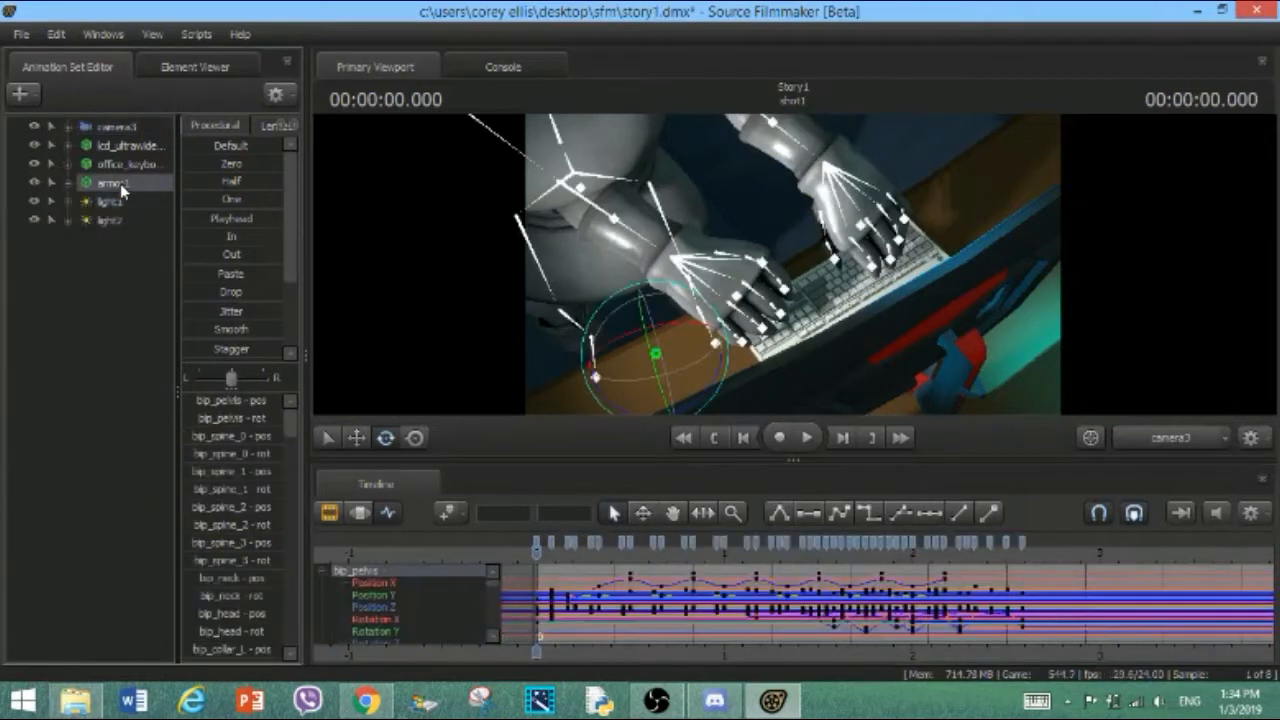
{"action": "left_click", "coordinate": [68, 184]}
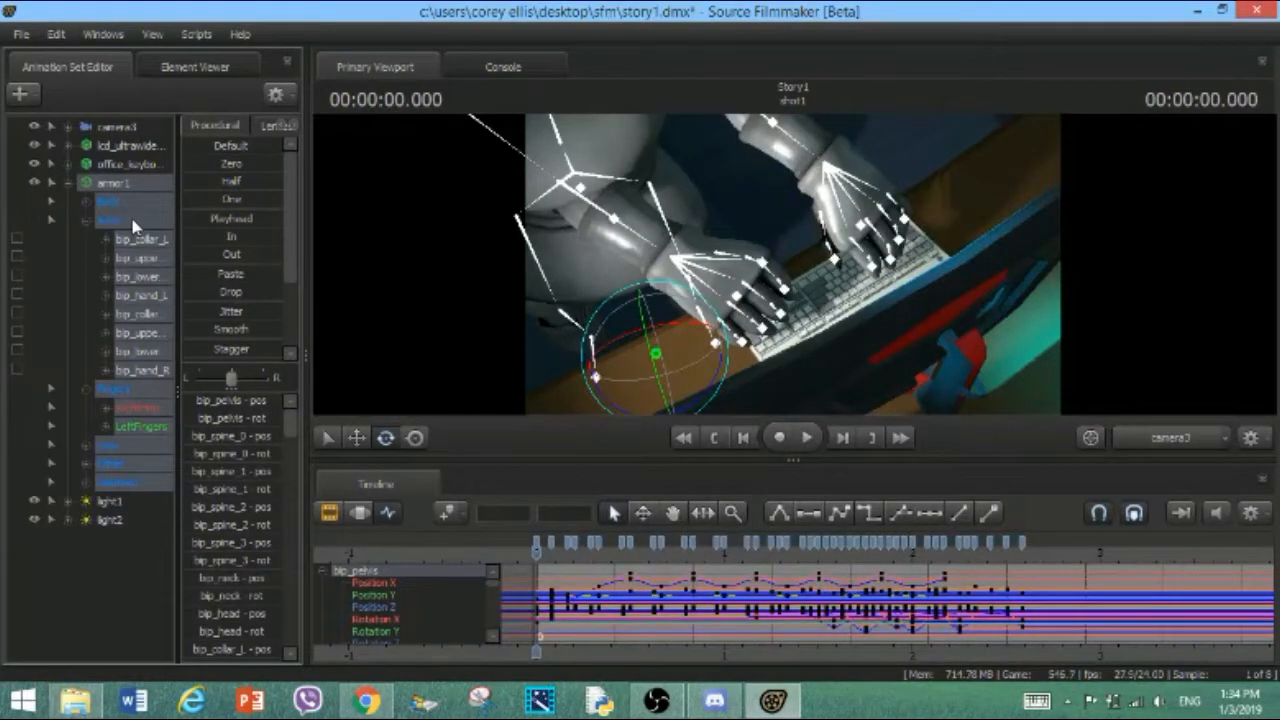
{"action": "left_click", "coordinate": [135, 224]}
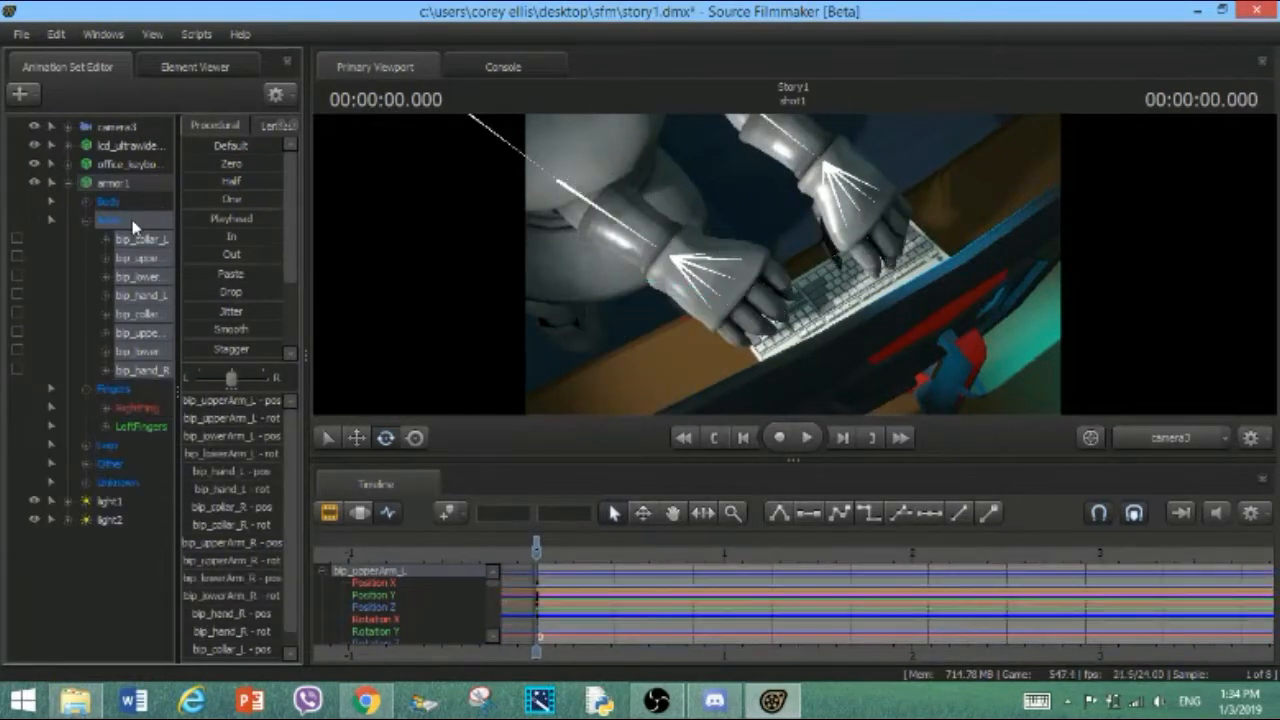
{"action": "left_click", "coordinate": [357, 438]}
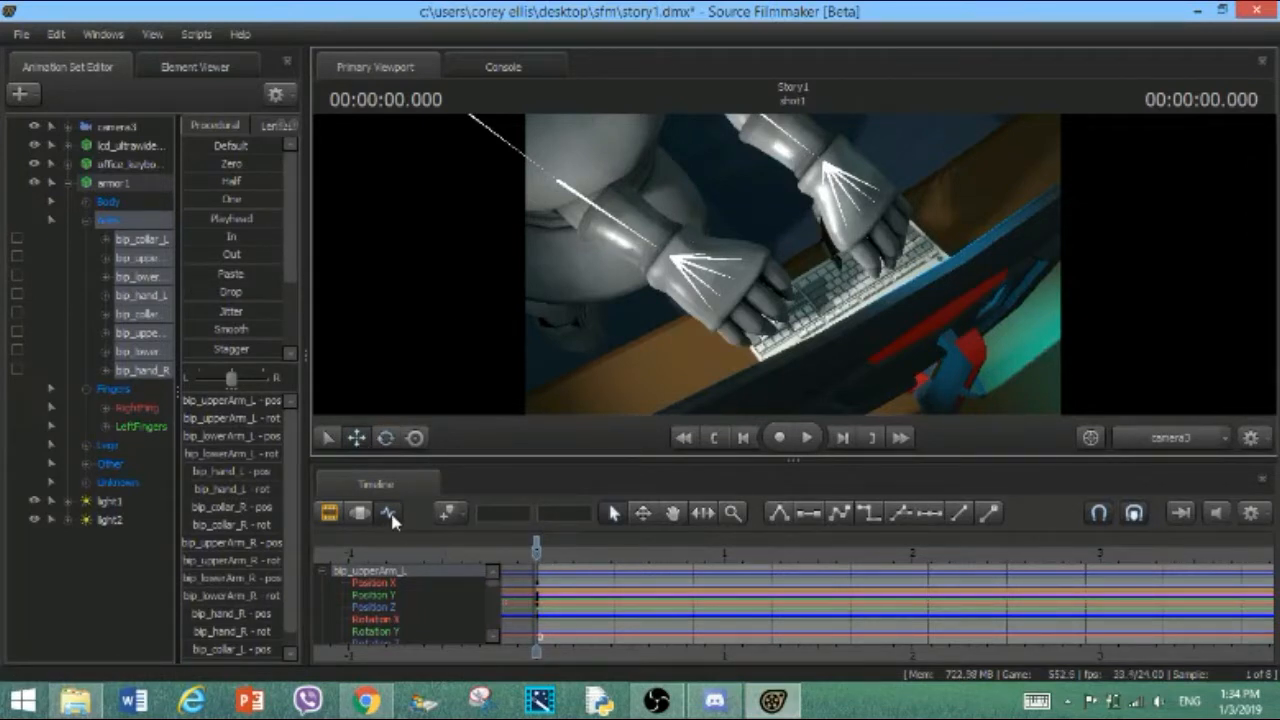
{"action": "left_click", "coordinate": [97, 131]}
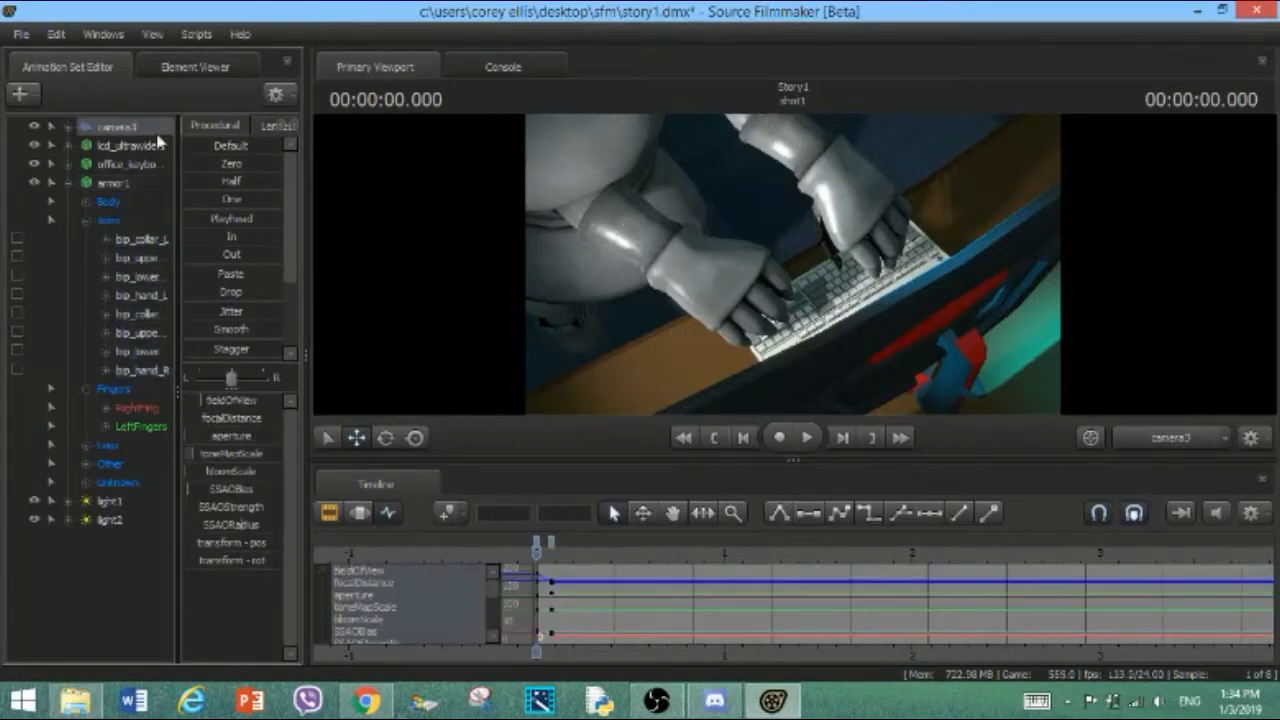
{"action": "key", "text": "s"}
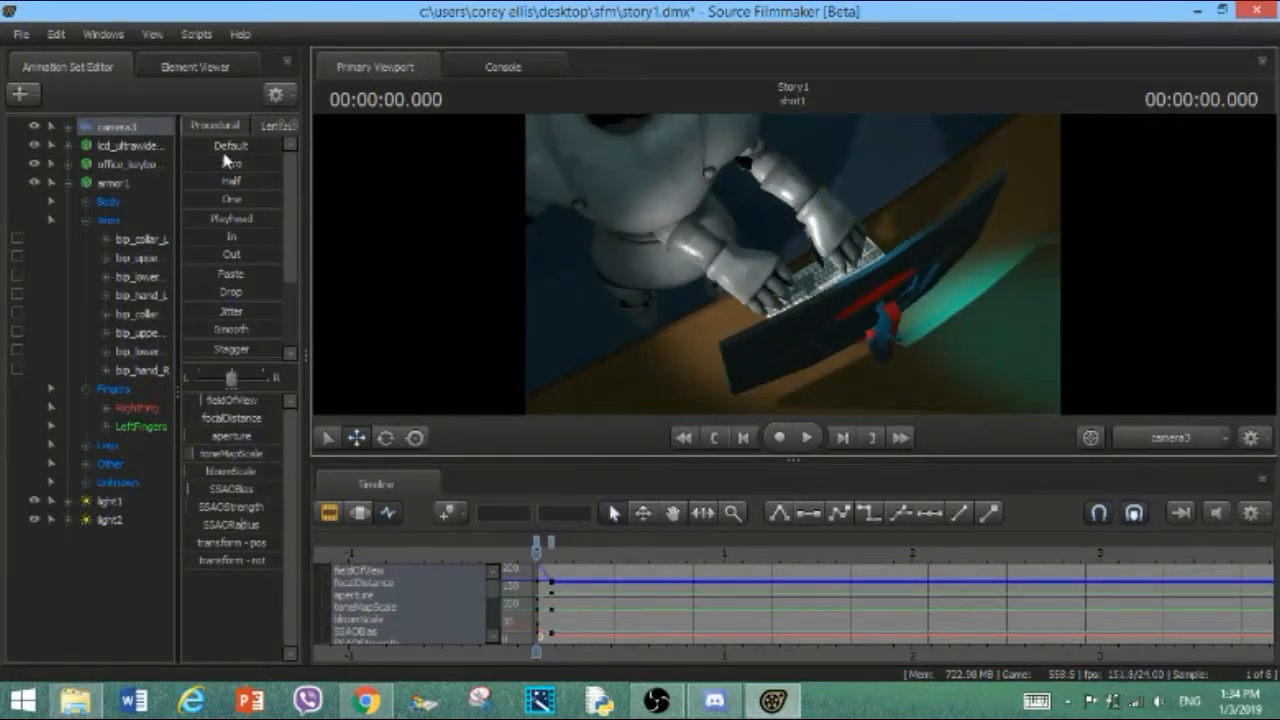
Aim camera3 higher at 0 seconds to bring the robot's shoulders and neck opening into frame
{"action": "left_click", "coordinate": [121, 186]}
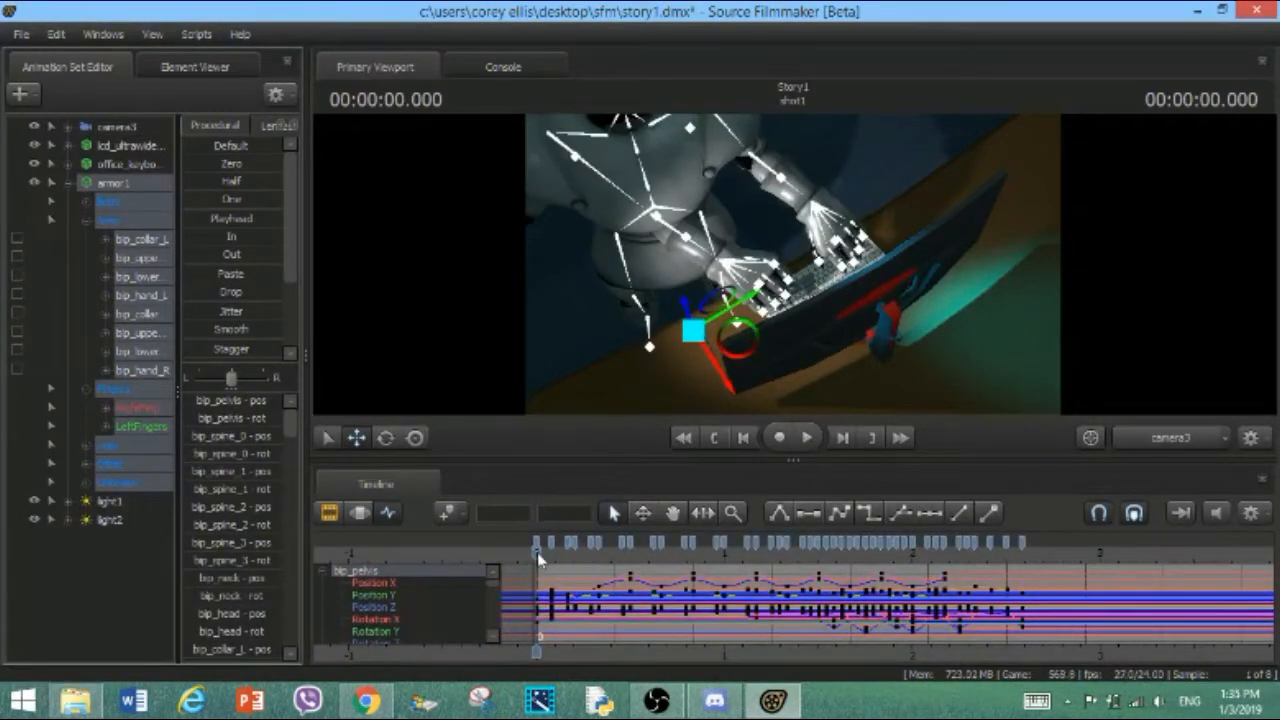
{"action": "left_click", "coordinate": [108, 221]}
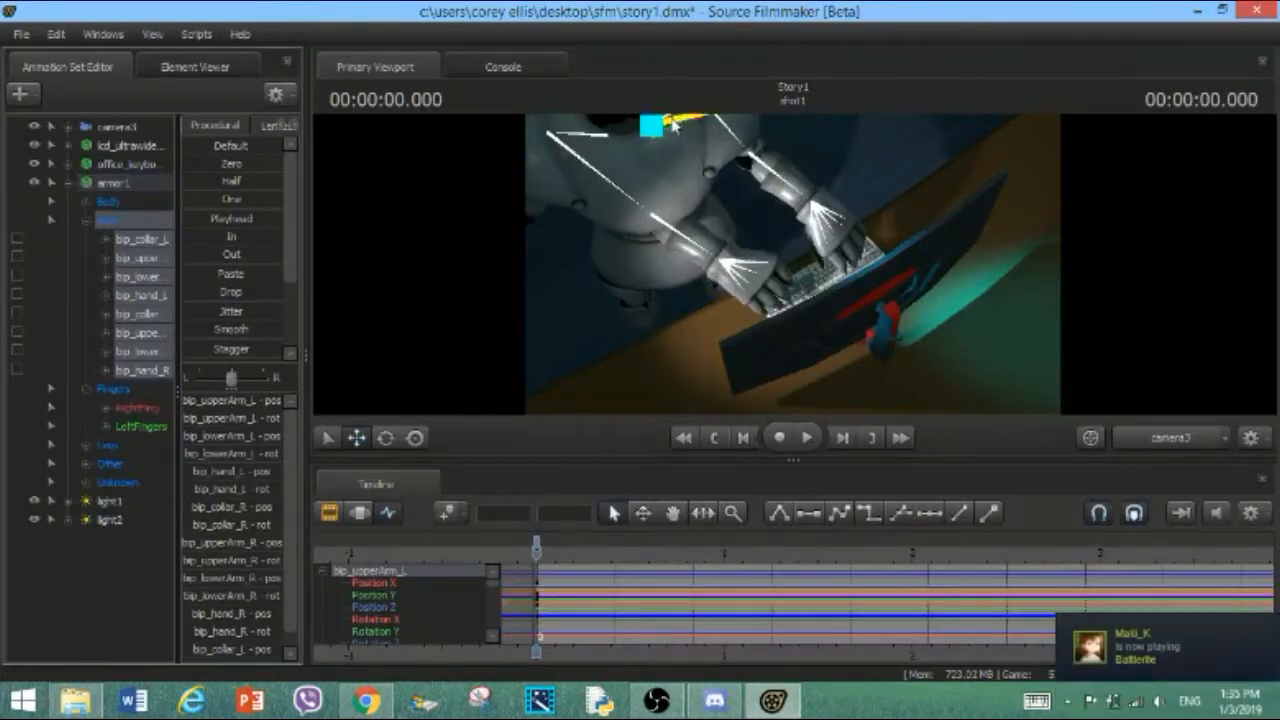
{"action": "left_click", "coordinate": [147, 130]}
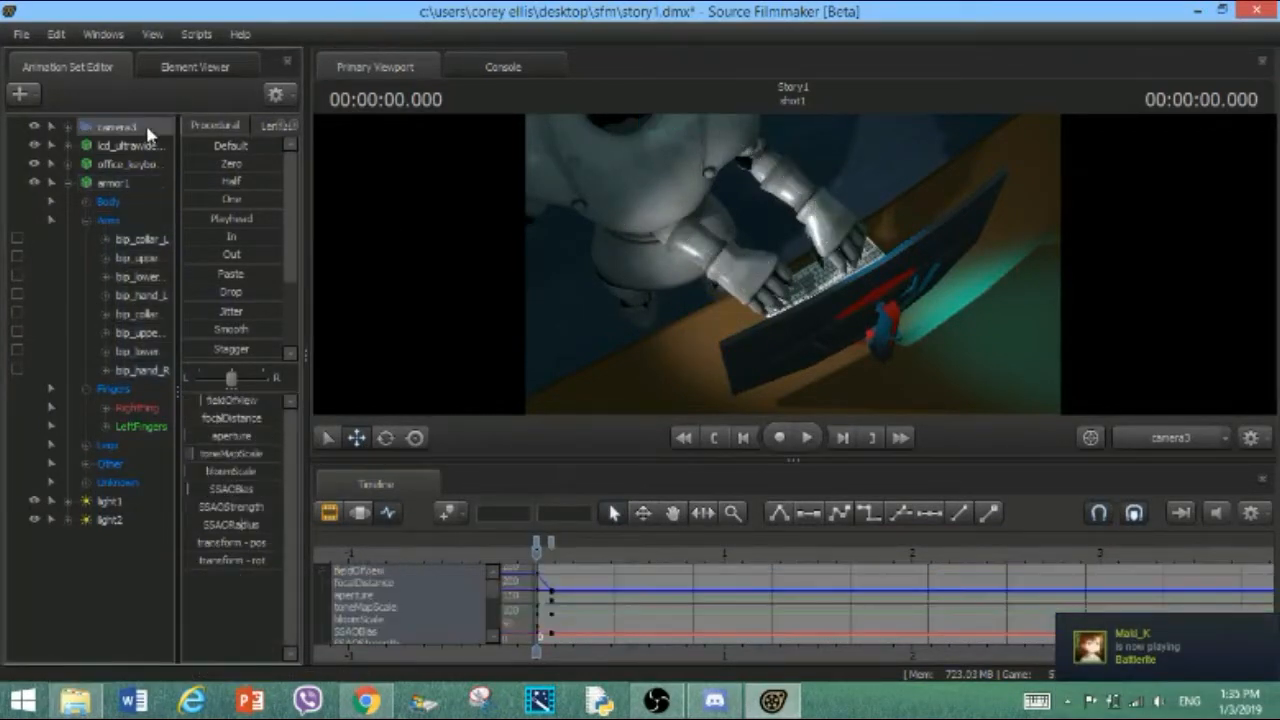
{"action": "left_click_drag", "start_coordinate": [680, 270], "coordinate": [682, 215]}
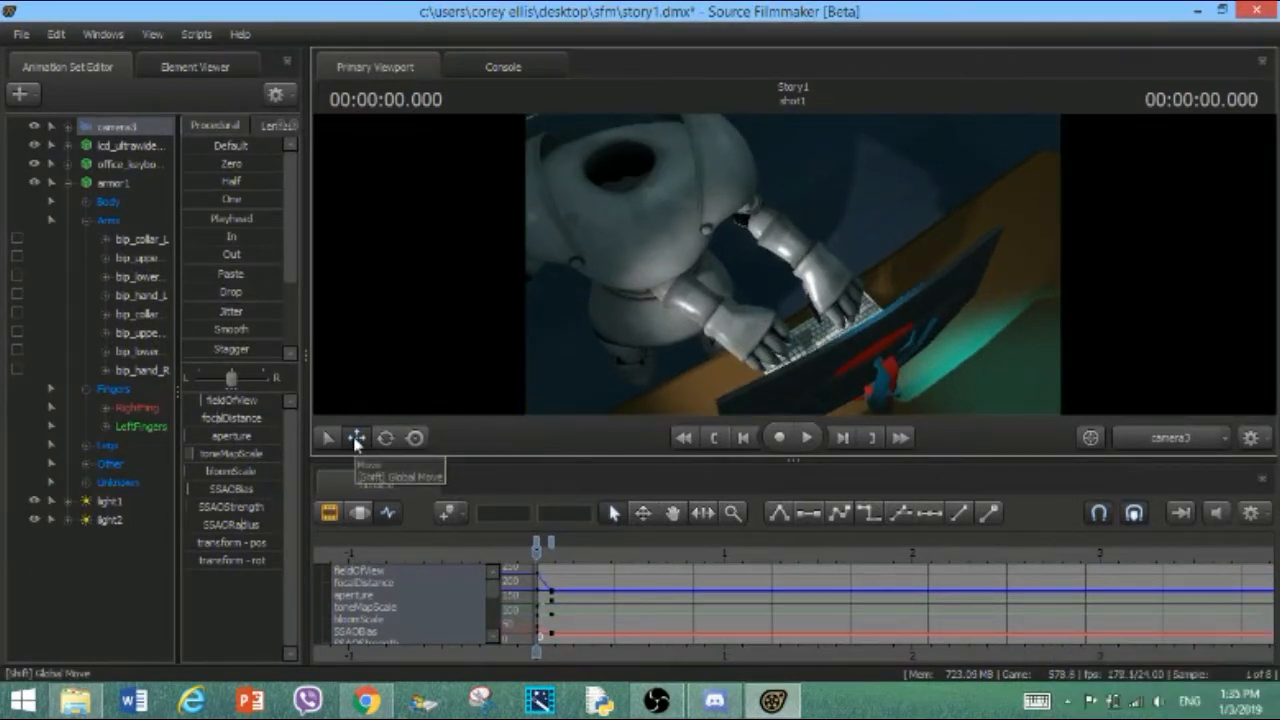
{"action": "left_click_drag", "start_coordinate": [549, 202], "coordinate": [551, 174]}
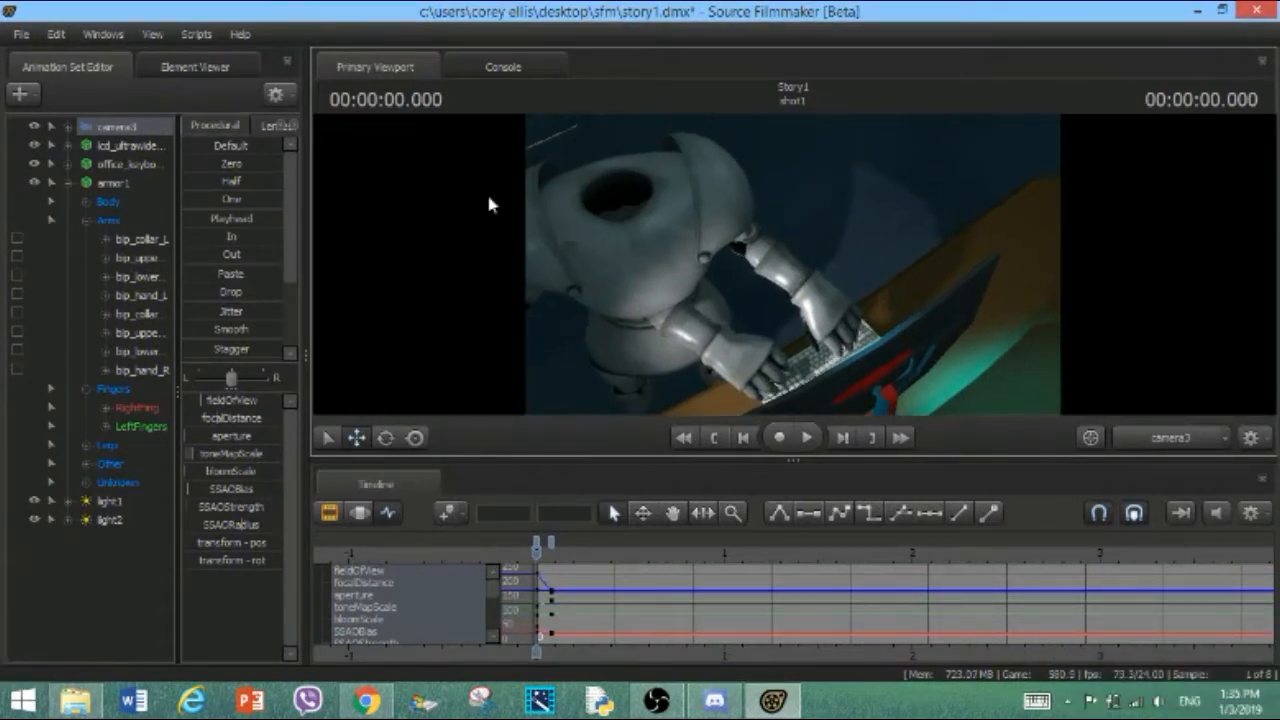
Delete camera3's keyframe at 0.083 seconds, keeping the one at 0 seconds
{"action": "left_click", "coordinate": [110, 220]}
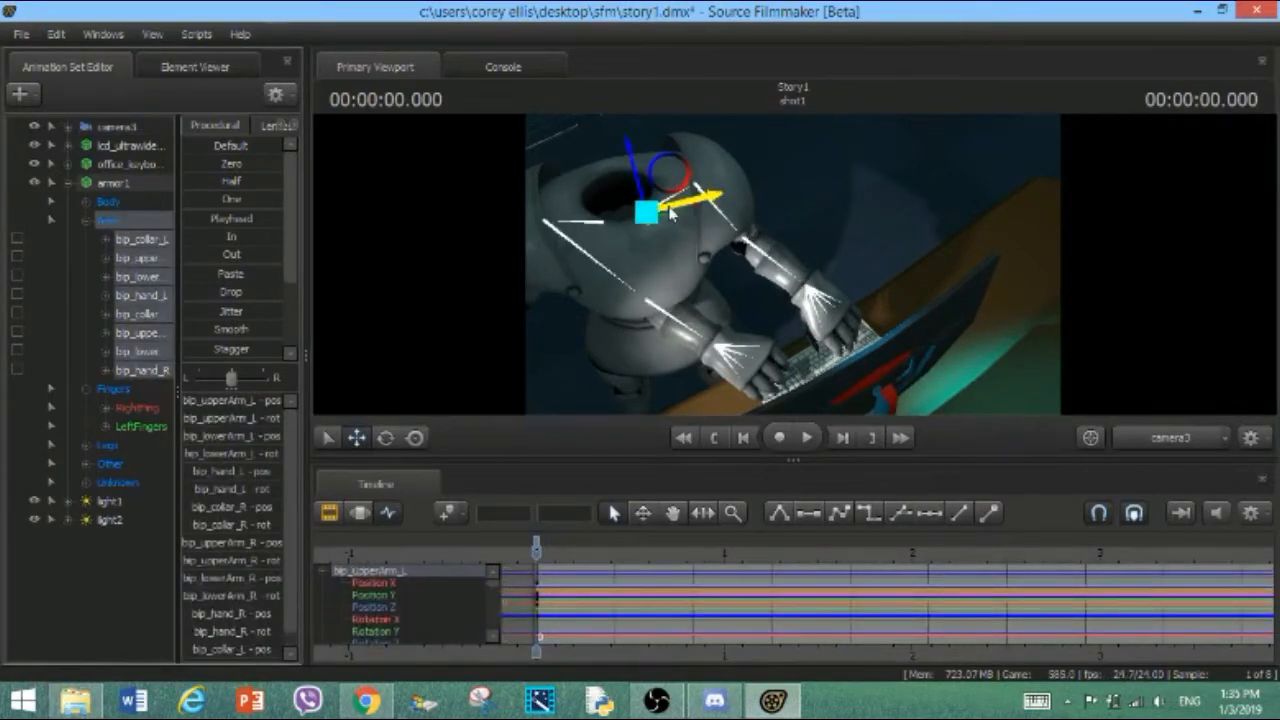
{"action": "left_click", "coordinate": [668, 315]}
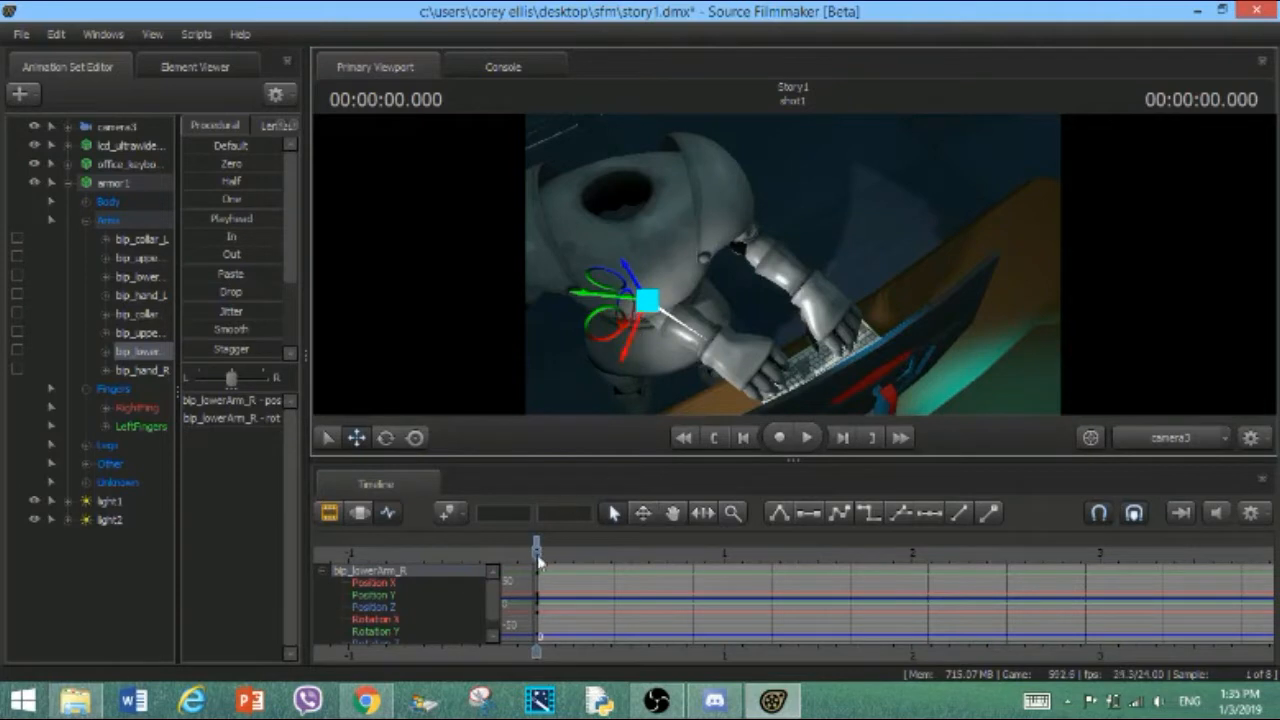
{"action": "left_click_drag", "start_coordinate": [538, 552], "coordinate": [550, 552]}
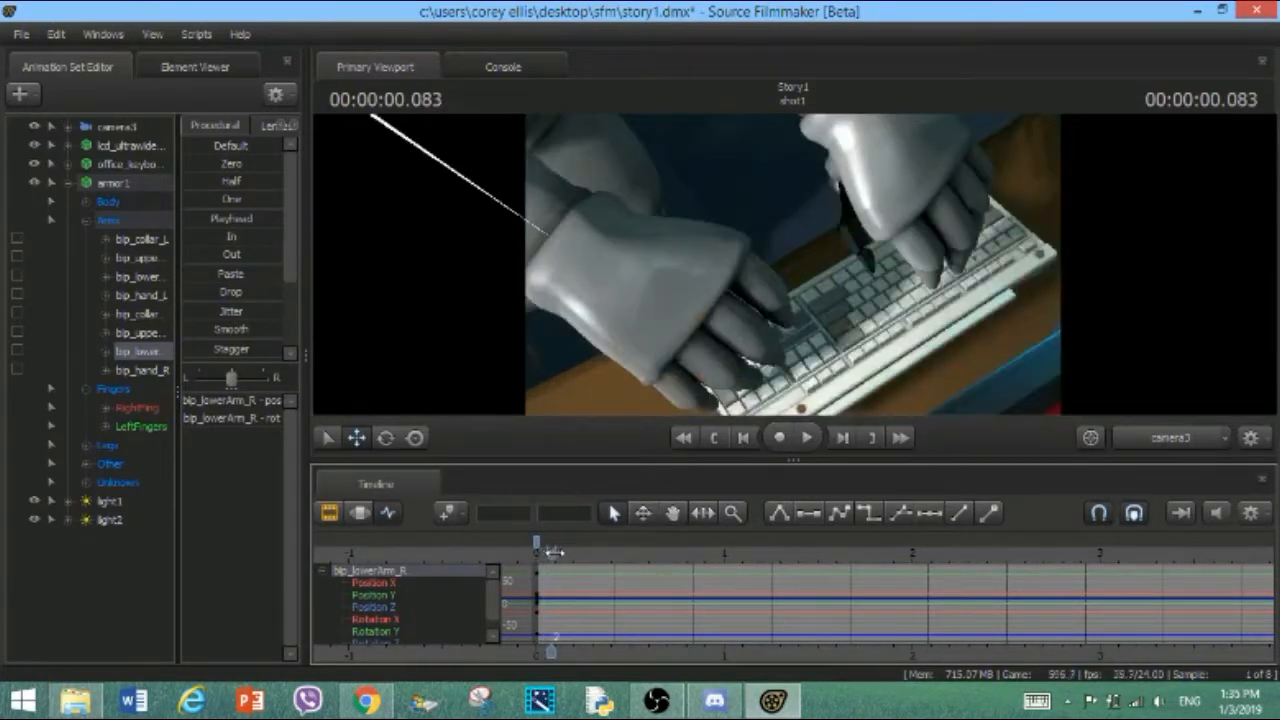
{"action": "left_click", "coordinate": [118, 127]}
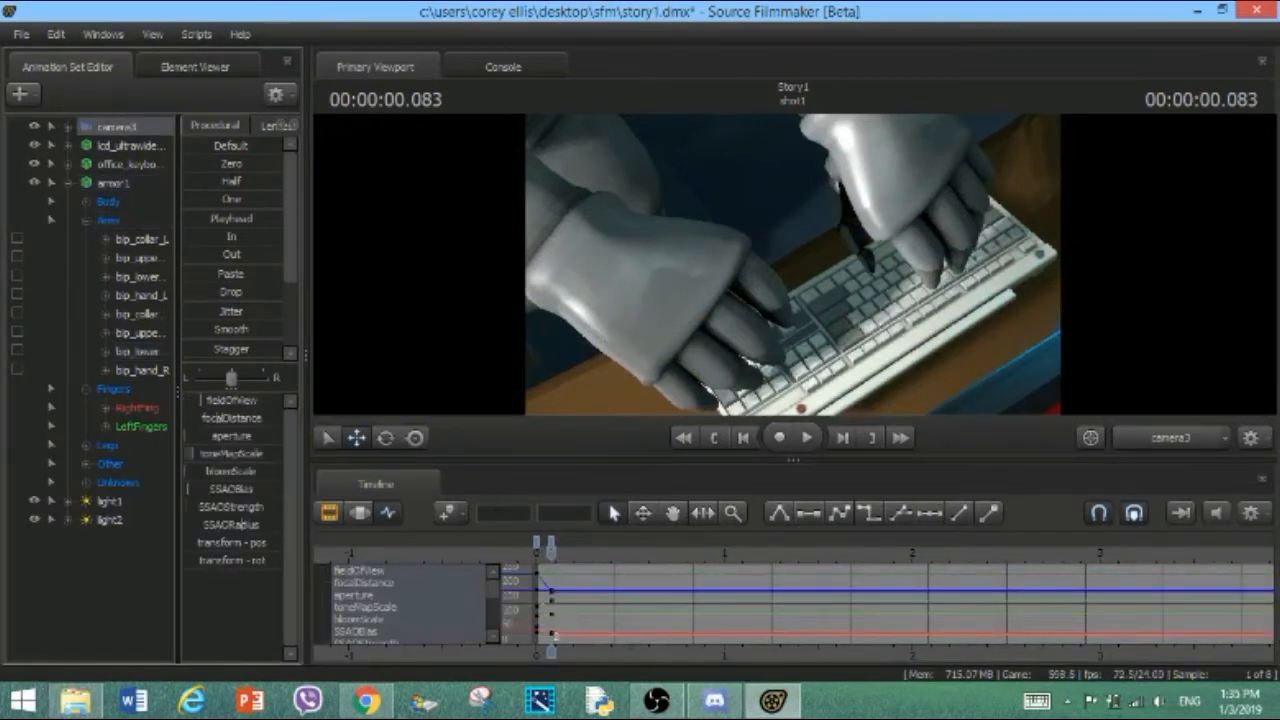
{"action": "left_click", "coordinate": [552, 543]}
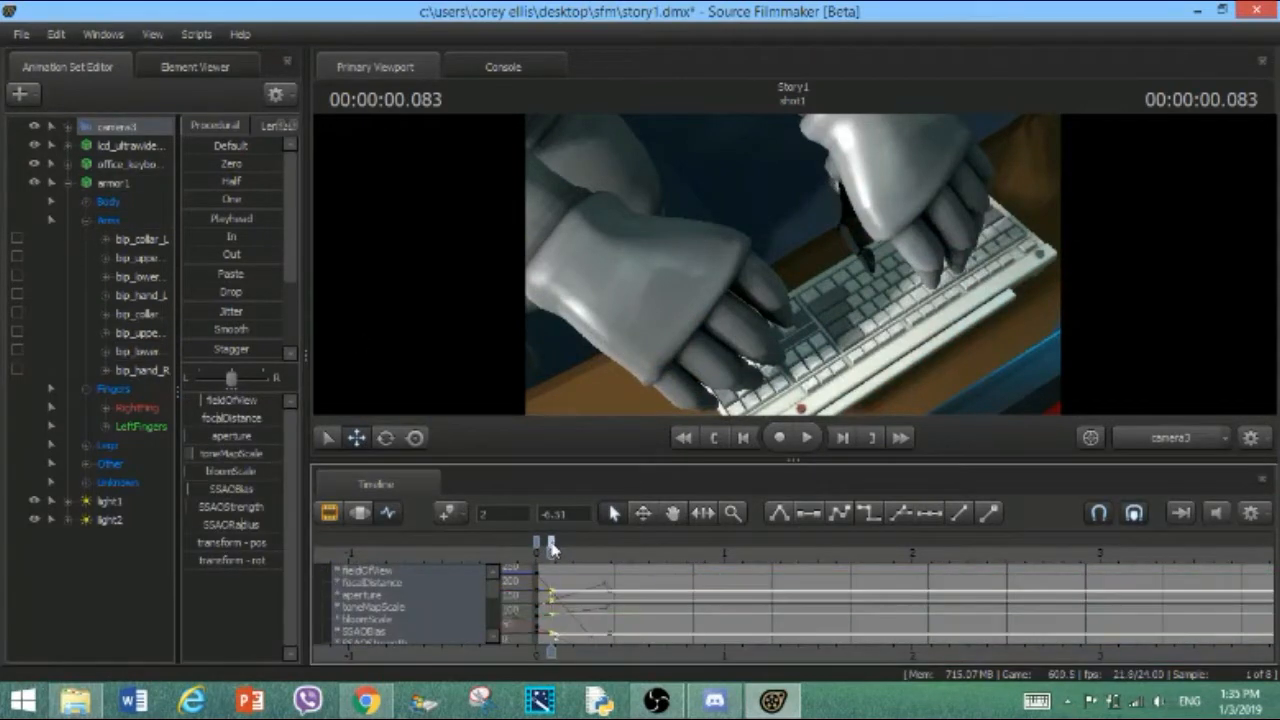
{"action": "key", "text": "Delete"}
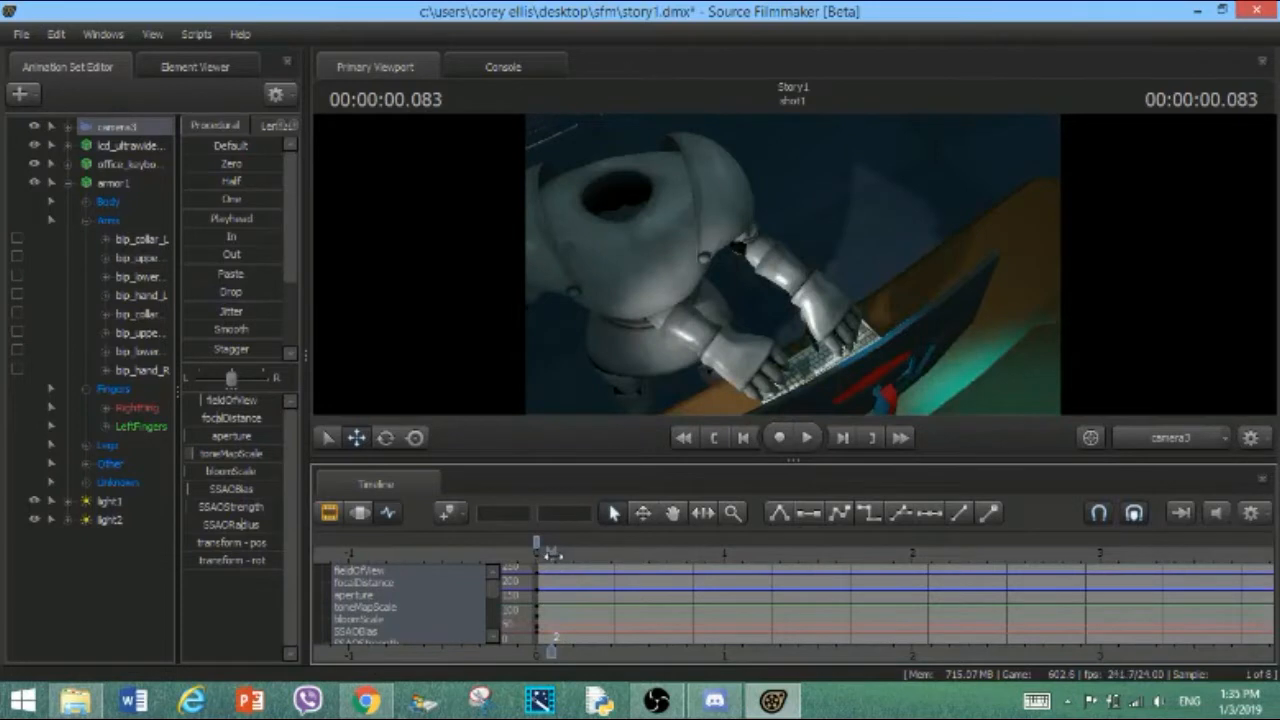
Move the robot's right lower arm (bip_lowerArm_R) inward at 2 seconds so its hand sits over the middle of the keyboard
{"action": "left_click_drag", "start_coordinate": [550, 556], "coordinate": [912, 531]}
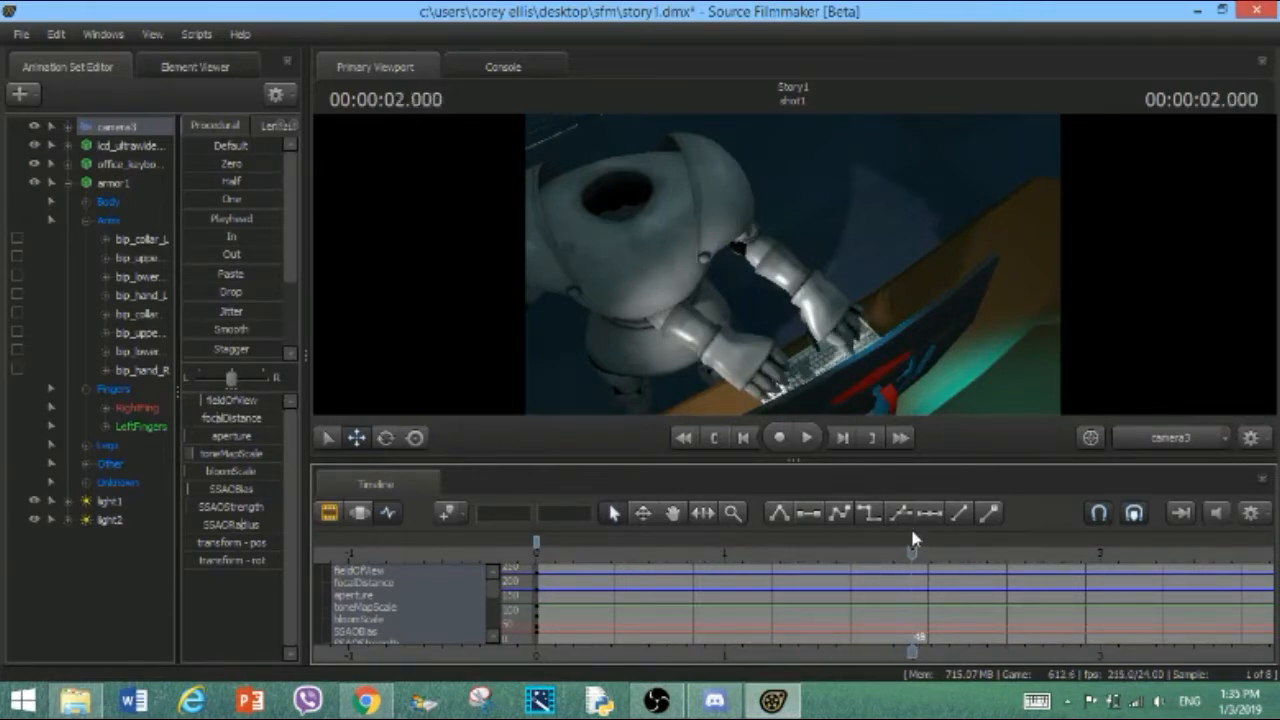
{"action": "left_click", "coordinate": [108, 220]}
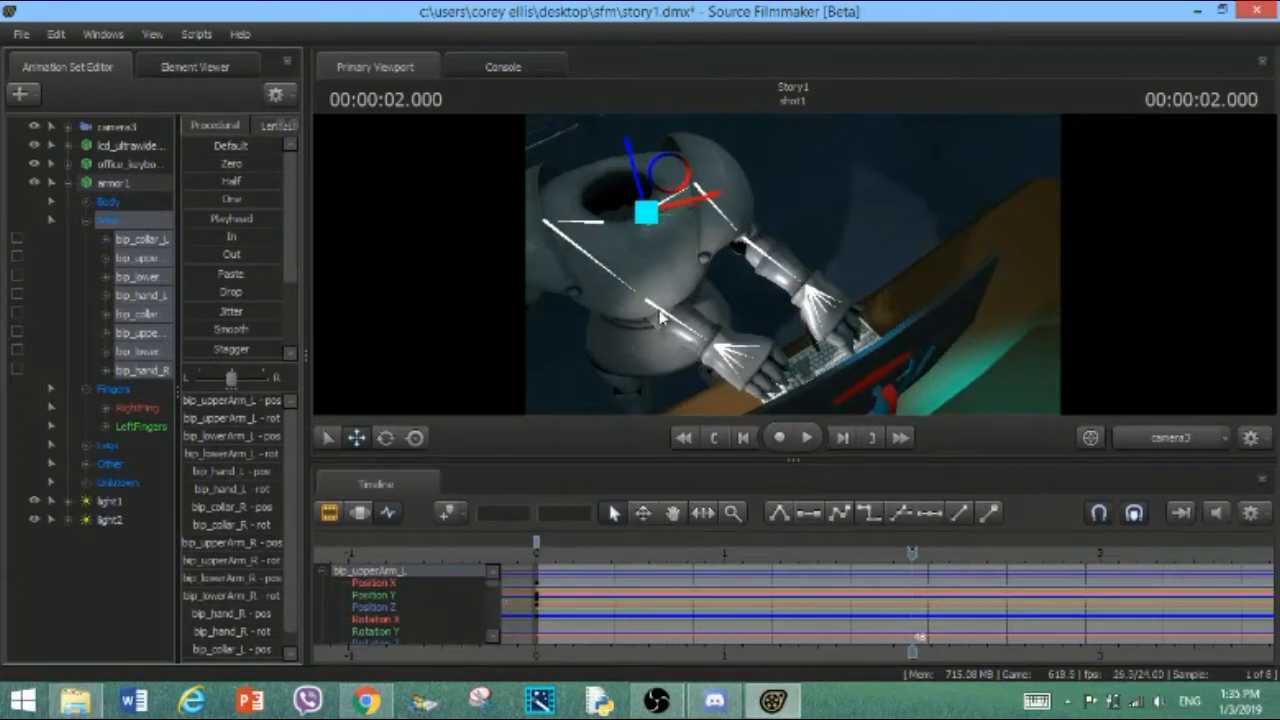
{"action": "key", "text": "ctrl"}
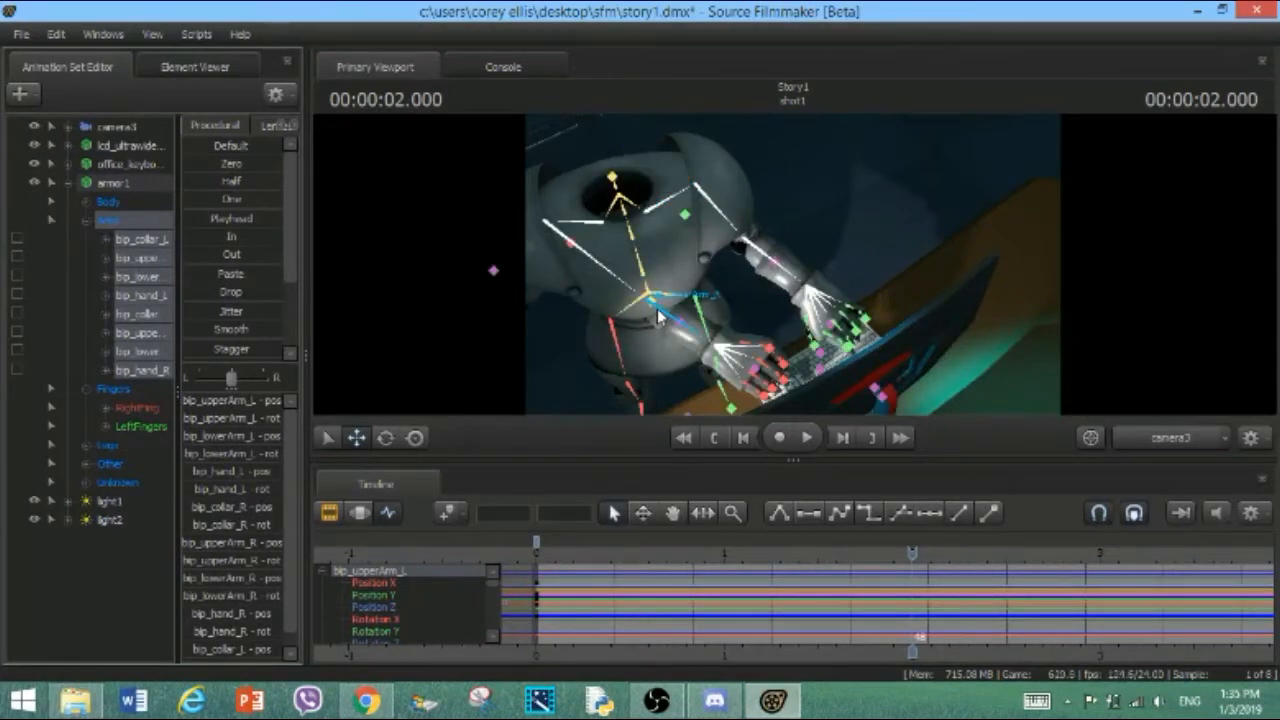
{"action": "left_click", "coordinate": [660, 316], "text": "ctrl"}
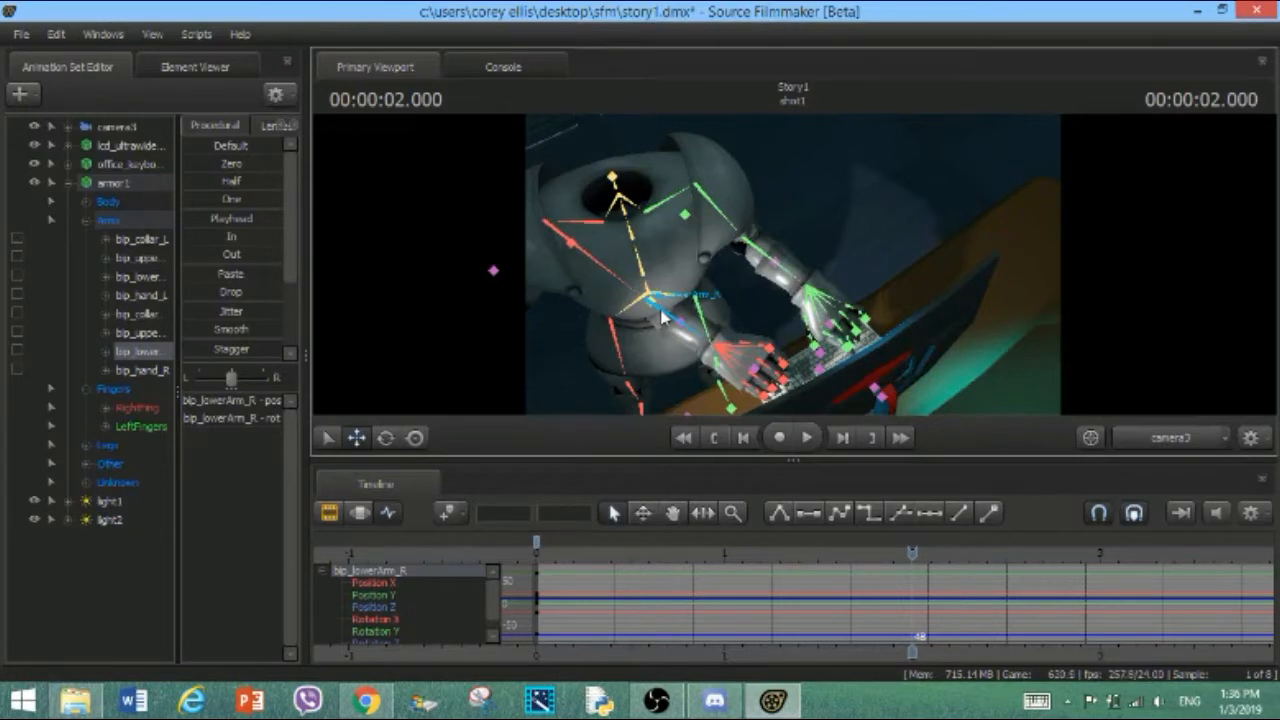
{"action": "left_click", "coordinate": [660, 318]}
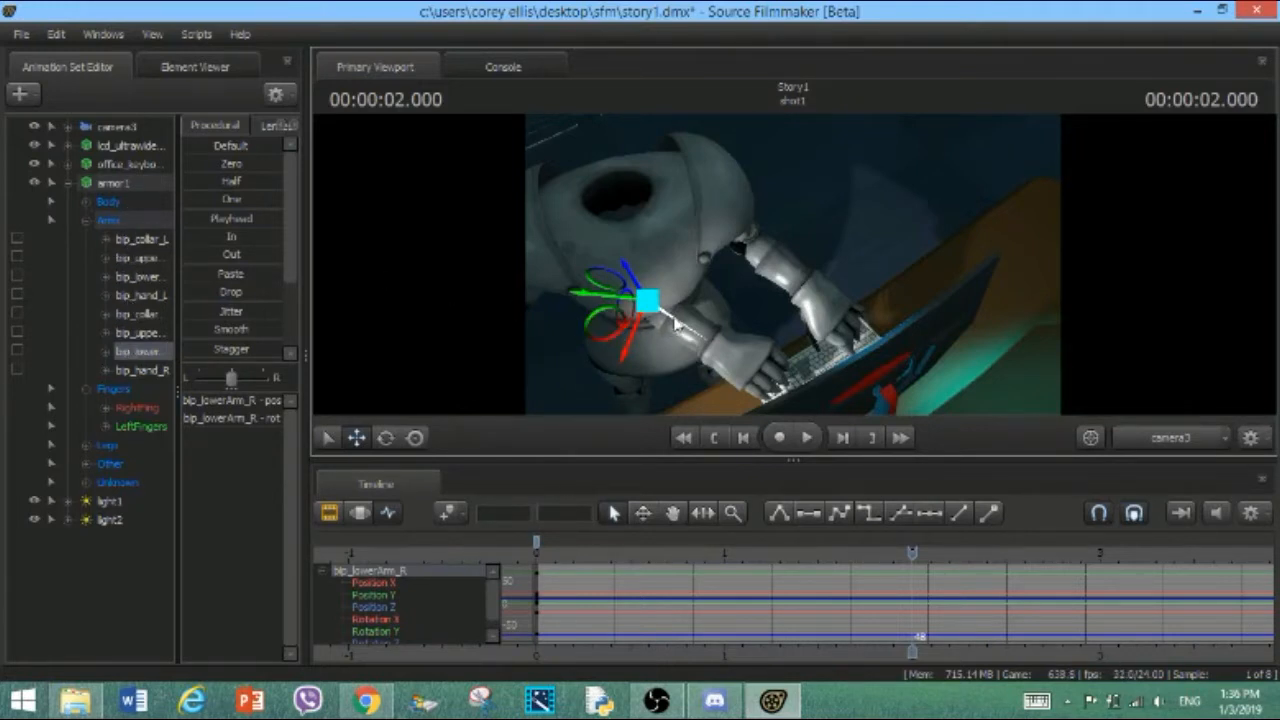
{"action": "key", "text": "ctrl"}
{"action": "left_click_drag", "start_coordinate": [648, 312], "coordinate": [670, 289]}
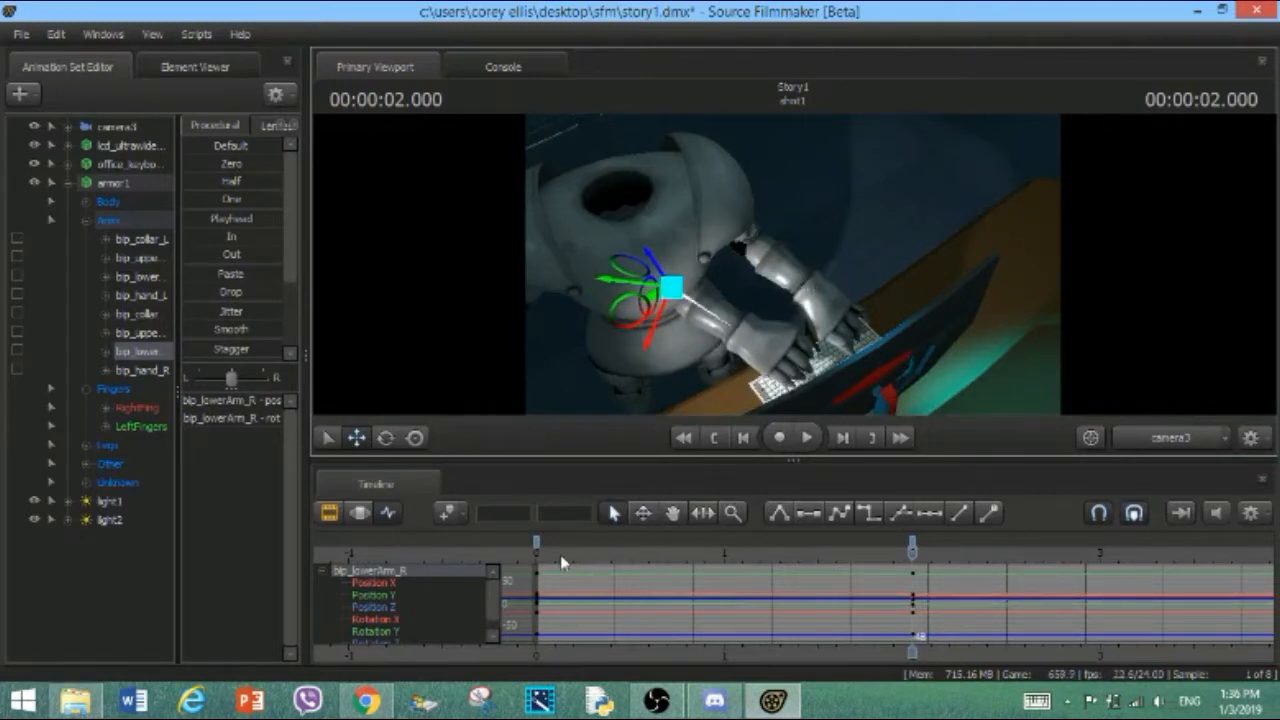
Copy the right lower arm's keyframe at 0 seconds and paste it at 4 seconds
{"action": "left_click", "coordinate": [537, 542]}
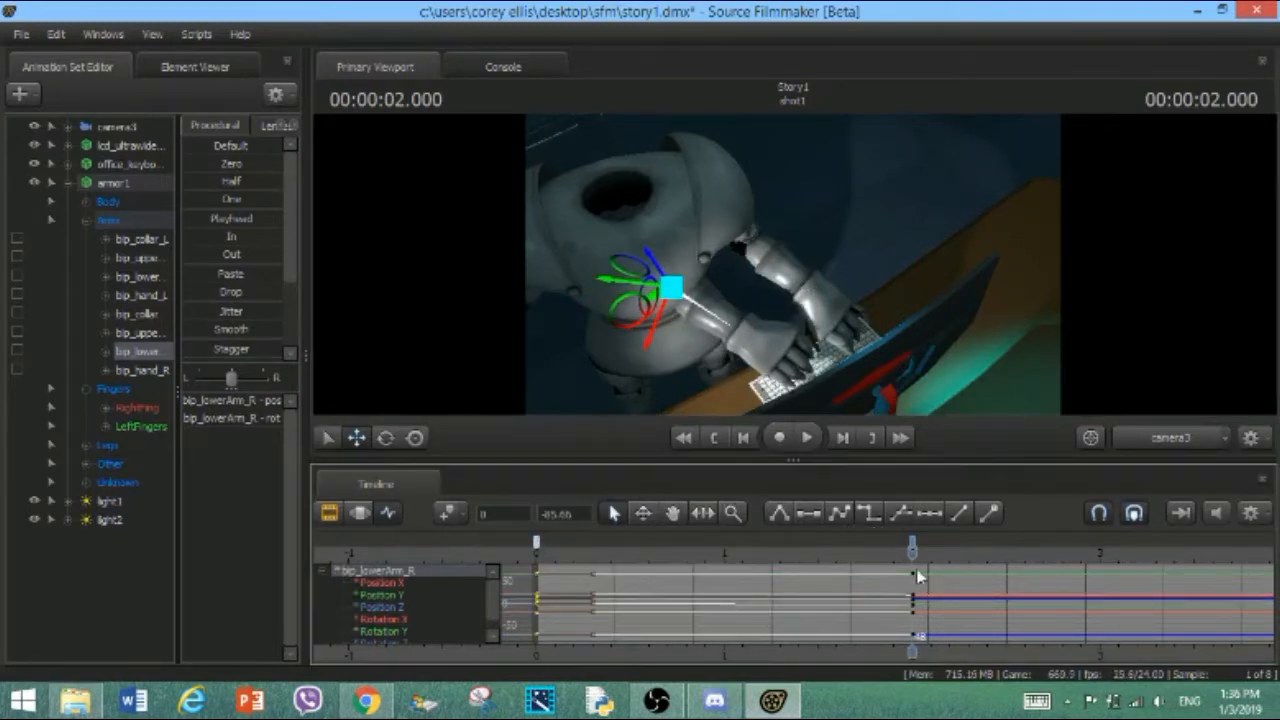
{"action": "scroll", "coordinate": [928, 562], "scroll_direction": "down", "scroll_amount": 3}
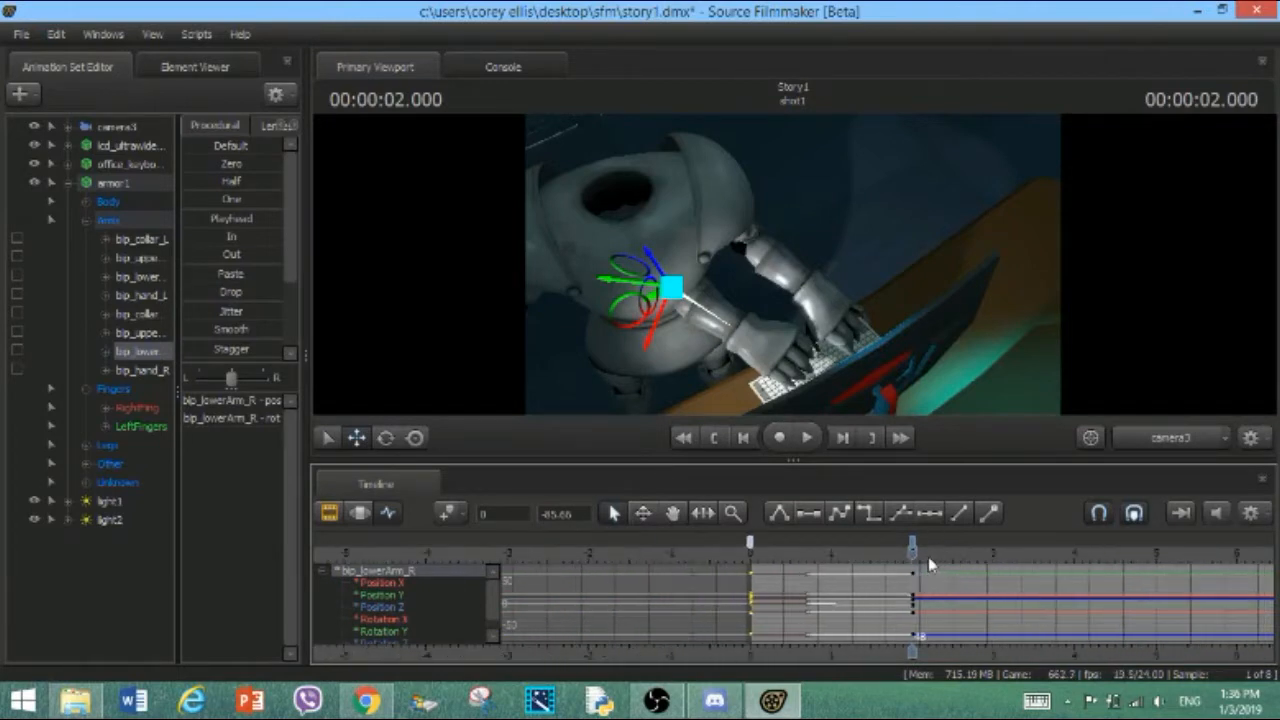
{"action": "scroll", "coordinate": [928, 557], "scroll_direction": "down", "scroll_amount": 1}
{"action": "left_click_drag", "start_coordinate": [912, 548], "coordinate": [1055, 560]}
{"action": "key", "text": "ctrl+v"}
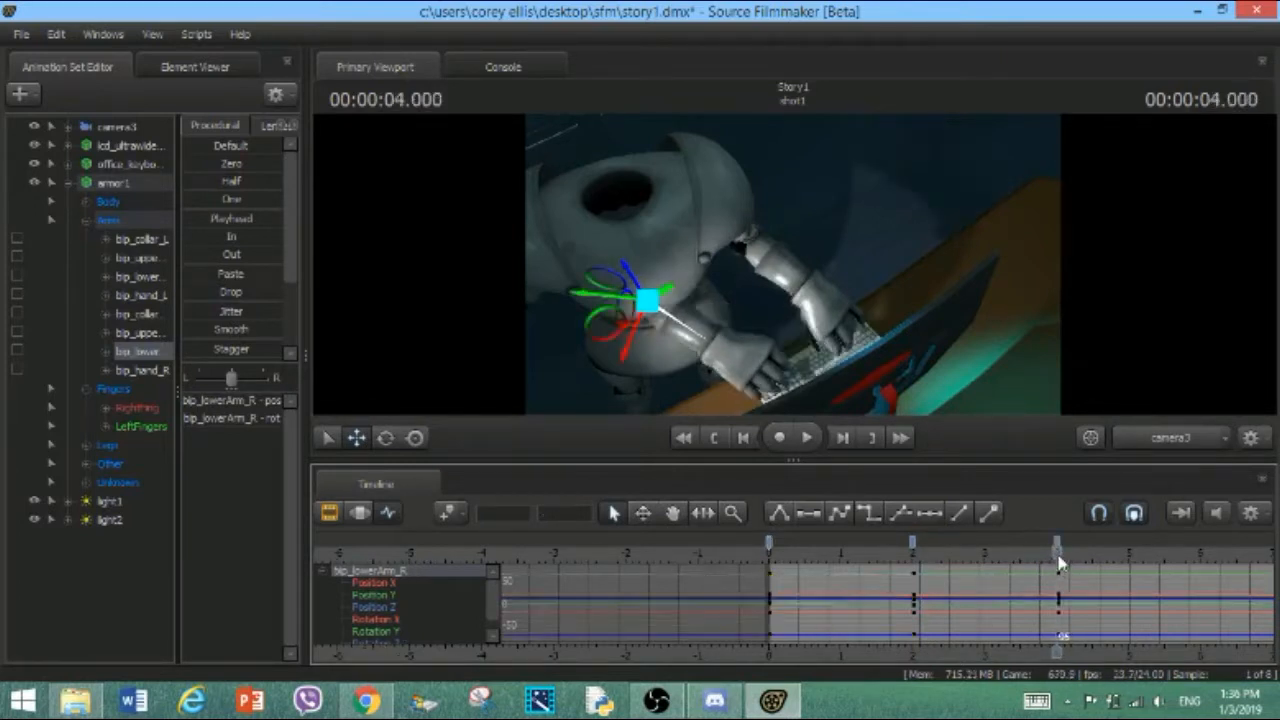
Fine-tune the right lower arm's position at 2 seconds, keeping its hand over the middle of the keyboard and clear of the left hand
{"action": "left_click", "coordinate": [912, 563]}
{"action": "left_click_drag", "start_coordinate": [912, 563], "coordinate": [913, 554]}
{"action": "left_click", "coordinate": [913, 544]}
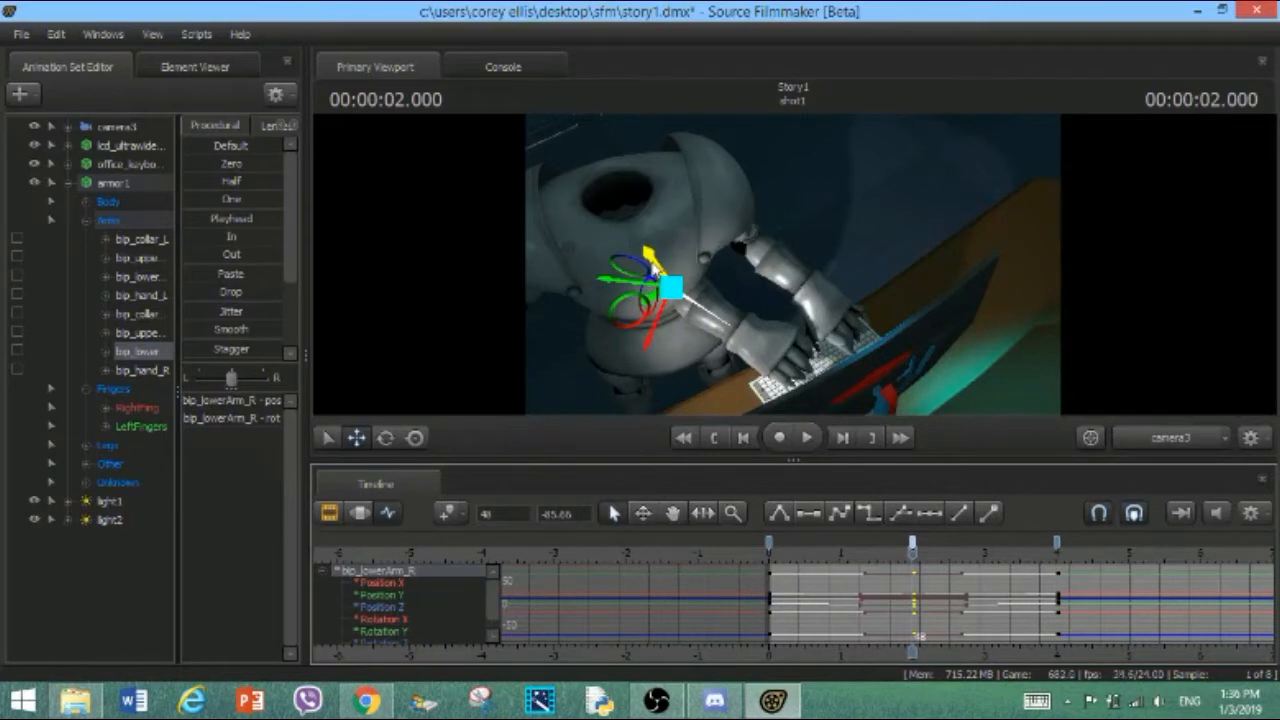
{"action": "left_click_drag", "start_coordinate": [653, 268], "coordinate": [670, 310]}
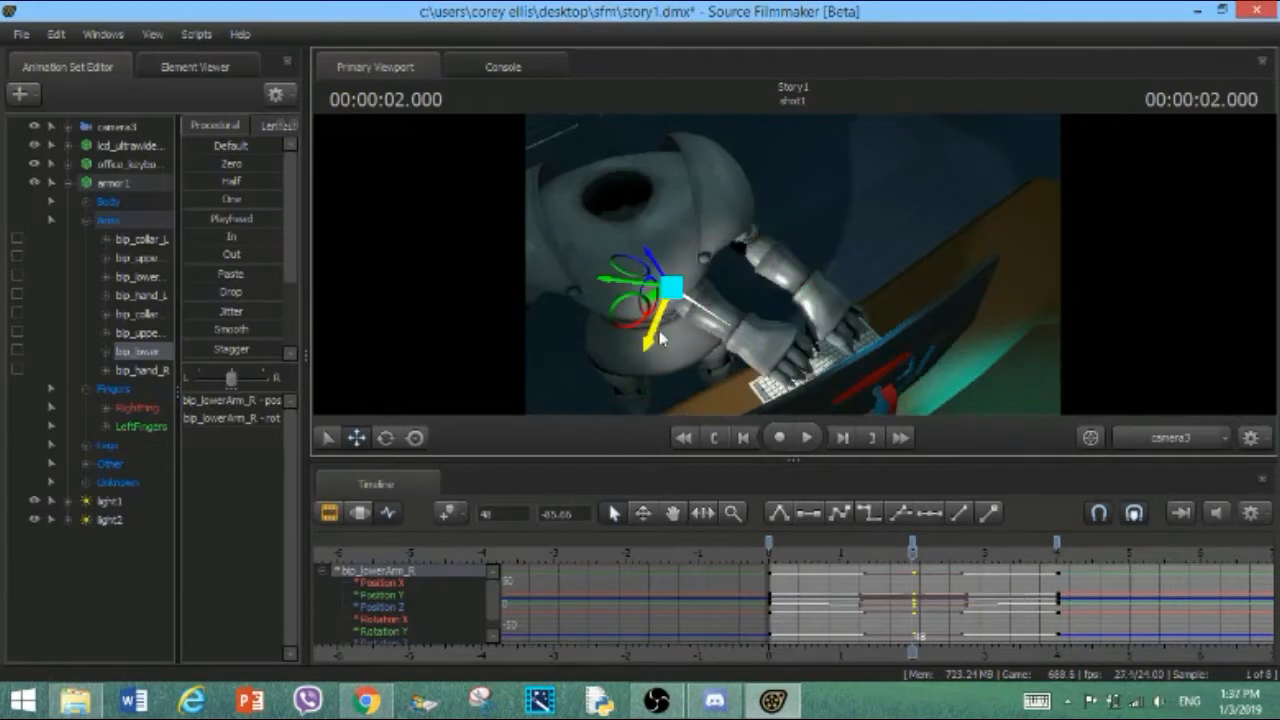
{"action": "mouse_move", "coordinate": [651, 354]}
{"action": "left_mouse_down"}
{"action": "mouse_move", "coordinate": [664, 322]}
{"action": "mouse_move", "coordinate": [646, 391]}
{"action": "mouse_move", "coordinate": [660, 350]}
{"action": "left_mouse_up"}
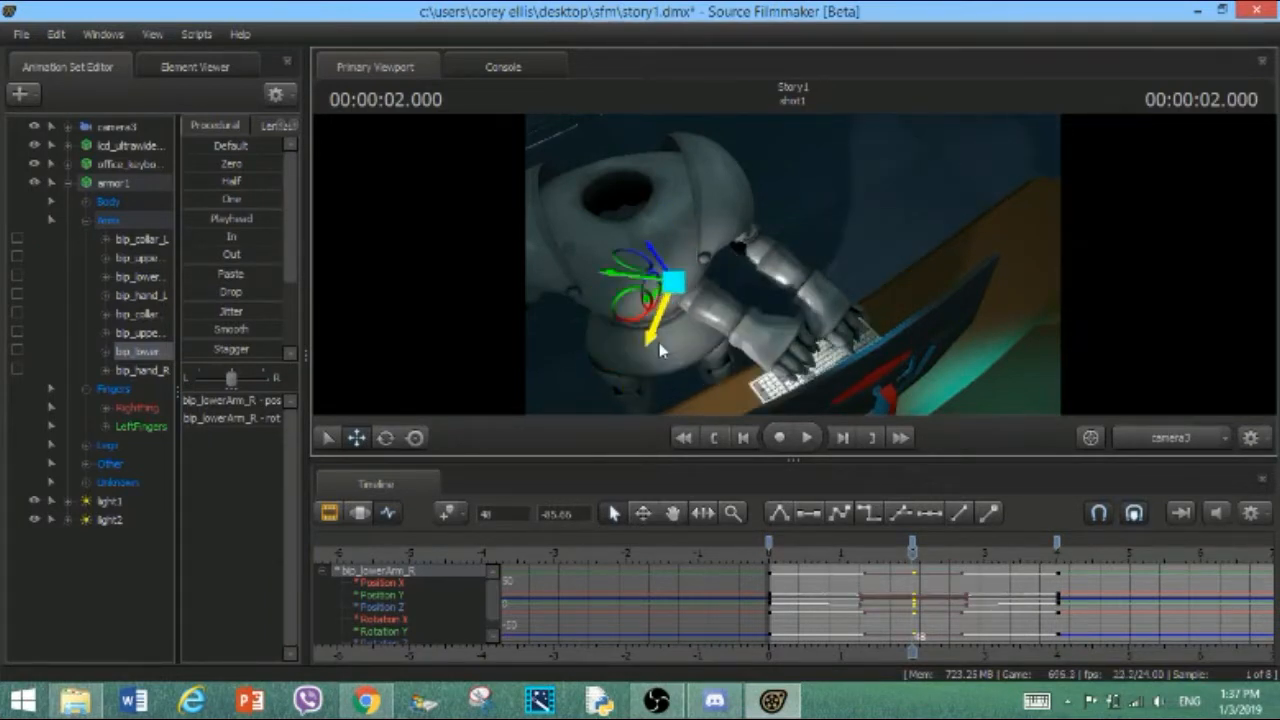
{"action": "left_click", "coordinate": [660, 350]}
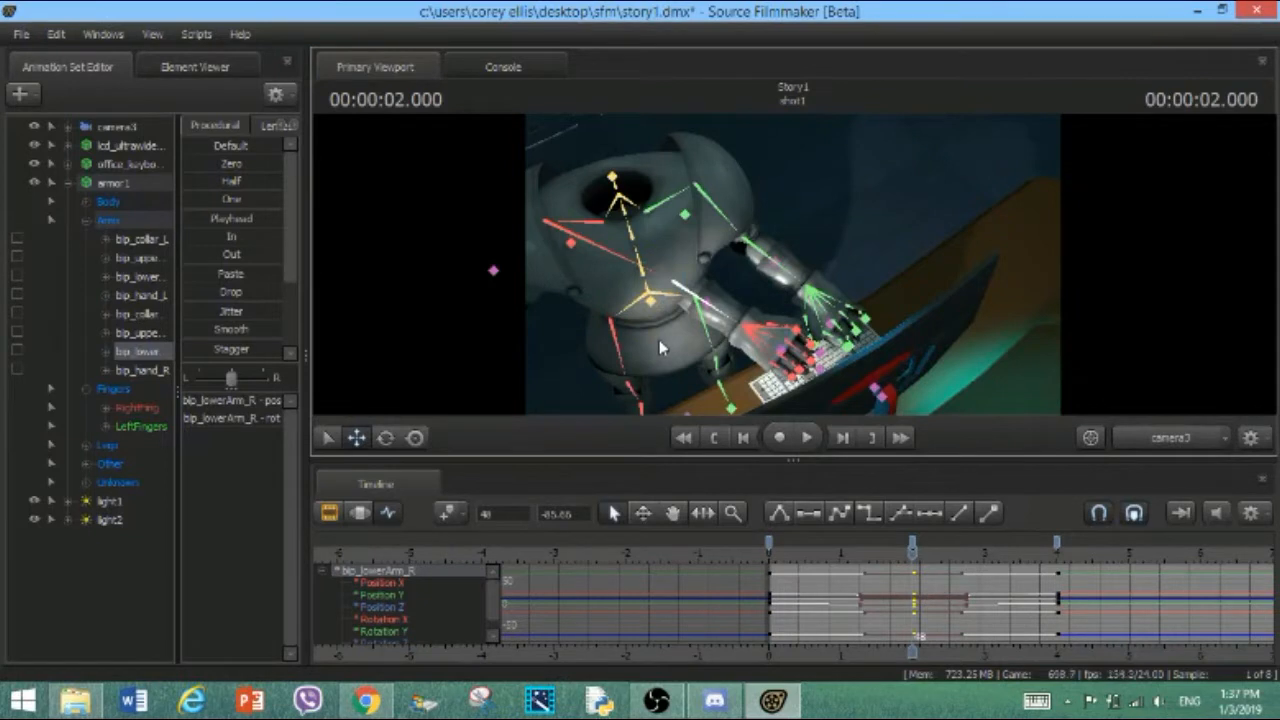
{"action": "left_click", "coordinate": [659, 339]}
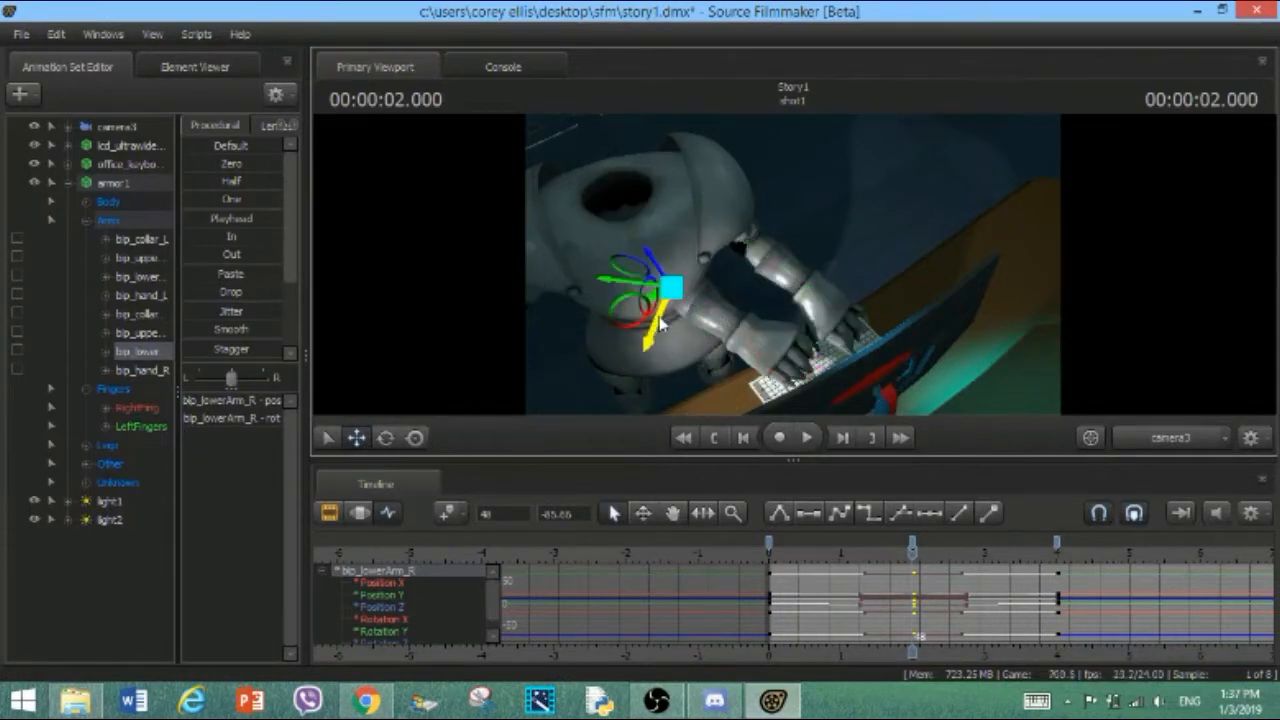
{"action": "left_click_drag", "start_coordinate": [659, 320], "coordinate": [697, 293]}
{"action": "left_click", "coordinate": [736, 307], "text": "ctrl"}
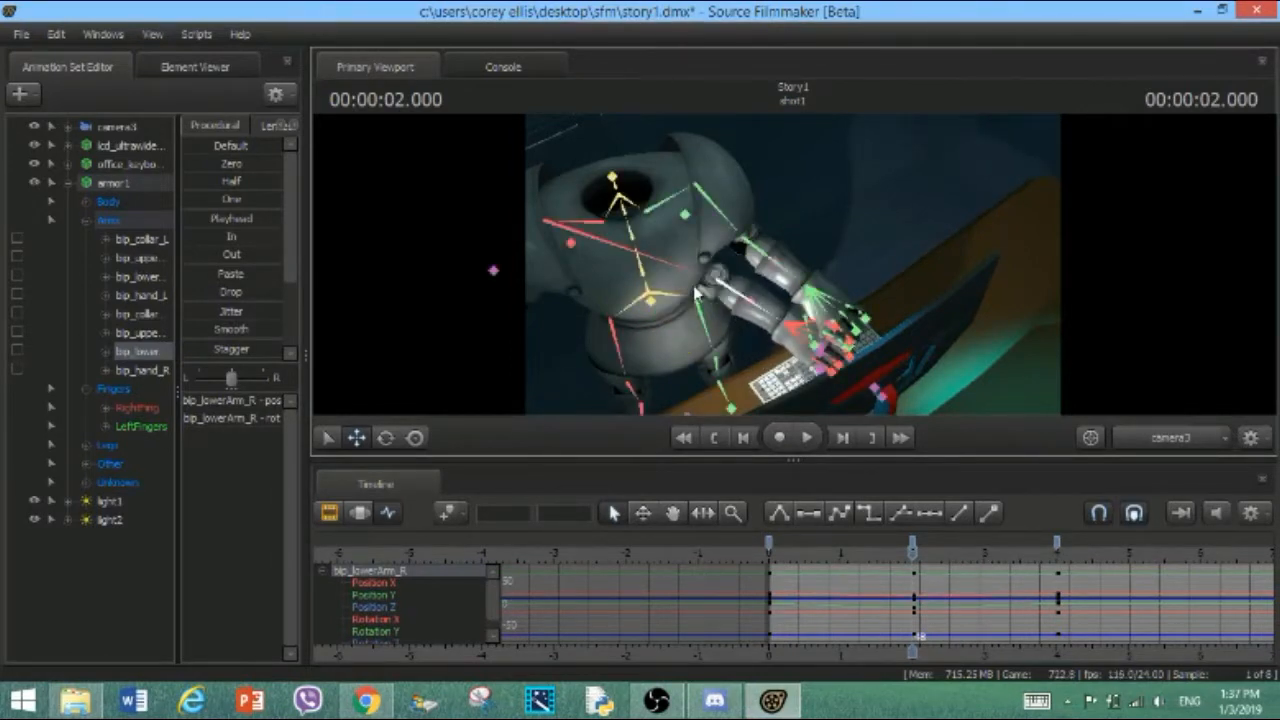
{"action": "key", "text": "ctrl+z"}
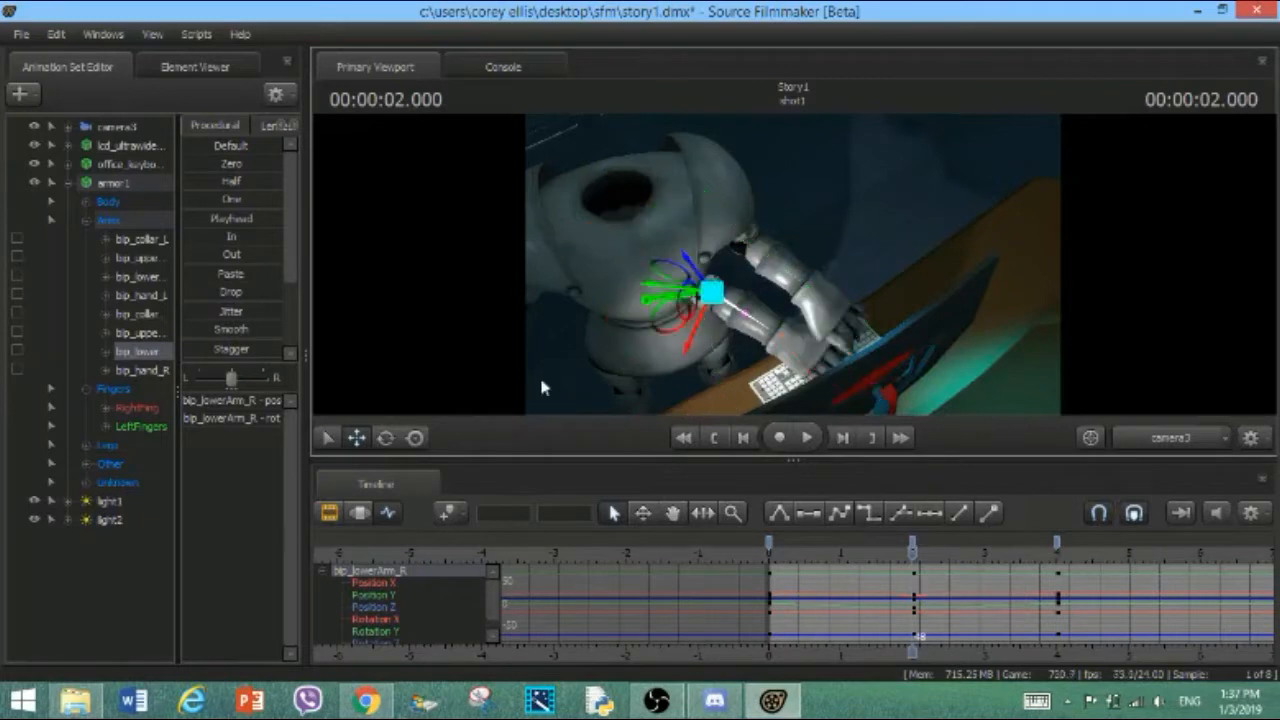
{"action": "key", "text": "ctrl"}
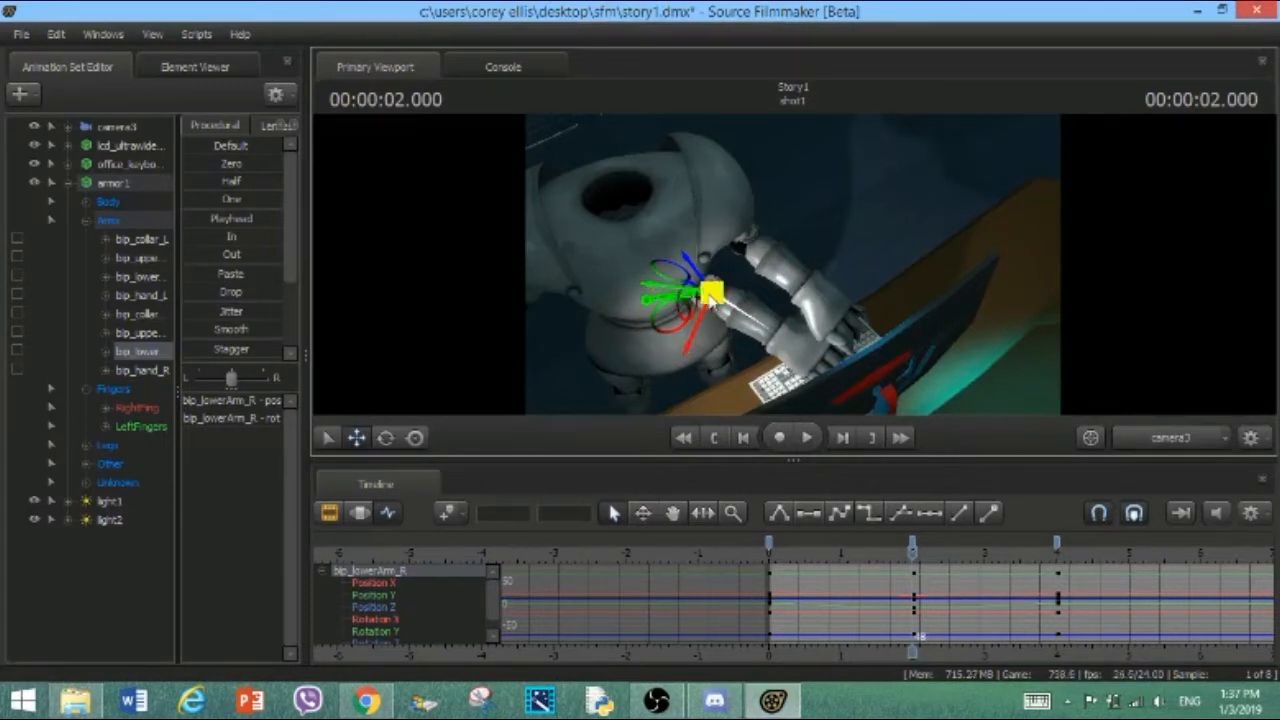
{"action": "left_click_drag", "start_coordinate": [712, 294], "coordinate": [674, 285]}
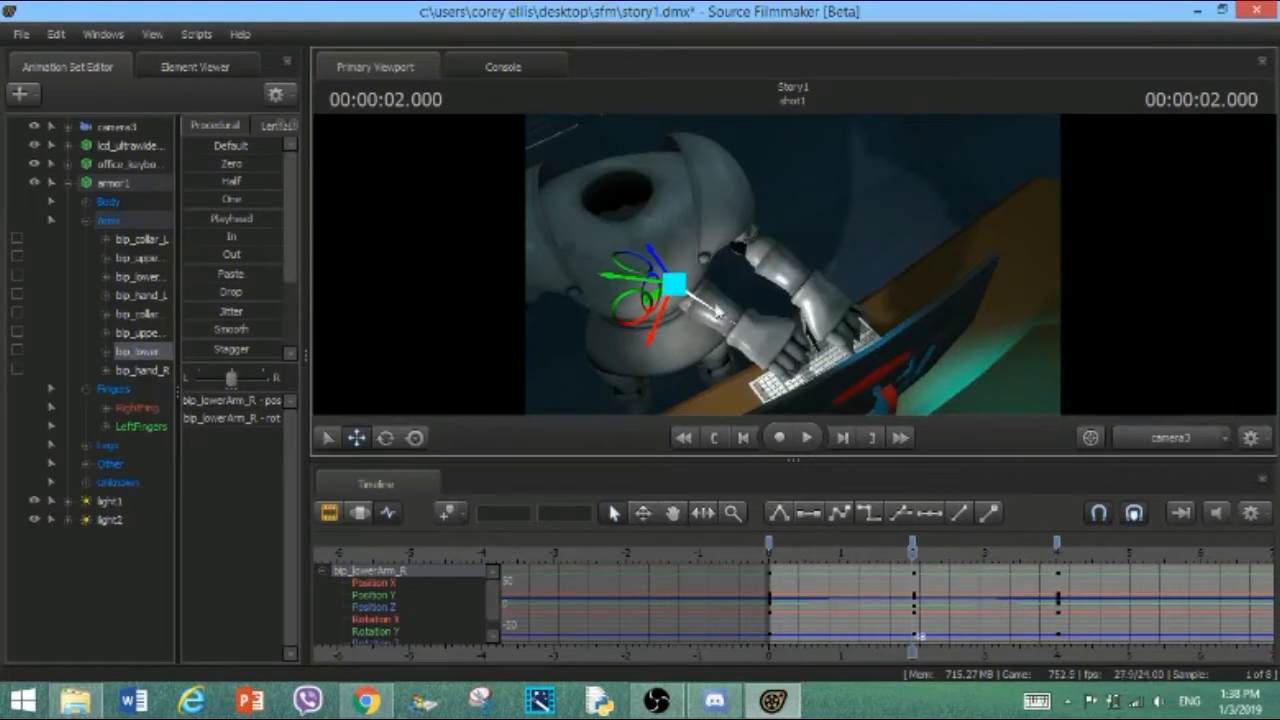
Add keyframes for the robot's left lower arm (bip_lowerArm_L) at 0 and 2 seconds
{"action": "mouse_move", "coordinate": [760, 248]}
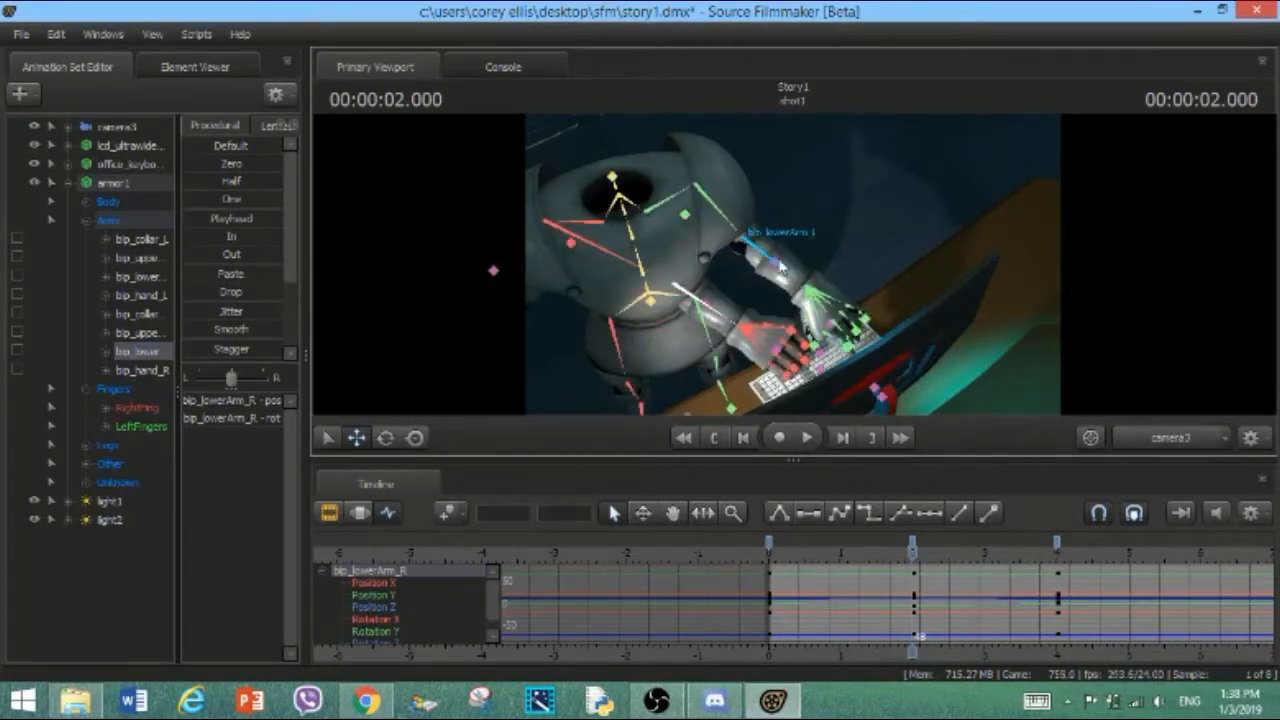
{"action": "left_click", "coordinate": [760, 255]}
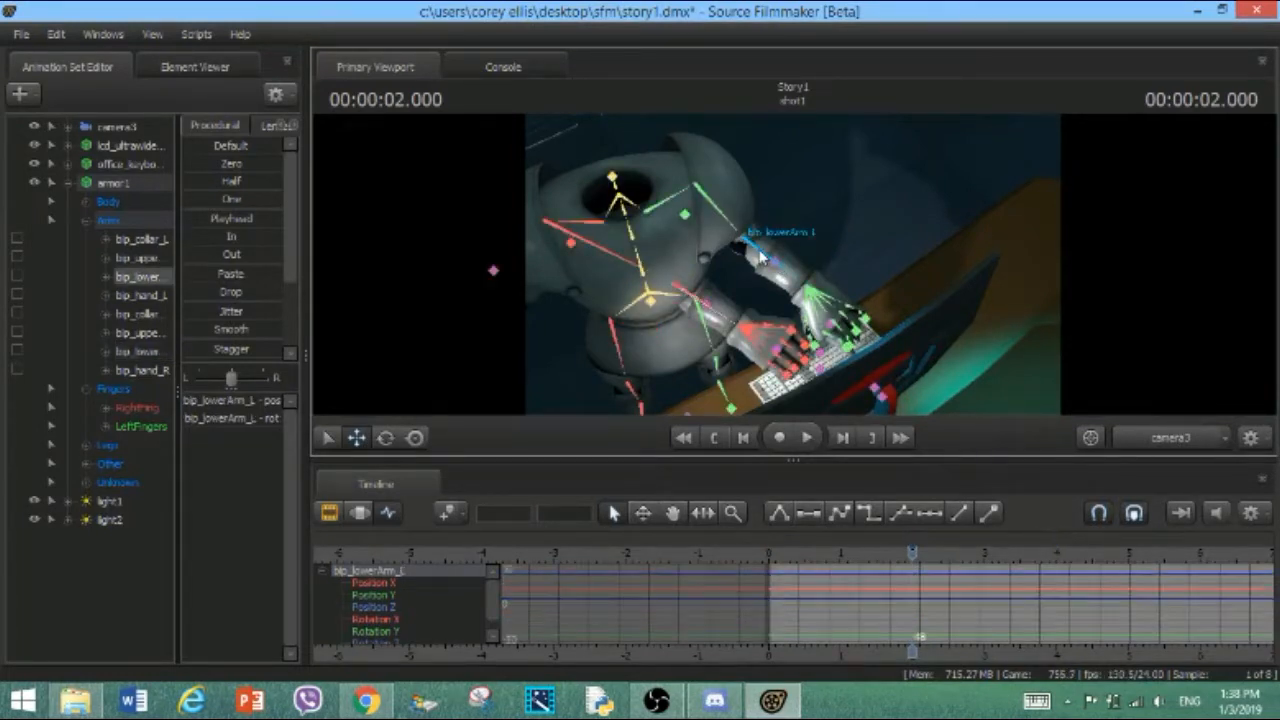
{"action": "left_click", "coordinate": [767, 556]}
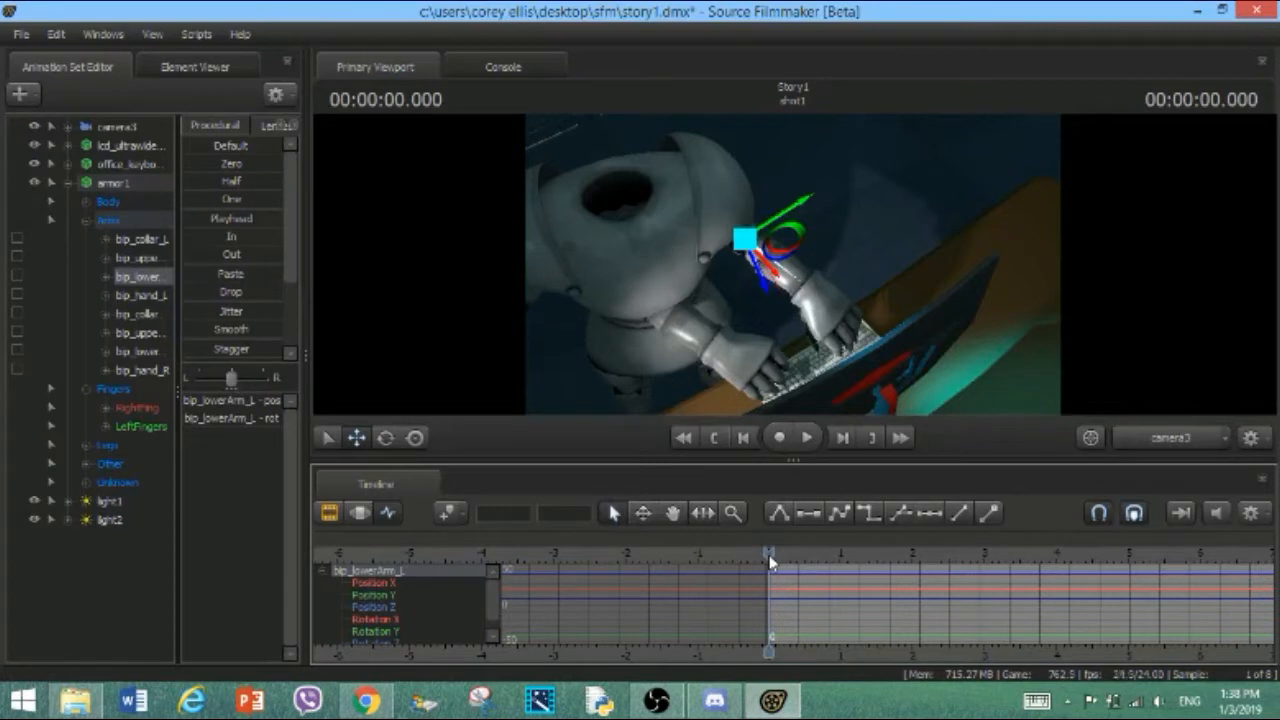
{"action": "left_click_drag", "start_coordinate": [768, 548], "coordinate": [870, 528]}
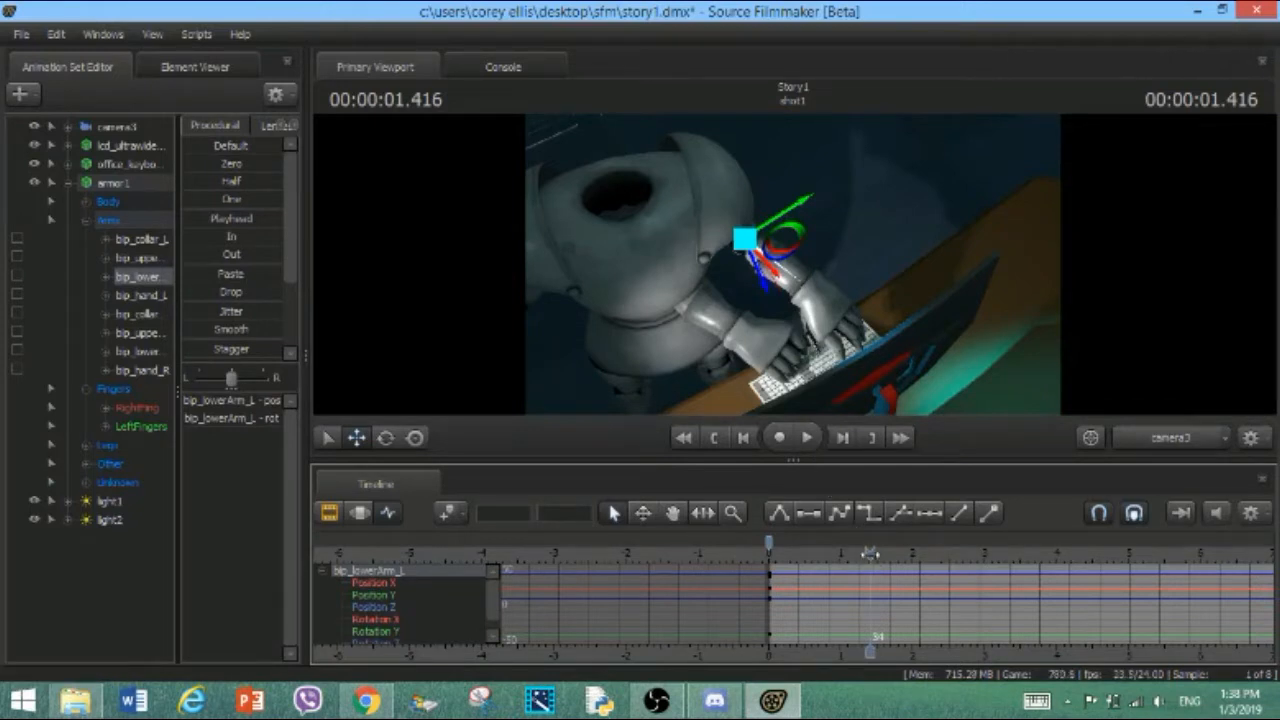
{"action": "left_click_drag", "start_coordinate": [870, 553], "coordinate": [913, 568]}
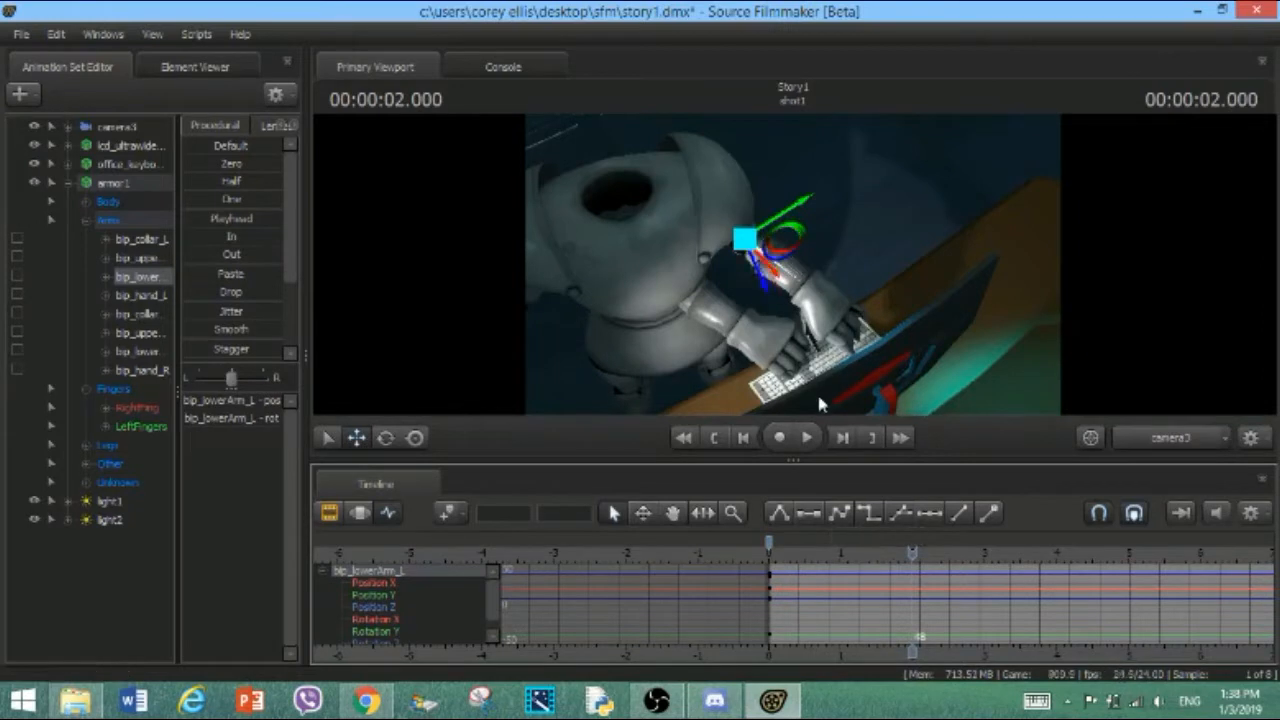
{"action": "key", "text": "m"}
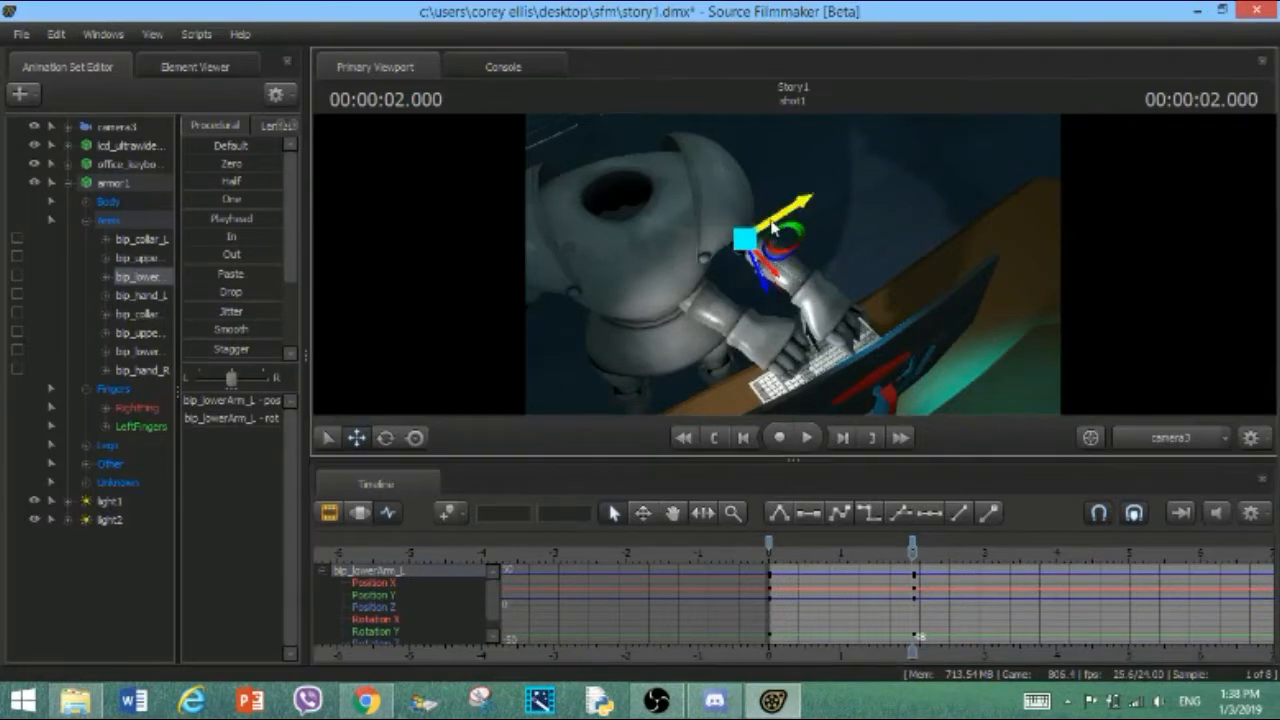
Shift the left lower arm slightly toward the robot's right hand at 2 seconds
{"action": "left_click_drag", "start_coordinate": [778, 226], "coordinate": [764, 236]}
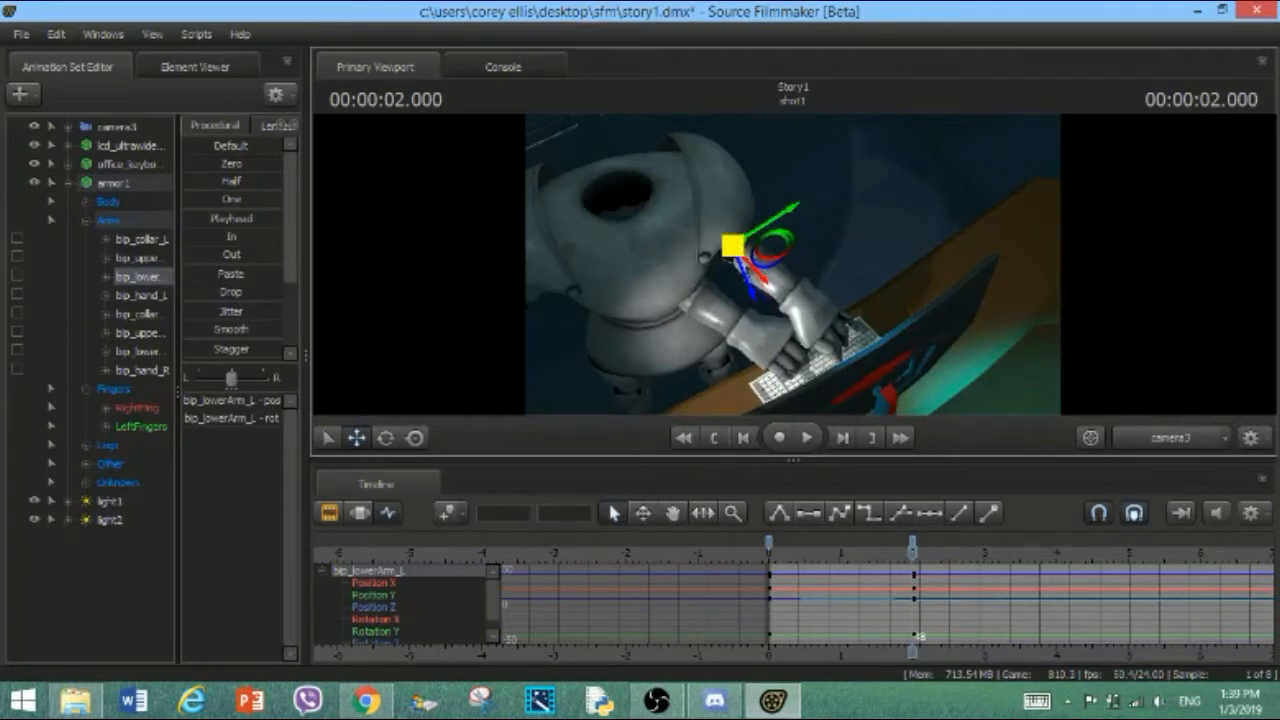
{"action": "left_click_drag", "start_coordinate": [748, 285], "coordinate": [751, 284]}
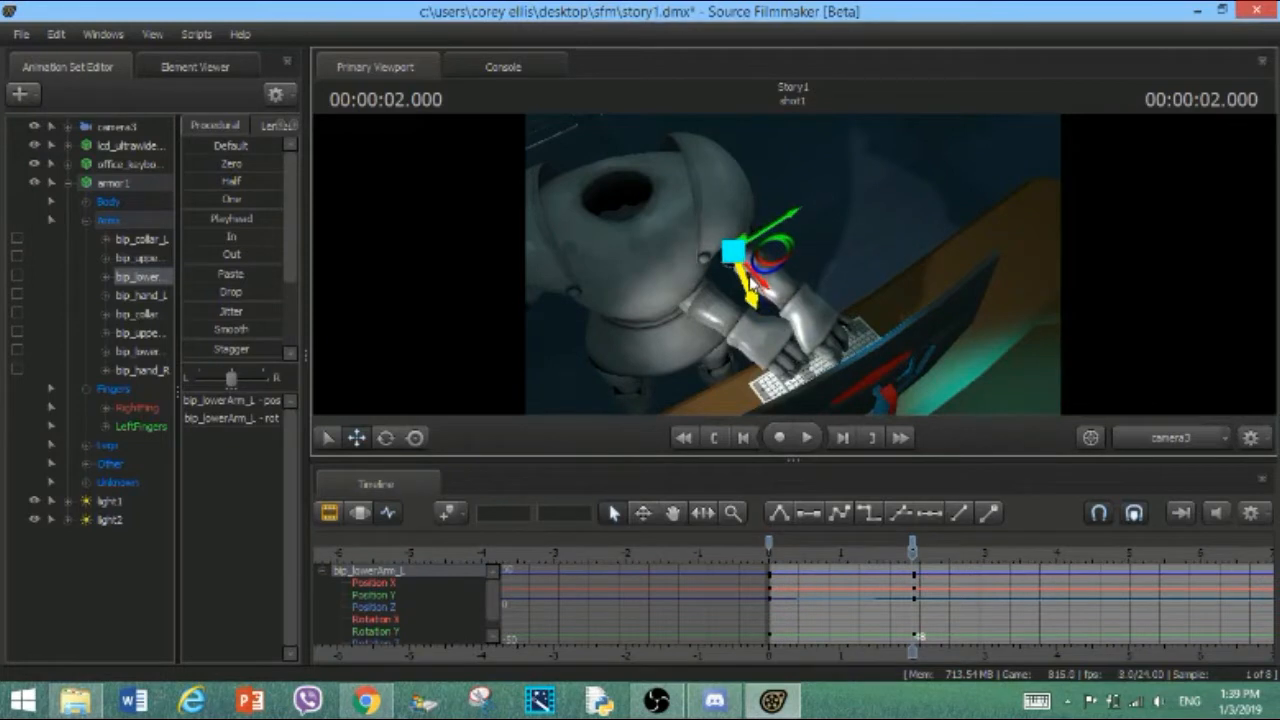
{"action": "left_click_drag", "start_coordinate": [749, 283], "coordinate": [752, 290]}
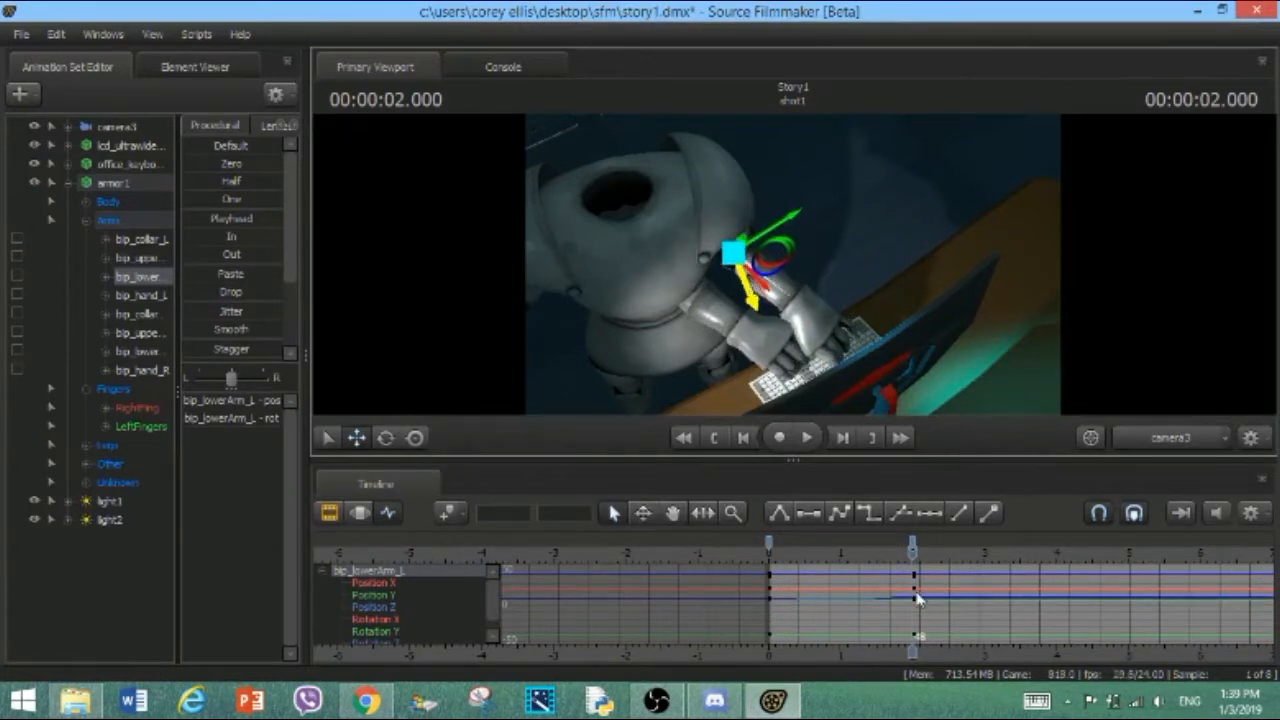
Copy the left lower arm's keyframe from 0 seconds to 4 seconds and return the playhead to 0 seconds
{"action": "left_click", "coordinate": [769, 542]}
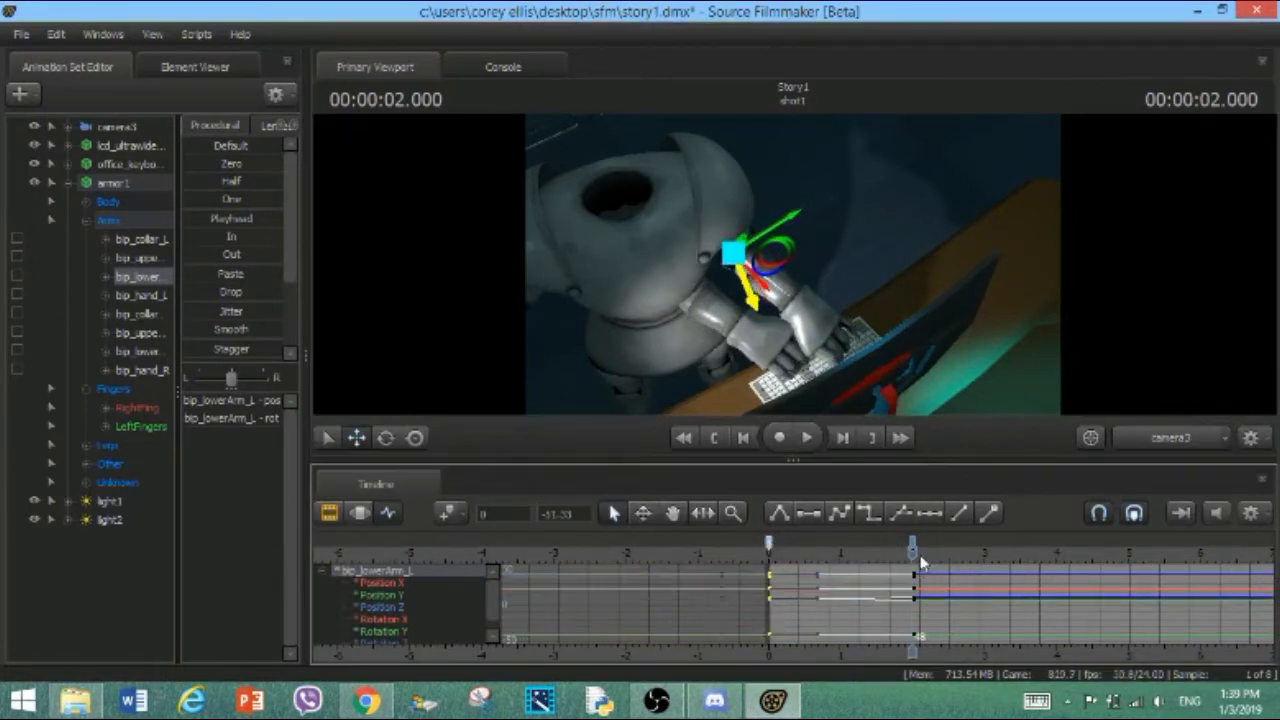
{"action": "left_click_drag", "start_coordinate": [914, 556], "coordinate": [1057, 575]}
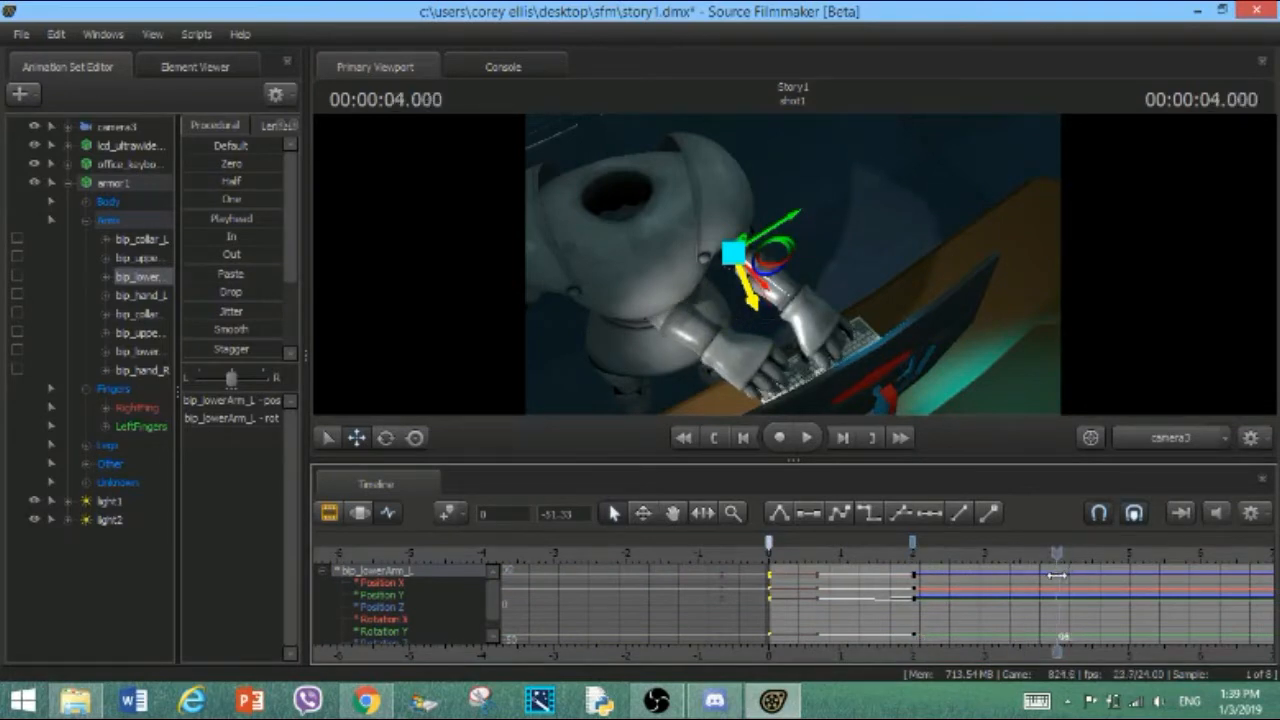
{"action": "key", "text": "ctrl+v"}
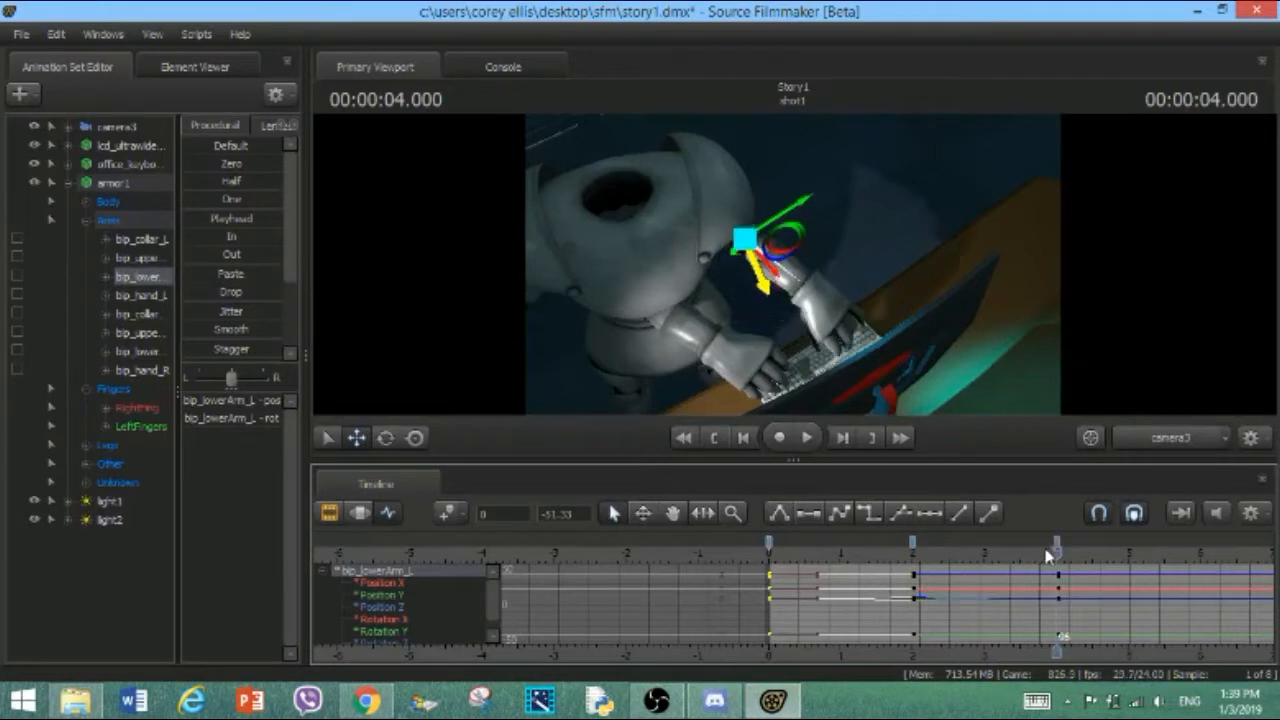
{"action": "left_click_drag", "start_coordinate": [1056, 549], "coordinate": [768, 528]}
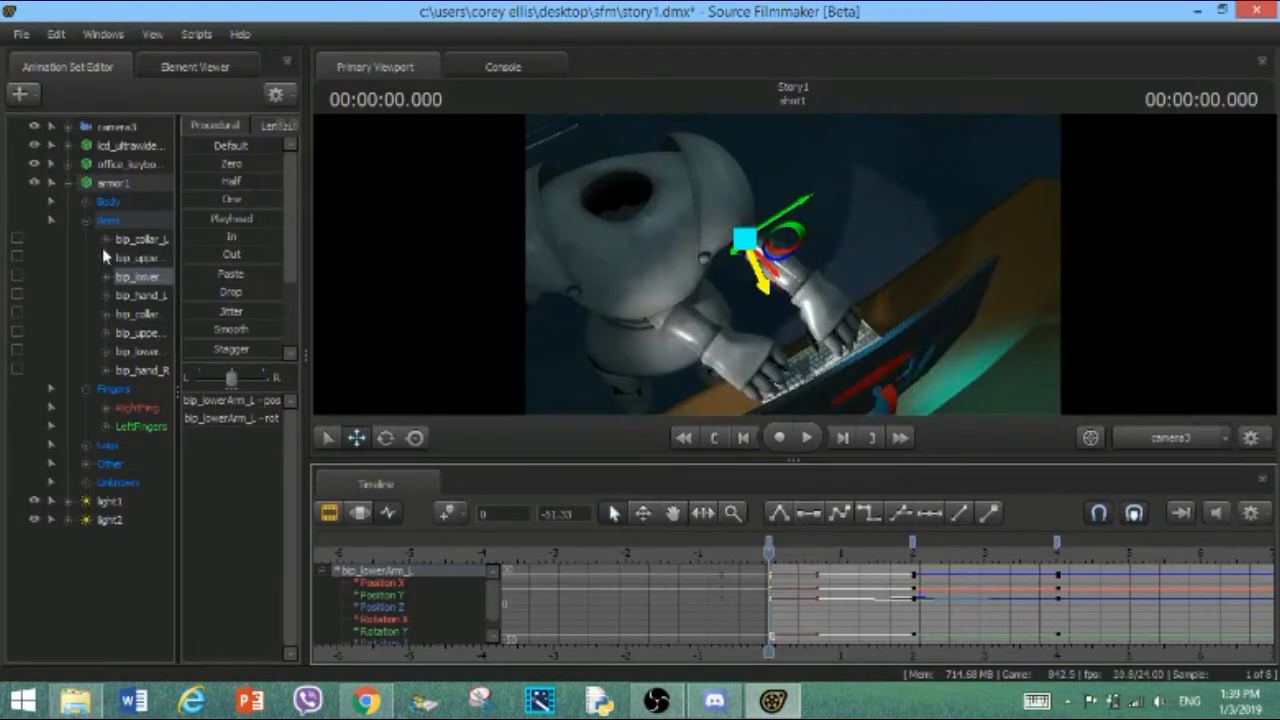
Copy the robot's finger keyframes from about frame 27 onward and paste them at 2.666 seconds to extend the typing
{"action": "left_click", "coordinate": [110, 390]}
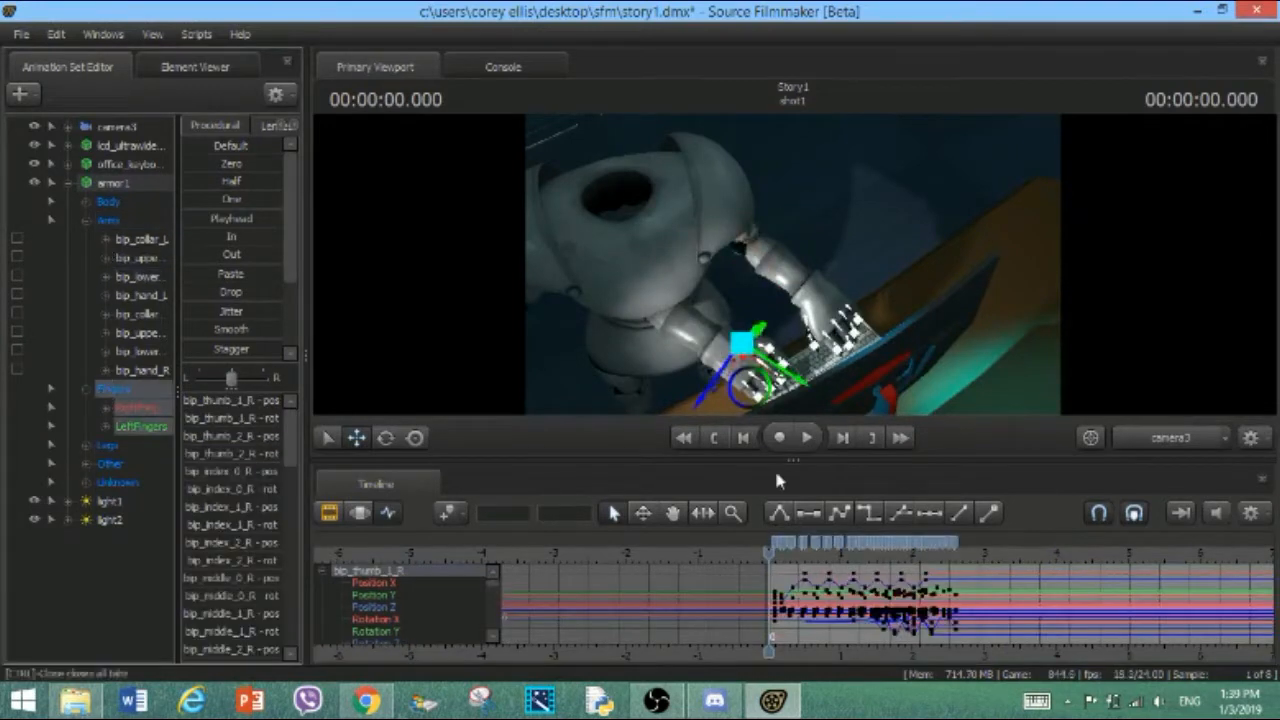
{"action": "right_click", "coordinate": [798, 546]}
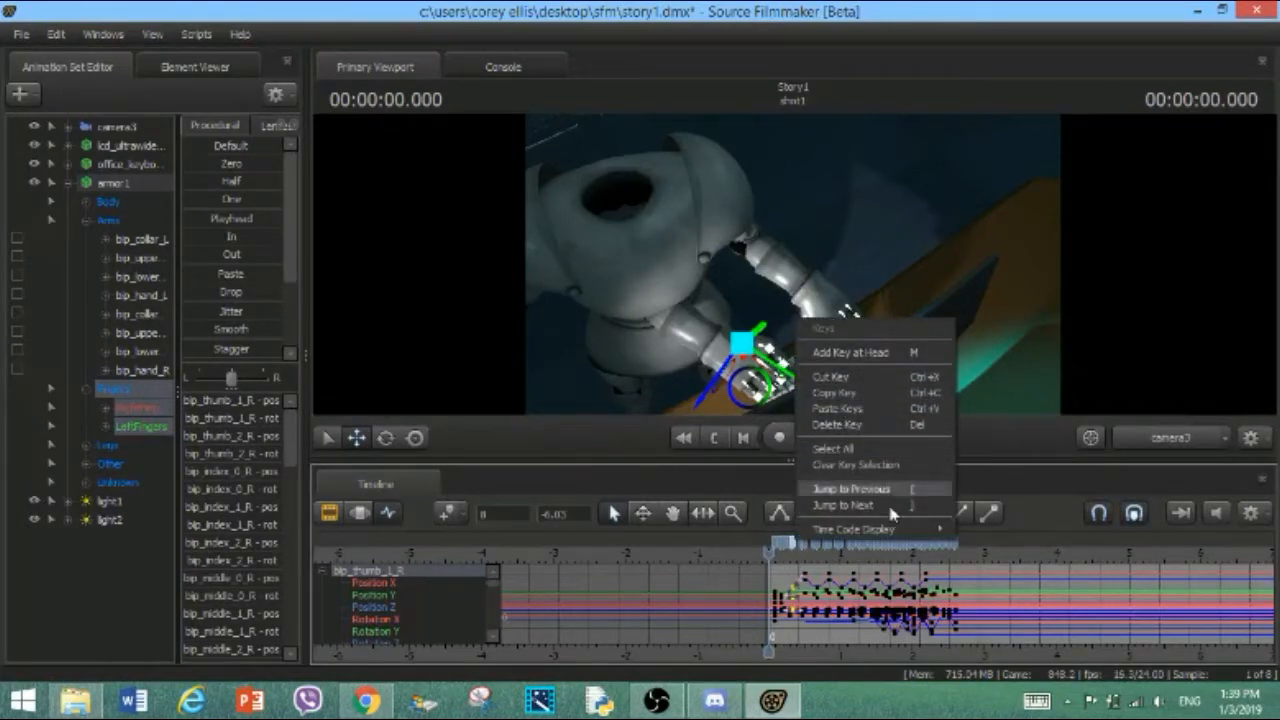
{"action": "left_click", "coordinate": [858, 548]}
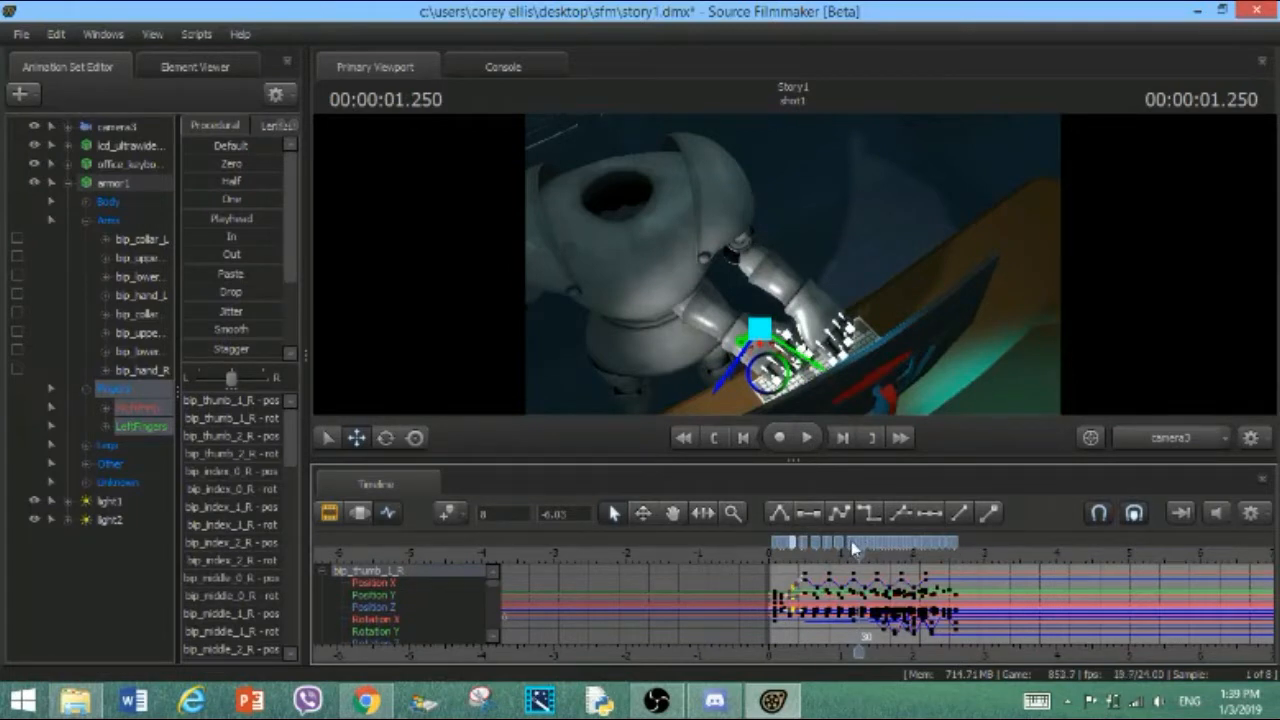
{"action": "right_click", "coordinate": [853, 547]}
{"action": "left_click", "coordinate": [897, 458]}
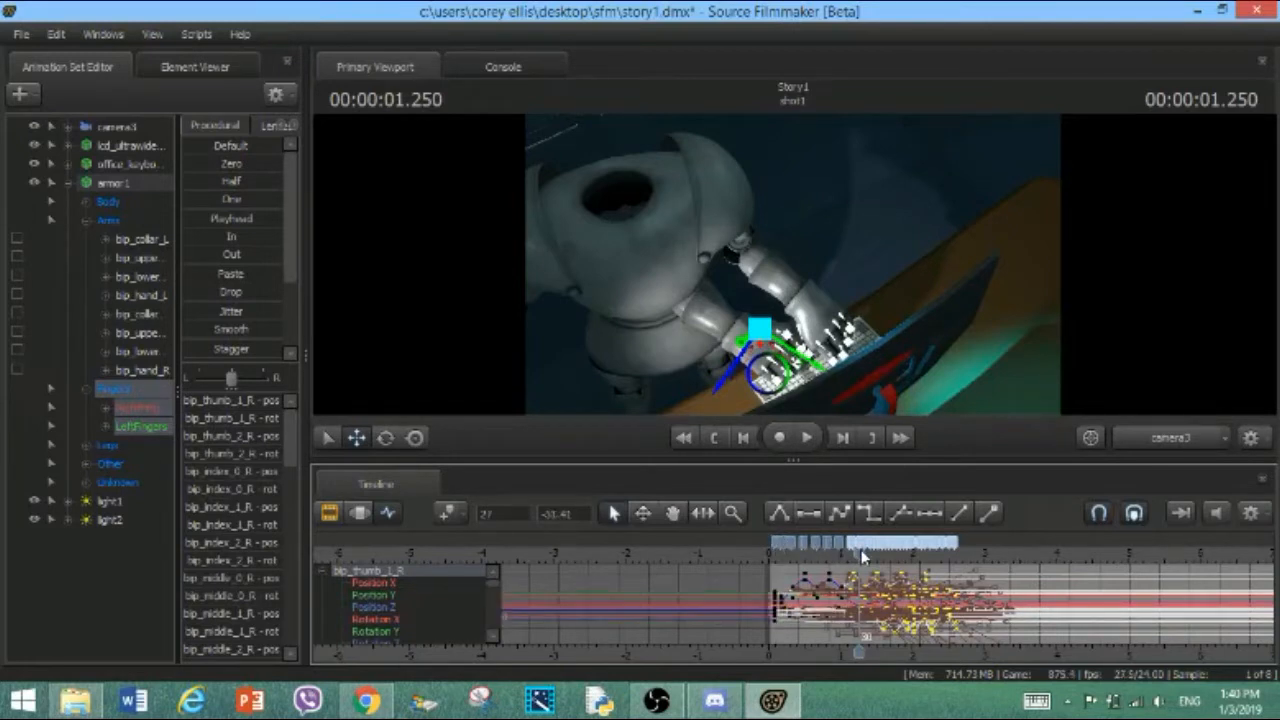
{"action": "left_click_drag", "start_coordinate": [862, 550], "coordinate": [960, 550]}
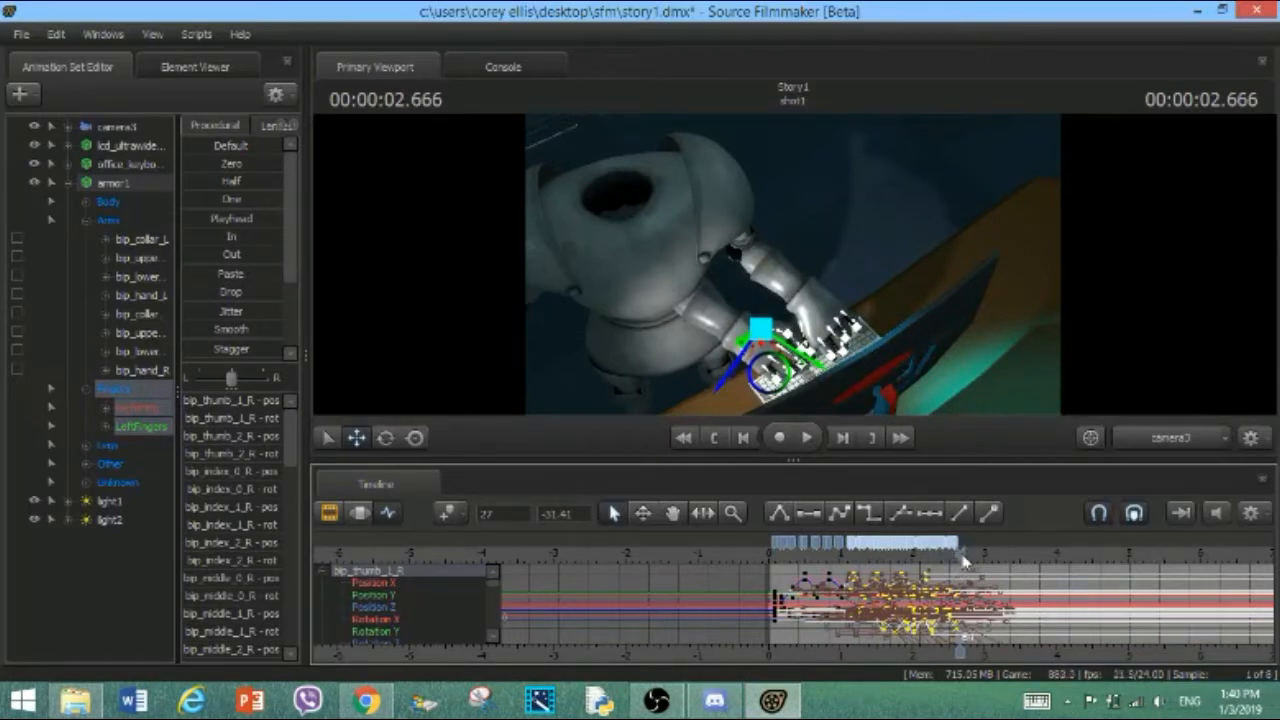
{"action": "key", "text": "ctrl+v"}
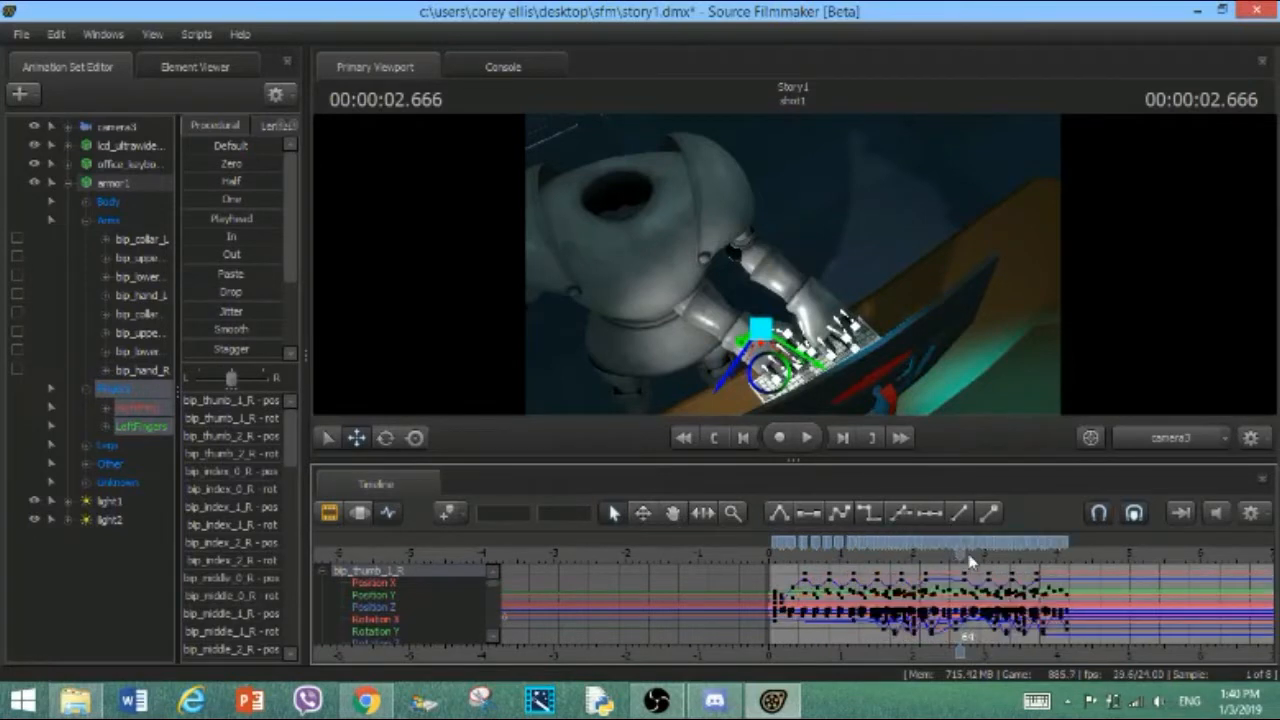
Shift the right lower arm (bip_lowerArm_R) slightly toward the middle of the keyboard at 4 seconds
{"action": "left_click_drag", "start_coordinate": [963, 565], "coordinate": [1042, 523]}
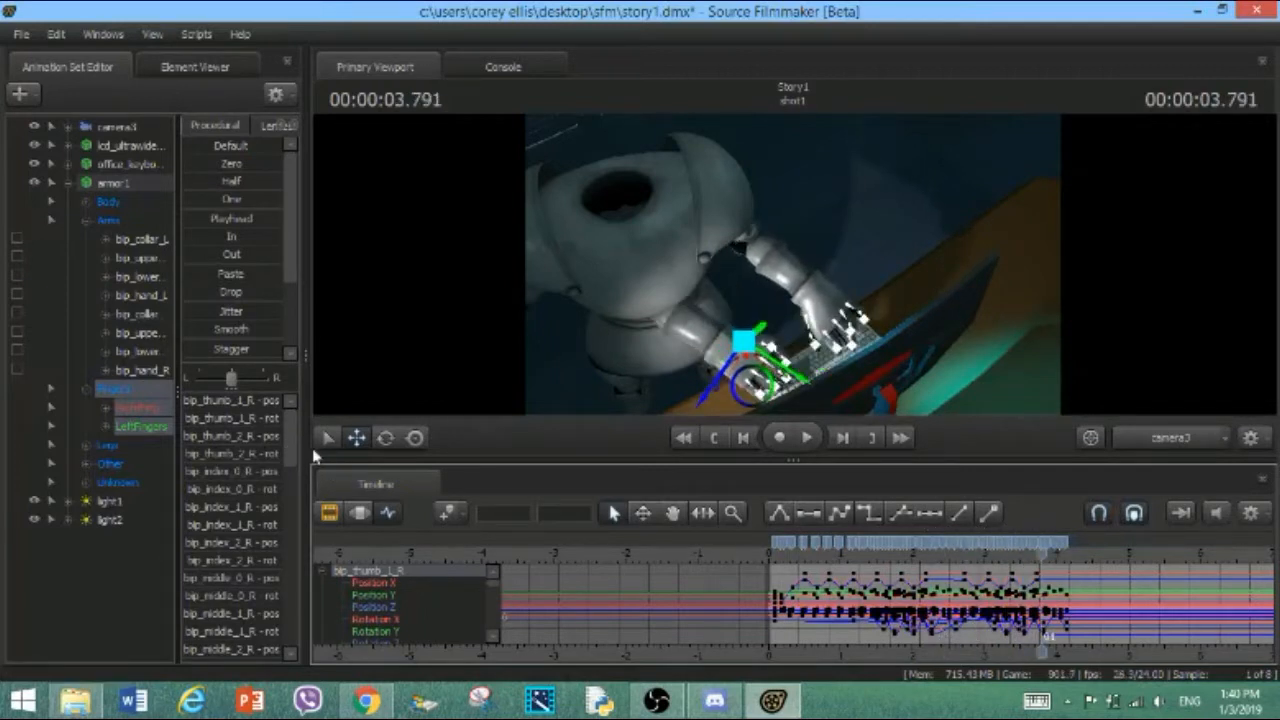
{"action": "left_click", "coordinate": [321, 440]}
{"action": "left_click", "coordinate": [124, 409]}
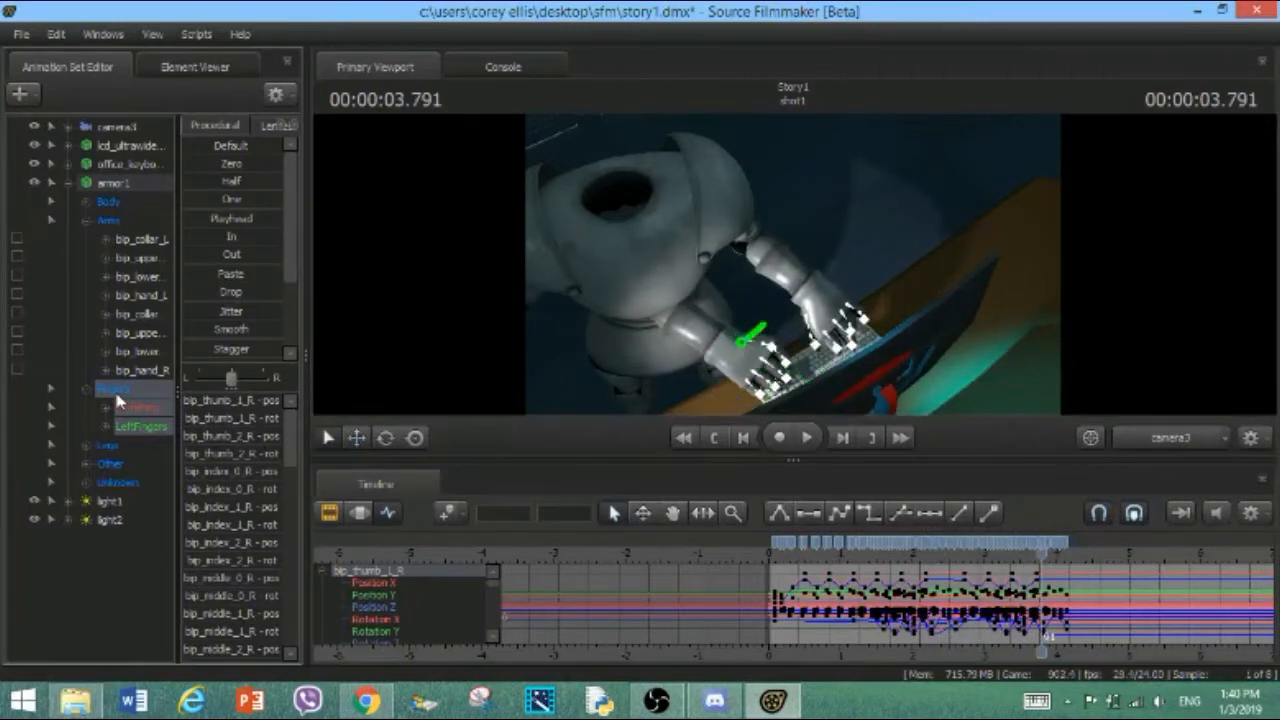
{"action": "left_click", "coordinate": [108, 186]}
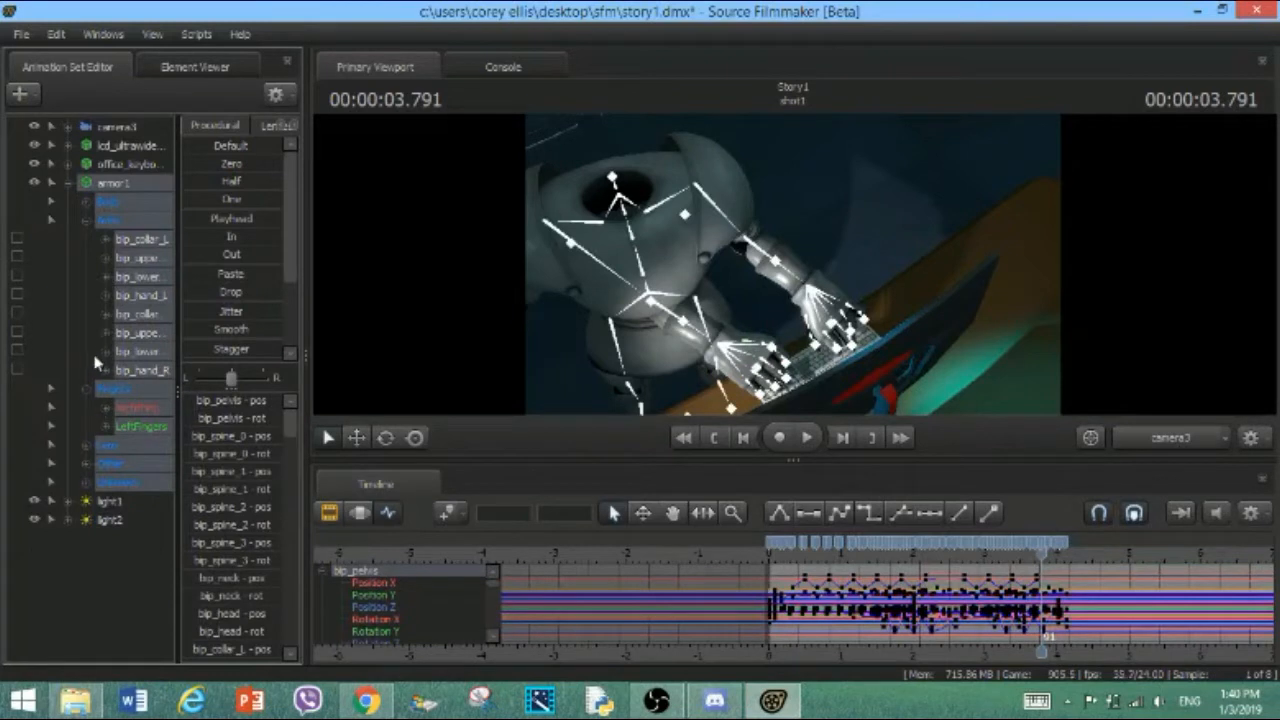
{"action": "left_click", "coordinate": [99, 222]}
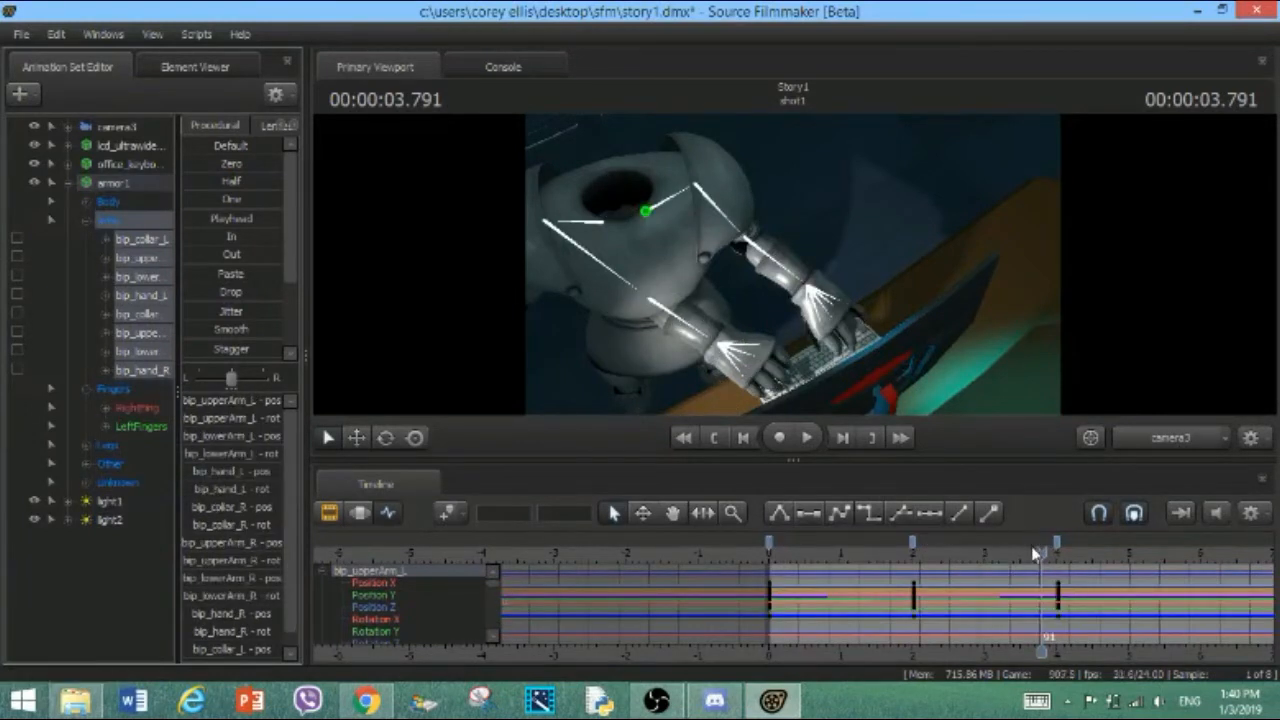
{"action": "left_click_drag", "start_coordinate": [1043, 552], "coordinate": [1057, 550]}
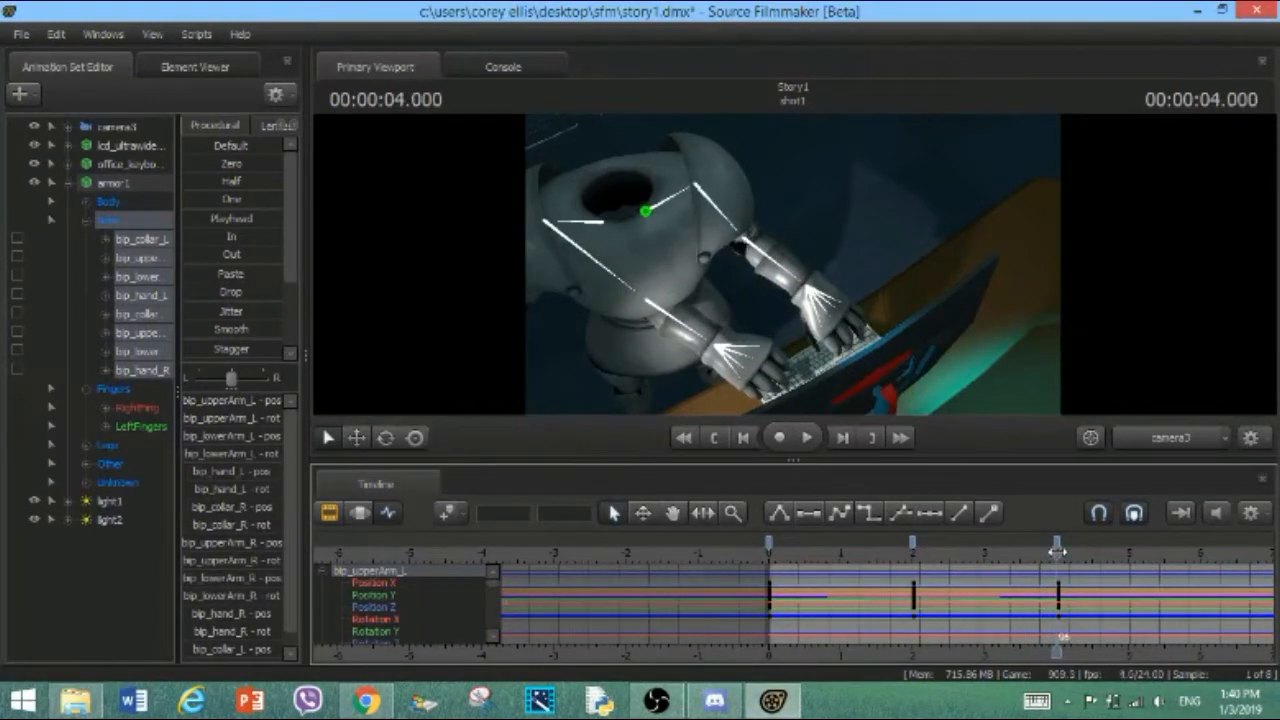
{"action": "key", "text": "ctrl"}
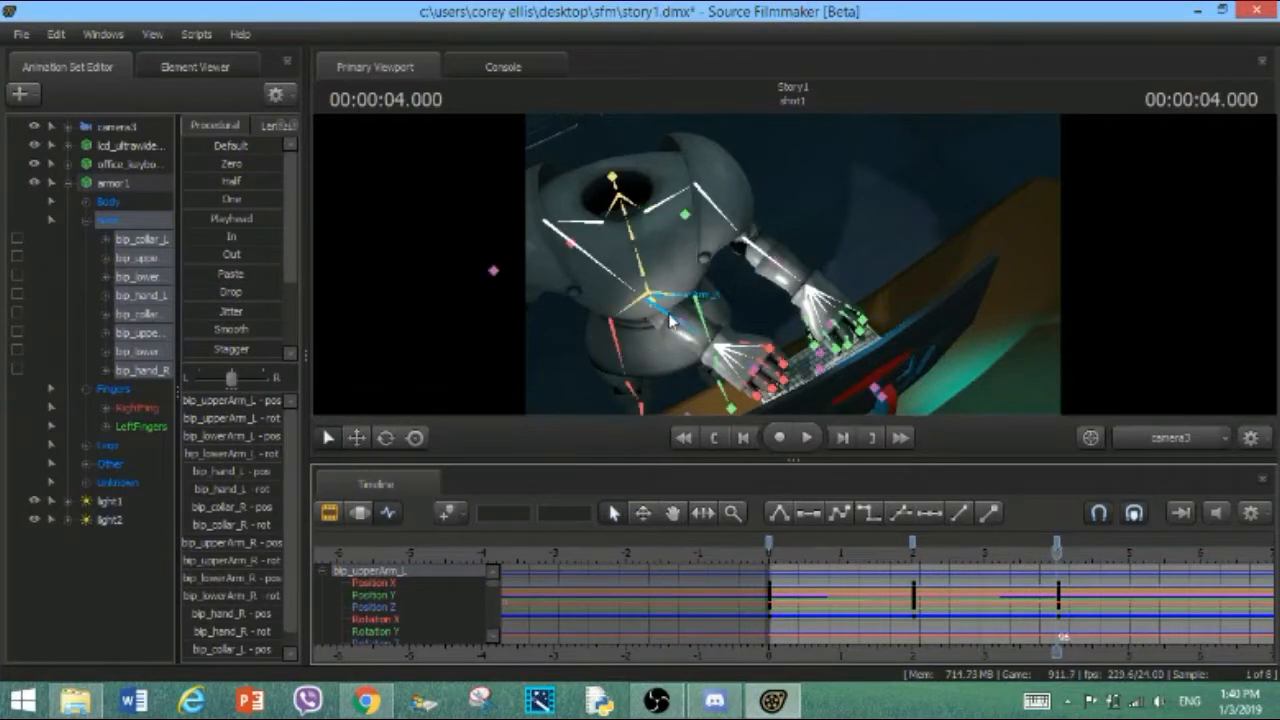
{"action": "left_click", "coordinate": [670, 320], "text": "ctrl"}
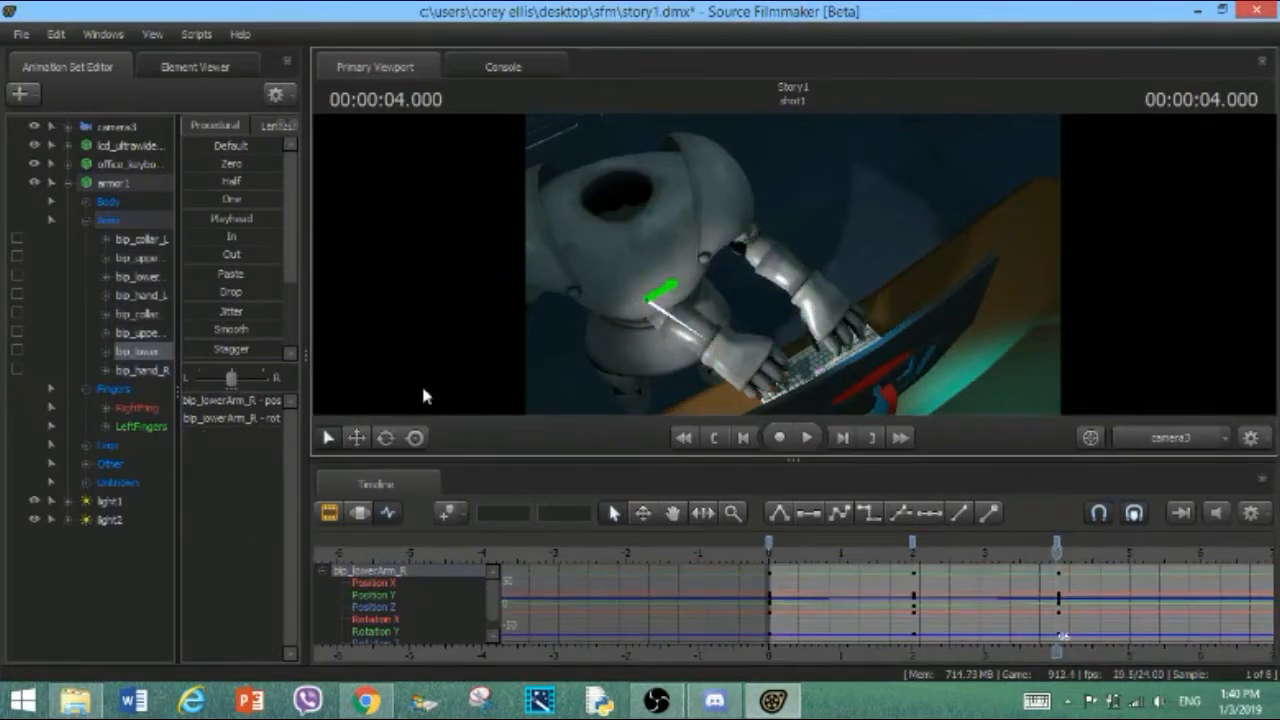
{"action": "left_click", "coordinate": [356, 437]}
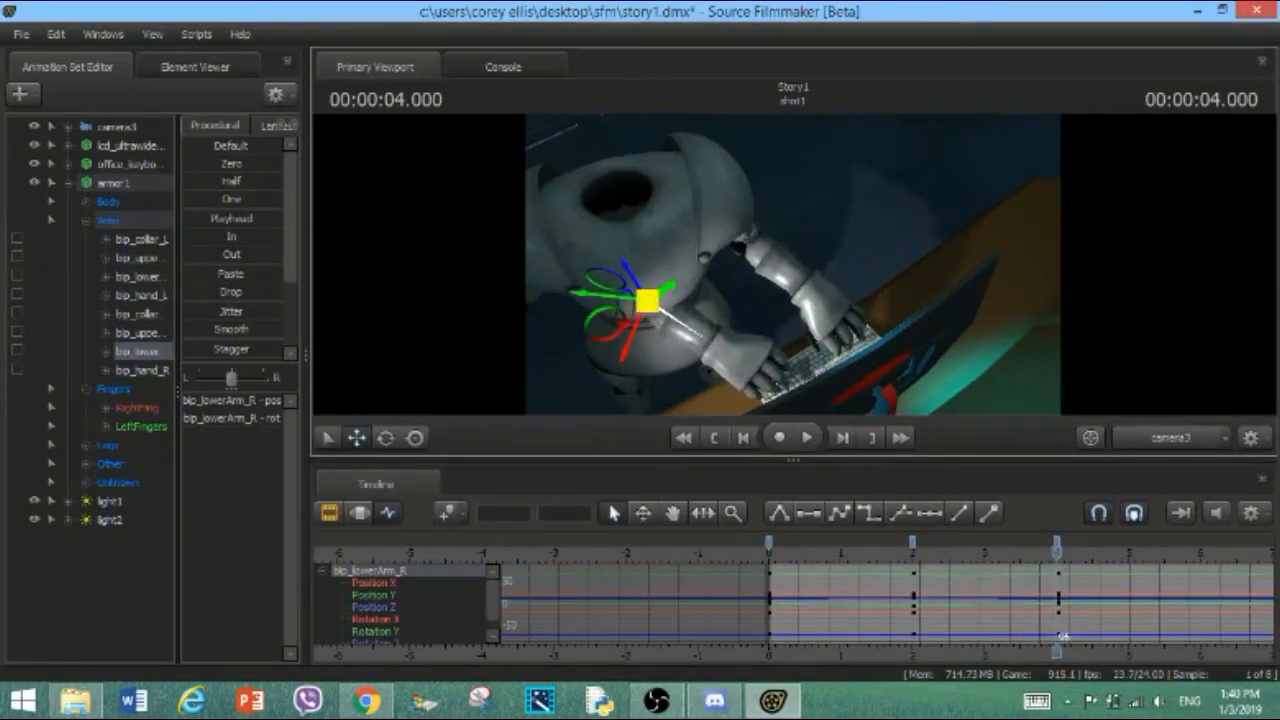
{"action": "mouse_move", "coordinate": [647, 300]}
{"action": "left_mouse_down"}
{"action": "mouse_move", "coordinate": [664, 280]}
{"action": "mouse_move", "coordinate": [660, 295]}
{"action": "mouse_move", "coordinate": [640, 290]}
{"action": "mouse_move", "coordinate": [673, 299]}
{"action": "mouse_move", "coordinate": [662, 291]}
{"action": "left_mouse_up"}
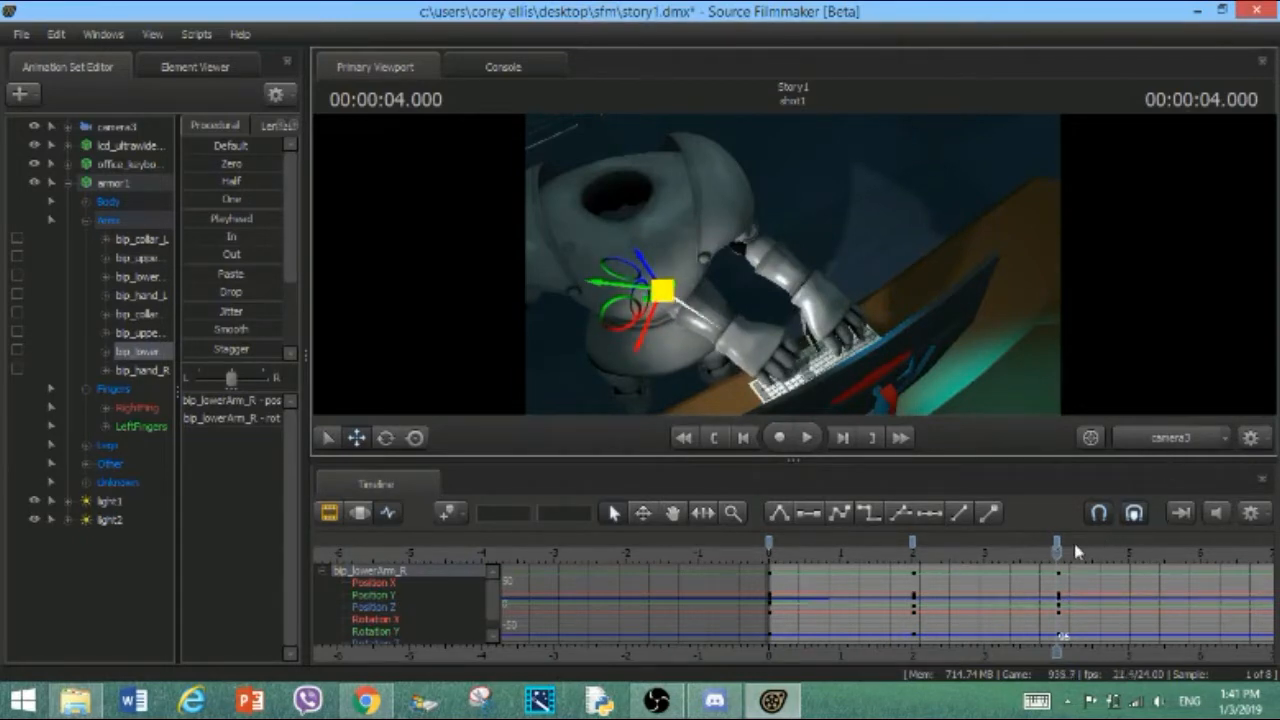
Reframe camera3 at 0 seconds as a low close-up of the keyboard and both hands, facing the monitor
{"action": "left_click_drag", "start_coordinate": [1057, 548], "coordinate": [1047, 551]}
{"action": "left_click_drag", "start_coordinate": [1024, 551], "coordinate": [768, 543]}
{"action": "left_click", "coordinate": [96, 128]}
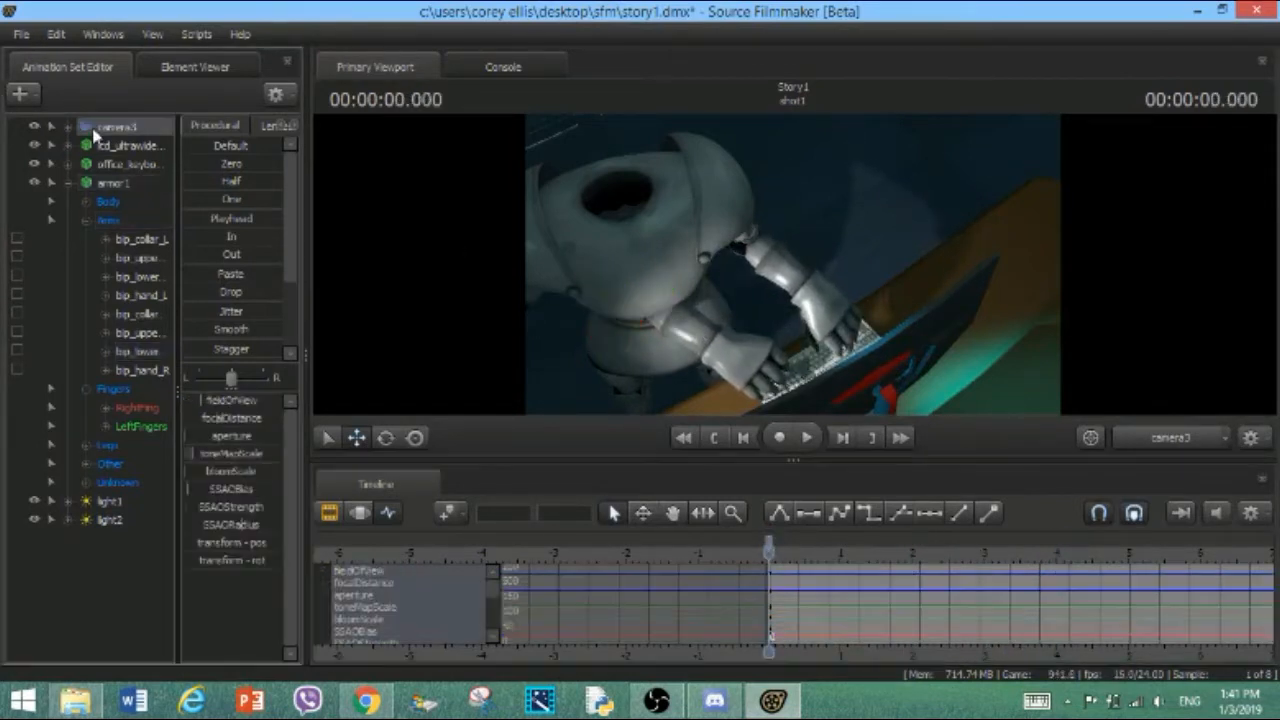
{"action": "left_click", "coordinate": [771, 554]}
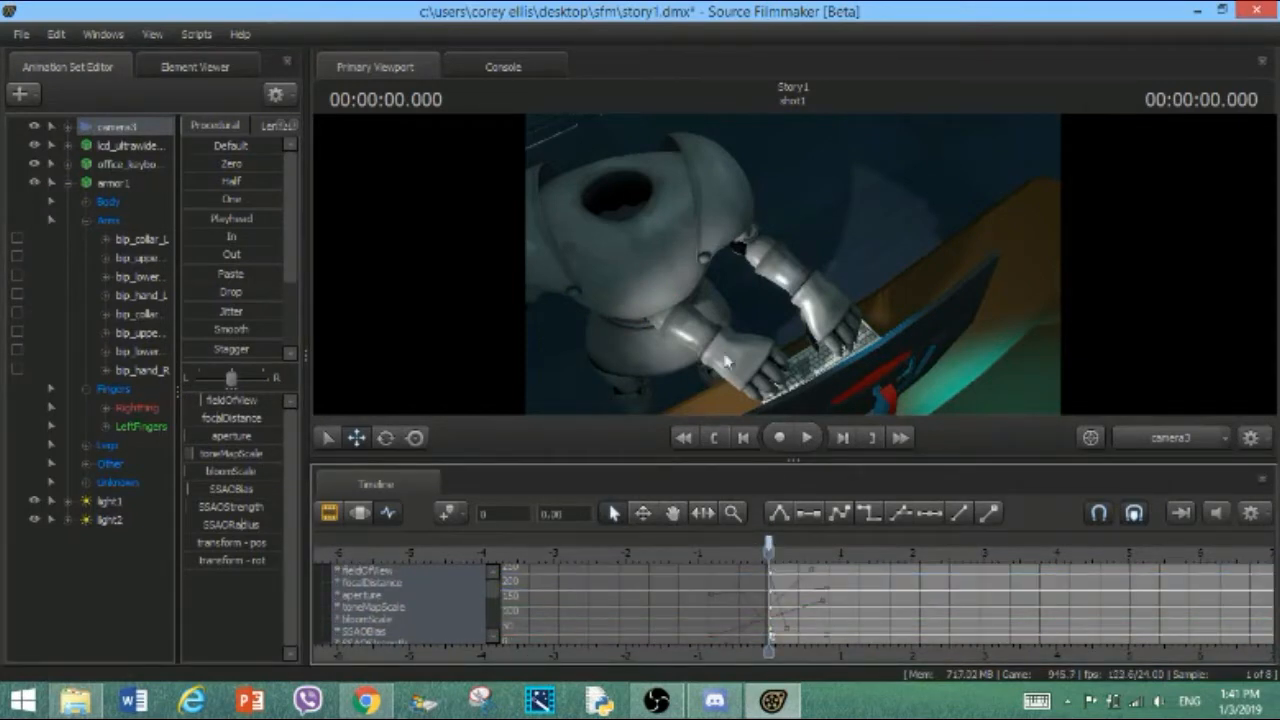
{"action": "left_click_drag", "start_coordinate": [793, 264], "coordinate": [810, 304]}
{"action": "key", "text": "w"}
{"action": "left_click_drag", "start_coordinate": [847, 433], "coordinate": [793, 264]}
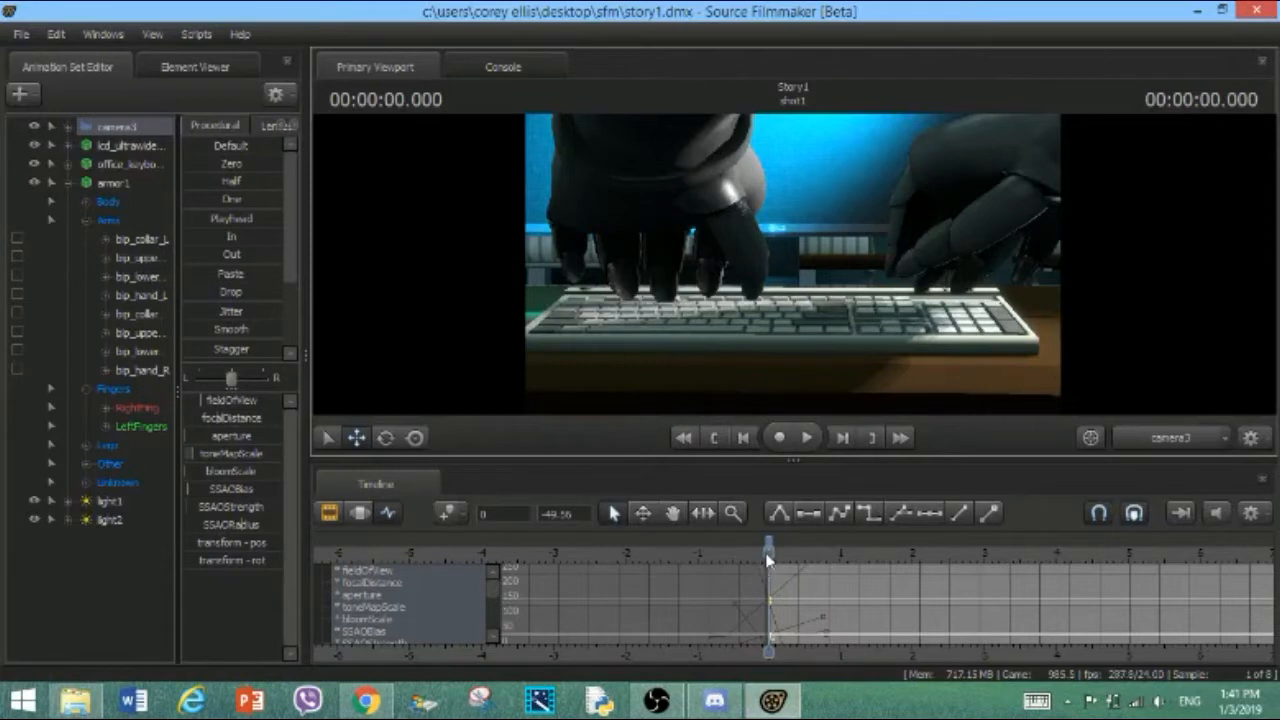
Play back the shot to review the typing and arm motion from camera3, then return the playhead near the start
{"action": "left_click", "coordinate": [810, 438]}
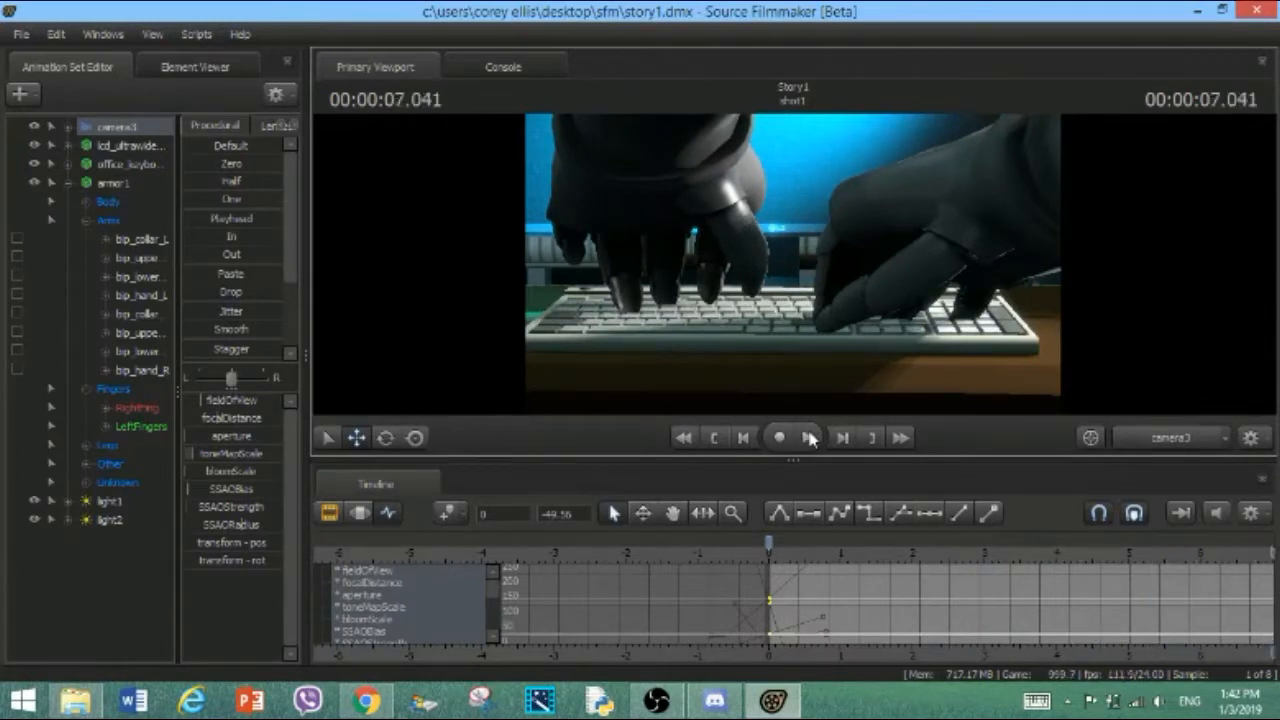
{"action": "left_click", "coordinate": [810, 439]}
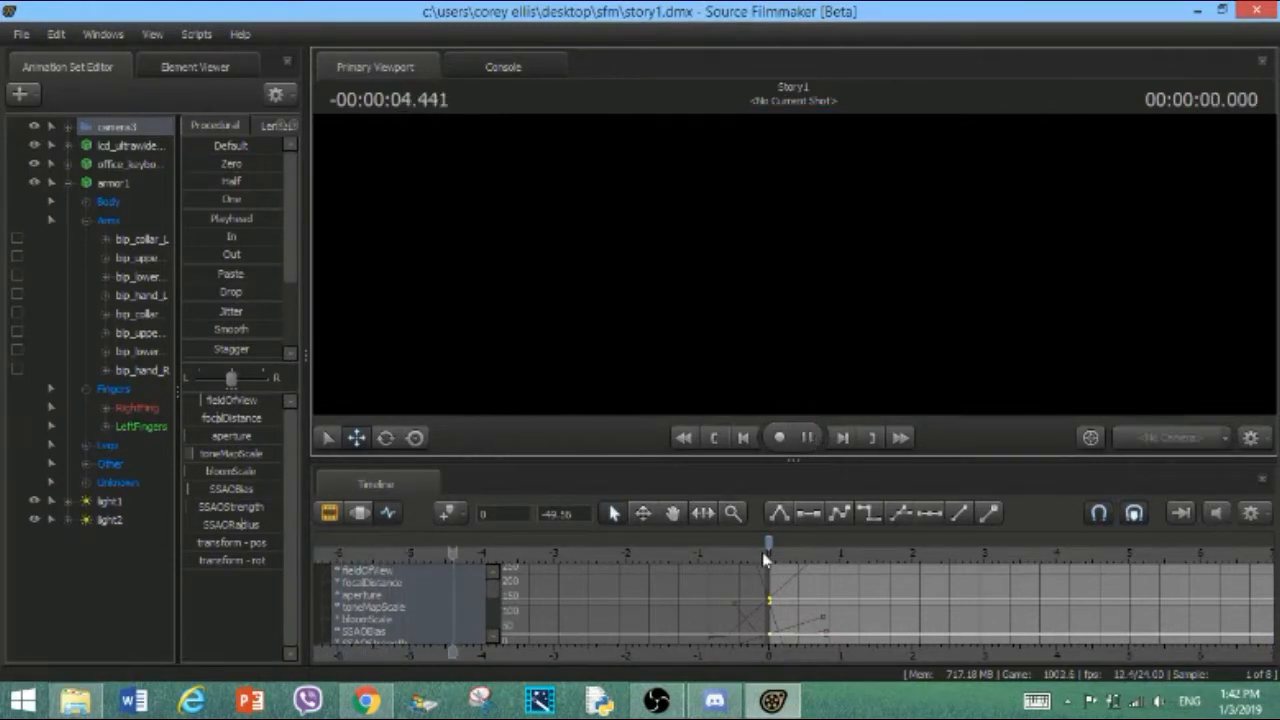
{"action": "left_click", "coordinate": [764, 553]}
{"action": "scroll", "coordinate": [793, 554], "scroll_direction": "down", "scroll_amount": 3}
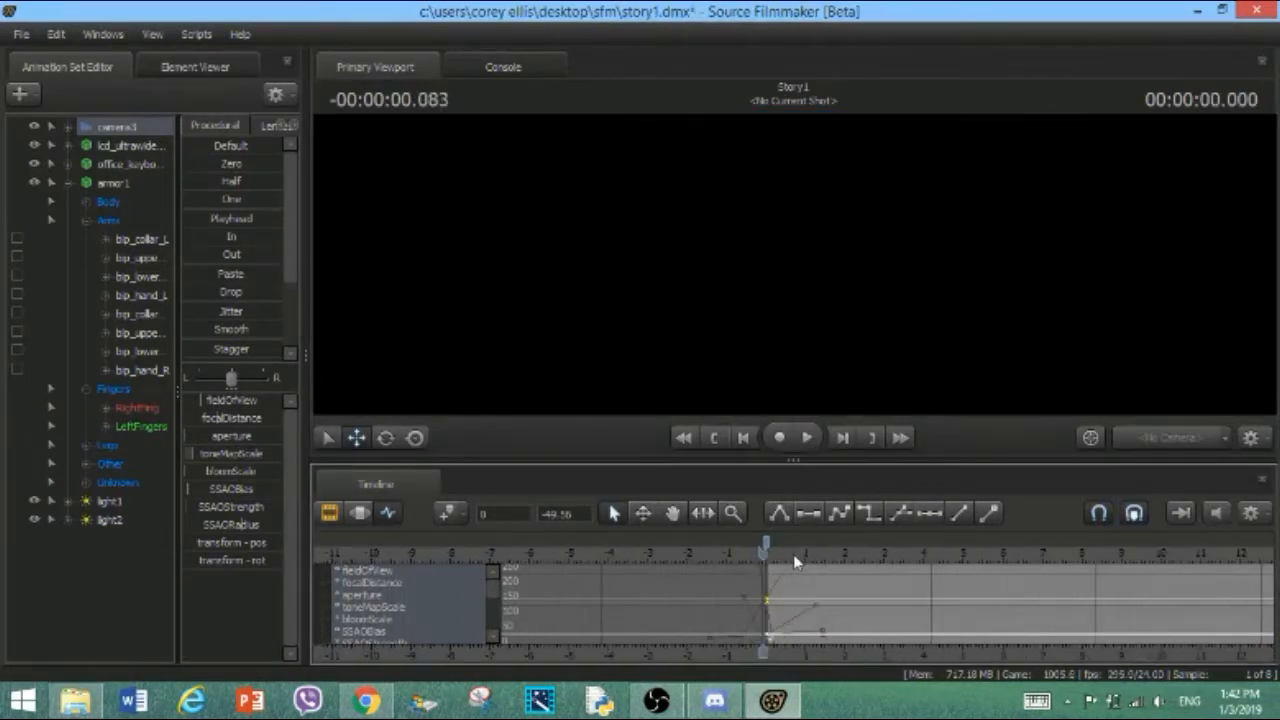
{"action": "left_click", "coordinate": [810, 439]}
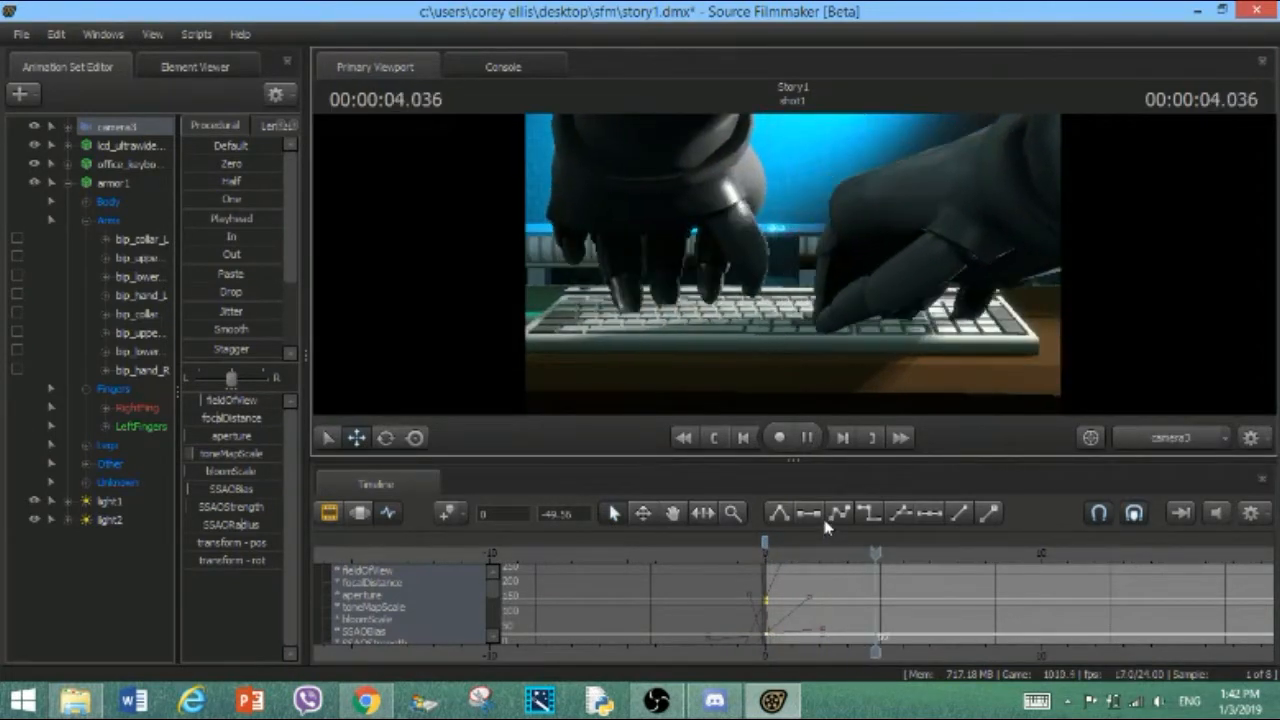
{"action": "left_click", "coordinate": [807, 437]}
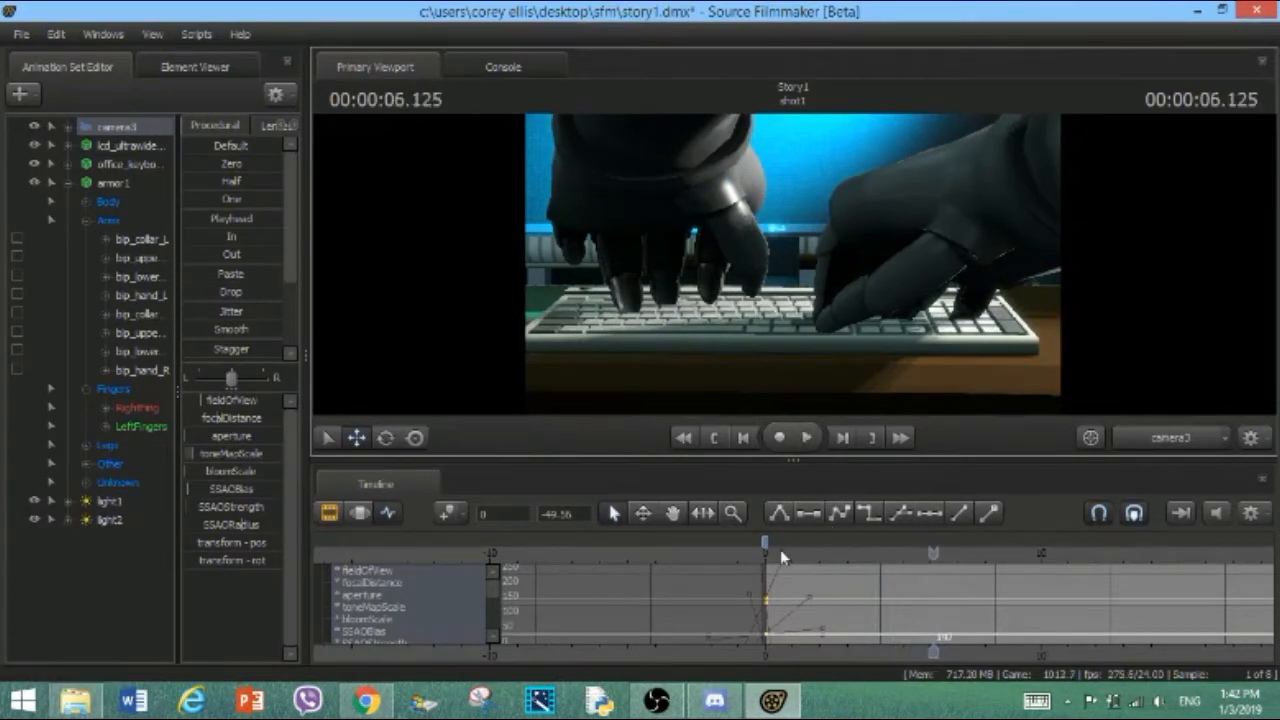
{"action": "left_click", "coordinate": [766, 552]}
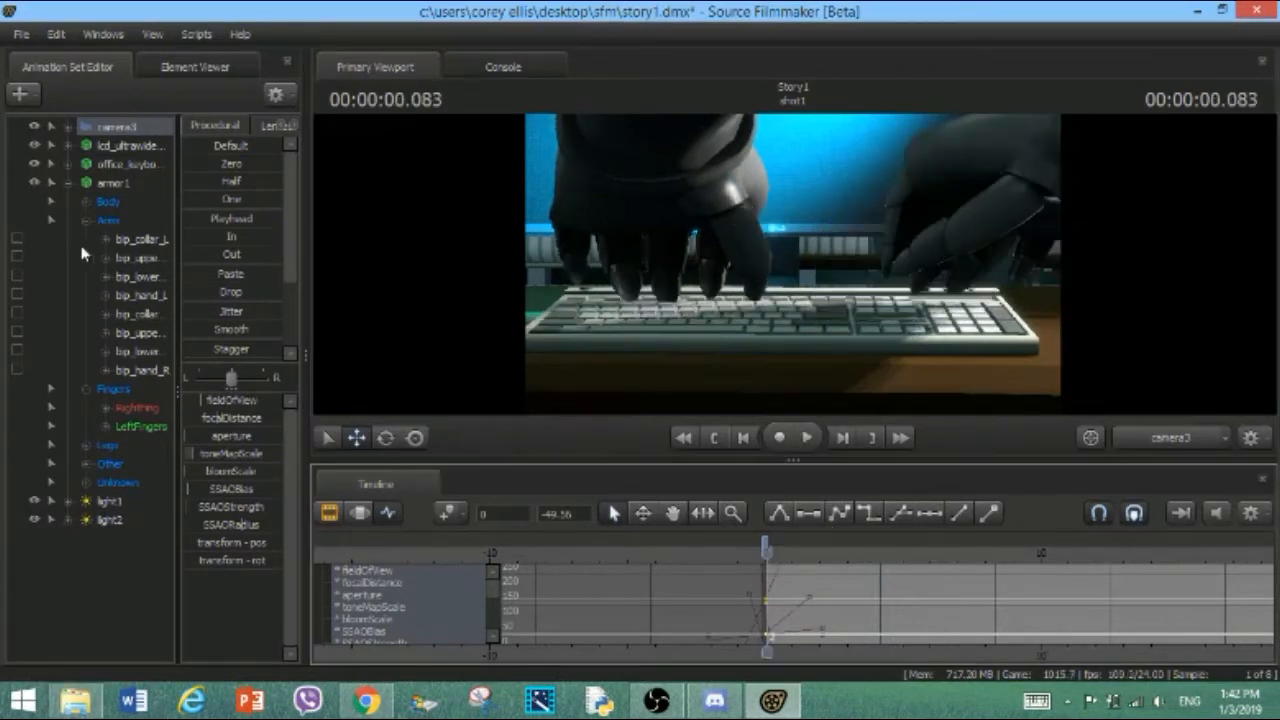
Copy all of the robot's finger keyframes and paste them at 4.333 seconds
{"action": "left_click", "coordinate": [120, 391]}
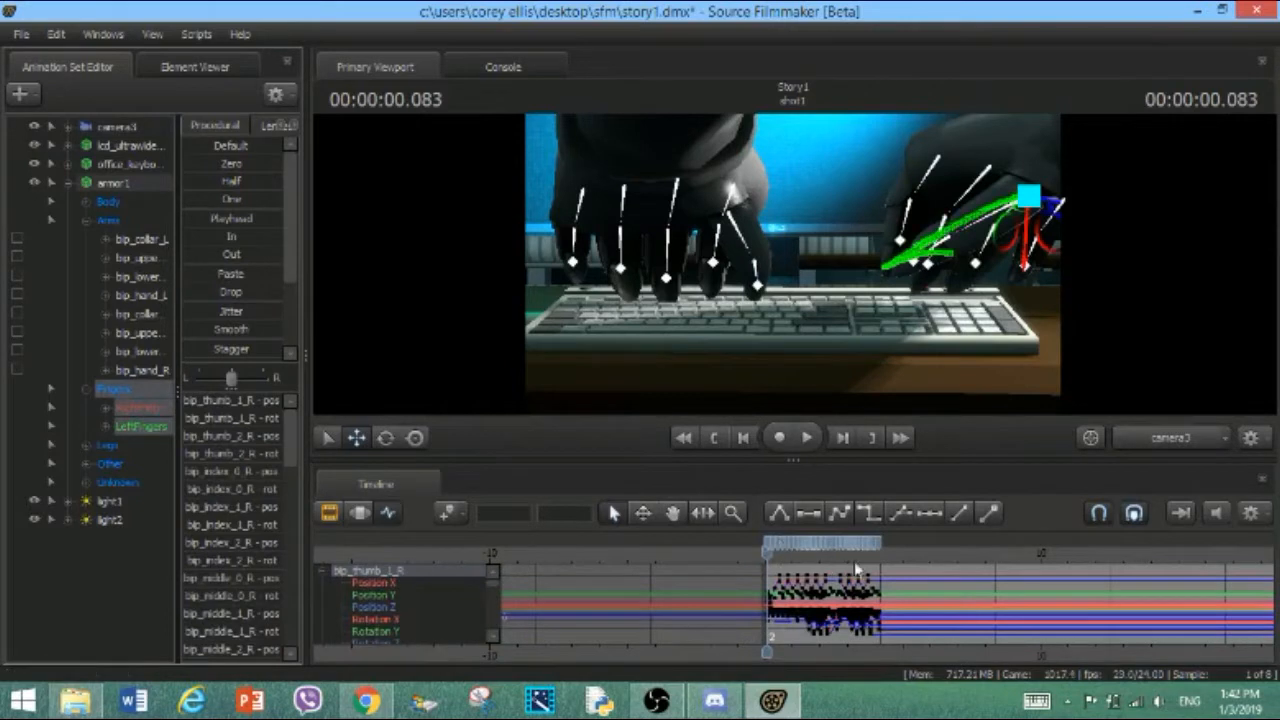
{"action": "left_click_drag", "start_coordinate": [905, 545], "coordinate": [769, 543]}
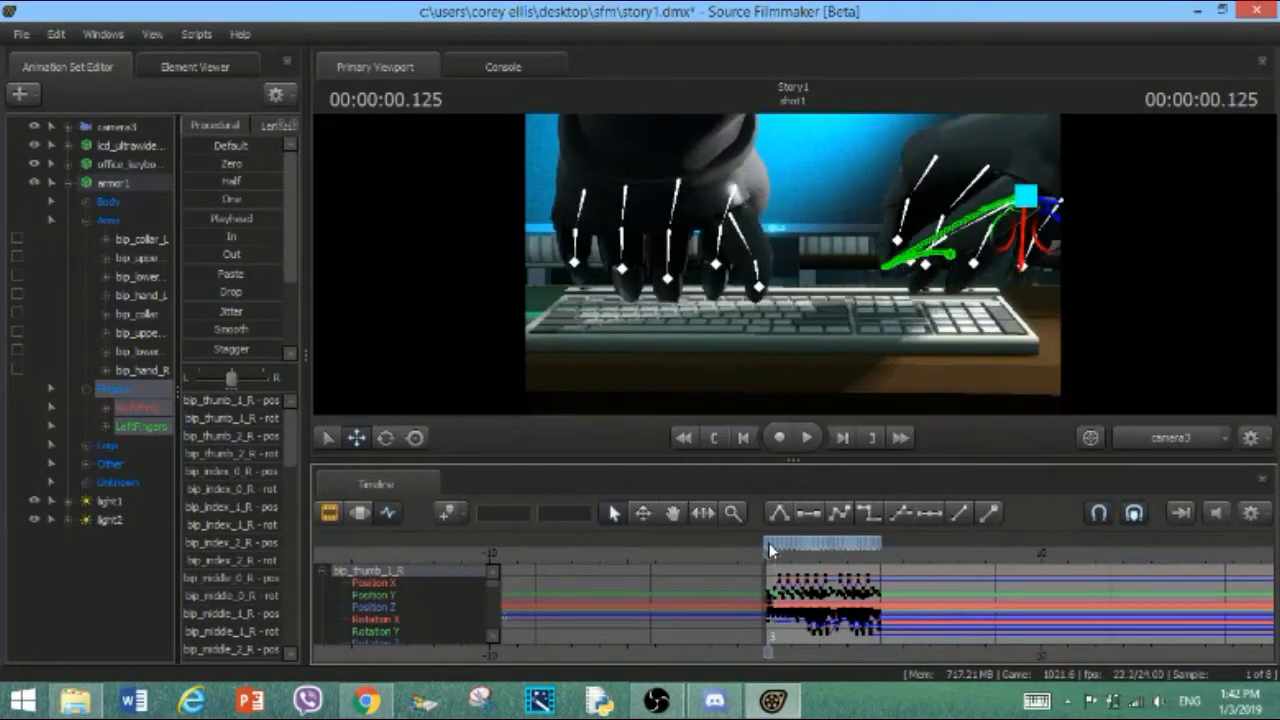
{"action": "right_click", "coordinate": [769, 543]}
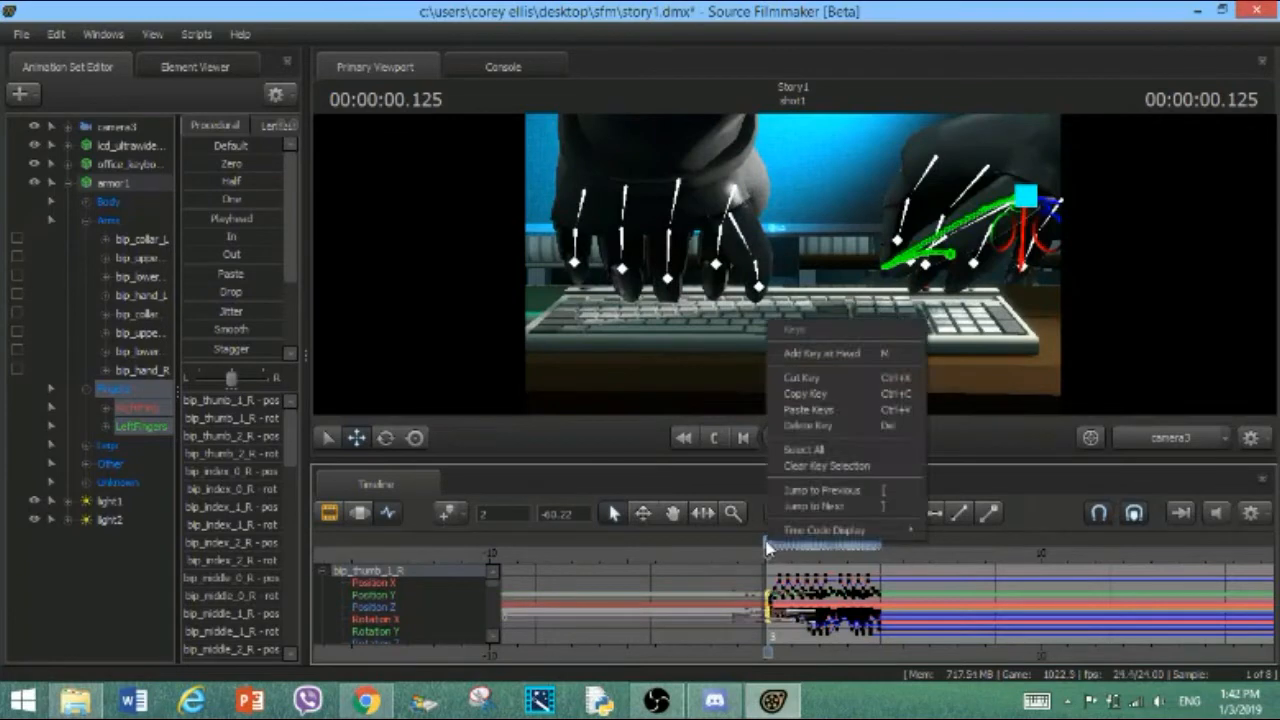
{"action": "left_click", "coordinate": [805, 451]}
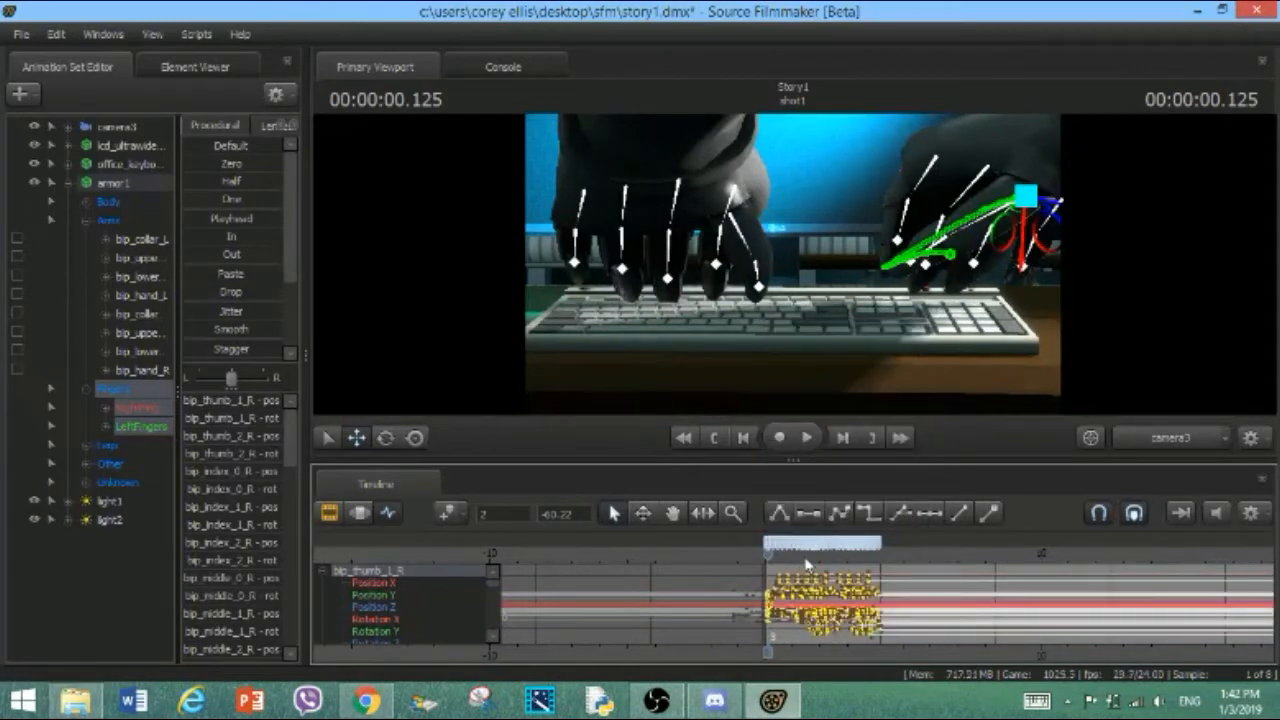
{"action": "left_click_drag", "start_coordinate": [808, 551], "coordinate": [884, 560]}
{"action": "key", "text": "ctrl+v"}
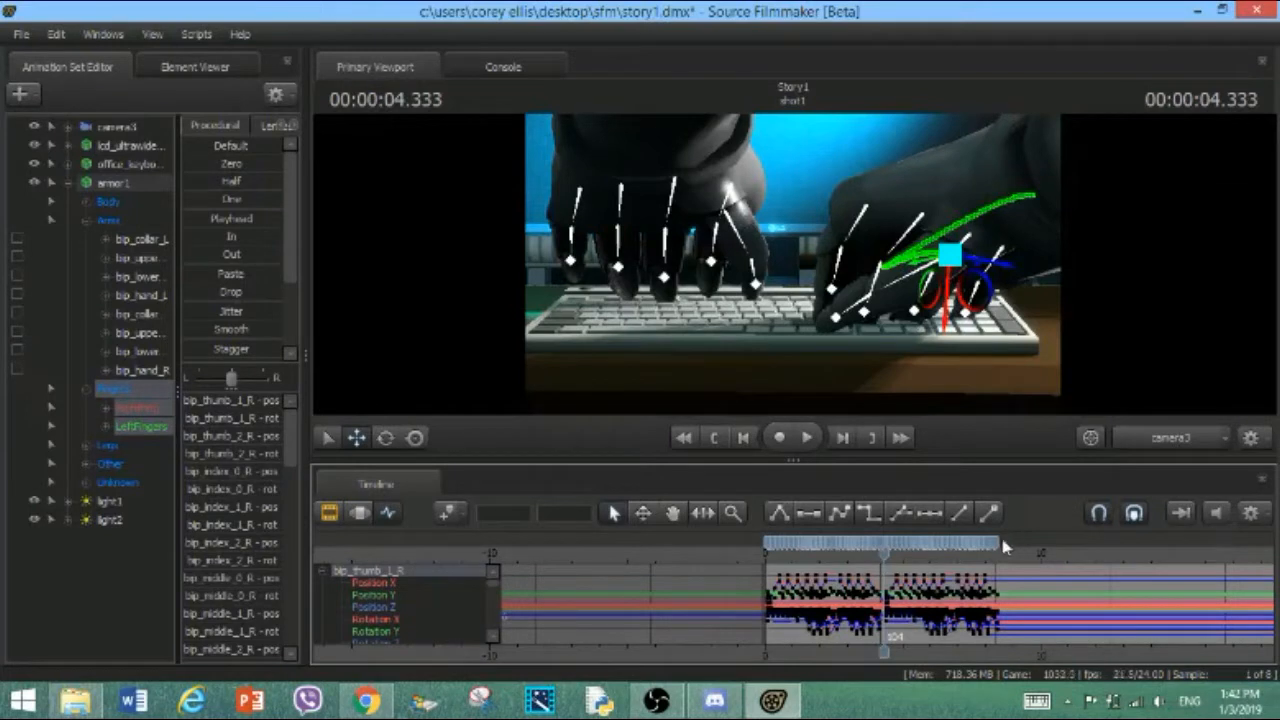
Copy the whole extended set of finger keyframes and paste it again at 8.583 seconds
{"action": "right_click", "coordinate": [933, 540]}
{"action": "left_click", "coordinate": [980, 452]}
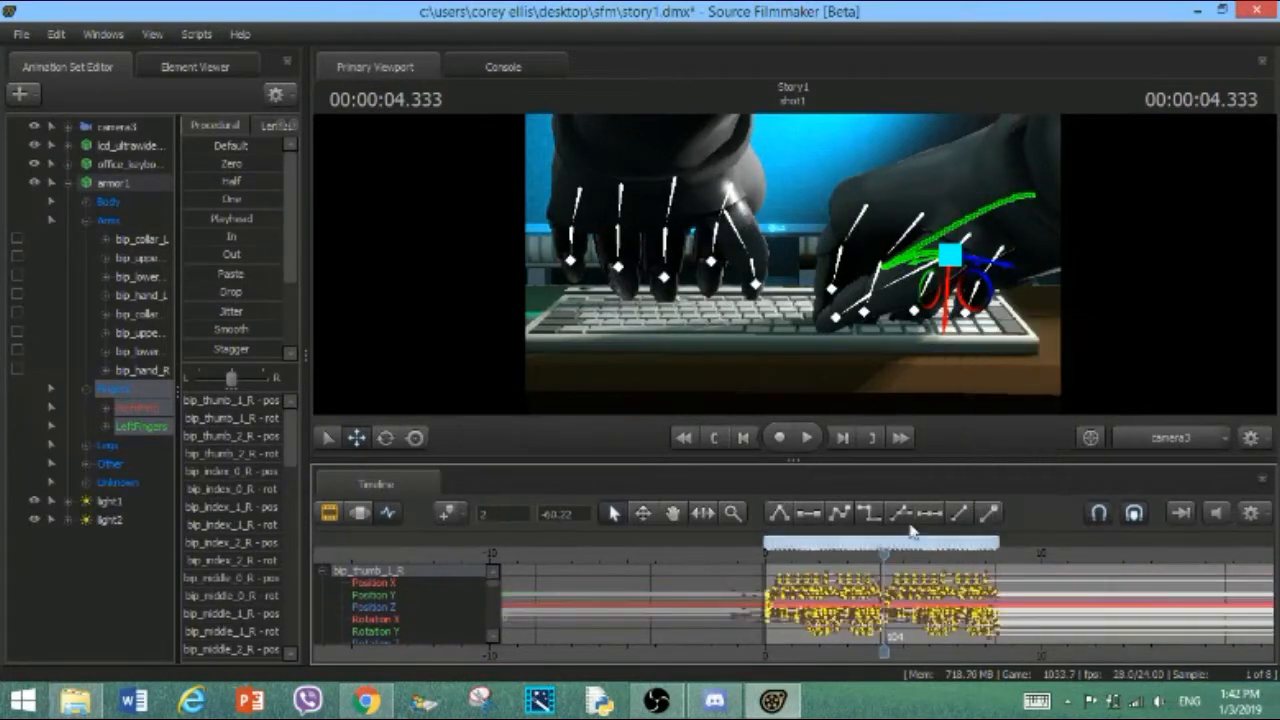
{"action": "left_click_drag", "start_coordinate": [884, 552], "coordinate": [1001, 554]}
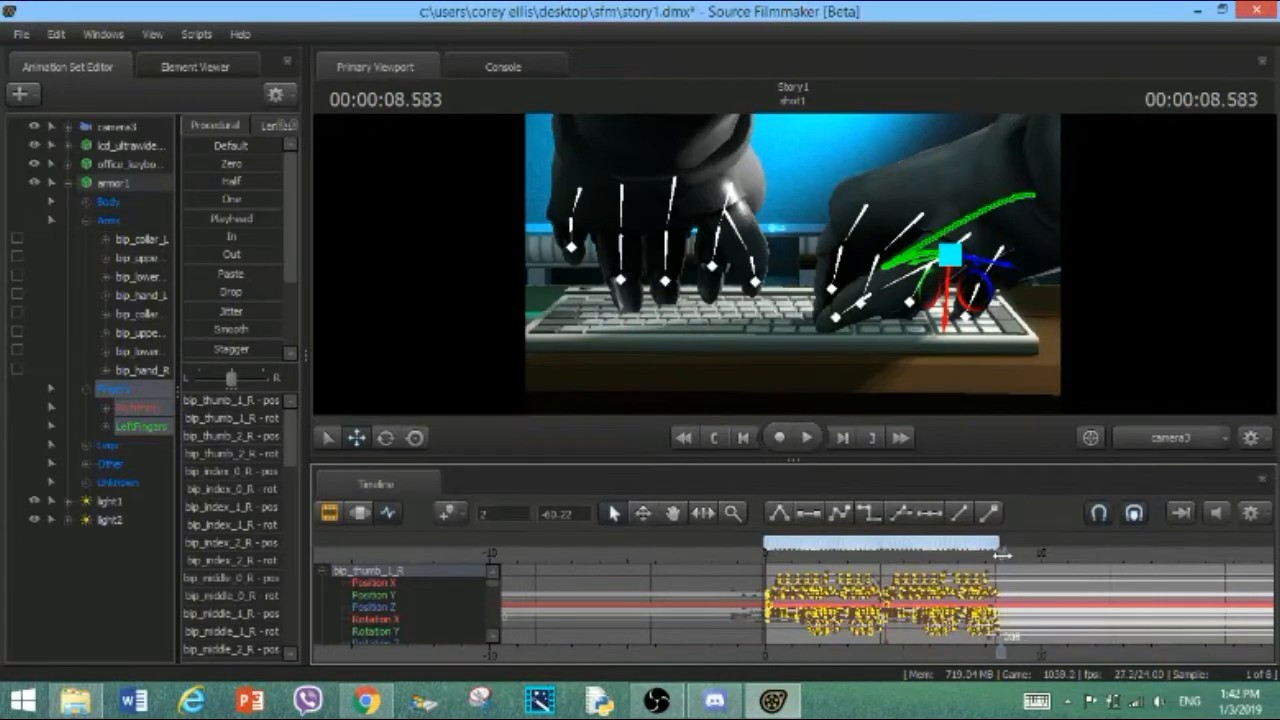
{"action": "key", "text": "ctrl+c"}
{"action": "key", "text": "ctrl+v"}
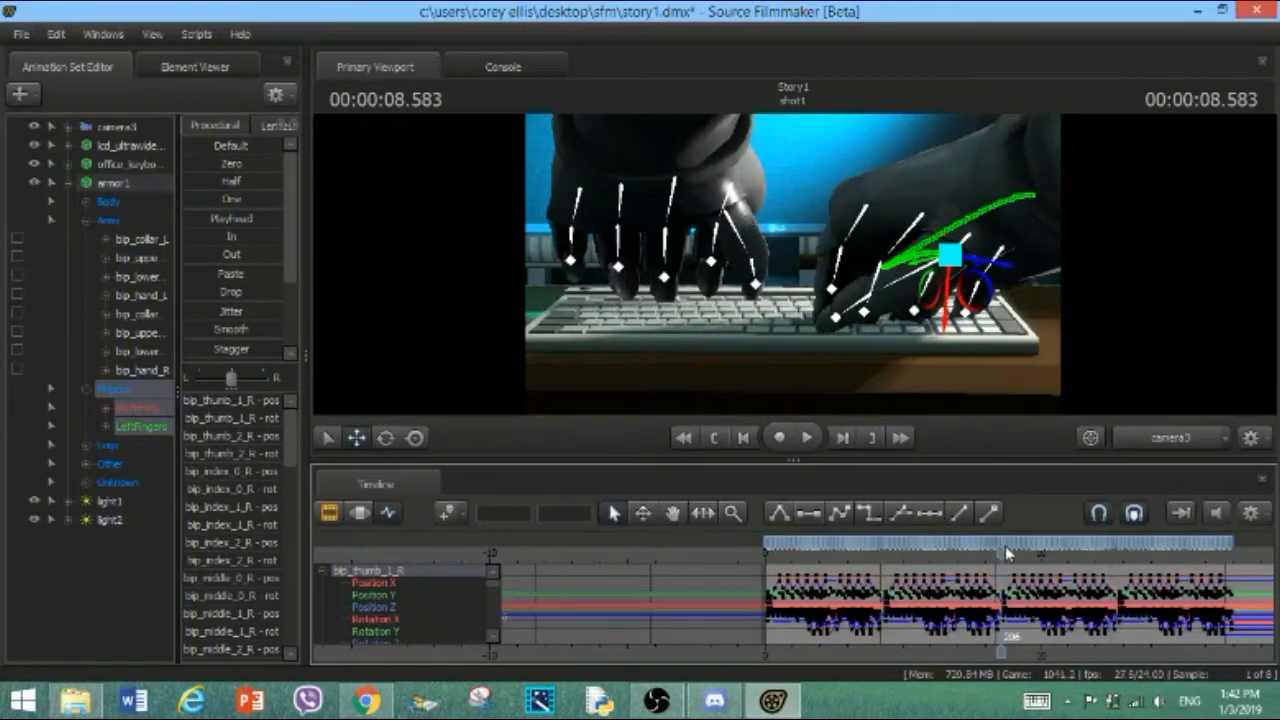
Go to the arm keyframes at 2 seconds and select the robot's right lower arm bone
{"action": "mouse_move", "coordinate": [1003, 550]}
{"action": "left_mouse_down"}
{"action": "mouse_move", "coordinate": [817, 552]}
{"action": "mouse_move", "coordinate": [1001, 549]}
{"action": "left_mouse_up"}
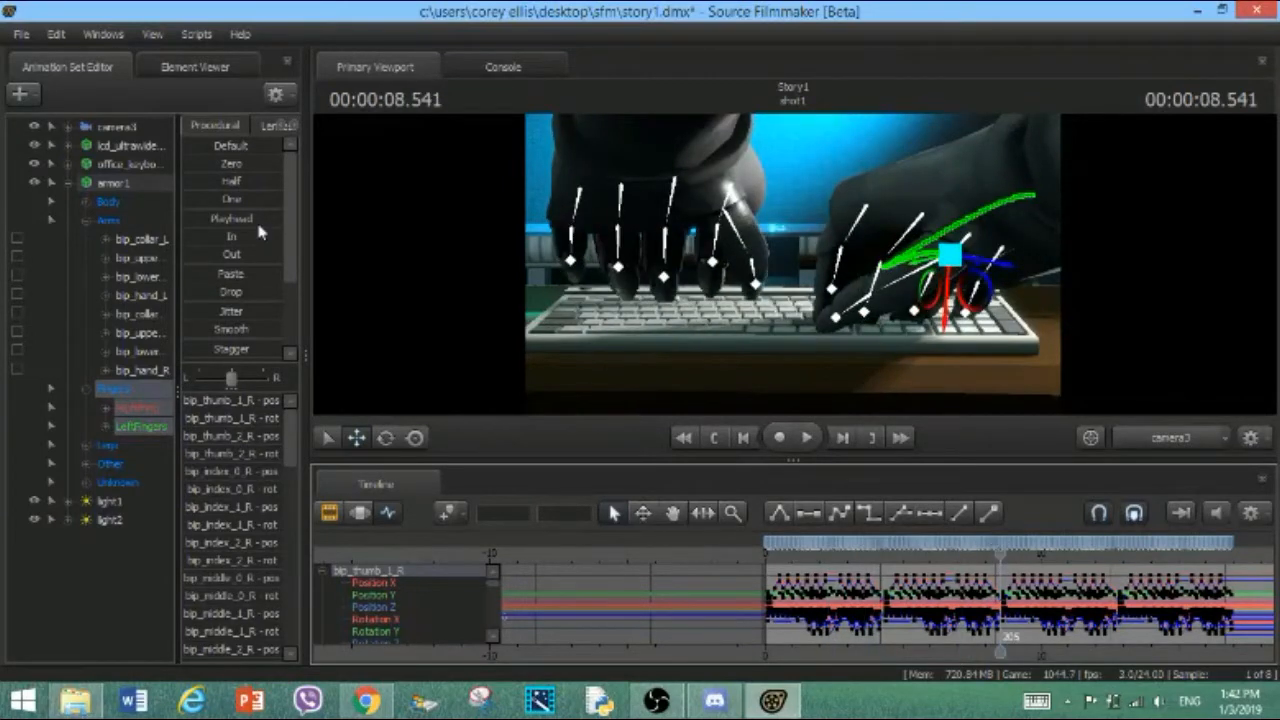
{"action": "left_click", "coordinate": [109, 222]}
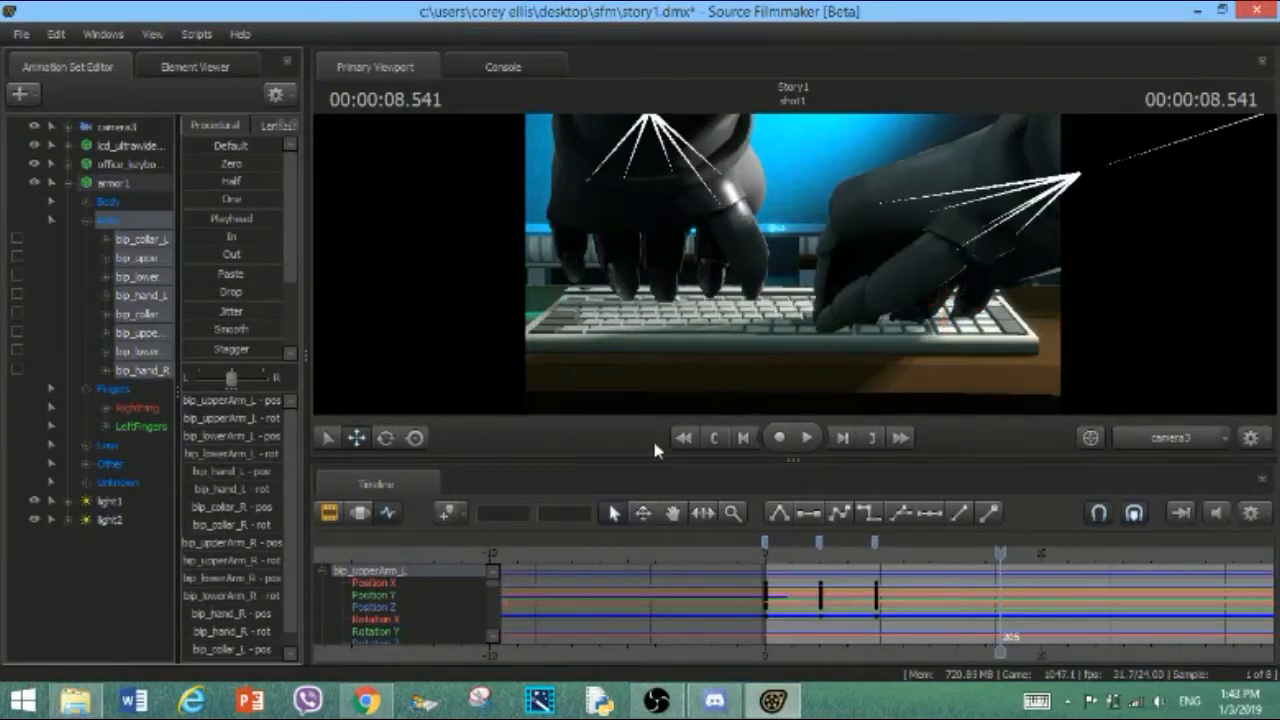
{"action": "left_click", "coordinate": [763, 544]}
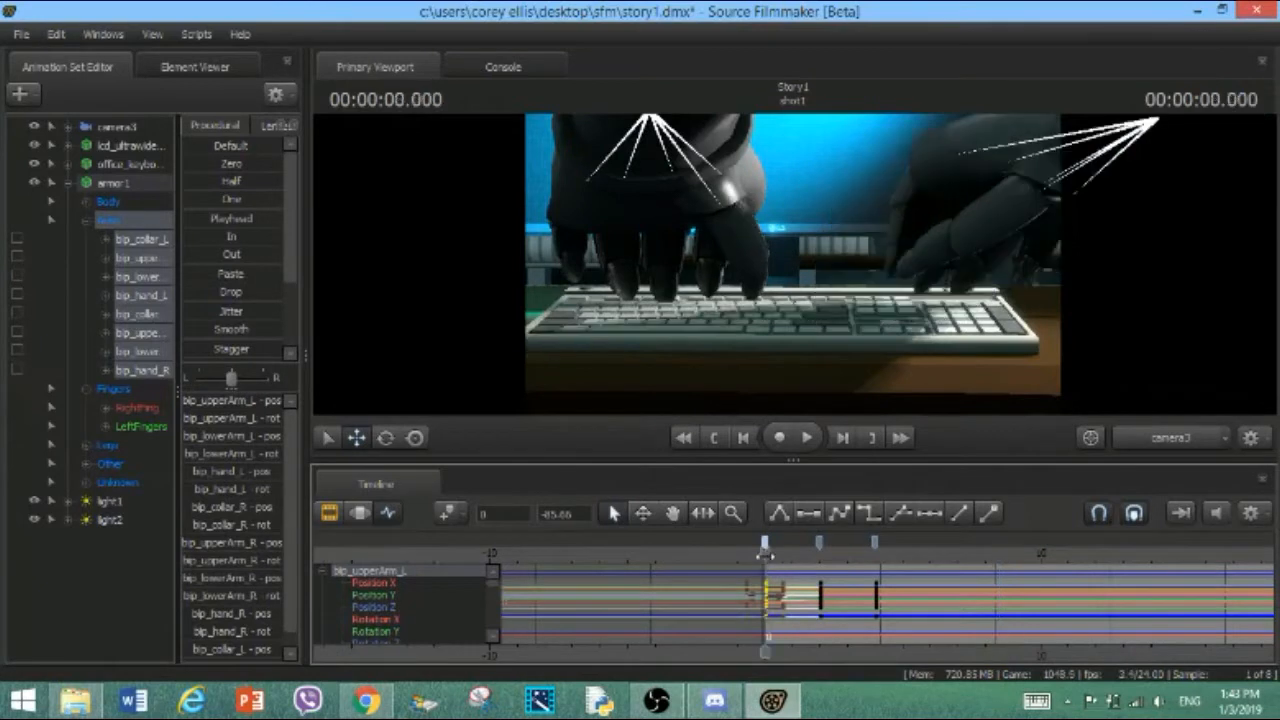
{"action": "left_click_drag", "start_coordinate": [765, 549], "coordinate": [817, 551]}
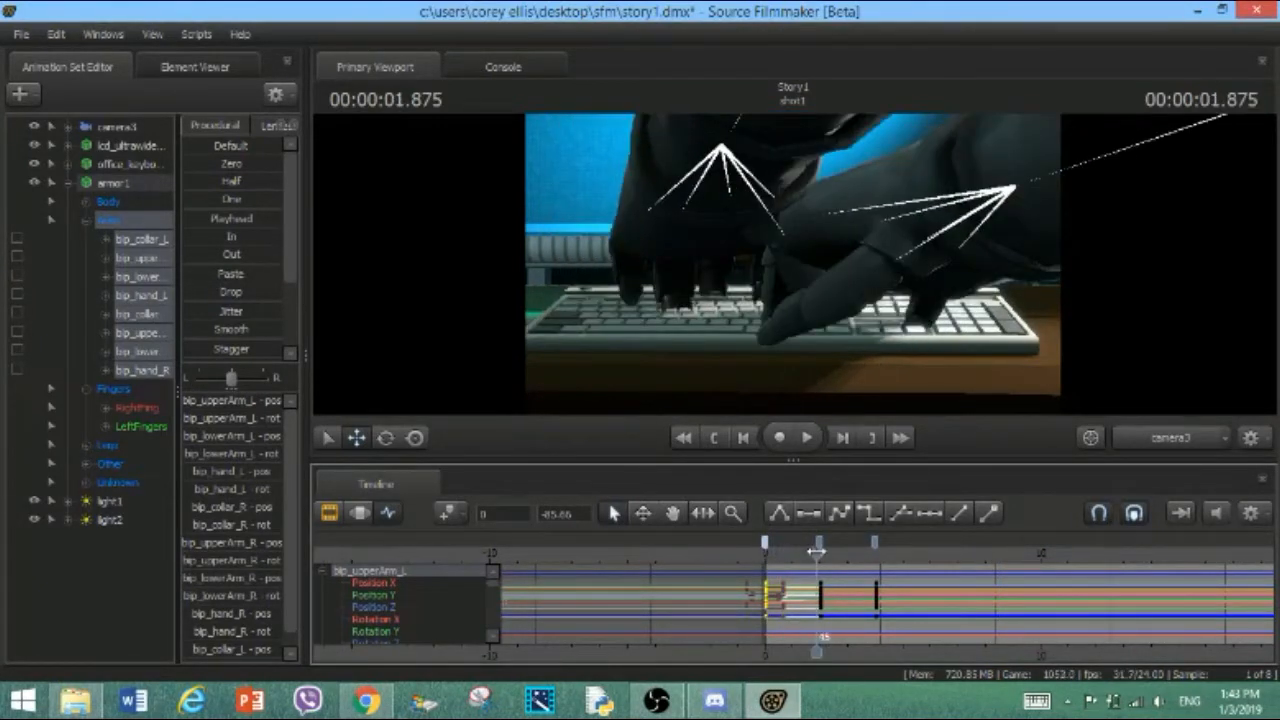
{"action": "key", "text": "Right"}
{"action": "key", "text": "Right"}
{"action": "key", "text": "Right"}
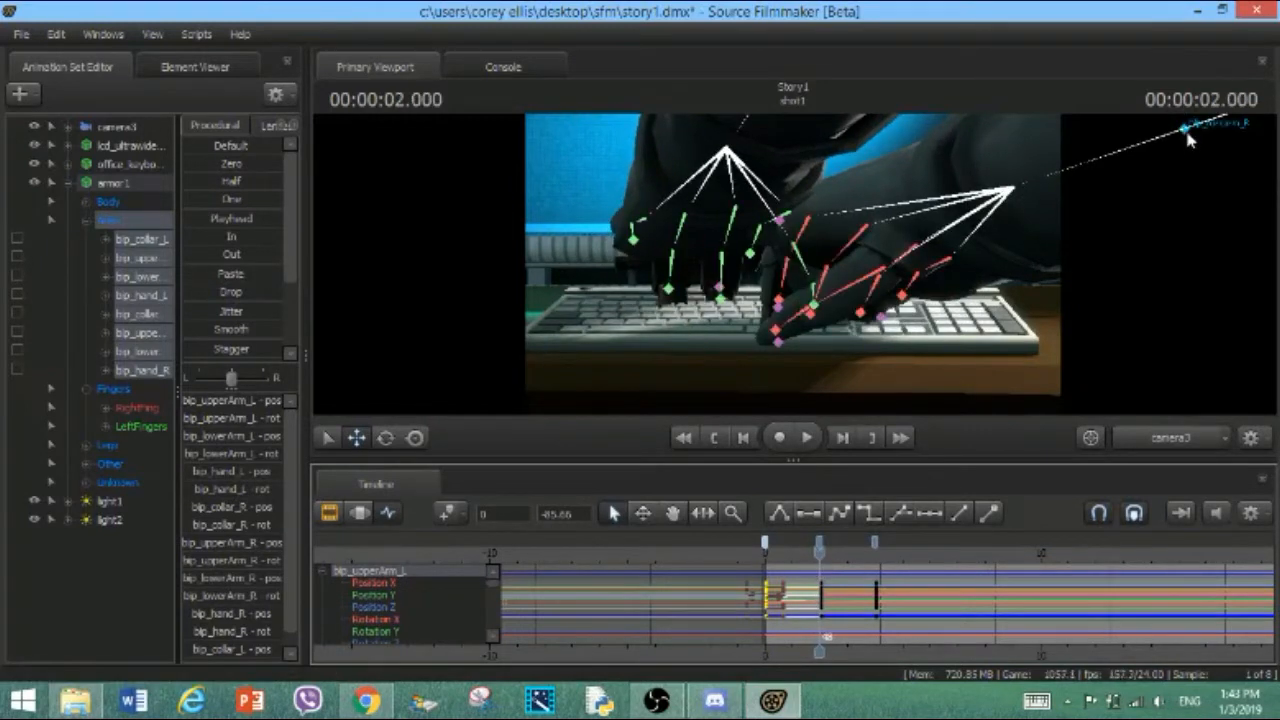
{"action": "left_click", "coordinate": [1200, 123]}
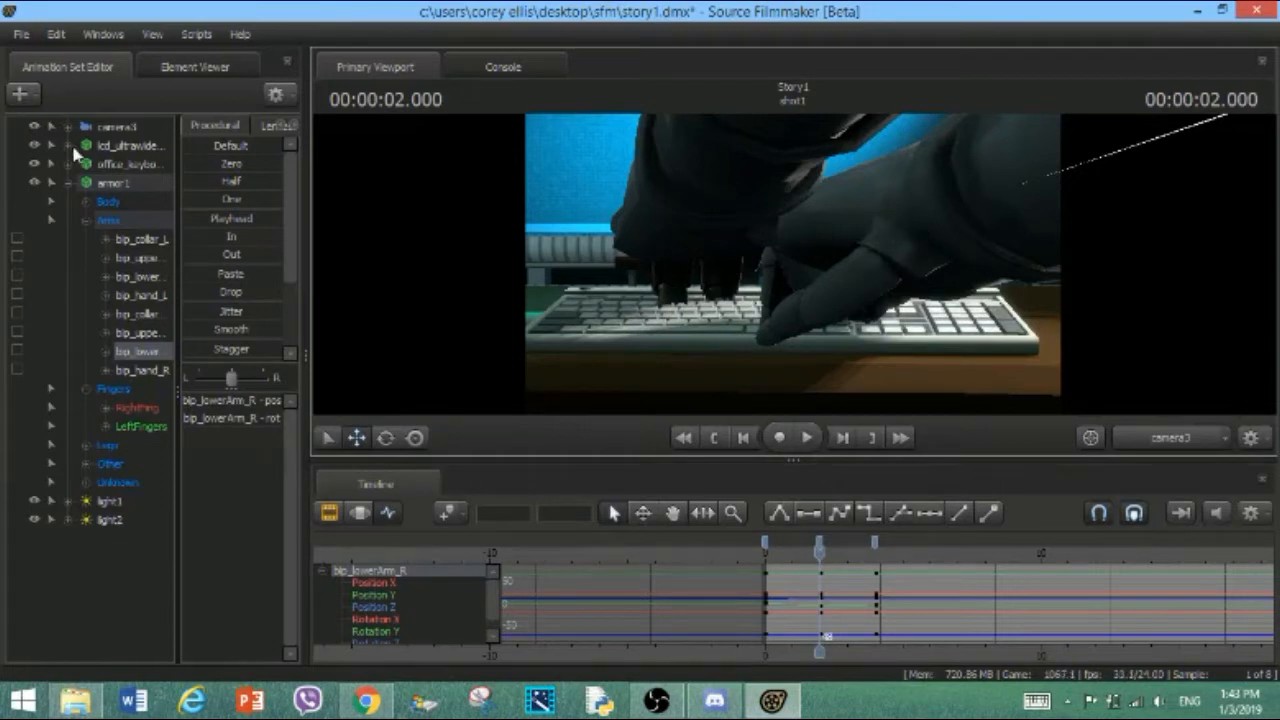
Pull camera3 back at 2 seconds to show the robot's arms and back in front of the monitor
{"action": "left_click", "coordinate": [117, 128]}
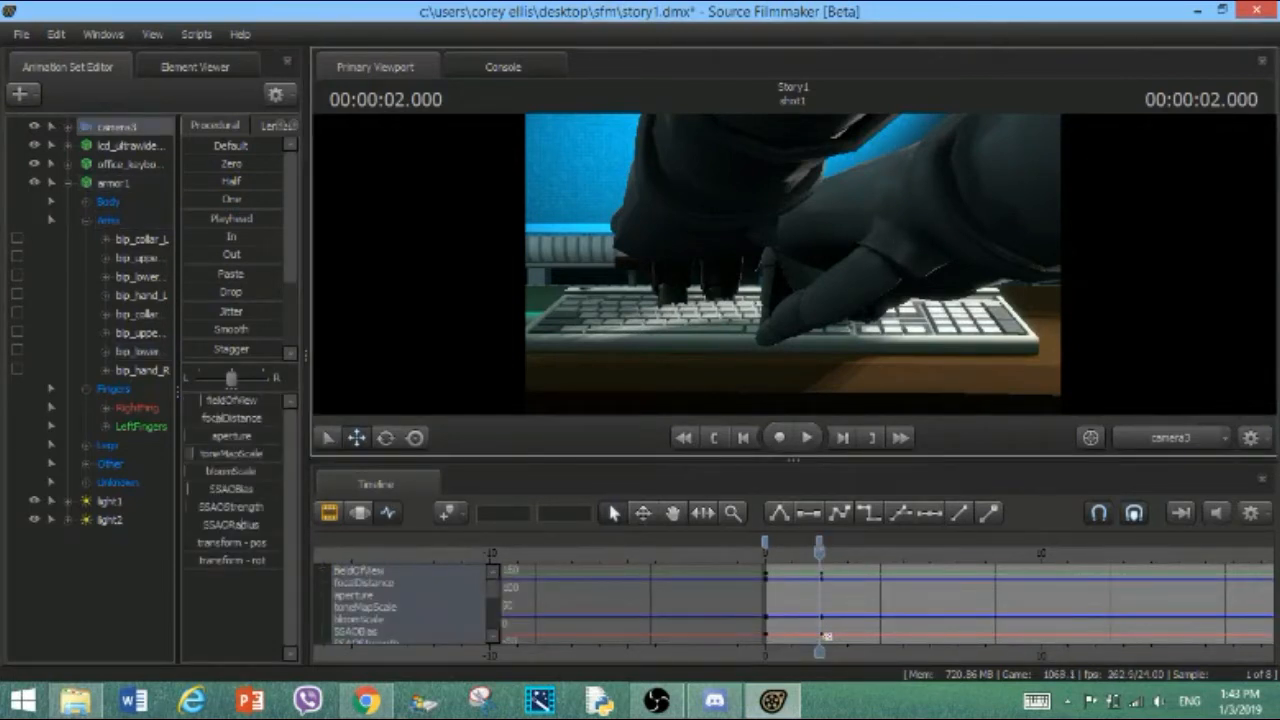
{"action": "left_click_drag", "start_coordinate": [793, 263], "coordinate": [865, 228]}
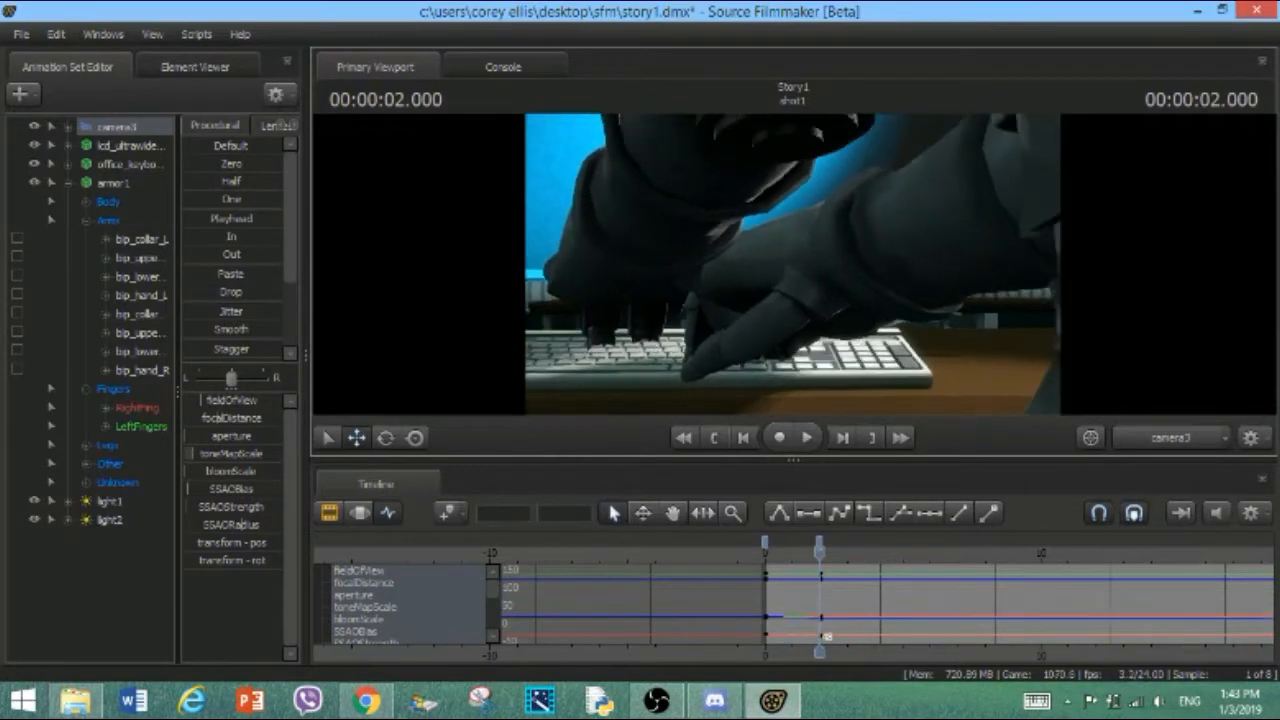
{"action": "key", "text": "s"}
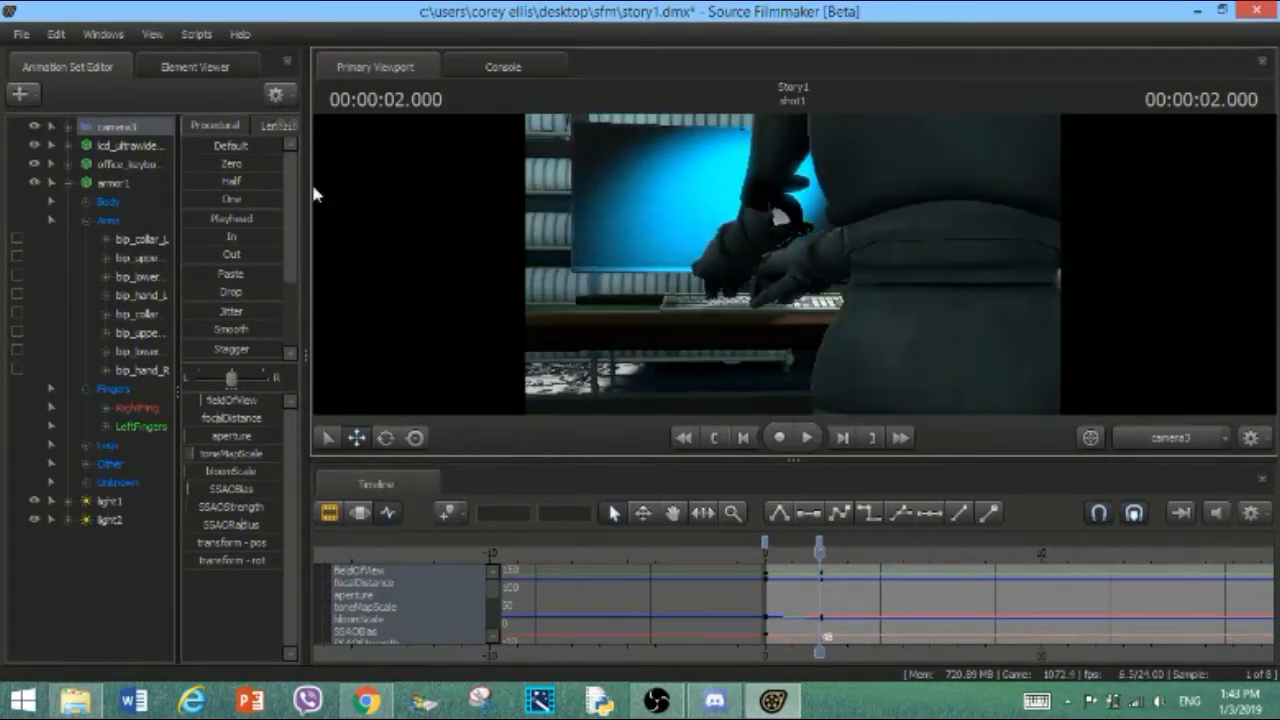
Raise the robot's right lower arm and move it slightly outward, away from the left hand, at 2 seconds
{"action": "left_click", "coordinate": [128, 189]}
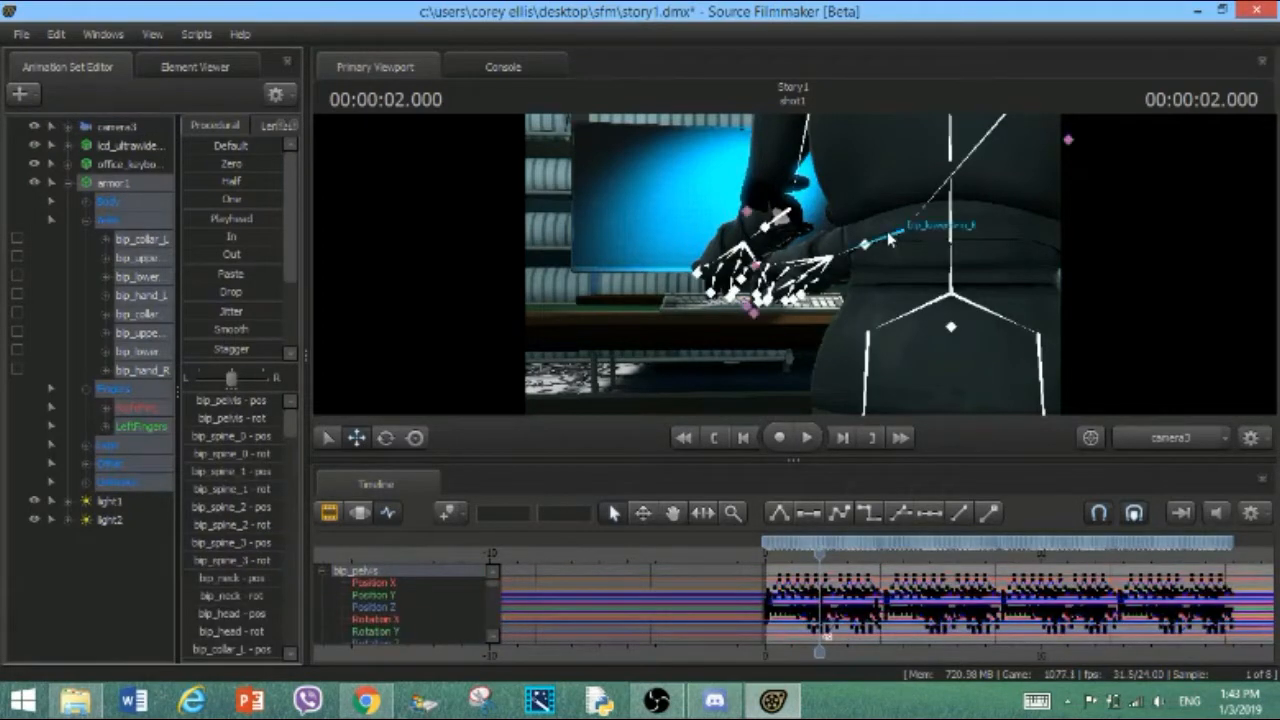
{"action": "left_click", "coordinate": [938, 229]}
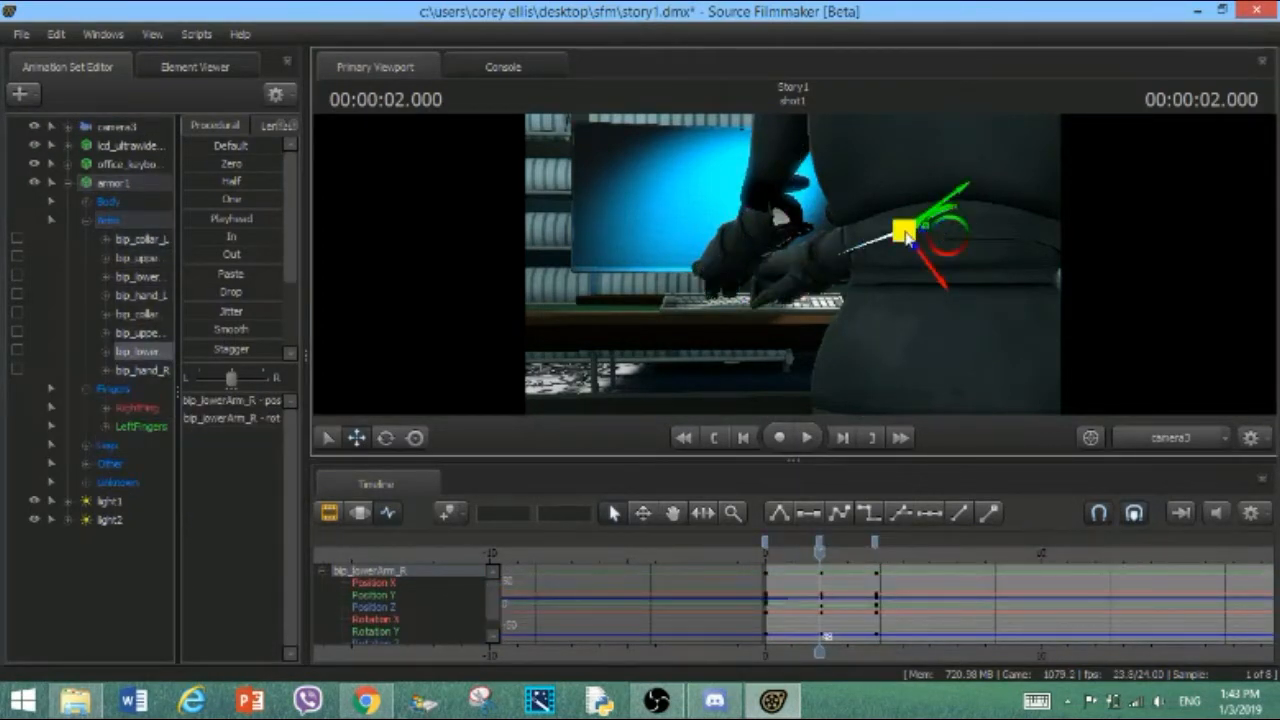
{"action": "mouse_move", "coordinate": [904, 231]}
{"action": "left_mouse_down"}
{"action": "mouse_move", "coordinate": [936, 217]}
{"action": "mouse_move", "coordinate": [921, 214]}
{"action": "left_mouse_up"}
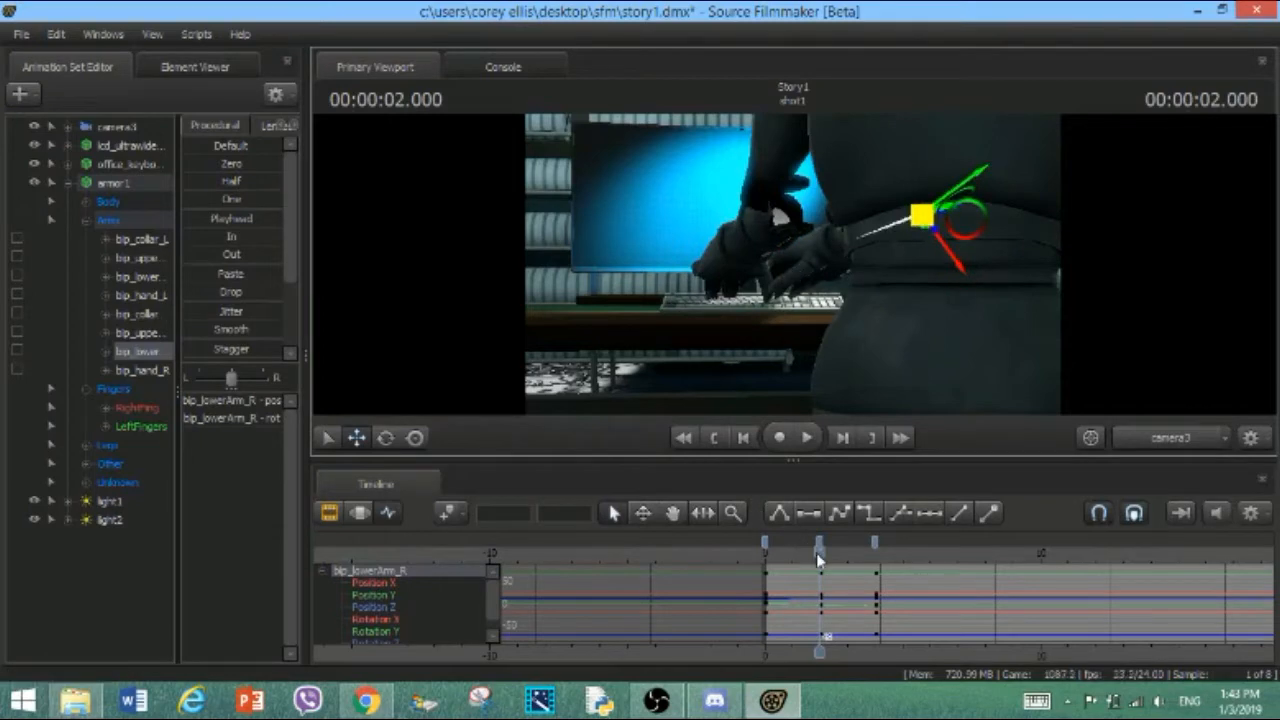
Raise the robot's right lower arm and shift it slightly inward toward the left hand at 4 seconds
{"action": "left_click_drag", "start_coordinate": [818, 552], "coordinate": [874, 542]}
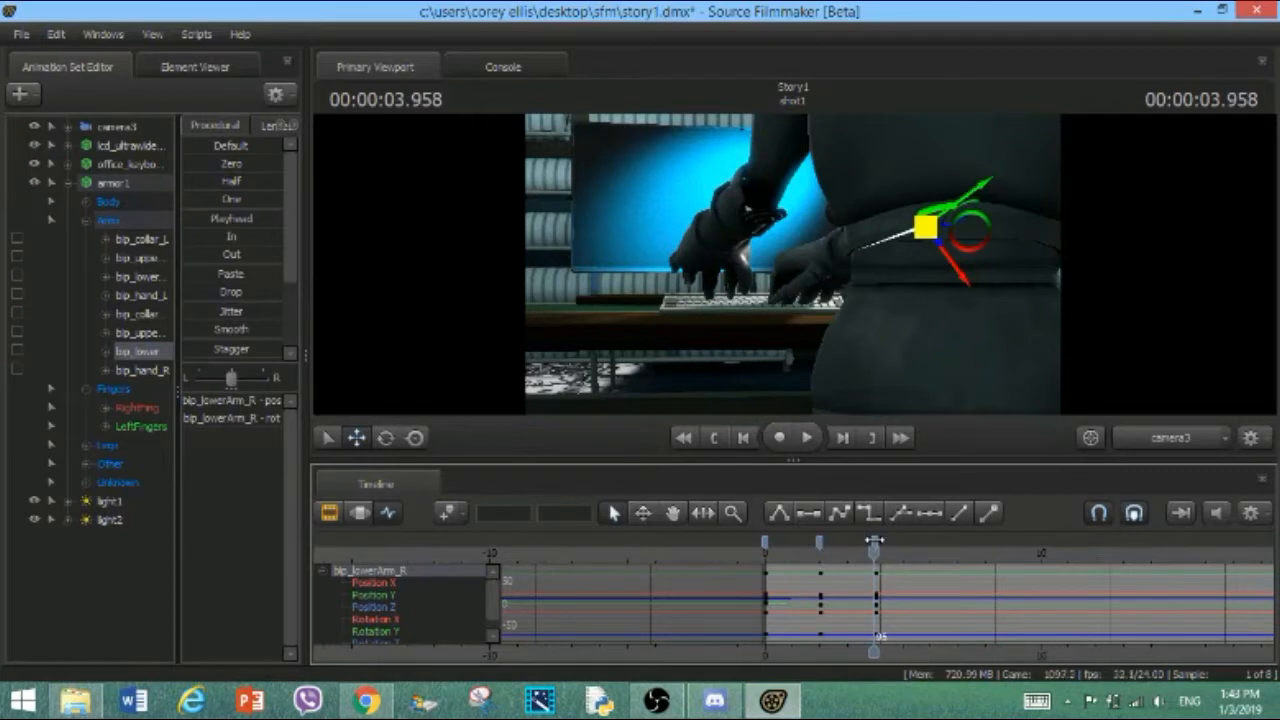
{"action": "left_click_drag", "start_coordinate": [874, 542], "coordinate": [875, 542]}
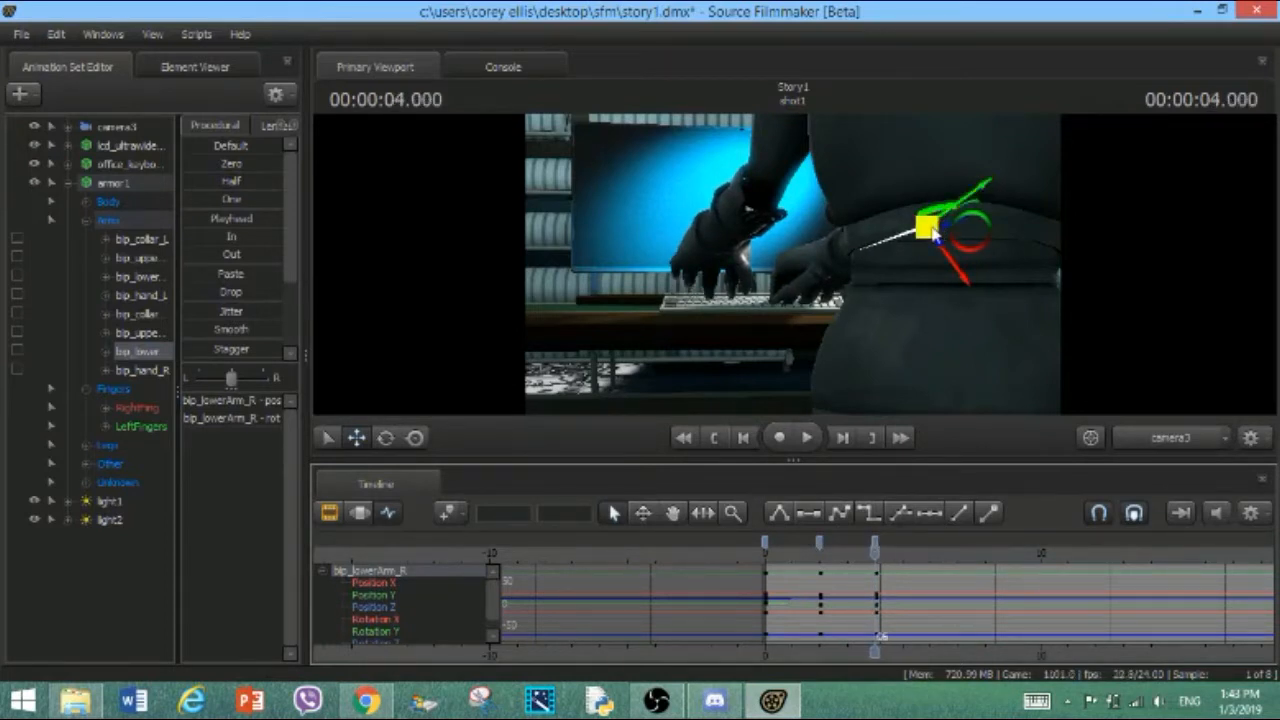
{"action": "left_click_drag", "start_coordinate": [927, 227], "coordinate": [908, 210]}
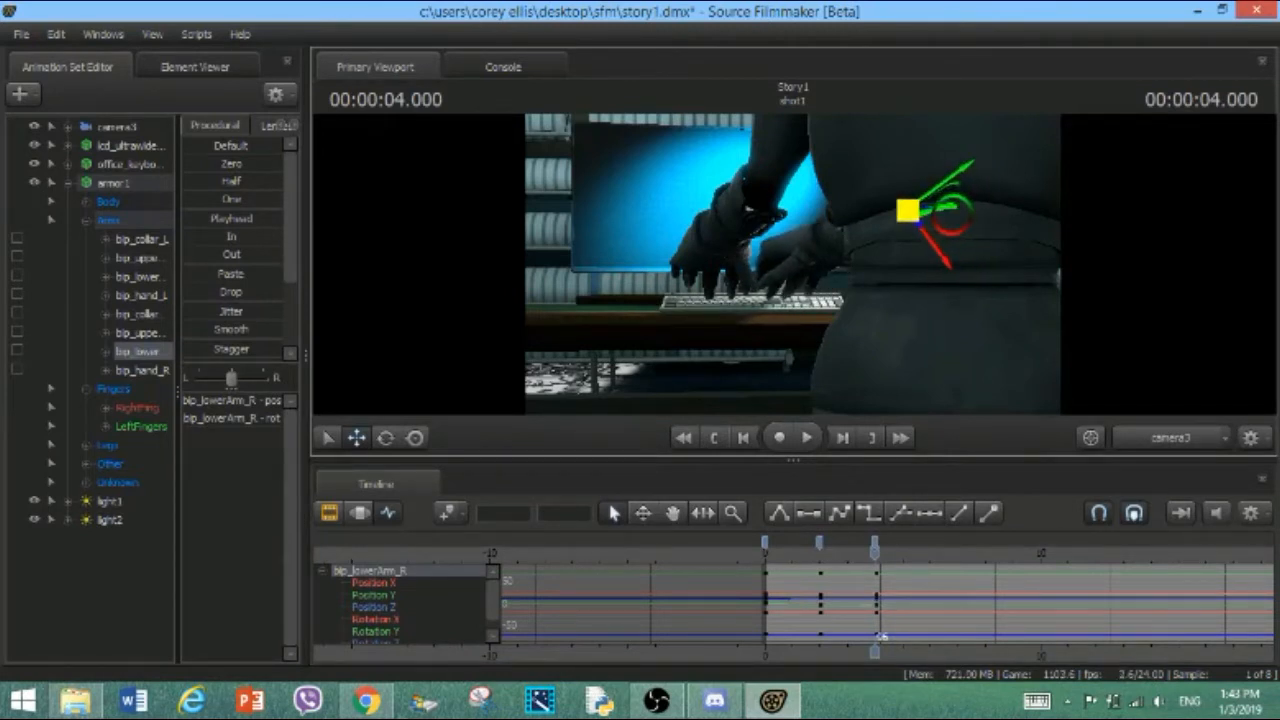
Return to 2 seconds and pull camera3 farther back to show the robot's whole torso and both arms
{"action": "left_click_drag", "start_coordinate": [874, 545], "coordinate": [820, 545]}
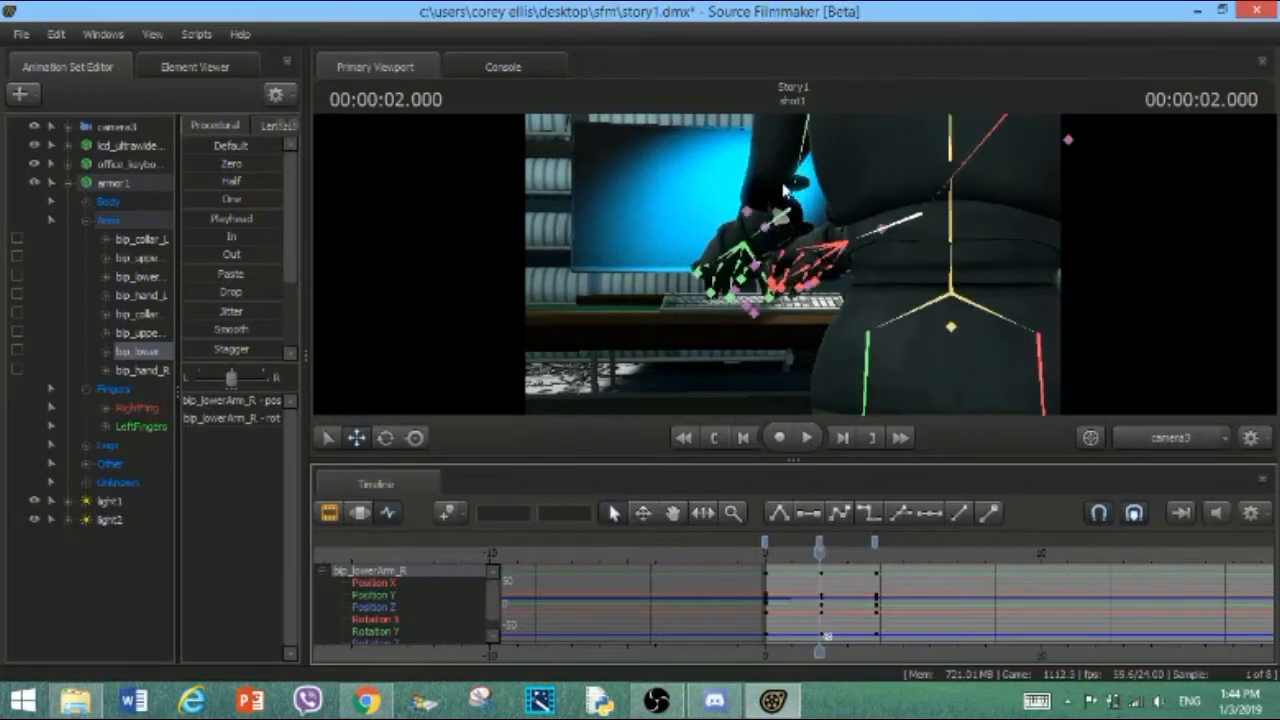
{"action": "left_click", "coordinate": [800, 158]}
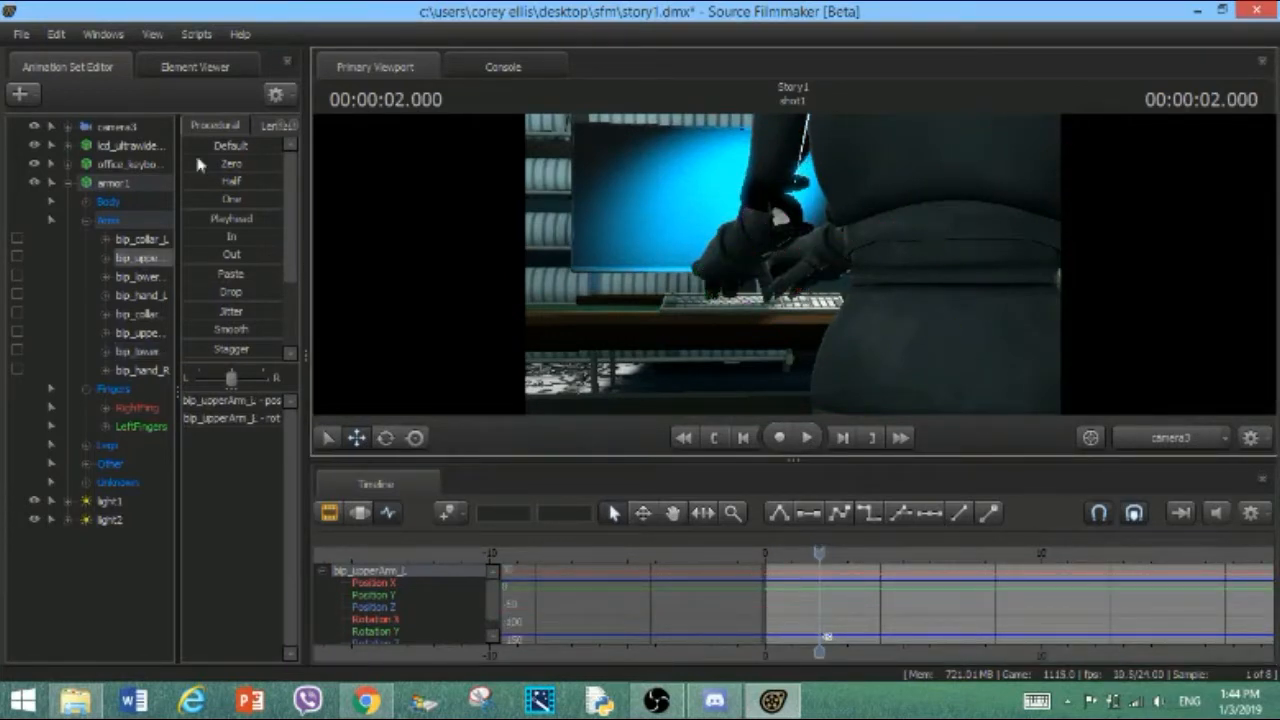
{"action": "left_click", "coordinate": [116, 128]}
{"action": "left_click", "coordinate": [706, 188]}
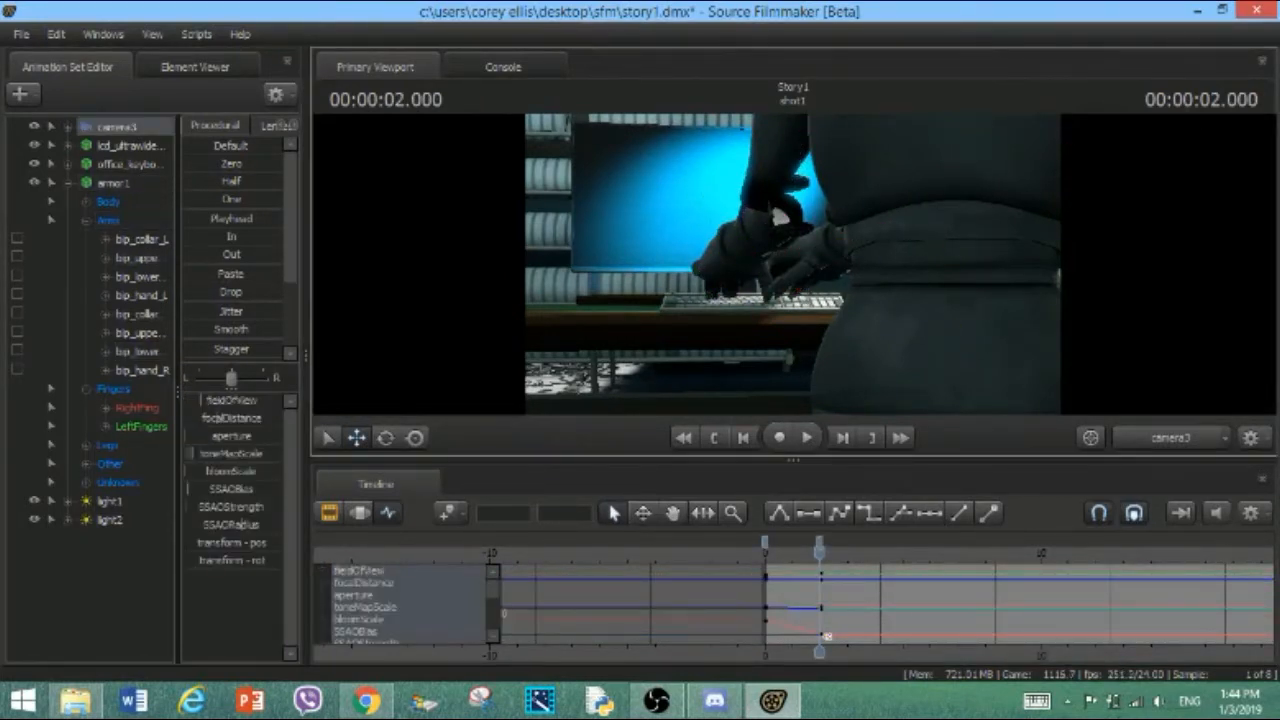
{"action": "key", "text": "s"}
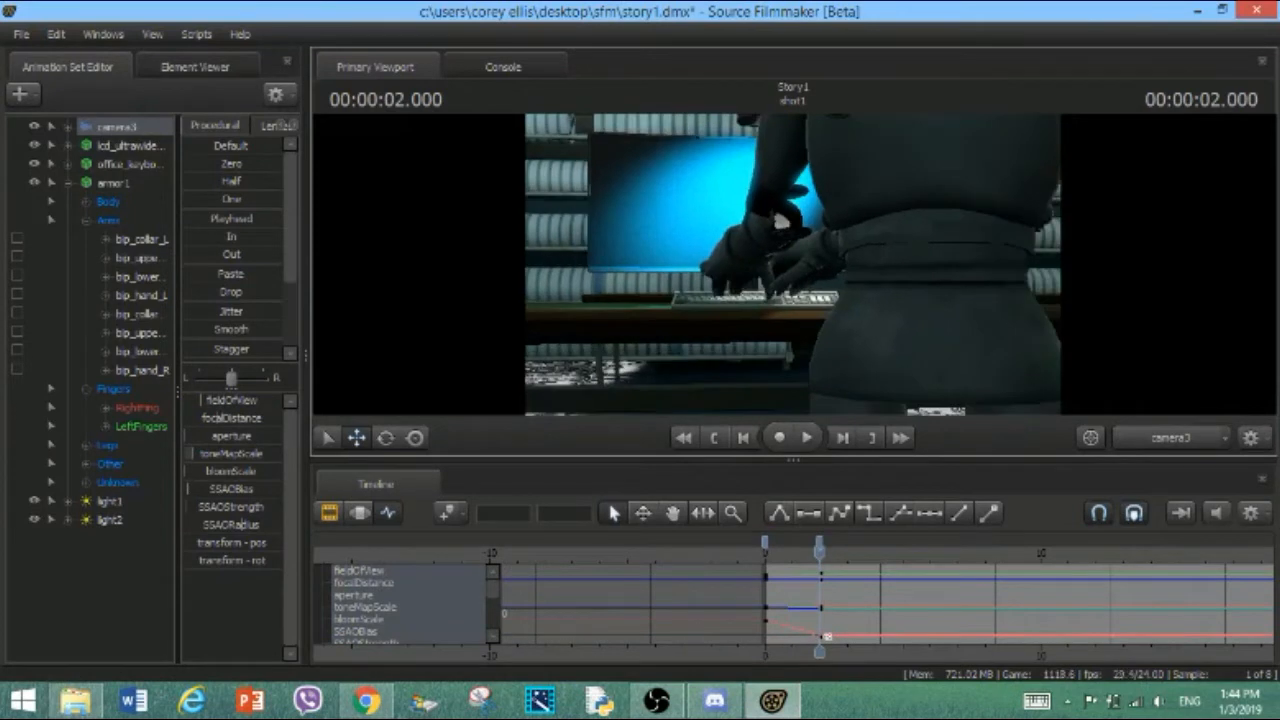
{"action": "key", "text": "s"}
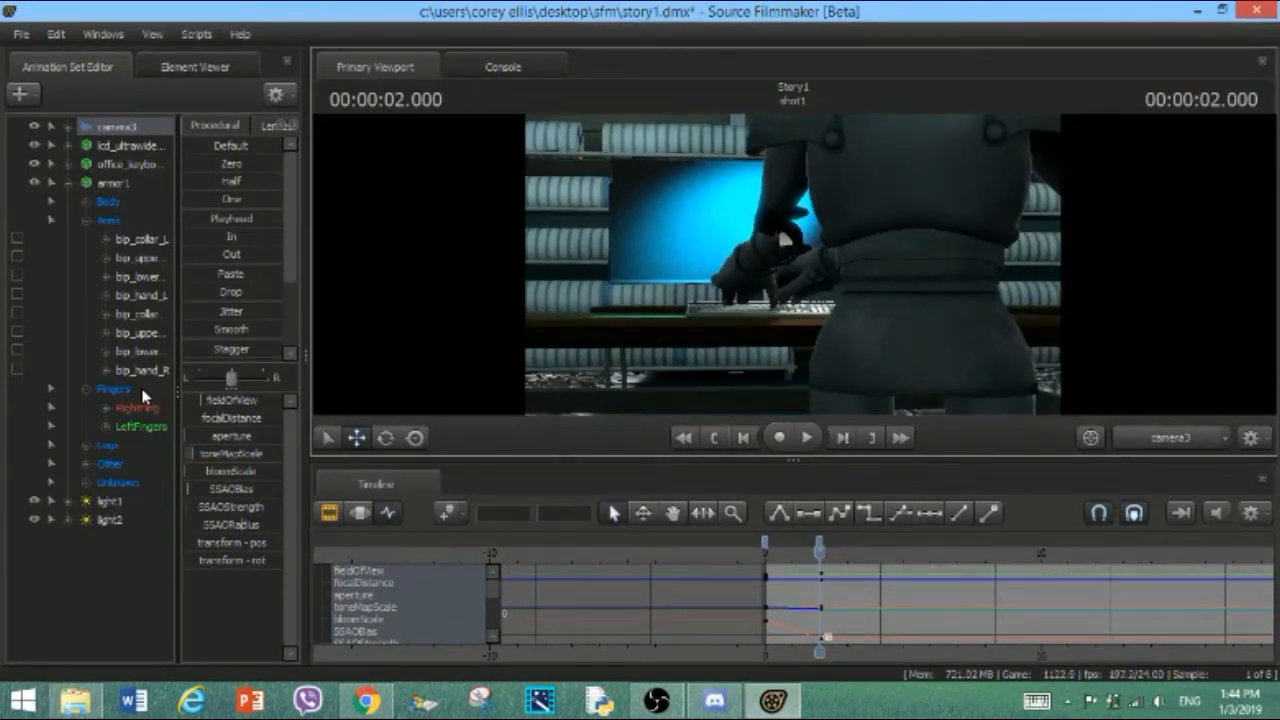
Raise the robot's left lower arm and move it outward, away from the right hand, at 2 seconds
{"action": "left_click", "coordinate": [109, 222]}
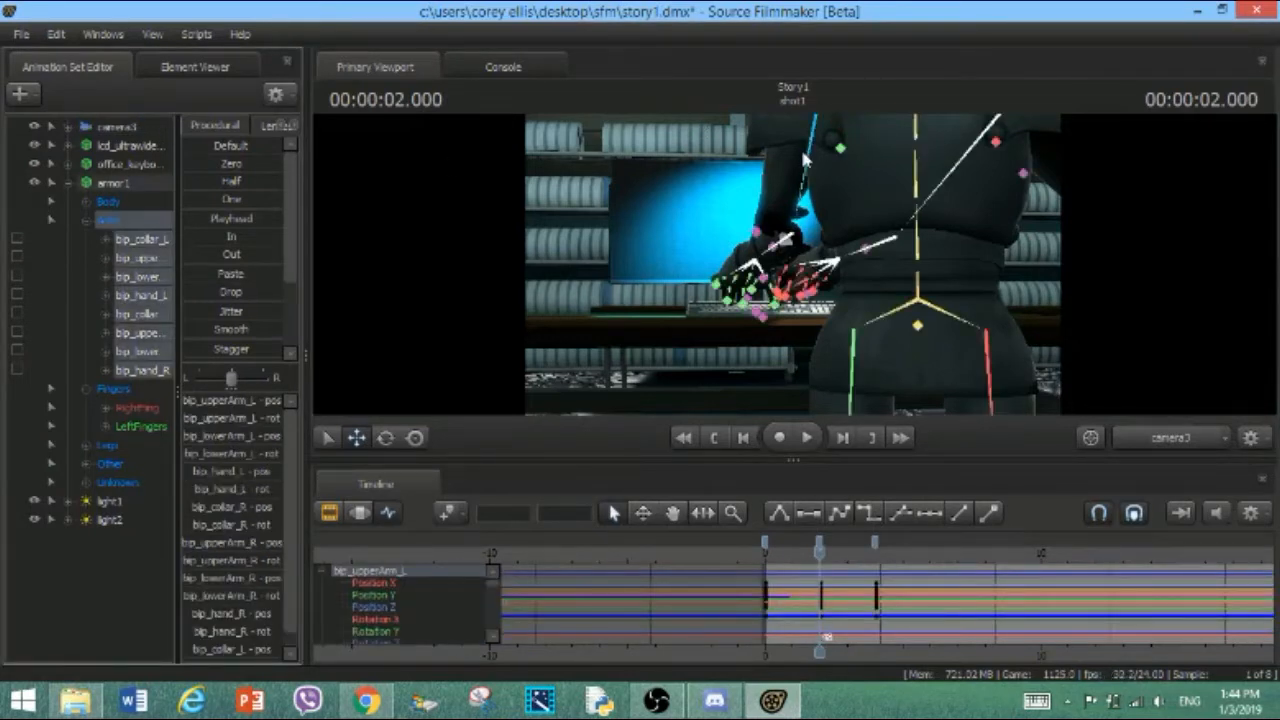
{"action": "left_click", "coordinate": [789, 240]}
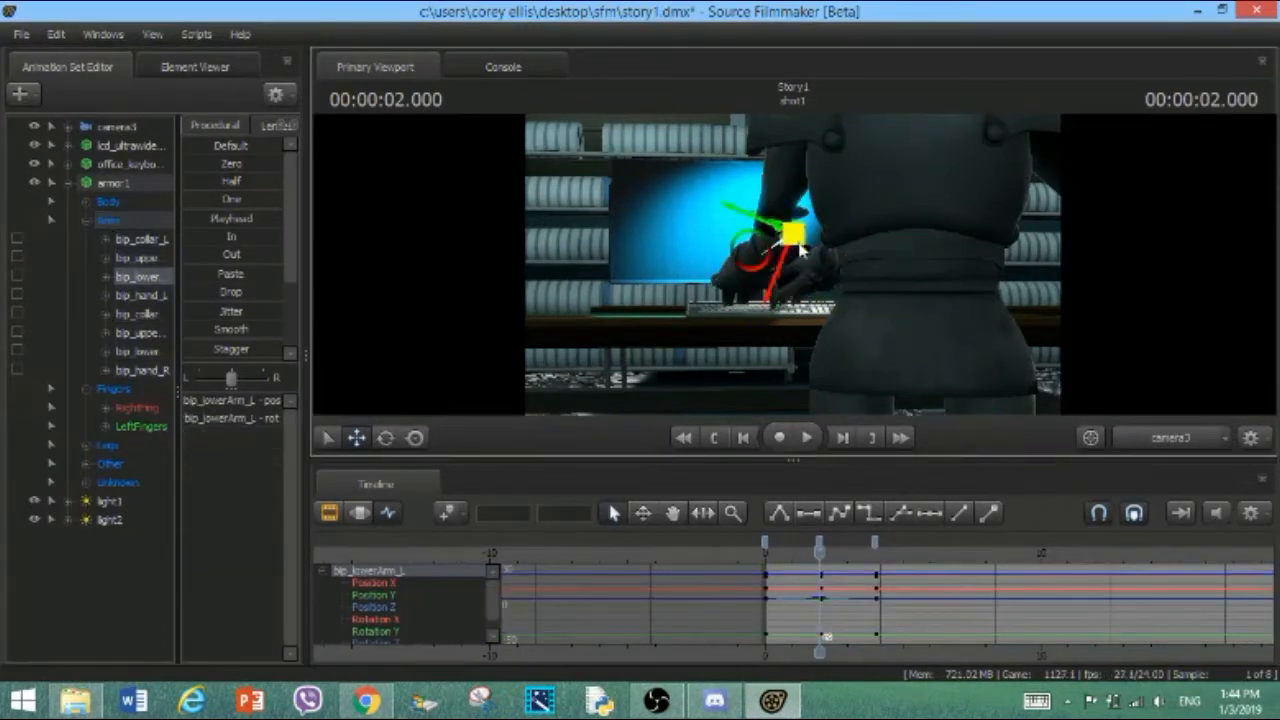
{"action": "left_click_drag", "start_coordinate": [796, 240], "coordinate": [787, 229]}
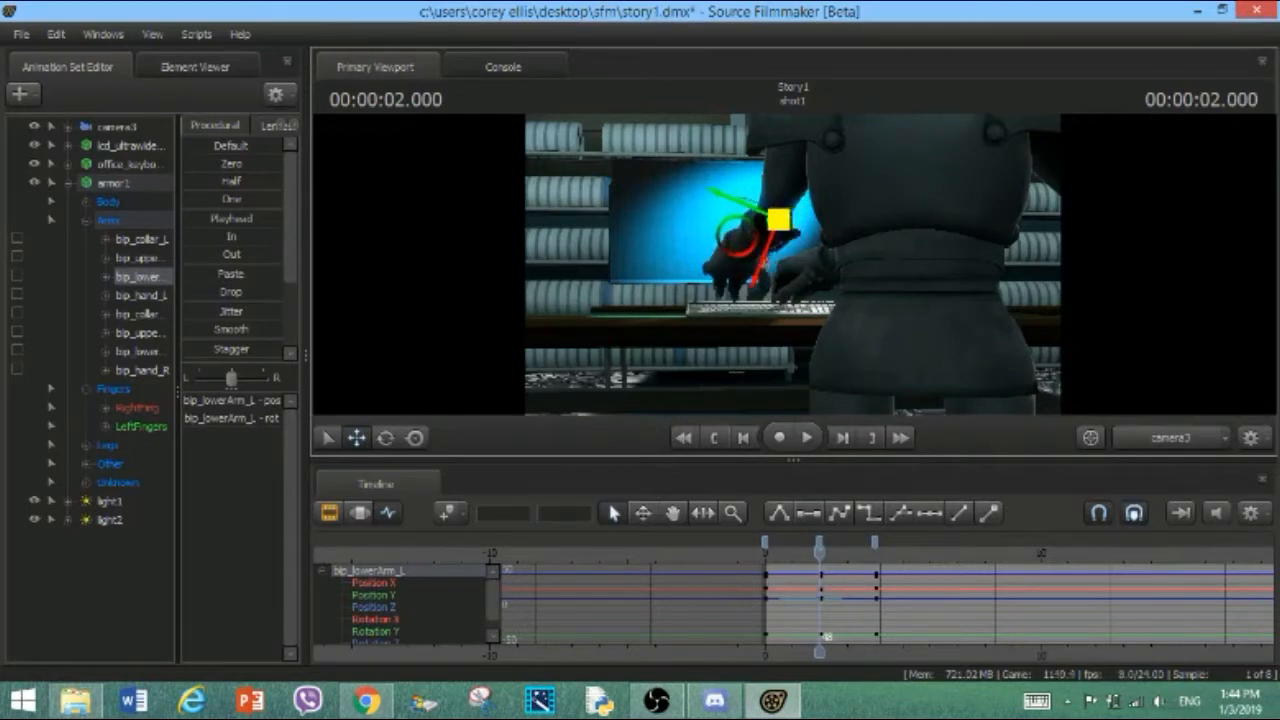
Try to copy all of the left lower arm's keyframes and paste them at 5.708 seconds
{"action": "left_click_drag", "start_coordinate": [826, 556], "coordinate": [762, 518]}
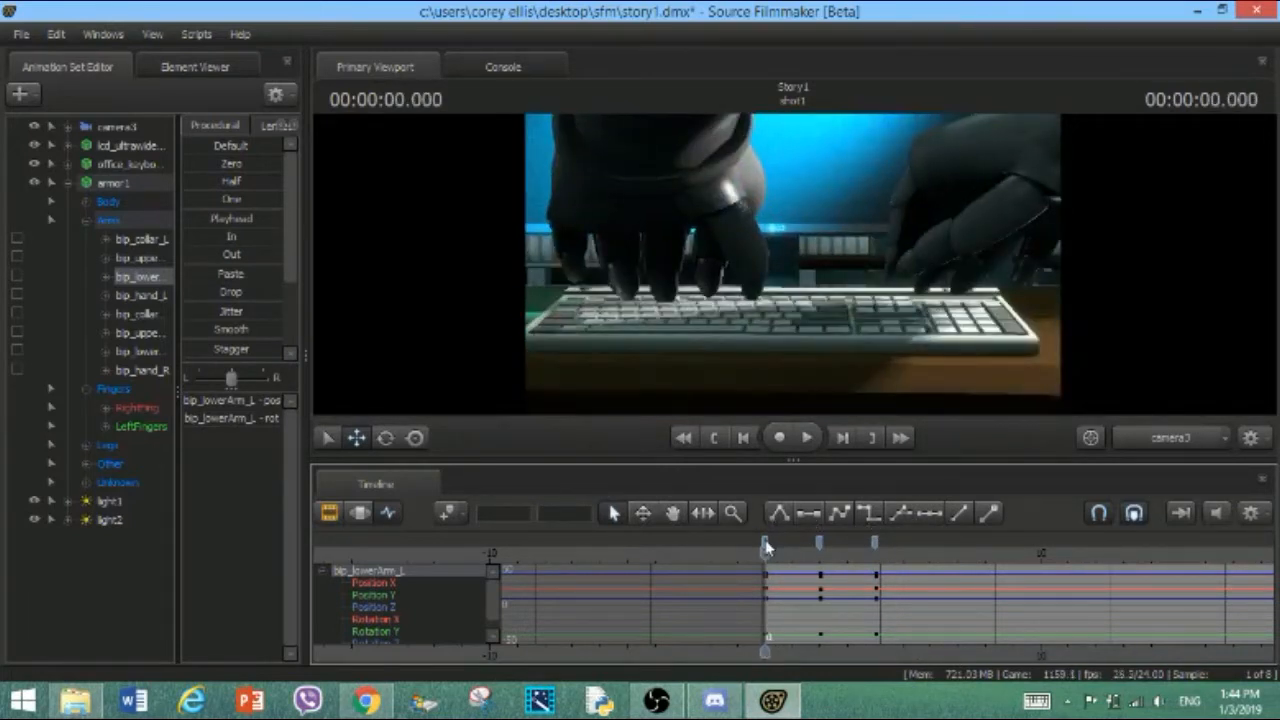
{"action": "right_click", "coordinate": [764, 546]}
{"action": "left_click", "coordinate": [813, 446]}
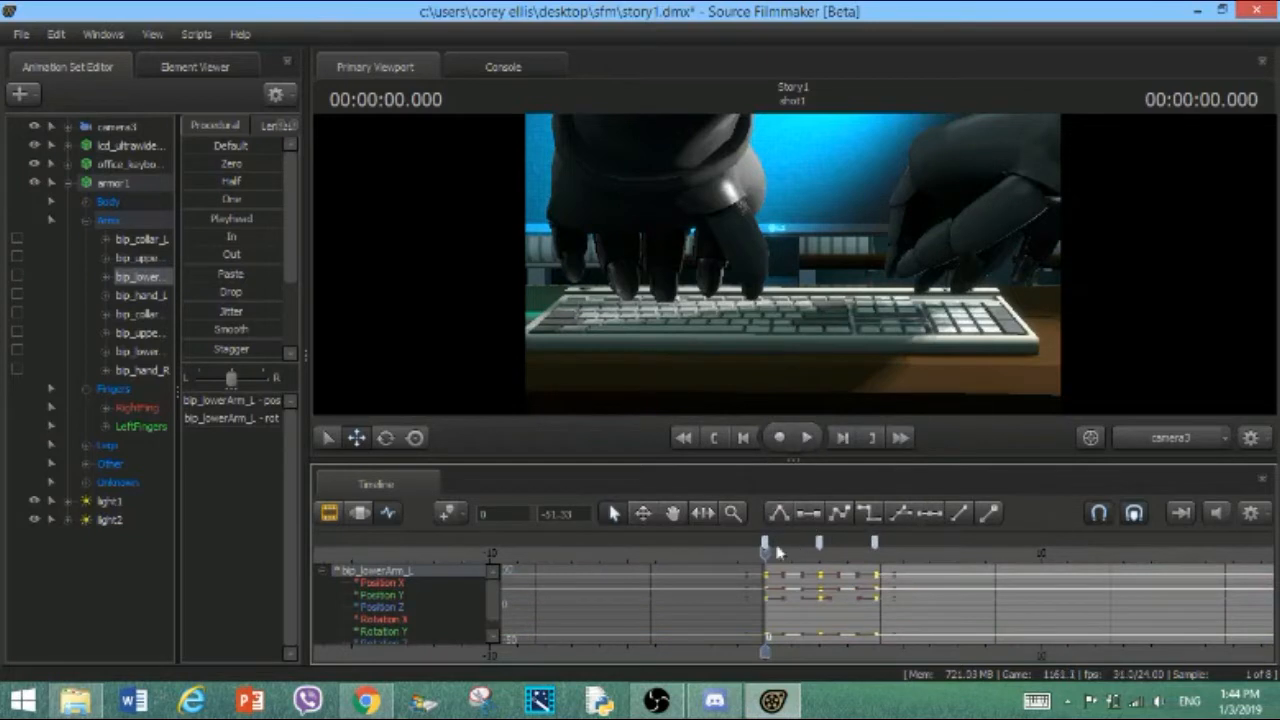
{"action": "mouse_move", "coordinate": [765, 548]}
{"action": "left_mouse_down"}
{"action": "mouse_move", "coordinate": [922, 562]}
{"action": "mouse_move", "coordinate": [785, 562]}
{"action": "mouse_move", "coordinate": [1010, 548]}
{"action": "mouse_move", "coordinate": [897, 541]}
{"action": "mouse_move", "coordinate": [858, 545]}
{"action": "mouse_move", "coordinate": [1106, 543]}
{"action": "mouse_move", "coordinate": [848, 520]}
{"action": "mouse_move", "coordinate": [846, 543]}
{"action": "mouse_move", "coordinate": [782, 548]}
{"action": "left_mouse_up"}
{"action": "key", "text": "ctrl+v"}
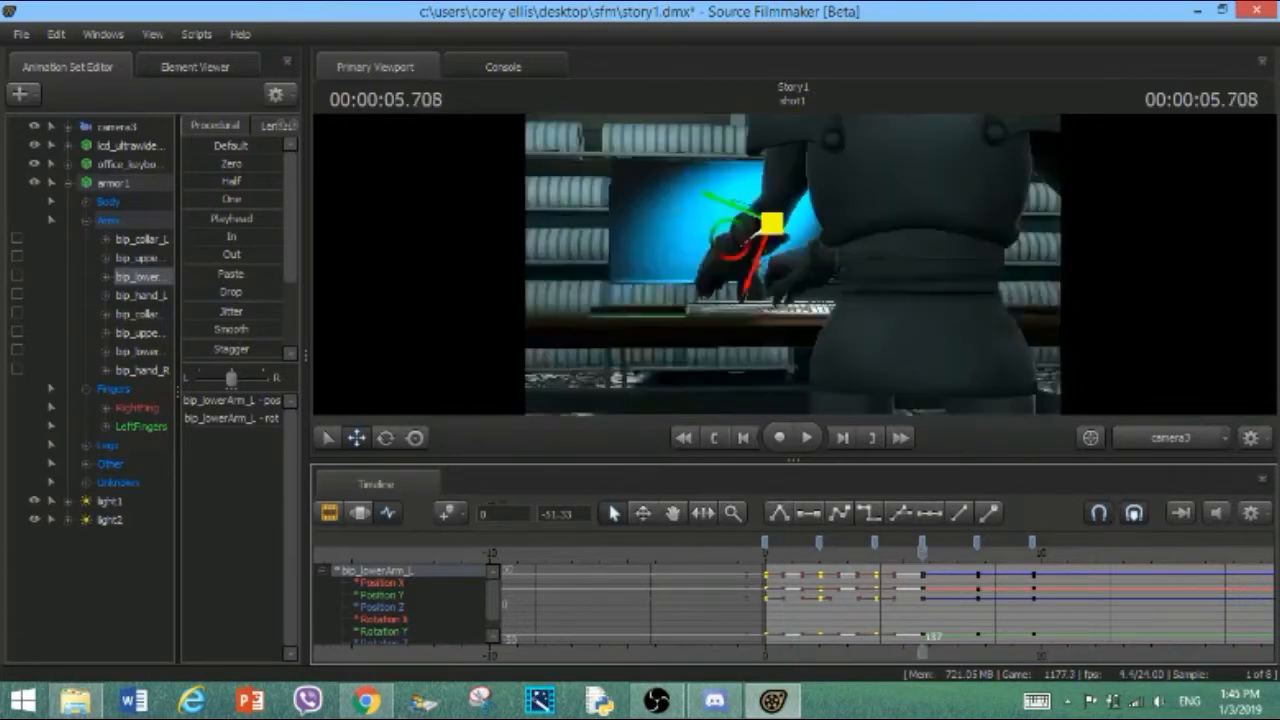
{"action": "key", "text": "ctrl+z"}
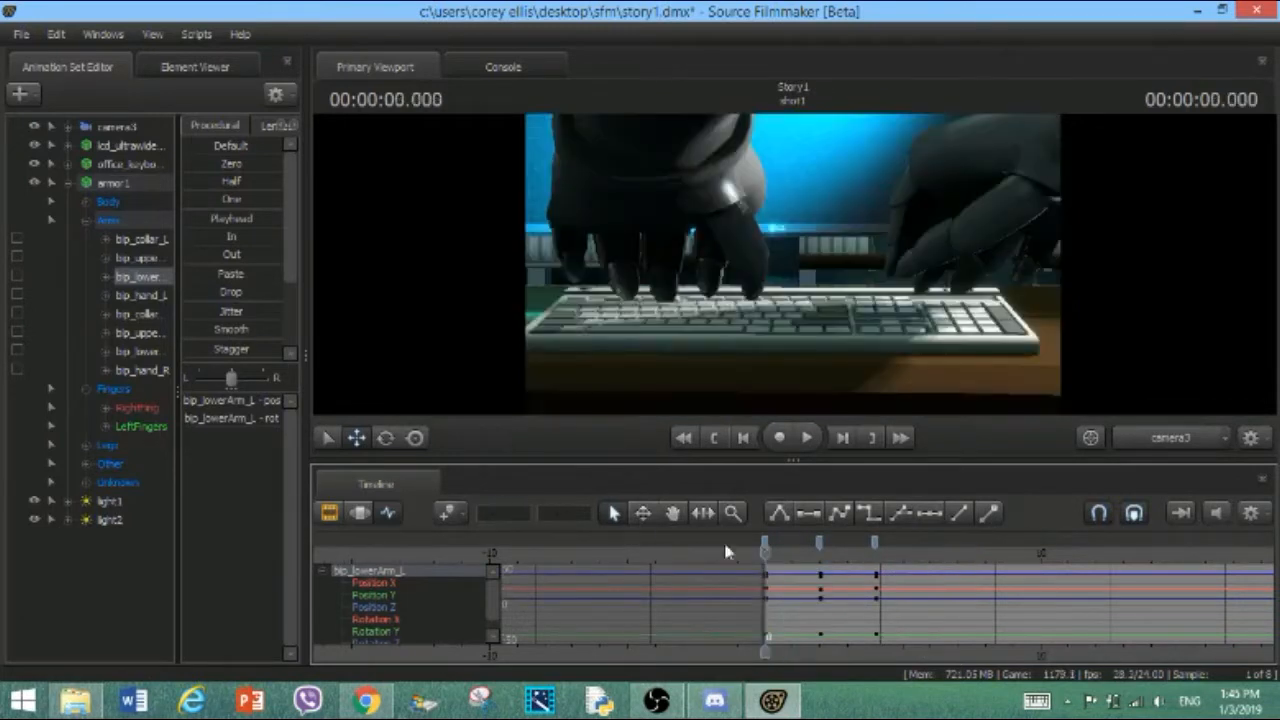
Copy all keyframes of the robot's whole Arms group and paste them at about 6 seconds
{"action": "left_click", "coordinate": [118, 222]}
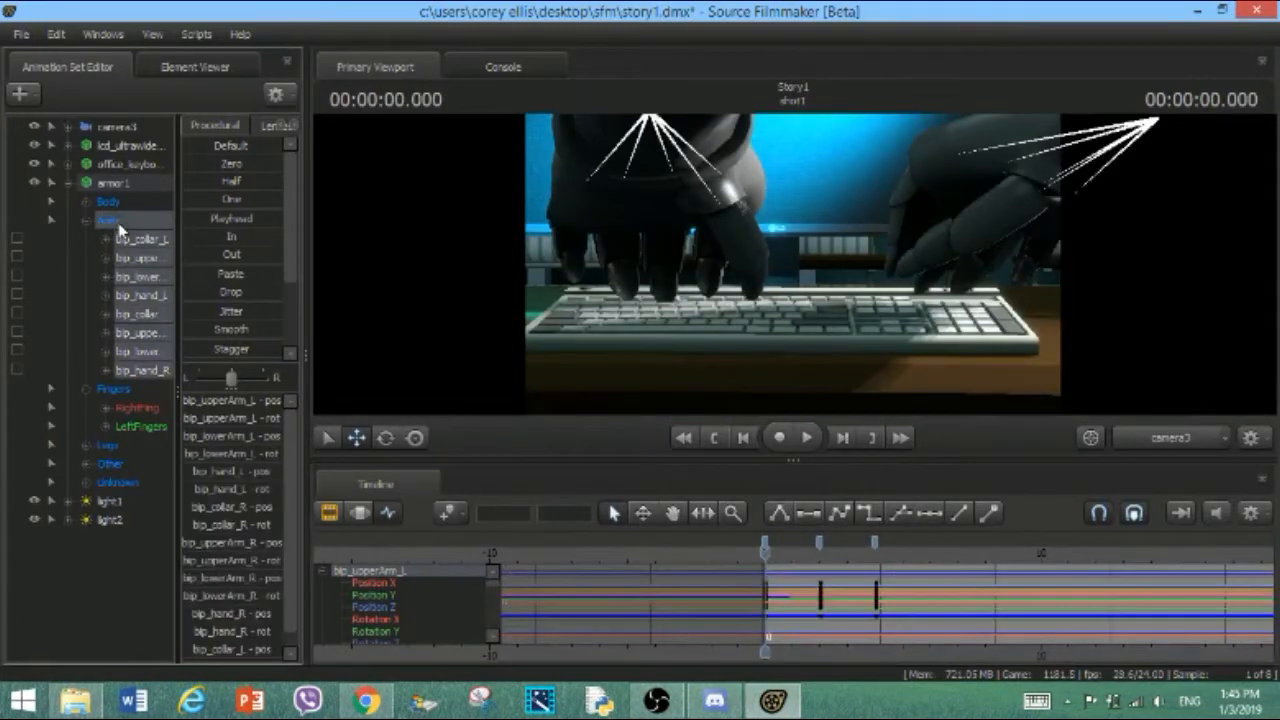
{"action": "right_click", "coordinate": [766, 550]}
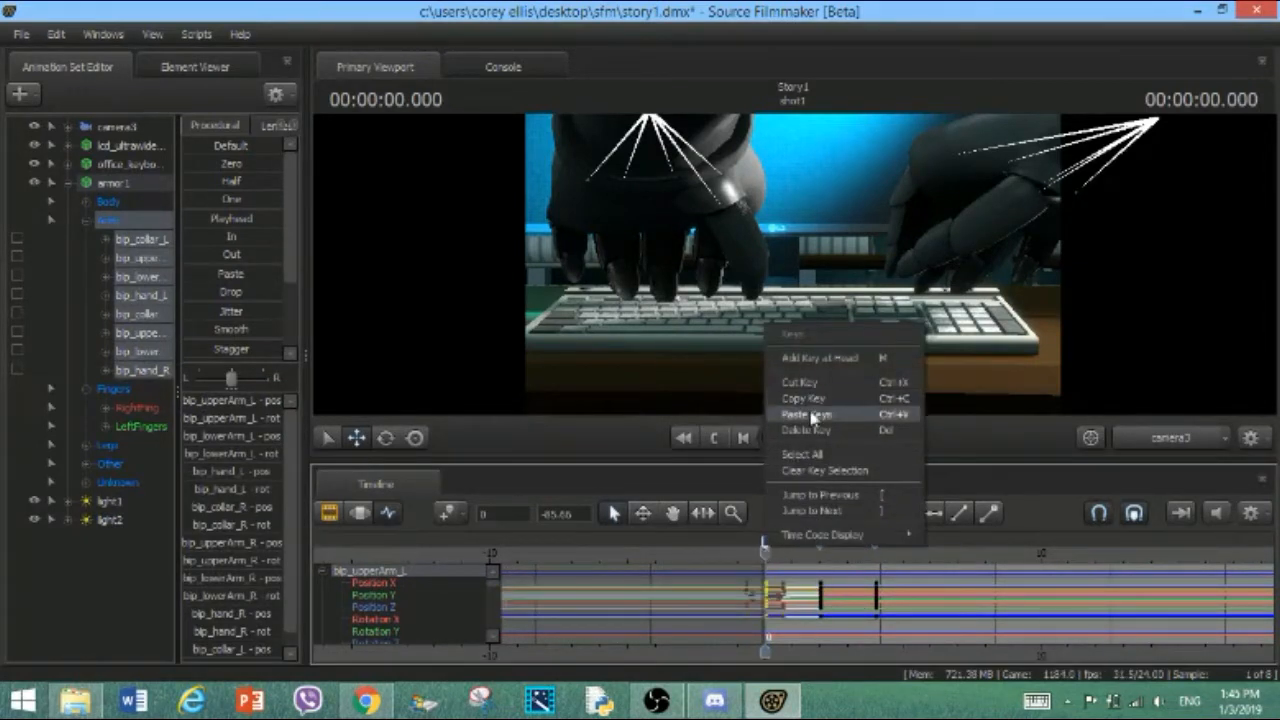
{"action": "left_click", "coordinate": [805, 455]}
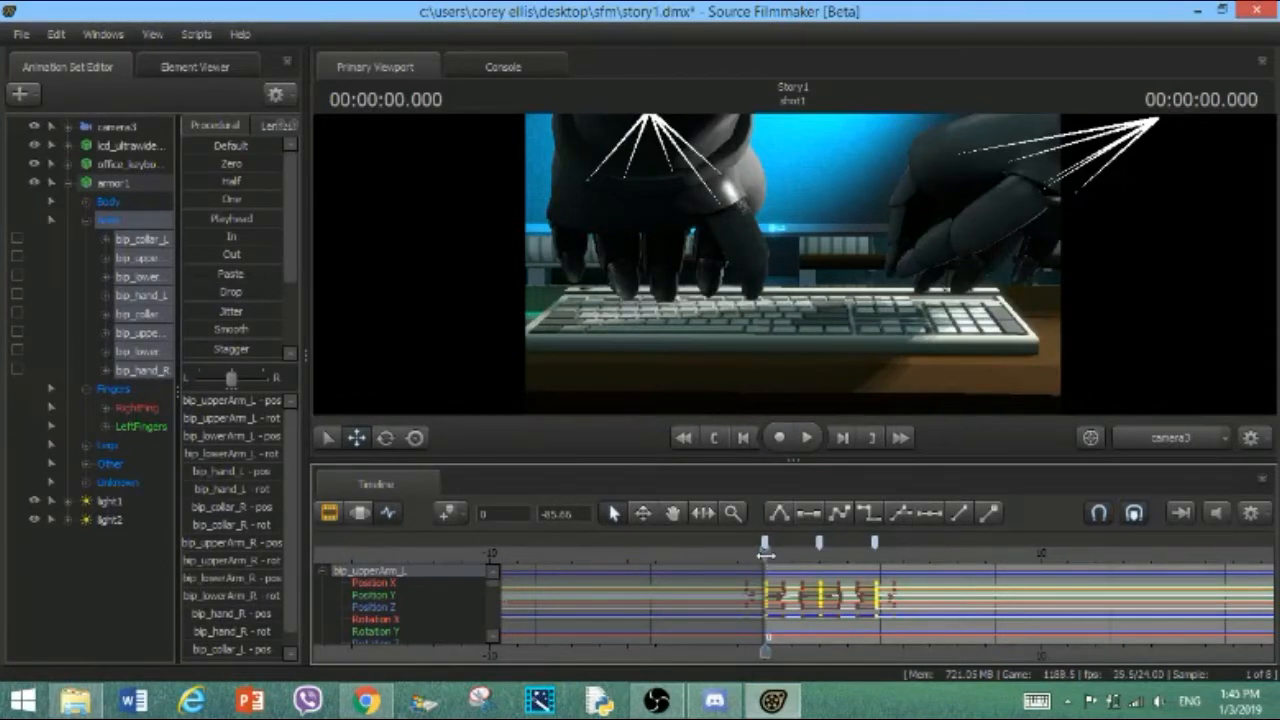
{"action": "left_click_drag", "start_coordinate": [766, 553], "coordinate": [1032, 541]}
{"action": "key", "text": "ctrl+v"}
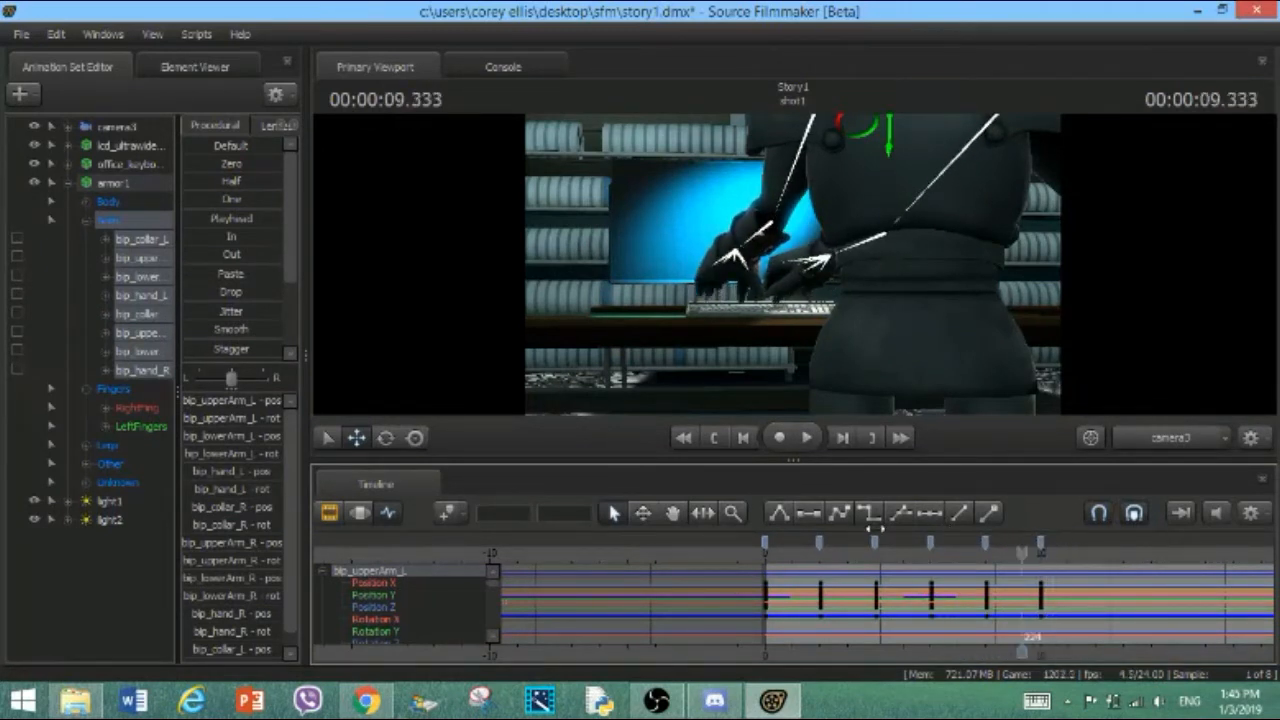
Delete camera3's keyframe at 2 seconds so the shot keeps the keyboard close-up set at 0 seconds
{"action": "left_click_drag", "start_coordinate": [873, 528], "coordinate": [765, 542]}
{"action": "left_click", "coordinate": [67, 183]}
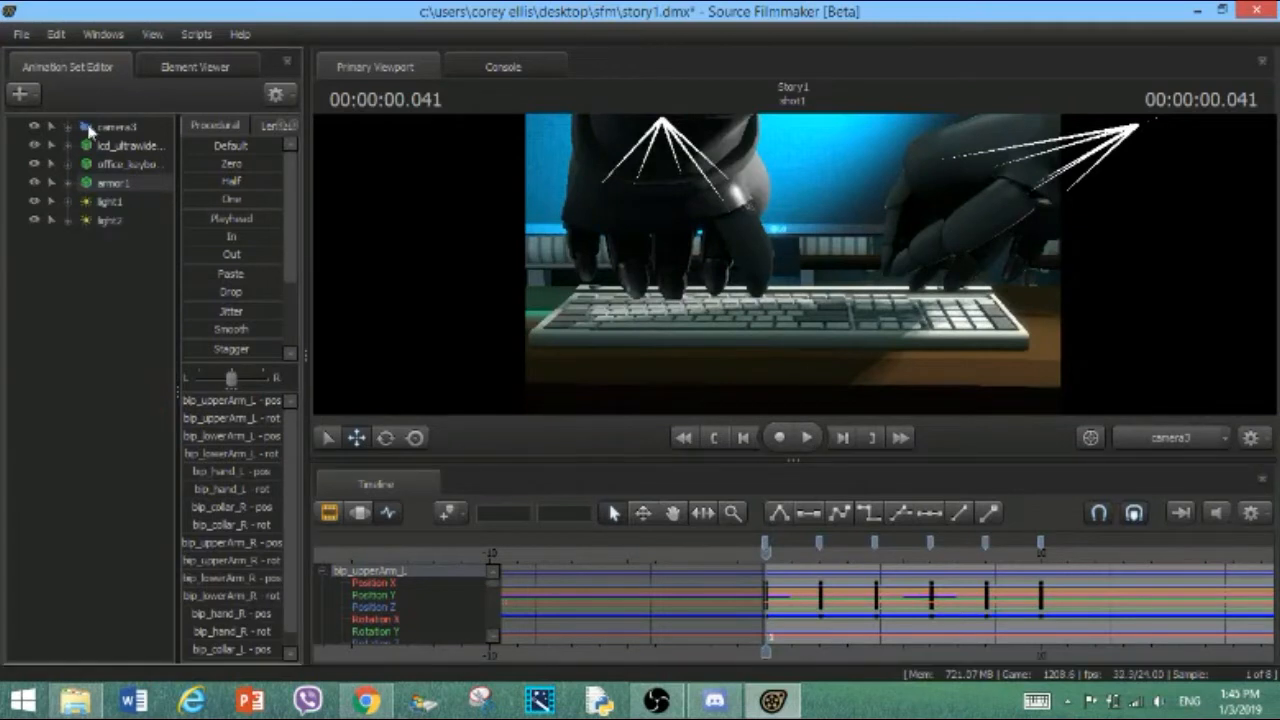
{"action": "left_click", "coordinate": [88, 128]}
{"action": "left_click", "coordinate": [765, 548]}
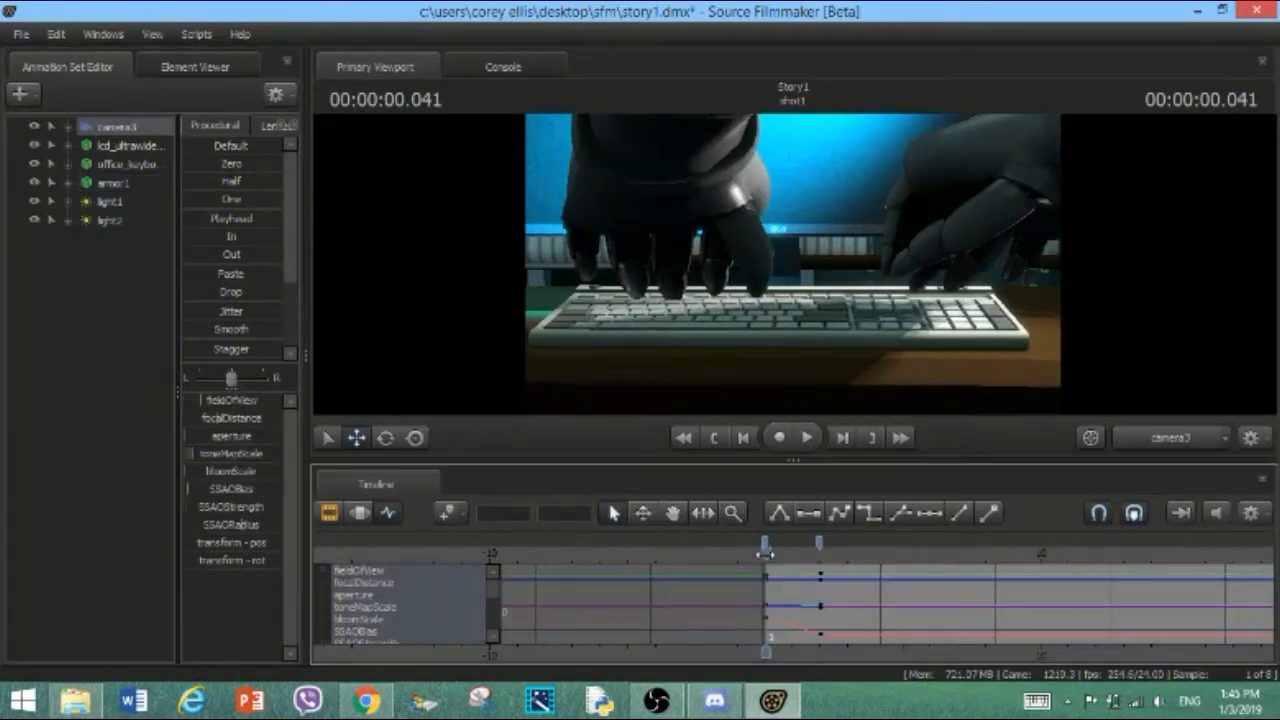
{"action": "left_click_drag", "start_coordinate": [765, 548], "coordinate": [810, 548]}
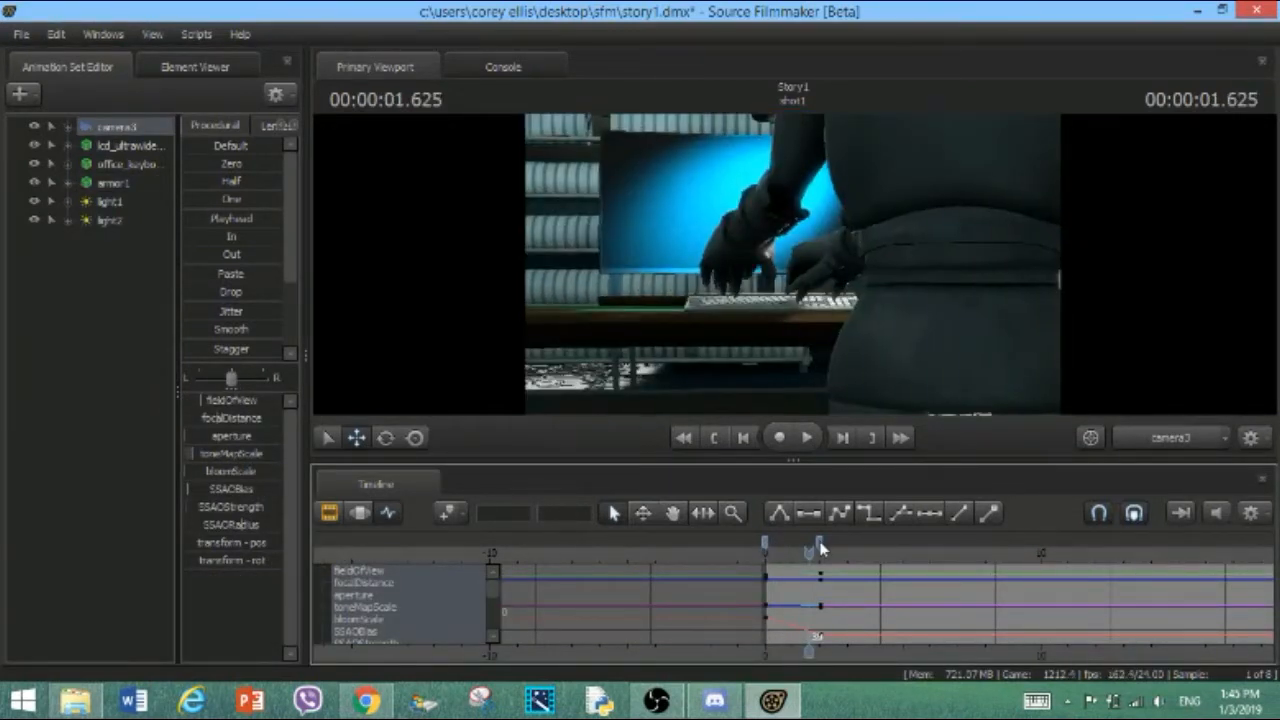
{"action": "left_click", "coordinate": [820, 544]}
{"action": "key", "text": "Delete"}
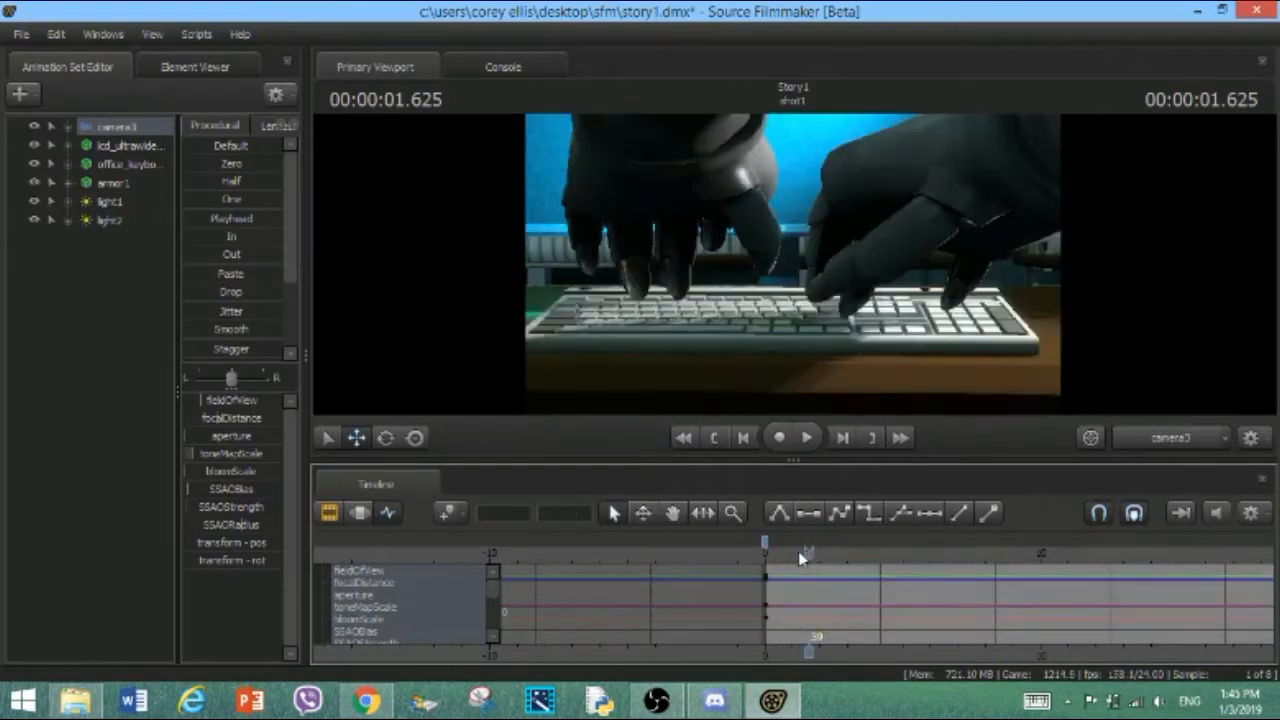
{"action": "left_click_drag", "start_coordinate": [806, 552], "coordinate": [912, 539]}
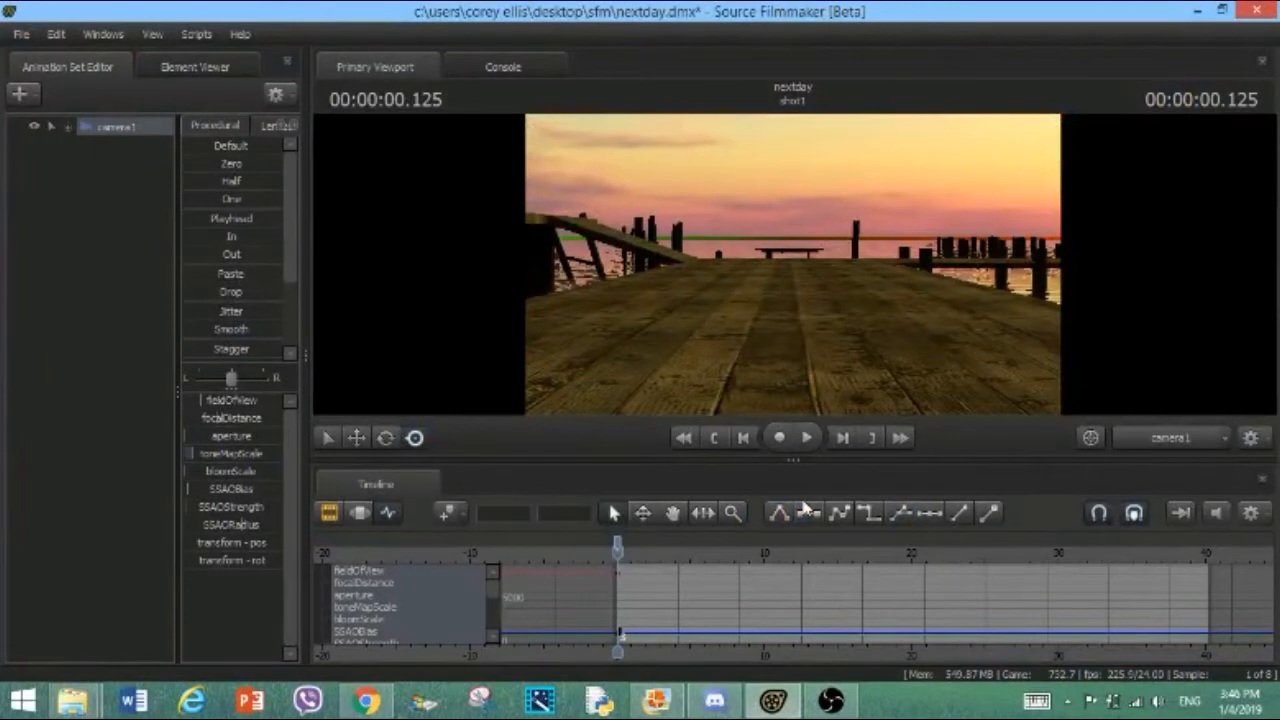
{"action": "left_click", "coordinate": [831, 700]}
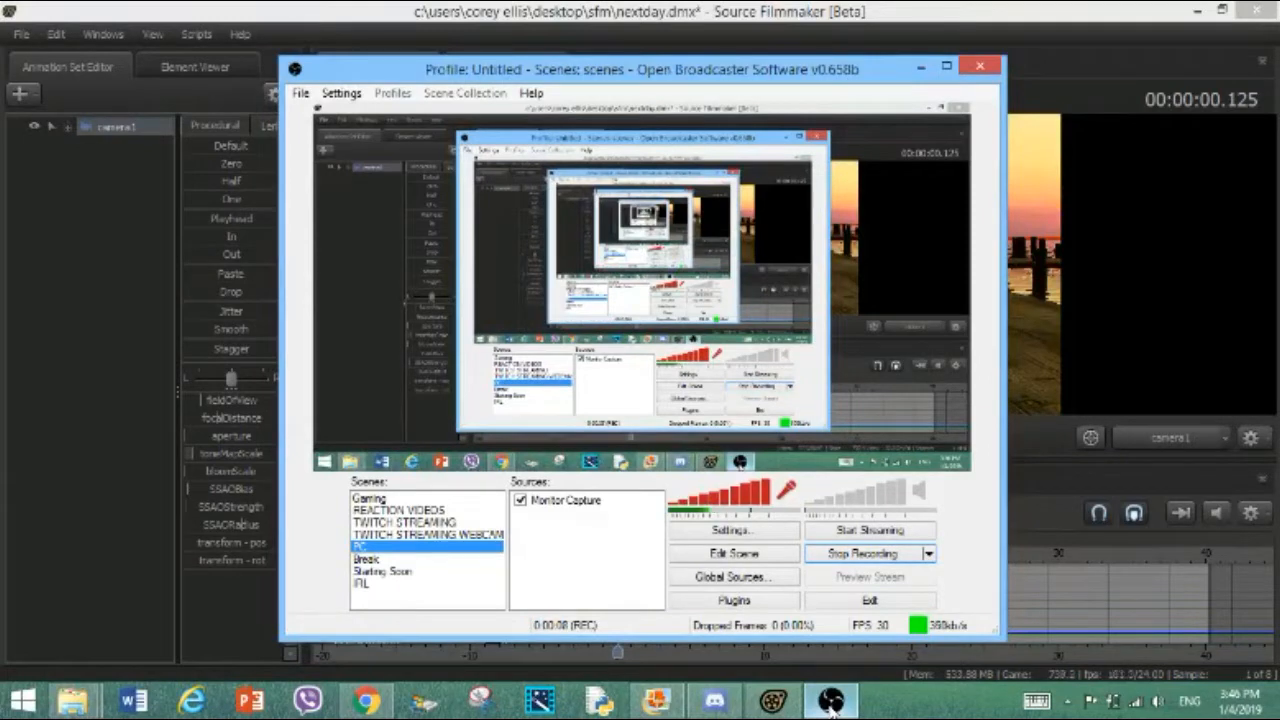
{"action": "left_click", "coordinate": [831, 700]}
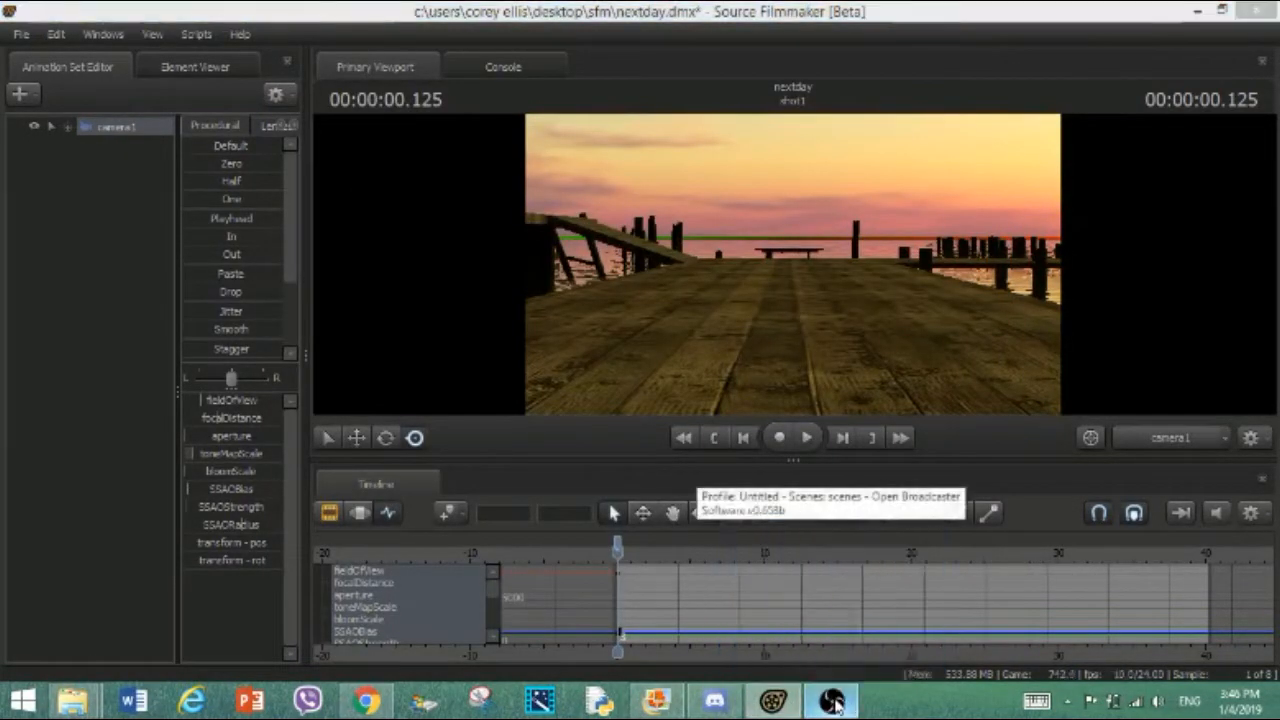
{"action": "left_click", "coordinate": [836, 703]}
{"action": "left_click", "coordinate": [836, 703]}
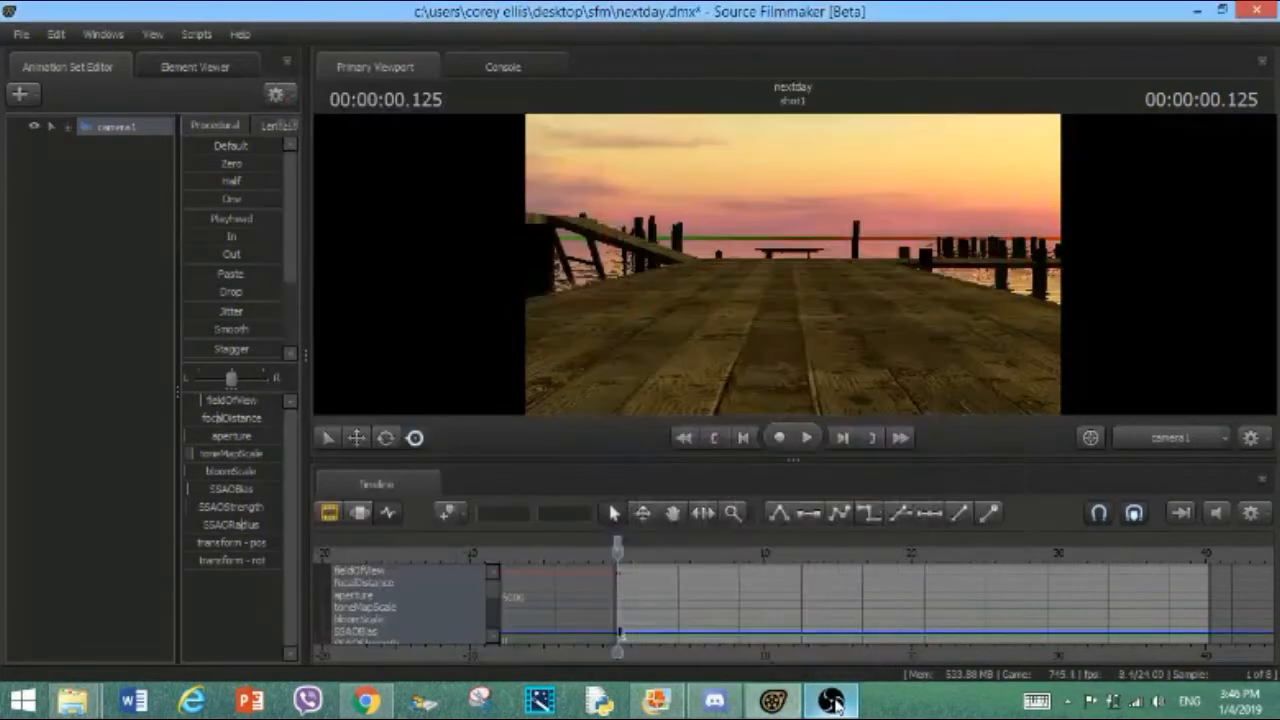
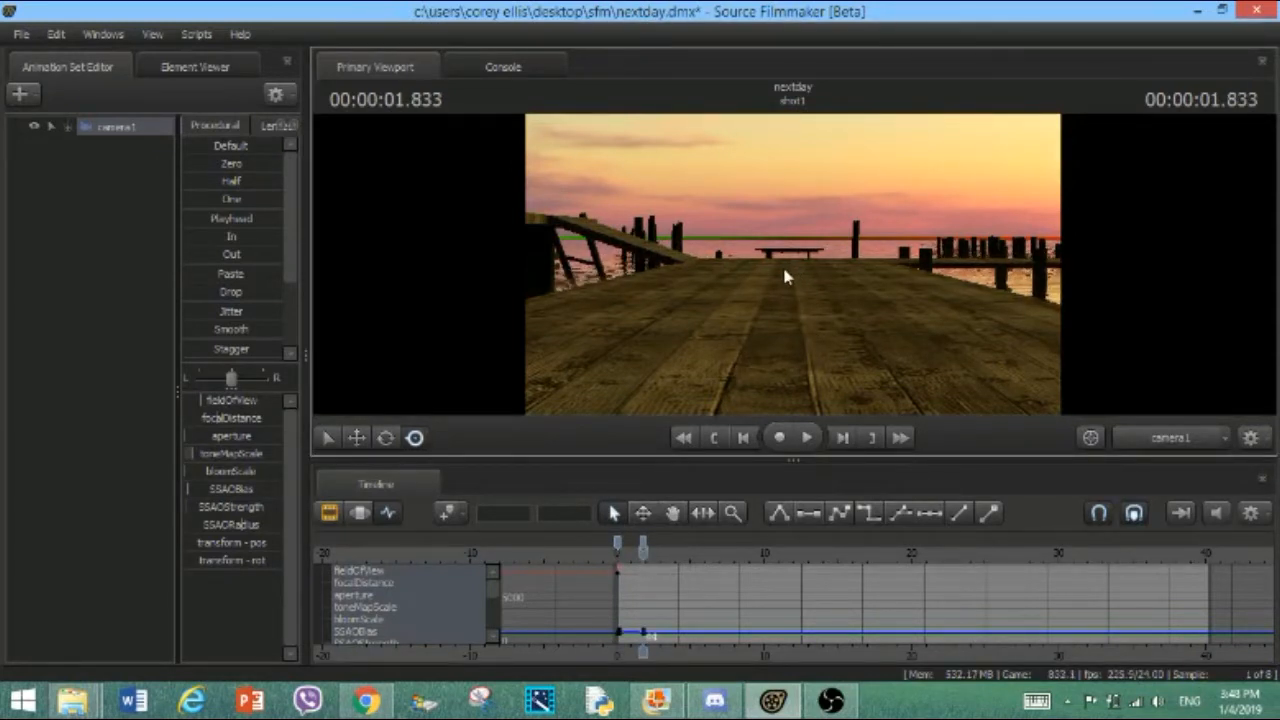
Keyframe camera1 tilted up at 1.833 seconds and moved forward along the pier with a downward tilt at 3.5 seconds
{"action": "left_click_drag", "start_coordinate": [793, 264], "coordinate": [799, 231]}
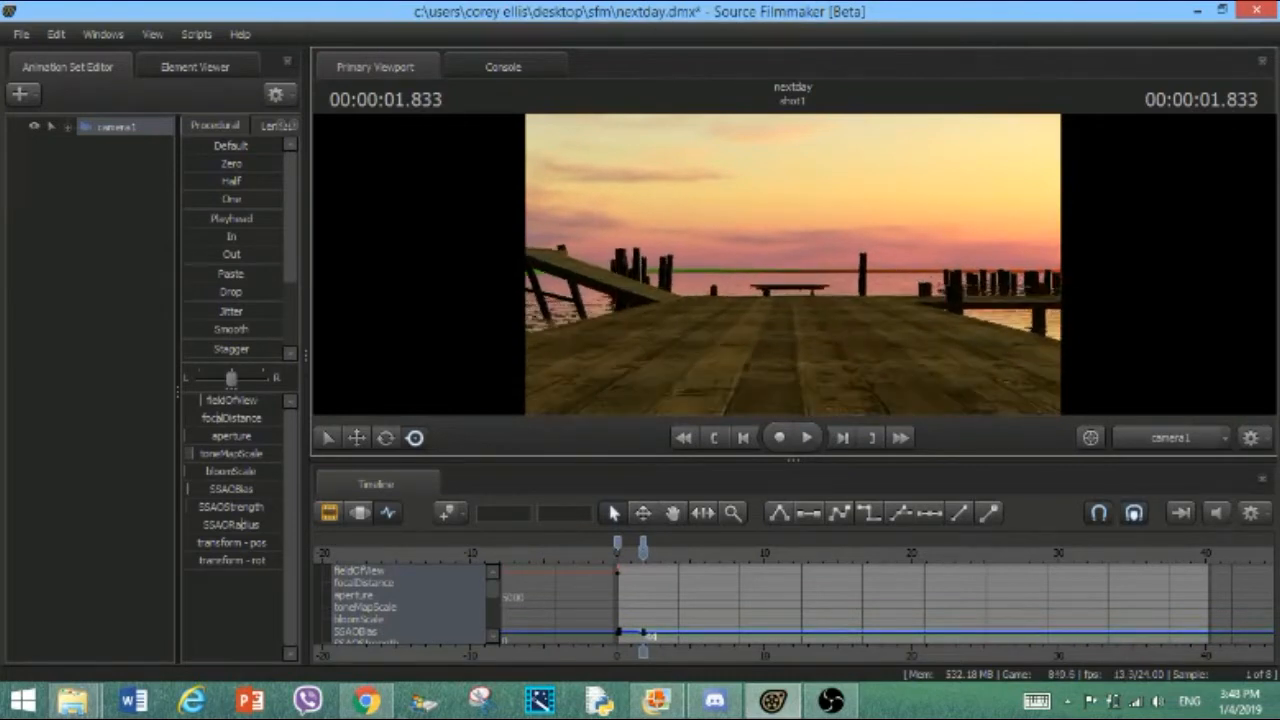
{"action": "left_click", "coordinate": [668, 549]}
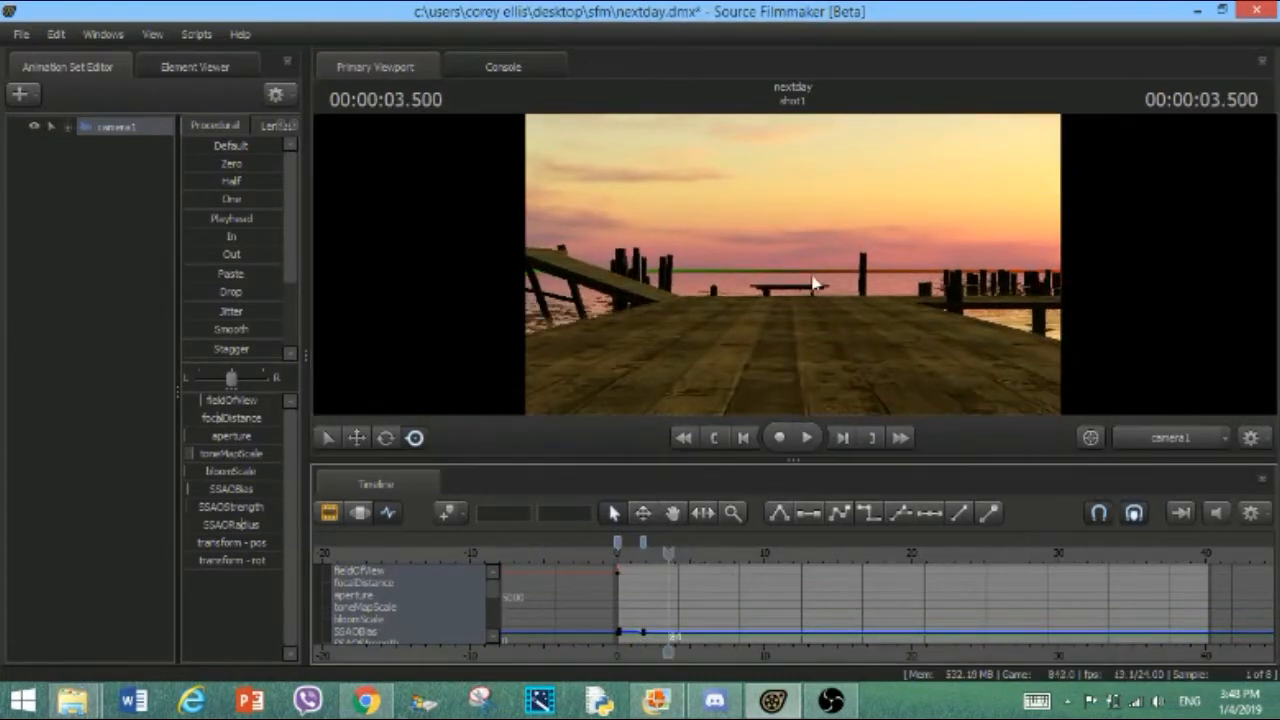
{"action": "left_click_drag", "start_coordinate": [814, 277], "coordinate": [814, 295]}
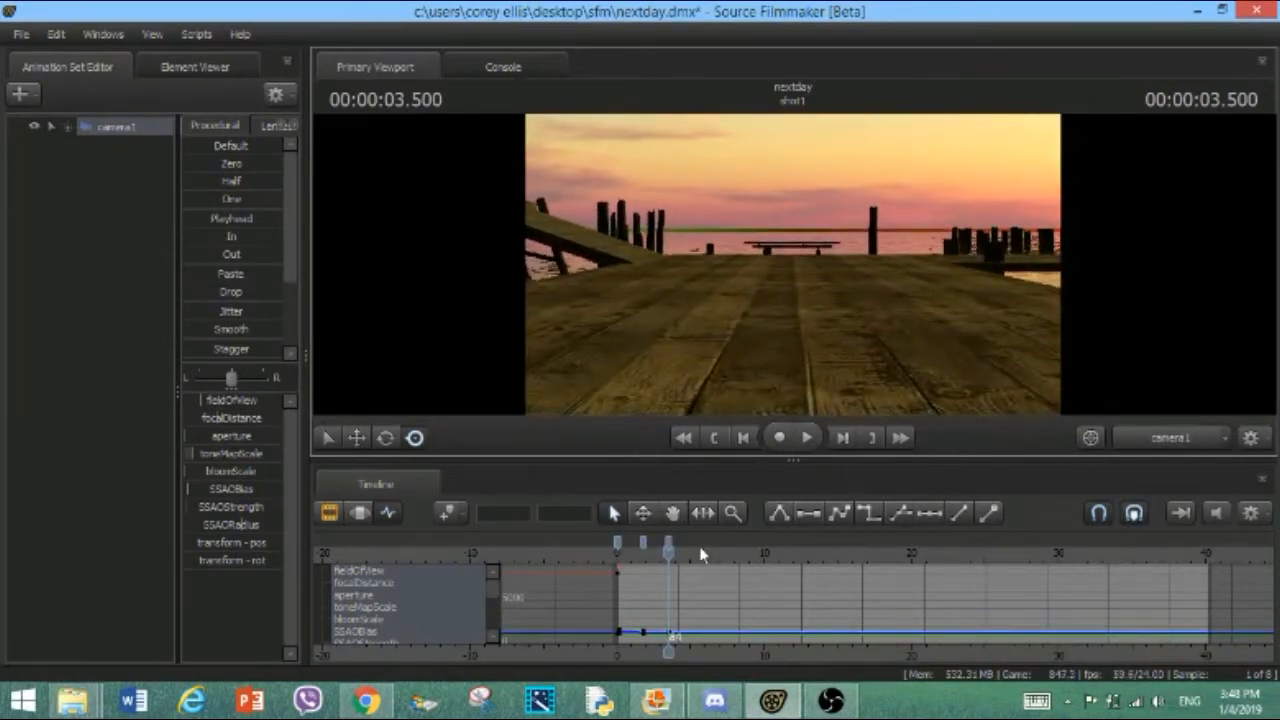
Merge camera1's extra keyframe just after the start into the one at 0 seconds so the shot opens on the pier view
{"action": "left_click_drag", "start_coordinate": [667, 549], "coordinate": [612, 547]}
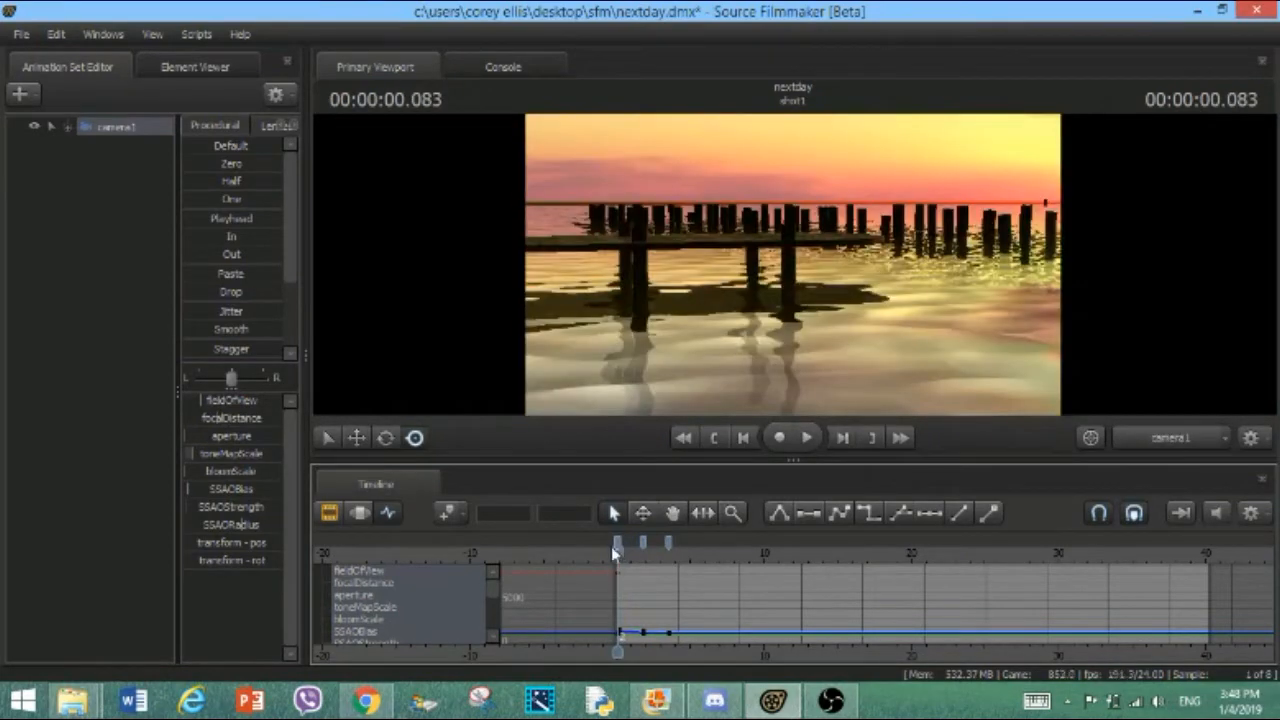
{"action": "scroll", "coordinate": [611, 546], "scroll_direction": "up", "scroll_amount": 3}
{"action": "scroll", "coordinate": [614, 549], "scroll_direction": "up", "scroll_amount": 3}
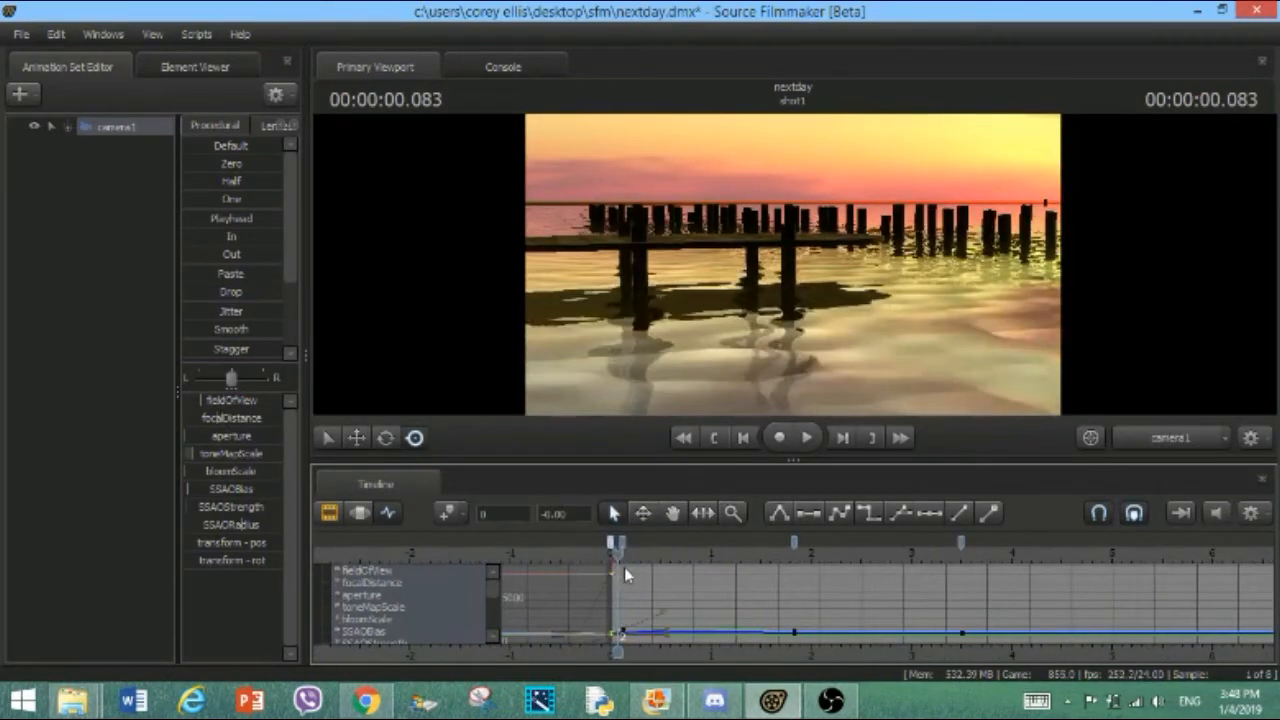
{"action": "left_click_drag", "start_coordinate": [622, 543], "coordinate": [609, 556]}
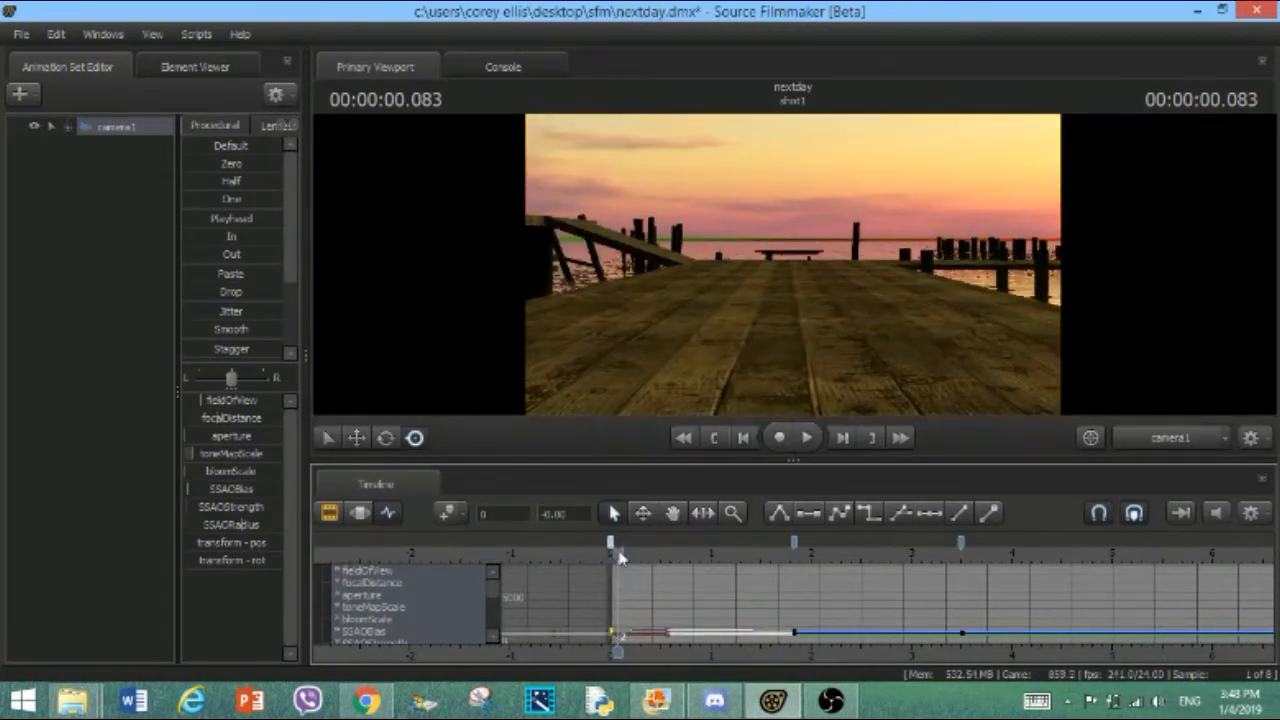
Space camera1's two following keyframes more evenly, placing them at about 1.6 seconds and at frame 75
{"action": "scroll", "coordinate": [622, 557], "scroll_direction": "down", "scroll_amount": 3}
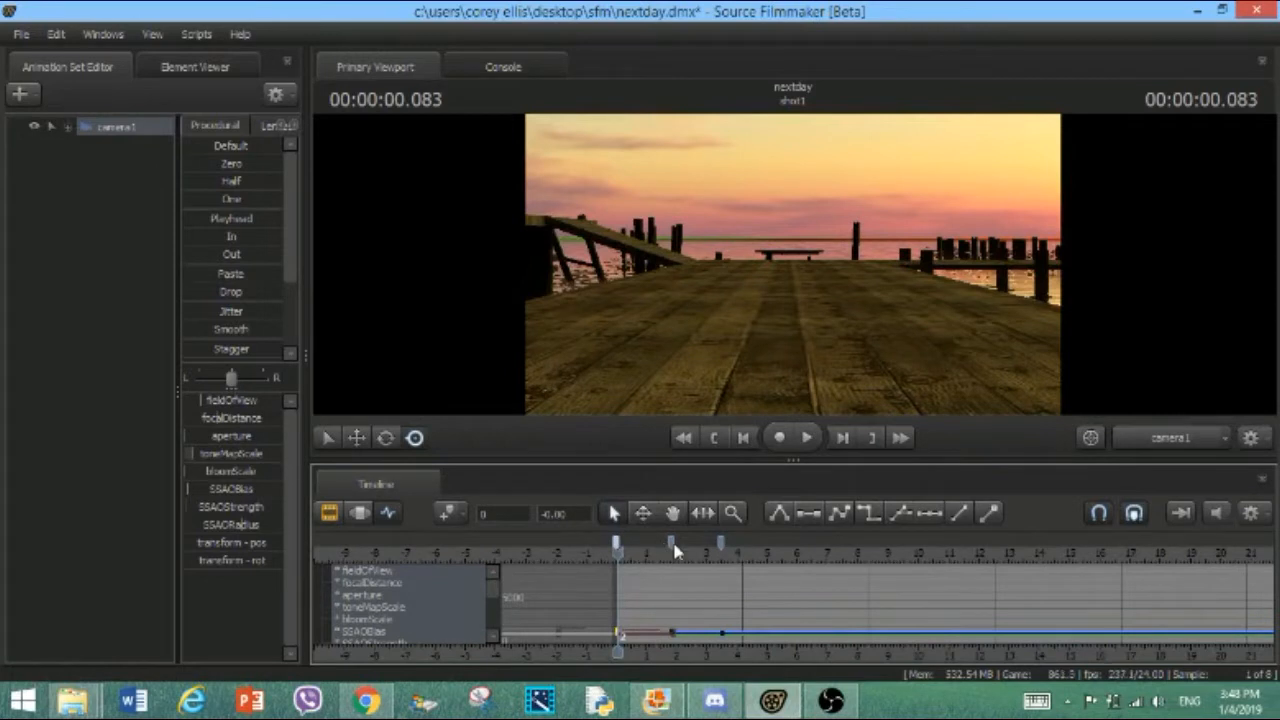
{"action": "left_click_drag", "start_coordinate": [671, 545], "coordinate": [710, 545]}
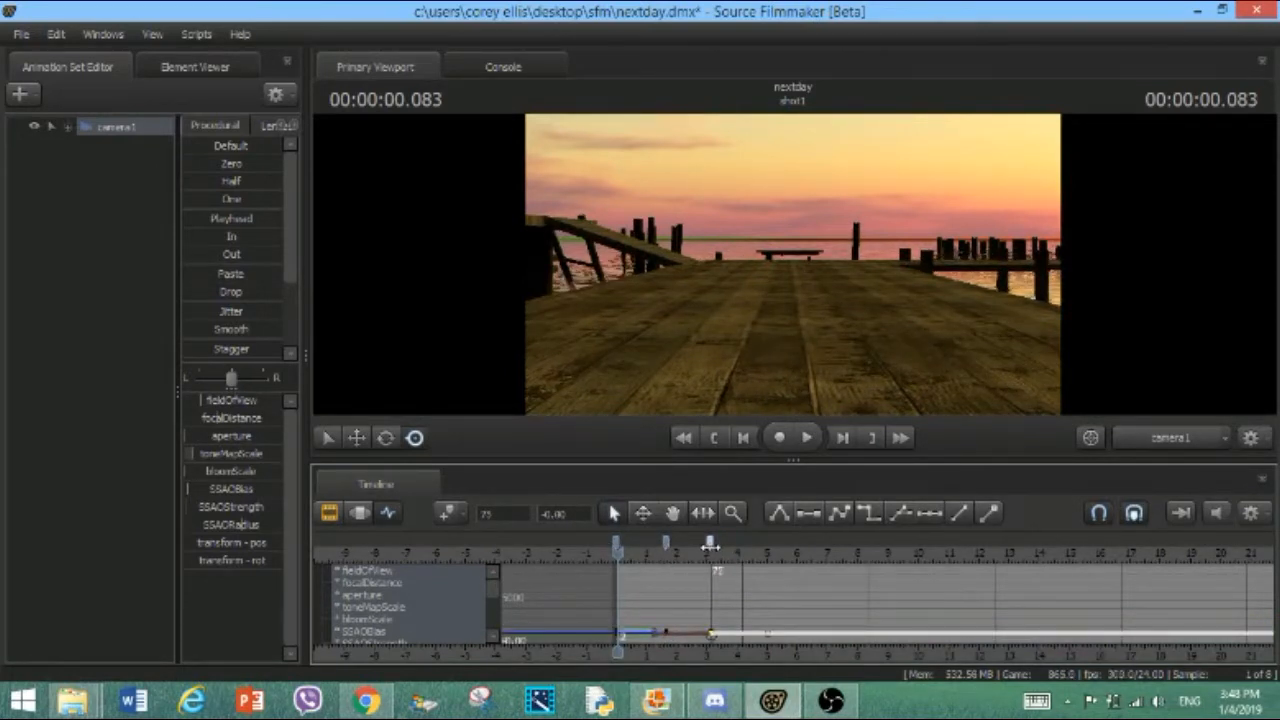
{"action": "scroll", "coordinate": [625, 561], "scroll_direction": "down", "scroll_amount": 3}
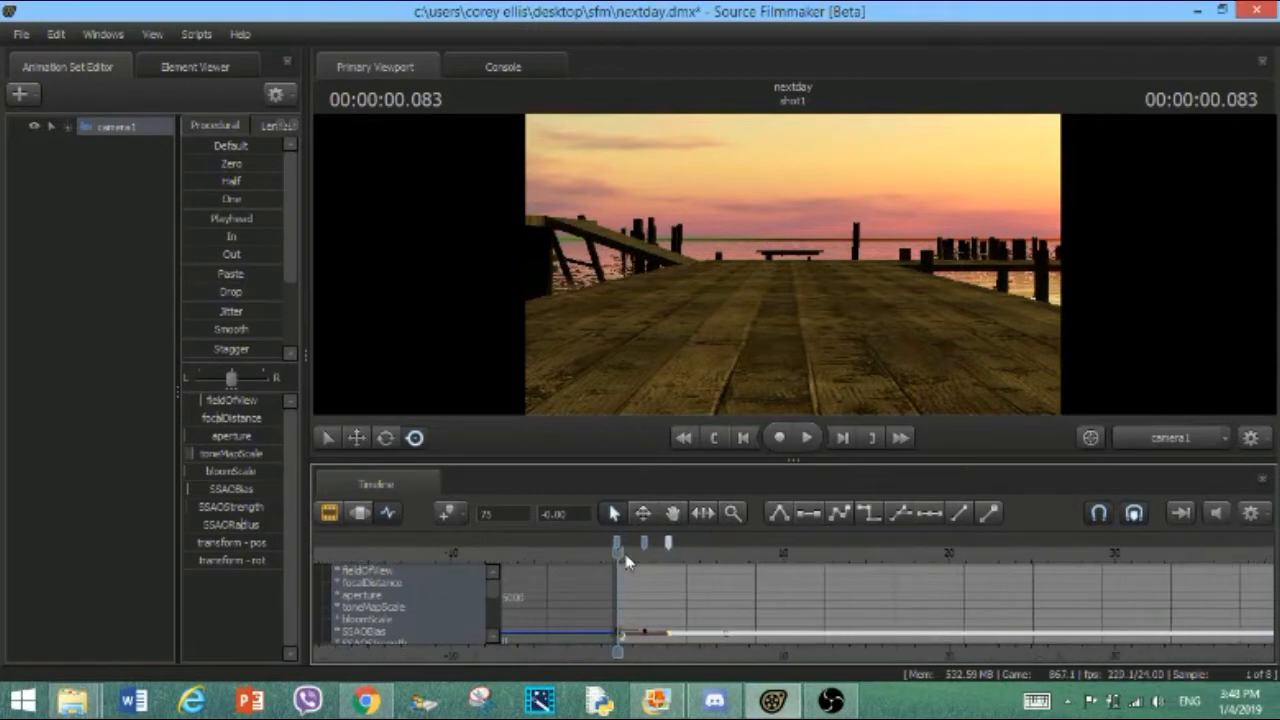
Keyframe camera1 at 4.541 seconds, tilted up and moved farther forward along the pier
{"action": "scroll", "coordinate": [626, 561], "scroll_direction": "down", "scroll_amount": 2}
{"action": "left_click_drag", "start_coordinate": [619, 556], "coordinate": [669, 553]}
{"action": "left_click_drag", "start_coordinate": [796, 322], "coordinate": [795, 259]}
{"action": "key", "text": "w"}
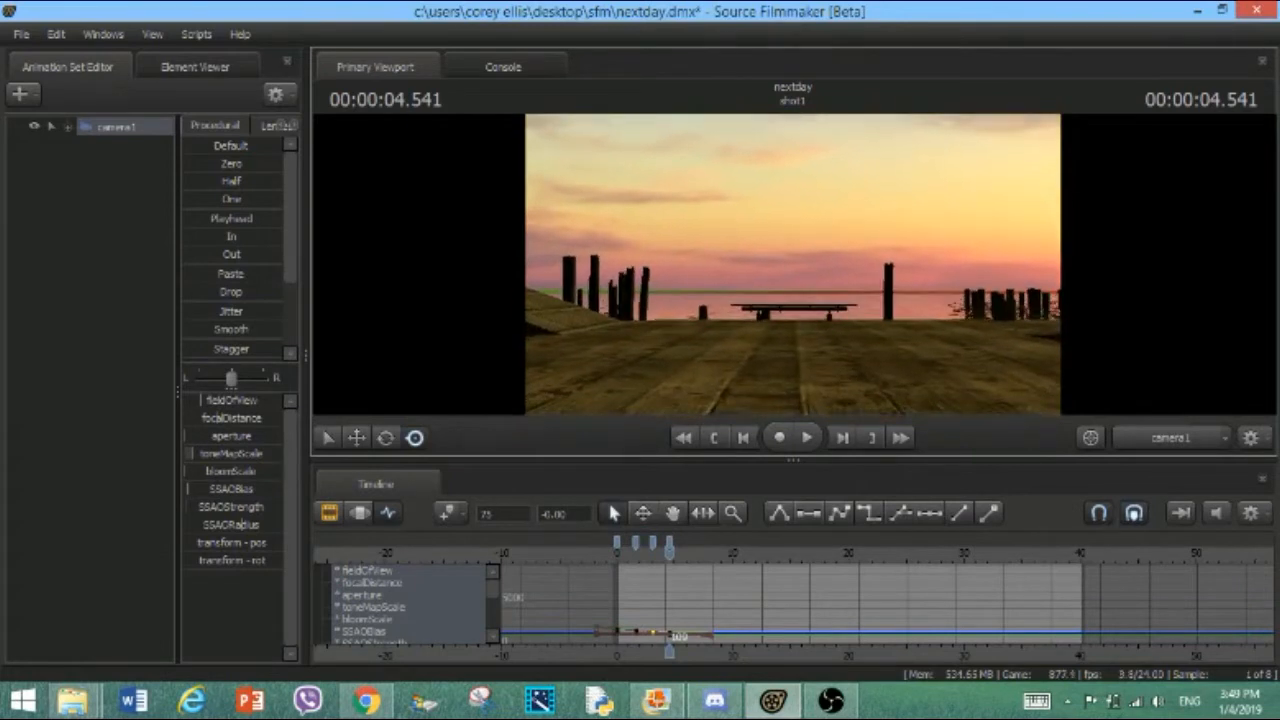
Keyframe camera1 at 6.083 seconds, moved closer to the bench and tilted down toward the planks
{"action": "left_click", "coordinate": [687, 553]}
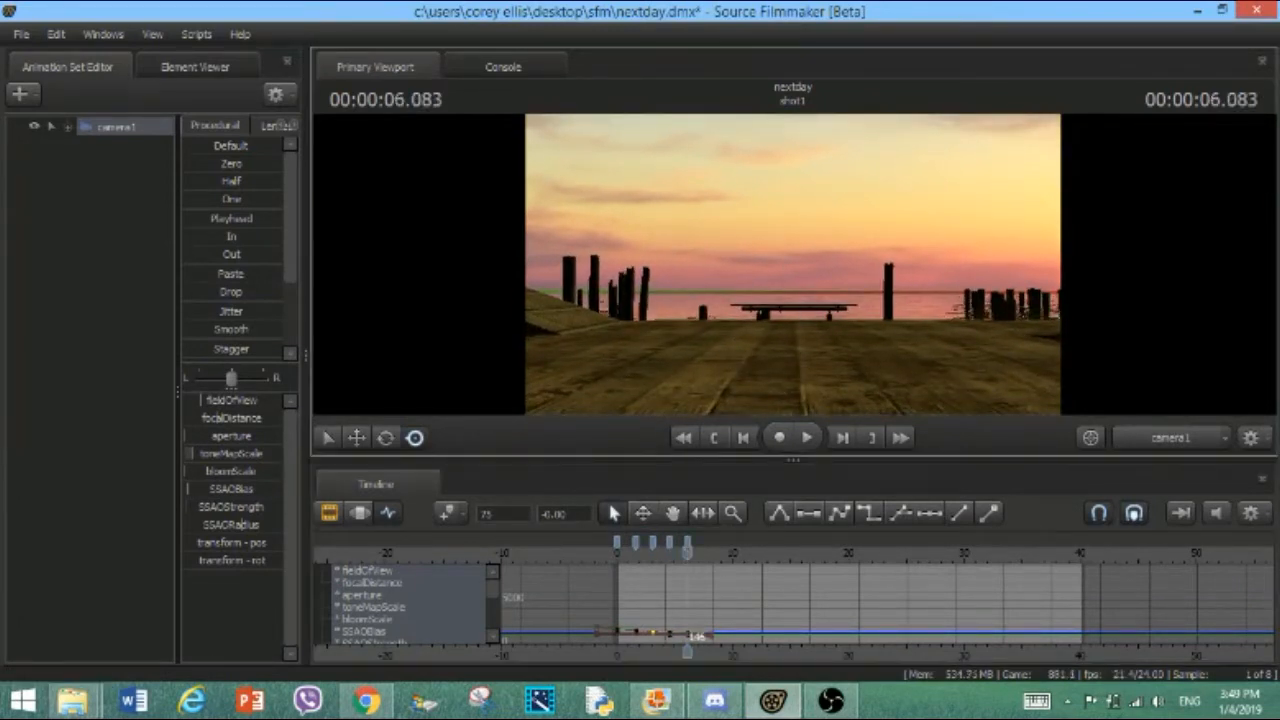
{"action": "key", "text": "w"}
{"action": "left_click_drag", "start_coordinate": [793, 265], "coordinate": [784, 383]}
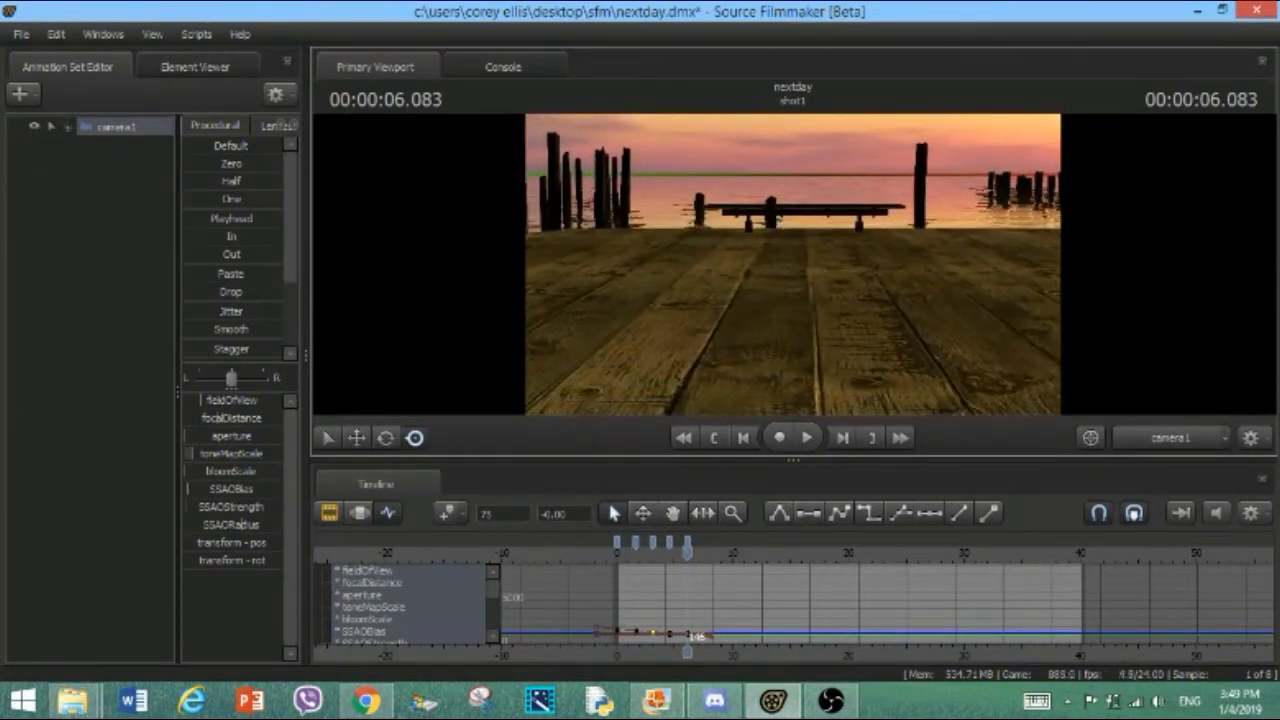
{"action": "key", "text": "x"}
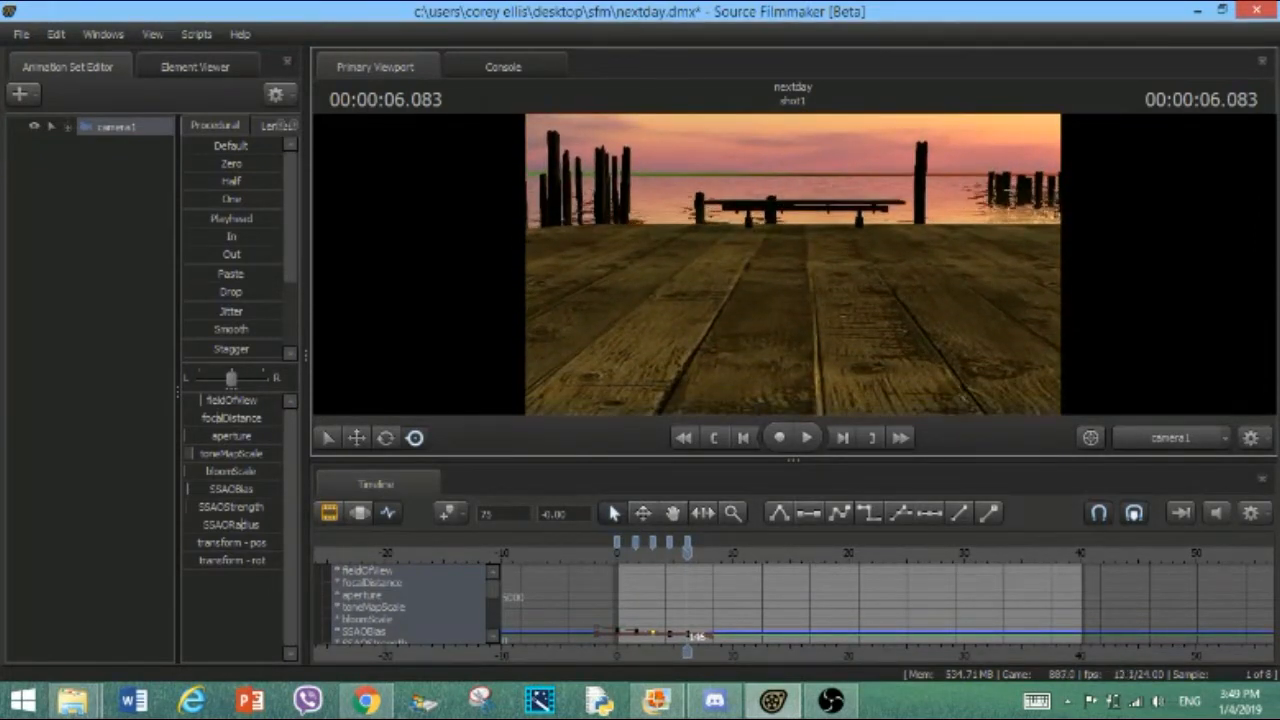
Tilt camera1 up and advance it slightly toward the bench at 7.833 seconds
{"action": "left_click", "coordinate": [707, 549]}
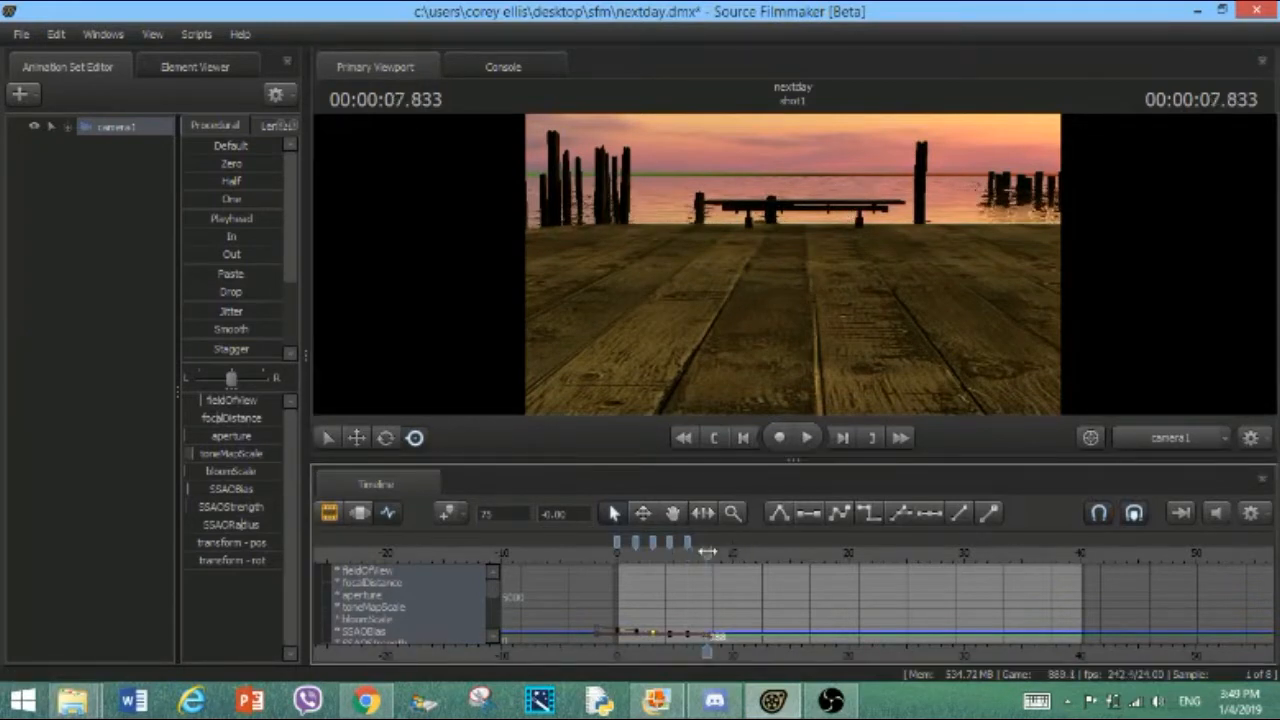
{"action": "left_click_drag", "start_coordinate": [780, 343], "coordinate": [780, 254]}
{"action": "key", "text": "w"}
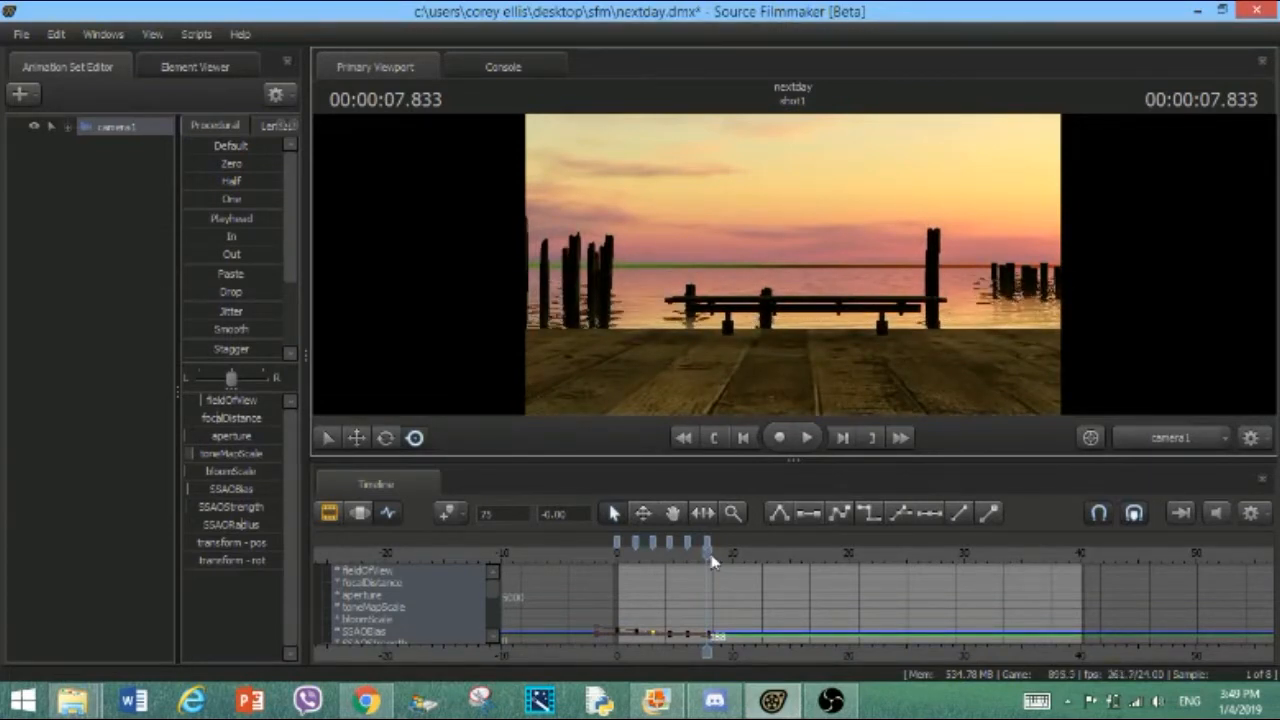
Hold camera1's view of the bench with a keyframe at 9.958 seconds and turn it left at about 12 seconds
{"action": "left_click_drag", "start_coordinate": [711, 552], "coordinate": [735, 550]}
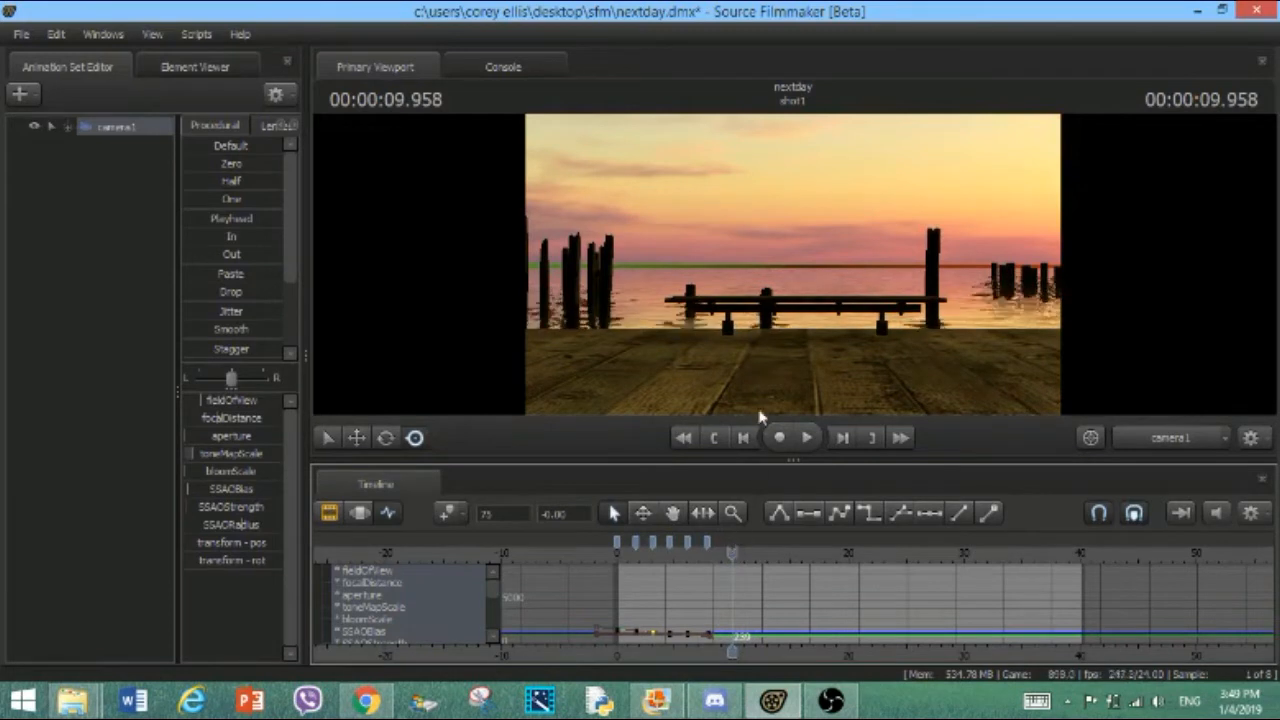
{"action": "left_click", "coordinate": [756, 554]}
{"action": "left_click_drag", "start_coordinate": [838, 360], "coordinate": [526, 348]}
Turn camera1 farther left at 13.583 seconds to face the raised walkway and street lamps beside the pier
{"action": "left_click", "coordinate": [774, 550]}
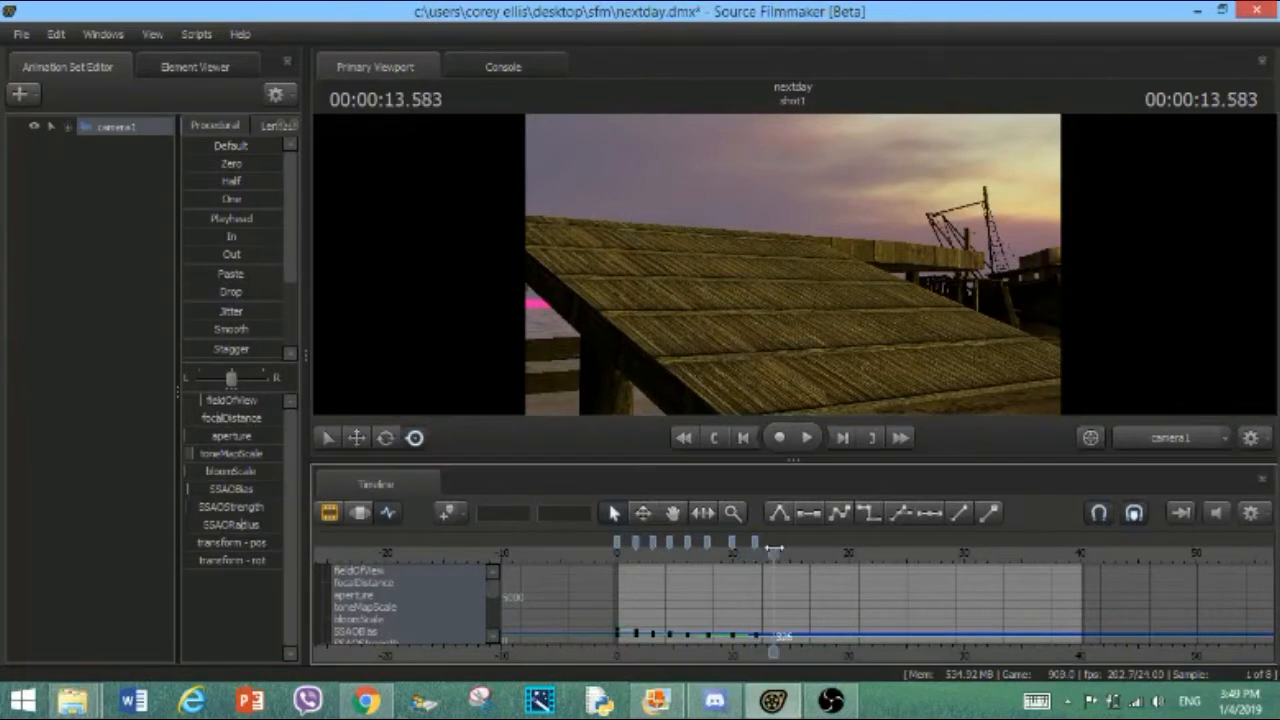
{"action": "left_click_drag", "start_coordinate": [790, 345], "coordinate": [574, 302]}
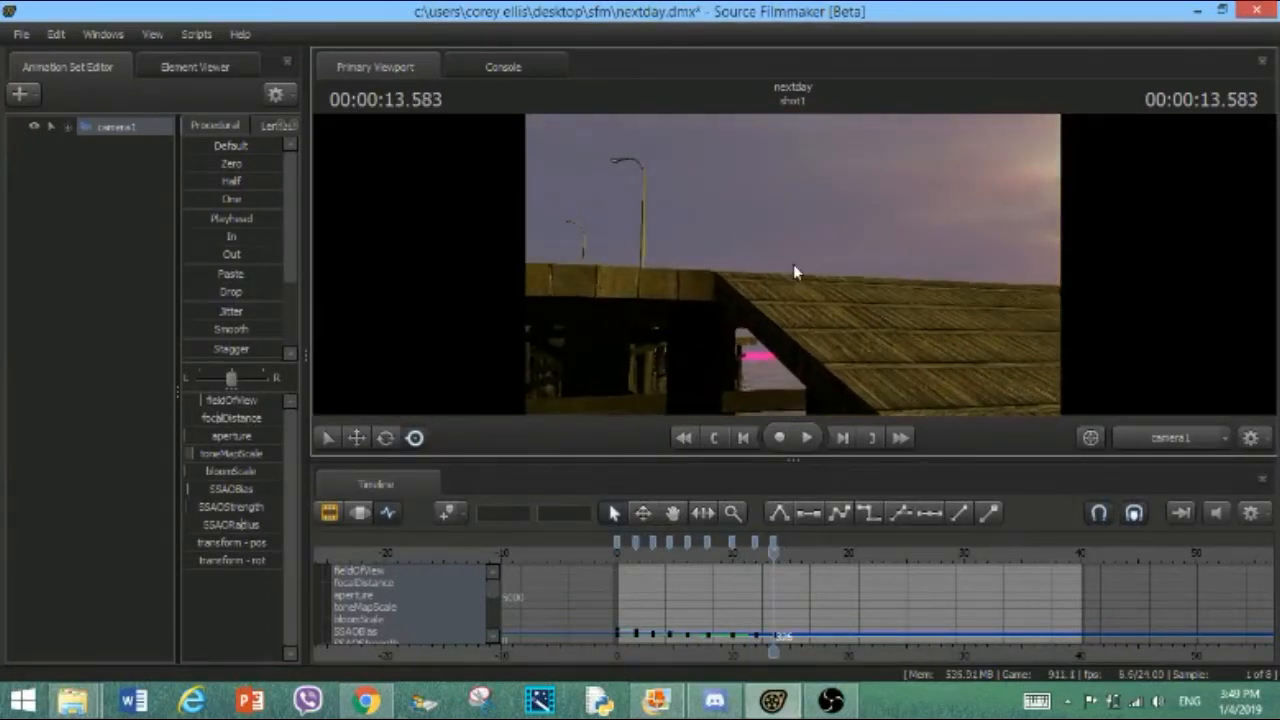
{"action": "left_click_drag", "start_coordinate": [793, 264], "coordinate": [680, 245]}
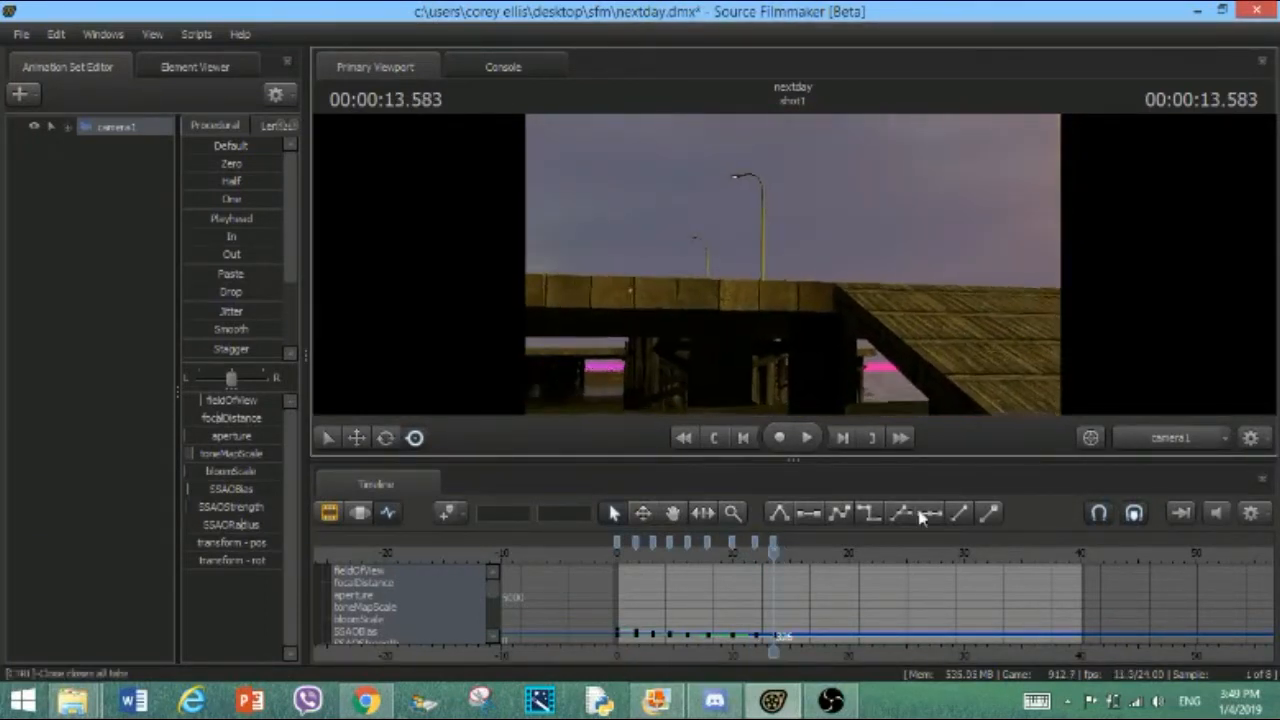
Turn camera1 back right to face the bench at about 15.3 seconds
{"action": "left_click", "coordinate": [794, 548]}
{"action": "left_click_drag", "start_coordinate": [836, 350], "coordinate": [1206, 388]}
{"action": "key", "text": "d"}
Turn camera1 right, past the sun, at 17.208 seconds to face the posts along the pier's other side
{"action": "left_click", "coordinate": [817, 555]}
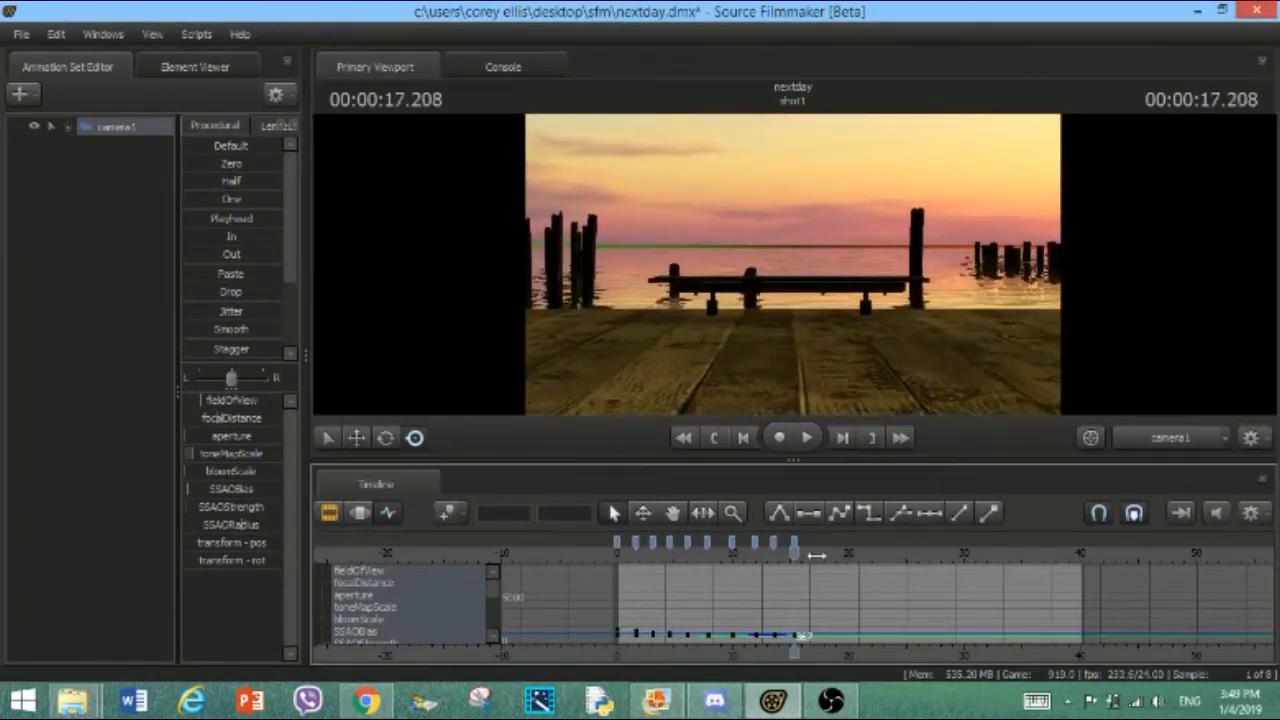
{"action": "left_click_drag", "start_coordinate": [770, 322], "coordinate": [1227, 299]}
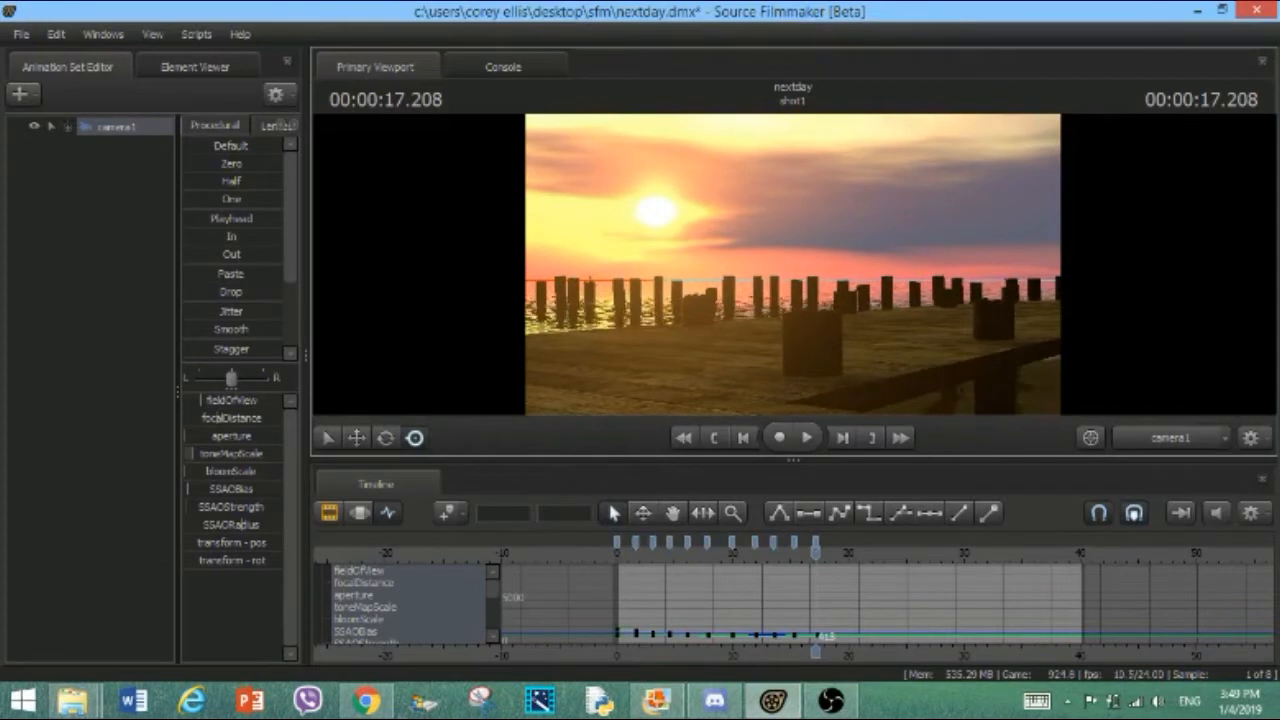
{"action": "left_click_drag", "start_coordinate": [711, 285], "coordinate": [905, 273]}
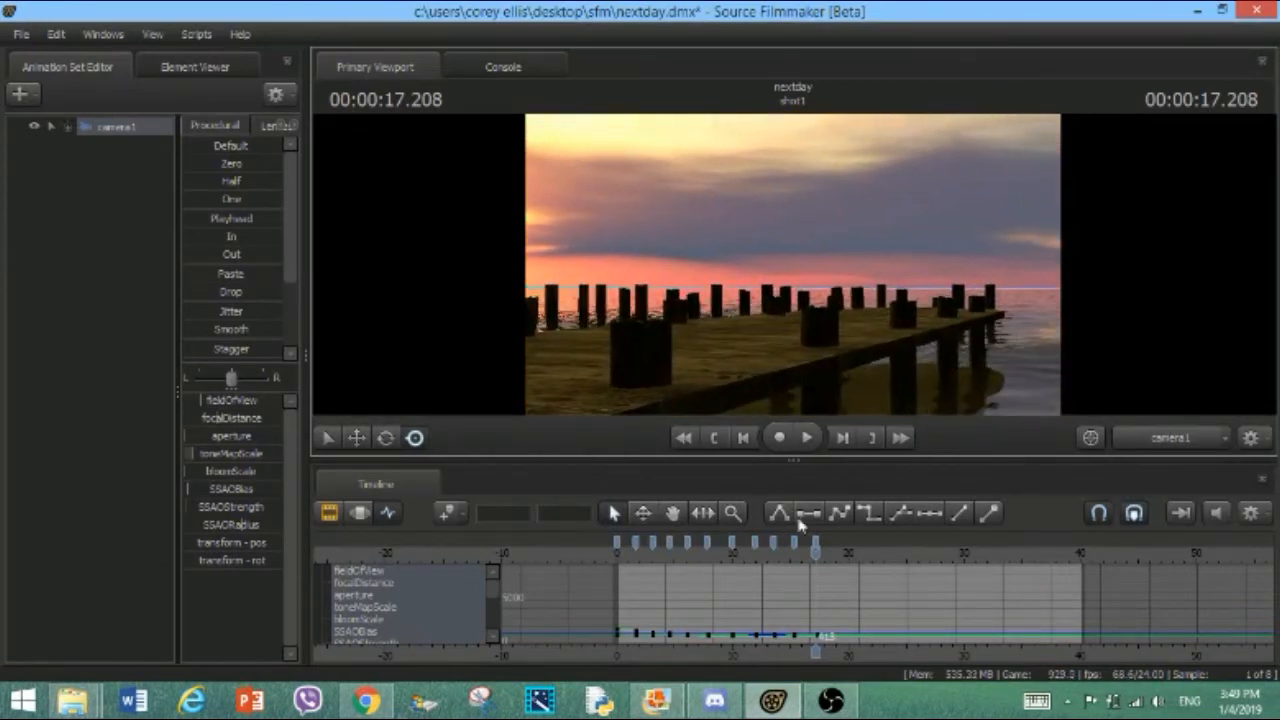
Keyframe camera1 at 19.250 s, then turn it toward the bright sunset and keyframe that view at 21.333 s
{"action": "left_click", "coordinate": [841, 557]}
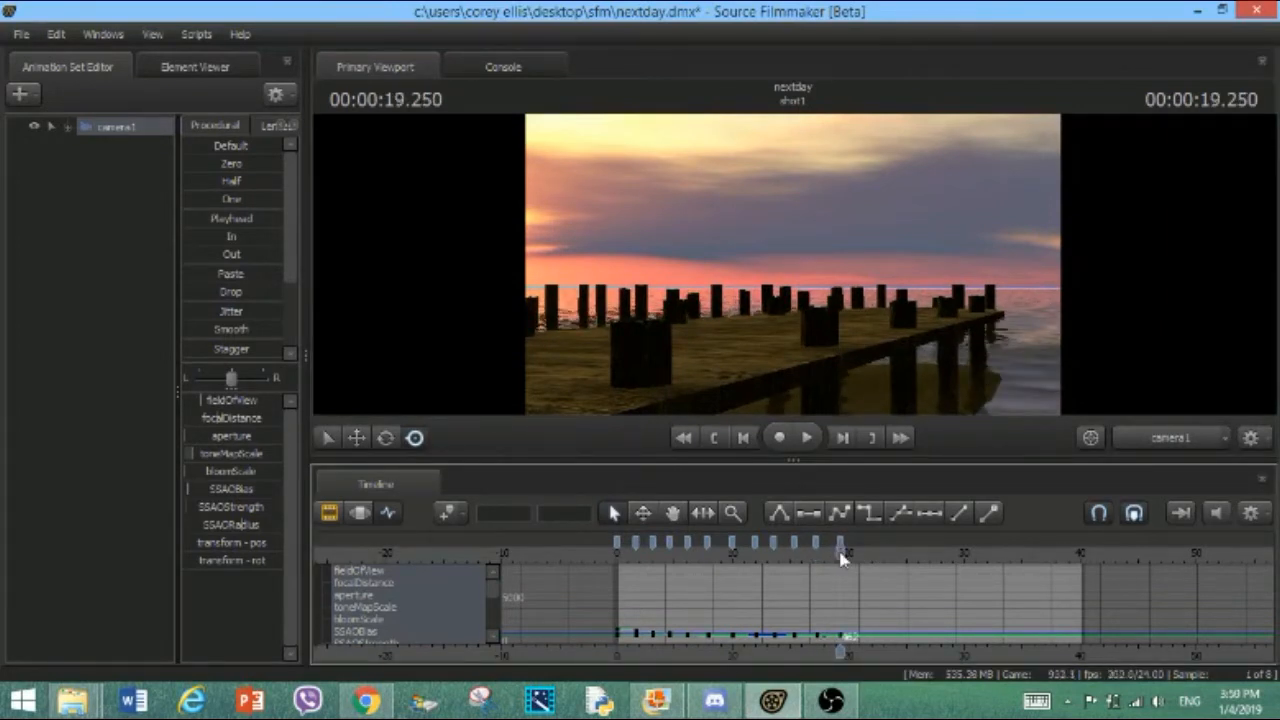
{"action": "left_click_drag", "start_coordinate": [840, 551], "coordinate": [861, 551]}
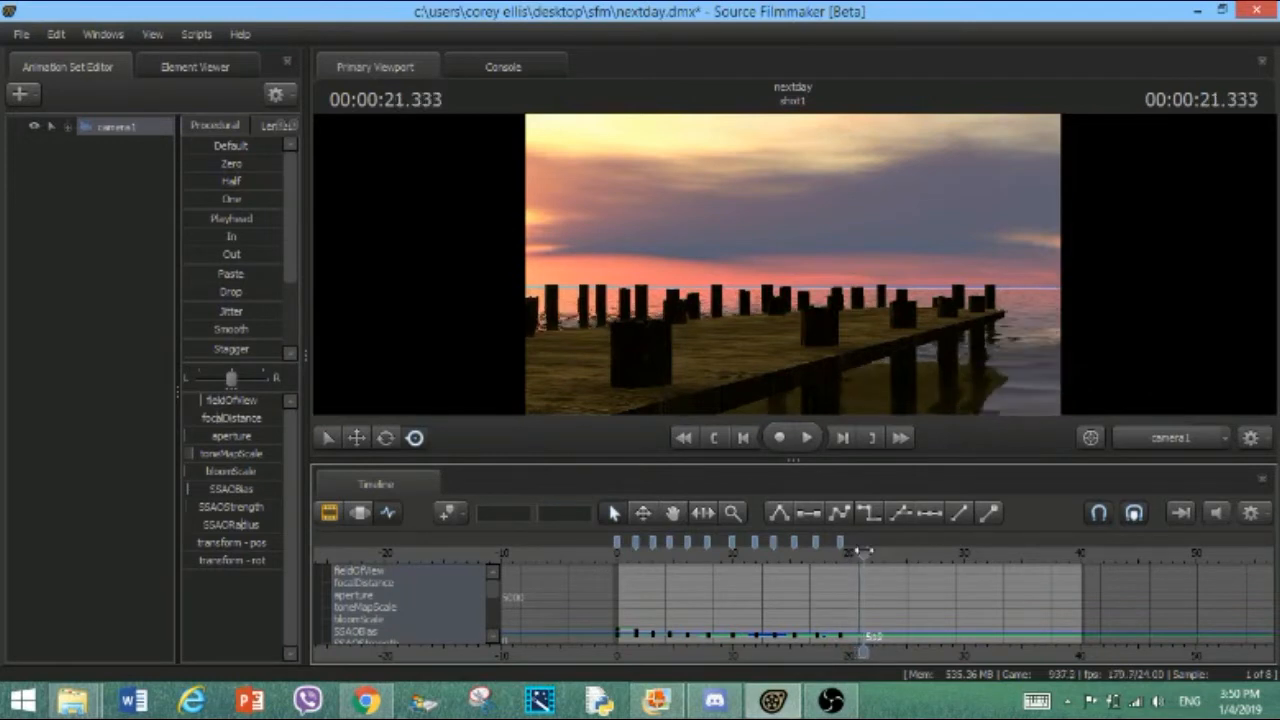
{"action": "left_click_drag", "start_coordinate": [923, 281], "coordinate": [595, 308]}
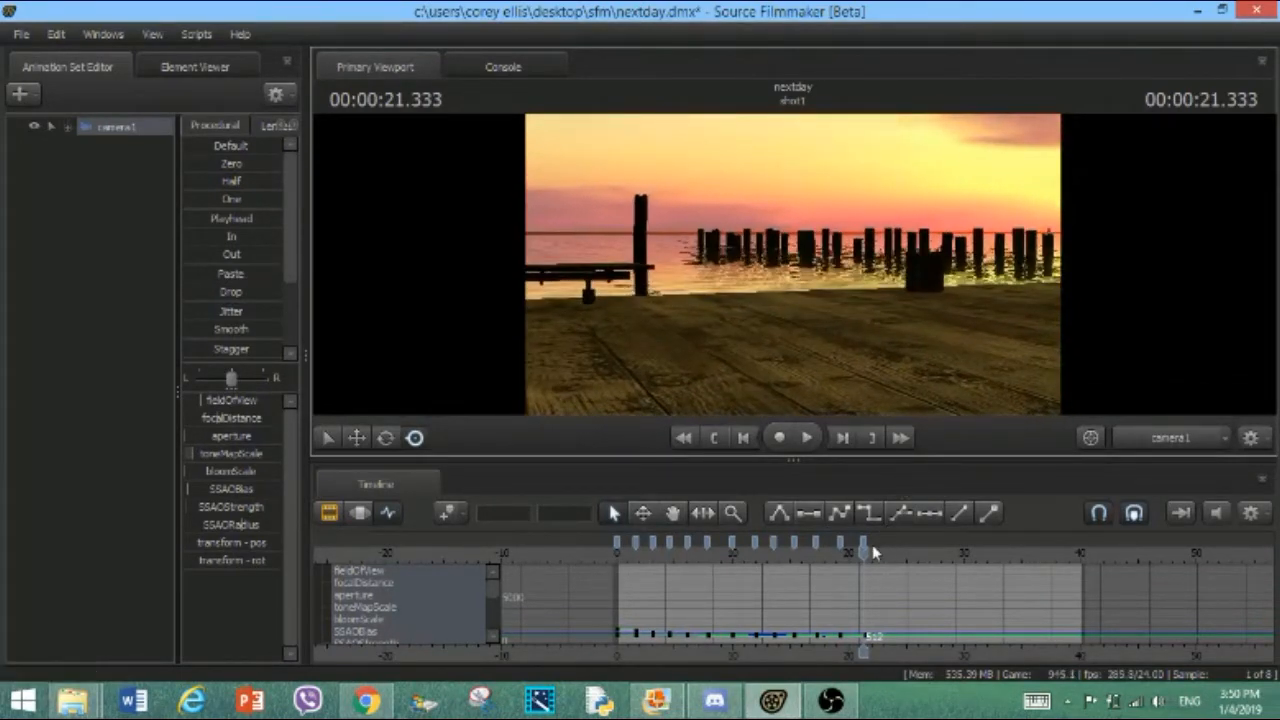
Advance to 23.041 s and keyframe camera1 moved forward toward the edge of the dock and the water pilings
{"action": "left_click_drag", "start_coordinate": [866, 553], "coordinate": [884, 553]}
{"action": "mouse_move", "coordinate": [861, 353]}
{"action": "left_mouse_down"}
{"action": "mouse_move", "coordinate": [862, 318]}
{"action": "mouse_move", "coordinate": [878, 338]}
{"action": "left_mouse_up"}
{"action": "key", "text": "w"}
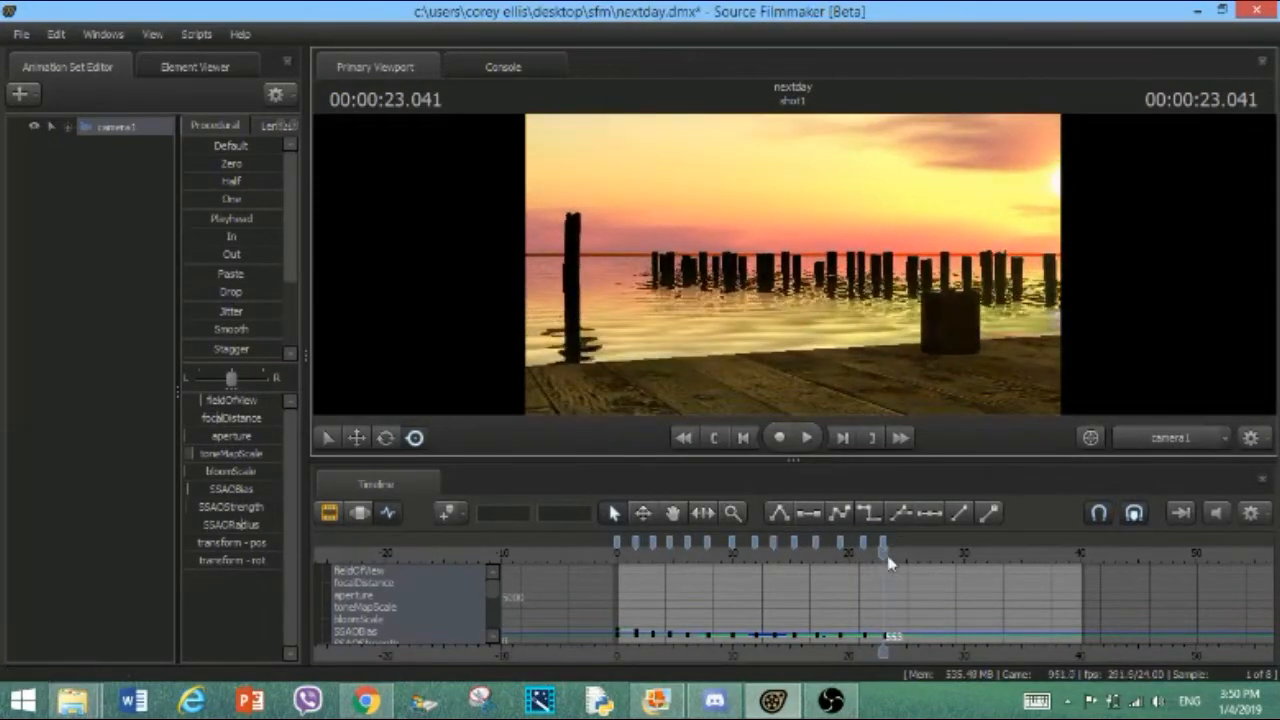
Keyframe camera1 at about 24.6 s and at 26.833 s, panning from the sunset pilings to look along the dock
{"action": "left_click_drag", "start_coordinate": [885, 554], "coordinate": [903, 554]}
{"action": "left_click_drag", "start_coordinate": [885, 325], "coordinate": [1050, 347]}
{"action": "left_click", "coordinate": [927, 550]}
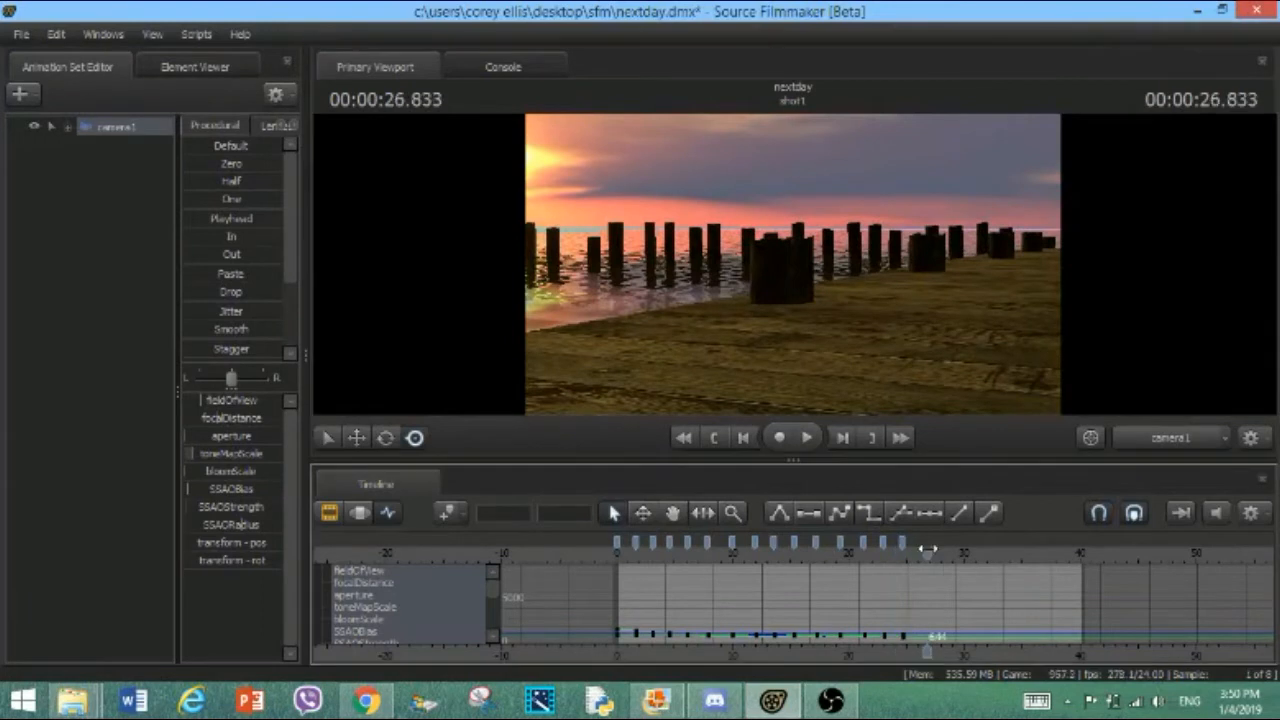
{"action": "left_click_drag", "start_coordinate": [880, 298], "coordinate": [1114, 244]}
{"action": "key", "text": "w"}
Keyframe camera1 at 28.875 s, about 30.8 s and 32.666 s, tilting the view and moving forward to the end of the dock
{"action": "left_click", "coordinate": [951, 553]}
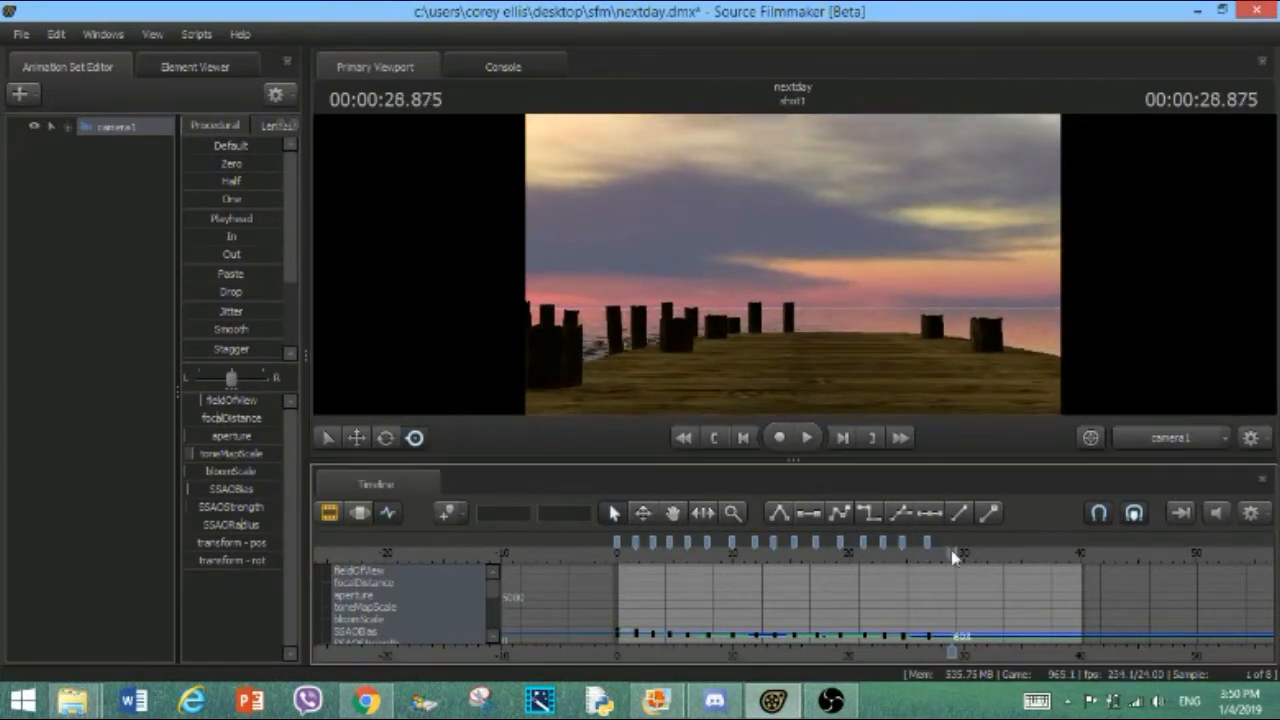
{"action": "key", "text": "w"}
{"action": "left_click_drag", "start_coordinate": [793, 264], "coordinate": [796, 195]}
{"action": "left_click", "coordinate": [974, 553]}
{"action": "key", "text": "w"}
{"action": "left_click_drag", "start_coordinate": [973, 555], "coordinate": [995, 552]}
{"action": "key", "text": "w"}
{"action": "left_click_drag", "start_coordinate": [796, 248], "coordinate": [796, 301]}
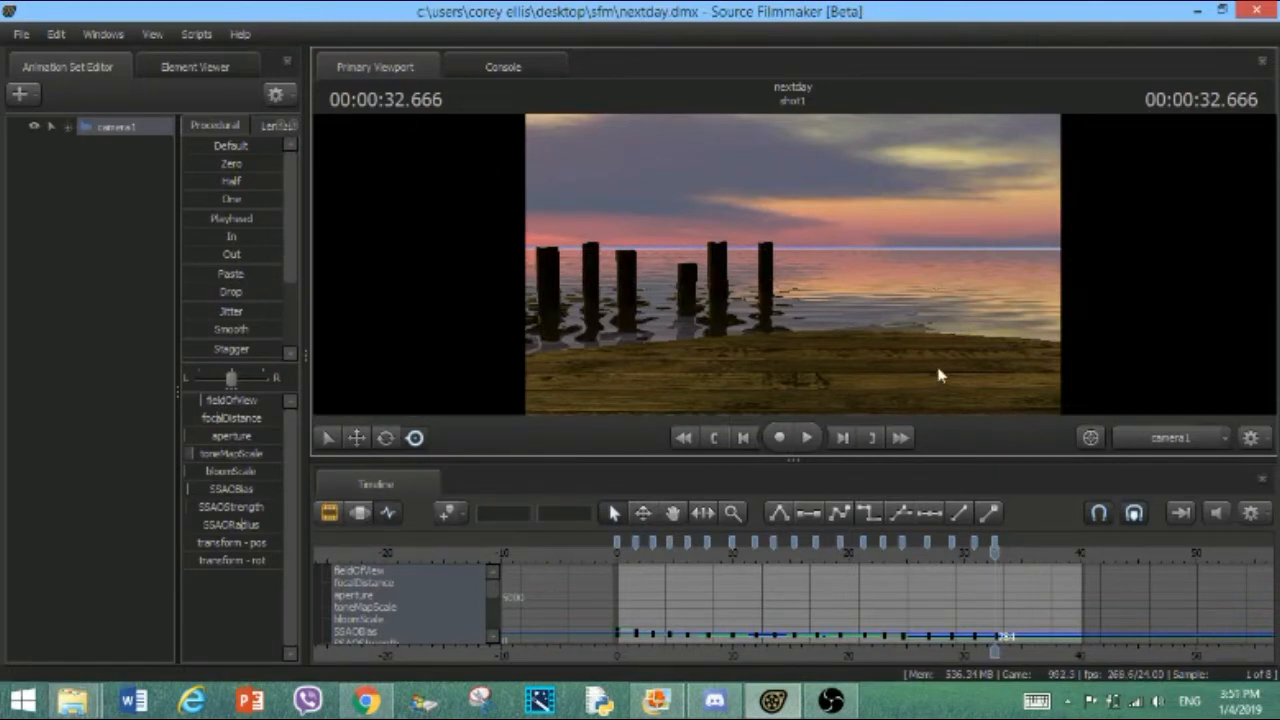
Hold the camera1 view until 33.958 s, pan across the open water and hold until 38.250 s, then turn the view at 40.041 s
{"action": "mouse_move", "coordinate": [998, 563]}
{"action": "left_mouse_down"}
{"action": "mouse_move", "coordinate": [1085, 548]}
{"action": "mouse_move", "coordinate": [1010, 553]}
{"action": "left_mouse_up"}
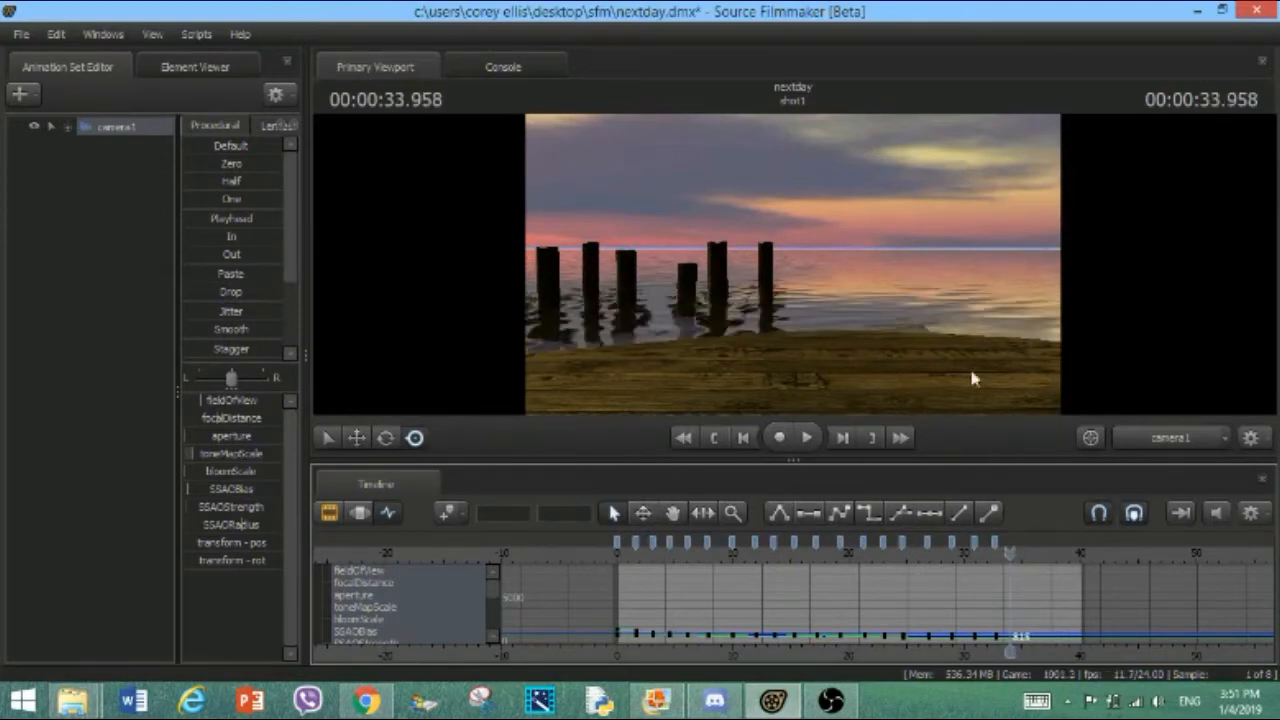
{"action": "left_click_drag", "start_coordinate": [793, 264], "coordinate": [390, 224]}
{"action": "left_click_drag", "start_coordinate": [1010, 550], "coordinate": [1060, 550]}
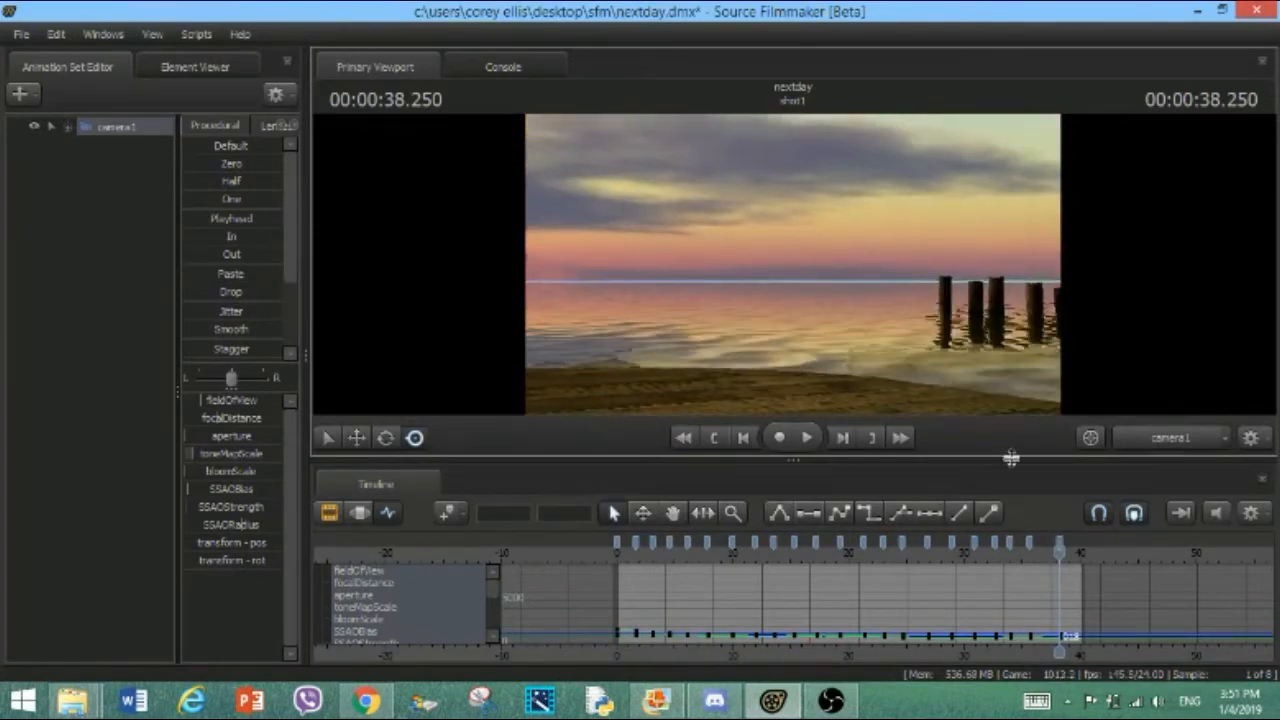
{"action": "left_click_drag", "start_coordinate": [1060, 551], "coordinate": [1080, 549]}
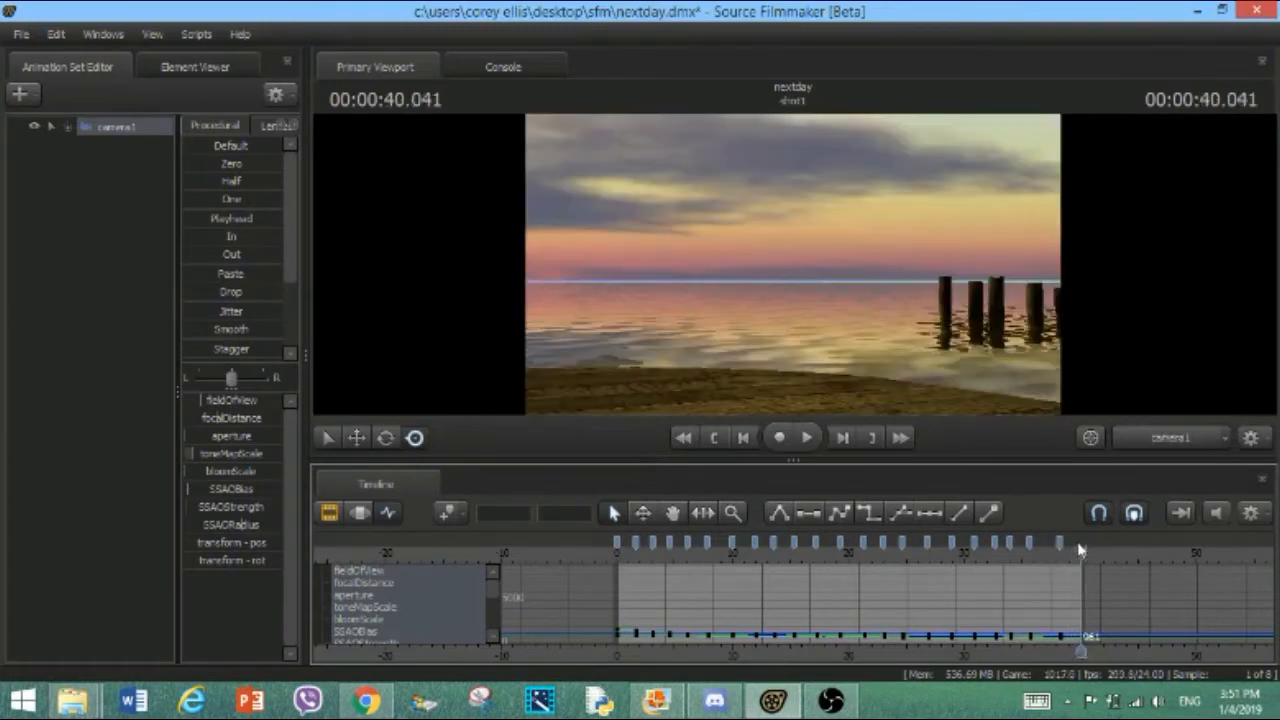
{"action": "left_click_drag", "start_coordinate": [793, 265], "coordinate": [698, 287]}
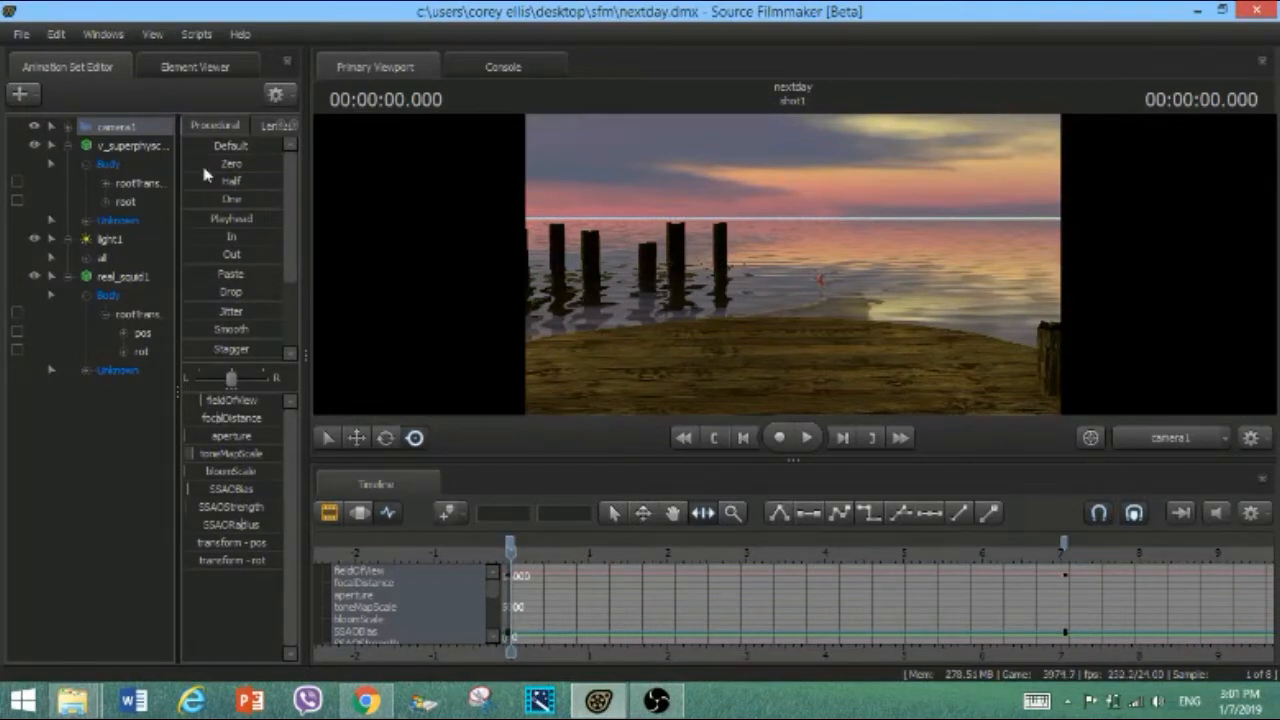
Collapse the control groups of the v_superphysc... and real_squid1 animation sets and select the v_superphysc... model
{"action": "left_click", "coordinate": [67, 146]}
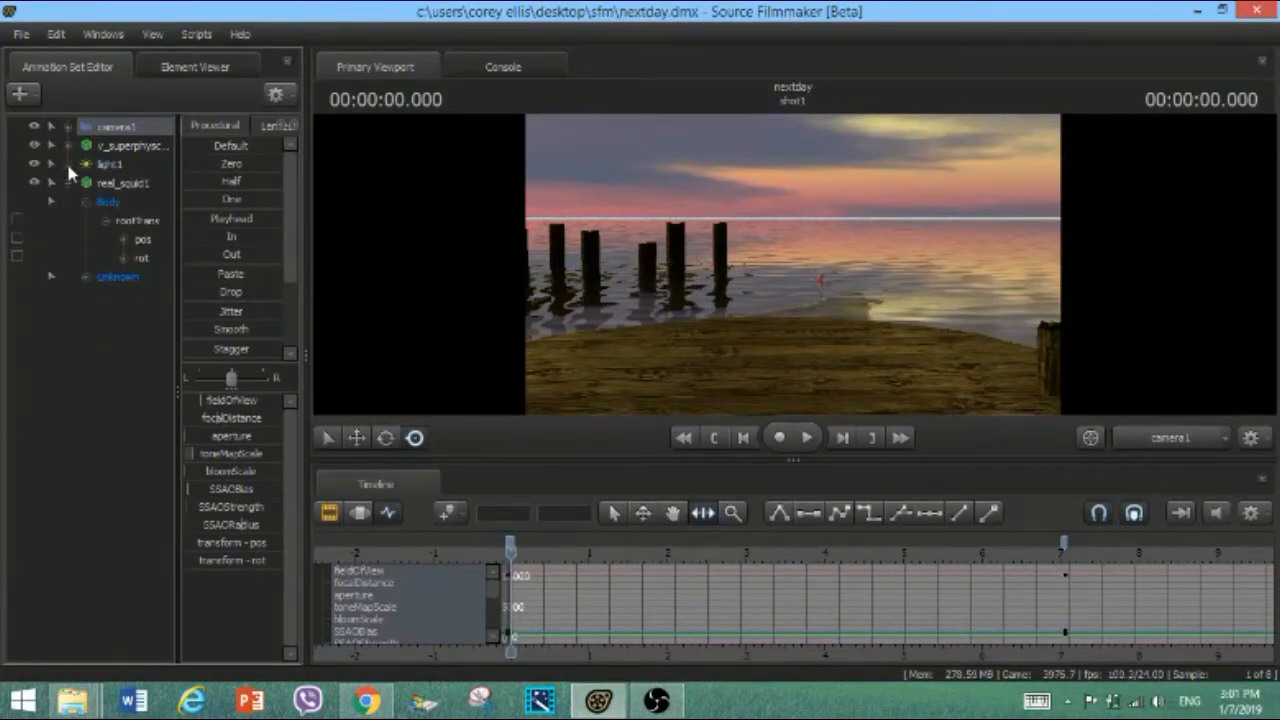
{"action": "left_click", "coordinate": [68, 184]}
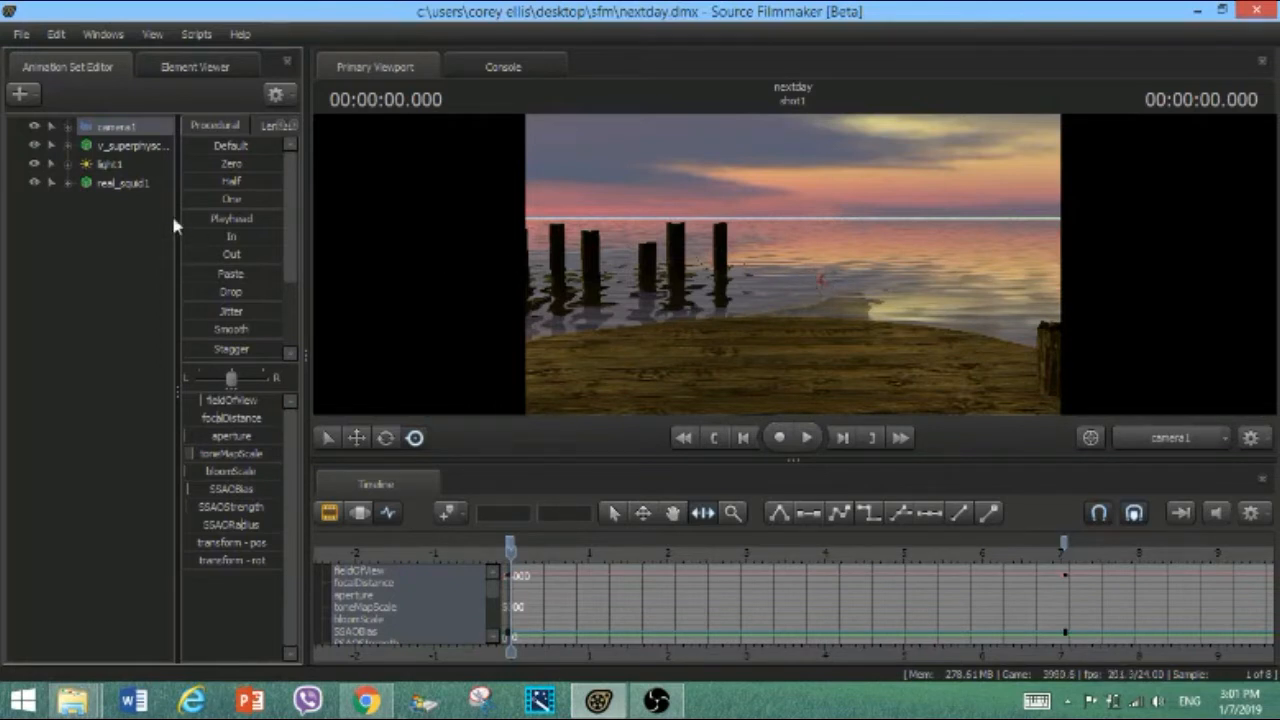
{"action": "left_click", "coordinate": [128, 148]}
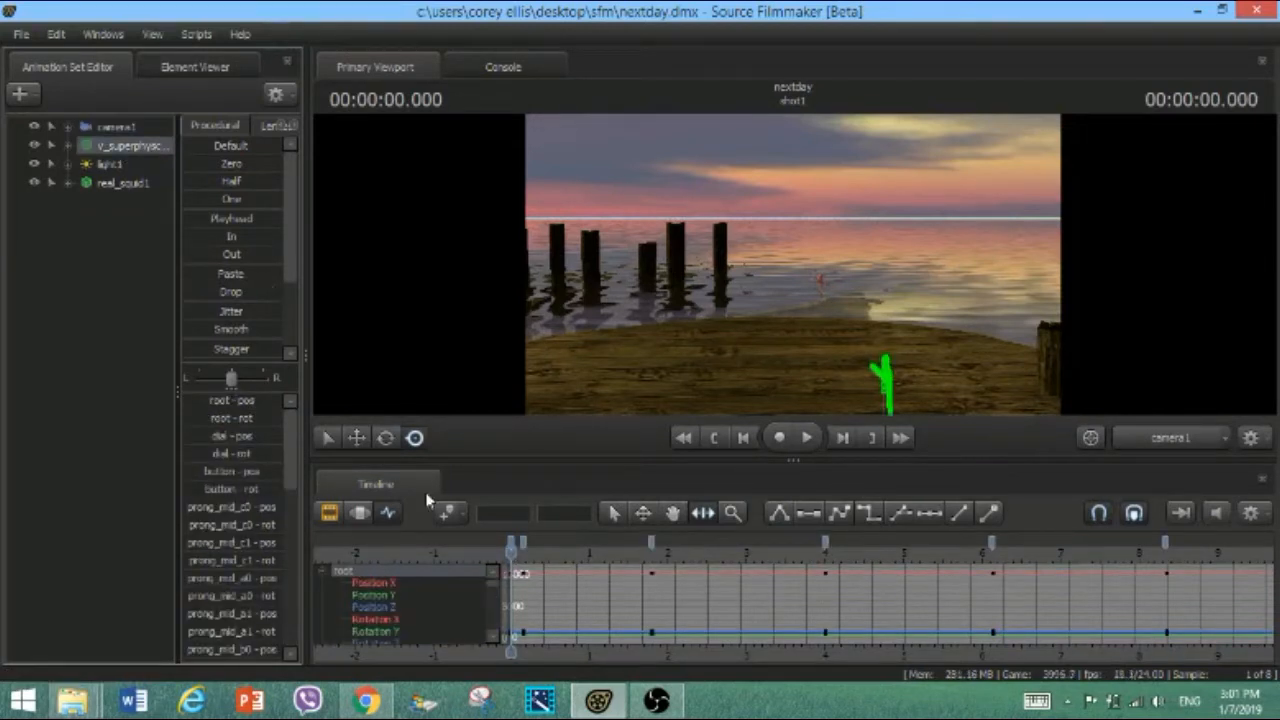
Scrub through the v_superphysc... model's animation from the start of the shot toward its end
{"action": "left_click", "coordinate": [511, 556]}
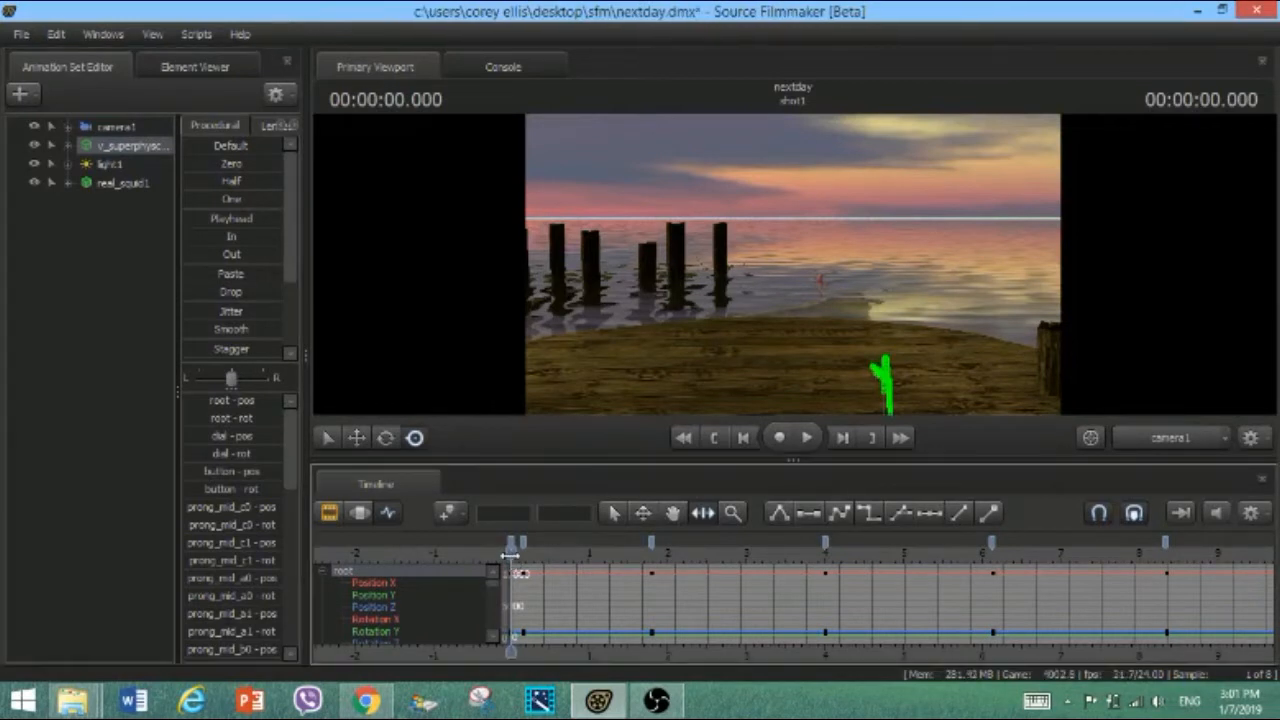
{"action": "left_click_drag", "start_coordinate": [511, 556], "coordinate": [1187, 524]}
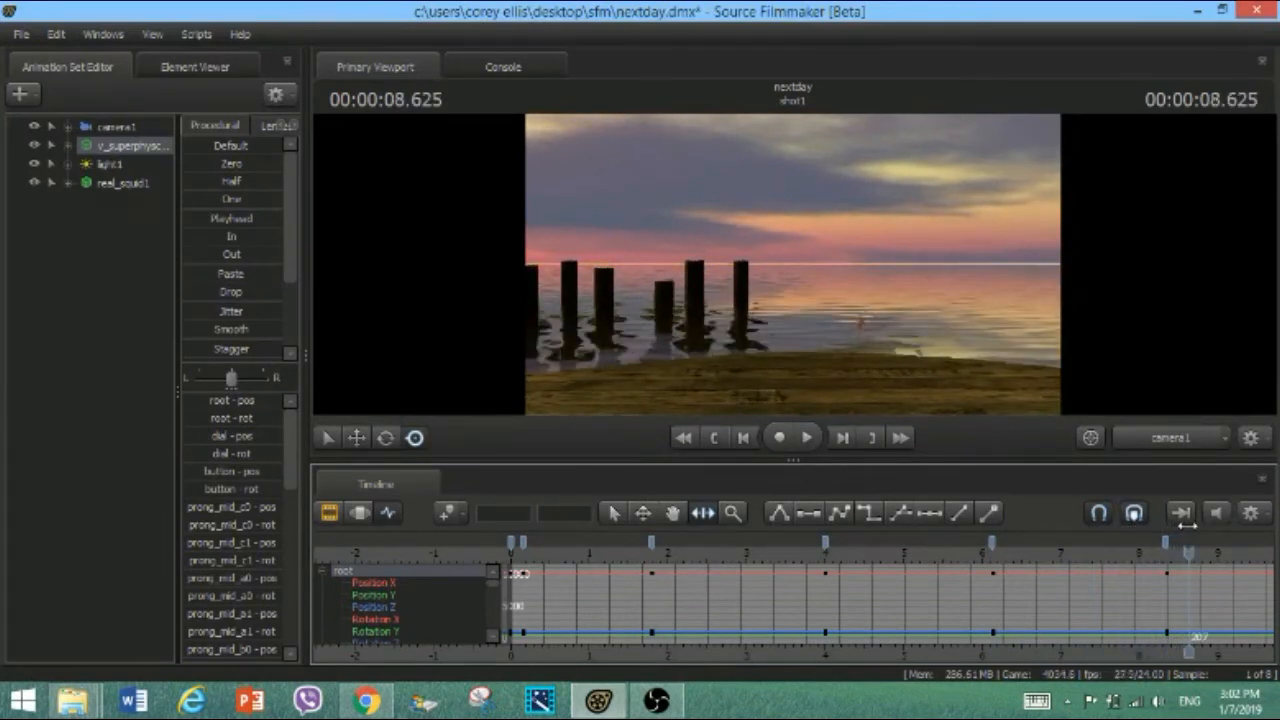
{"action": "scroll", "coordinate": [1202, 551], "scroll_direction": "down", "scroll_amount": 3}
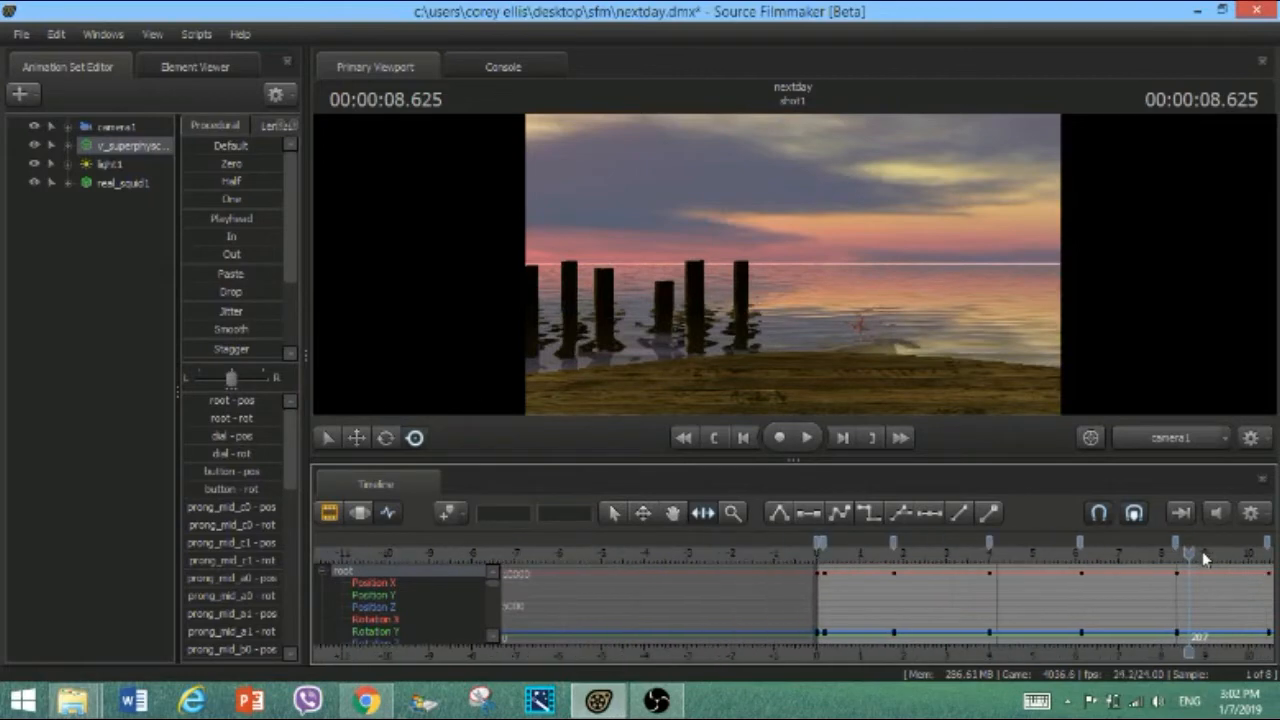
{"action": "left_click_drag", "start_coordinate": [1189, 552], "coordinate": [1240, 553]}
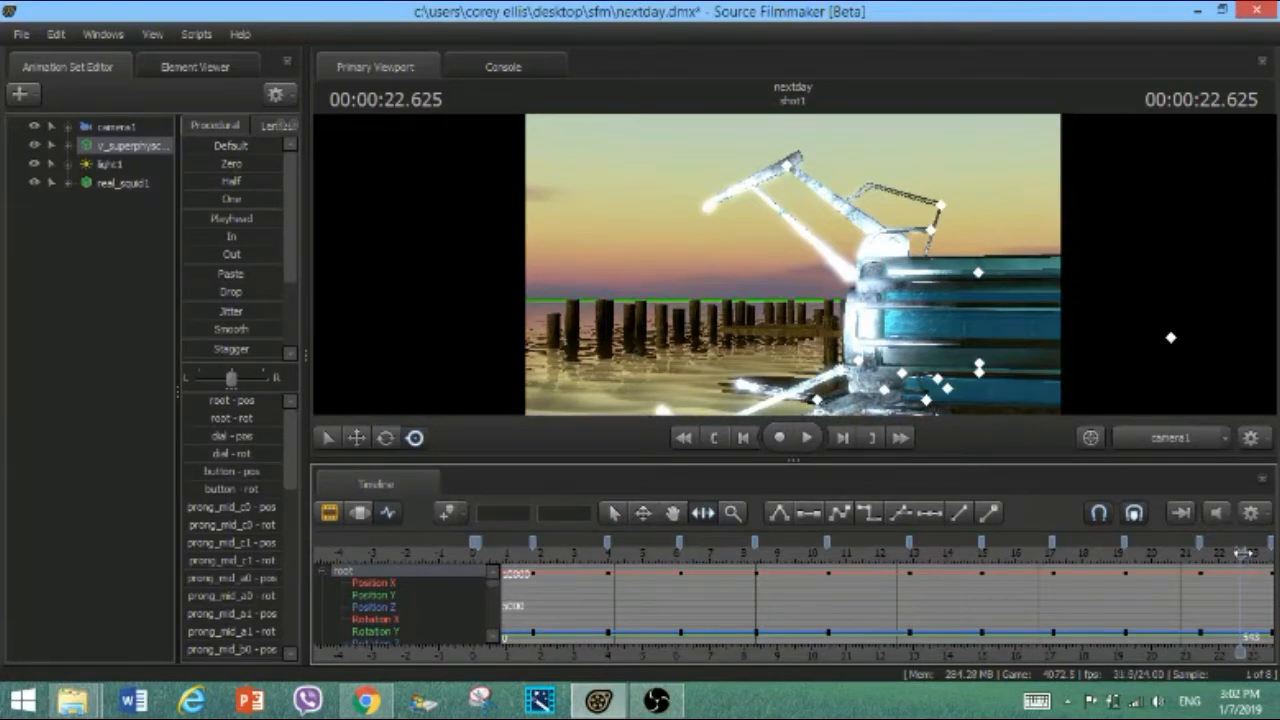
{"action": "left_click_drag", "start_coordinate": [1243, 553], "coordinate": [1273, 548]}
{"action": "scroll", "coordinate": [1245, 563], "scroll_direction": "down", "scroll_amount": 3}
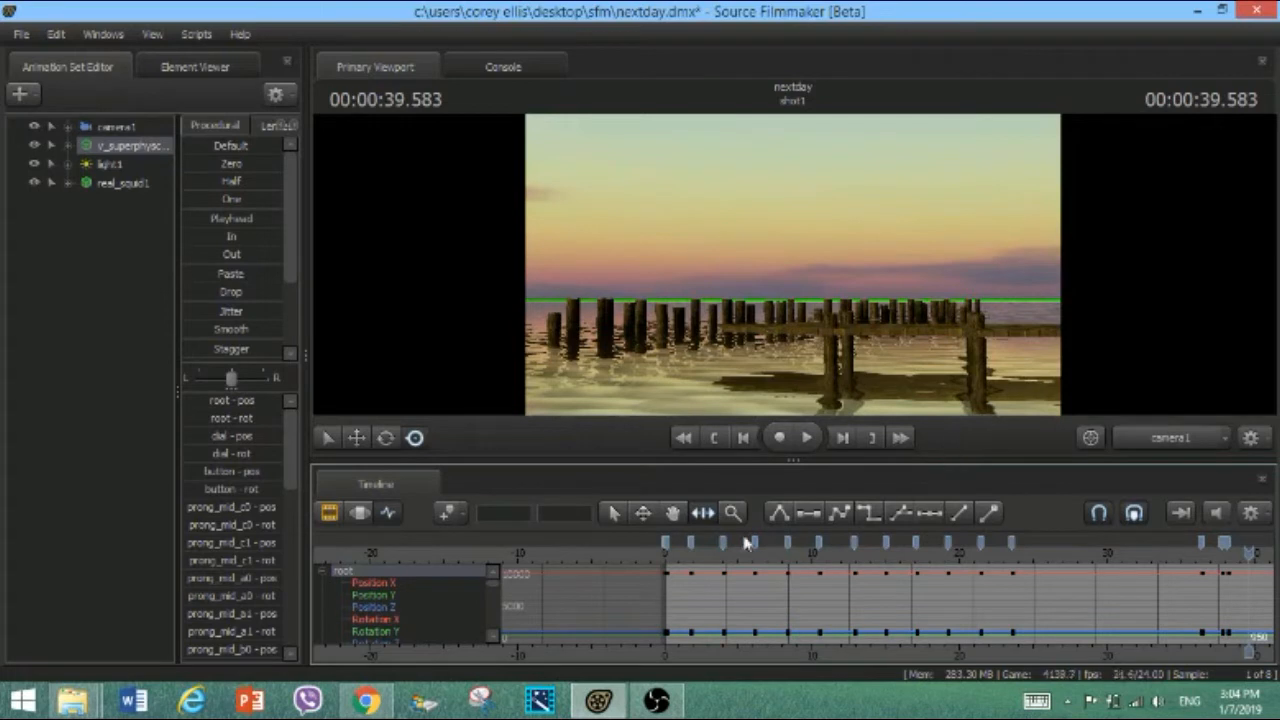
Review the weapon model's animation again from the start and play back the ending from 35.000 s
{"action": "left_click_drag", "start_coordinate": [664, 555], "coordinate": [673, 552]}
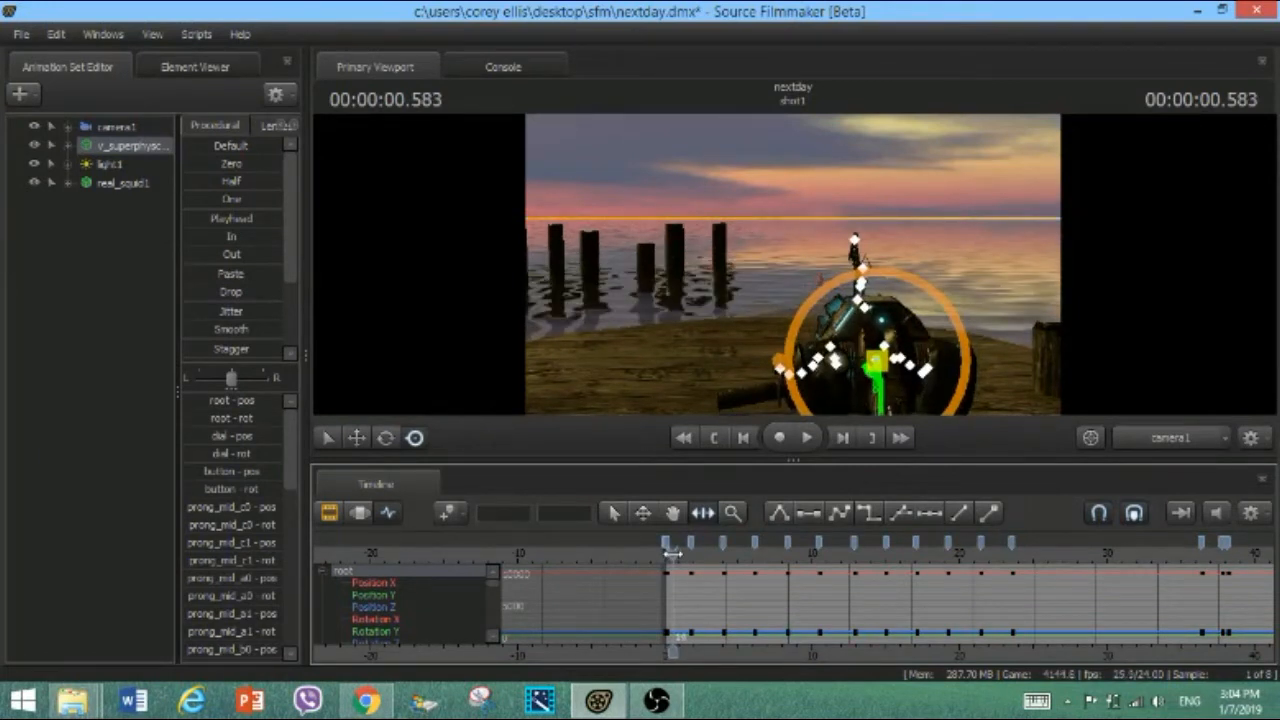
{"action": "left_click_drag", "start_coordinate": [673, 552], "coordinate": [1180, 549]}
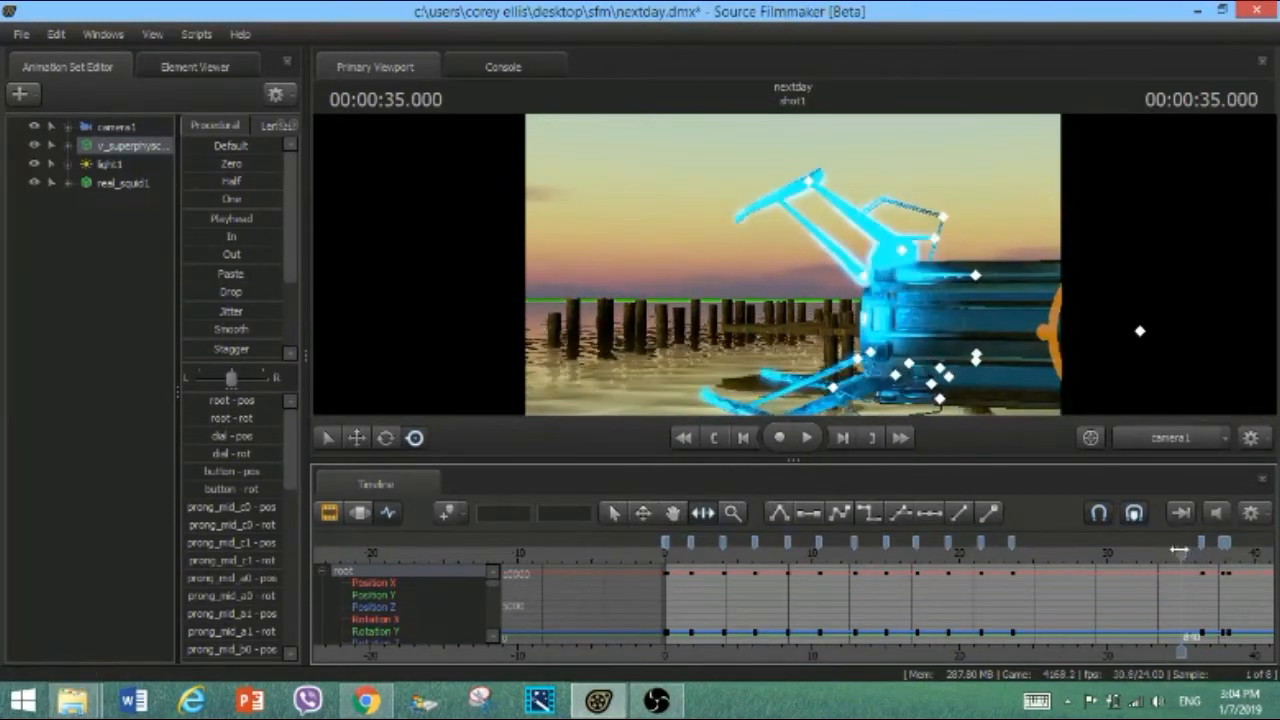
{"action": "left_click", "coordinate": [807, 437]}
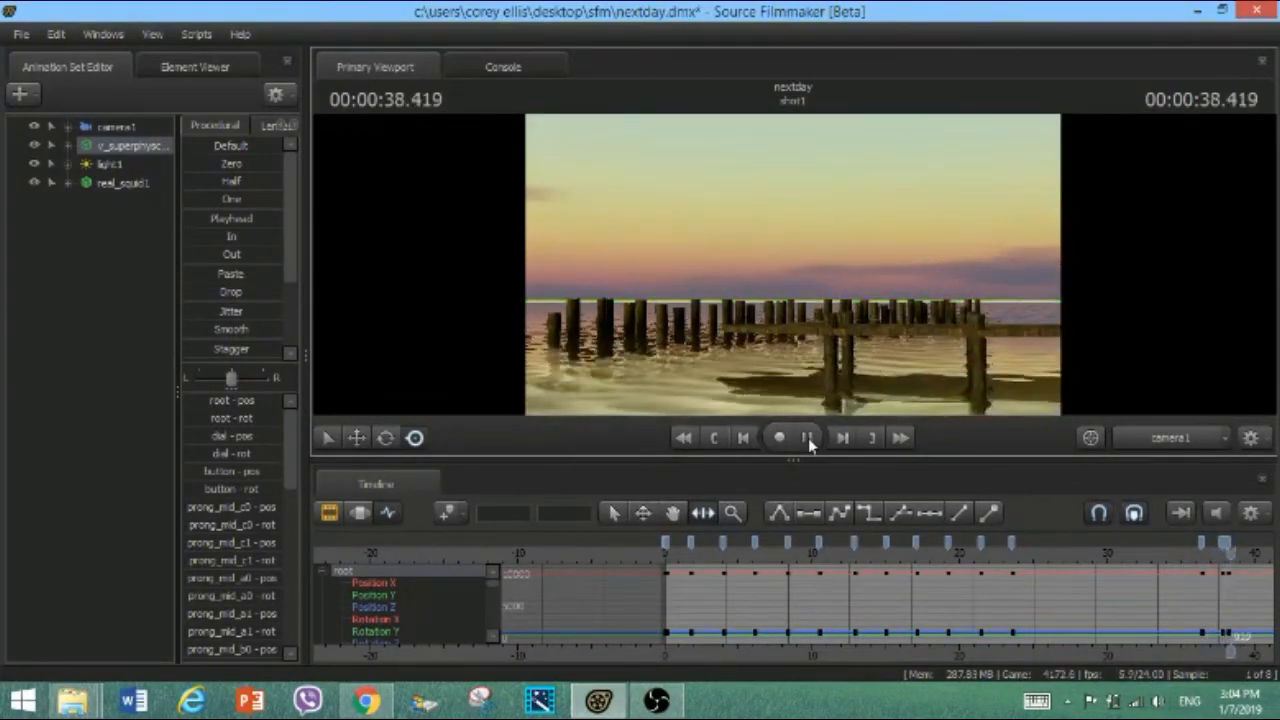
{"action": "left_click", "coordinate": [807, 437]}
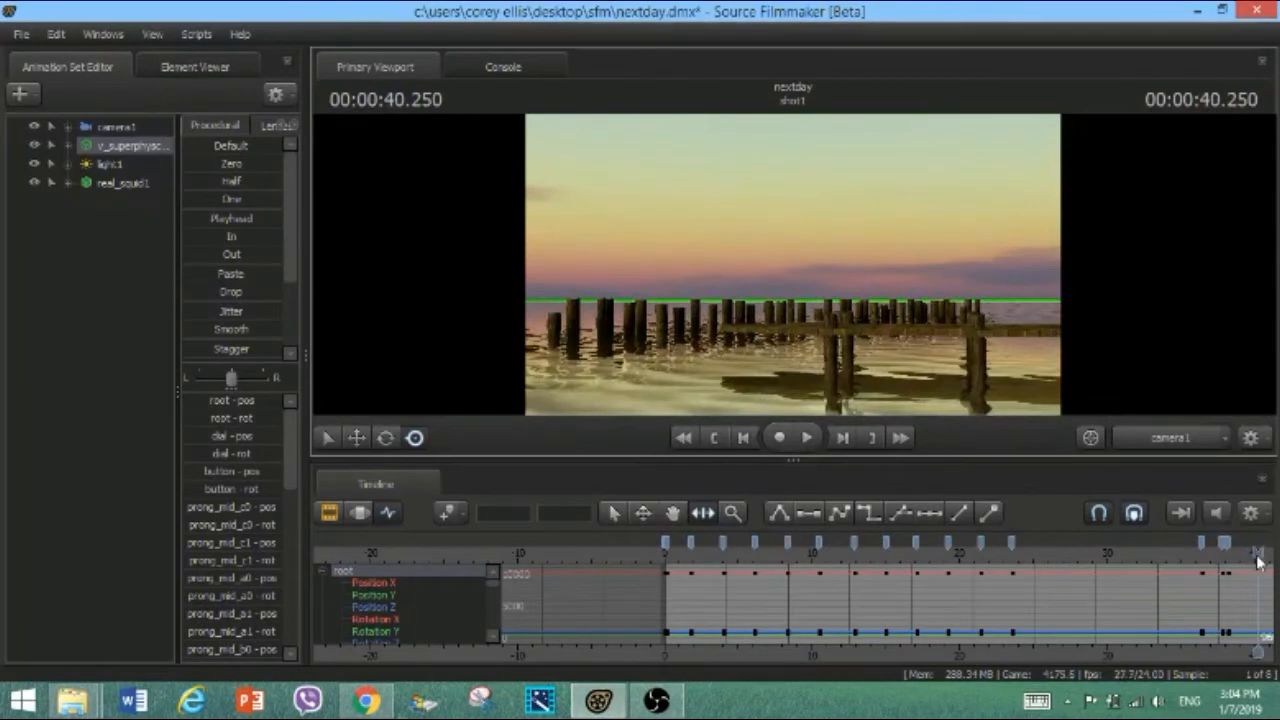
{"action": "left_click", "coordinate": [1252, 557]}
{"action": "mouse_move", "coordinate": [1252, 557]}
{"action": "left_mouse_down"}
{"action": "mouse_move", "coordinate": [1162, 560]}
{"action": "mouse_move", "coordinate": [1256, 549]}
{"action": "left_mouse_up"}
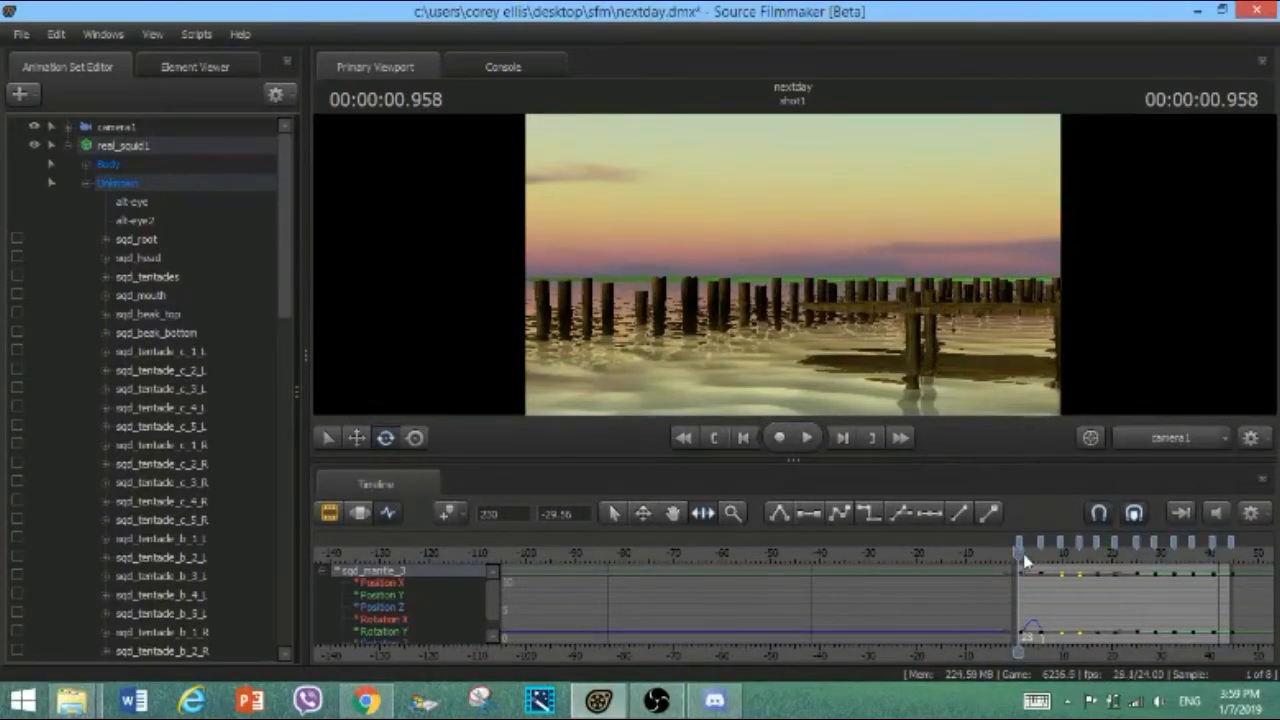
Scrub through the squid's tentacle animation up to 39.708 s and return to 35.291 s
{"action": "left_click", "coordinate": [1020, 555]}
{"action": "left_click_drag", "start_coordinate": [1020, 555], "coordinate": [1210, 540]}
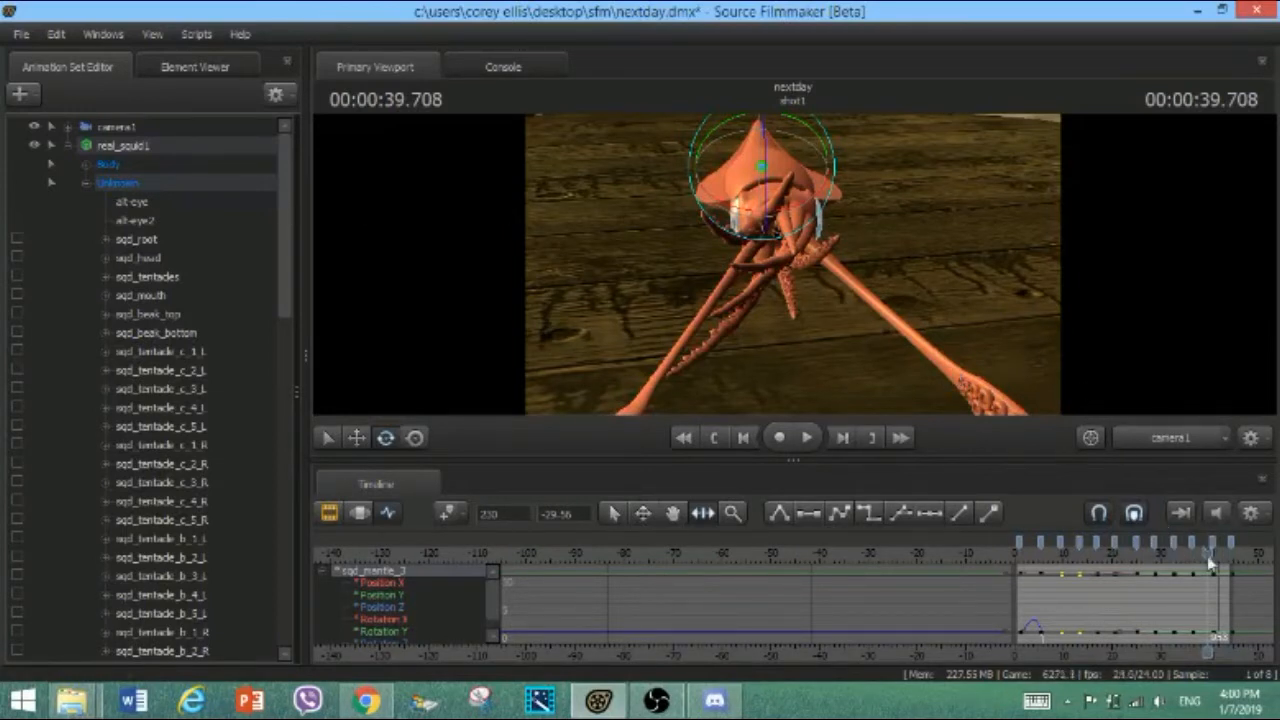
{"action": "left_click_drag", "start_coordinate": [1210, 560], "coordinate": [1186, 550]}
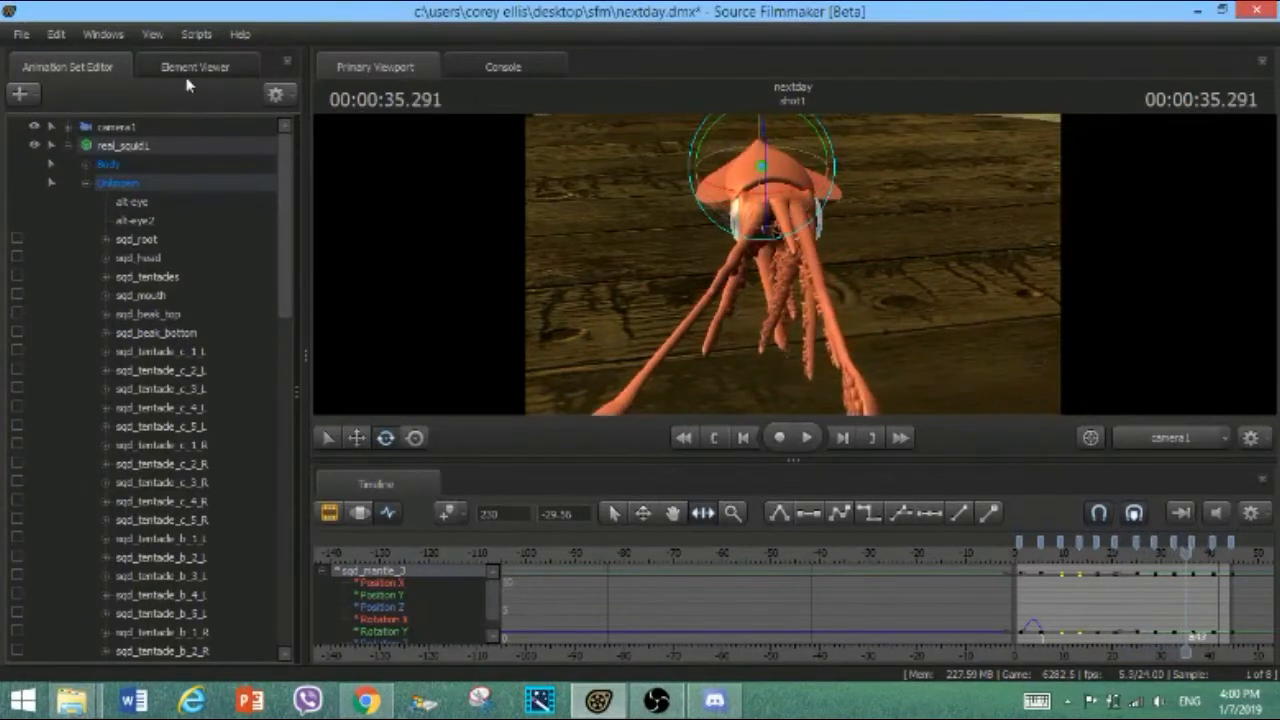
Collapse the real_squid1 controls and start creating an animation set for a new model
{"action": "left_click", "coordinate": [68, 145]}
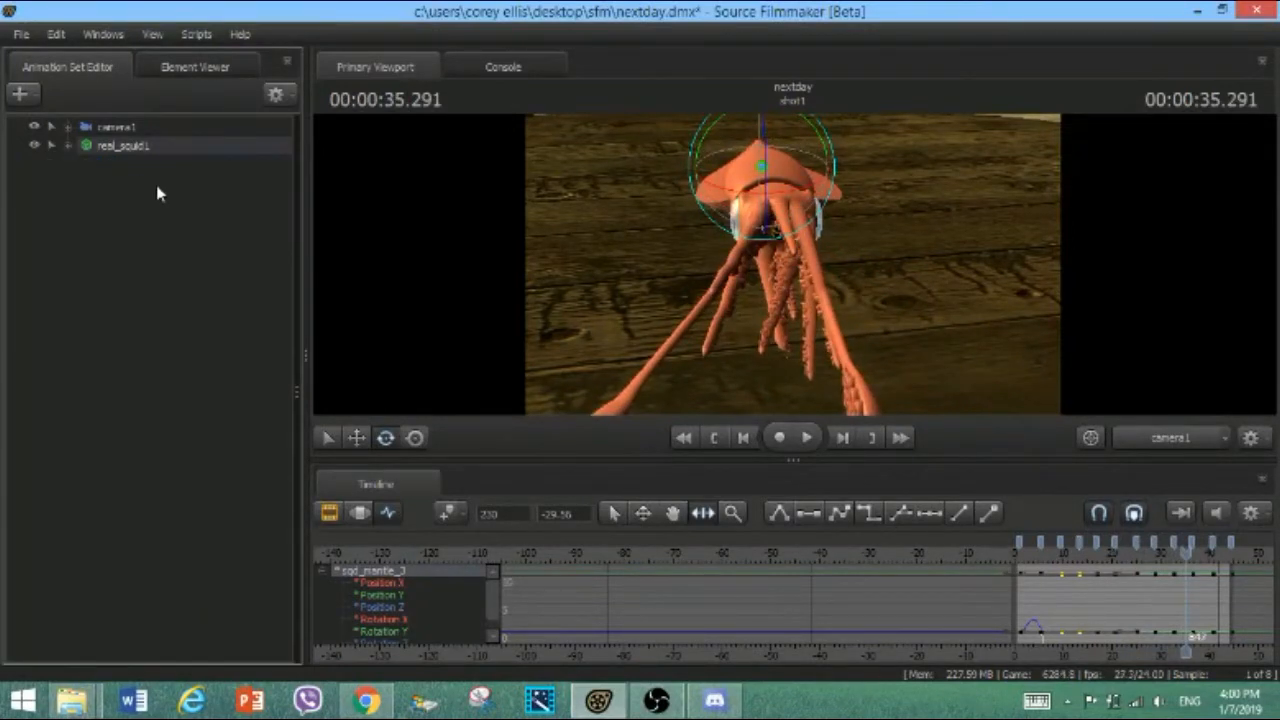
{"action": "right_click", "coordinate": [158, 190]}
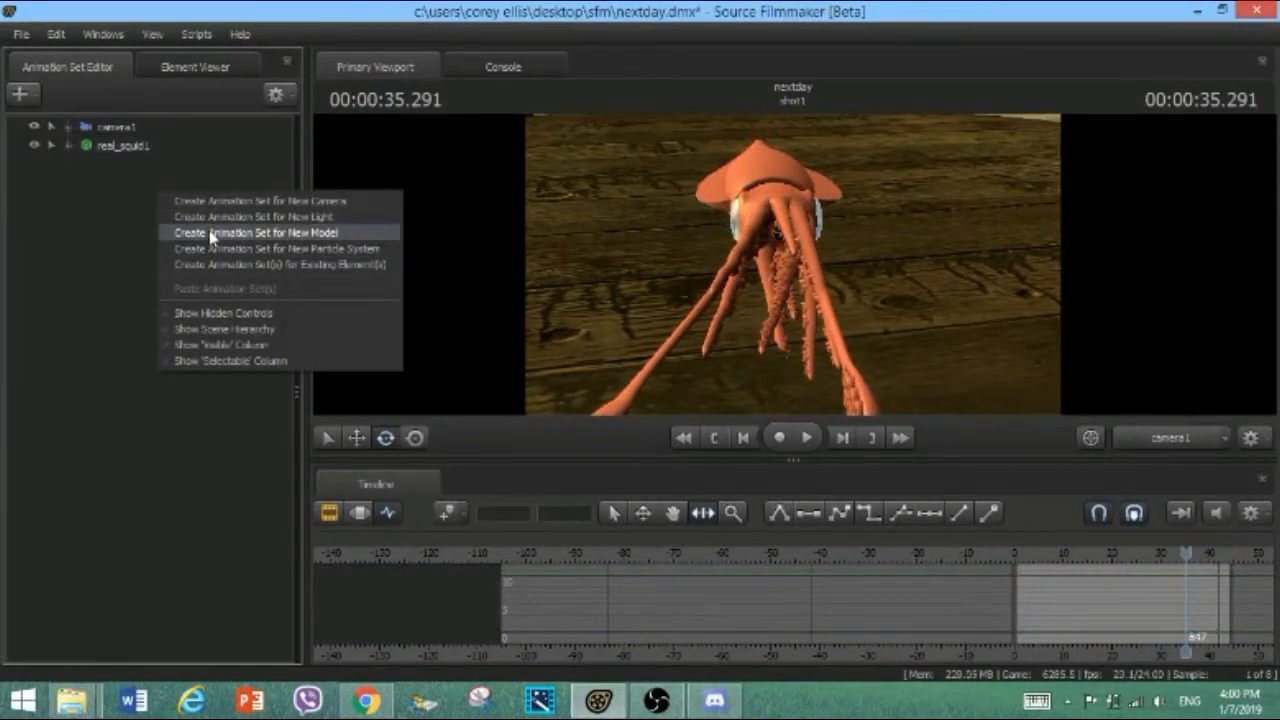
{"action": "left_click", "coordinate": [211, 234]}
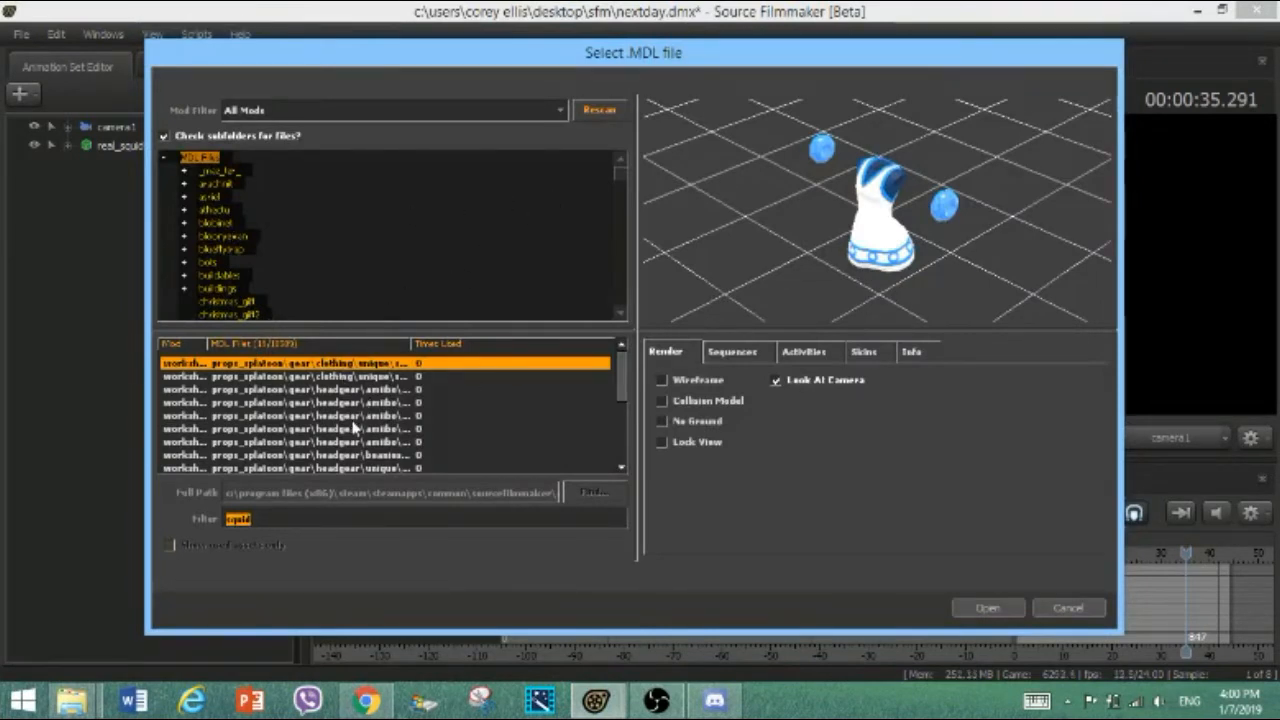
Filter the model files of all mods by the word sword
{"action": "left_click", "coordinate": [302, 521]}
{"action": "left_click_drag", "start_coordinate": [300, 521], "coordinate": [223, 522]}
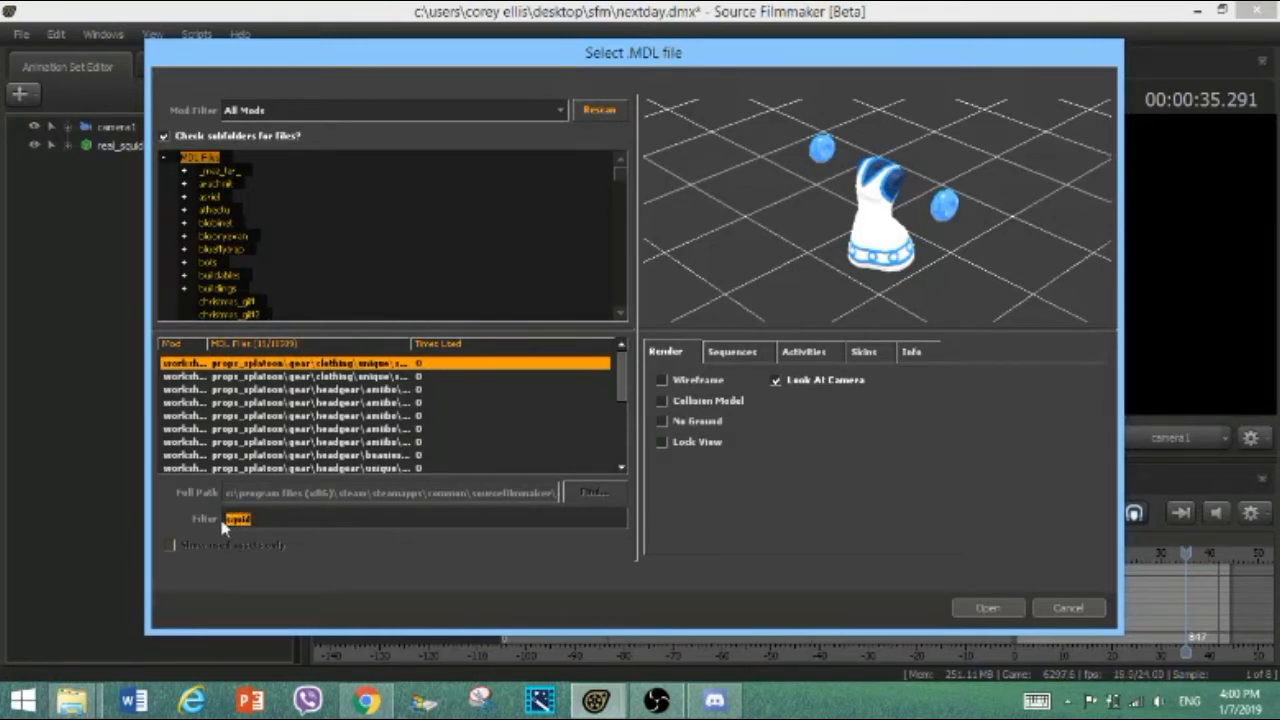
{"action": "type", "text": "a"}
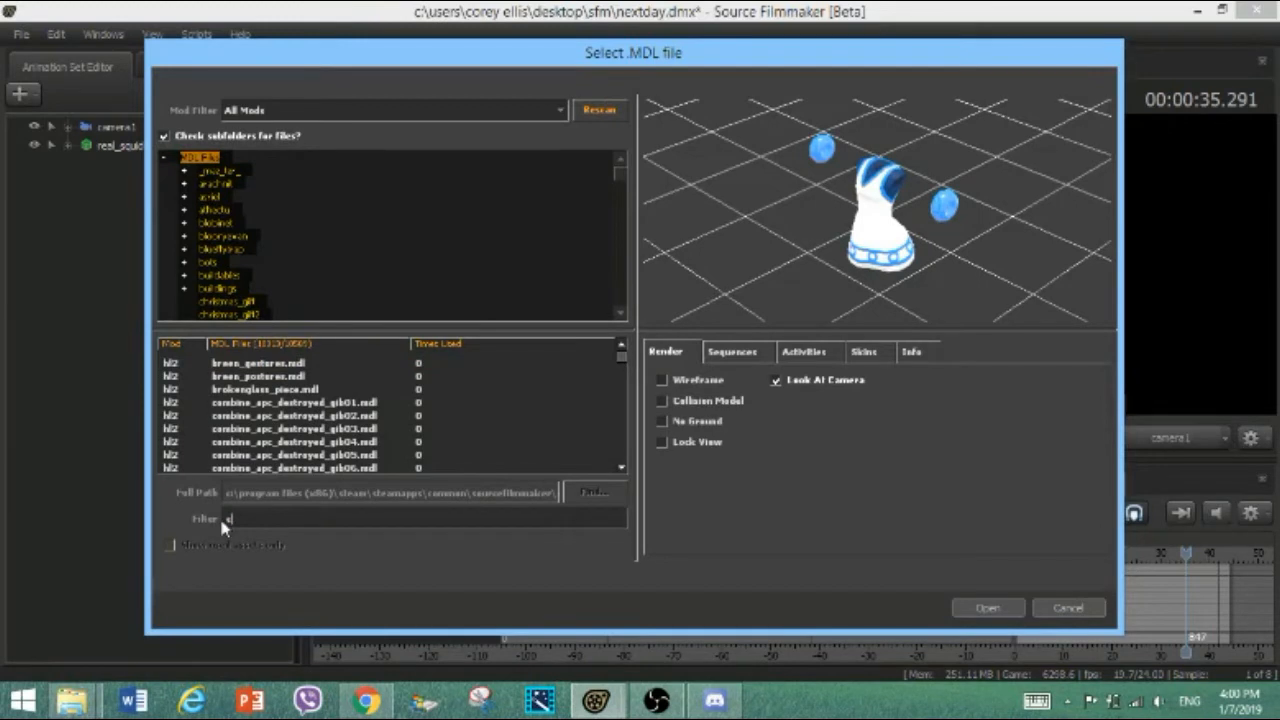
{"action": "type", "text": "w"}
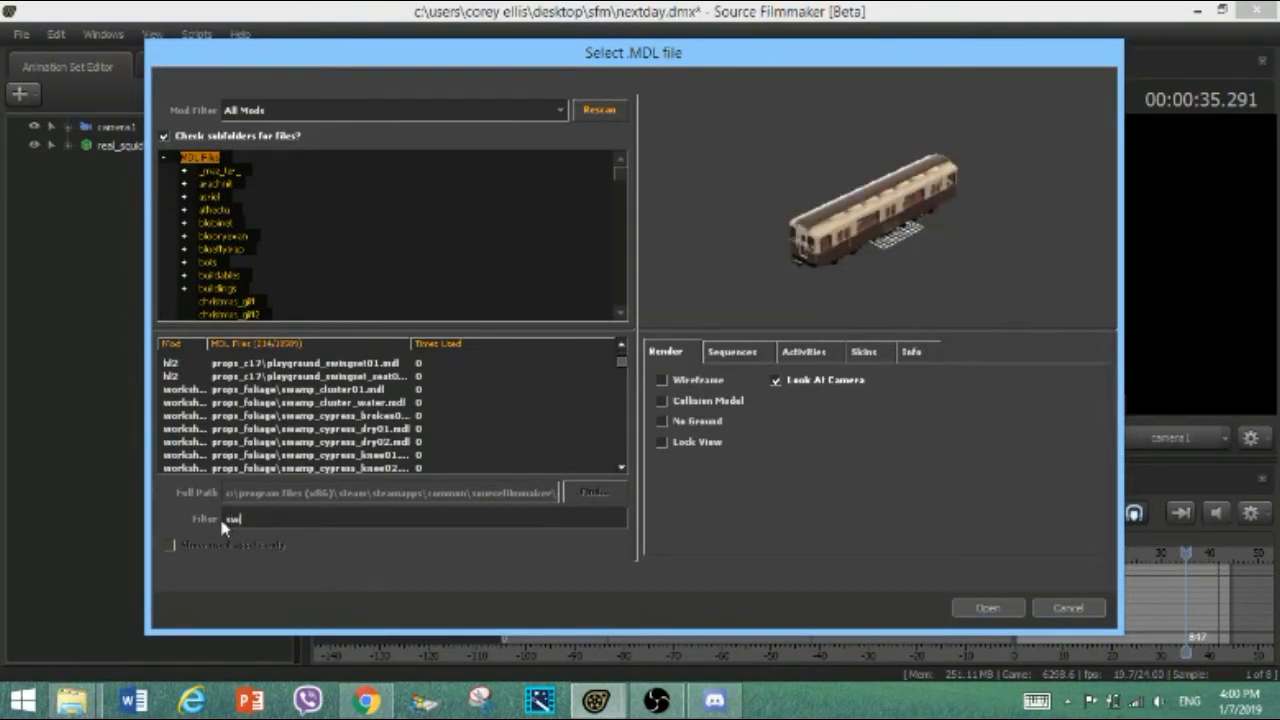
{"action": "type", "text": "ord"}
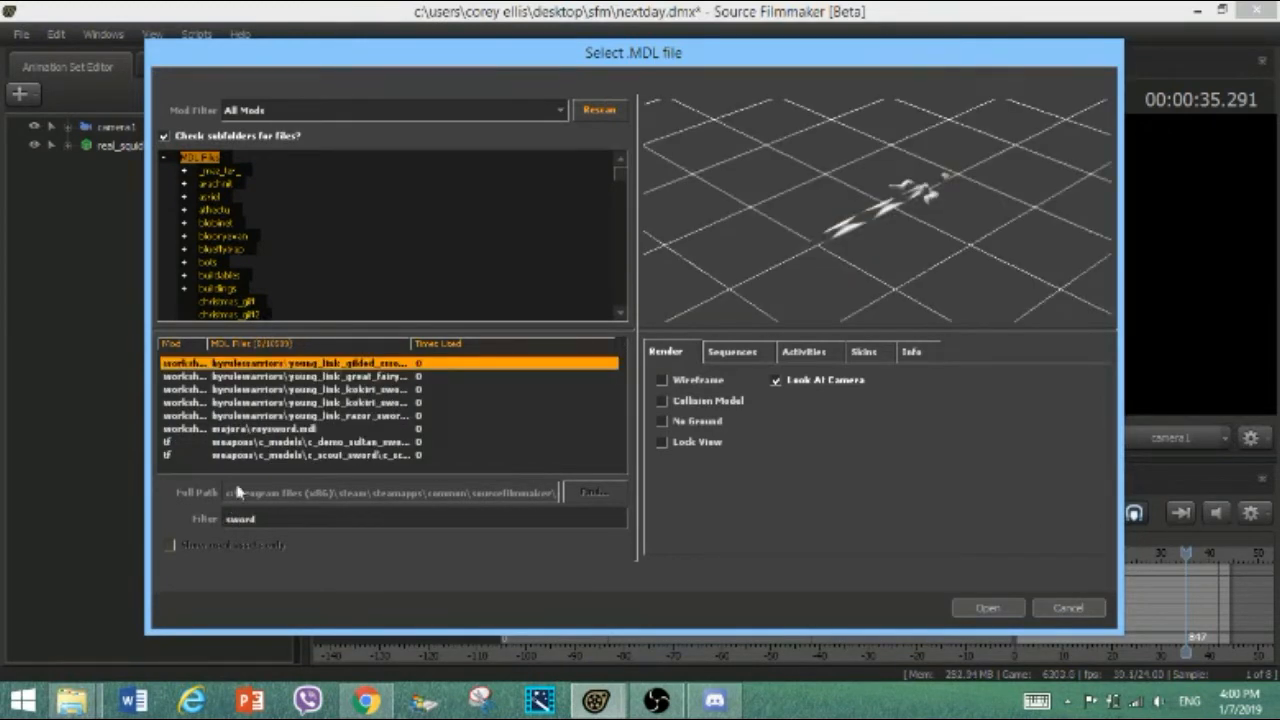
Preview the Young Link great fairy, kokiri and razor swords and the roysword model among the filtered results
{"action": "left_click", "coordinate": [248, 379]}
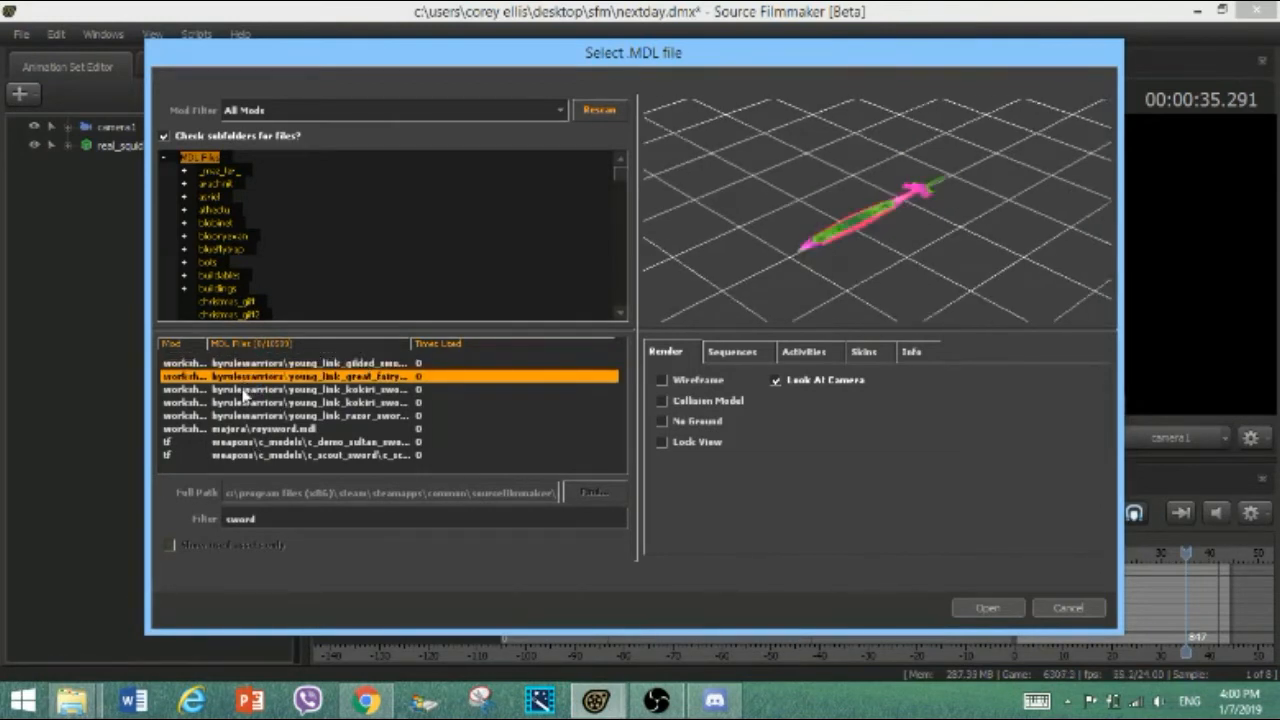
{"action": "left_click", "coordinate": [240, 390]}
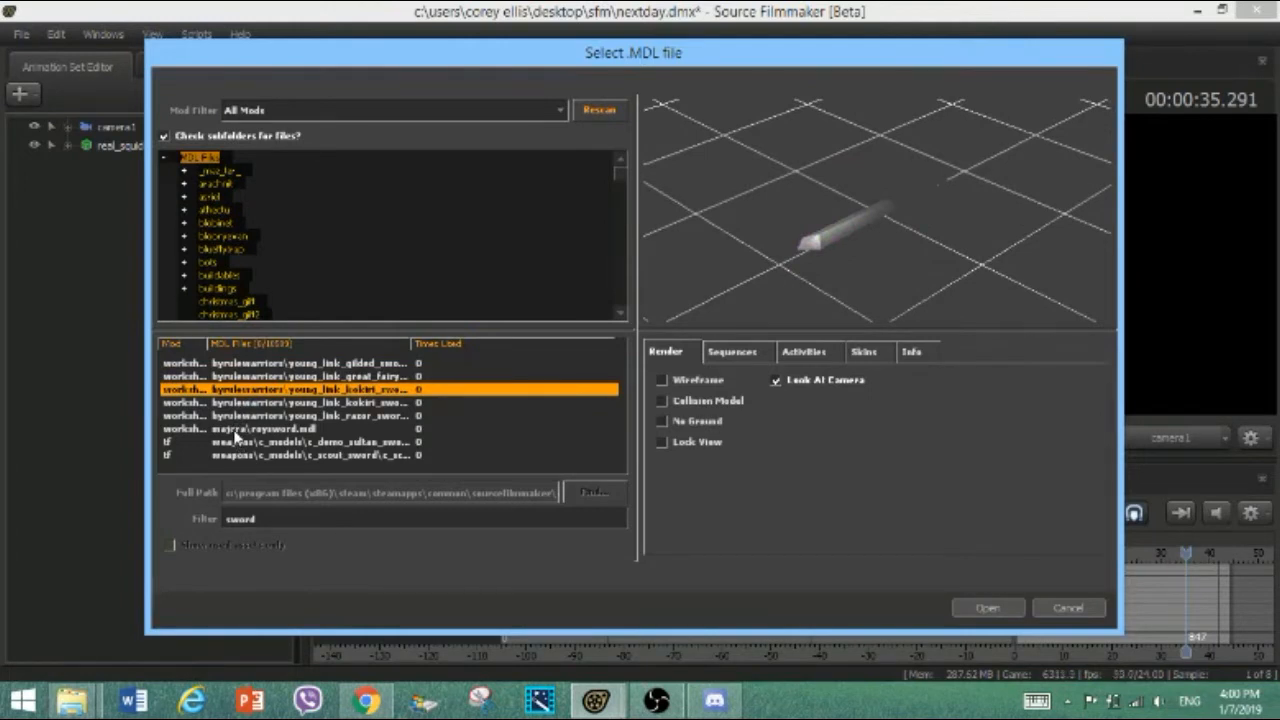
{"action": "left_click", "coordinate": [290, 427]}
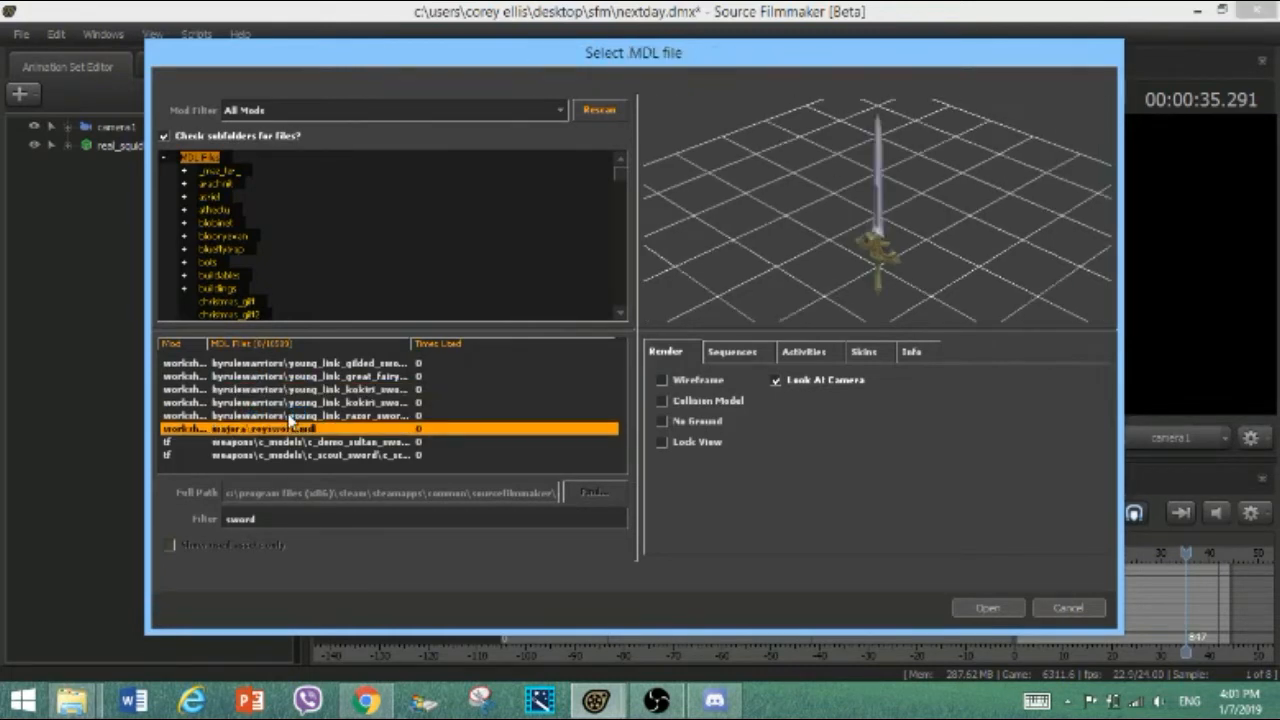
{"action": "left_click", "coordinate": [289, 416]}
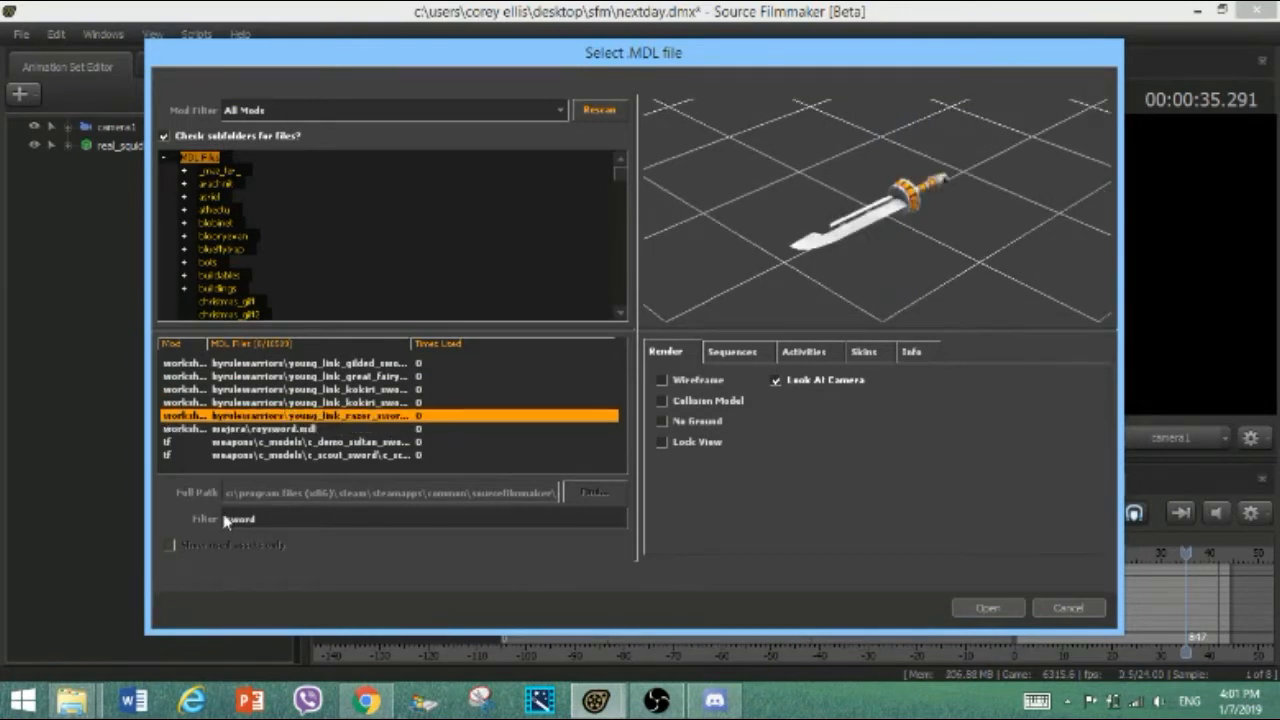
Filter the model files for lightsaber, add the Kyle Katarn saber model as an animation set, and save the session
{"action": "key", "text": "ctrl+a"}
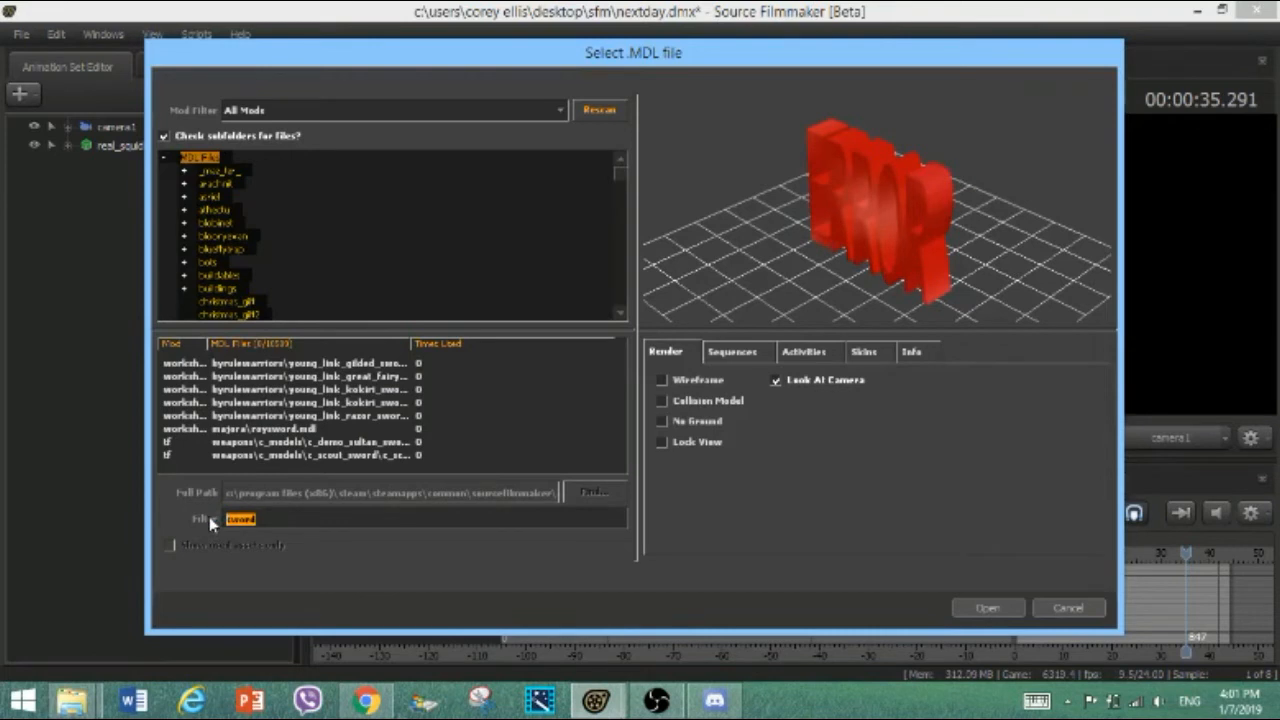
{"action": "key", "text": "BackSpace"}
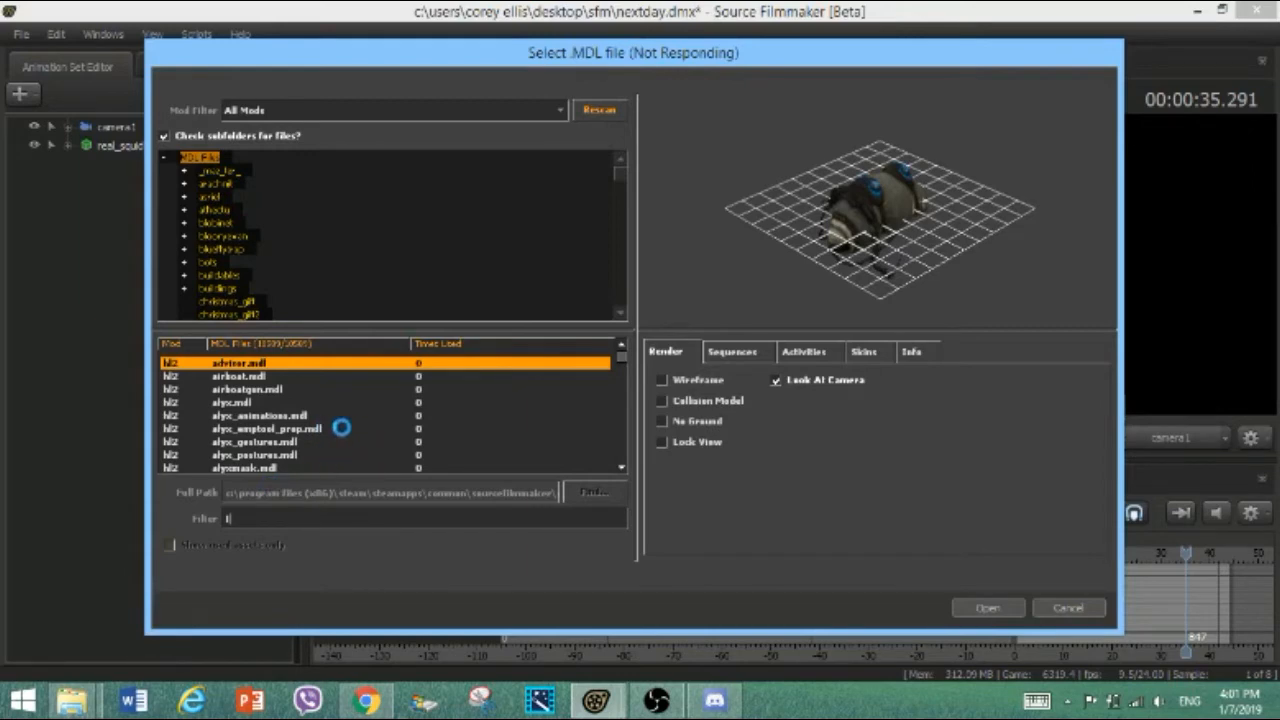
{"action": "type", "text": "ightsaber"}
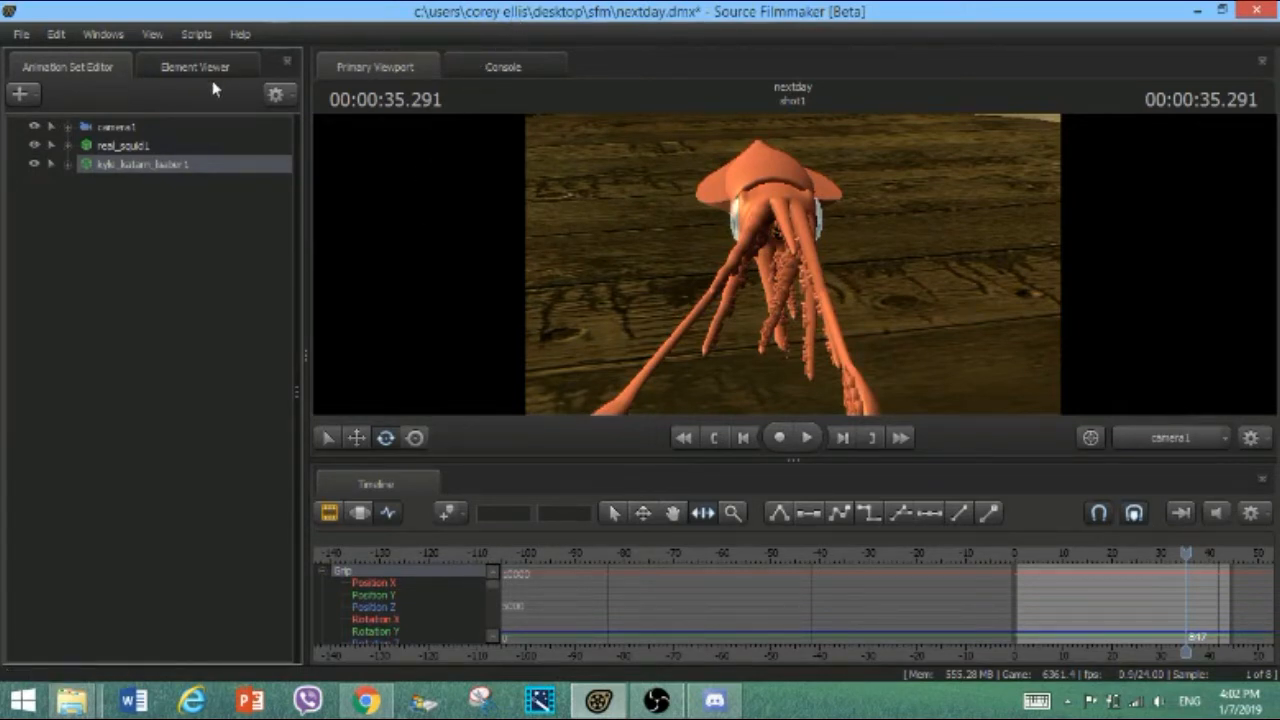
{"action": "key", "text": "ctrl+s"}
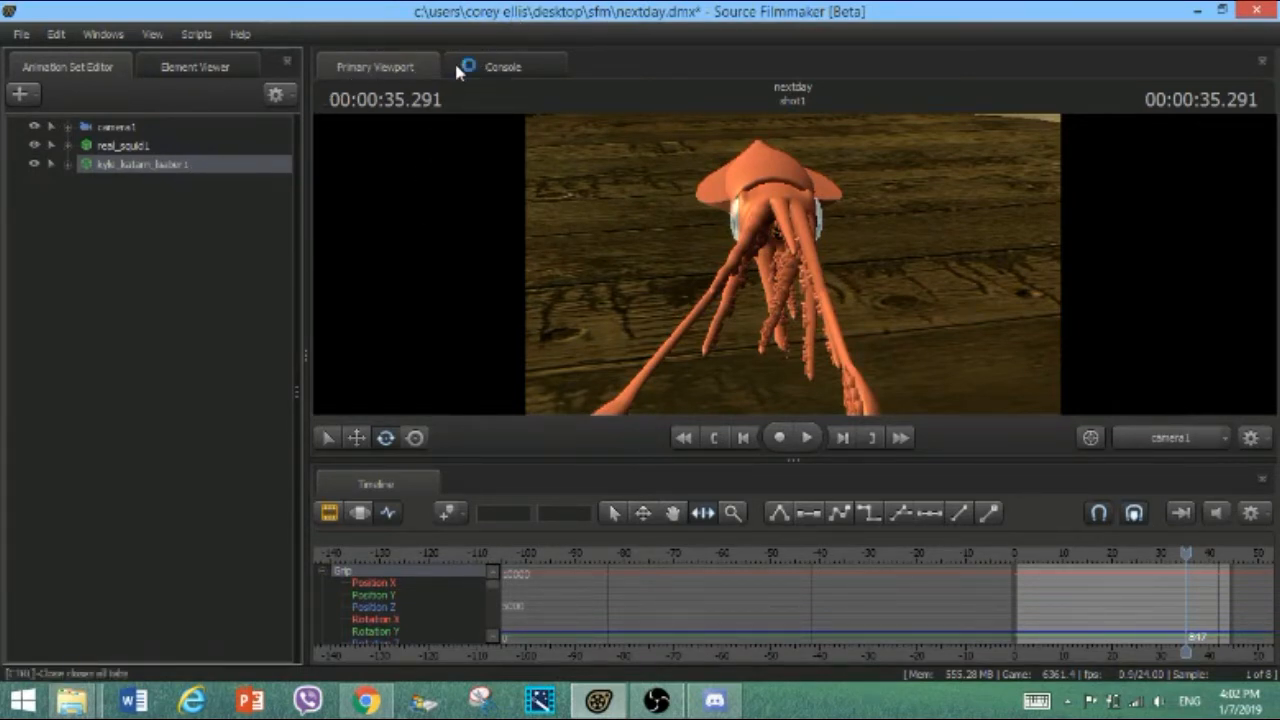
Select camera1 to show its keyframes and move the playhead to 6.333 s
{"action": "right_click", "coordinate": [156, 170]}
{"action": "left_click", "coordinate": [98, 207]}
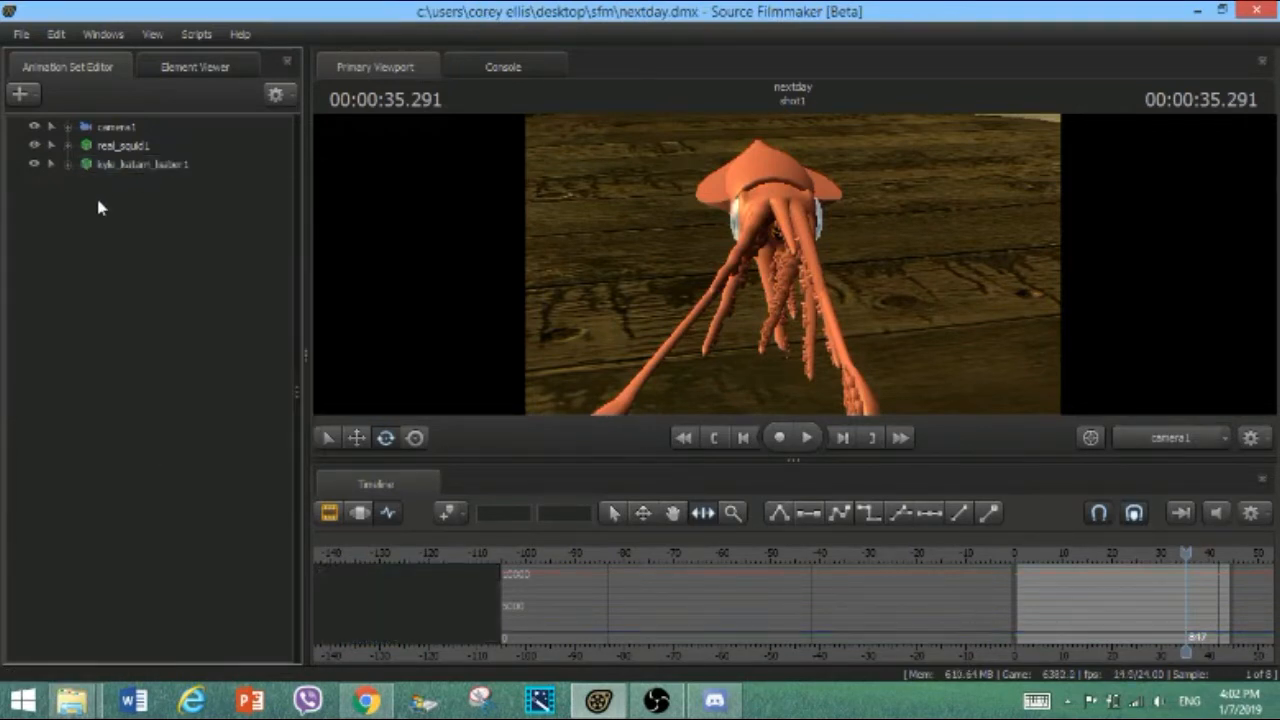
{"action": "left_click", "coordinate": [156, 168]}
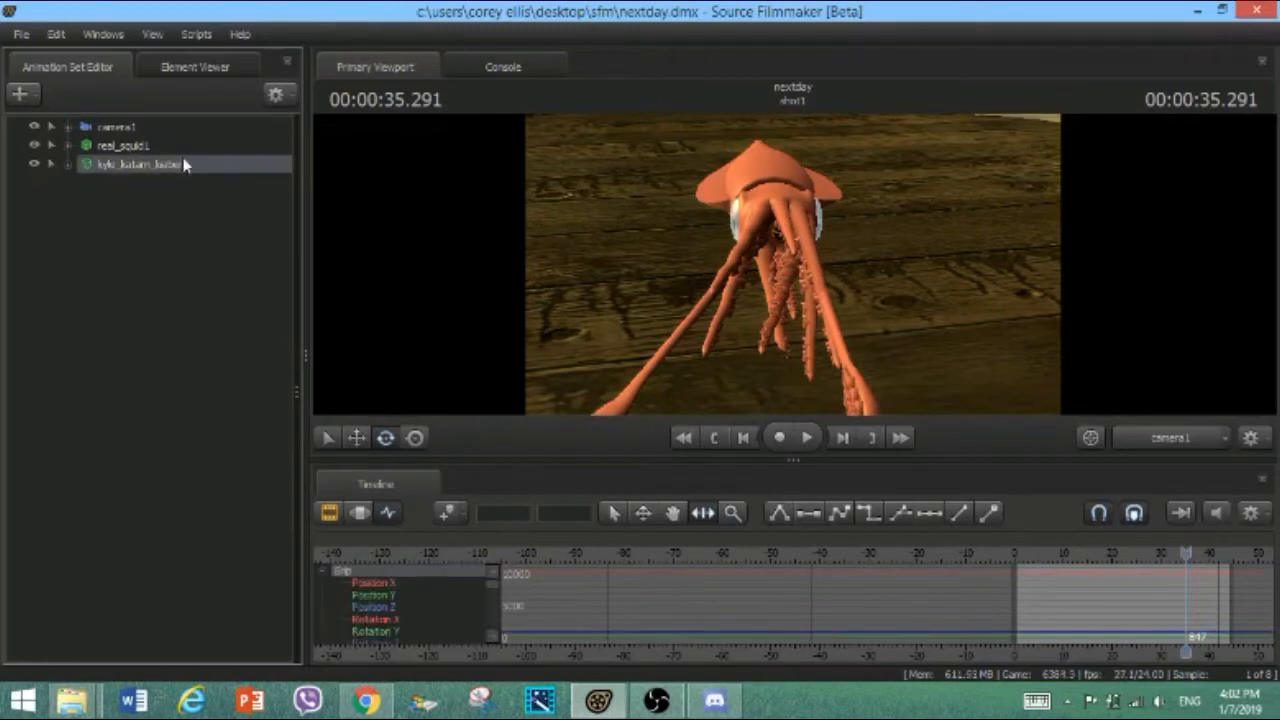
{"action": "left_click", "coordinate": [138, 130]}
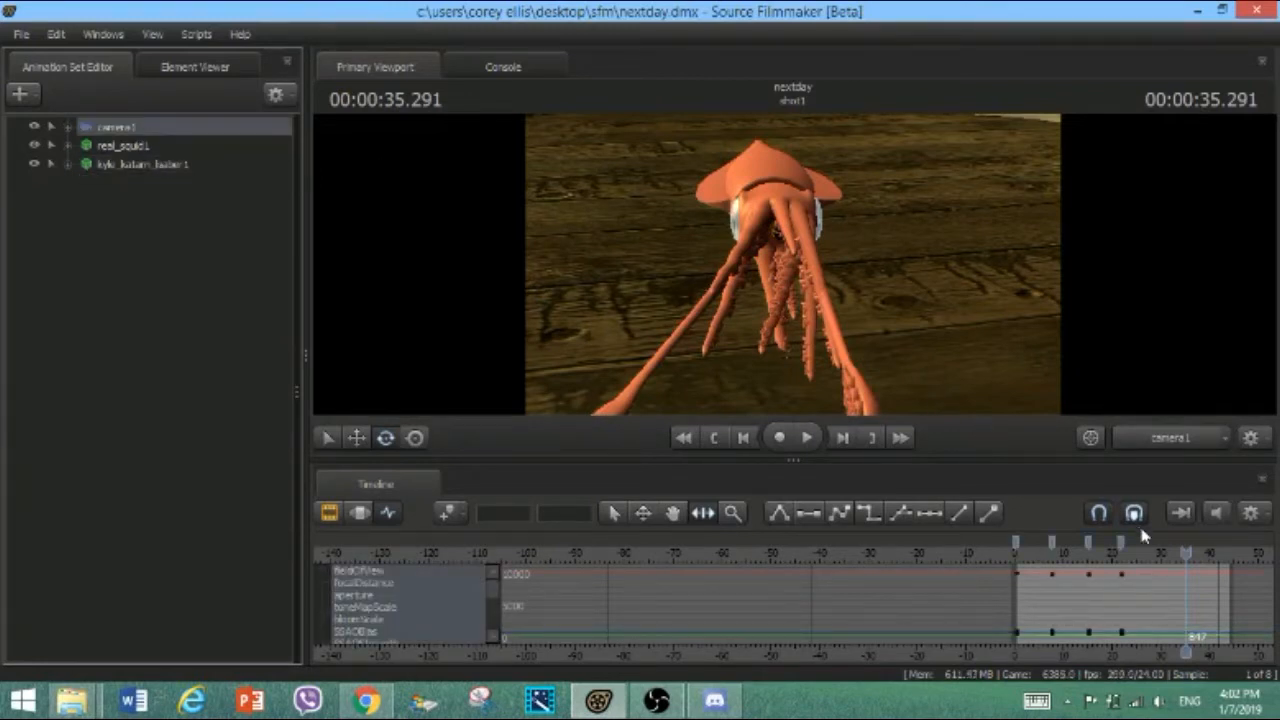
{"action": "left_click_drag", "start_coordinate": [1183, 556], "coordinate": [1045, 570]}
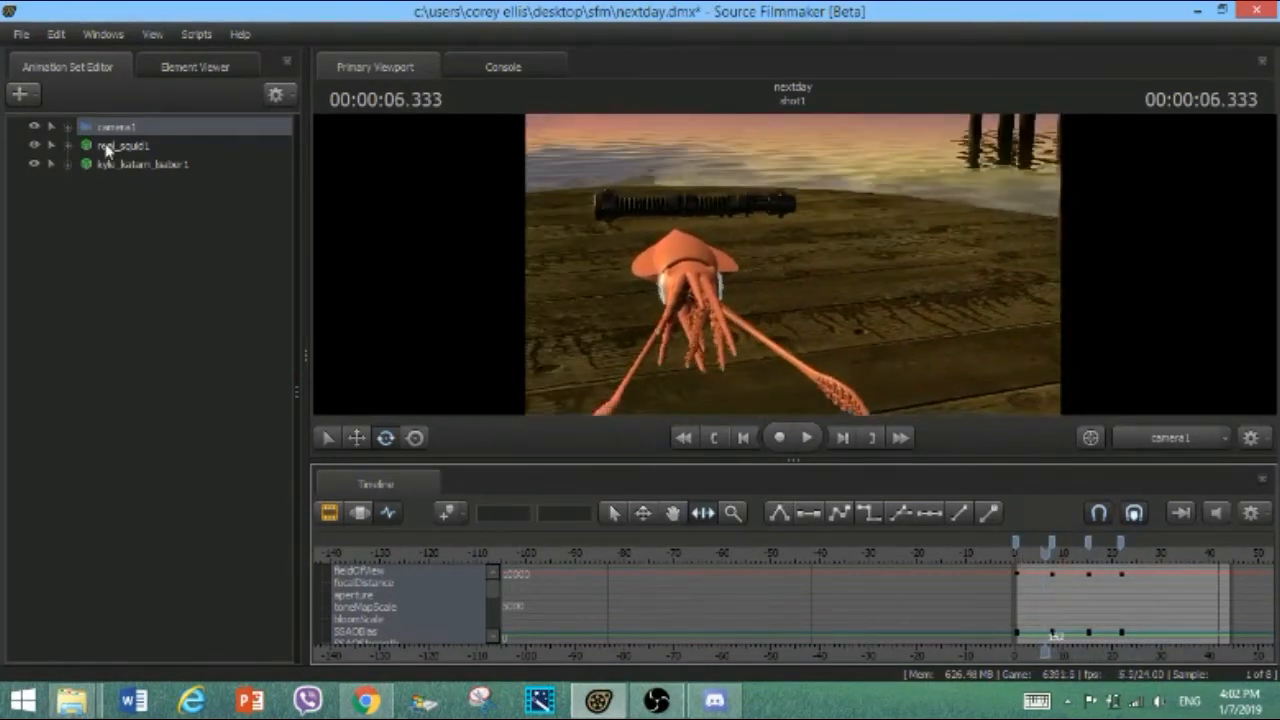
Select the lightsaber's rootTransform and move the hilt from behind the squid to beside it at 6.333 s
{"action": "left_click", "coordinate": [140, 166]}
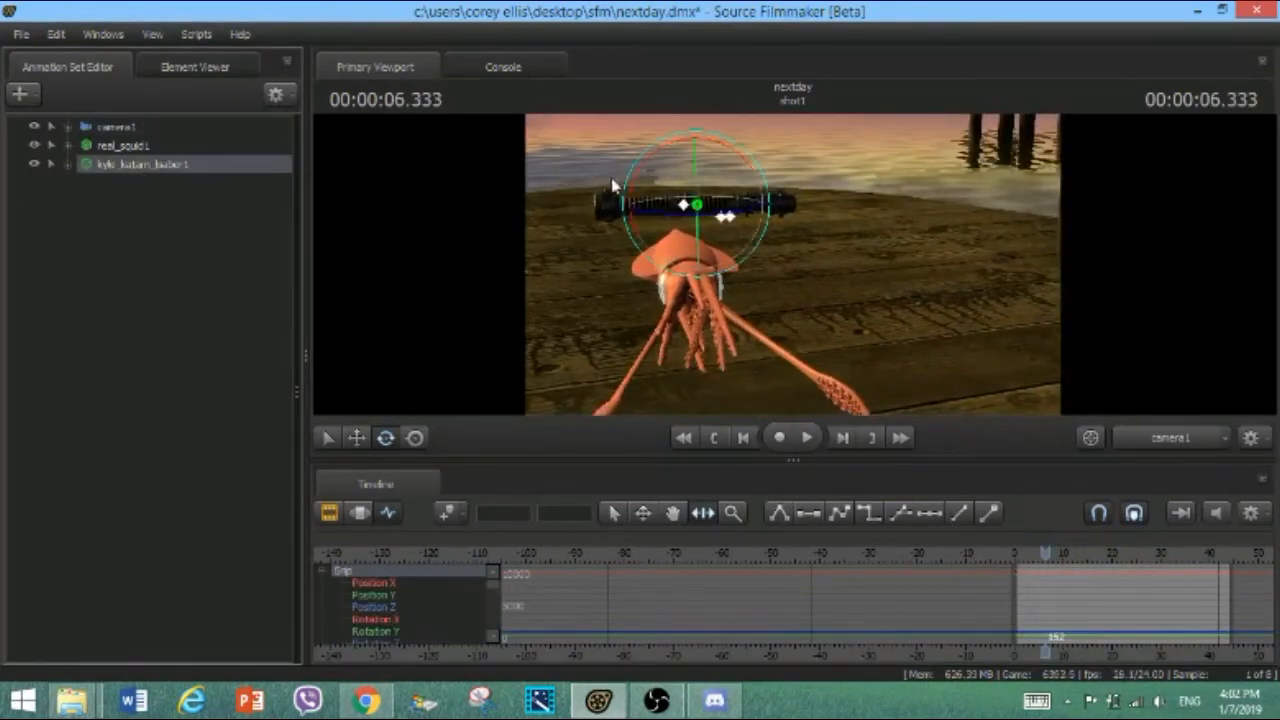
{"action": "key", "text": "w"}
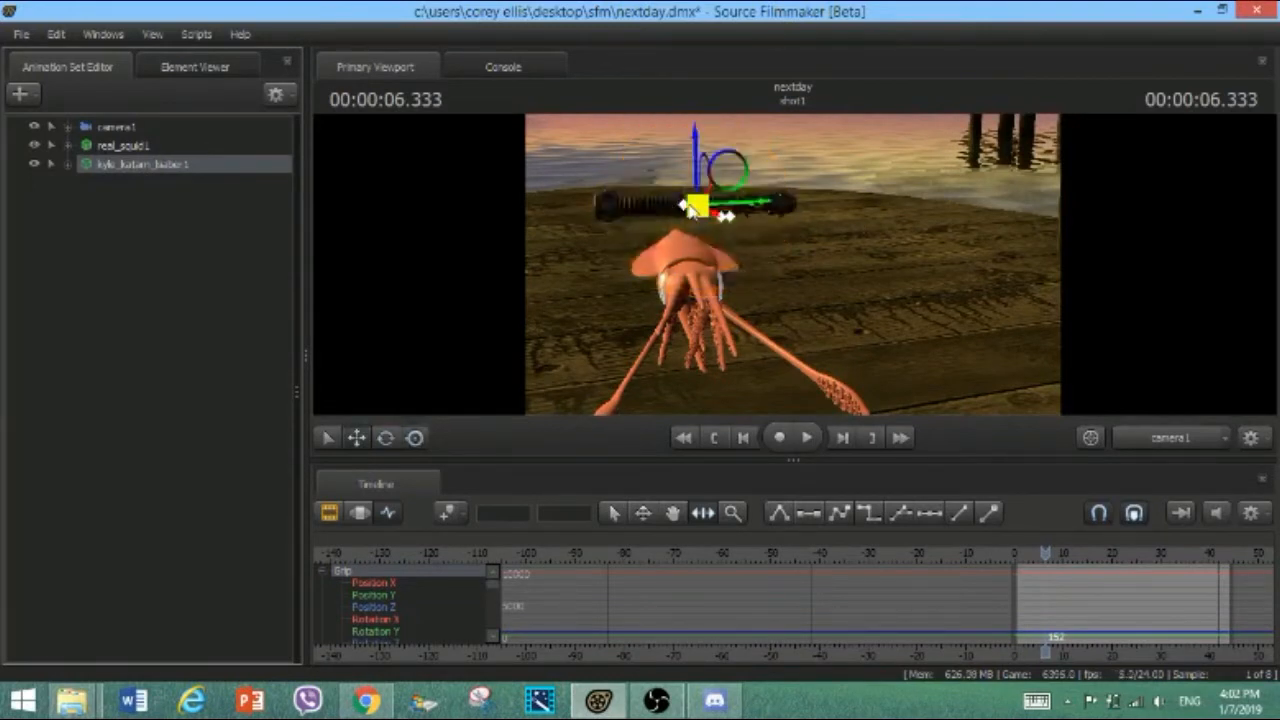
{"action": "left_click", "coordinate": [700, 215]}
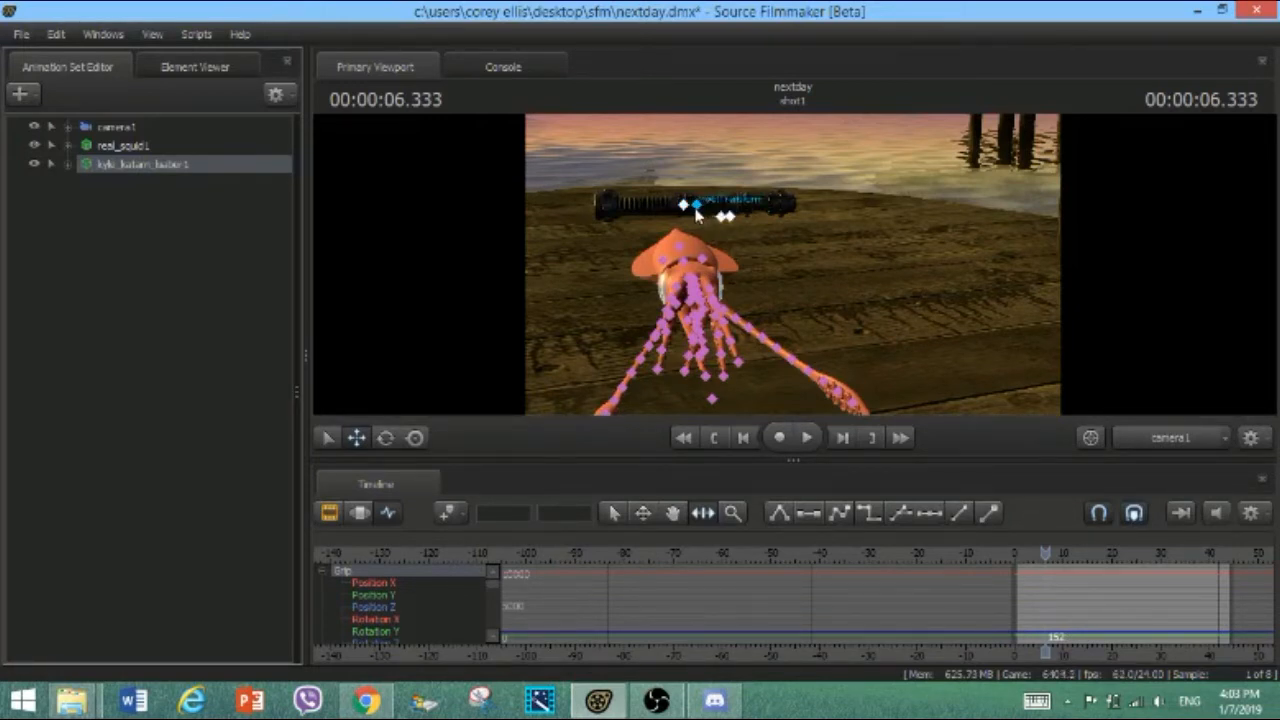
{"action": "left_click", "coordinate": [697, 208]}
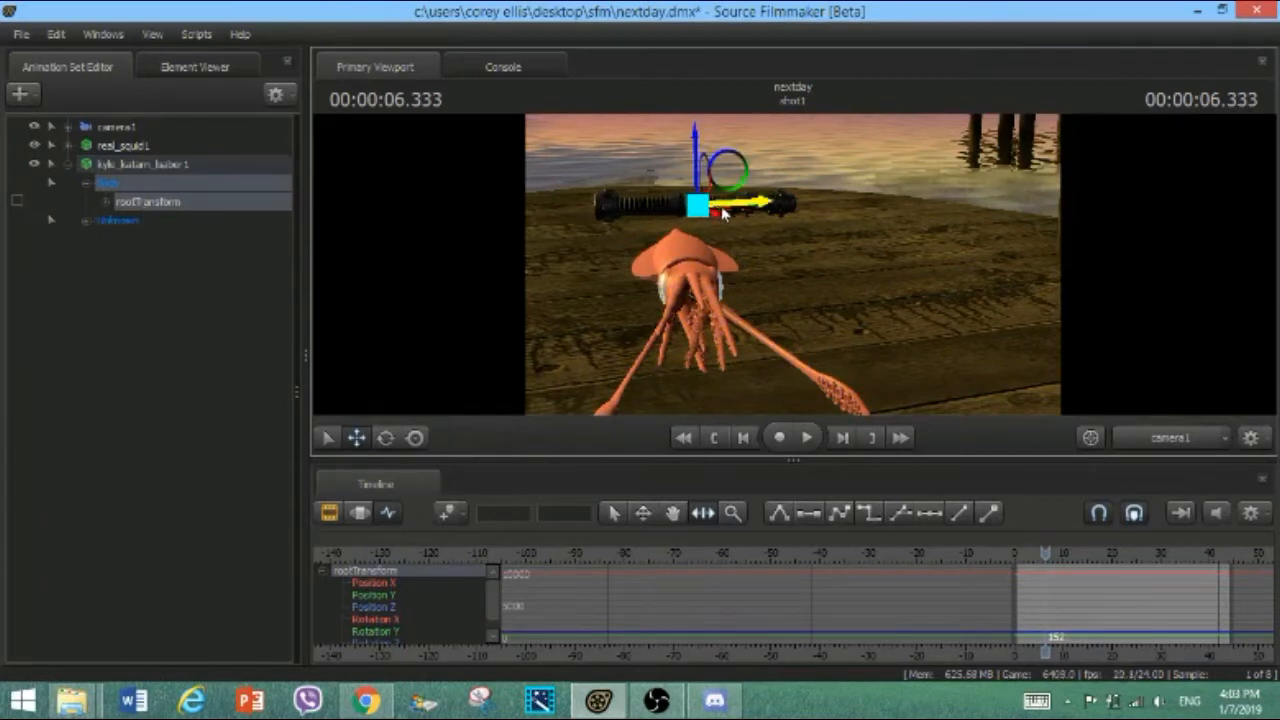
{"action": "left_click_drag", "start_coordinate": [718, 214], "coordinate": [823, 330]}
{"action": "left_click_drag", "start_coordinate": [846, 375], "coordinate": [842, 302]}
Keyframe the lightsaber across the squid's head at 12.458 s and back out beside the squid at 16.500 s
{"action": "left_click_drag", "start_coordinate": [1046, 553], "coordinate": [1075, 552]}
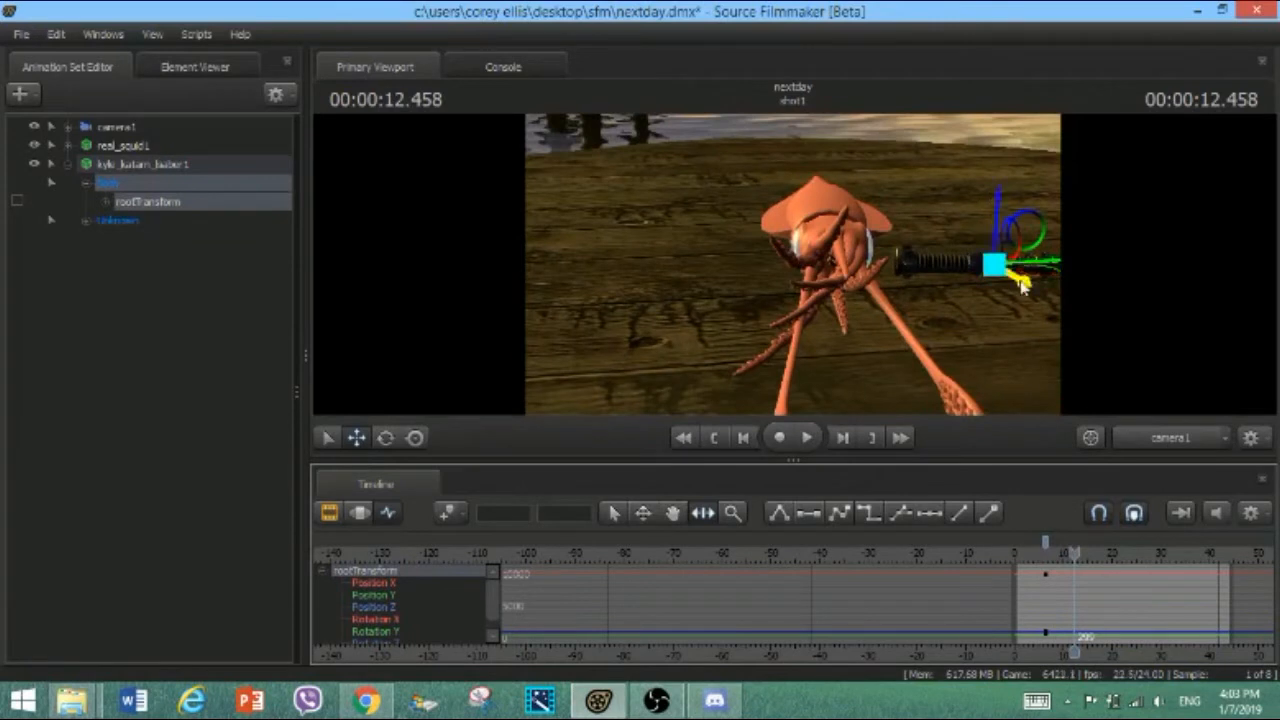
{"action": "left_click_drag", "start_coordinate": [1029, 278], "coordinate": [848, 190]}
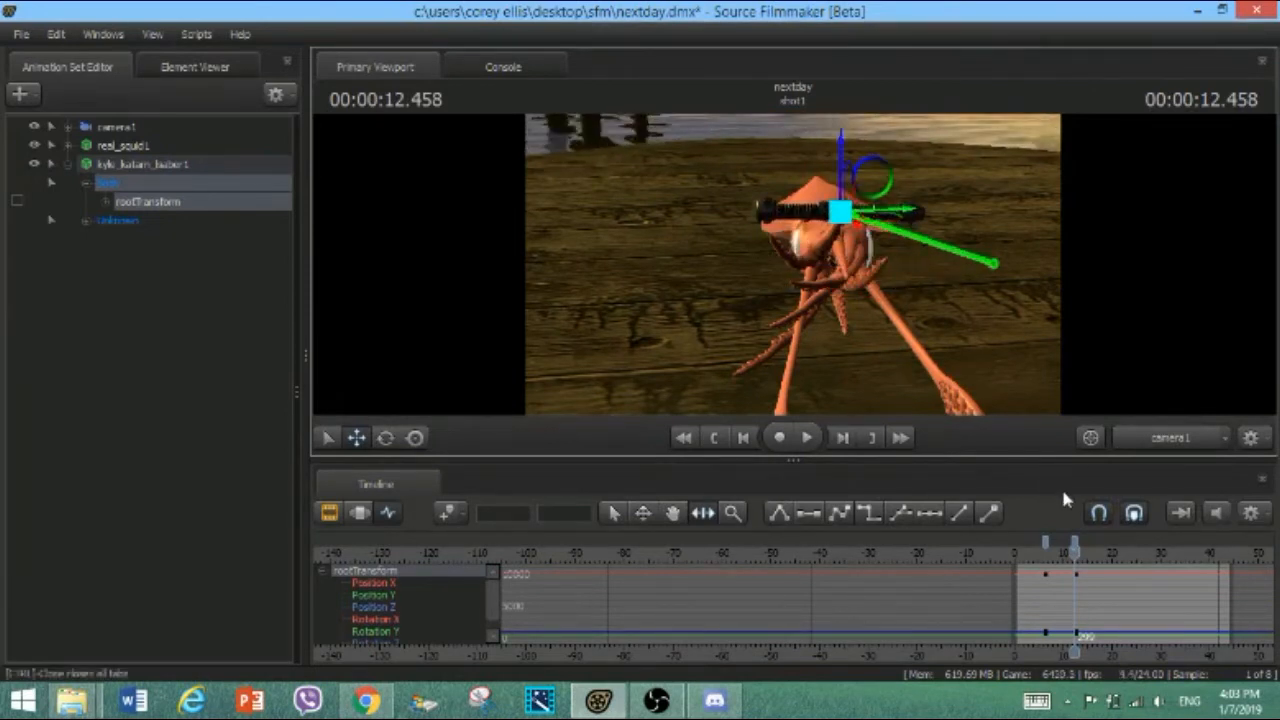
{"action": "left_click_drag", "start_coordinate": [1074, 550], "coordinate": [1097, 555]}
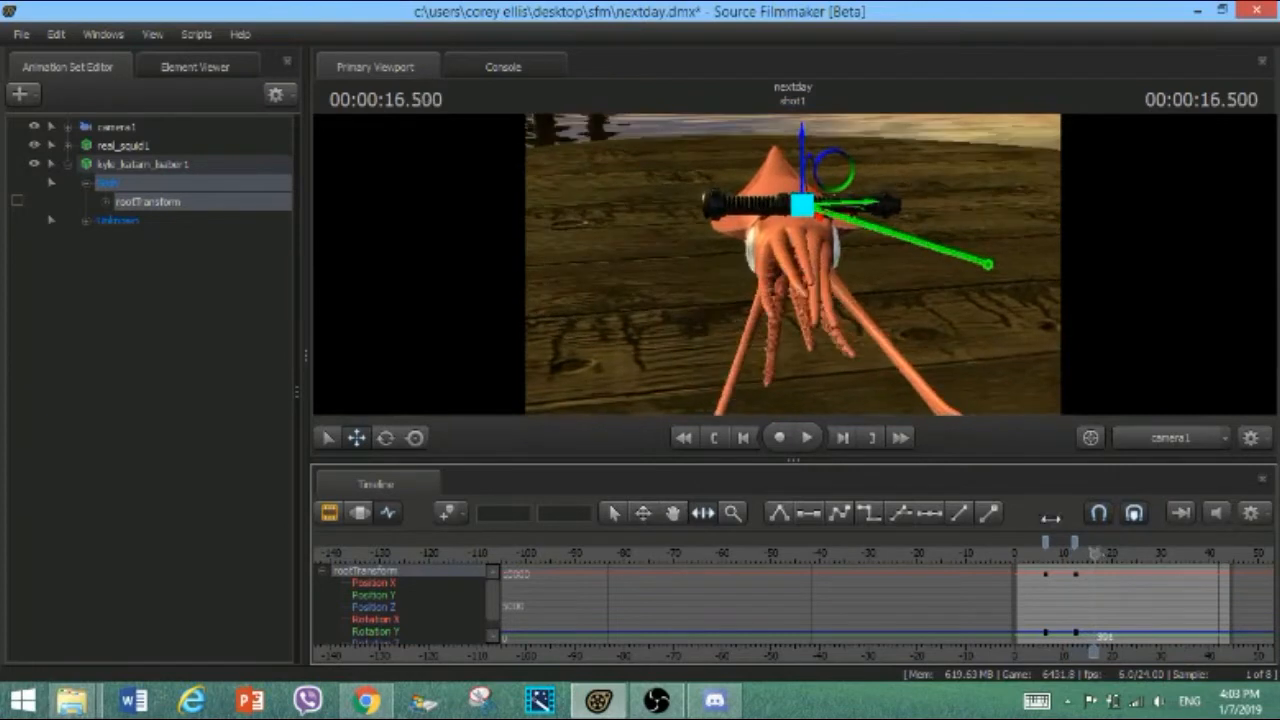
{"action": "left_click_drag", "start_coordinate": [828, 205], "coordinate": [960, 231]}
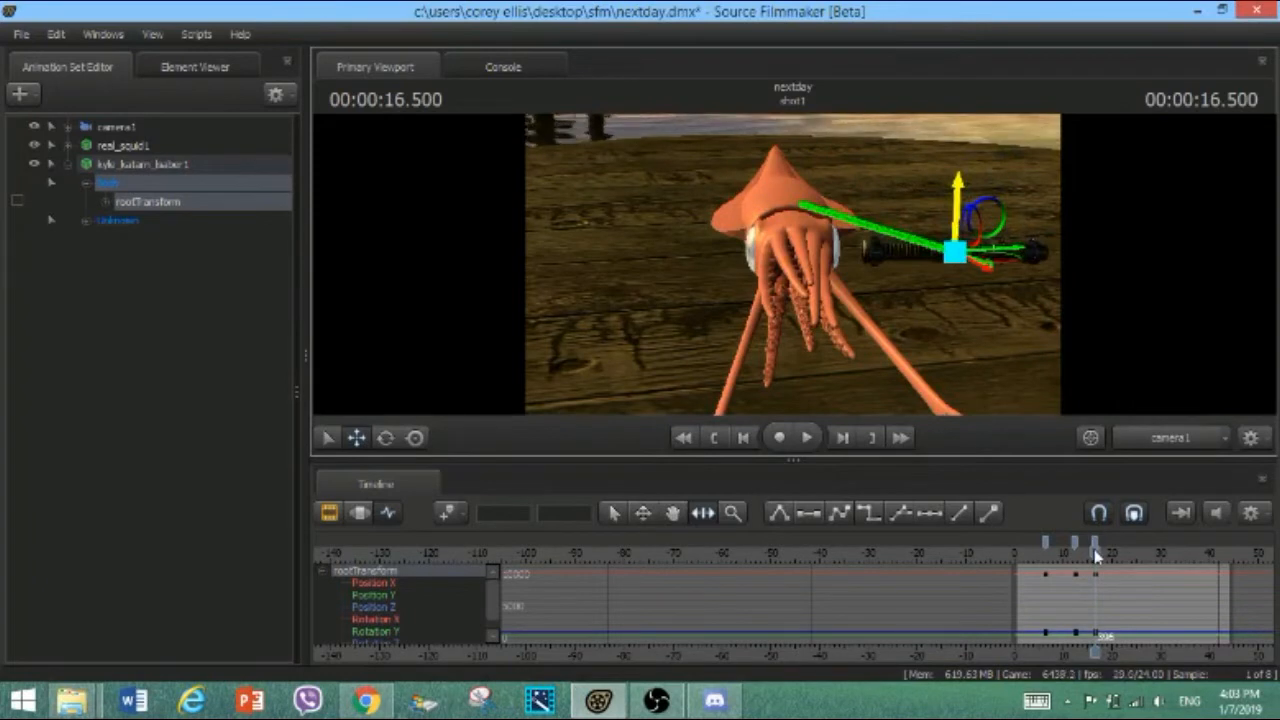
At 22.625 s, move the lightsaber toward the camera and down to the end of the squid's long tentacle
{"action": "left_click_drag", "start_coordinate": [1094, 549], "coordinate": [1126, 553]}
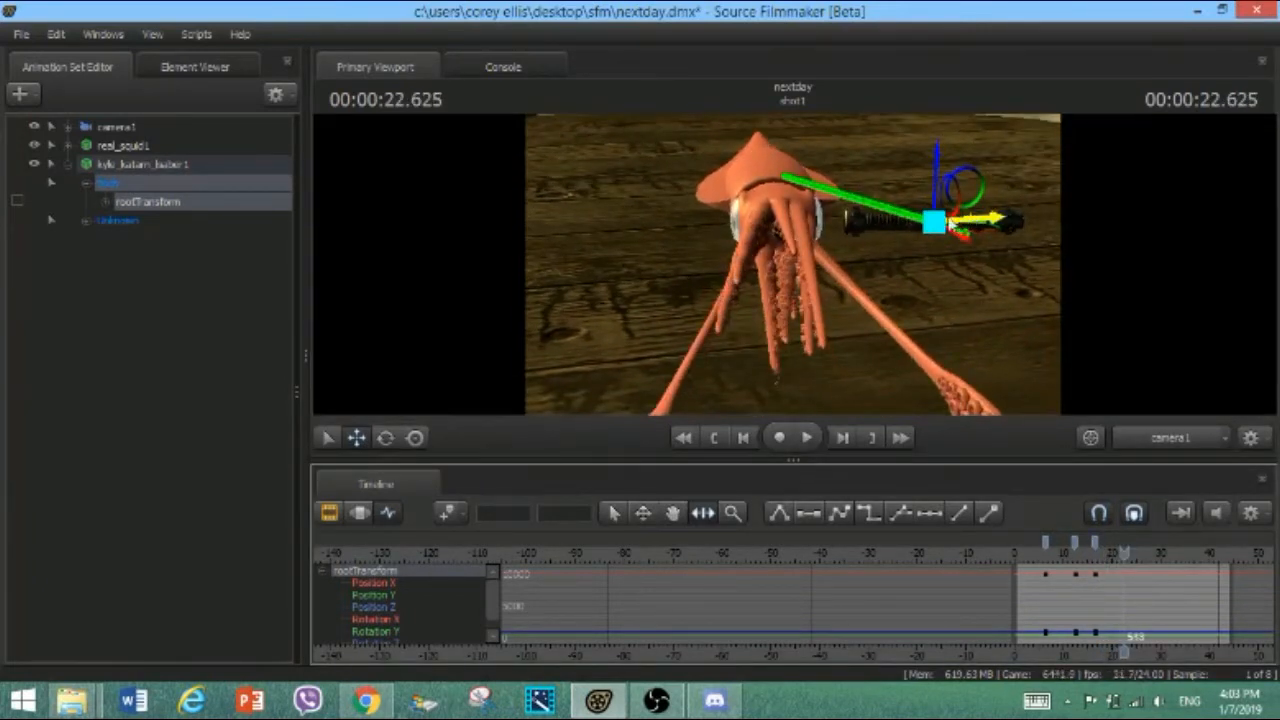
{"action": "left_click_drag", "start_coordinate": [970, 222], "coordinate": [910, 223]}
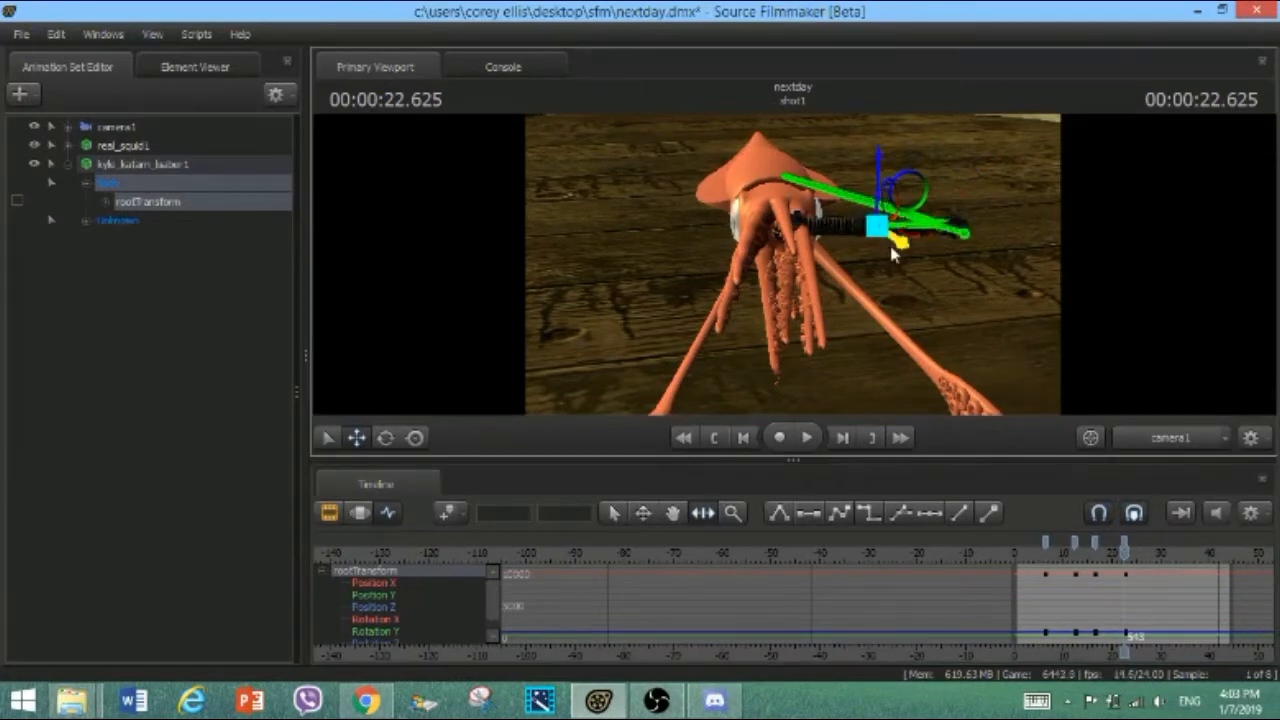
{"action": "left_click_drag", "start_coordinate": [908, 272], "coordinate": [976, 402]}
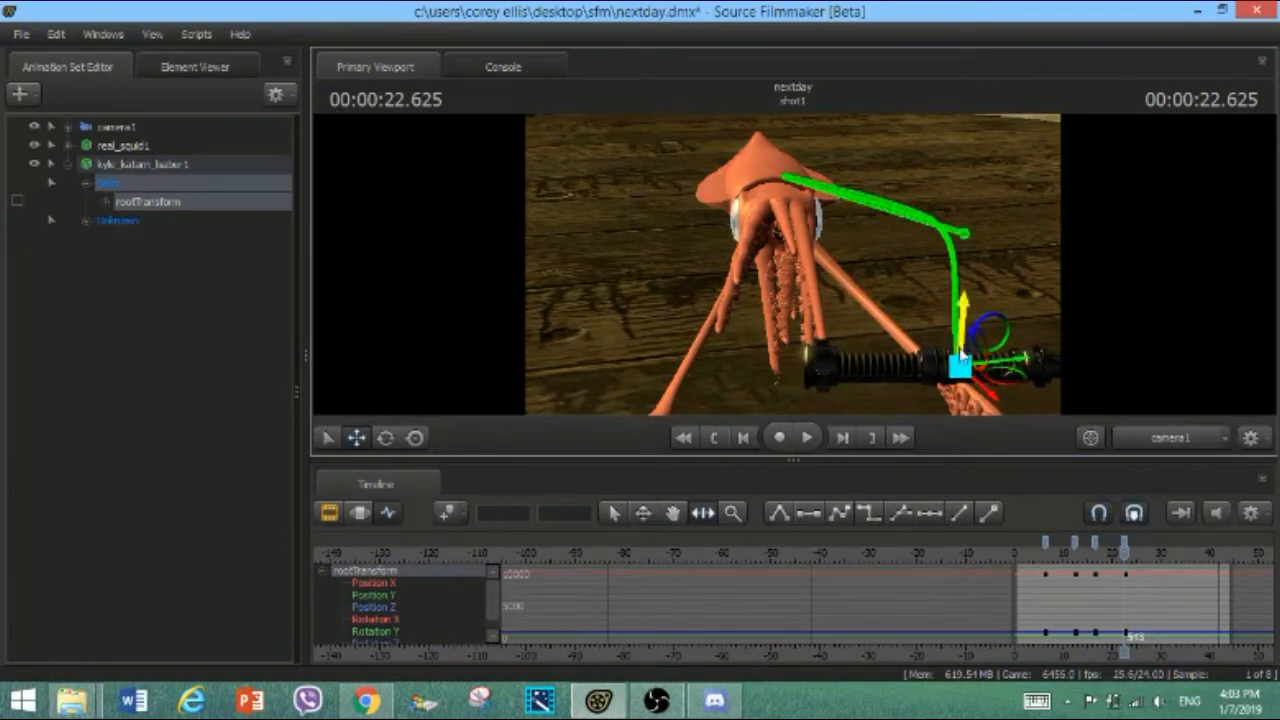
{"action": "left_click_drag", "start_coordinate": [968, 370], "coordinate": [995, 401]}
Rotate the lightsaber at 22.625 s so the hilt lies diagonally across the end of the squid's long tentacle
{"action": "key", "text": "e"}
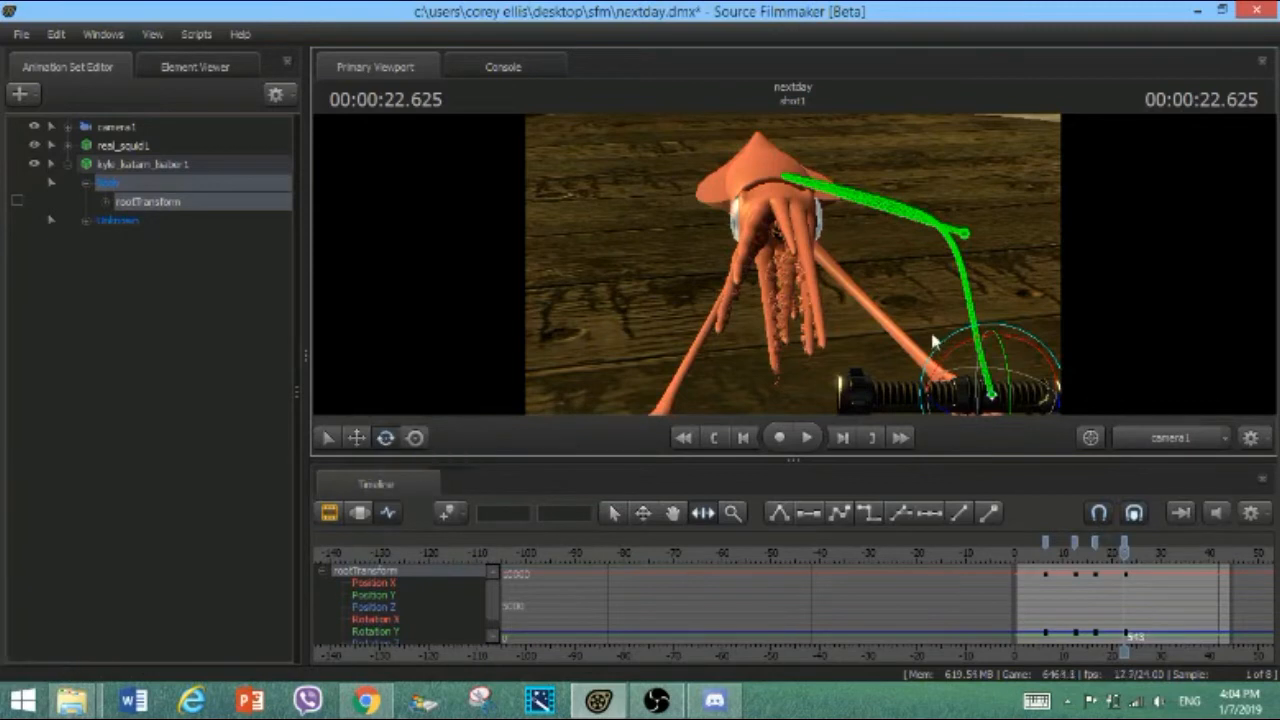
{"action": "left_click_drag", "start_coordinate": [1018, 338], "coordinate": [1014, 412]}
{"action": "key", "text": "w"}
{"action": "key", "text": "e"}
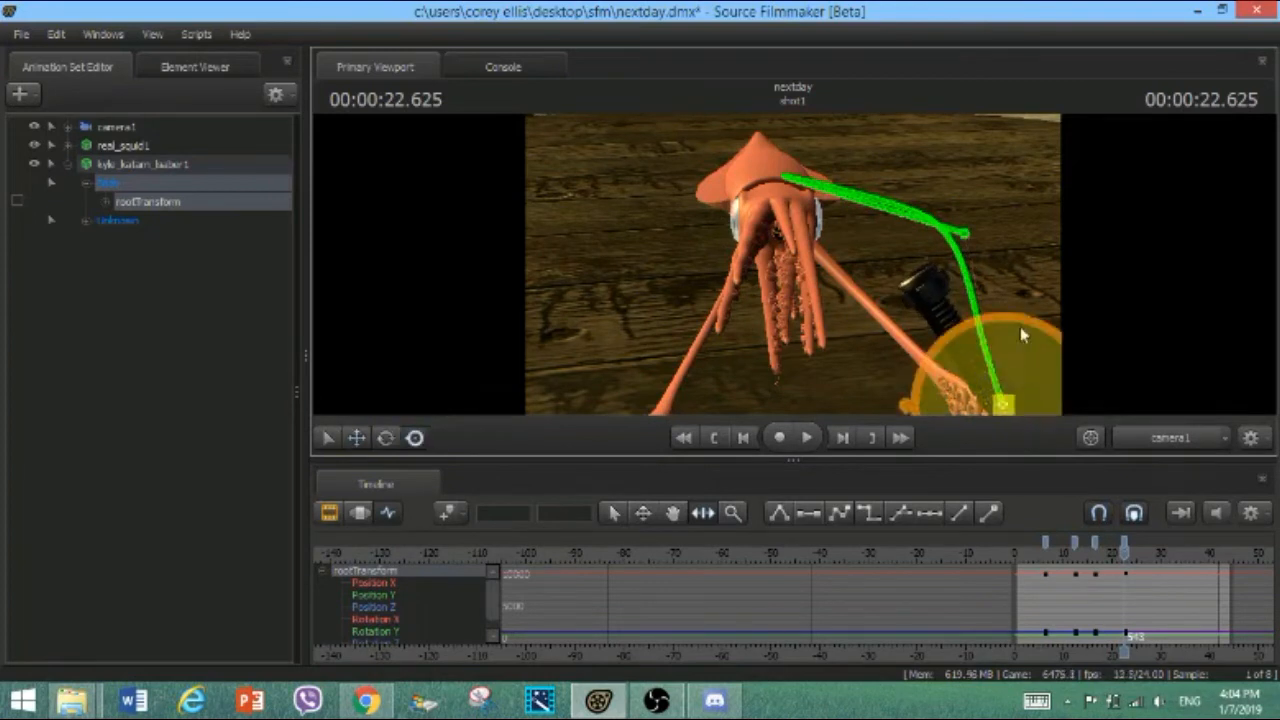
{"action": "left_click_drag", "start_coordinate": [1022, 320], "coordinate": [981, 376]}
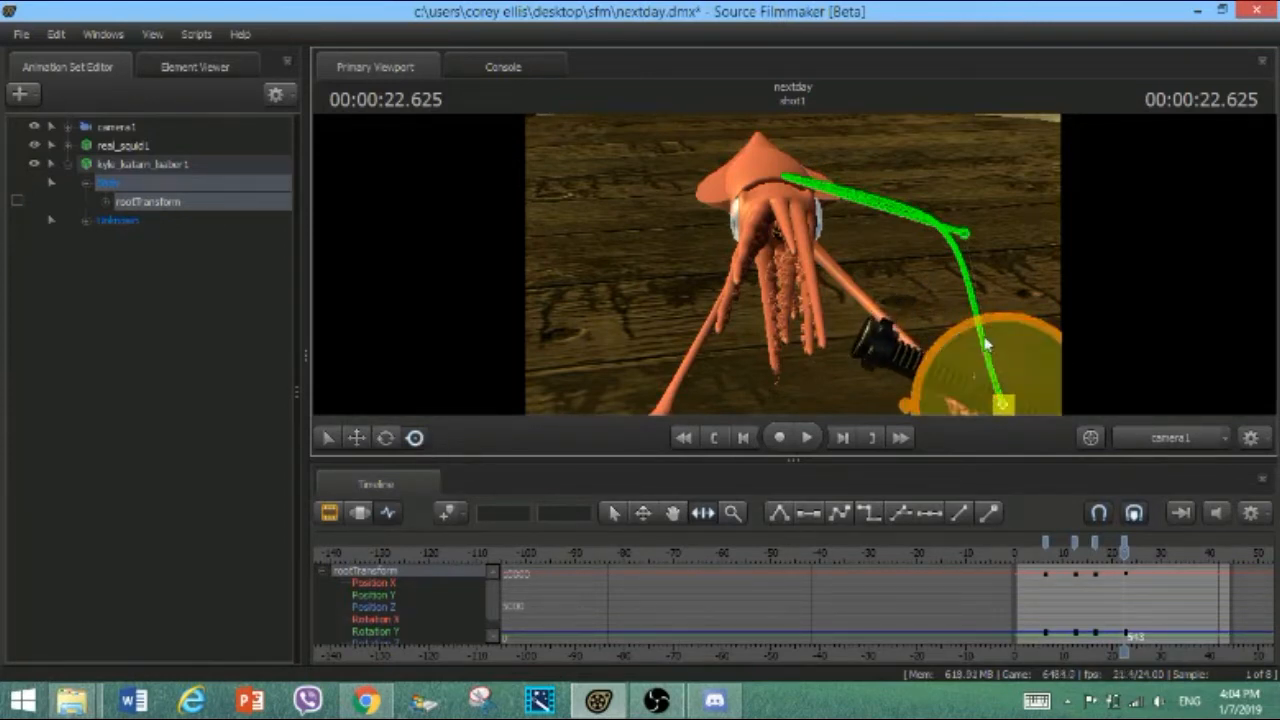
Try to shift the lightsaber farther out from the squid at the 22.625 s keyframe, and undo the move
{"action": "left_click_drag", "start_coordinate": [957, 356], "coordinate": [1006, 380]}
{"action": "left_click", "coordinate": [1125, 543]}
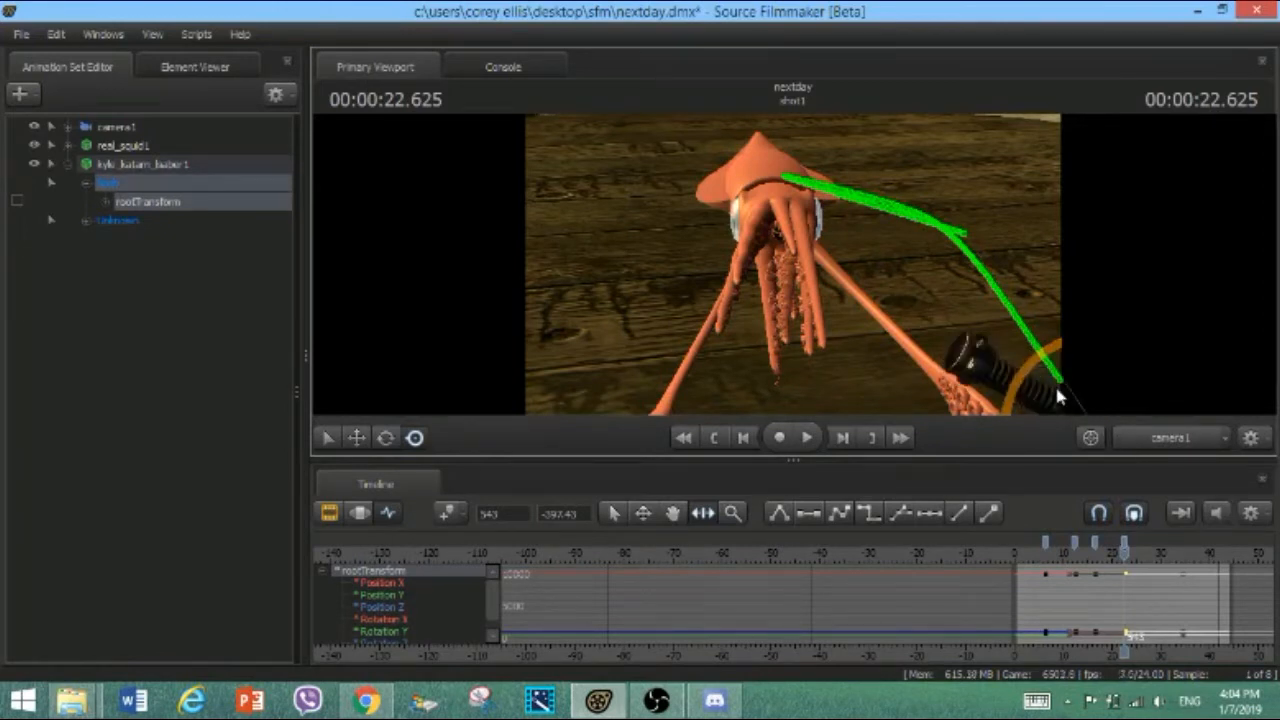
{"action": "mouse_move", "coordinate": [1058, 397]}
{"action": "left_mouse_down"}
{"action": "mouse_move", "coordinate": [1046, 391]}
{"action": "mouse_move", "coordinate": [1071, 409]}
{"action": "mouse_move", "coordinate": [1054, 393]}
{"action": "left_mouse_up"}
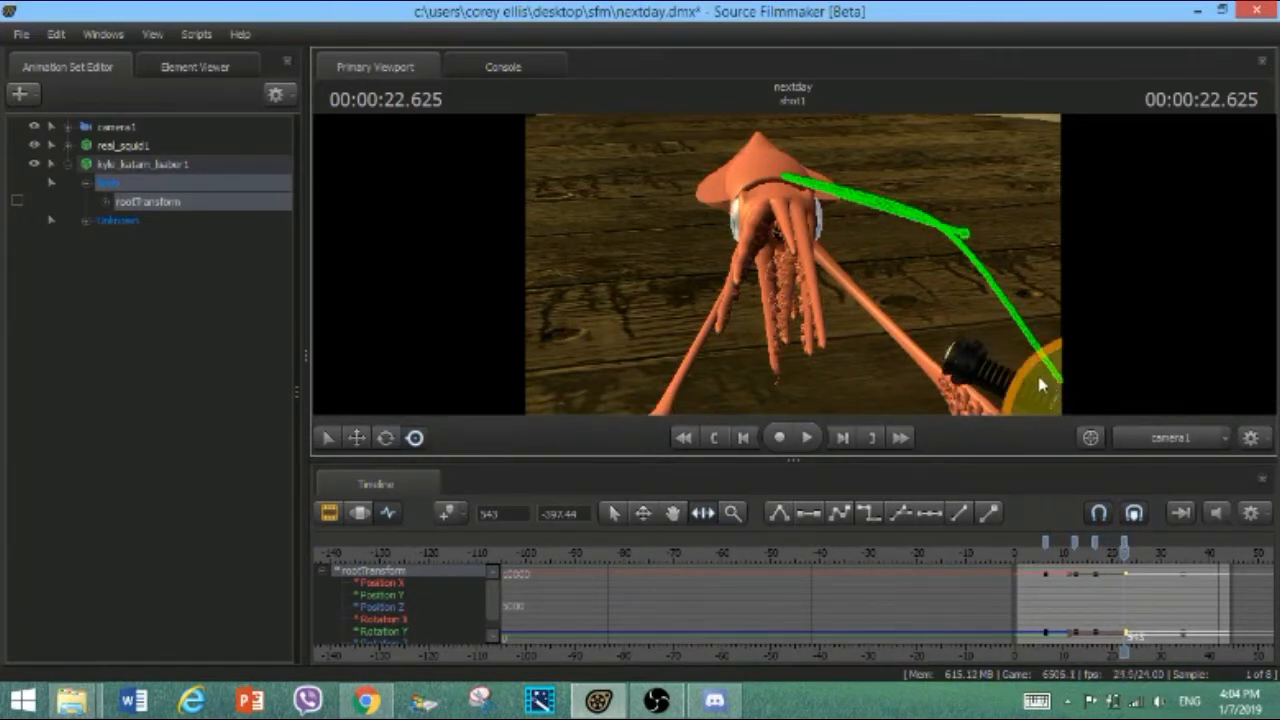
{"action": "key", "text": "ctrl"}
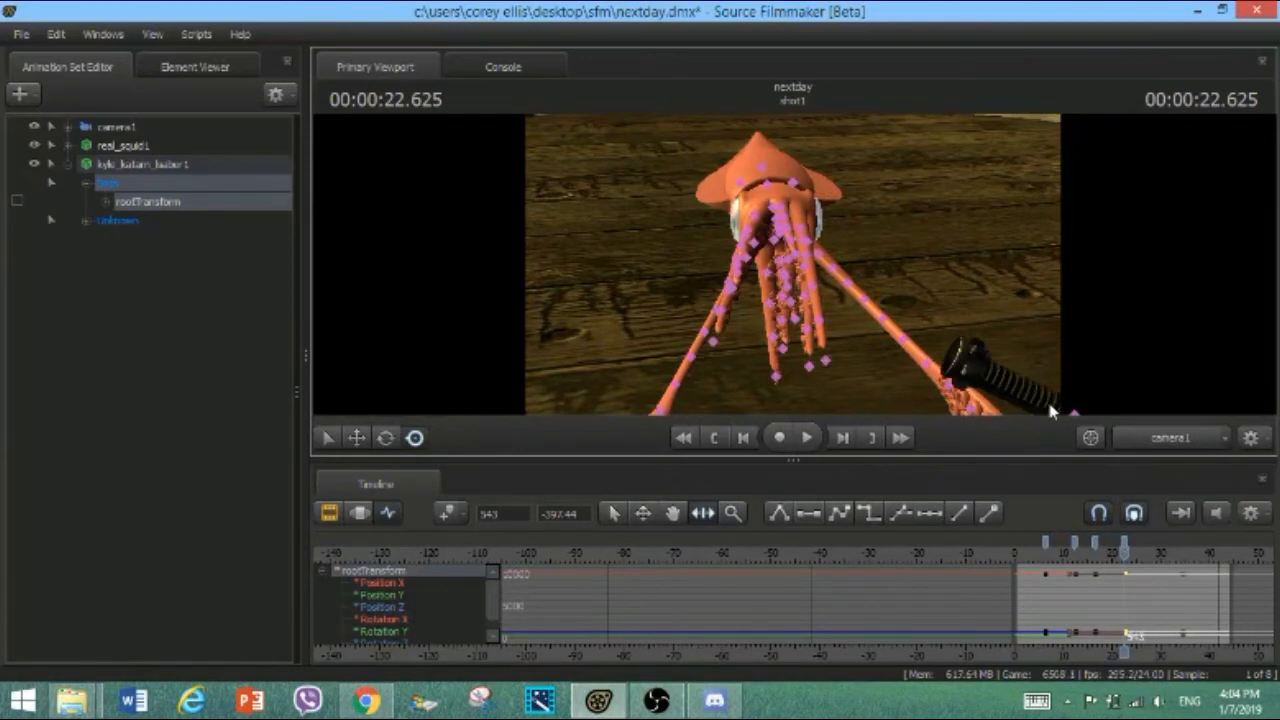
{"action": "left_click", "coordinate": [1051, 411], "text": "ctrl"}
{"action": "left_click", "coordinate": [1013, 410]}
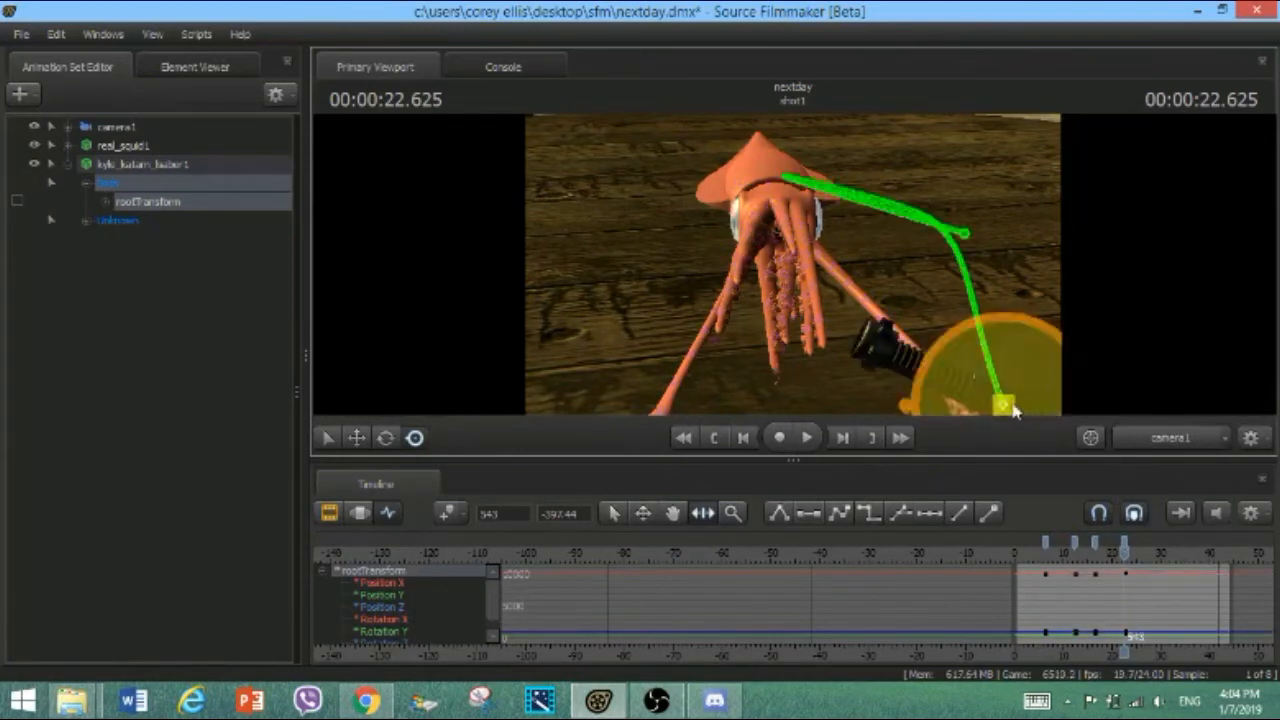
{"action": "left_click_drag", "start_coordinate": [995, 403], "coordinate": [1003, 412]}
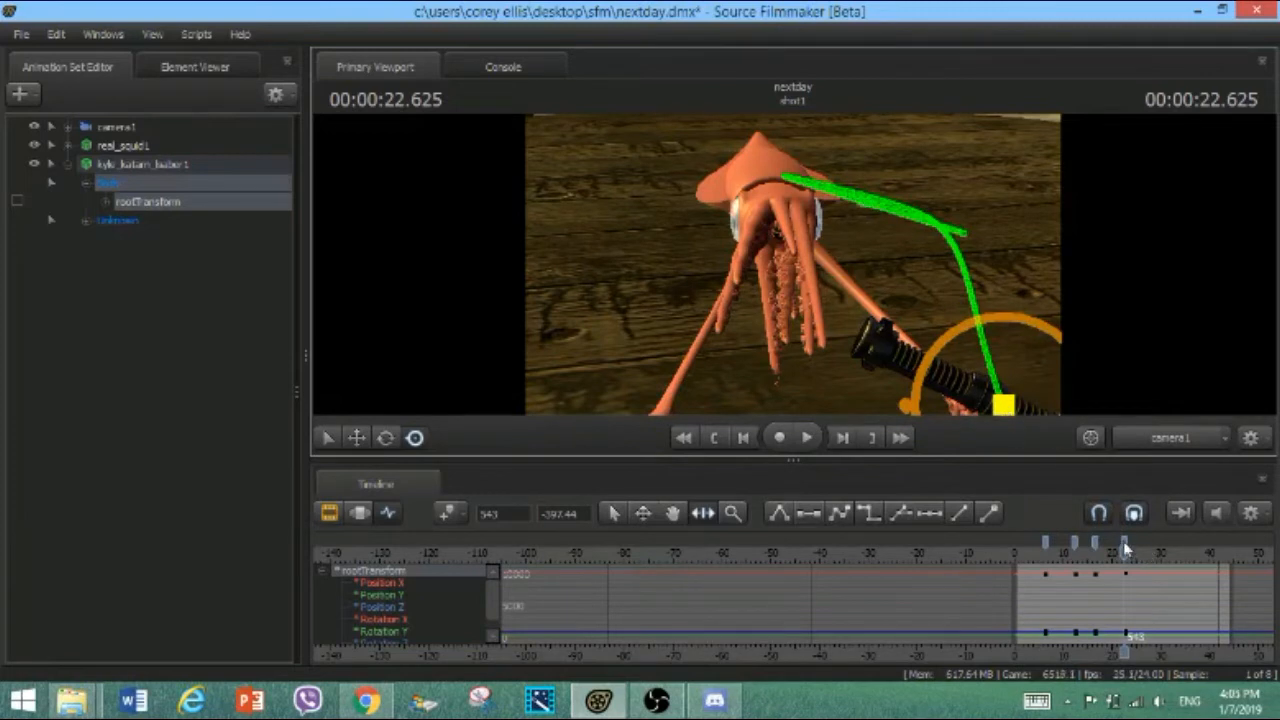
Shift the lightsaber at 22.625 s so it lies behind the end of the squid's long tentacle, and save the session
{"action": "left_click", "coordinate": [1123, 540]}
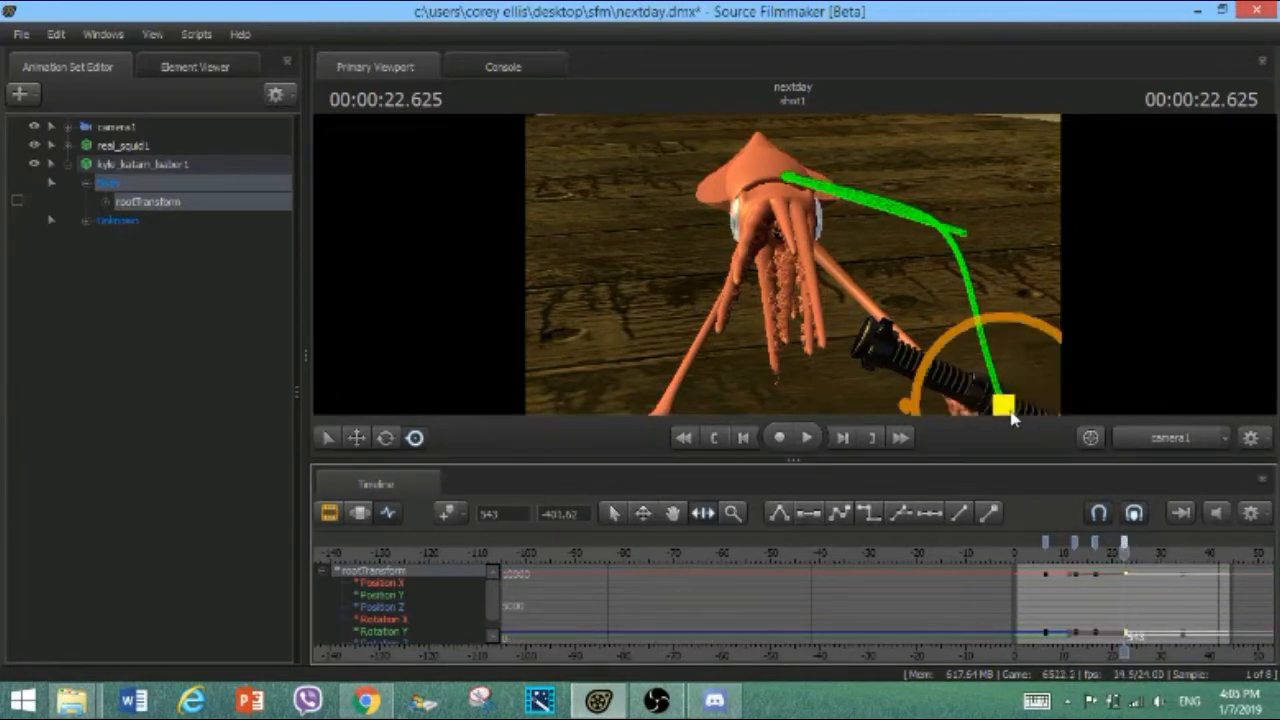
{"action": "mouse_move", "coordinate": [1007, 412]}
{"action": "left_mouse_down"}
{"action": "mouse_move", "coordinate": [1057, 430]}
{"action": "mouse_move", "coordinate": [1024, 402]}
{"action": "left_mouse_up"}
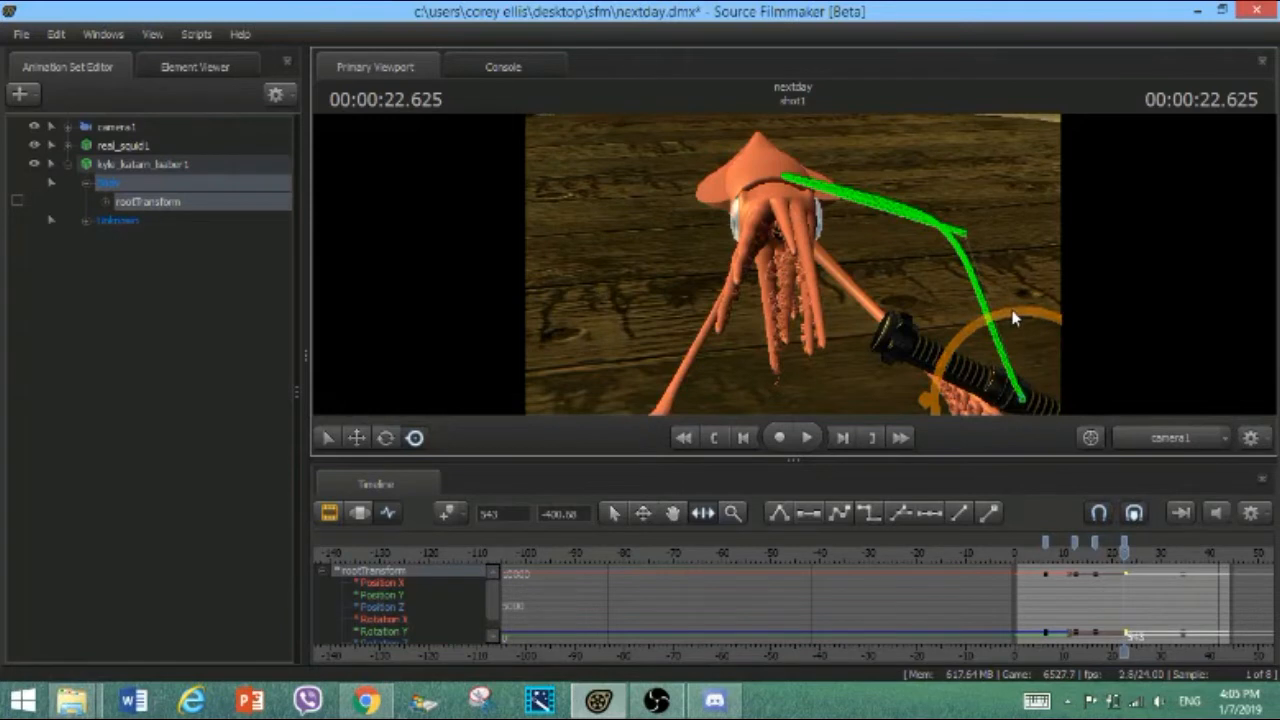
{"action": "left_click_drag", "start_coordinate": [1013, 318], "coordinate": [1025, 402]}
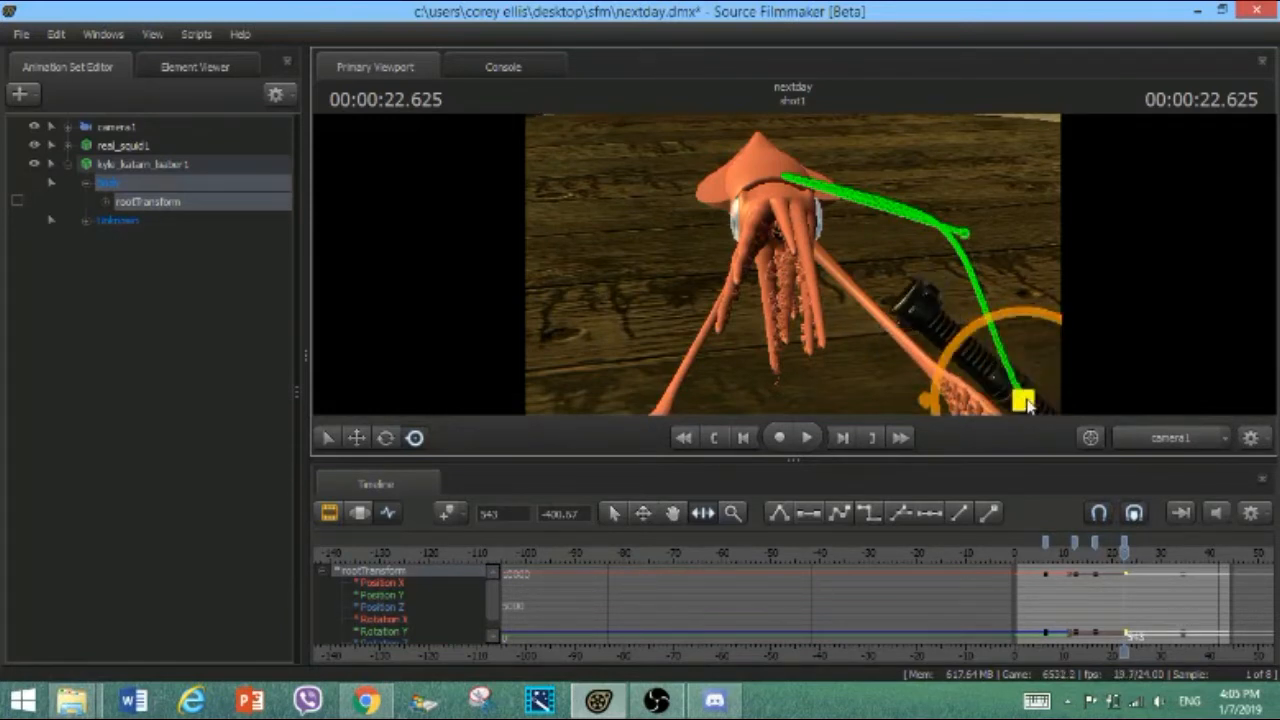
{"action": "key", "text": "ctrl+s"}
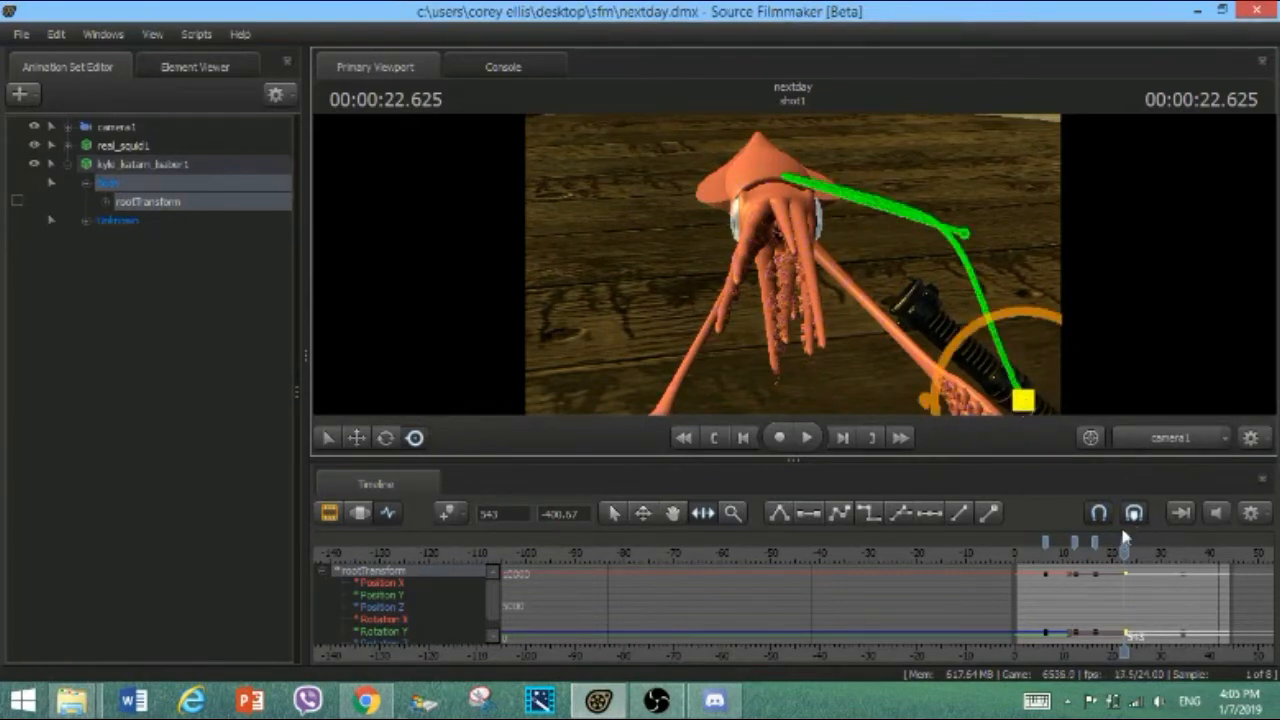
Move the lightsaber out of frame at 22.625 s, keyframe it beside the tentacle's end at 24.958 s, and save the session
{"action": "left_click", "coordinate": [1125, 545]}
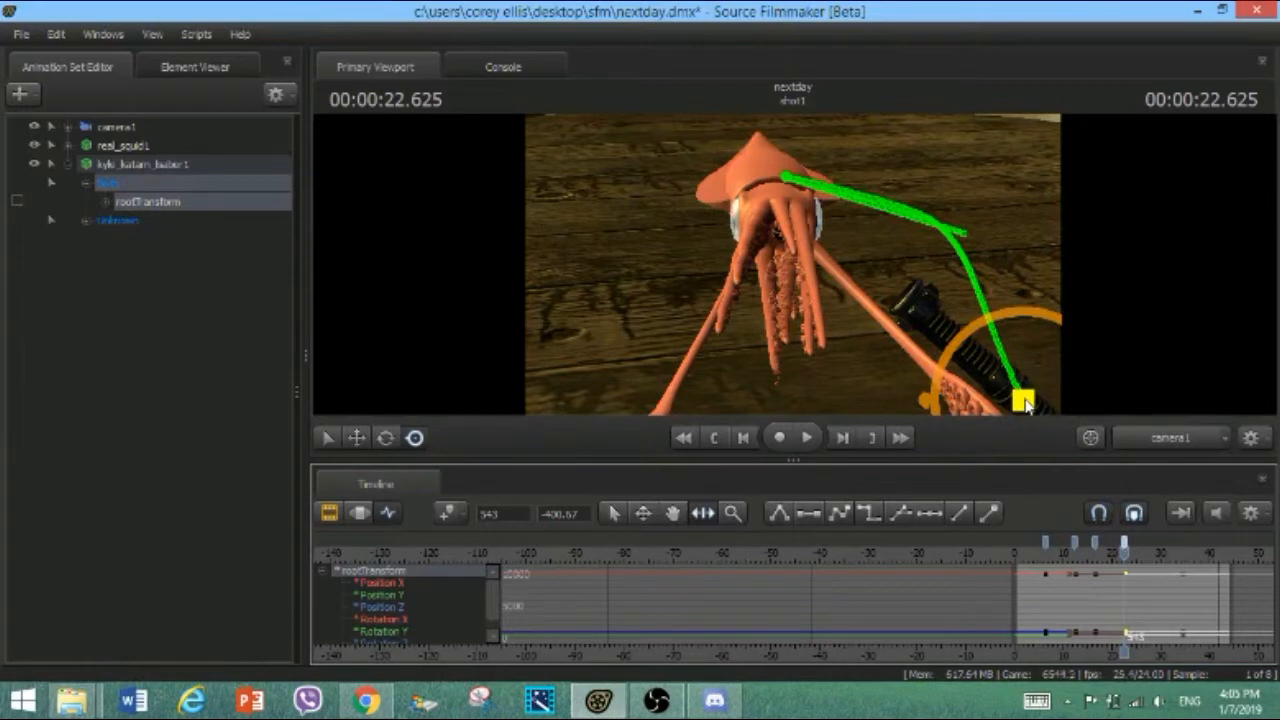
{"action": "left_click_drag", "start_coordinate": [1027, 403], "coordinate": [1061, 403]}
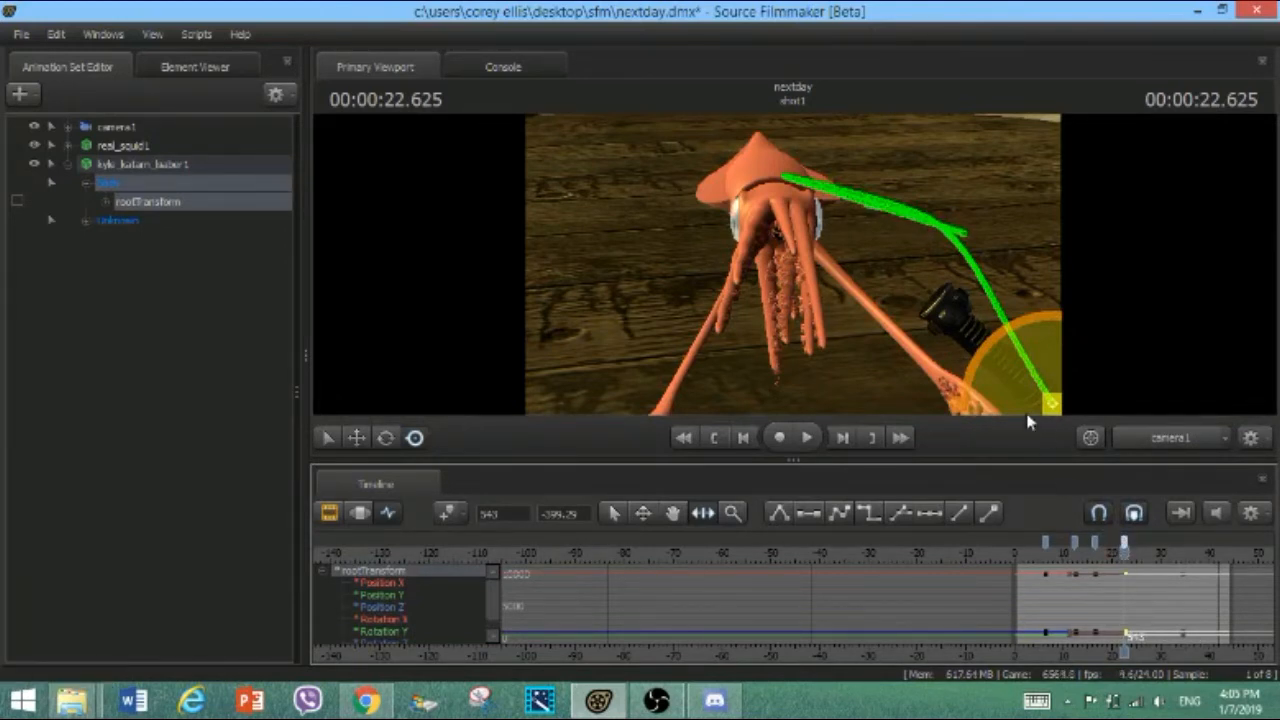
{"action": "left_click_drag", "start_coordinate": [1052, 405], "coordinate": [1166, 505]}
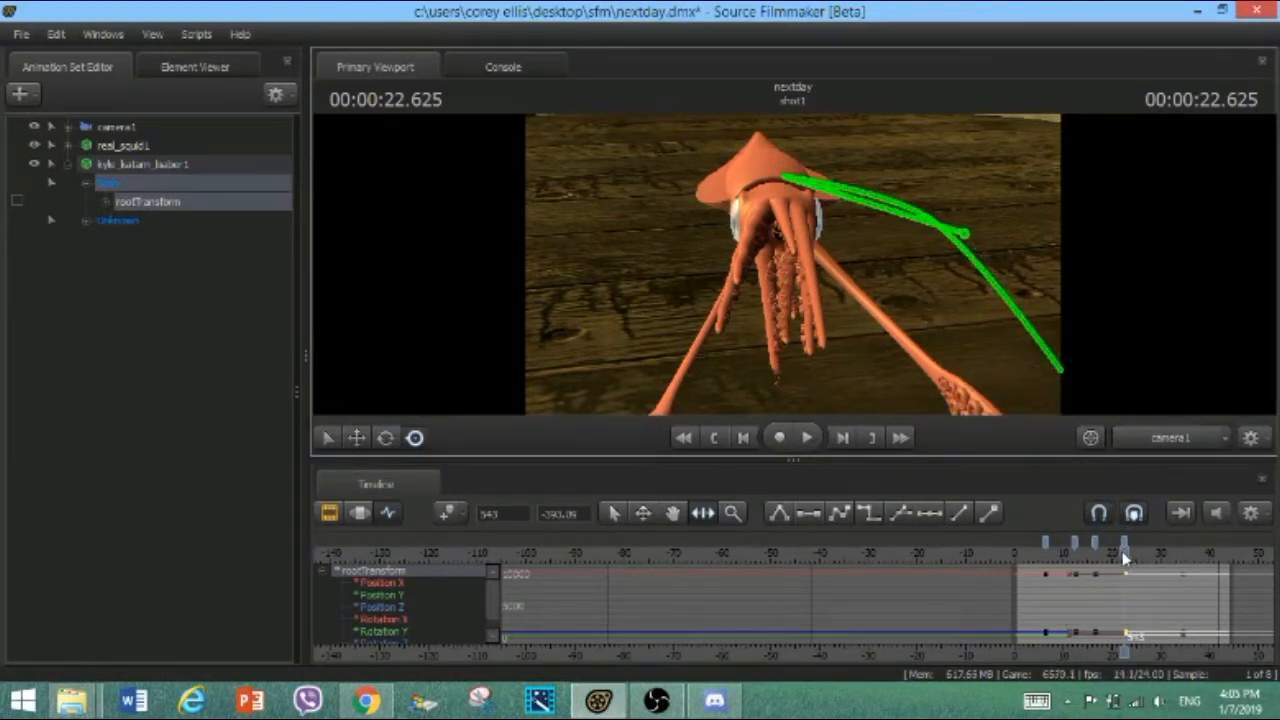
{"action": "left_click_drag", "start_coordinate": [1125, 560], "coordinate": [1138, 551]}
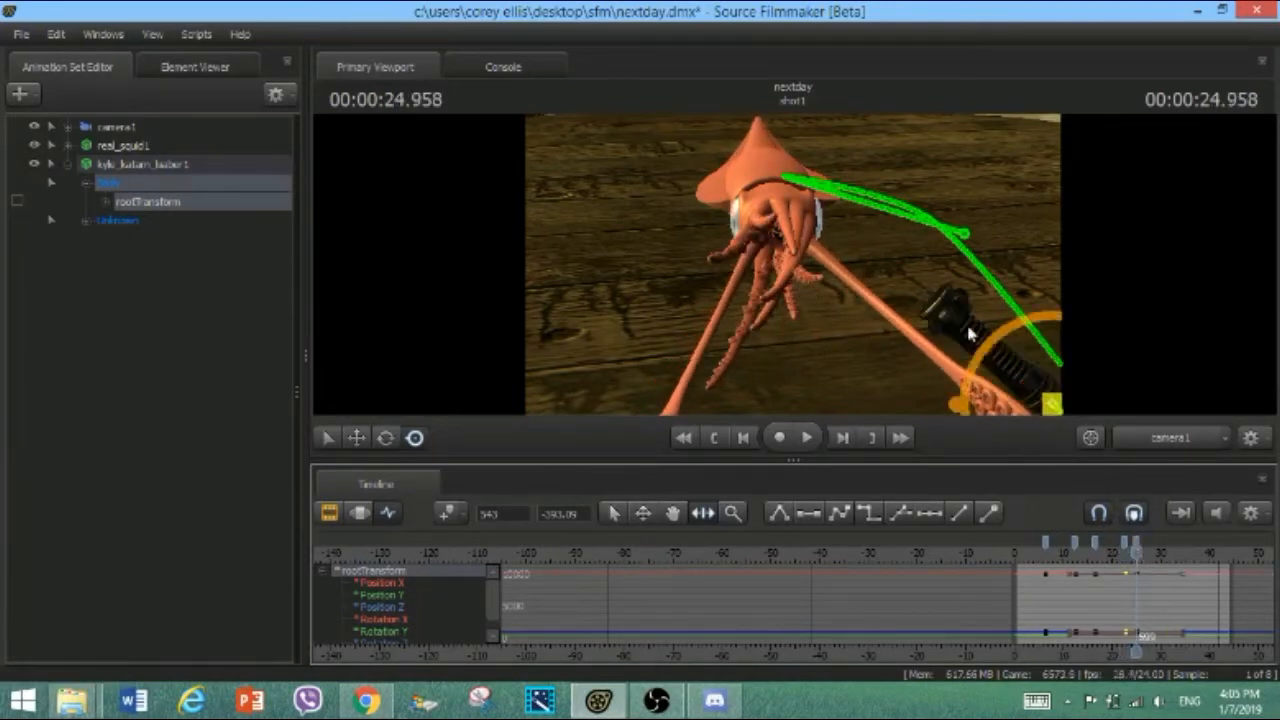
{"action": "key", "text": "ctrl+s"}
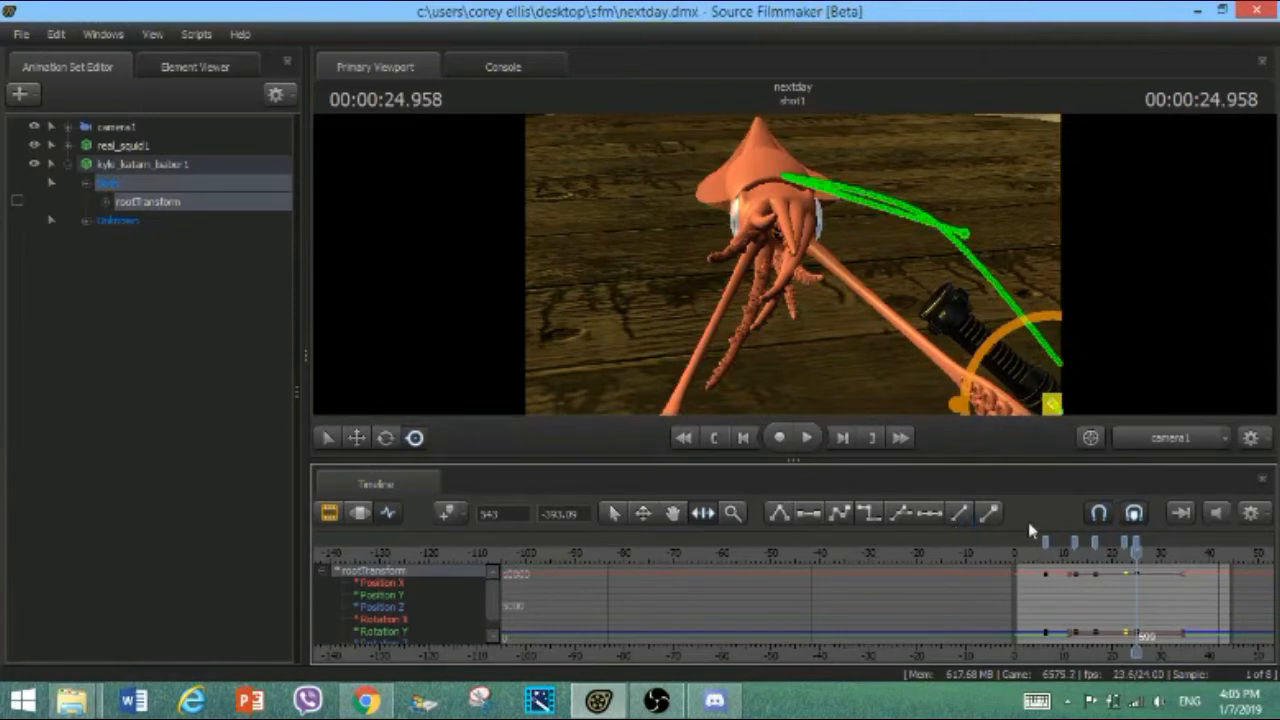
At 25.708 s, reveal the procedural presets and control sliders and examine the lightsaber's Button_1 position and rotation controls
{"action": "left_click_drag", "start_coordinate": [1135, 555], "coordinate": [1140, 554]}
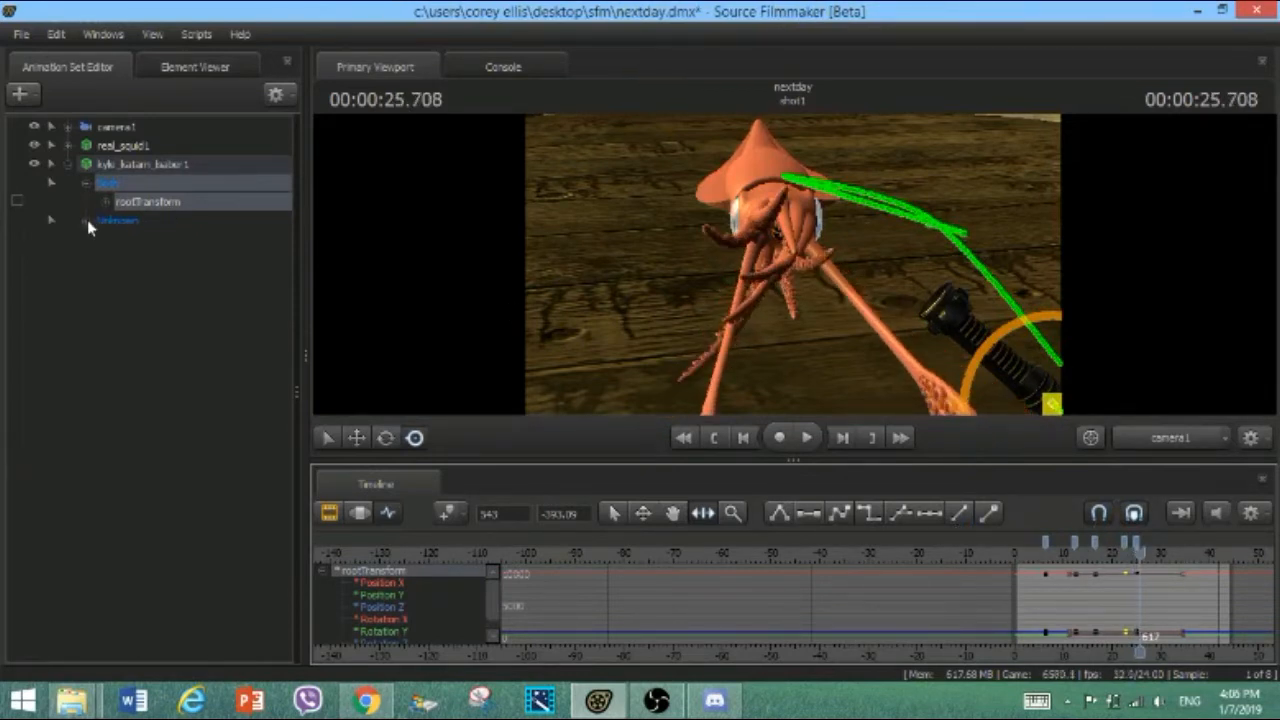
{"action": "left_click", "coordinate": [86, 221]}
{"action": "left_click", "coordinate": [121, 258]}
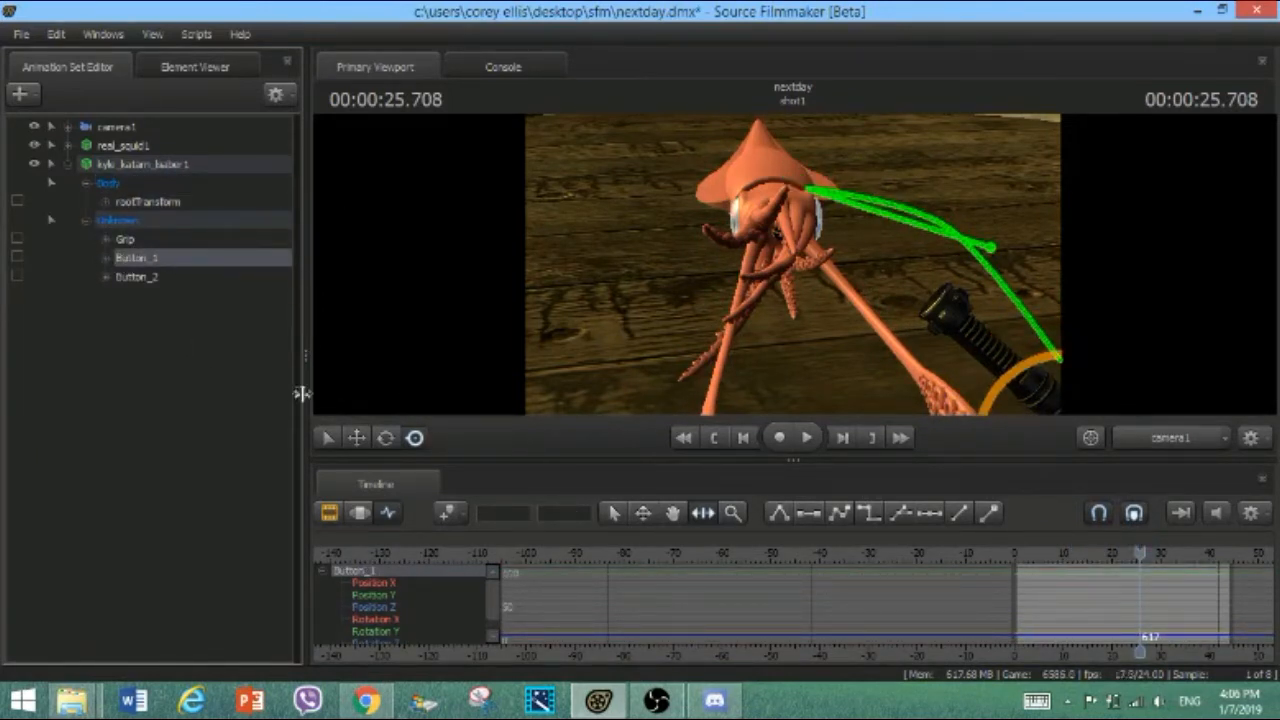
{"action": "left_click_drag", "start_coordinate": [300, 398], "coordinate": [175, 400]}
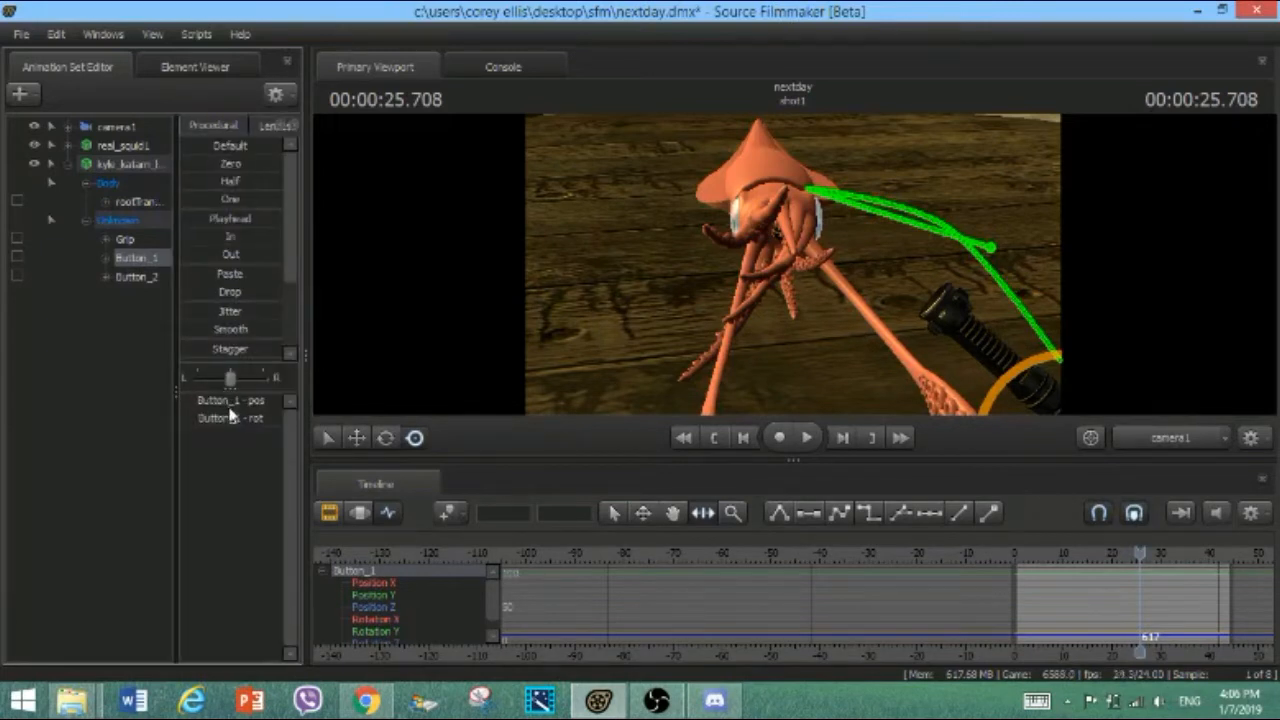
{"action": "left_click", "coordinate": [106, 258]}
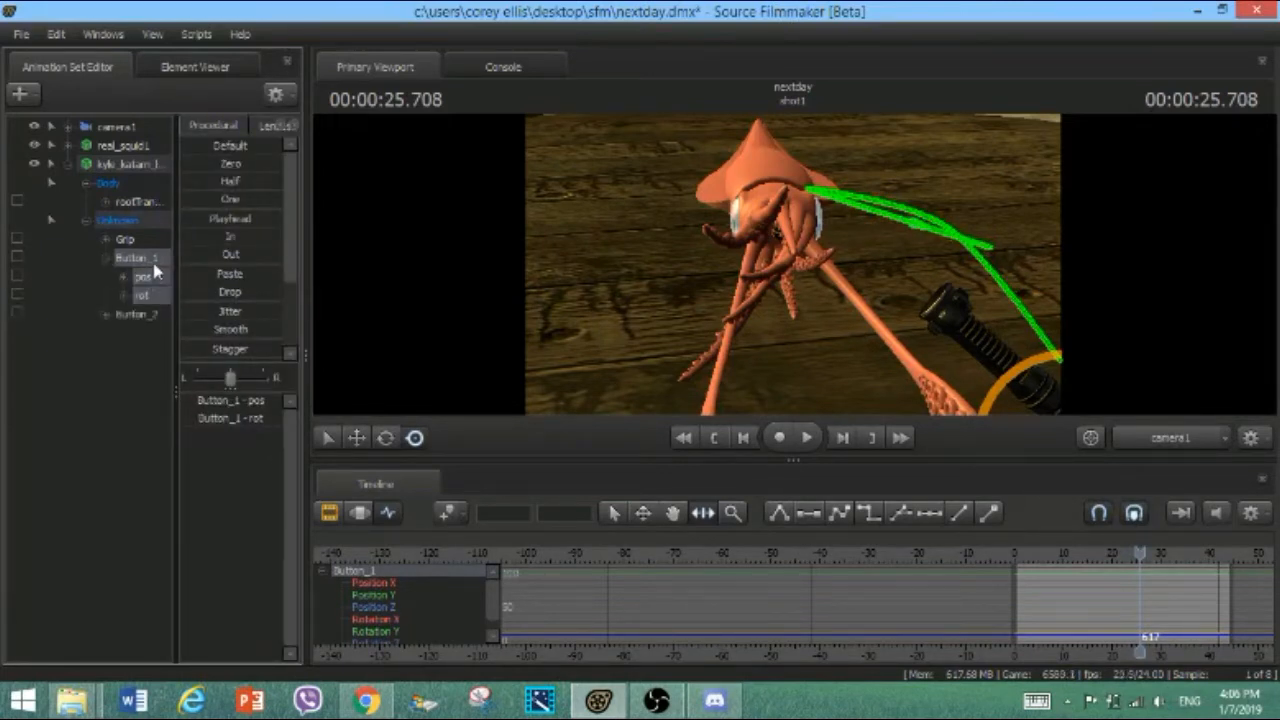
{"action": "left_click", "coordinate": [106, 262]}
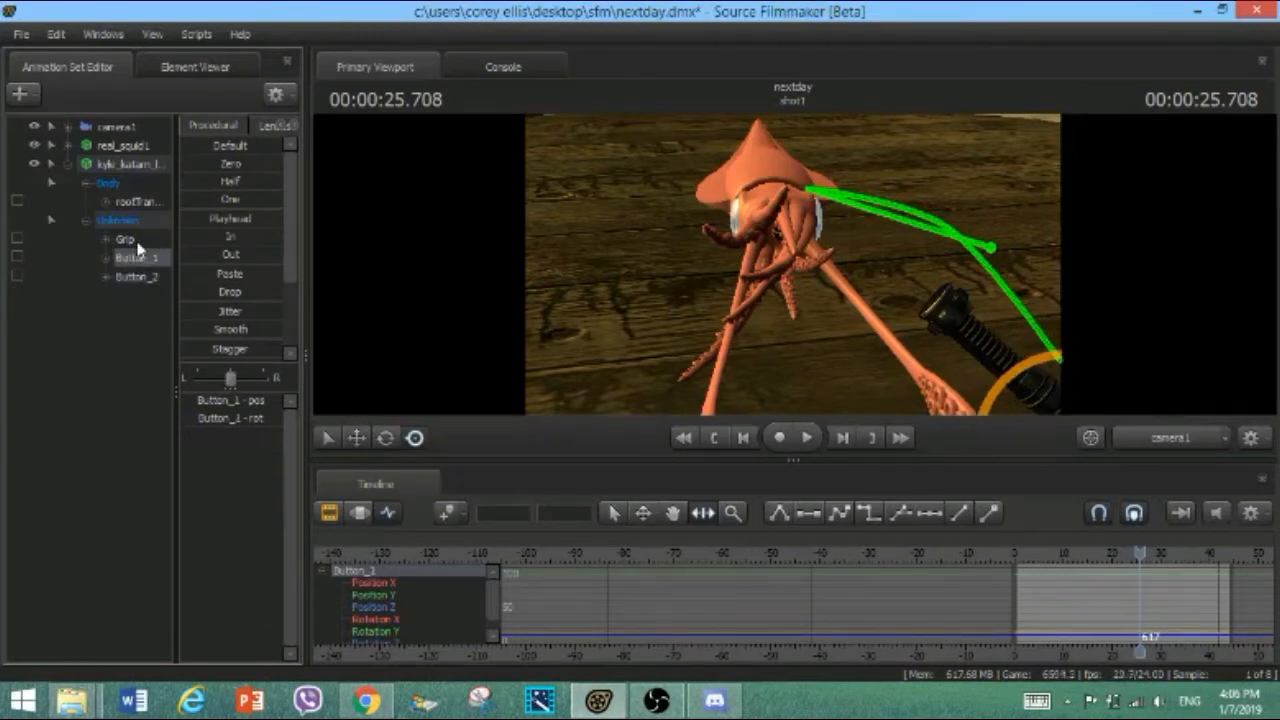
Try skin 1 on the lightsaber model, and set it back to skin 0
{"action": "left_click", "coordinate": [118, 221]}
{"action": "right_click", "coordinate": [121, 229]}
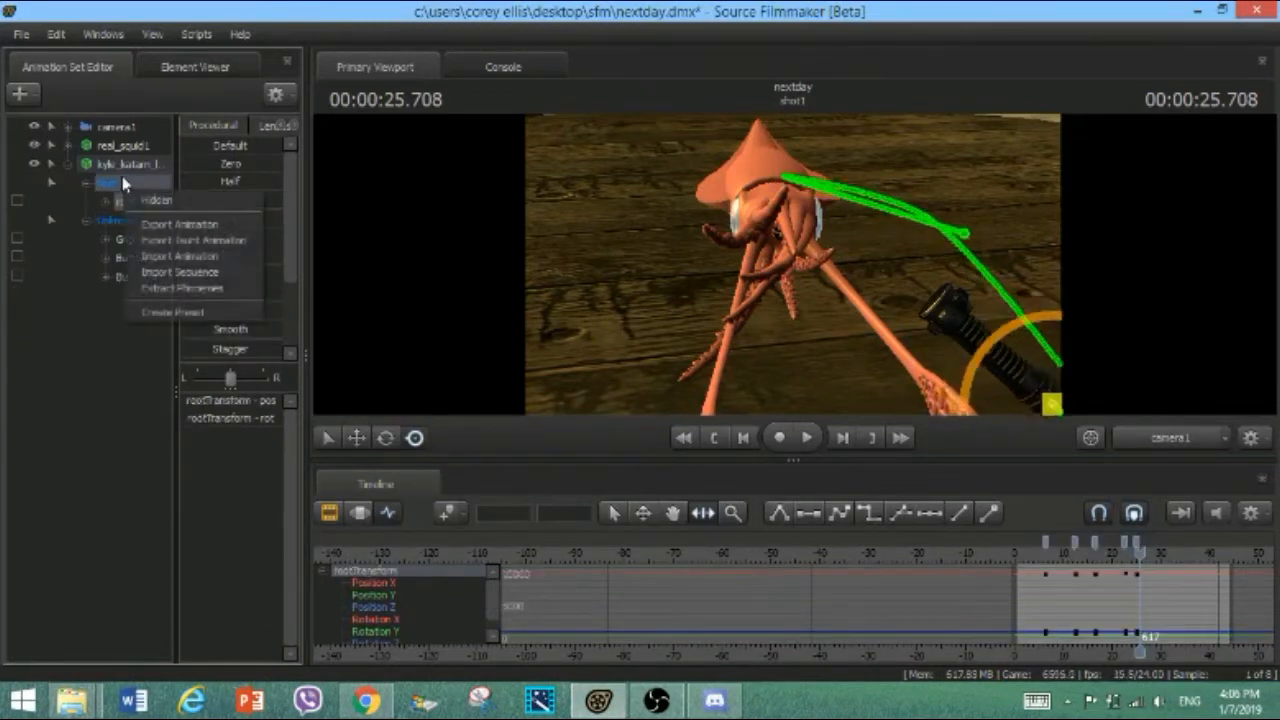
{"action": "right_click", "coordinate": [128, 166]}
{"action": "mouse_move", "coordinate": [187, 408]}
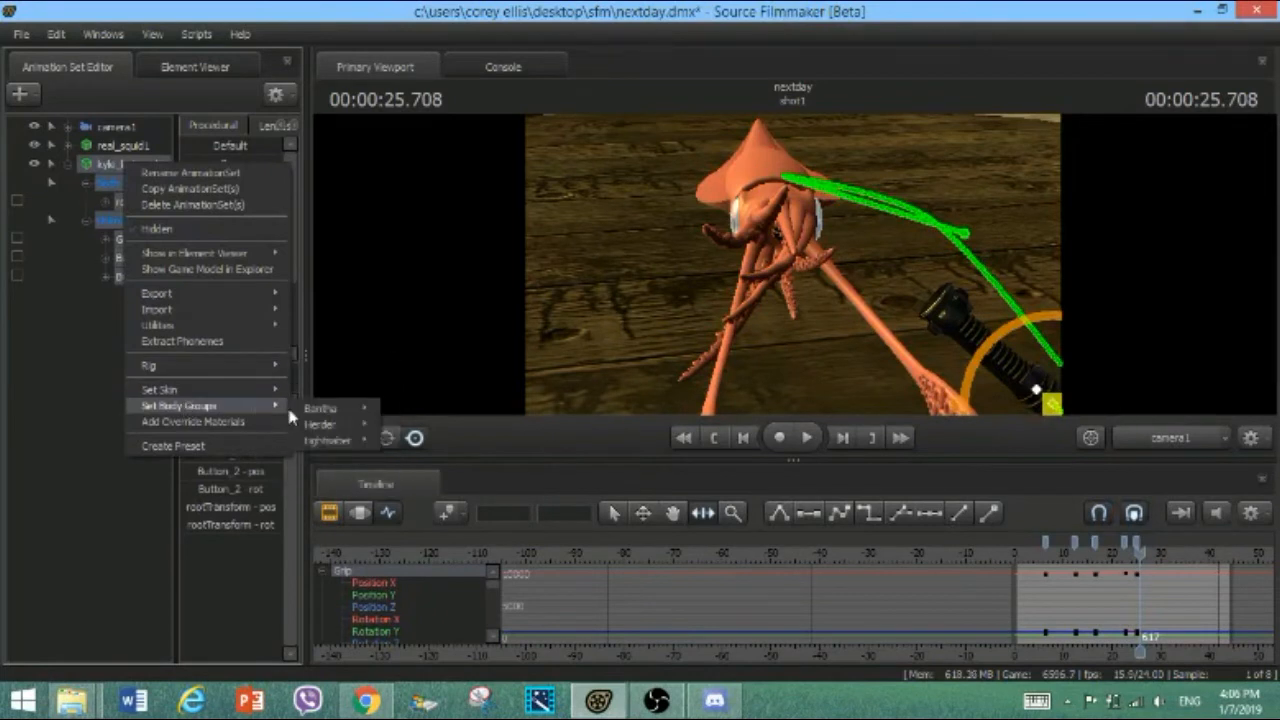
{"action": "mouse_move", "coordinate": [340, 443]}
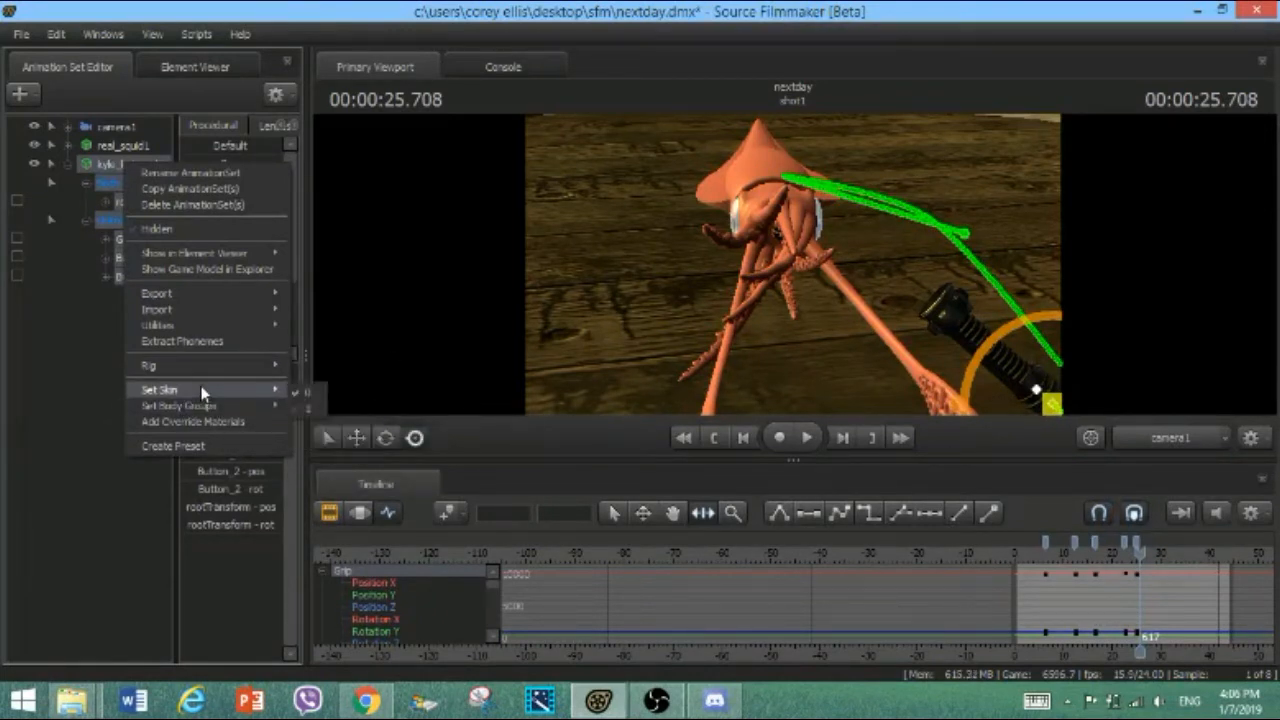
{"action": "left_click", "coordinate": [323, 418]}
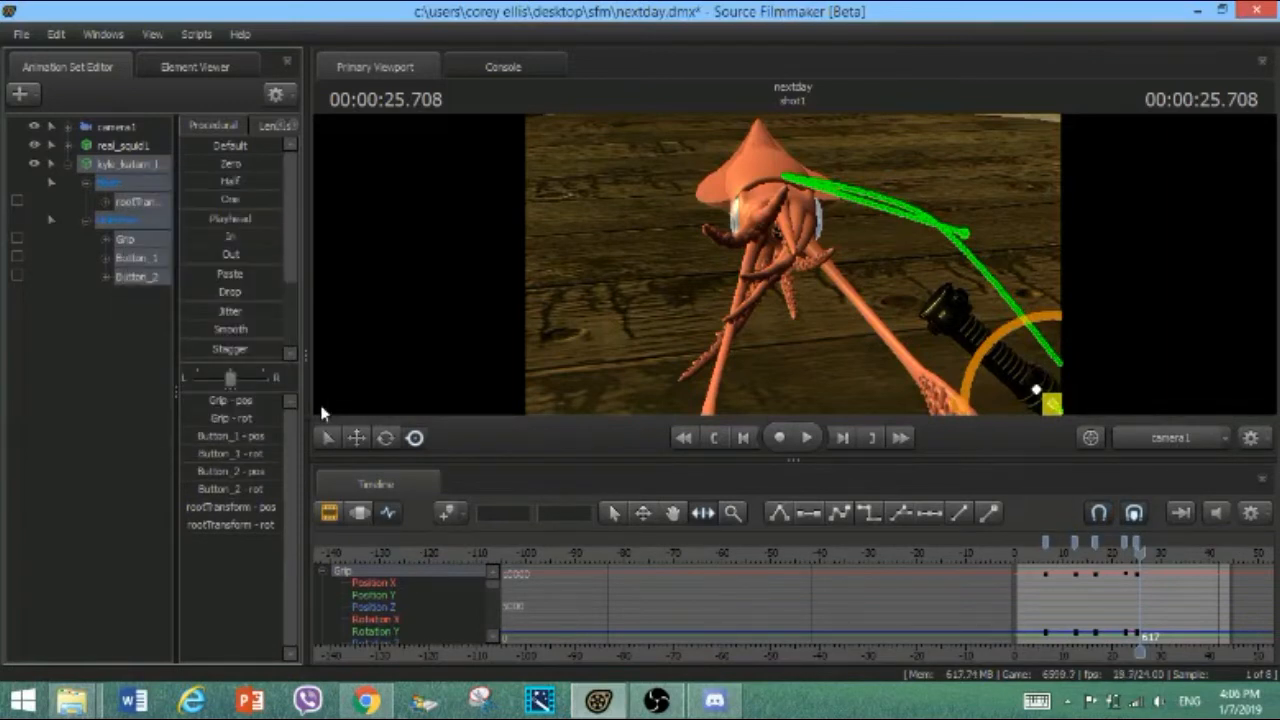
{"action": "right_click", "coordinate": [124, 168]}
{"action": "mouse_move", "coordinate": [200, 390]}
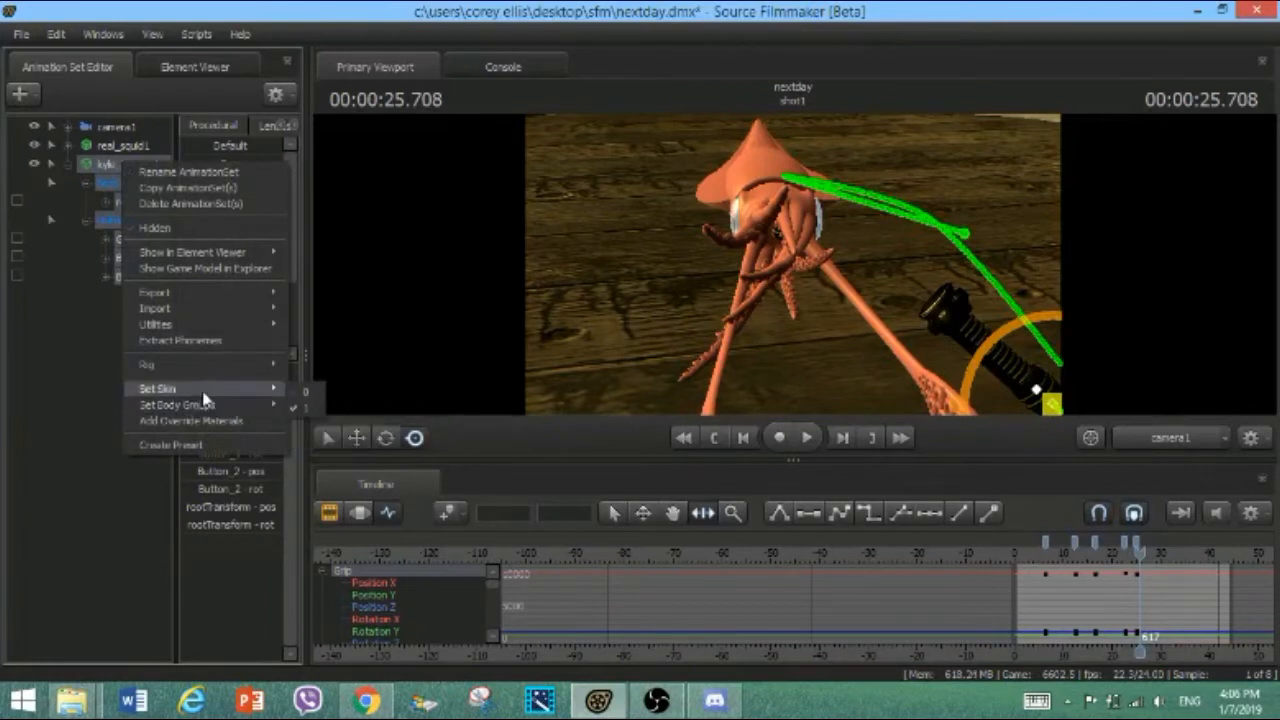
{"action": "left_click", "coordinate": [297, 393]}
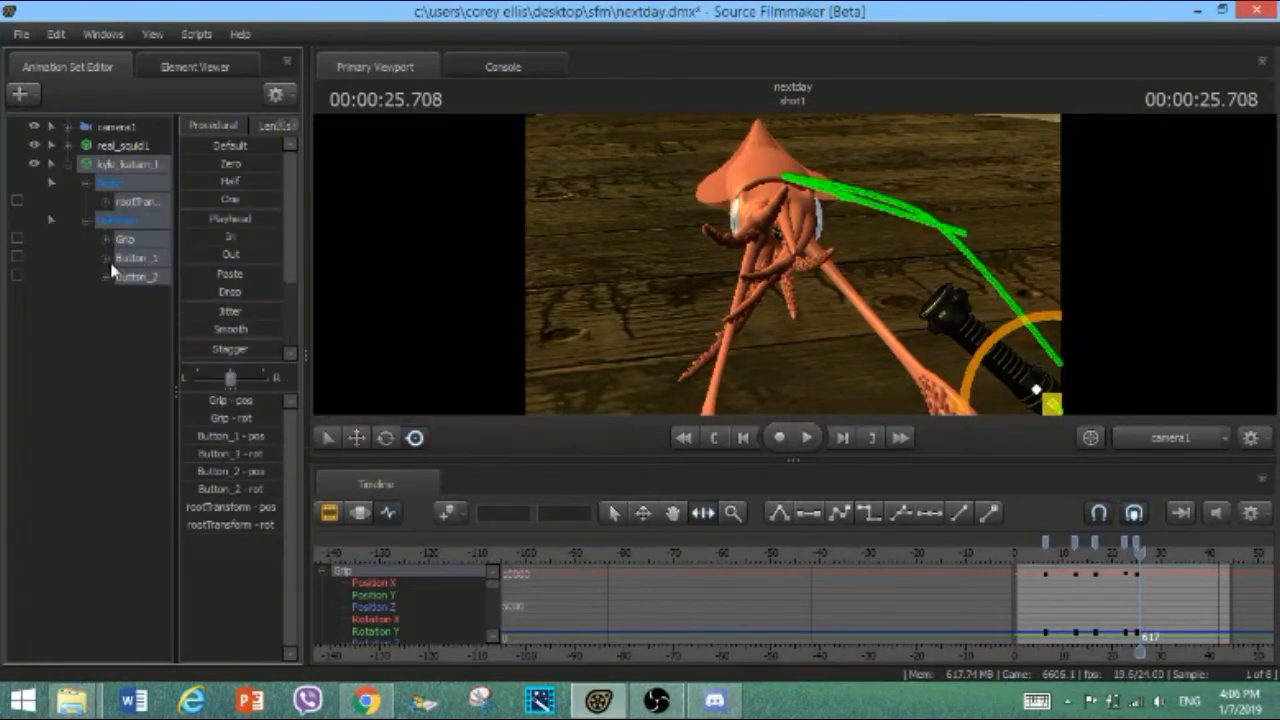
Examine the position and rotation controls of the lightsaber's Button_2 and Button_1
{"action": "right_click", "coordinate": [127, 220]}
{"action": "left_click", "coordinate": [92, 378]}
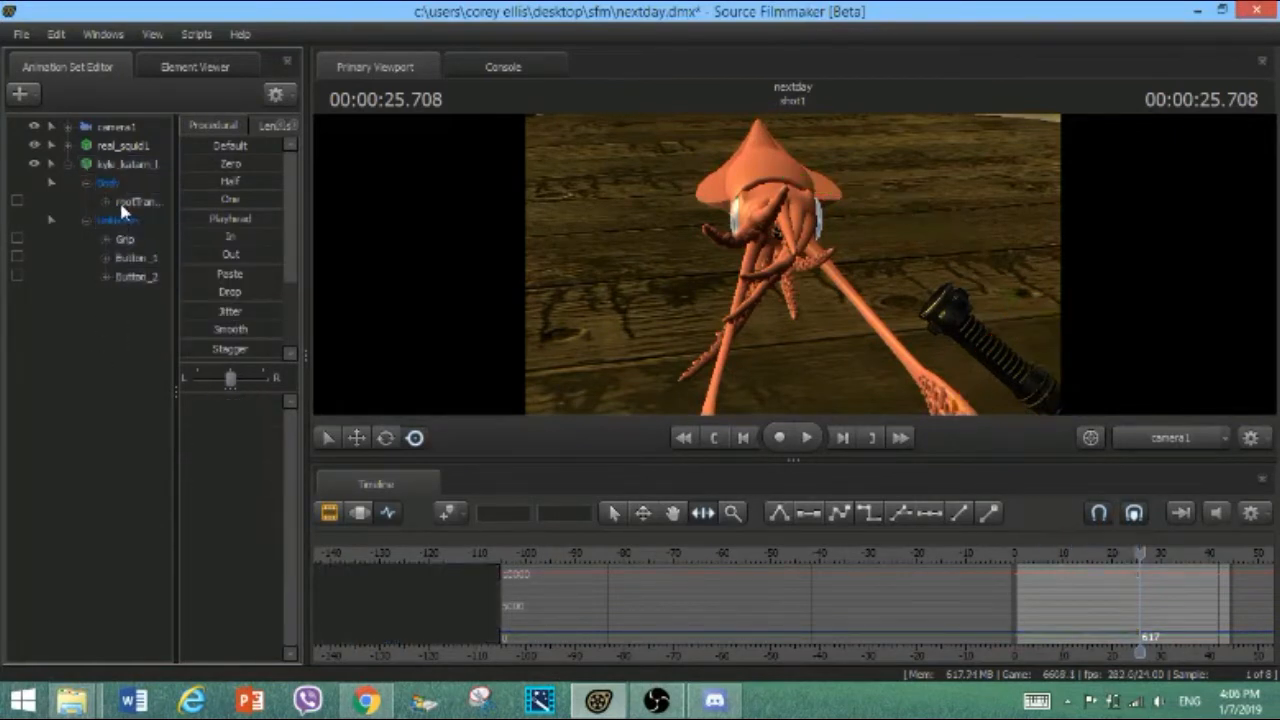
{"action": "key", "text": "ctrl"}
{"action": "left_click", "coordinate": [128, 277]}
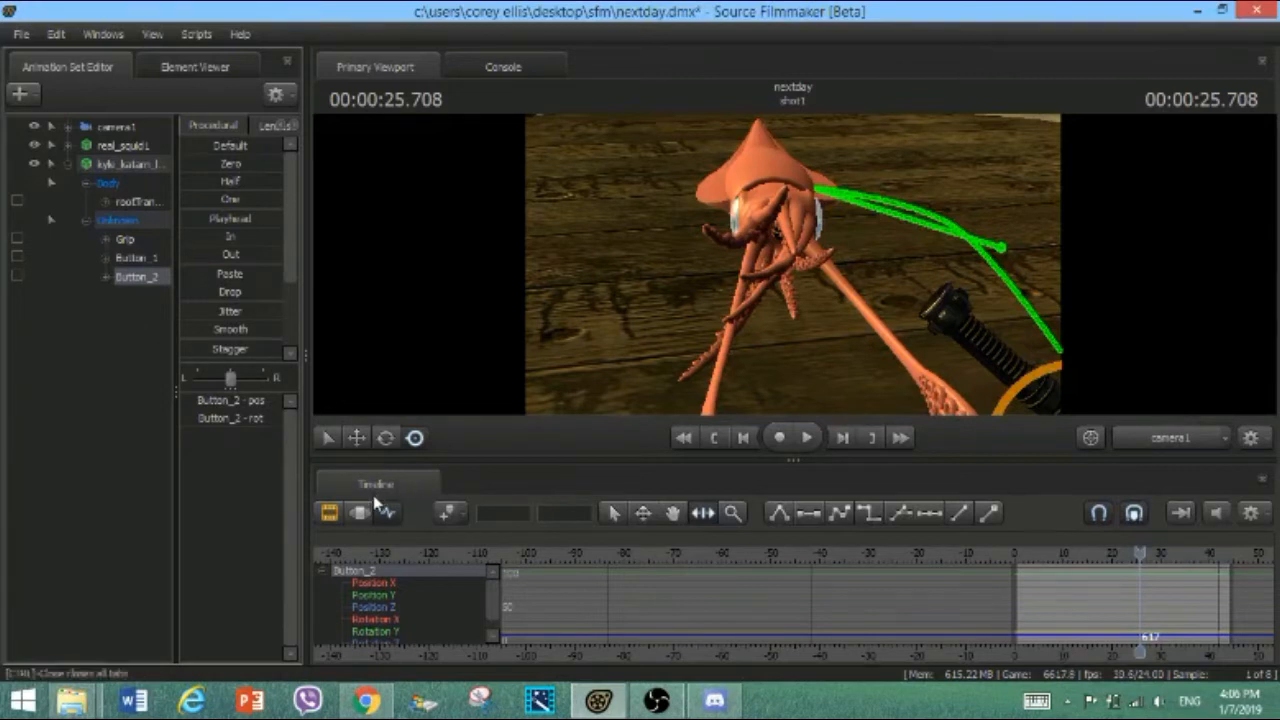
{"action": "left_click", "coordinate": [107, 280]}
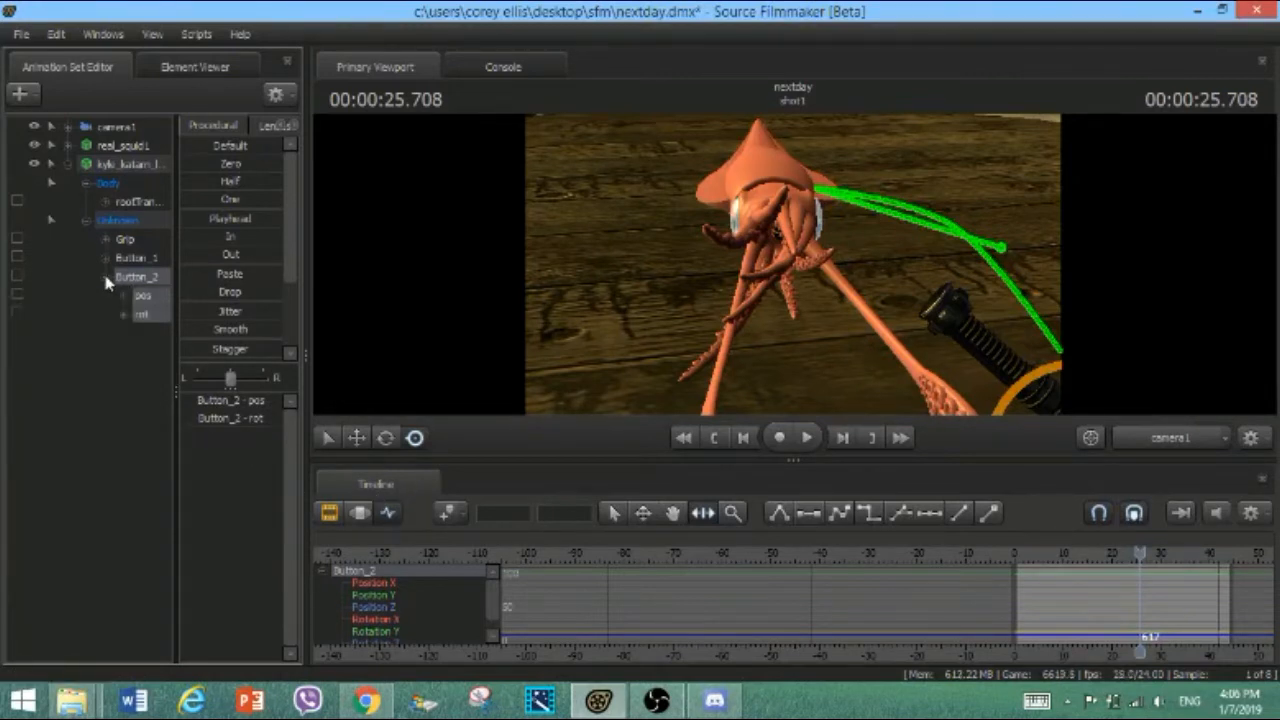
{"action": "left_click", "coordinate": [107, 280]}
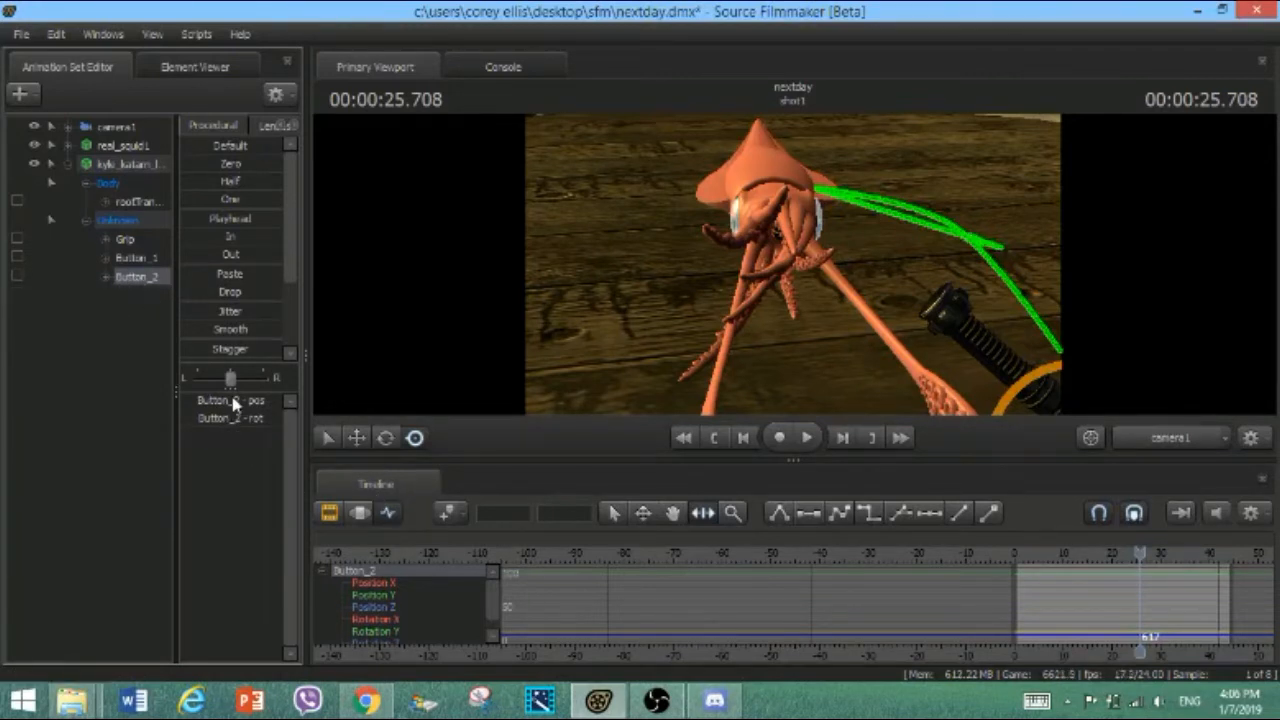
{"action": "left_click", "coordinate": [122, 259]}
{"action": "left_click", "coordinate": [107, 258]}
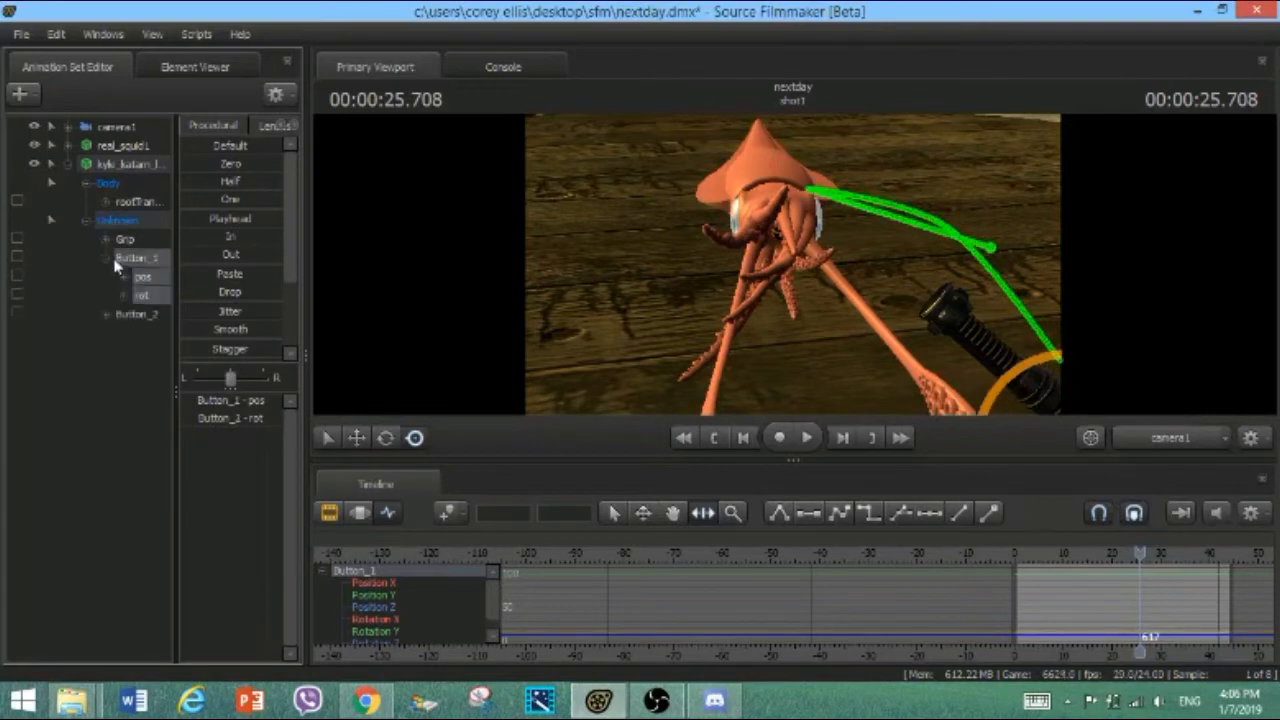
{"action": "left_click", "coordinate": [107, 258]}
Add override materials to the lightsaber and show its game model with the materials list in the Element Viewer
{"action": "right_click", "coordinate": [116, 168]}
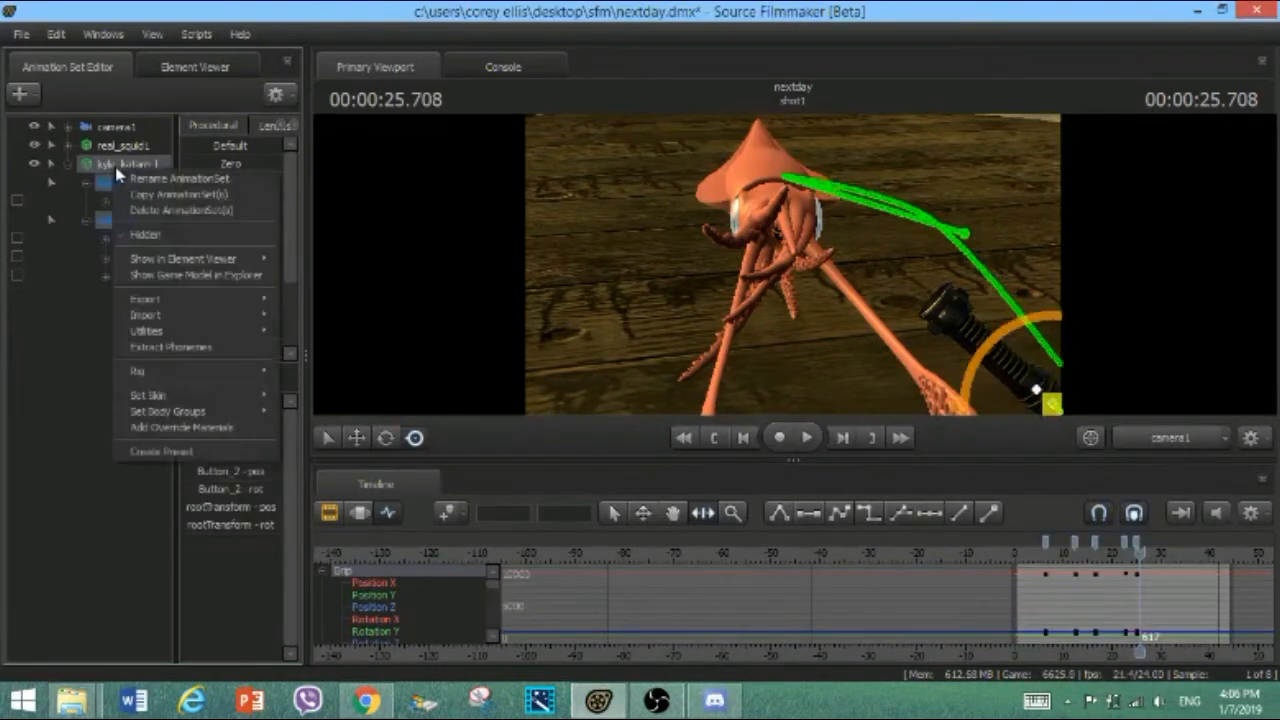
{"action": "left_click", "coordinate": [178, 430]}
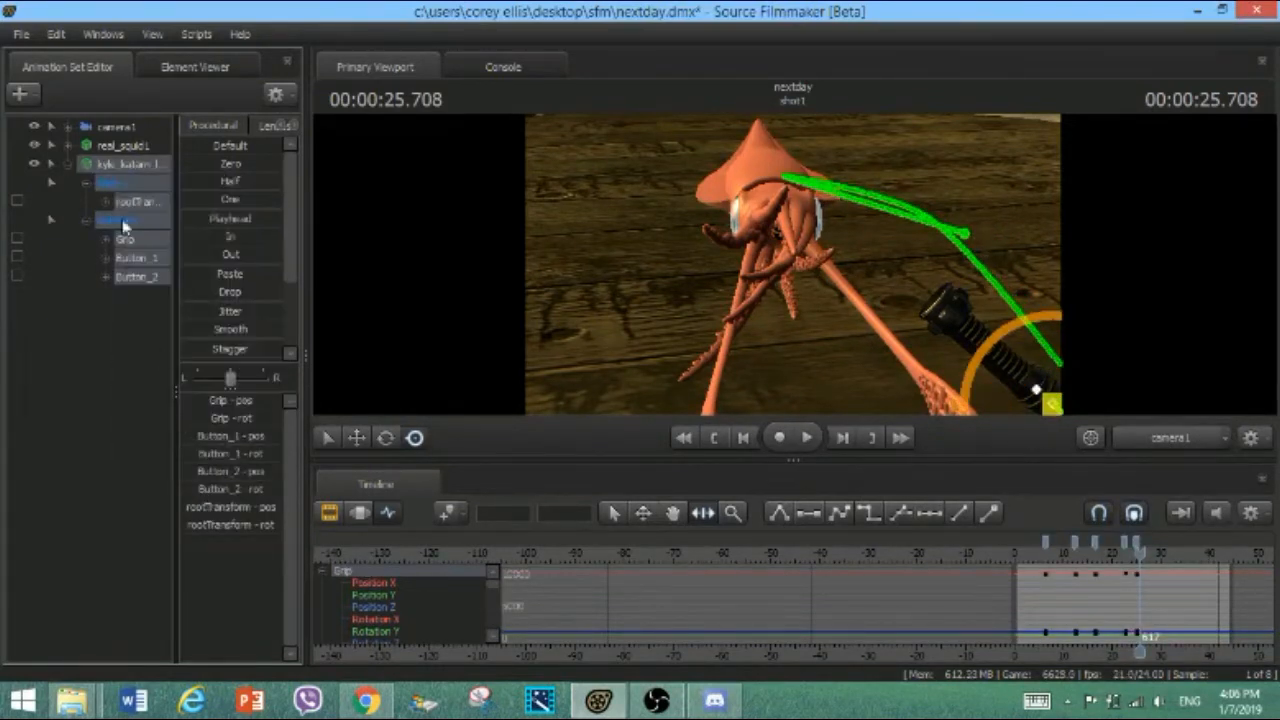
{"action": "right_click", "coordinate": [125, 175]}
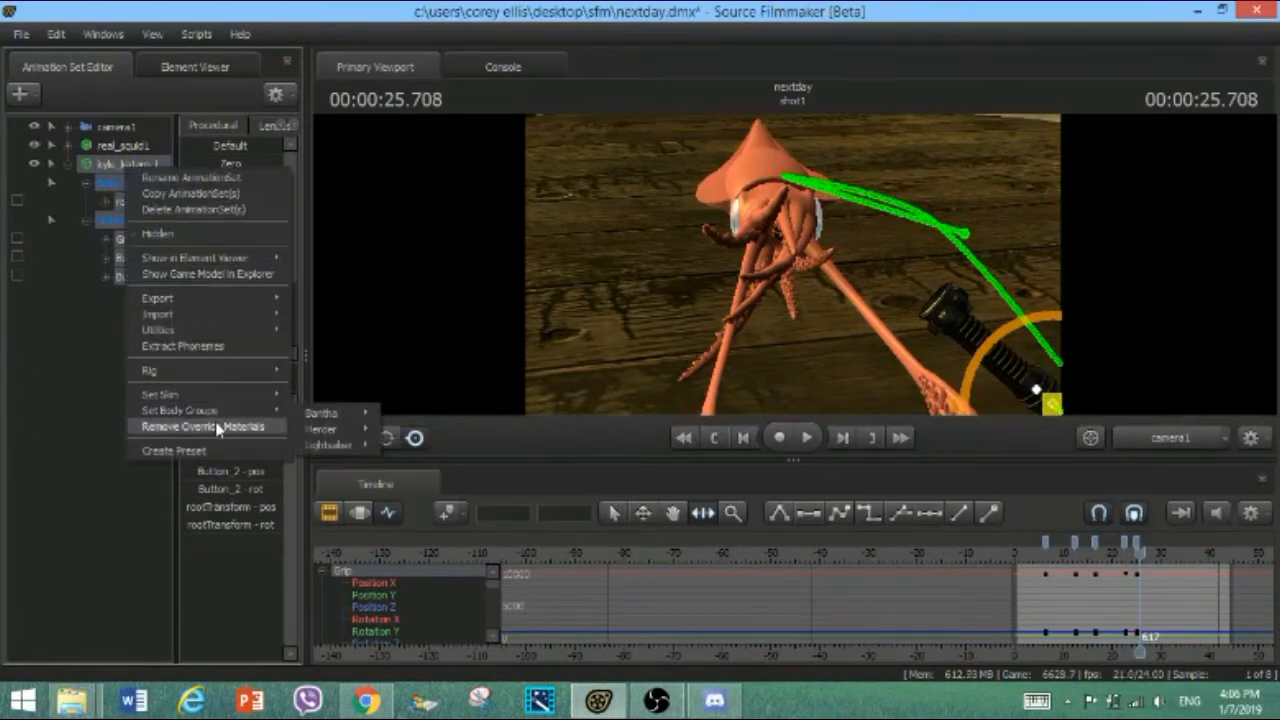
{"action": "mouse_move", "coordinate": [267, 260]}
{"action": "left_click", "coordinate": [315, 278]}
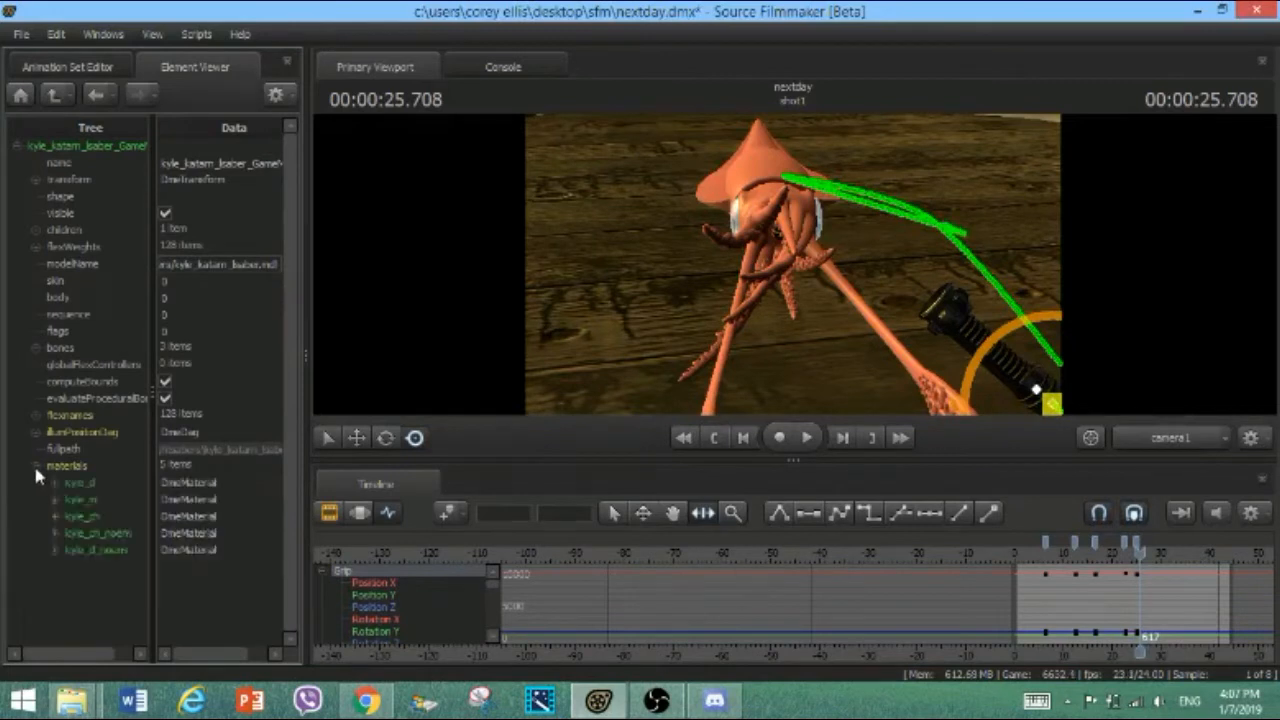
Examine the lightsaber's kyle_ch_noenv, kyle_m and kyle_ch override materials, and return to the Animation Set Editor
{"action": "left_click", "coordinate": [51, 536]}
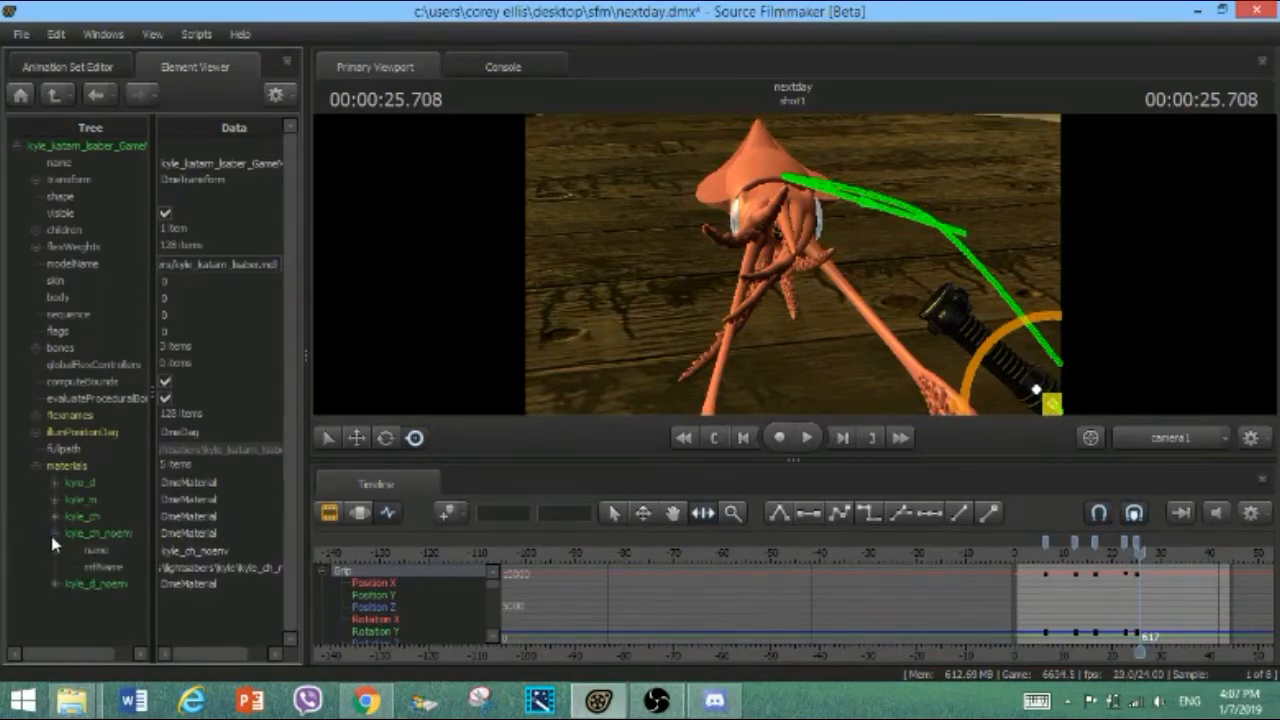
{"action": "left_click", "coordinate": [51, 536]}
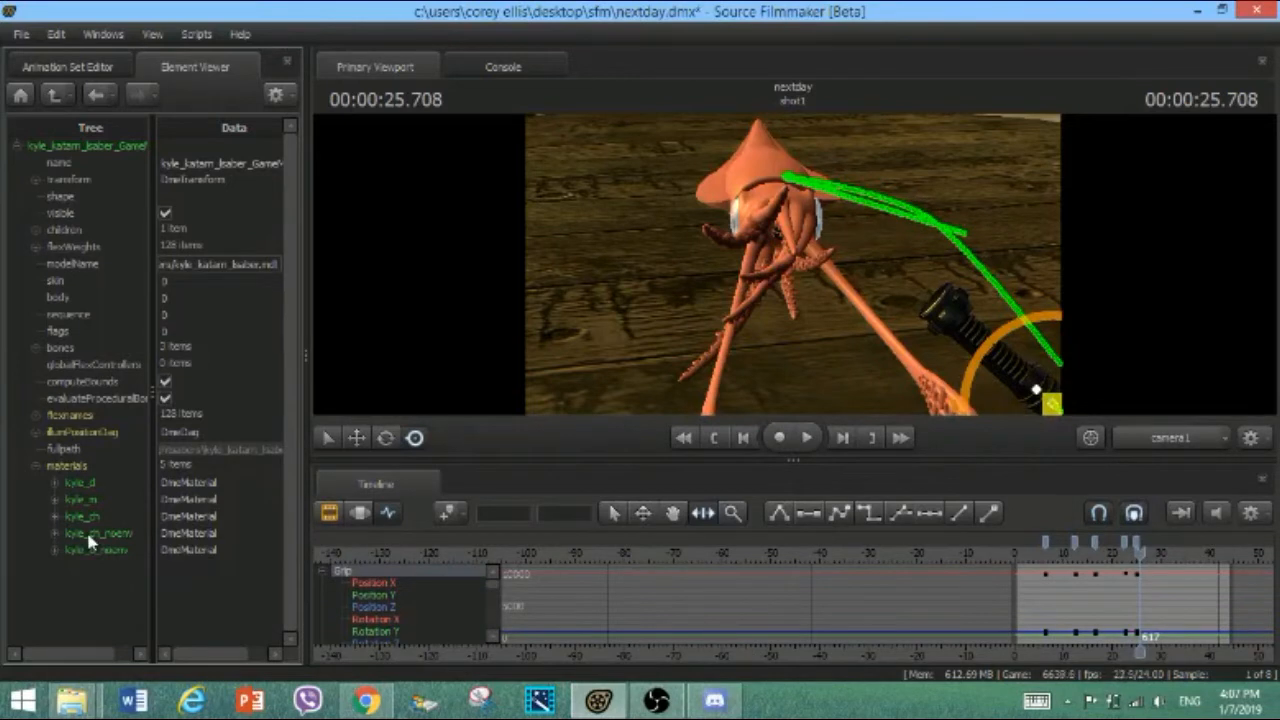
{"action": "left_click", "coordinate": [55, 500]}
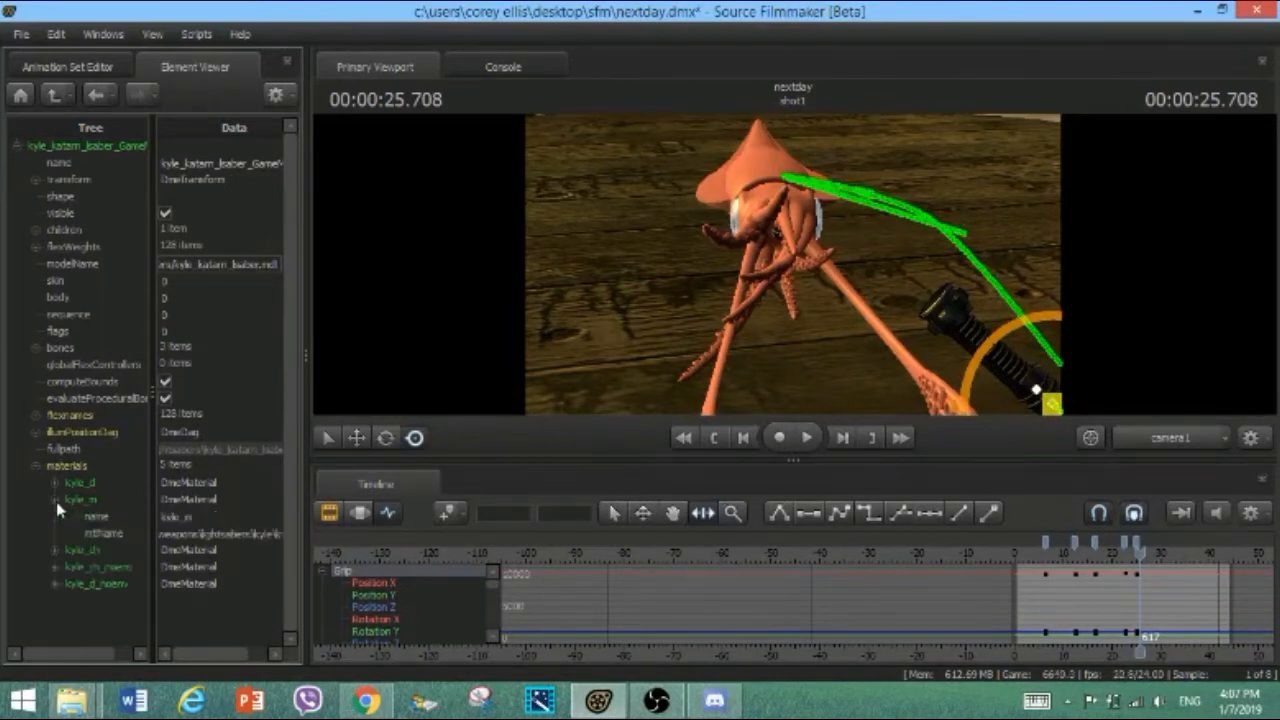
{"action": "left_click", "coordinate": [55, 500]}
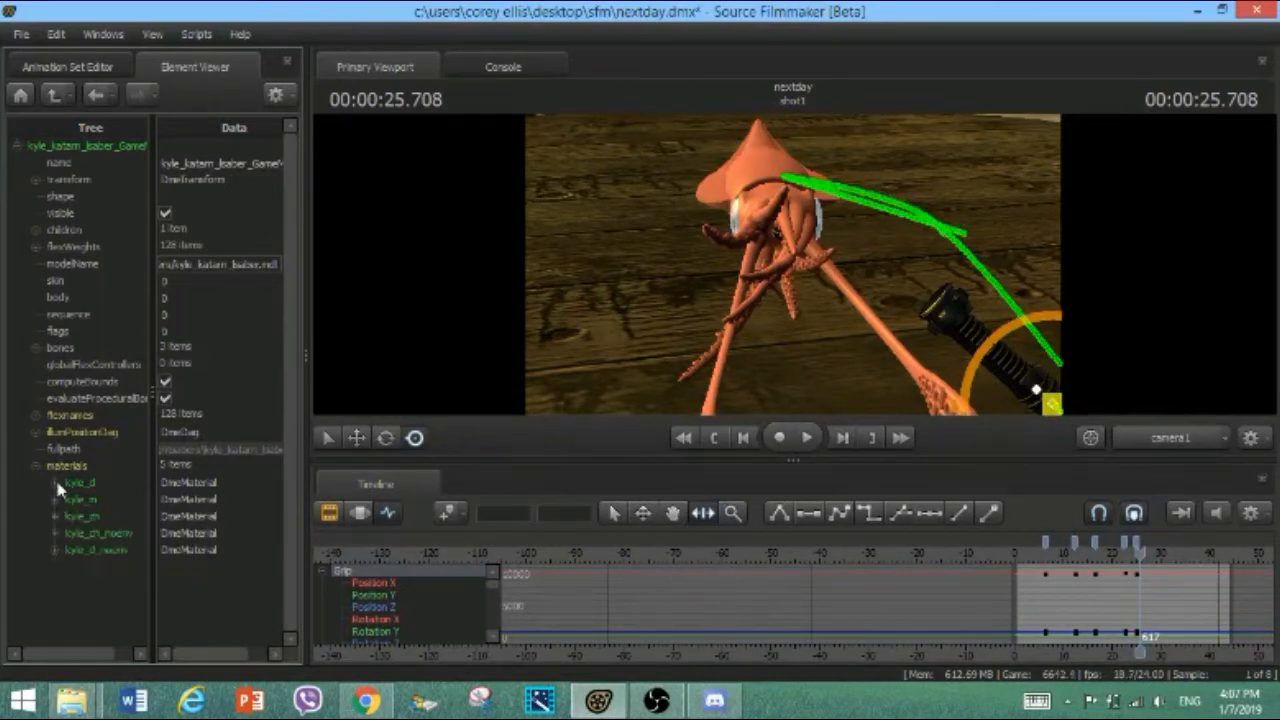
{"action": "left_click", "coordinate": [55, 516]}
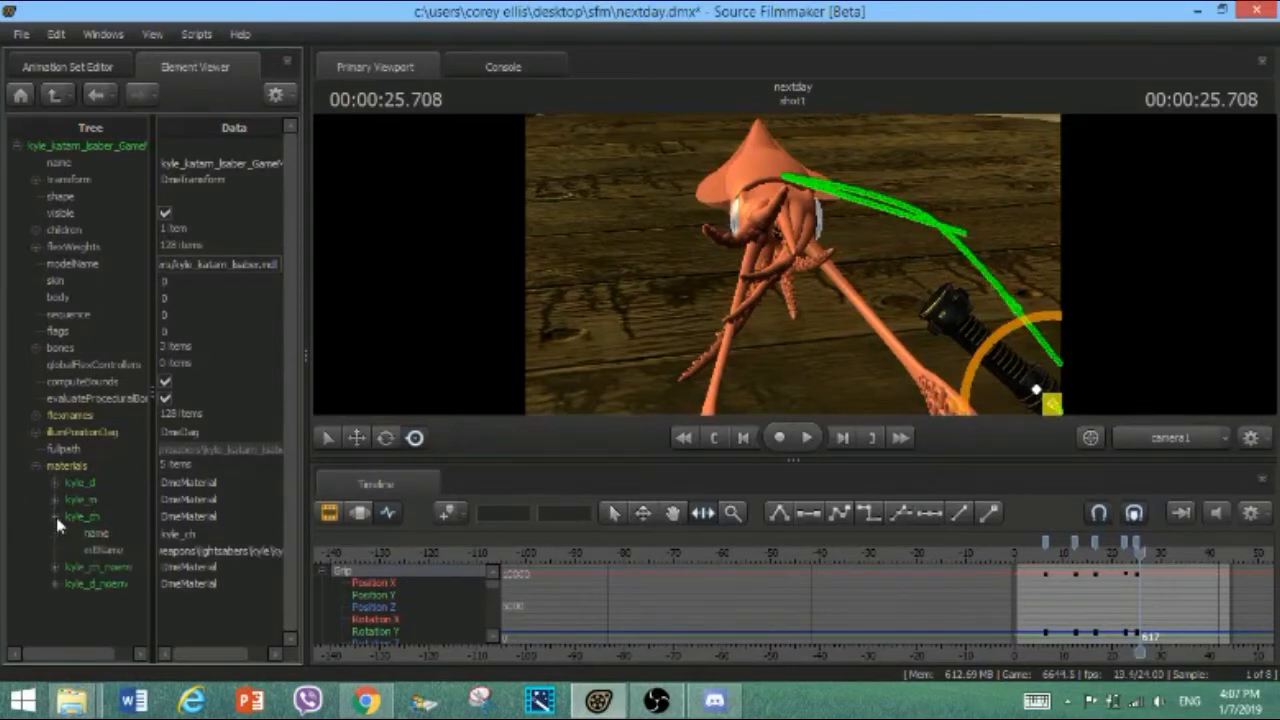
{"action": "left_click", "coordinate": [56, 517]}
{"action": "left_click", "coordinate": [65, 67]}
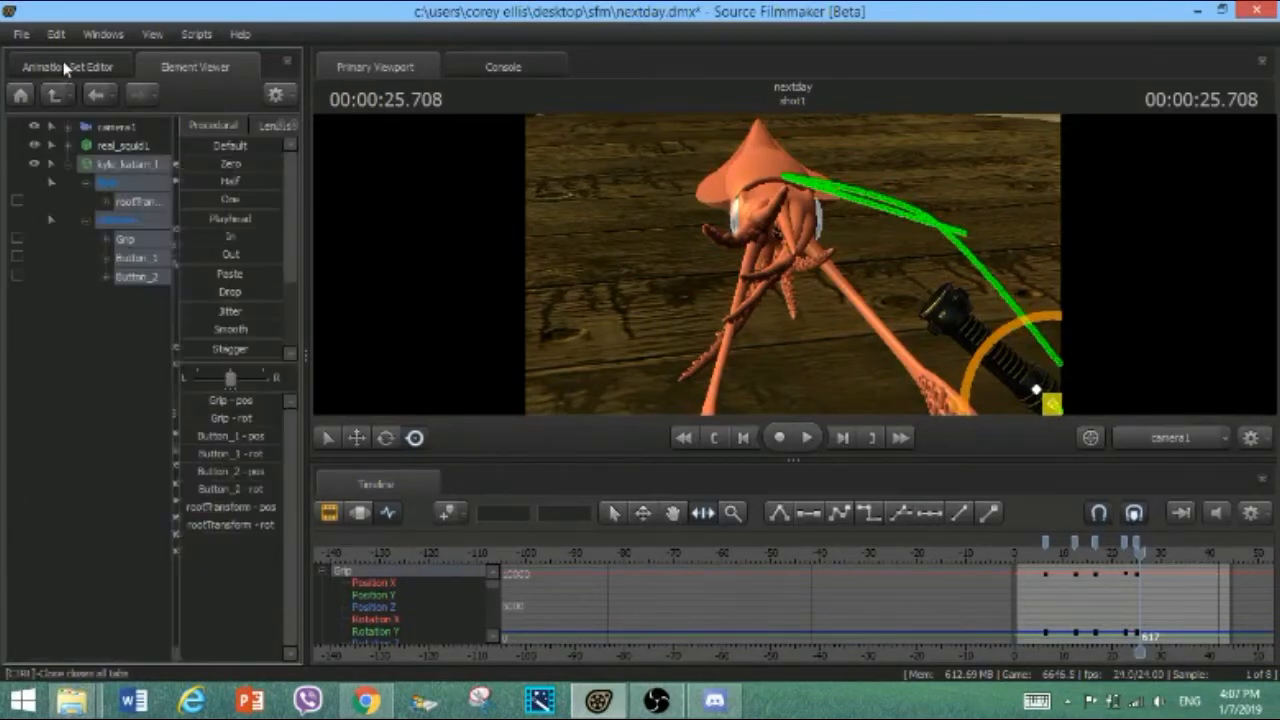
Examine the position and rotation controls under the lightsaber's Grip, Button_1 and Button_2
{"action": "left_click", "coordinate": [106, 205]}
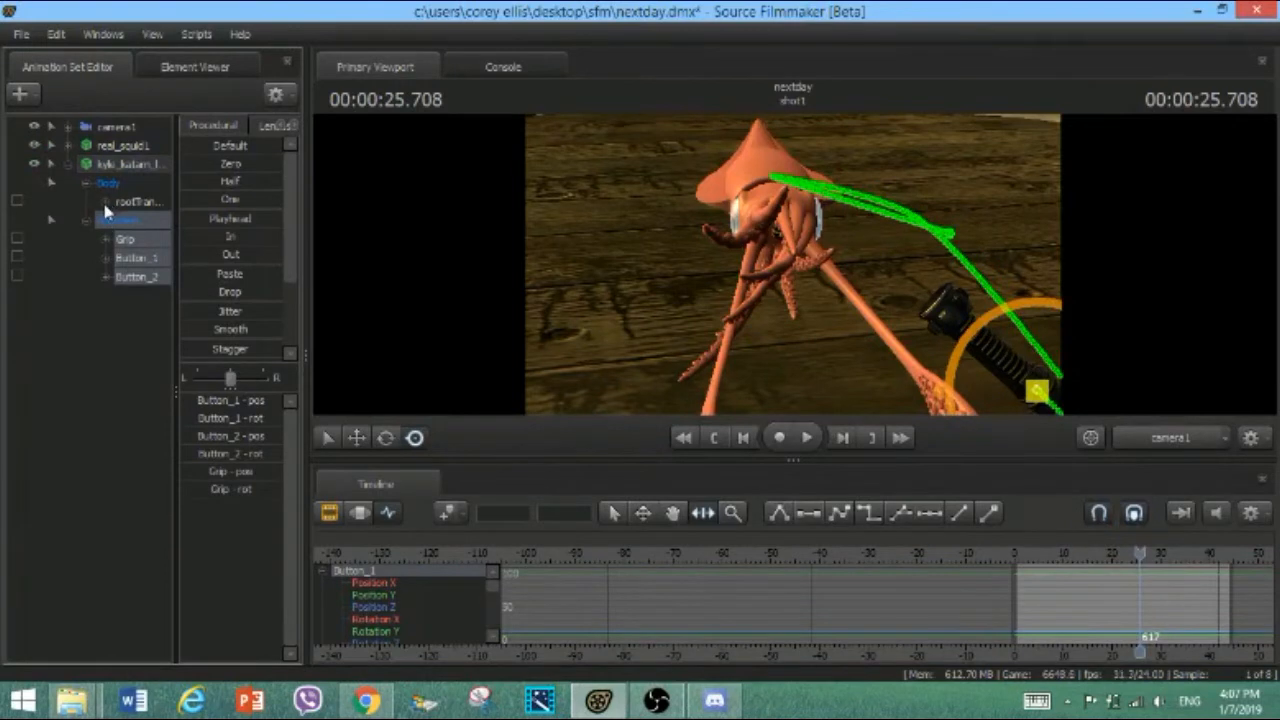
{"action": "left_click", "coordinate": [104, 201]}
{"action": "left_click", "coordinate": [103, 201]}
{"action": "left_click", "coordinate": [105, 240]}
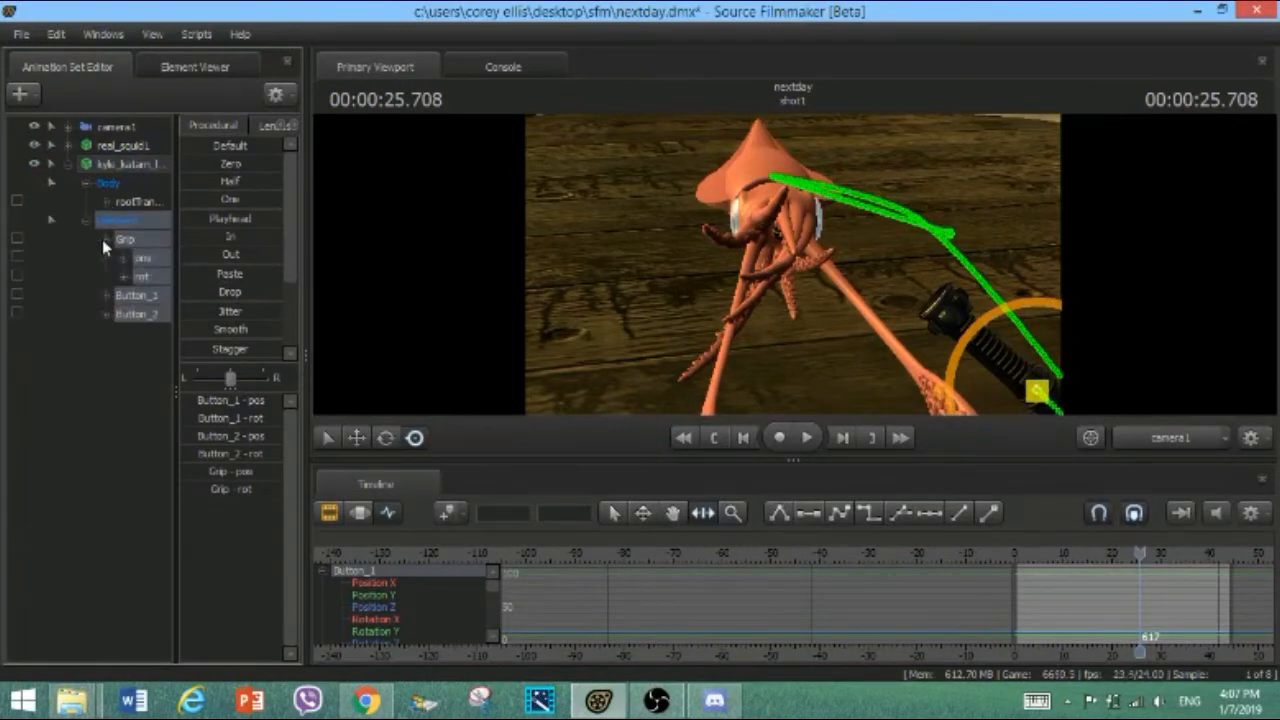
{"action": "left_click", "coordinate": [124, 259]}
{"action": "left_click", "coordinate": [125, 260]}
{"action": "left_click", "coordinate": [106, 240]}
{"action": "left_click", "coordinate": [105, 257]}
{"action": "left_click", "coordinate": [125, 276]}
{"action": "left_click", "coordinate": [125, 276]}
{"action": "left_click", "coordinate": [106, 258]}
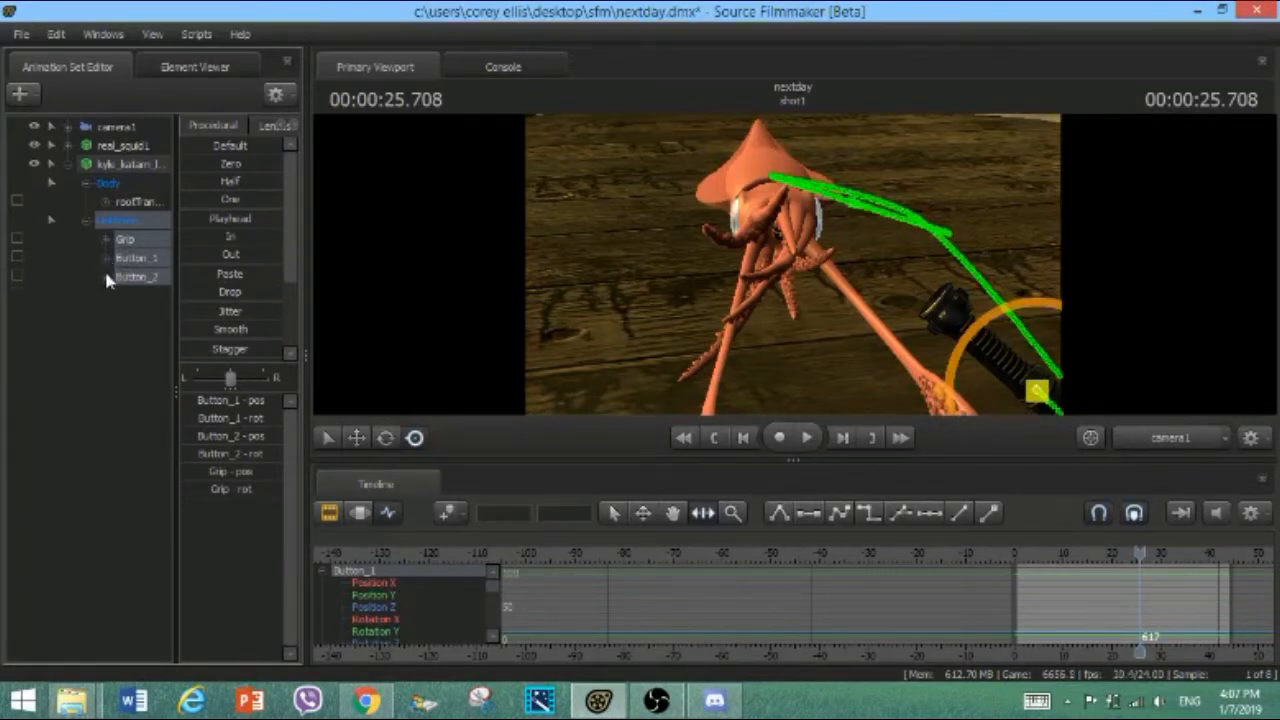
Clear the lightsaber control selection and save the nextday session
{"action": "left_click", "coordinate": [142, 298]}
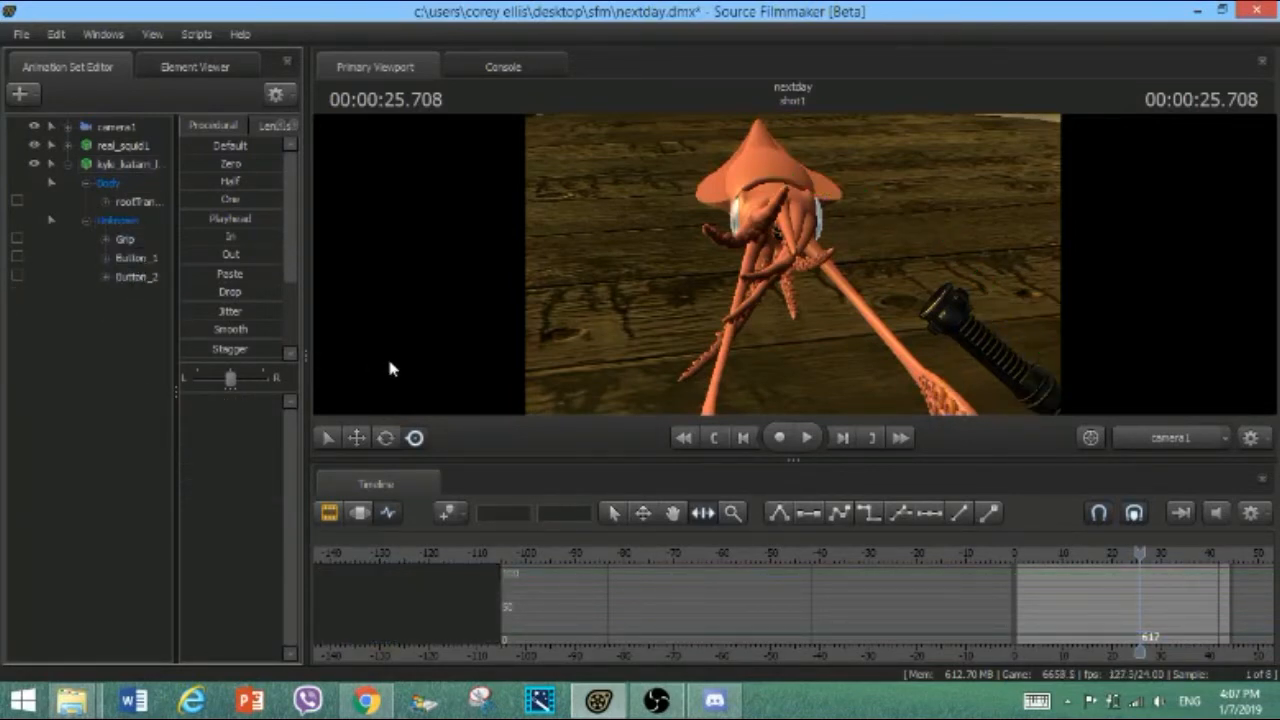
{"action": "key", "text": "ctrl+s"}
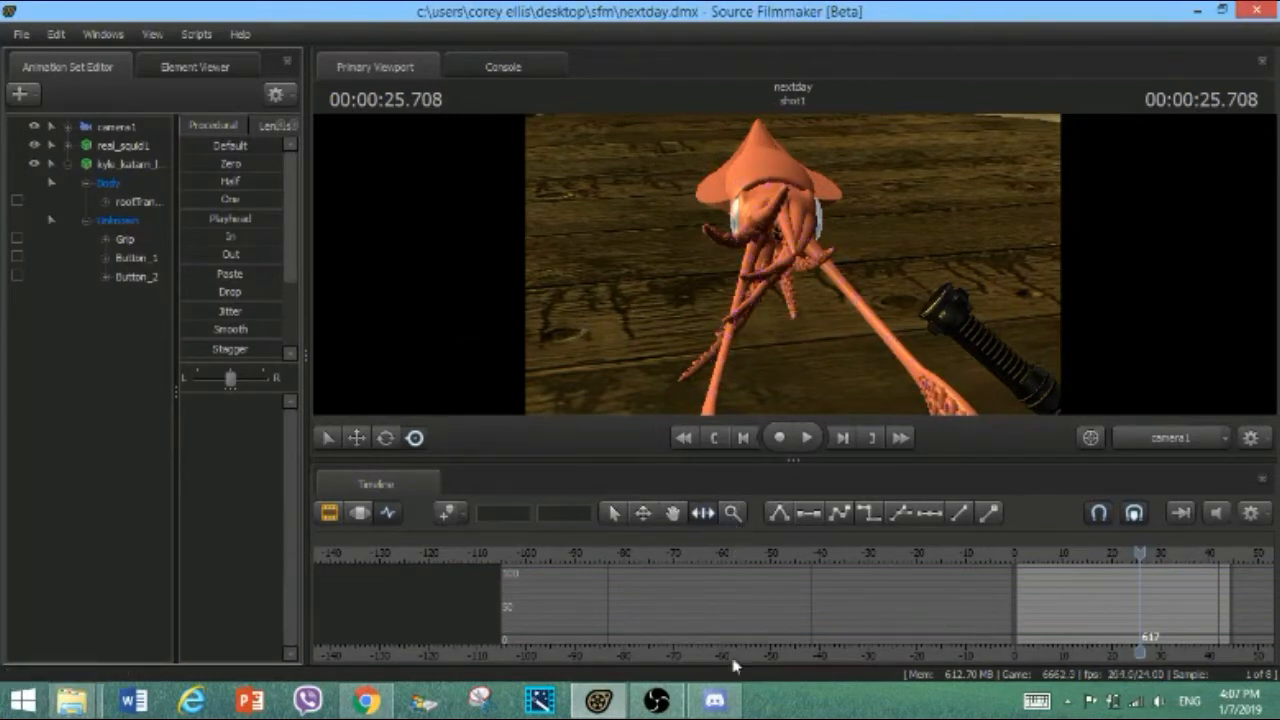
{"action": "mouse_move", "coordinate": [675, 710]}
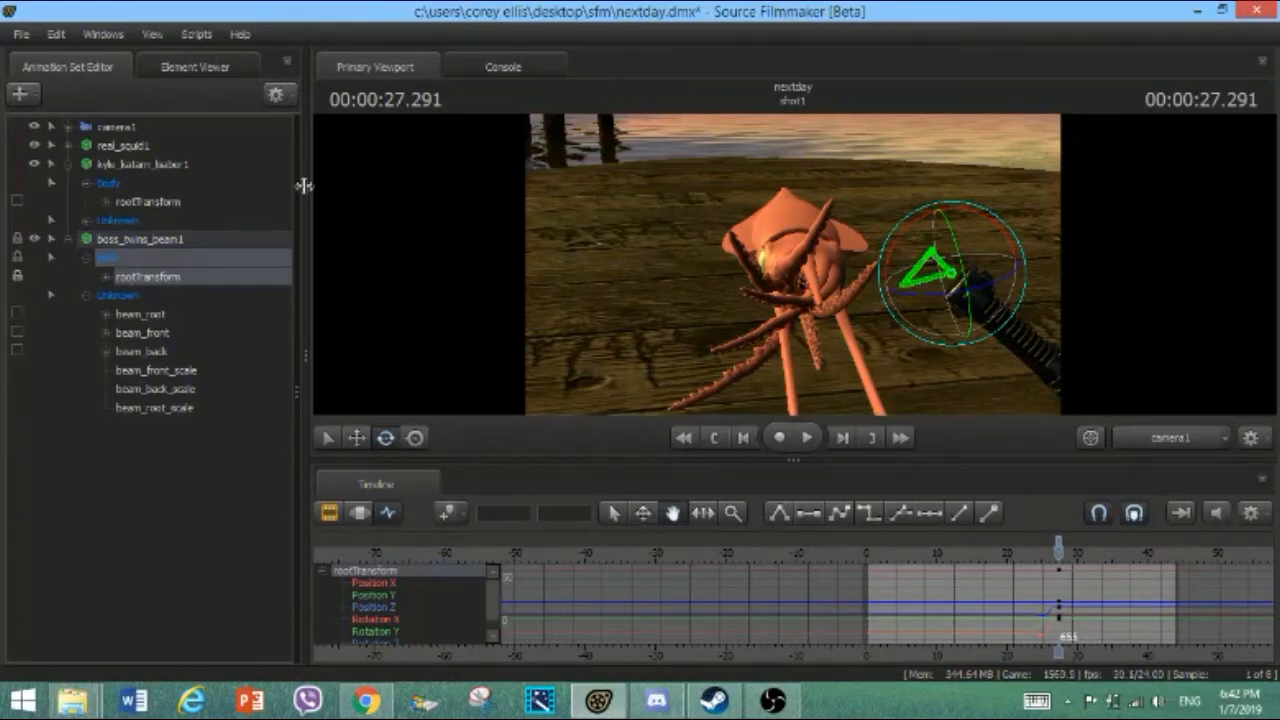
Show the procedural presets and try the Zero preset on all boss_twins_beam1 controls
{"action": "left_click_drag", "start_coordinate": [297, 388], "coordinate": [180, 390]}
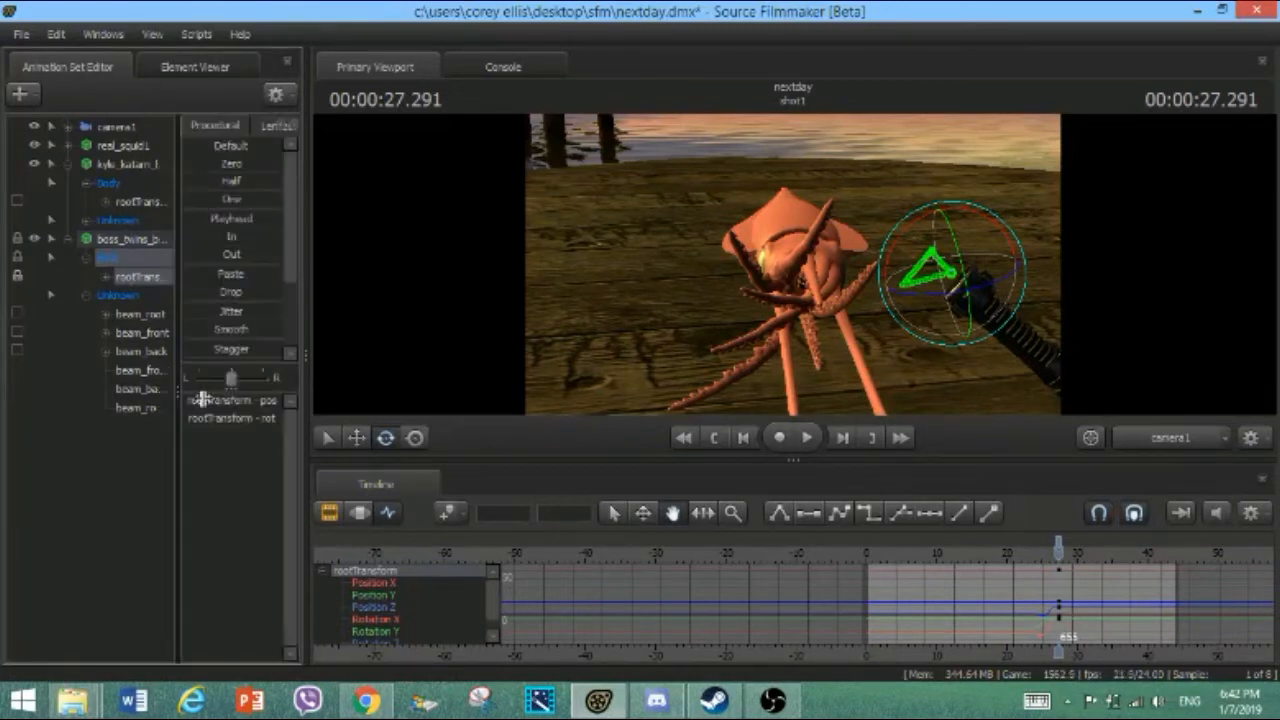
{"action": "left_click", "coordinate": [126, 200]}
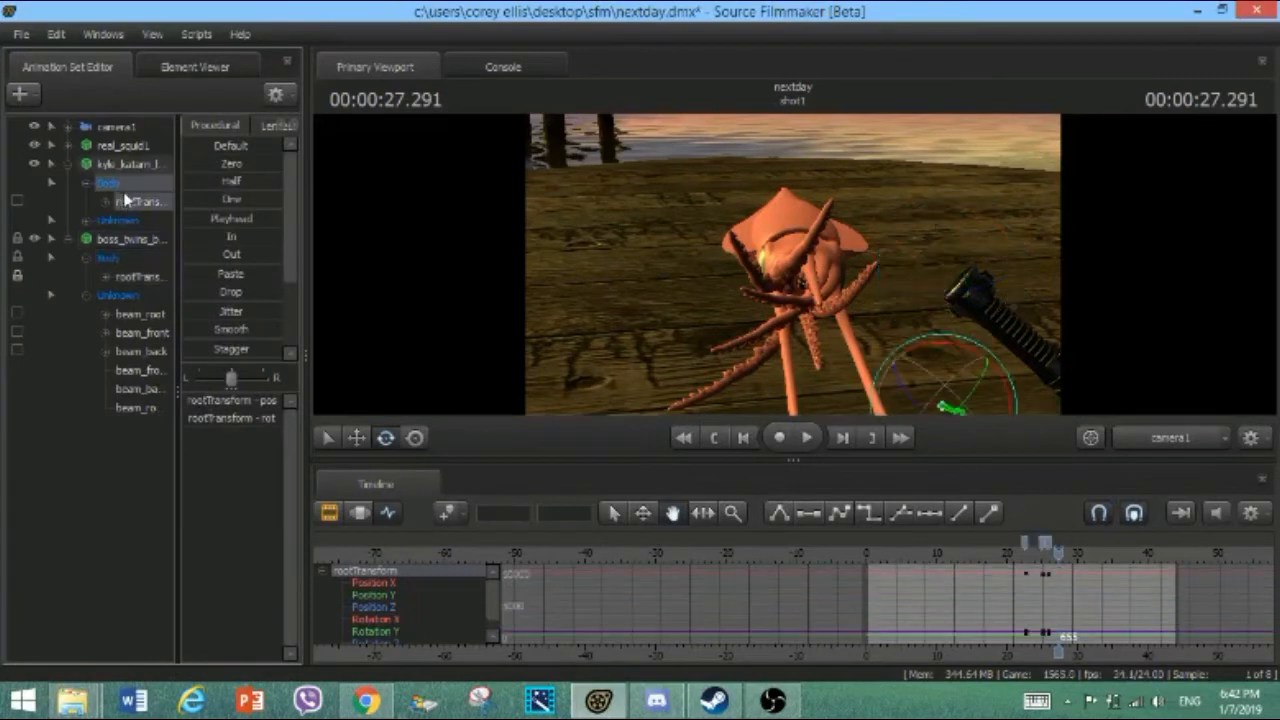
{"action": "left_click", "coordinate": [137, 245]}
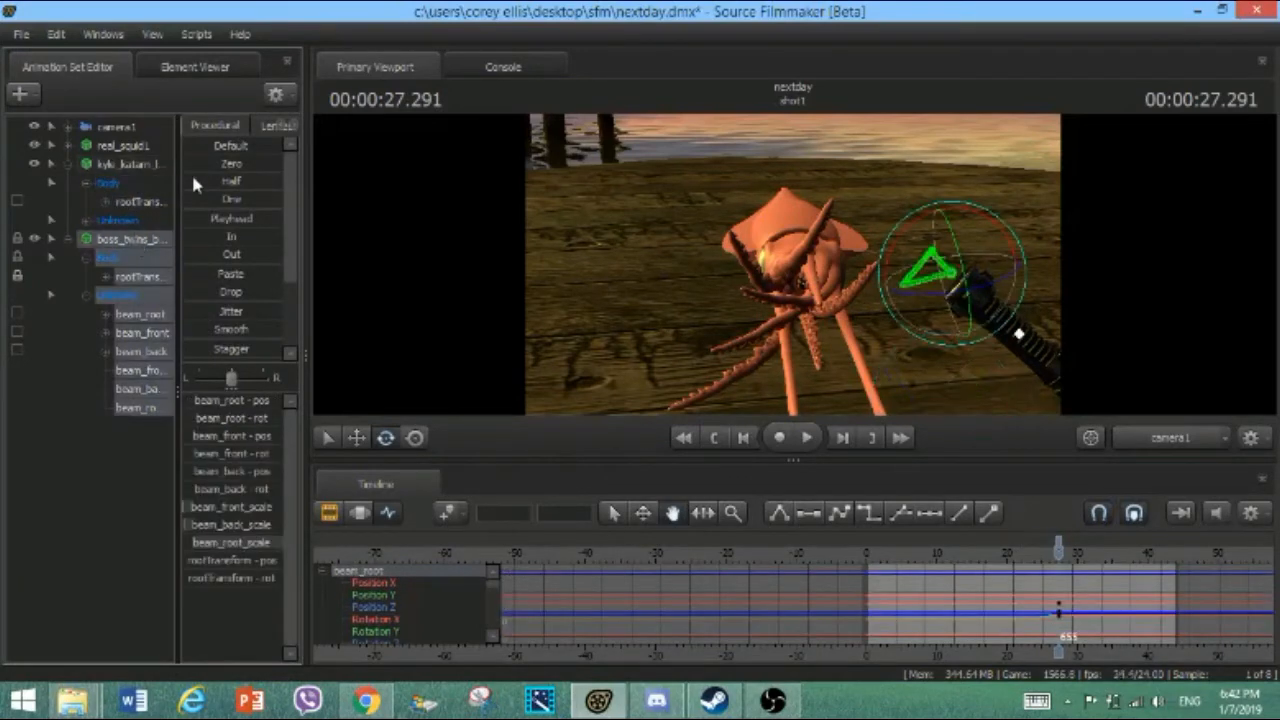
{"action": "left_click_drag", "start_coordinate": [231, 164], "coordinate": [290, 164]}
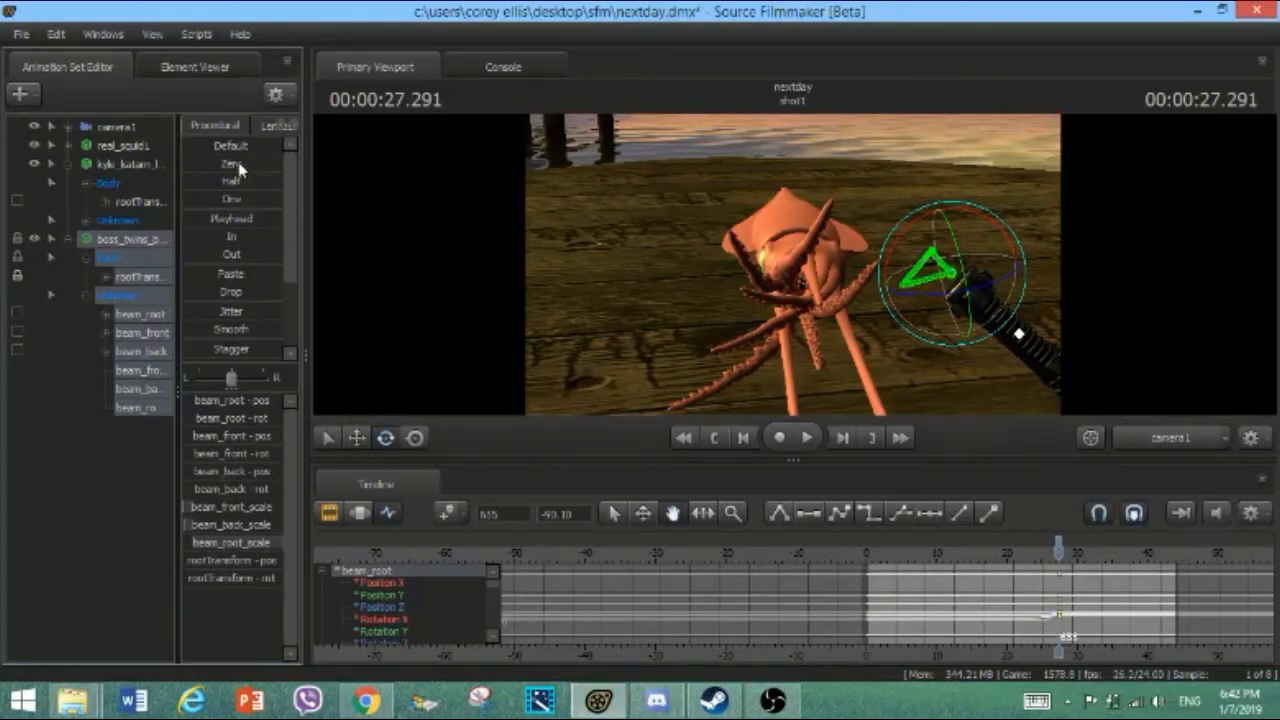
{"action": "left_click_drag", "start_coordinate": [240, 168], "coordinate": [105, 183]}
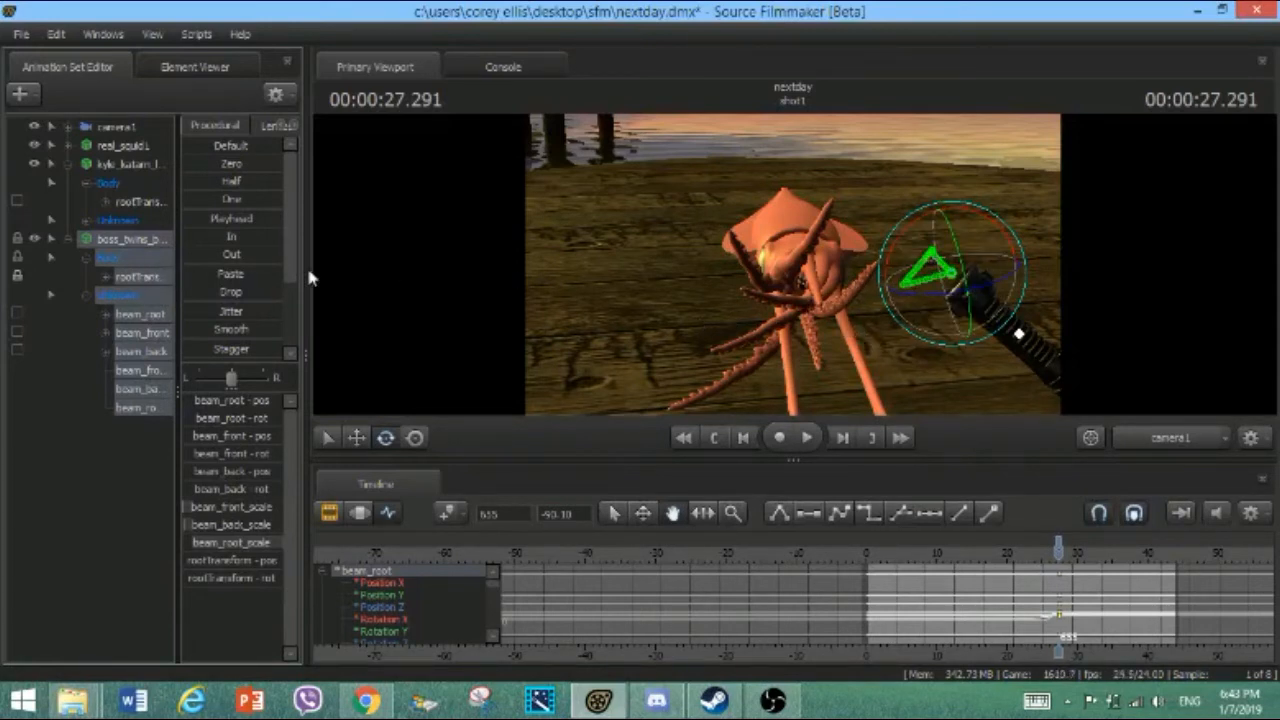
Look up the Add Scale Control To Transforms command for beam_root, beam_front and beam_back, and dismiss it
{"action": "left_click", "coordinate": [135, 335]}
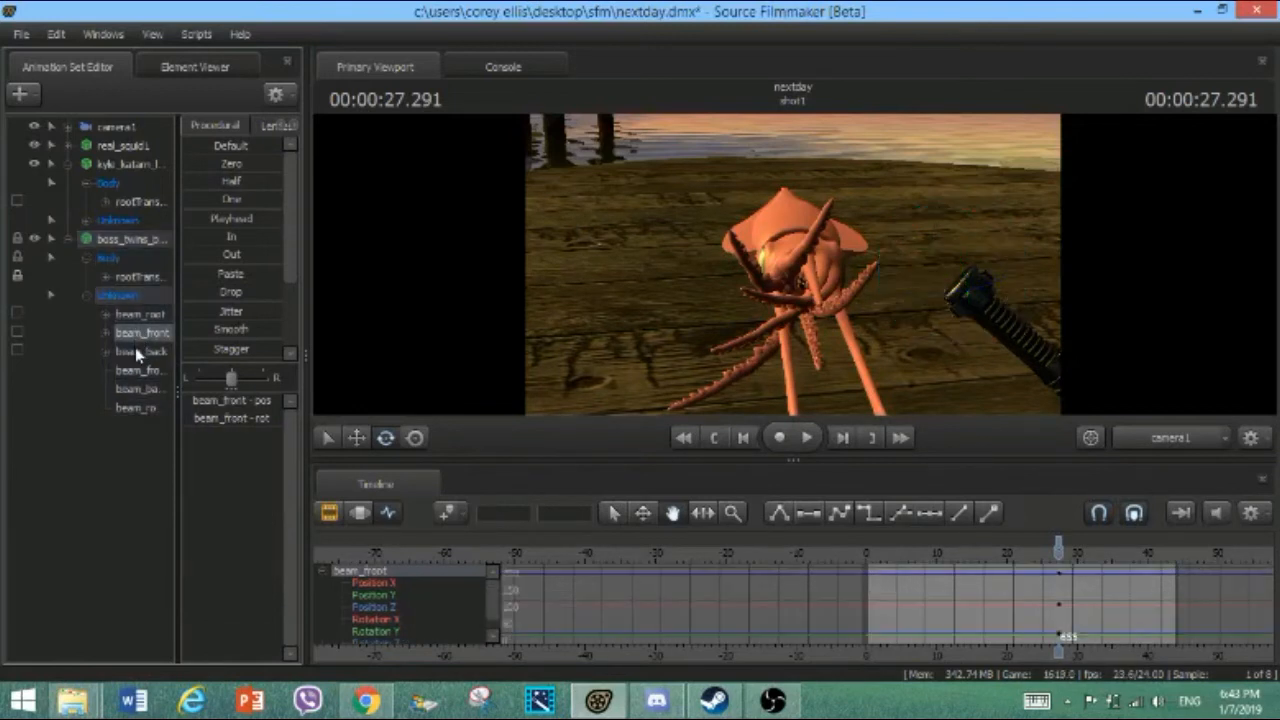
{"action": "left_click", "coordinate": [135, 352], "text": "ctrl"}
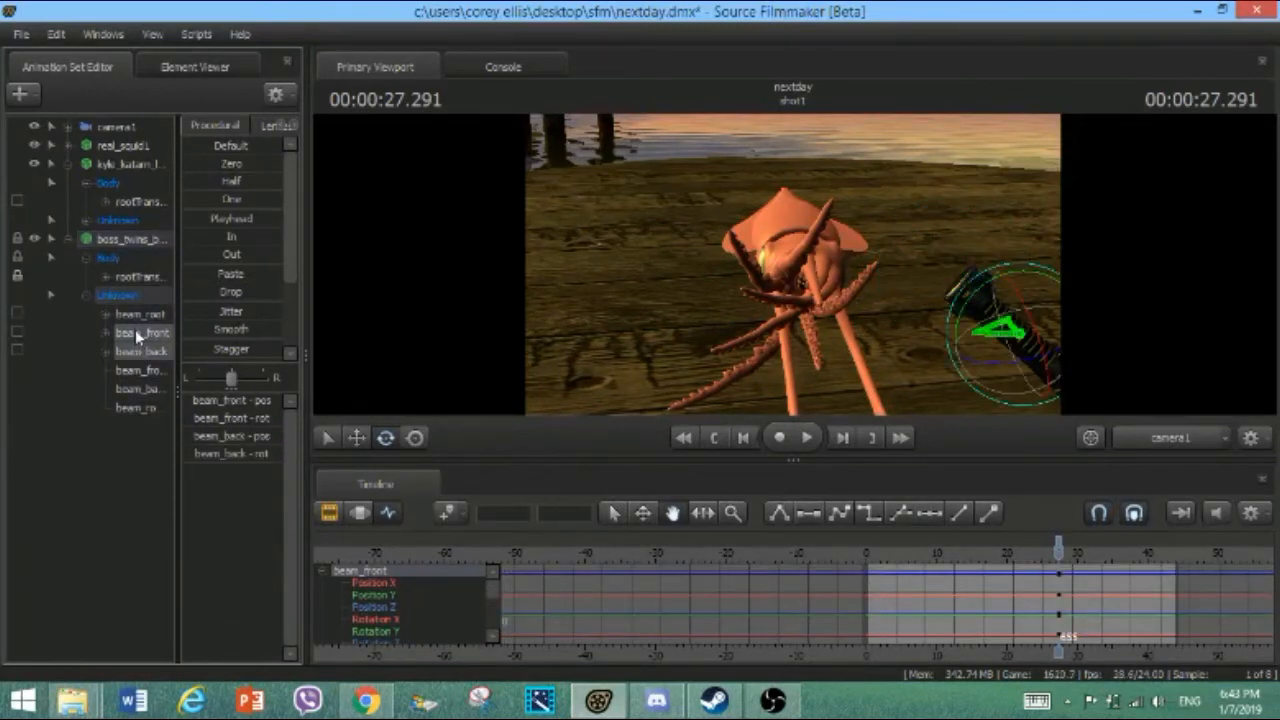
{"action": "left_click", "coordinate": [138, 316], "text": "ctrl"}
{"action": "right_click", "coordinate": [138, 318]}
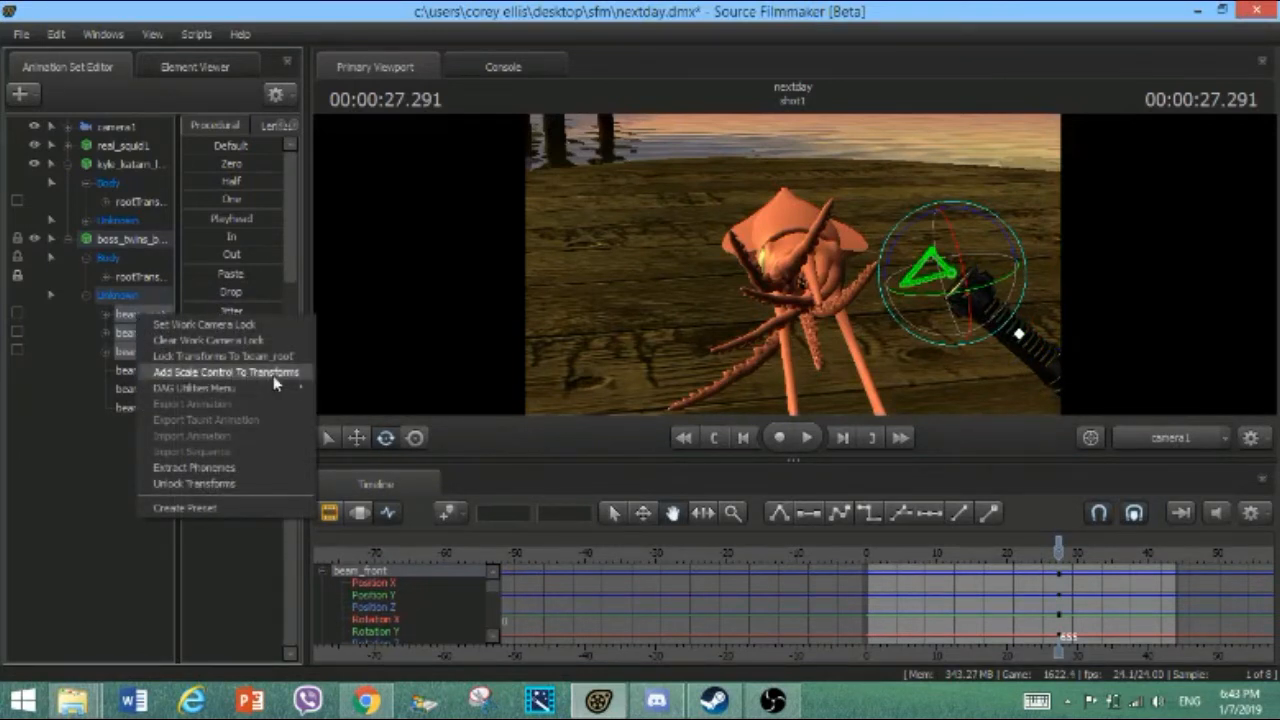
{"action": "left_click", "coordinate": [101, 447]}
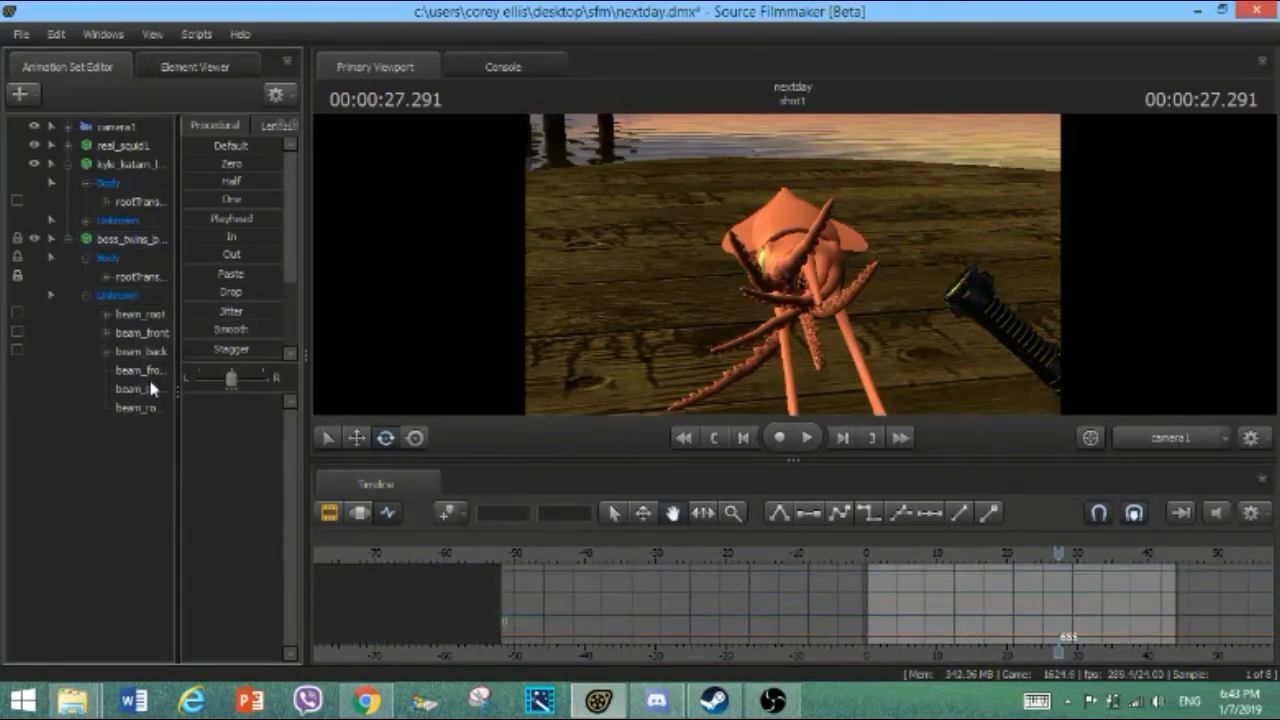
Select the beam's front scale control and advance the playhead to 00:00:28.291
{"action": "left_click", "coordinate": [150, 372]}
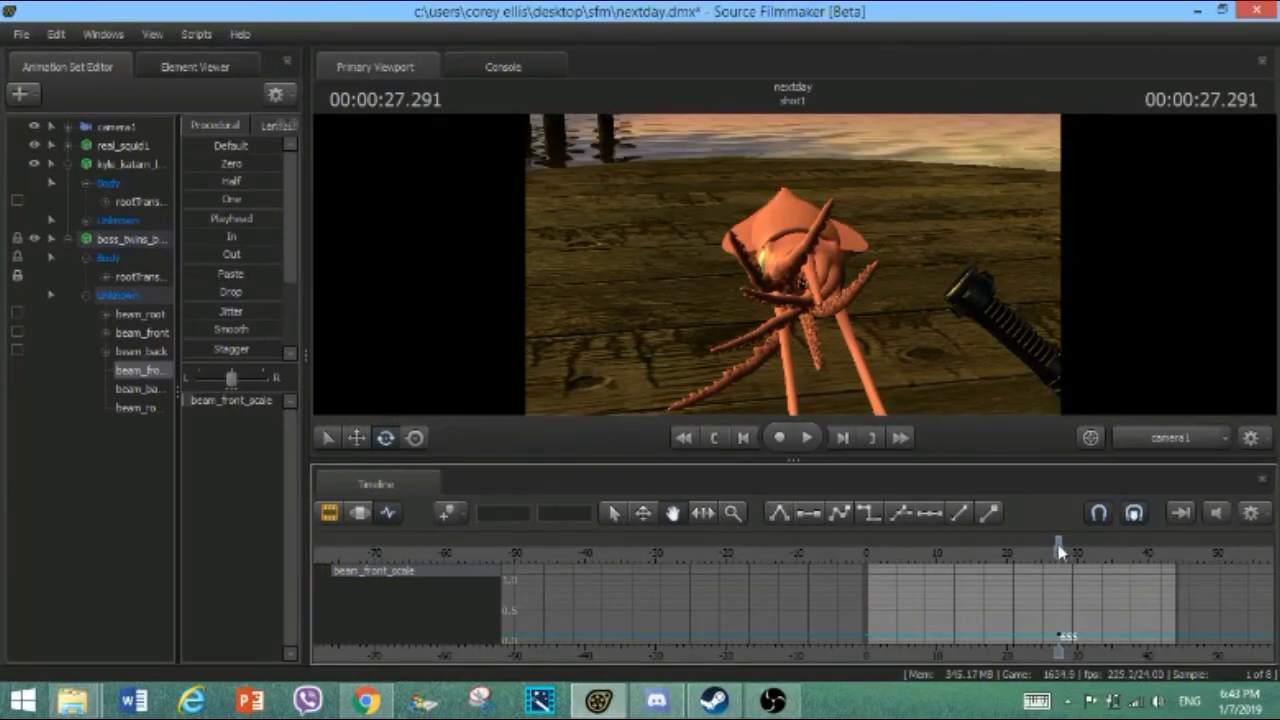
{"action": "key", "text": "Right"}
{"action": "key", "text": "Right"}
{"action": "key", "text": "Right"}
{"action": "key", "text": "Right"}
{"action": "key", "text": "Right"}
{"action": "key", "text": "Right"}
{"action": "key", "text": "Right"}
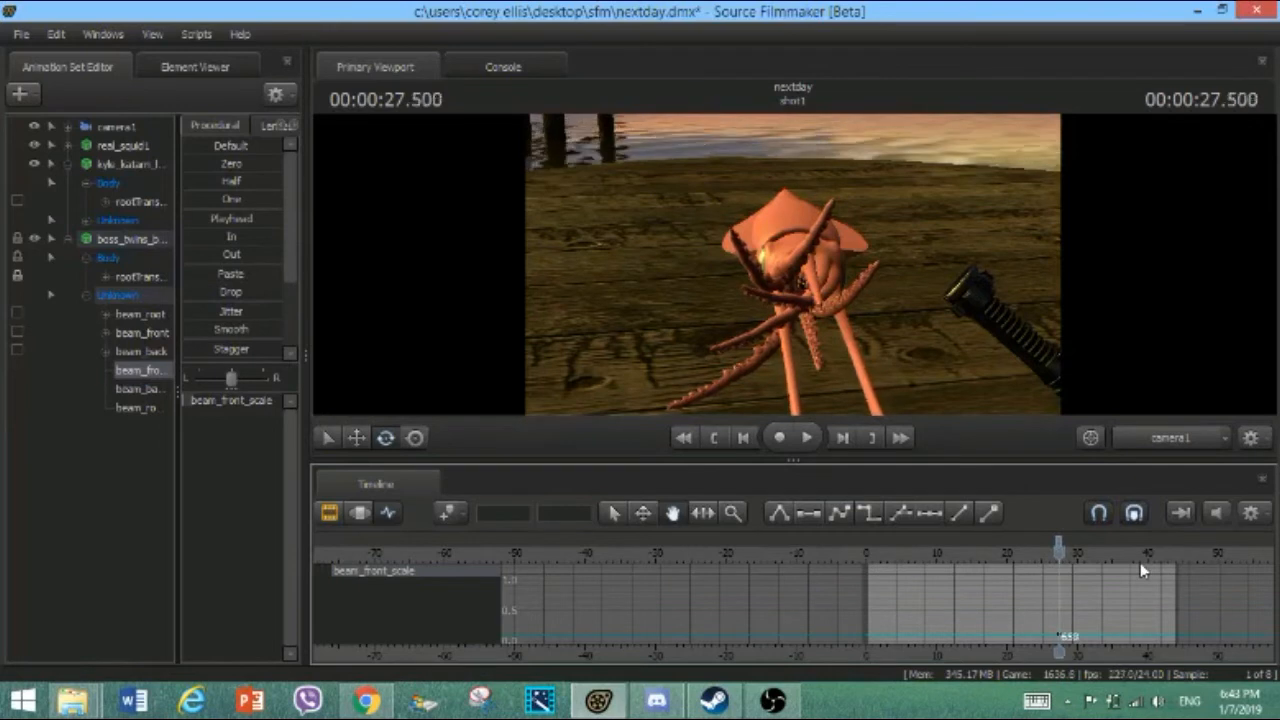
{"action": "key", "text": "Right"}
{"action": "key", "text": "Right"}
{"action": "key", "text": "Right"}
{"action": "key", "text": "Right"}
{"action": "key", "text": "Right"}
{"action": "key", "text": "Right"}
{"action": "key", "text": "Right"}
{"action": "key", "text": "Right"}
{"action": "key", "text": "Right"}
{"action": "key", "text": "Right"}
{"action": "key", "text": "Right"}
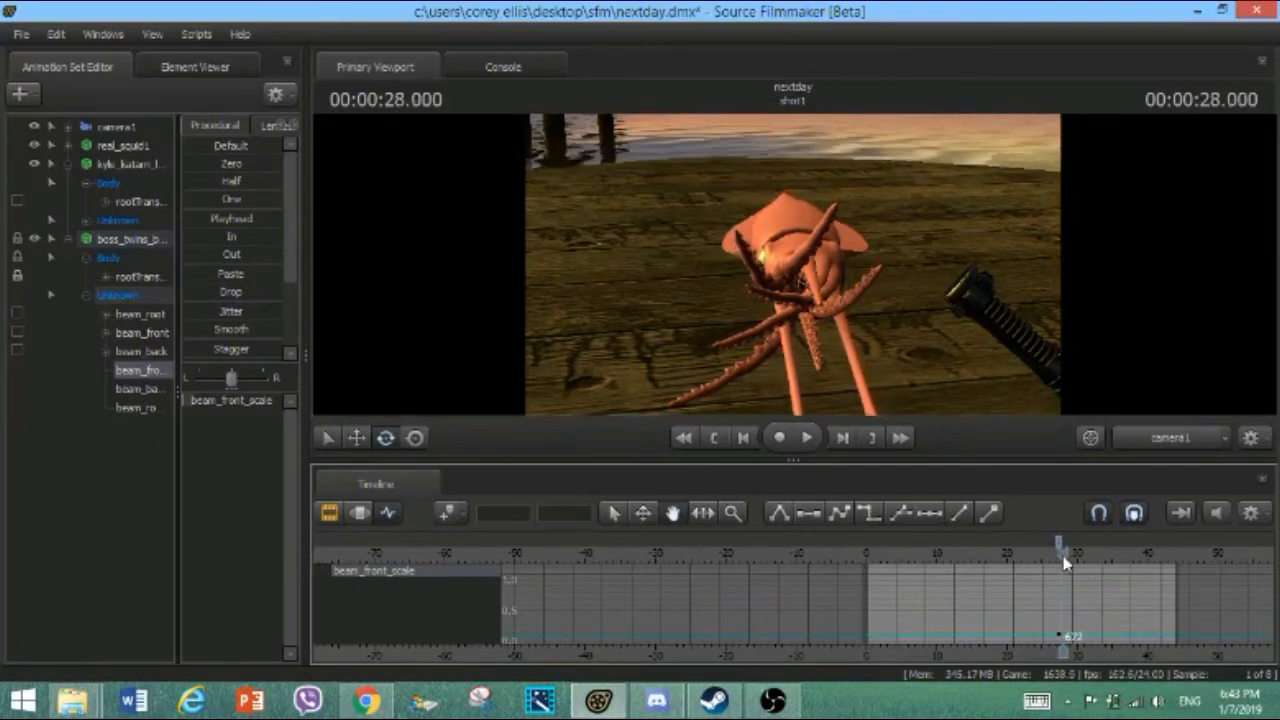
{"action": "key", "text": "Right"}
{"action": "key", "text": "Right"}
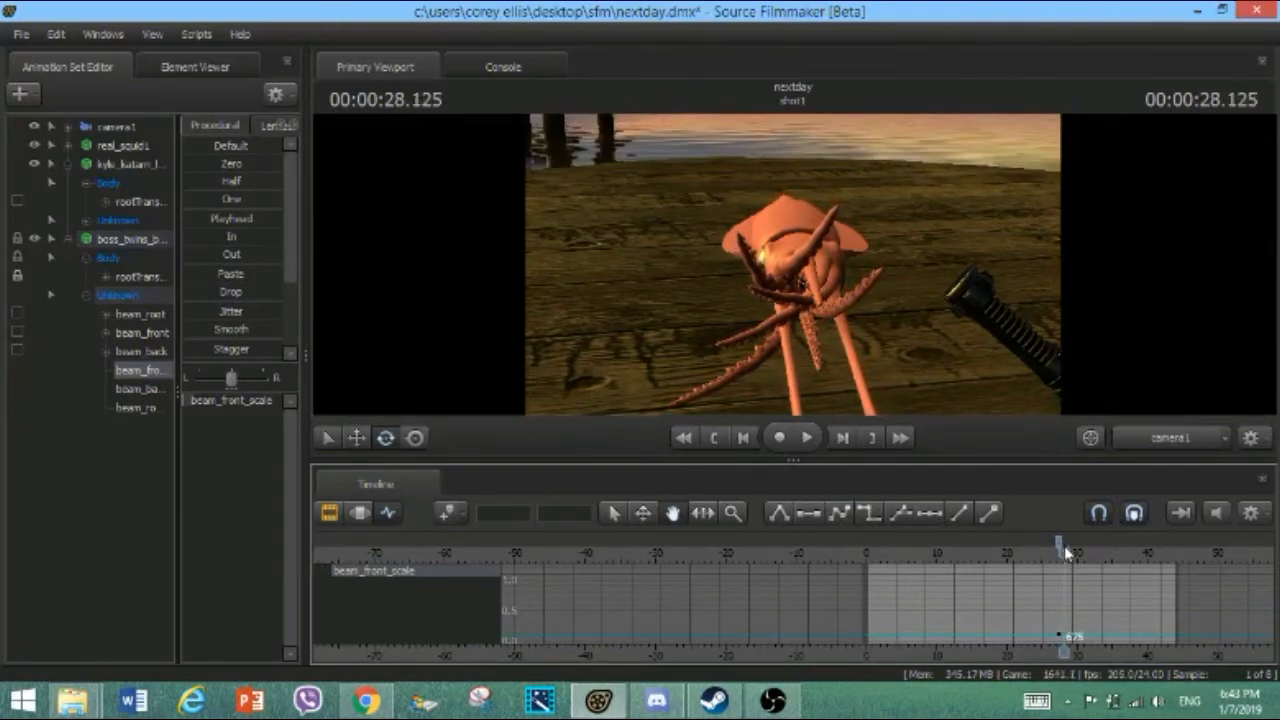
{"action": "key", "text": "Right"}
{"action": "key", "text": "Right"}
{"action": "key", "text": "Right"}
{"action": "key", "text": "Right"}
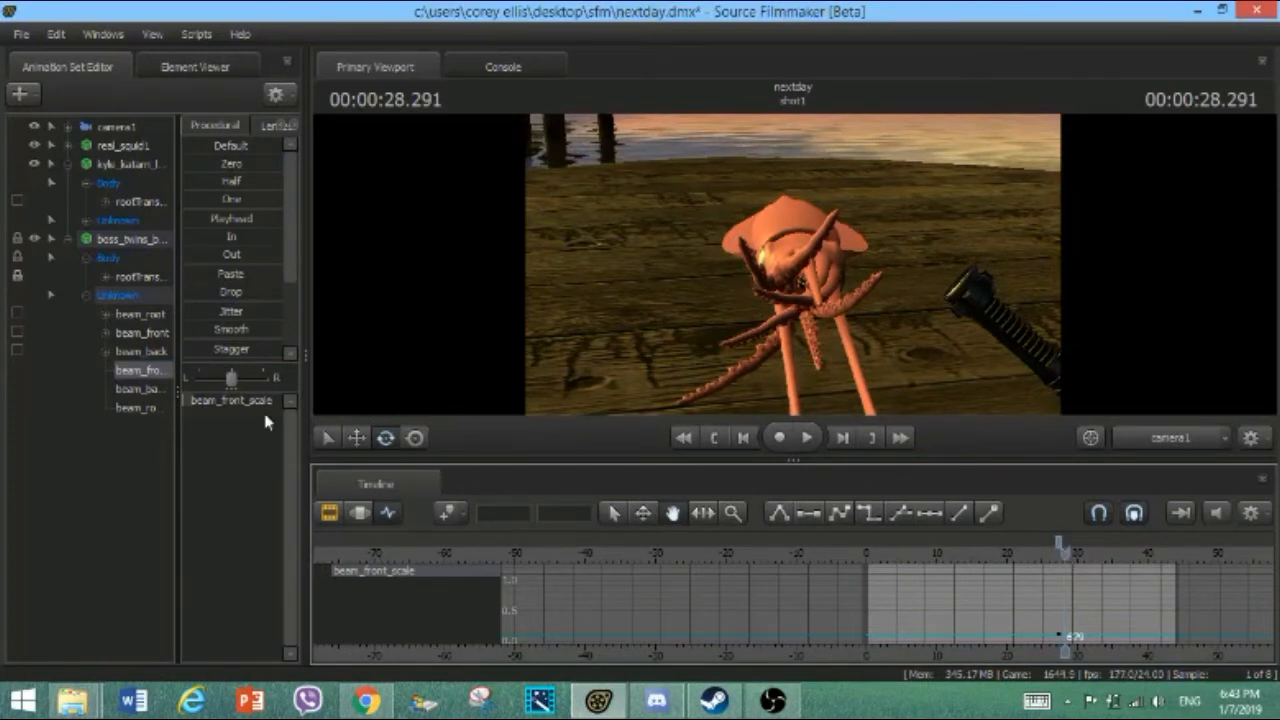
Add a keyframe for beam_root_scale at 00:00:28.291 after checking the other beam controls
{"action": "left_click", "coordinate": [145, 291]}
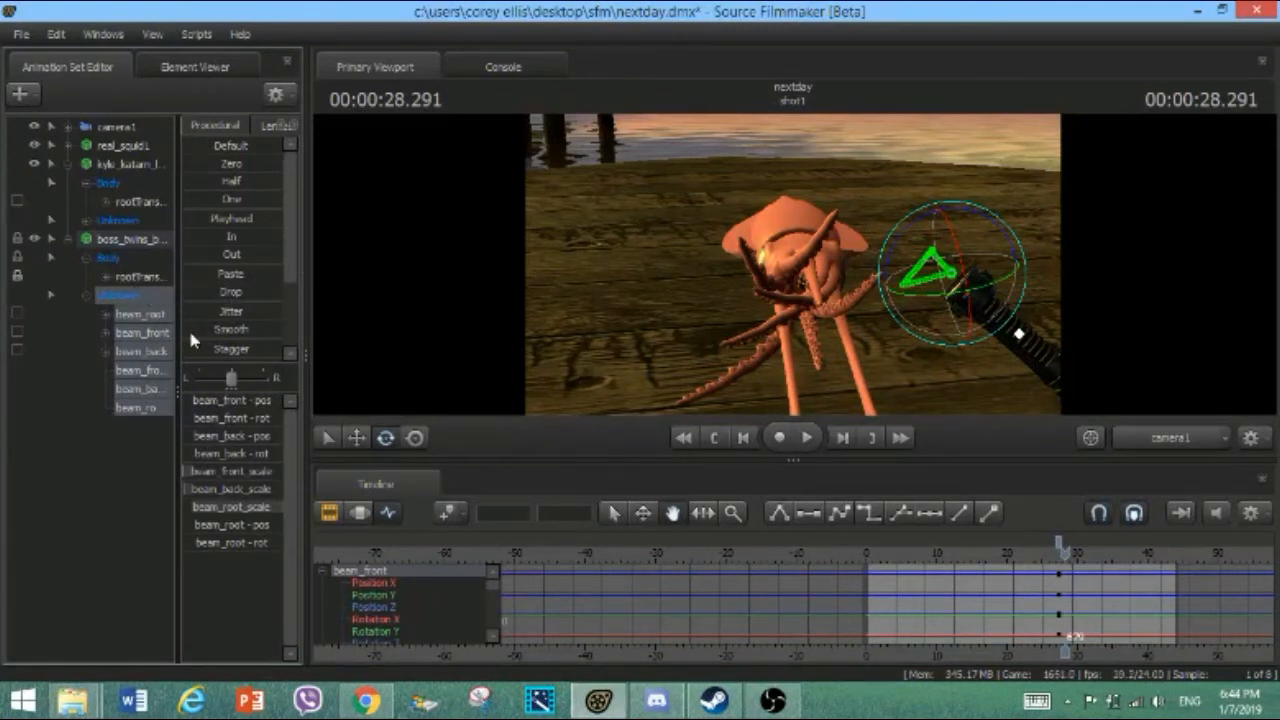
{"action": "left_click", "coordinate": [148, 318]}
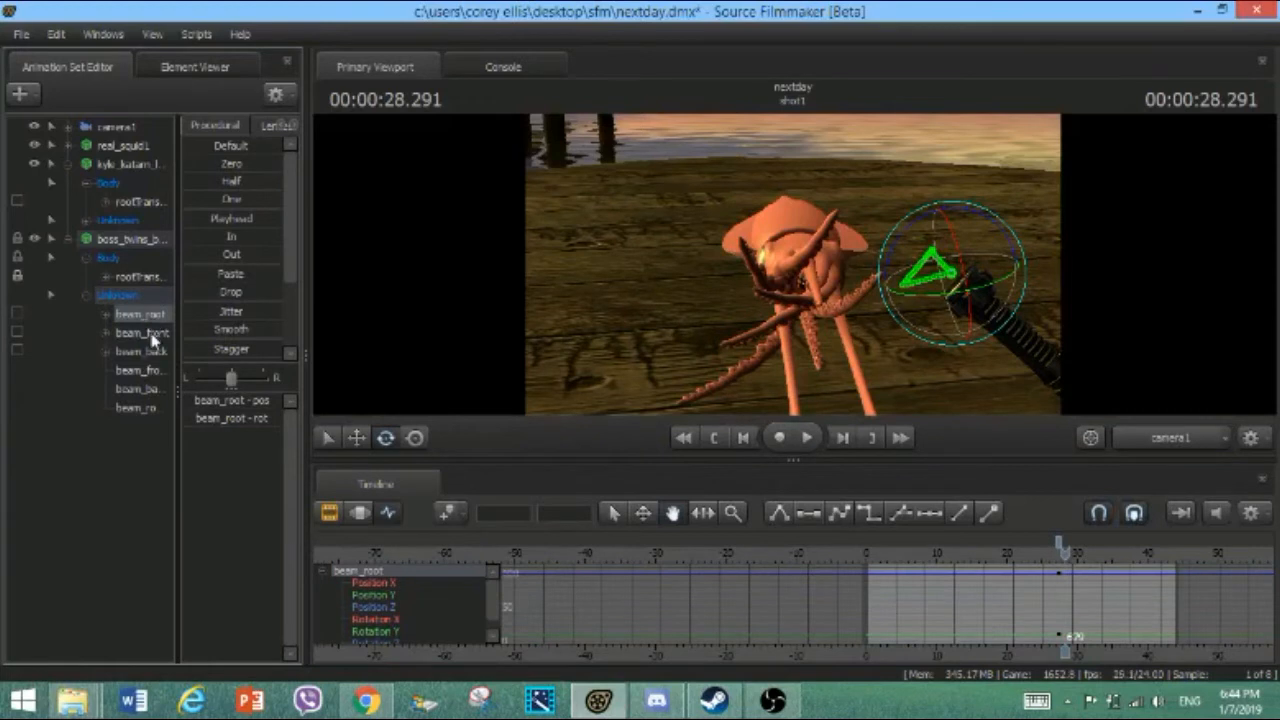
{"action": "left_click", "coordinate": [150, 334]}
{"action": "left_click", "coordinate": [155, 318]}
{"action": "left_click", "coordinate": [140, 370]}
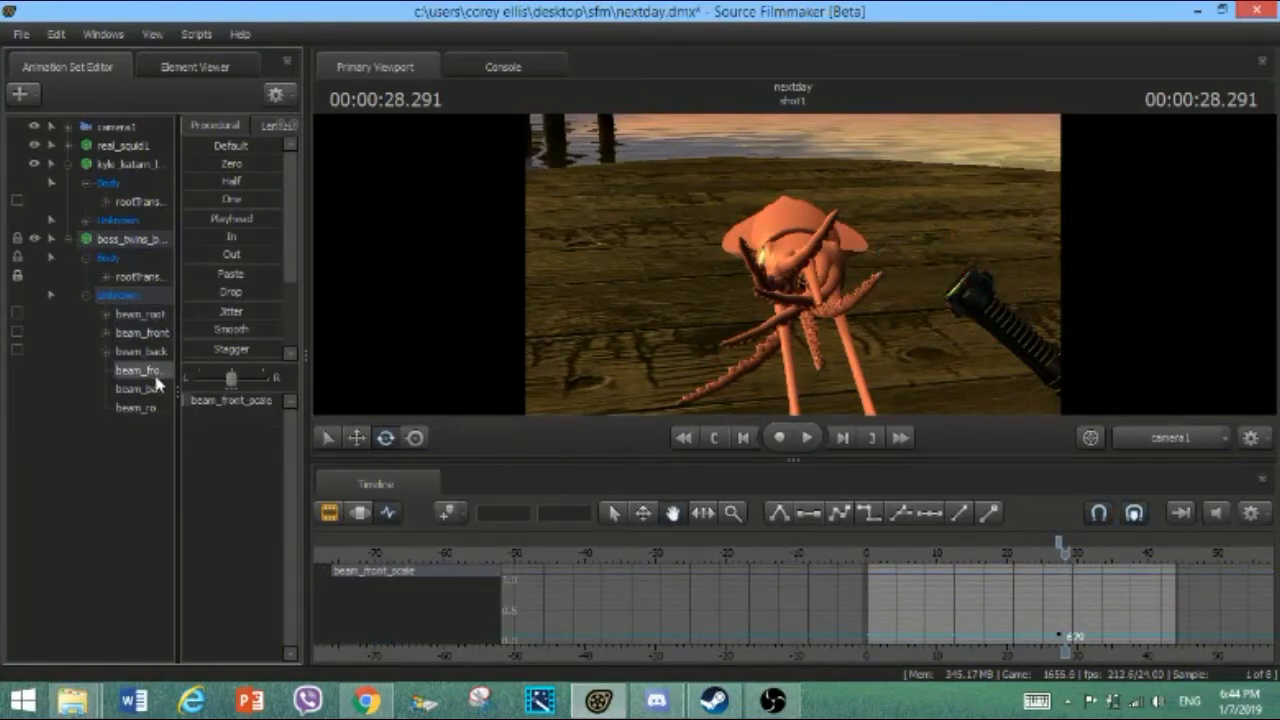
{"action": "left_click", "coordinate": [146, 407]}
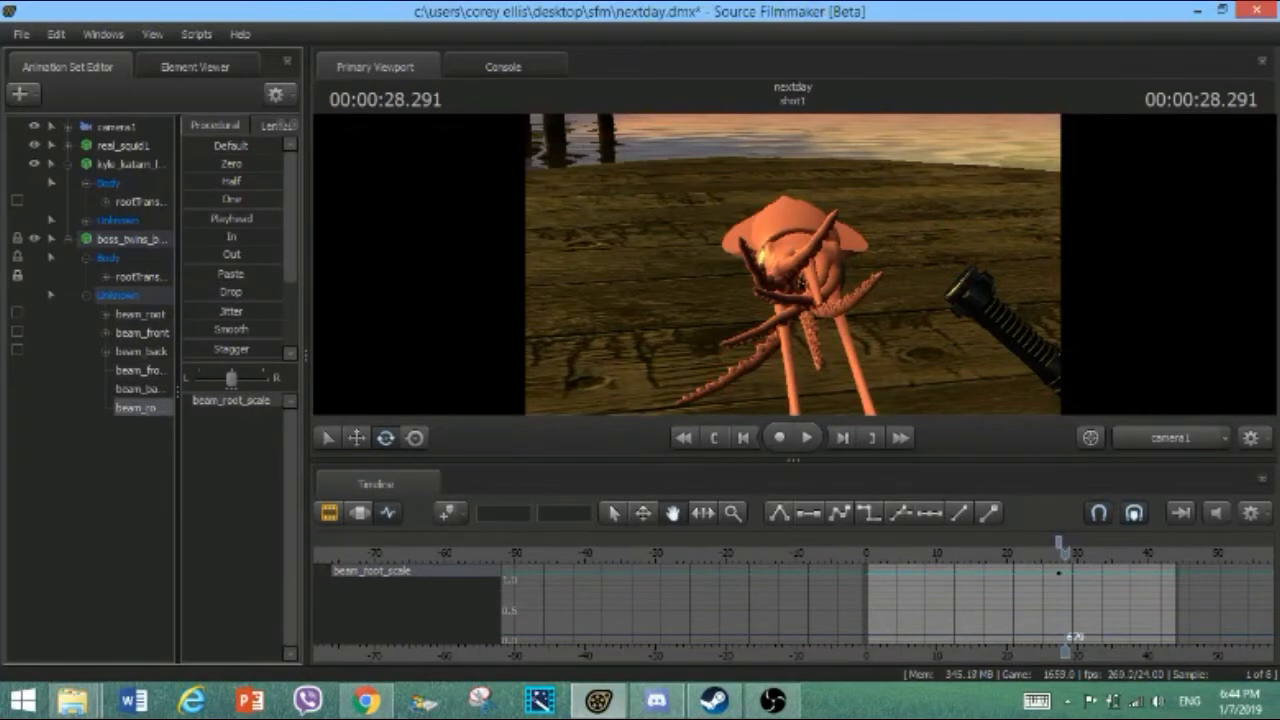
{"action": "key", "text": "m"}
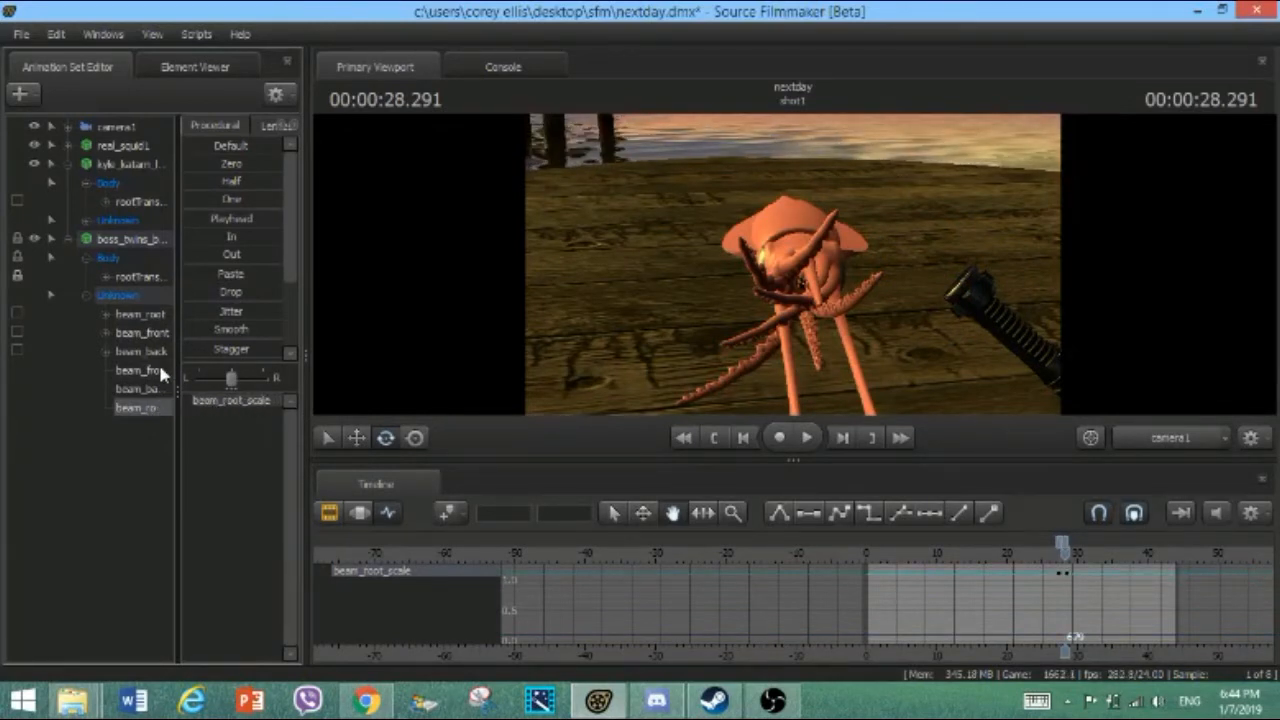
Try to move beam_root away from the mouth of the lightsaber hilt, and undo the move
{"action": "key", "text": "w"}
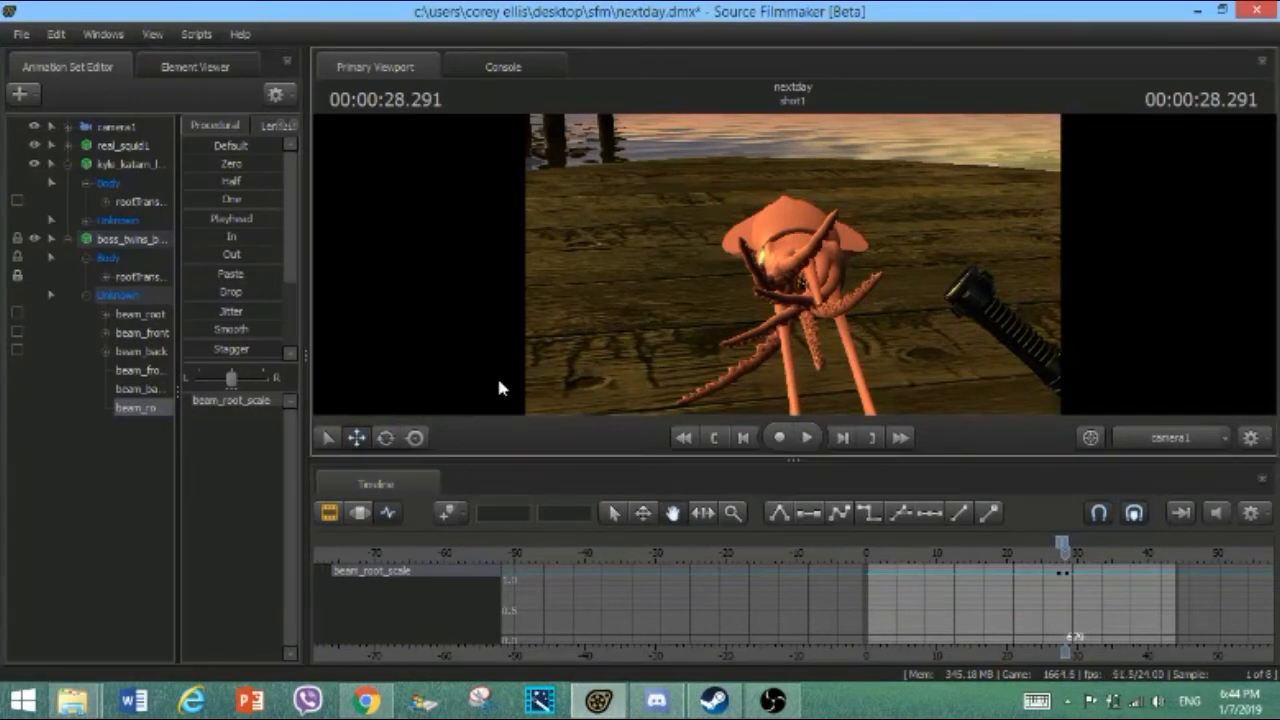
{"action": "left_click", "coordinate": [143, 369]}
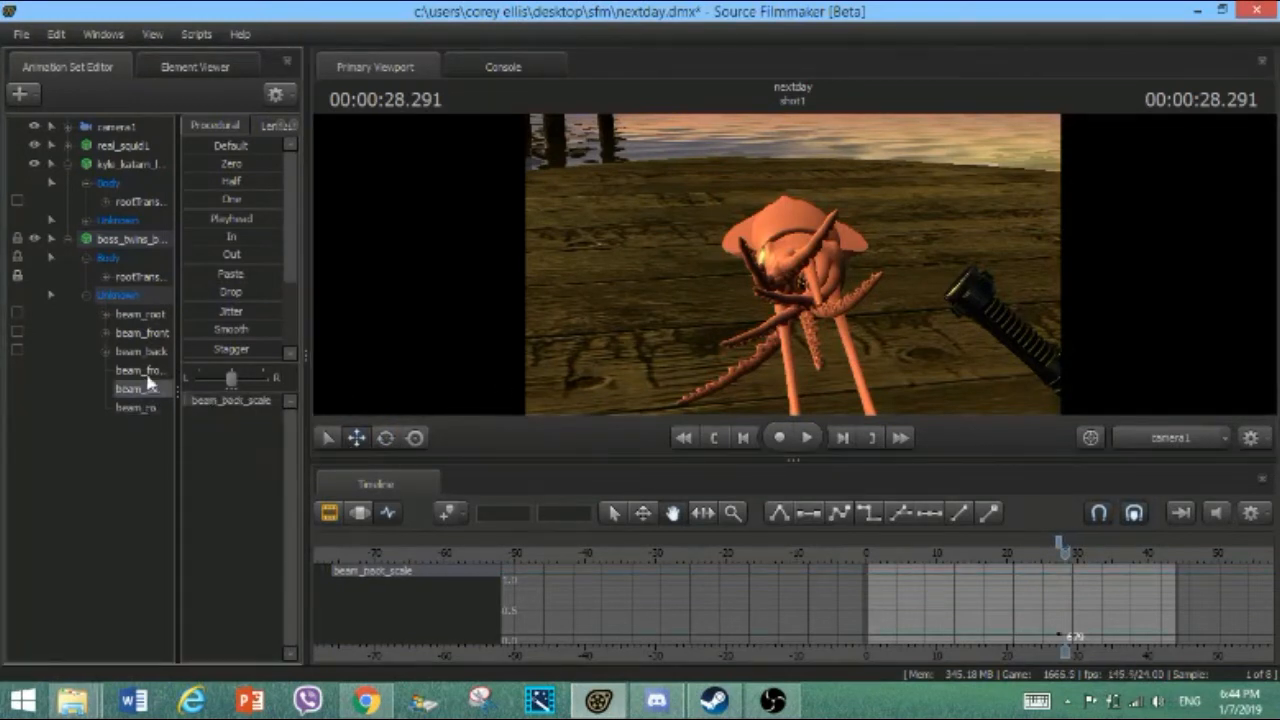
{"action": "left_click", "coordinate": [153, 336]}
{"action": "left_click", "coordinate": [153, 316]}
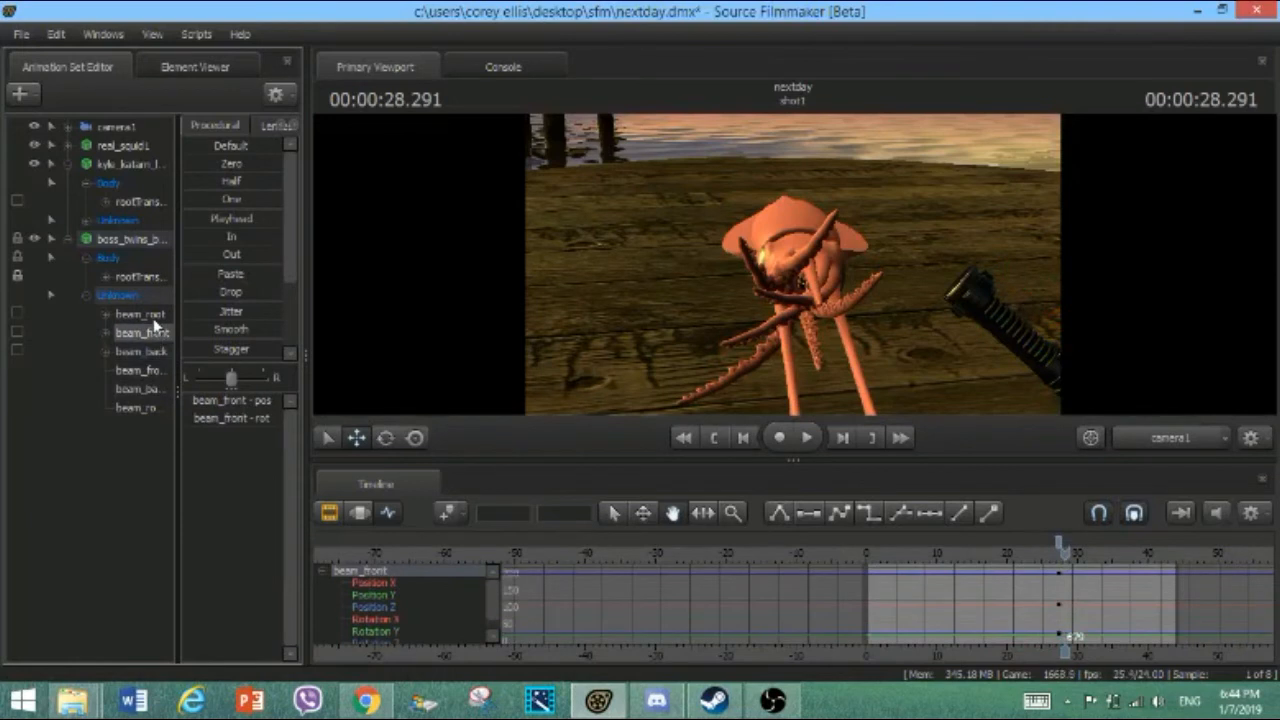
{"action": "left_click", "coordinate": [150, 338]}
{"action": "left_click", "coordinate": [155, 316]}
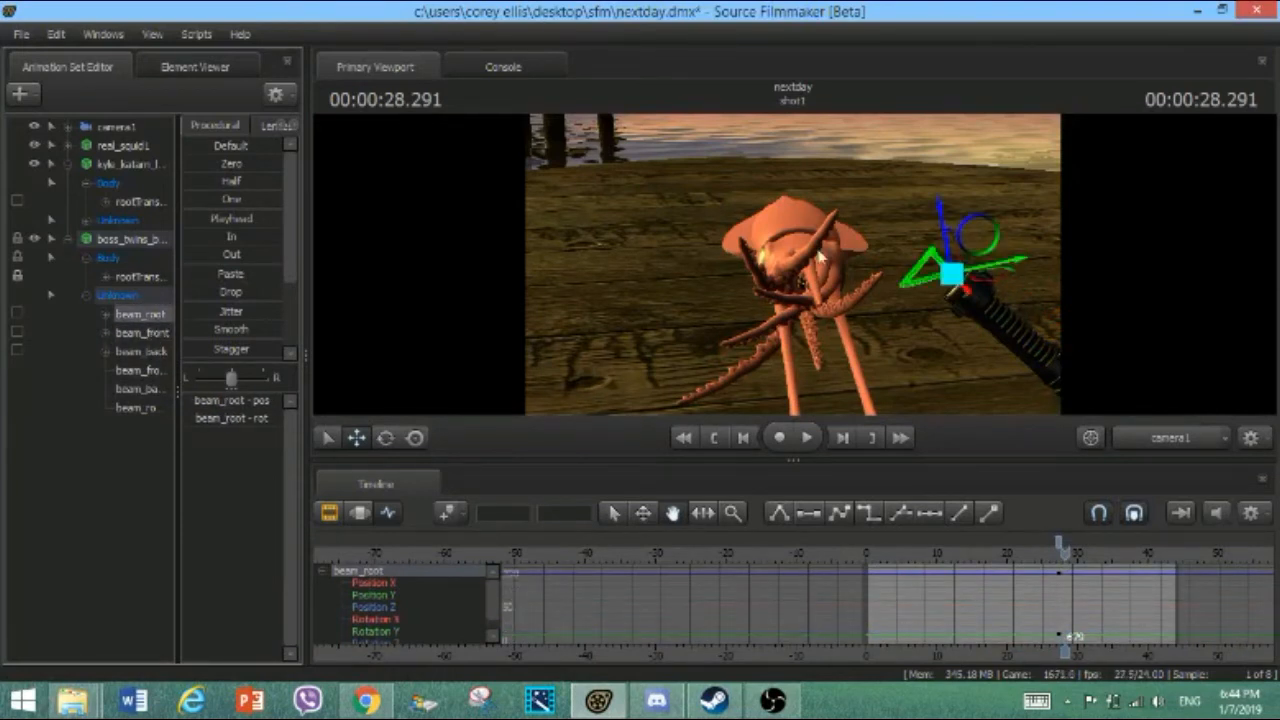
{"action": "left_click_drag", "start_coordinate": [935, 258], "coordinate": [913, 226]}
{"action": "key", "text": "ctrl+z"}
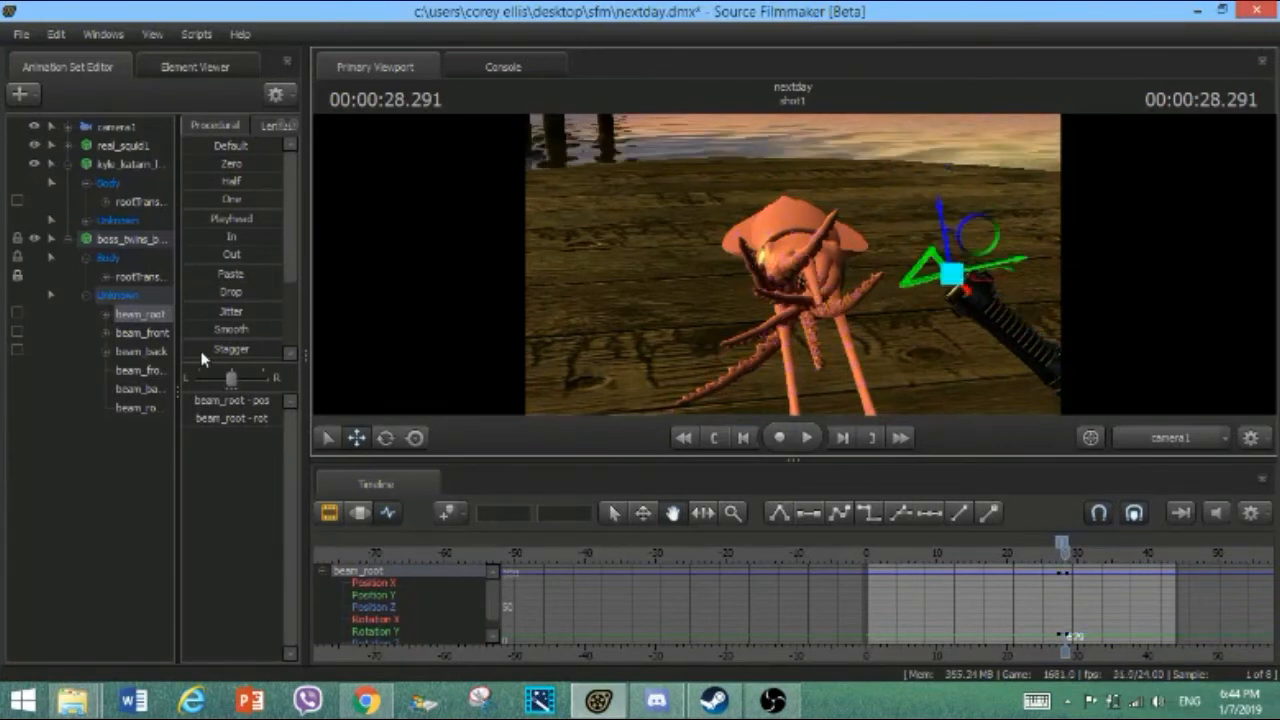
Move beam_back out of the lightsaber hilt toward the water at 00:00:28.291 so the blade extends diagonally past the squid
{"action": "left_click", "coordinate": [150, 352]}
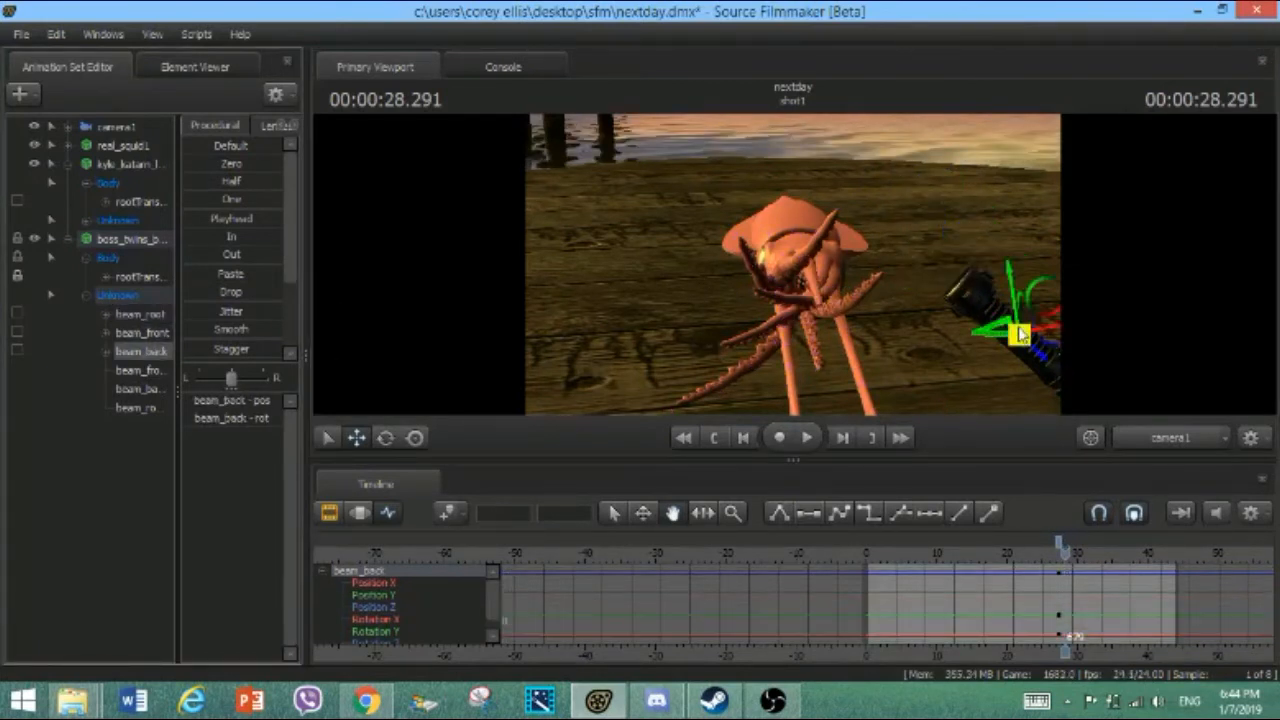
{"action": "left_click_drag", "start_coordinate": [1020, 335], "coordinate": [786, 109]}
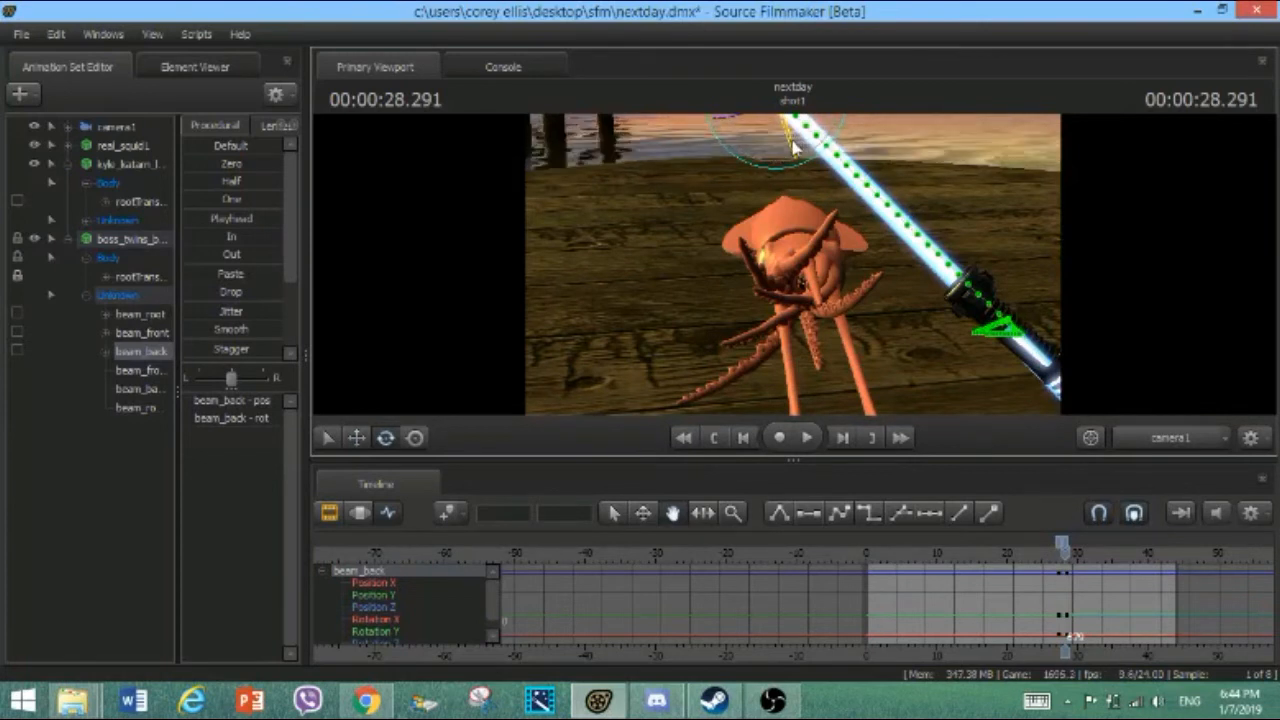
Try to rotate beam_back at the far end of the blade, and undo the rotations
{"action": "left_click_drag", "start_coordinate": [794, 138], "coordinate": [893, 250]}
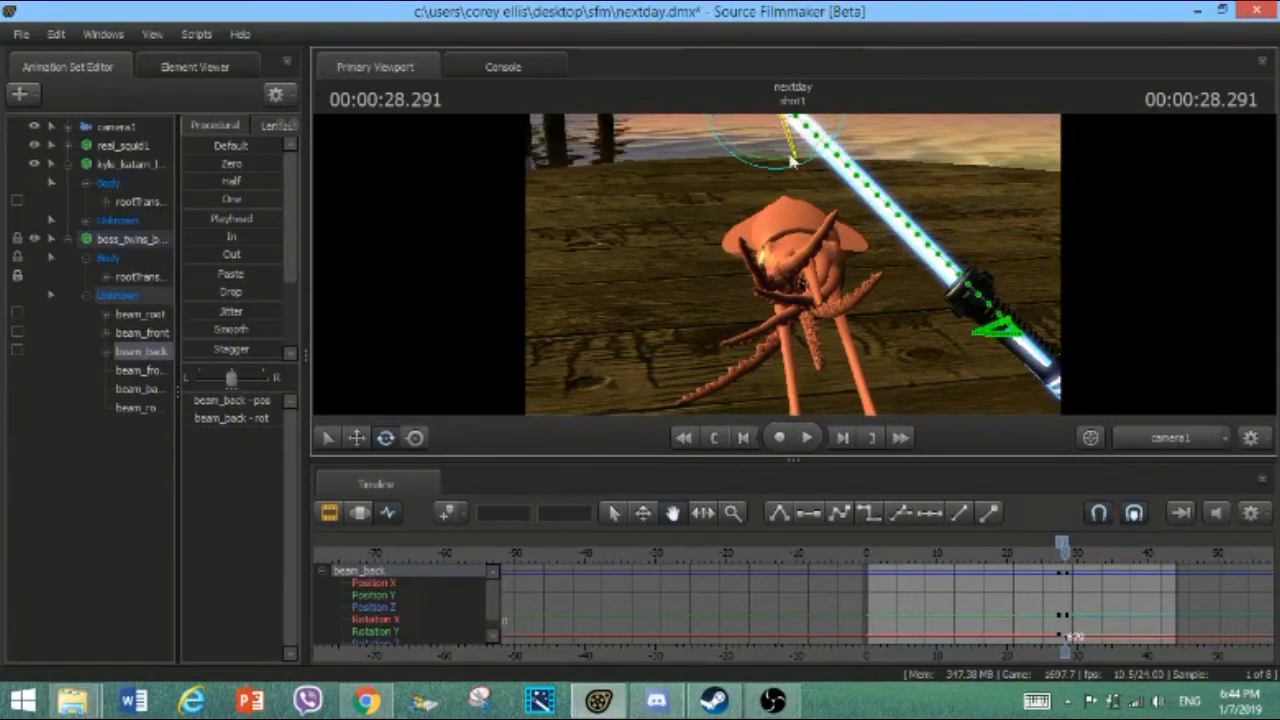
{"action": "key", "text": "ctrl+z"}
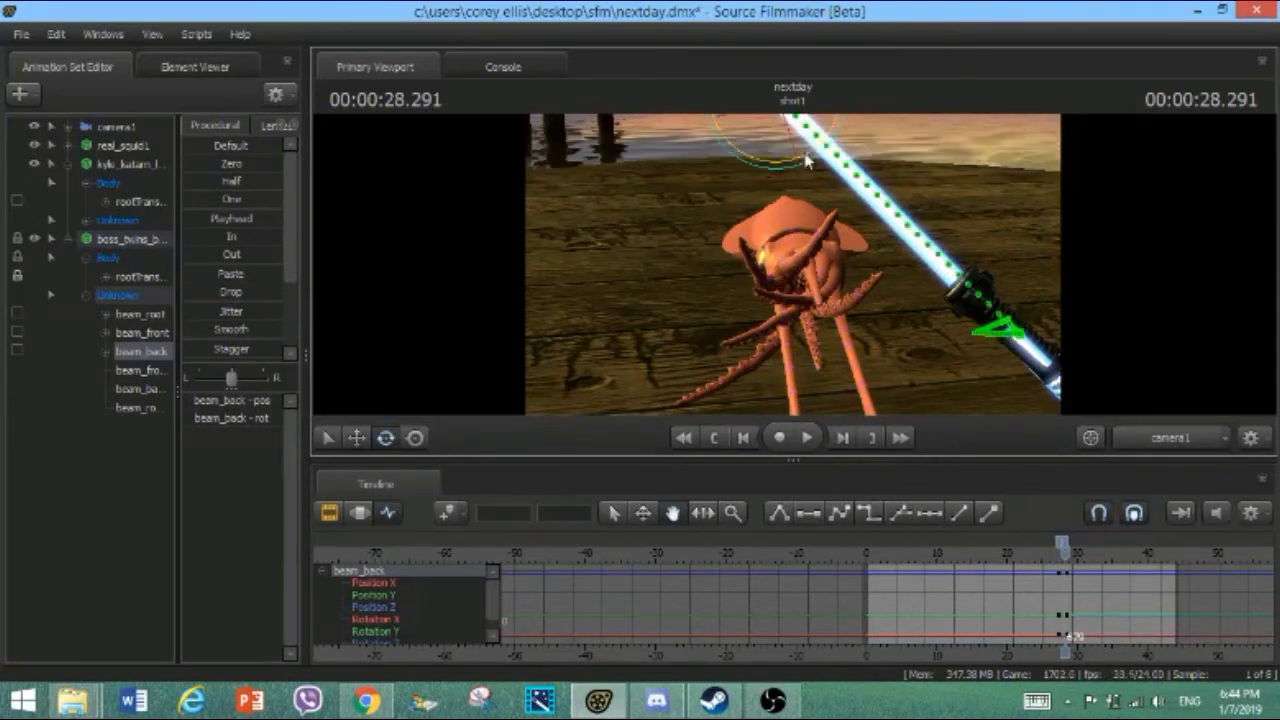
{"action": "left_click_drag", "start_coordinate": [807, 172], "coordinate": [842, 123]}
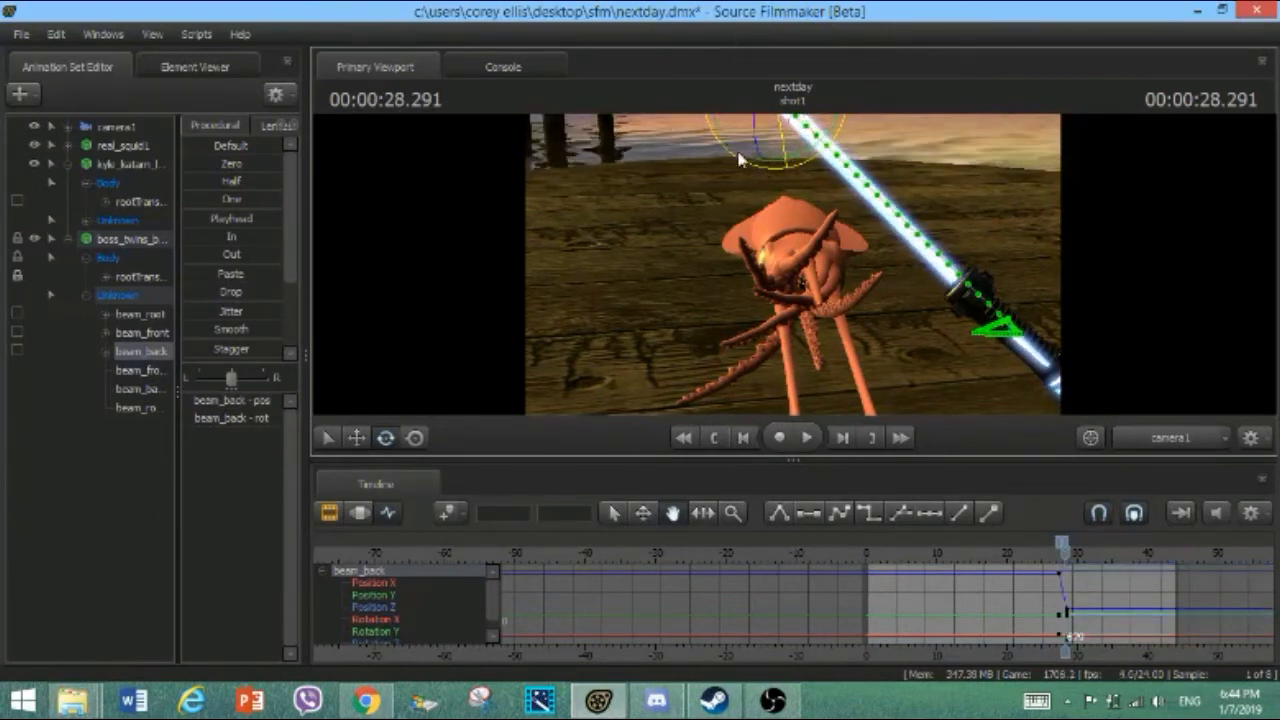
{"action": "key", "text": "ctrl+z"}
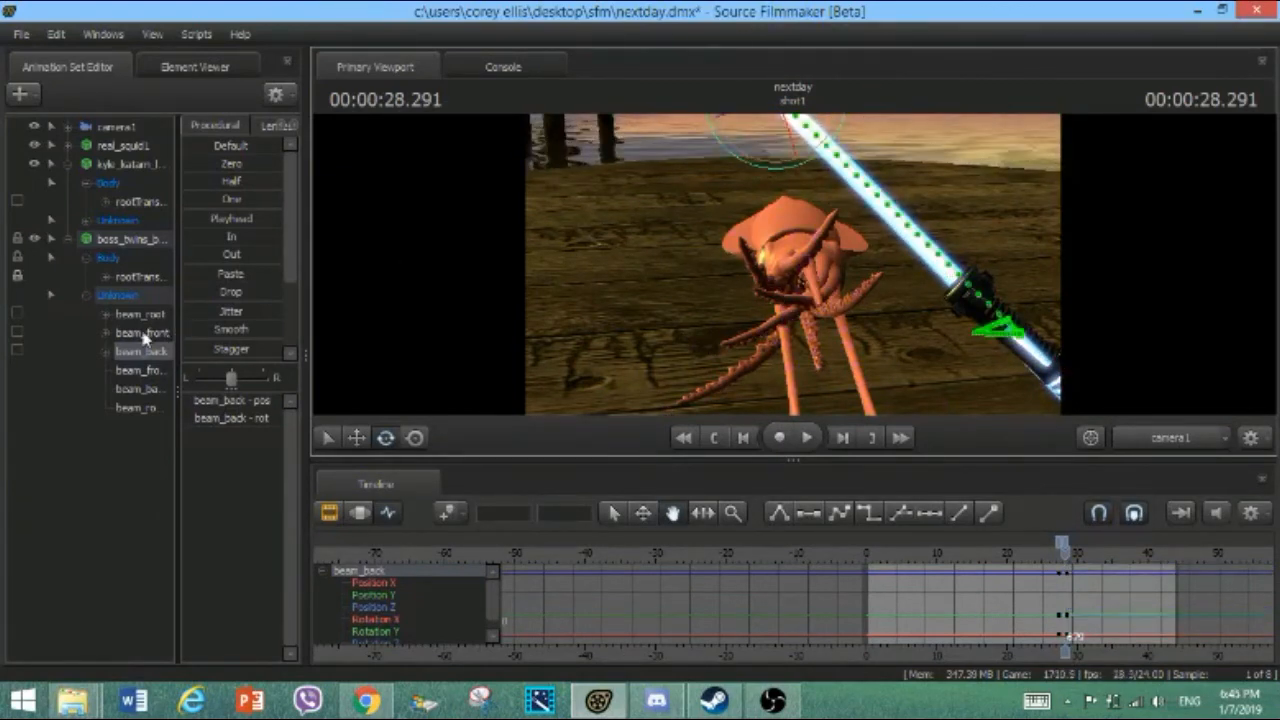
Pull camera1 back at 00:00:28.291 until the whole blade and hilt are in frame
{"action": "left_click", "coordinate": [143, 336]}
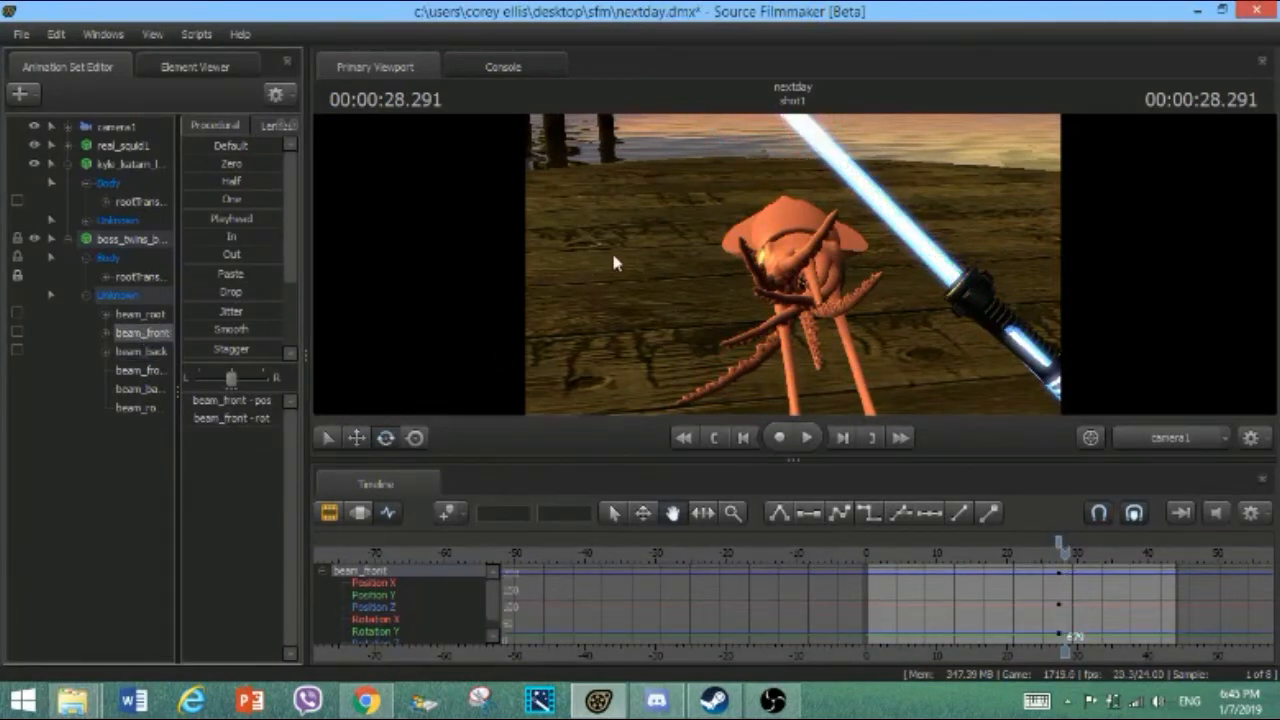
{"action": "left_click", "coordinate": [128, 129]}
{"action": "key", "text": "s"}
{"action": "left_click_drag", "start_coordinate": [462, 313], "coordinate": [462, 313]}
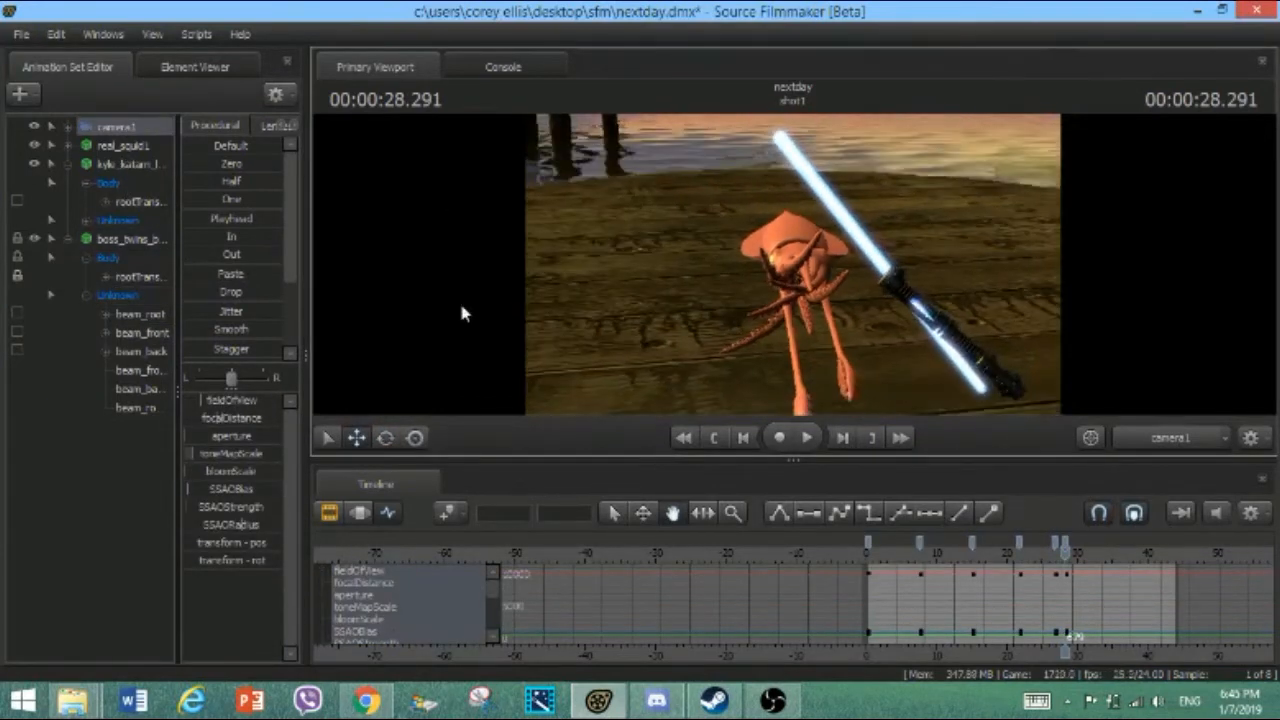
Rotate beam_back at the tip of the extended blade
{"action": "left_click", "coordinate": [142, 351]}
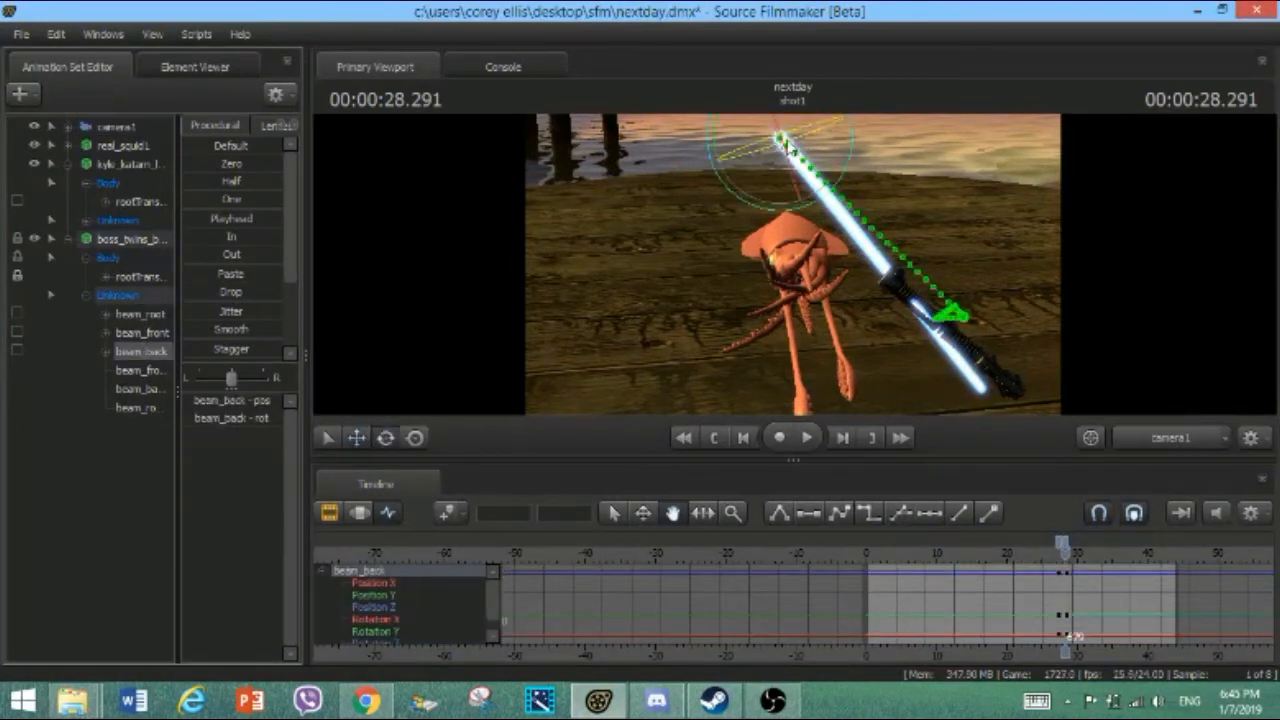
{"action": "key", "text": "e"}
{"action": "left_click_drag", "start_coordinate": [704, 145], "coordinate": [757, 247]}
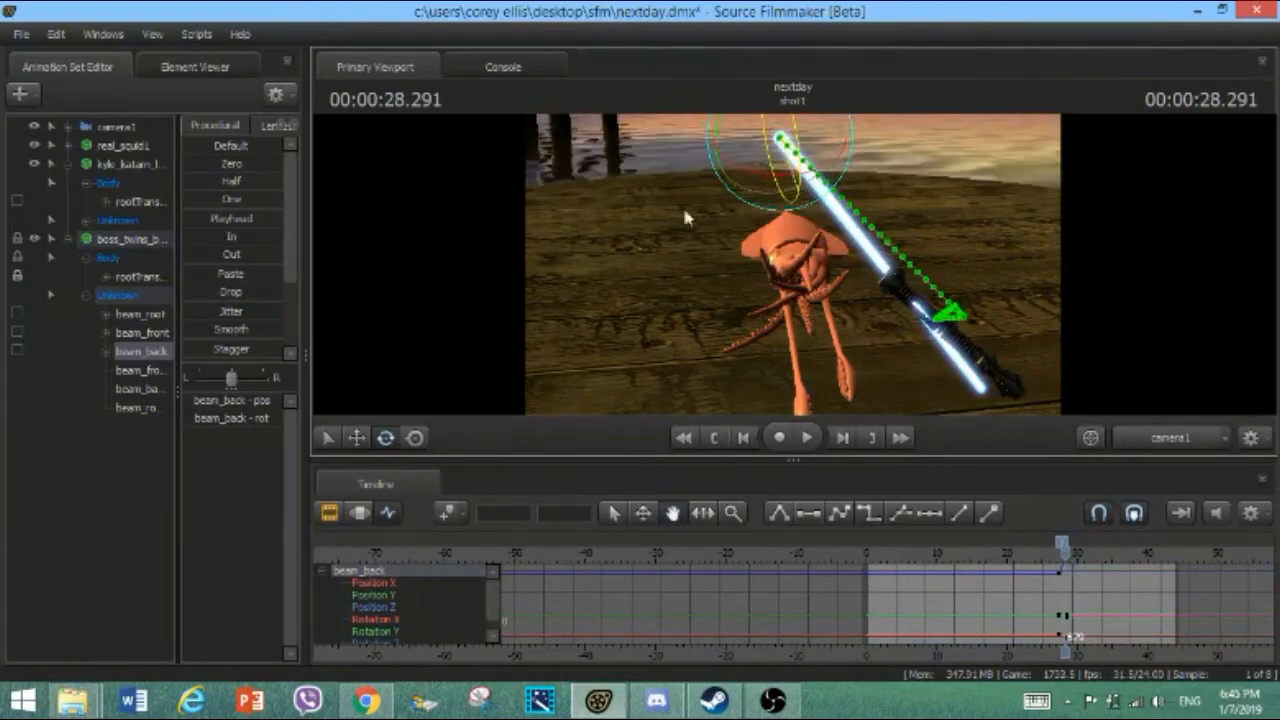
Rotate beam_root to align the blade with the hilt, and nudge it slightly upward at the hilt's mouth
{"action": "left_click", "coordinate": [153, 315]}
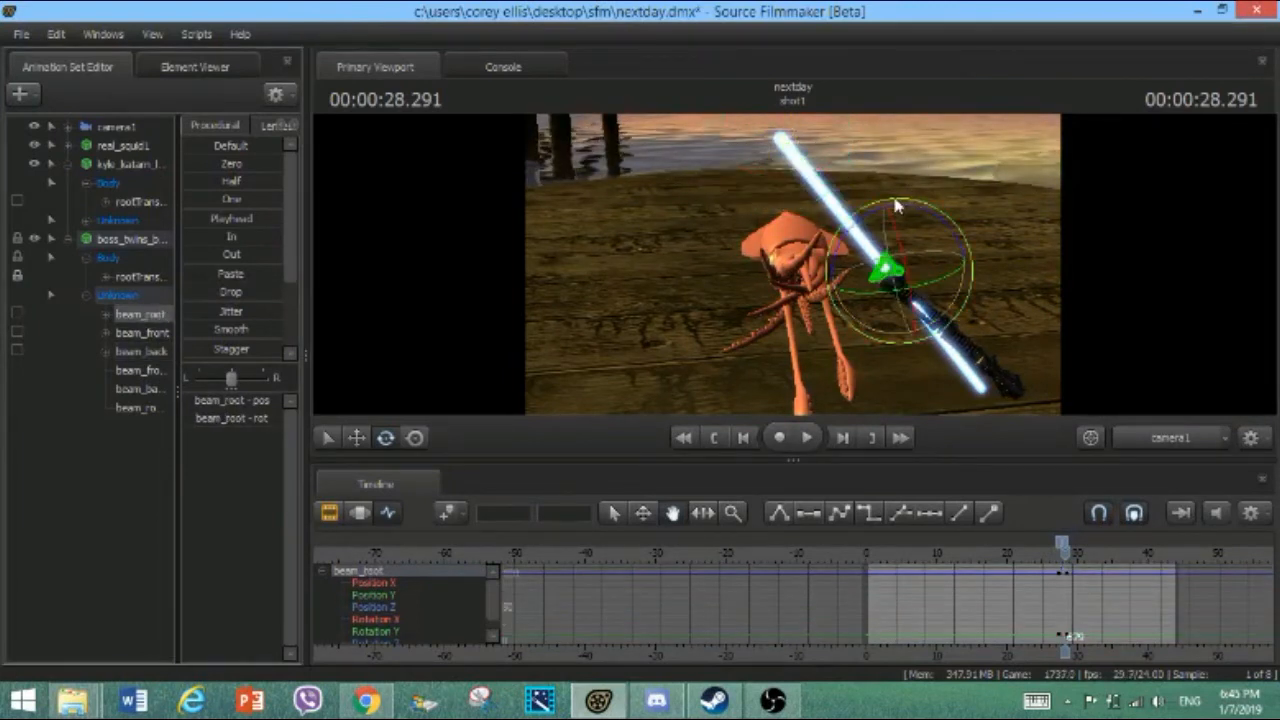
{"action": "left_click_drag", "start_coordinate": [897, 206], "coordinate": [888, 248]}
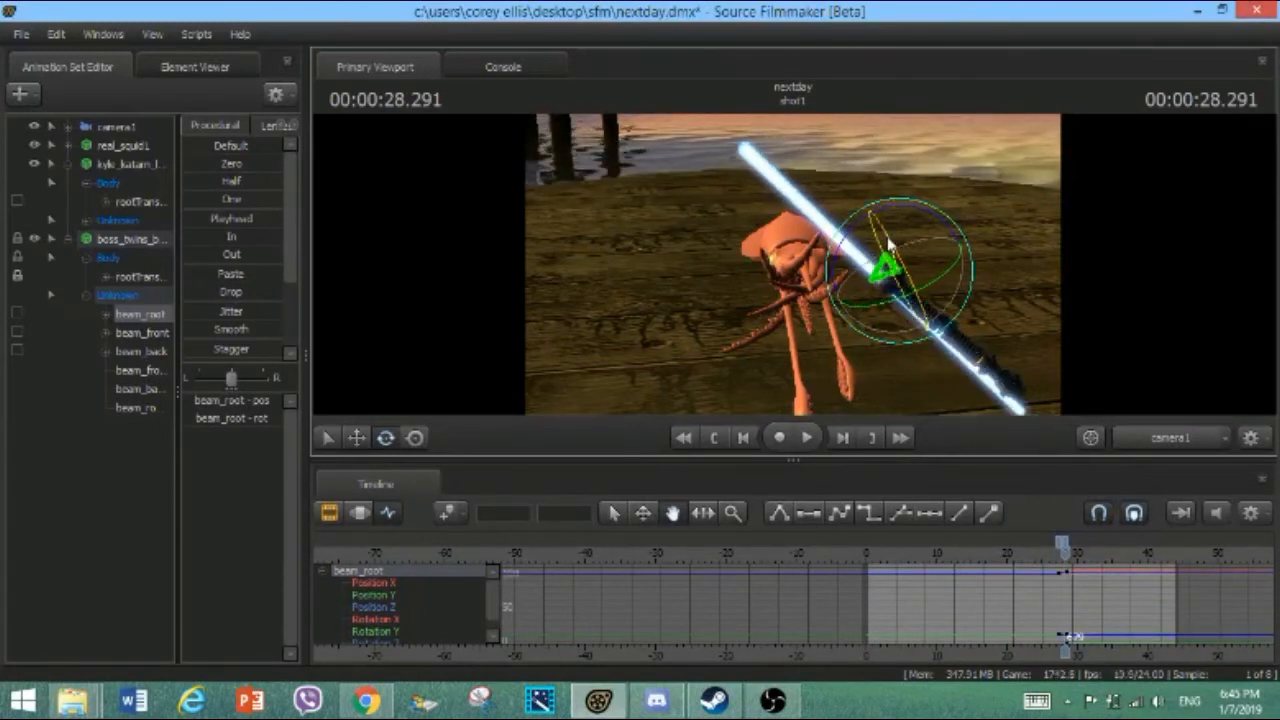
{"action": "key", "text": "w"}
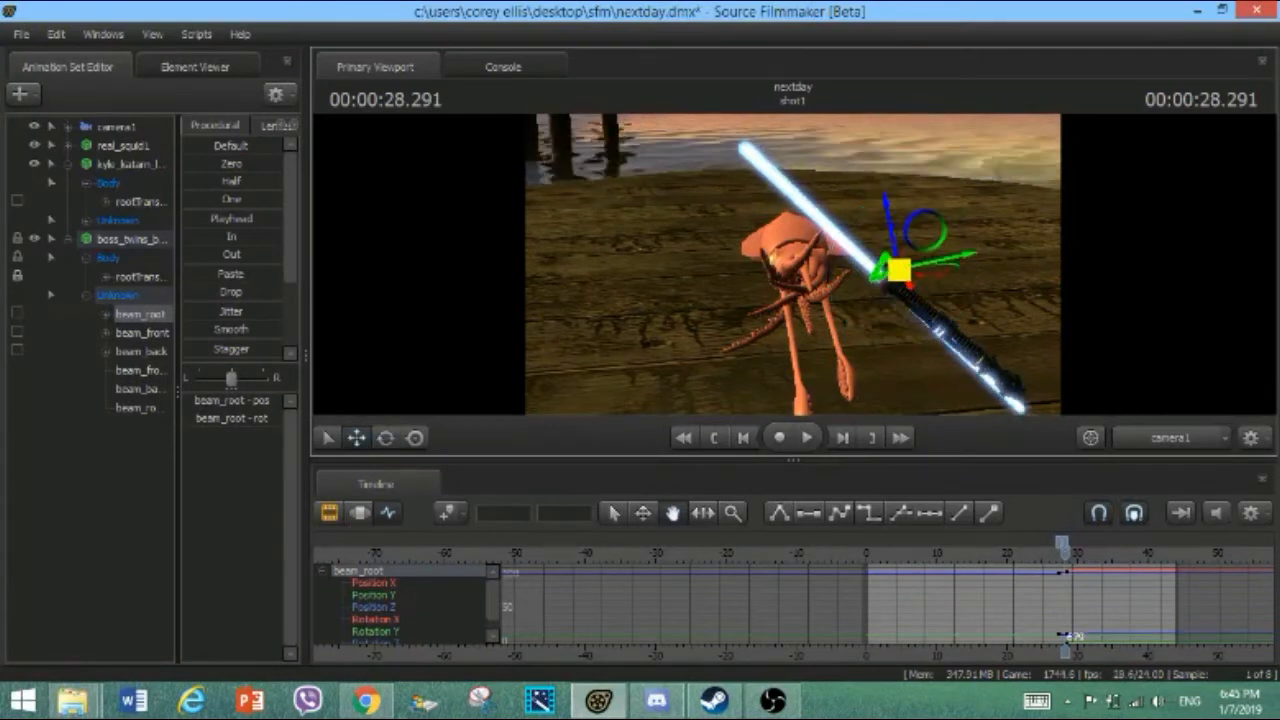
{"action": "left_click_drag", "start_coordinate": [899, 270], "coordinate": [898, 263]}
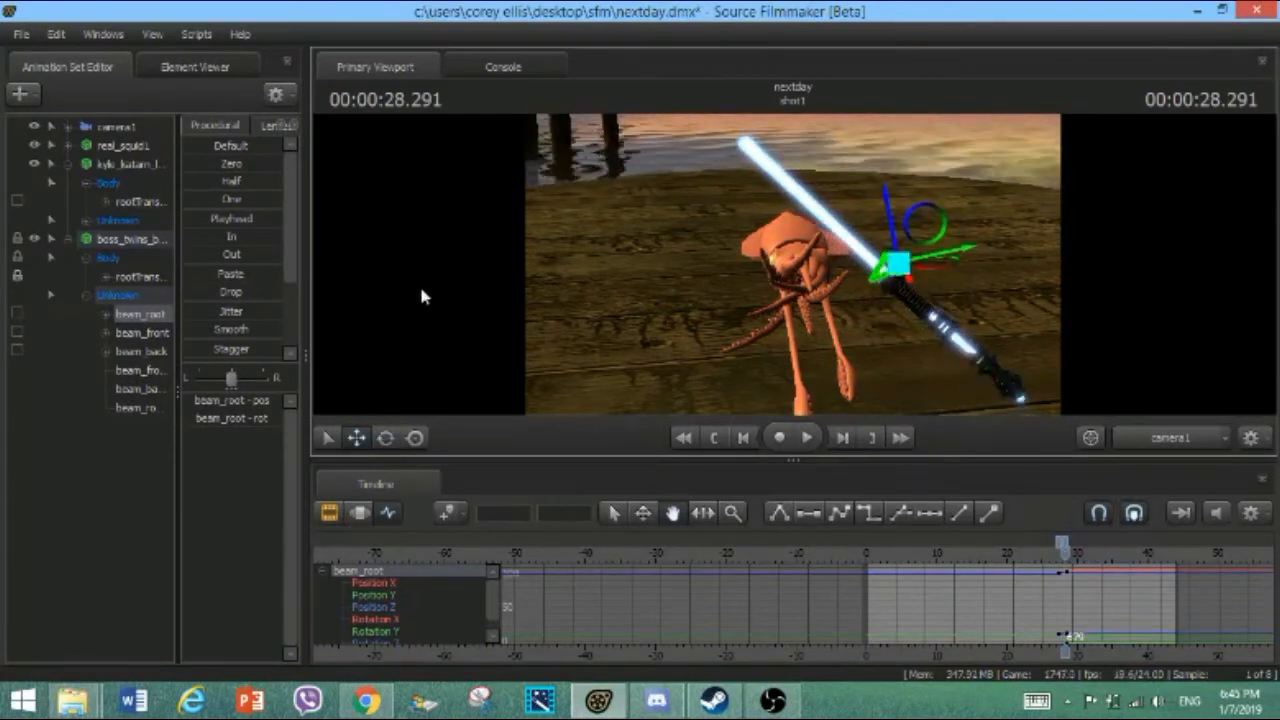
Move beam_front from the lower end of the hilt up to its mouth so no beam runs along the handle
{"action": "left_click", "coordinate": [134, 335]}
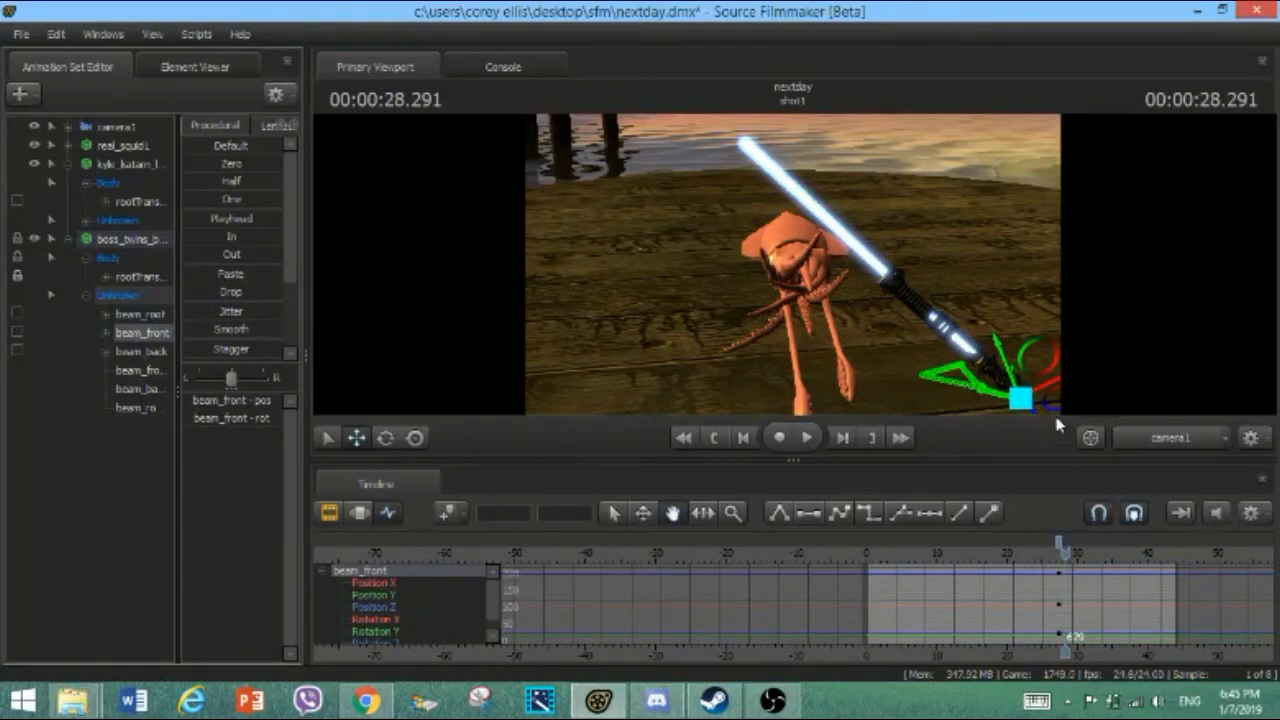
{"action": "left_click_drag", "start_coordinate": [1022, 405], "coordinate": [918, 302]}
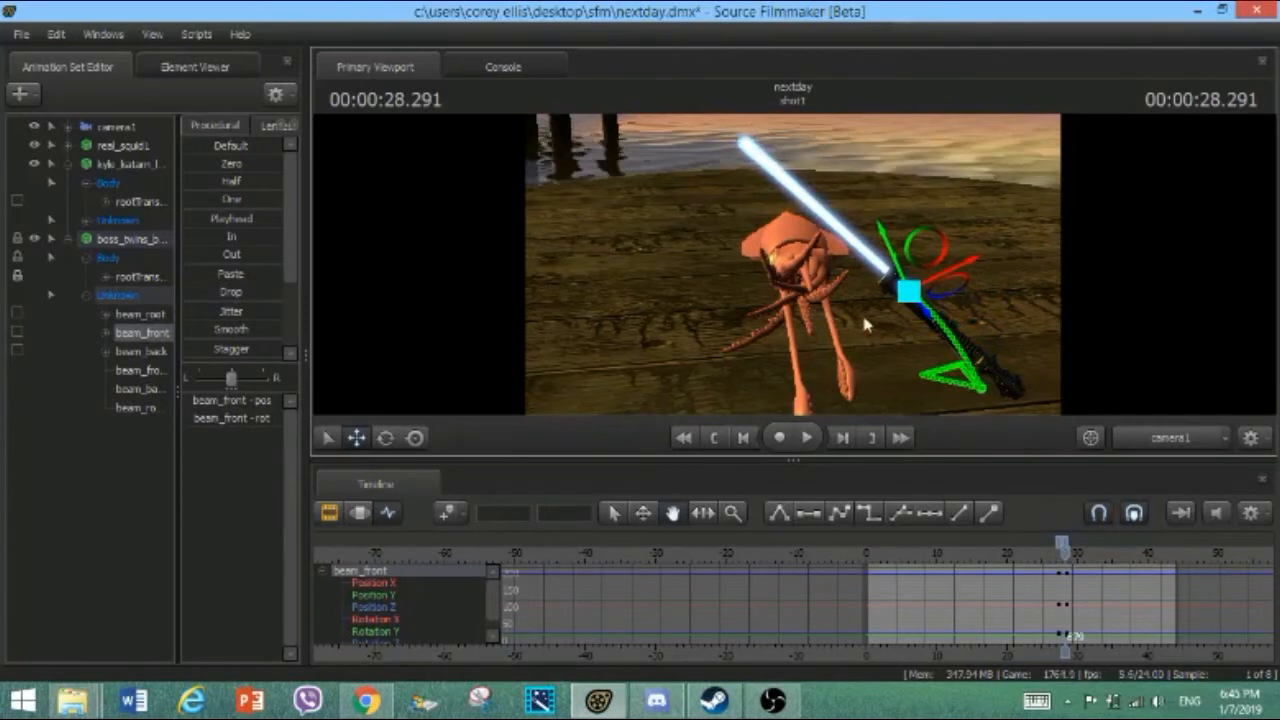
{"action": "left_click_drag", "start_coordinate": [925, 318], "coordinate": [968, 370]}
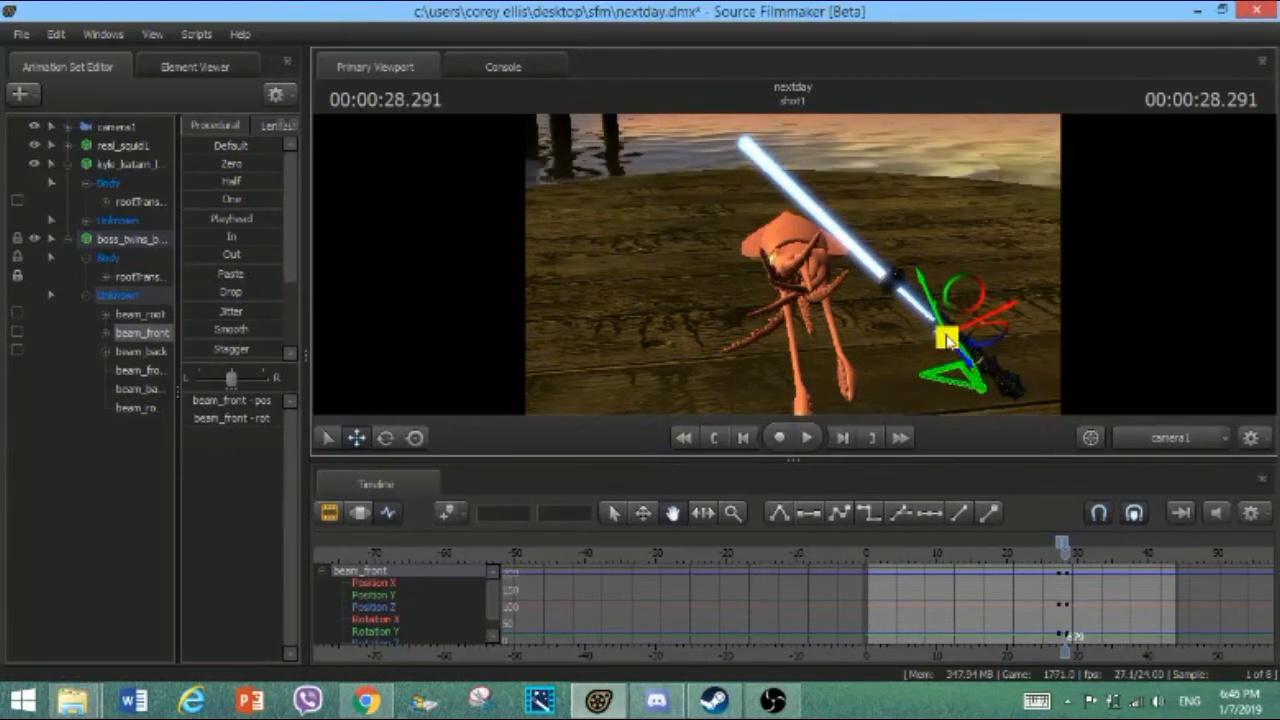
{"action": "left_click_drag", "start_coordinate": [943, 335], "coordinate": [888, 277]}
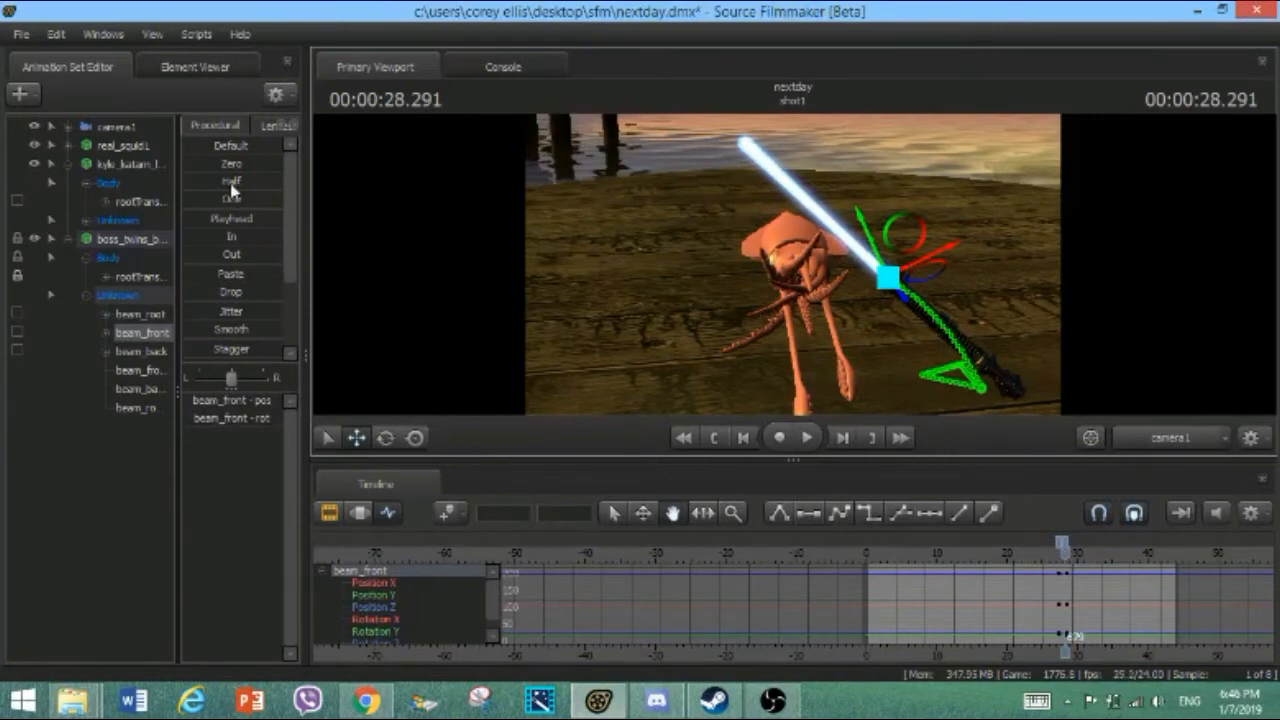
Nudge beam_back slightly at the blade tip to line the blade up with the hilt
{"action": "left_click", "coordinate": [131, 219]}
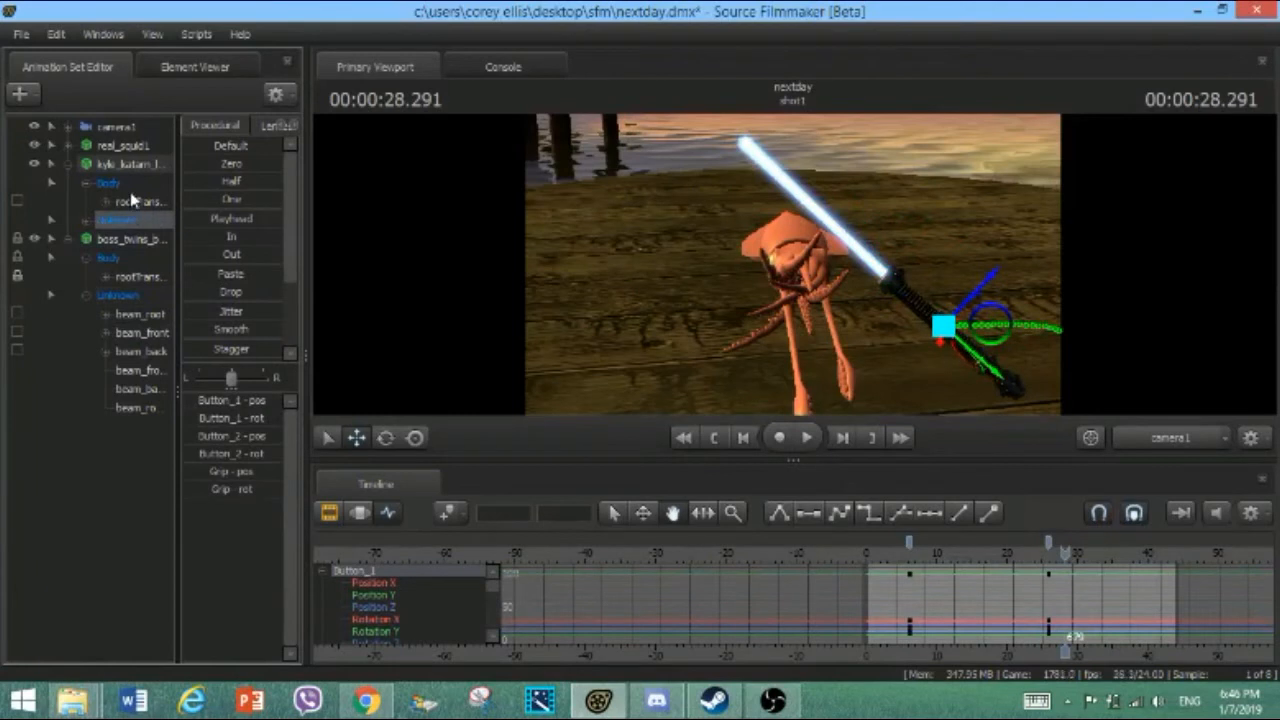
{"action": "left_click", "coordinate": [137, 332]}
{"action": "left_click", "coordinate": [142, 351]}
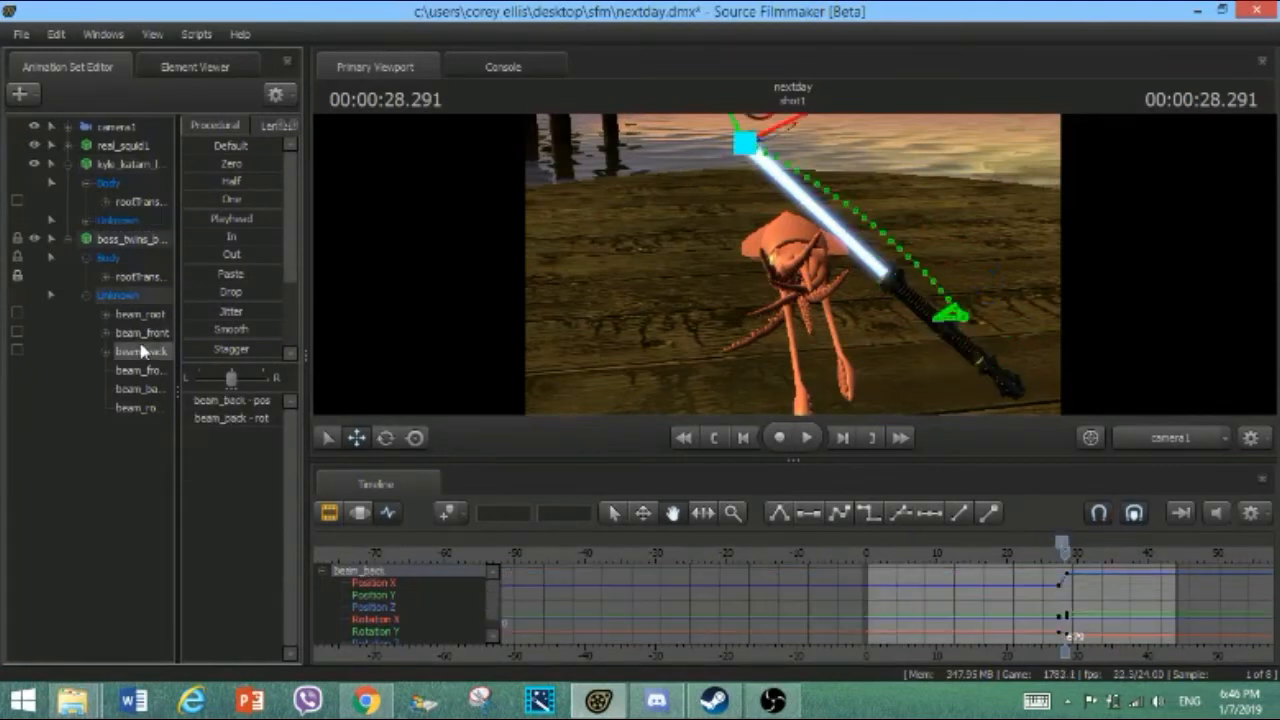
{"action": "left_click_drag", "start_coordinate": [762, 140], "coordinate": [770, 113]}
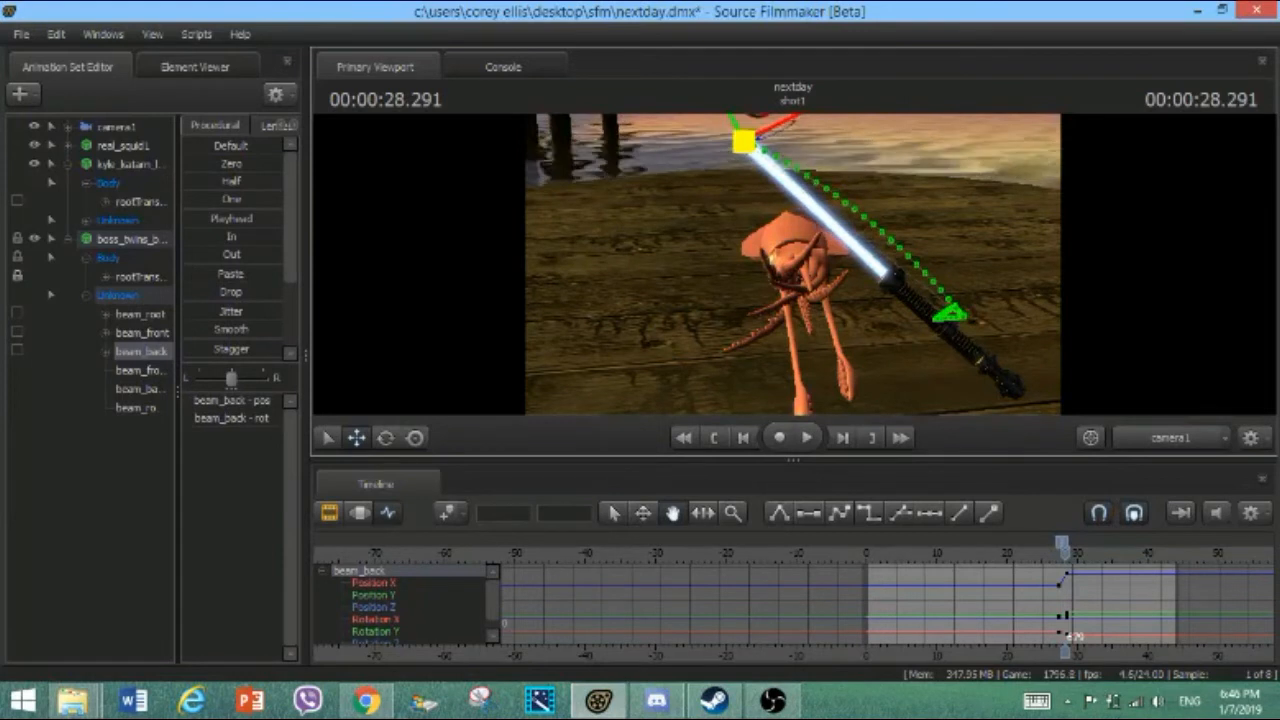
{"action": "key", "text": "ctrl"}
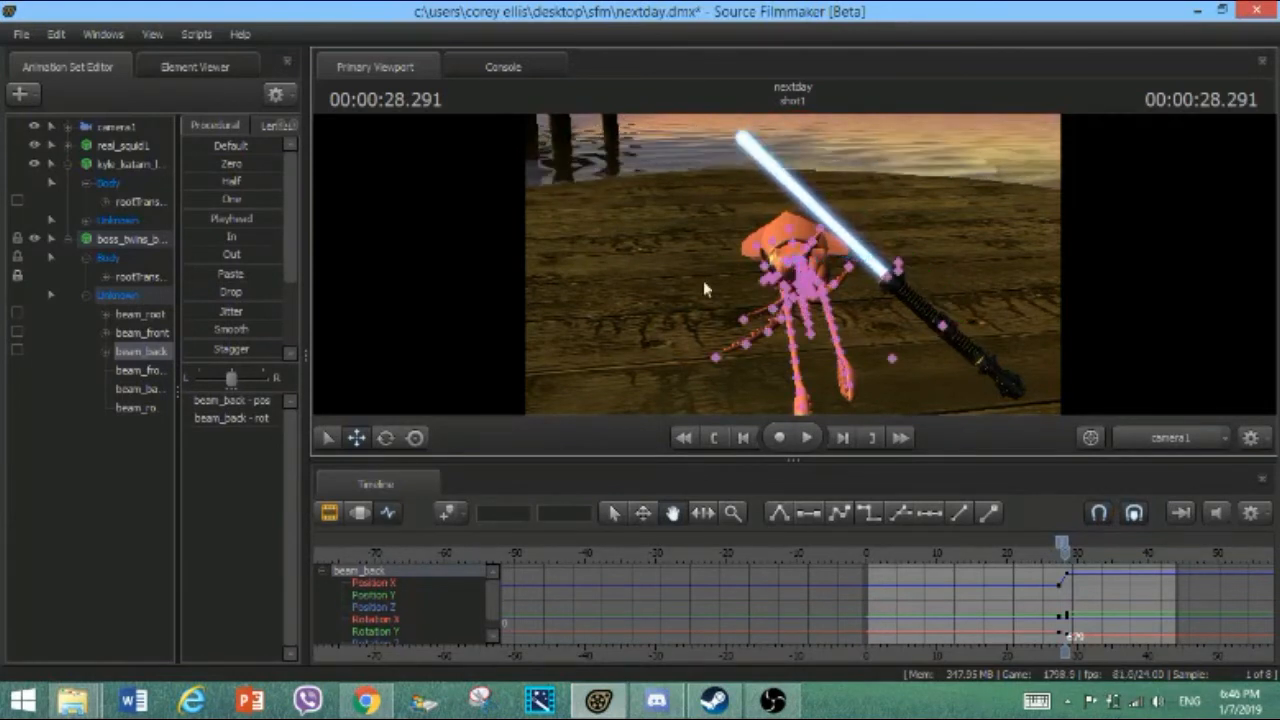
Lower beam_back_scale at 00:00:28.291 so the blade tapers to a thin tip
{"action": "left_click", "coordinate": [146, 336]}
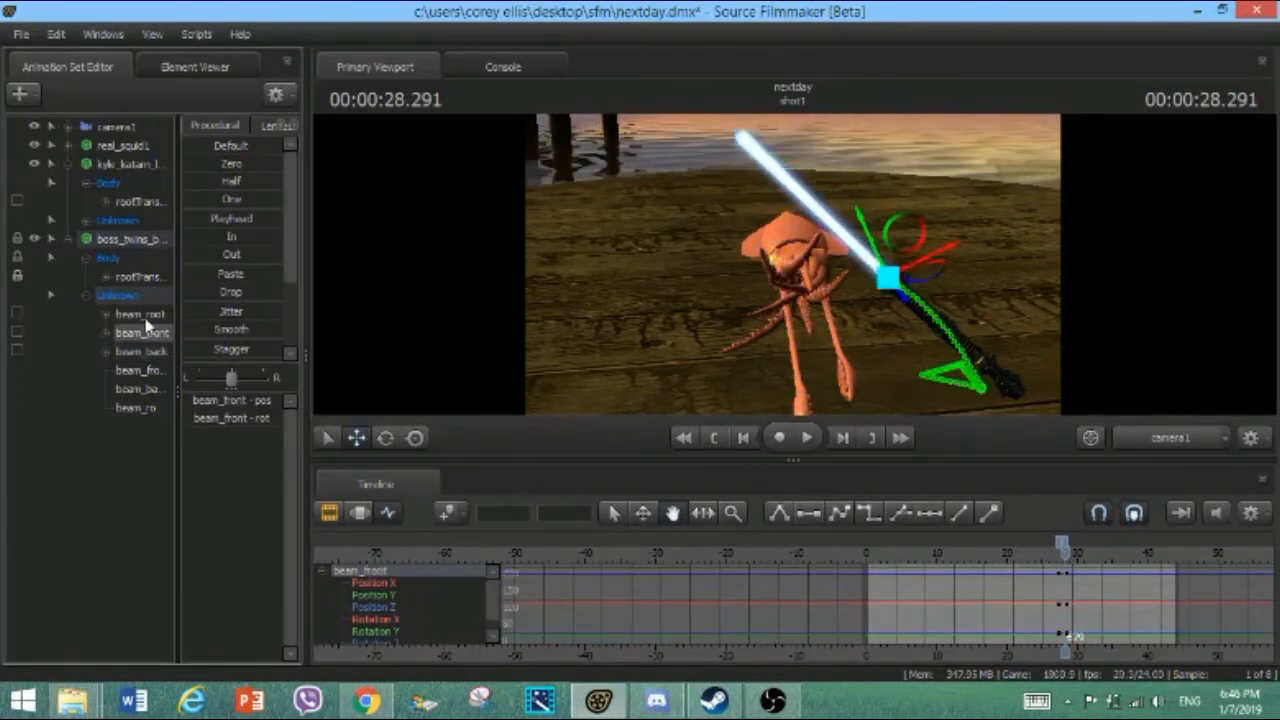
{"action": "left_click", "coordinate": [161, 316]}
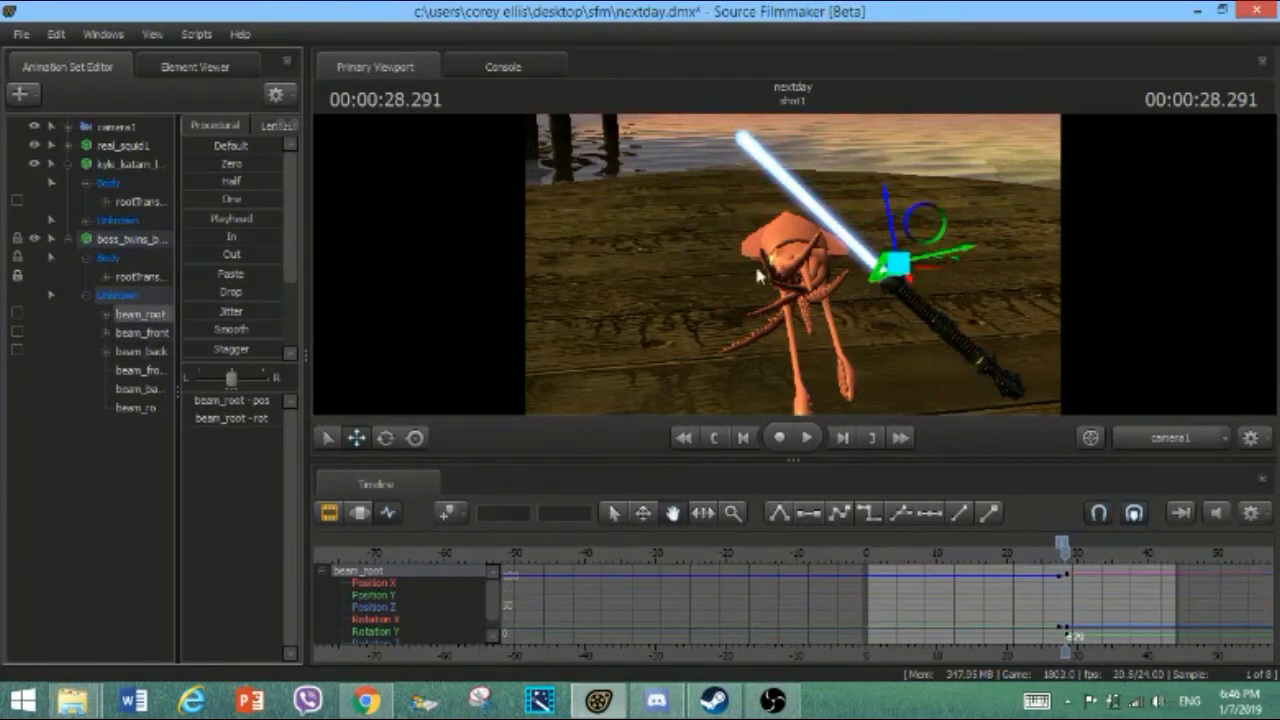
{"action": "left_click", "coordinate": [138, 389]}
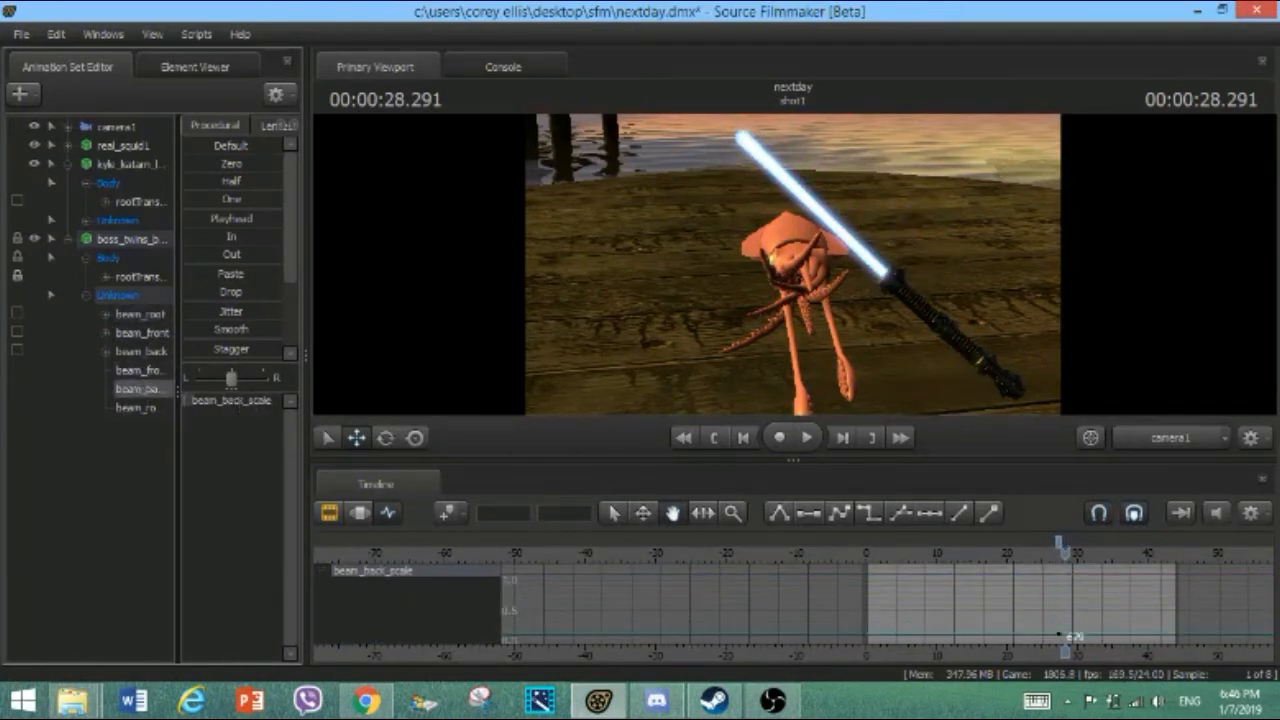
{"action": "mouse_move", "coordinate": [230, 400]}
{"action": "left_mouse_down"}
{"action": "mouse_move", "coordinate": [247, 400]}
{"action": "mouse_move", "coordinate": [226, 400]}
{"action": "left_mouse_up"}
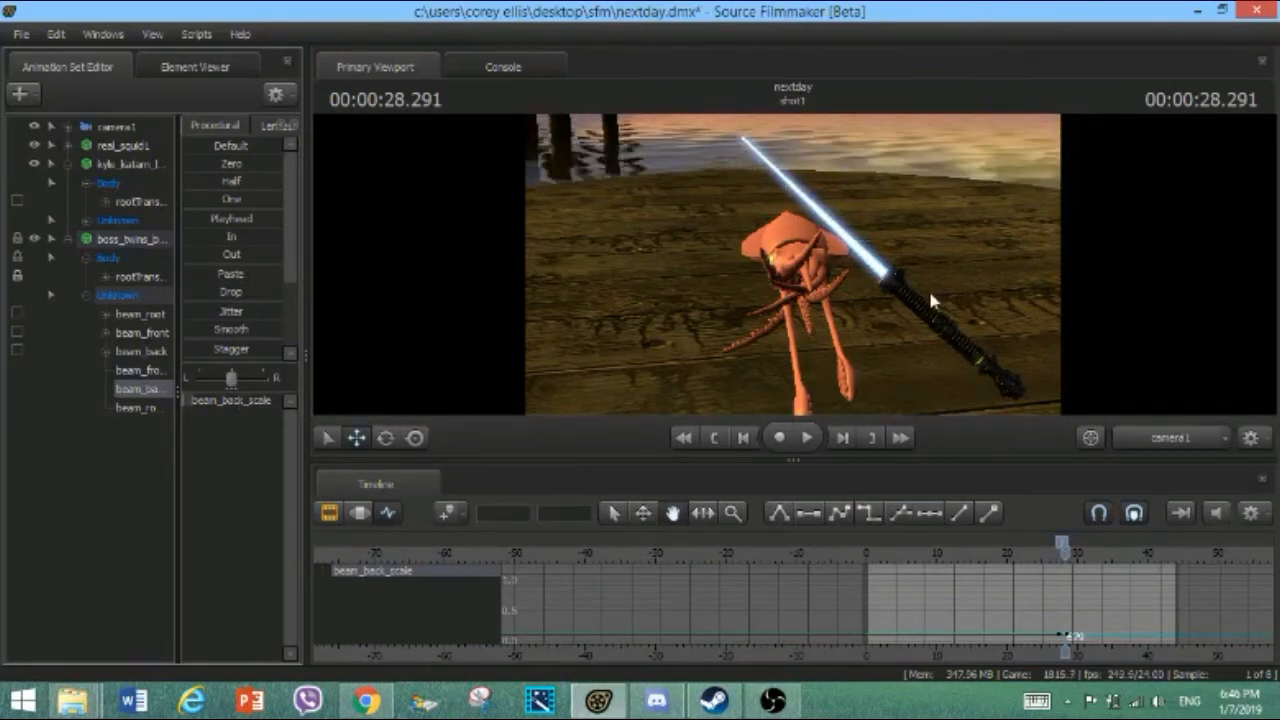
Delete the camera1 keyframe at 00:00:28.291 to restore the closer camera view
{"action": "left_click", "coordinate": [150, 314]}
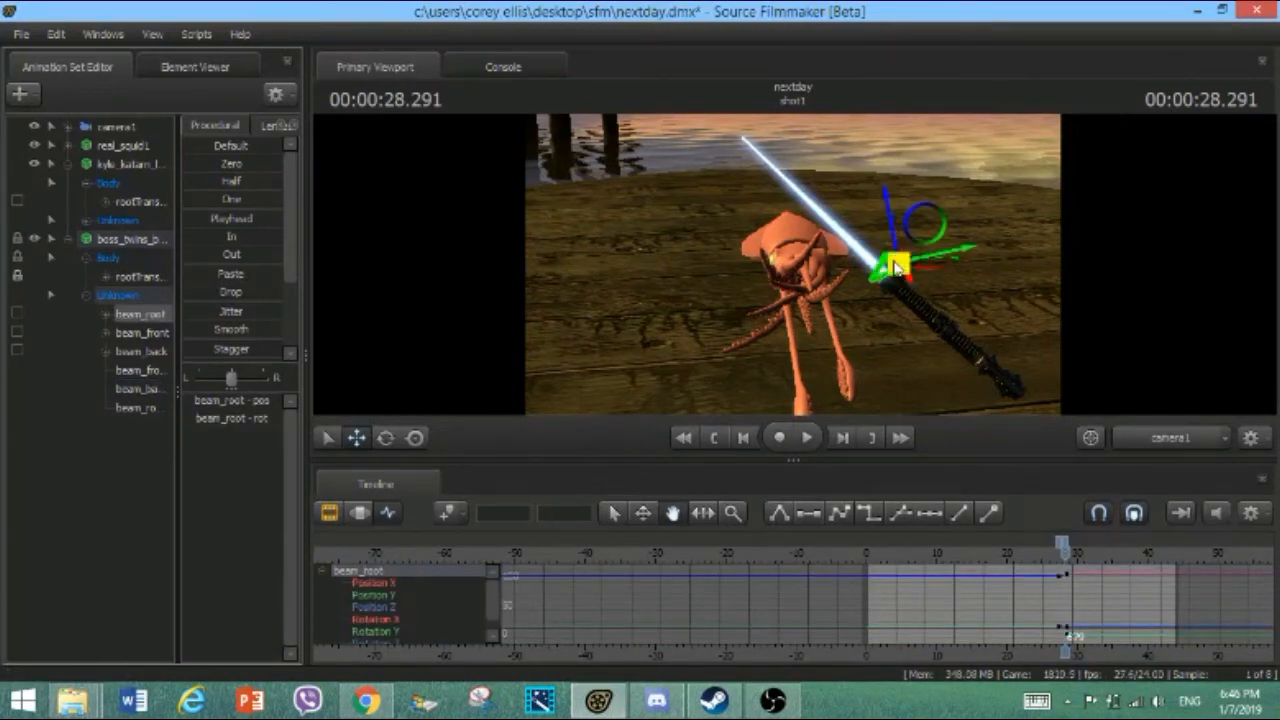
{"action": "left_click", "coordinate": [116, 128]}
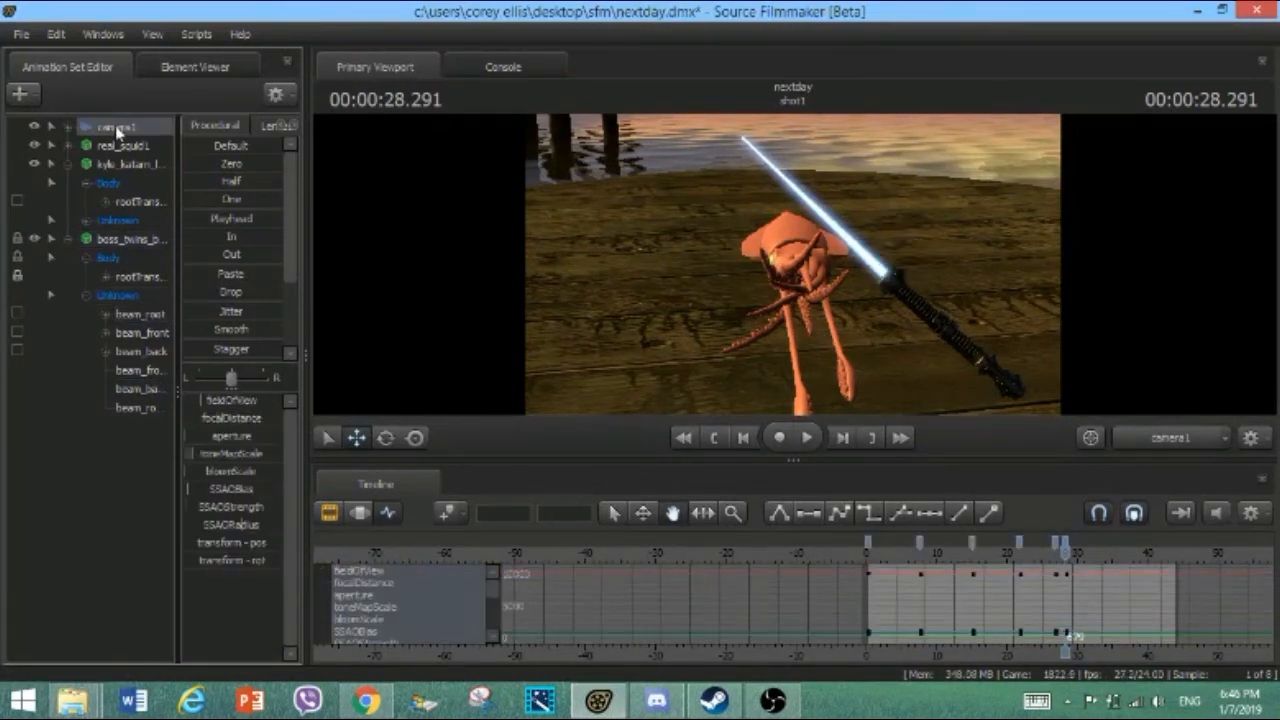
{"action": "left_click", "coordinate": [1067, 543]}
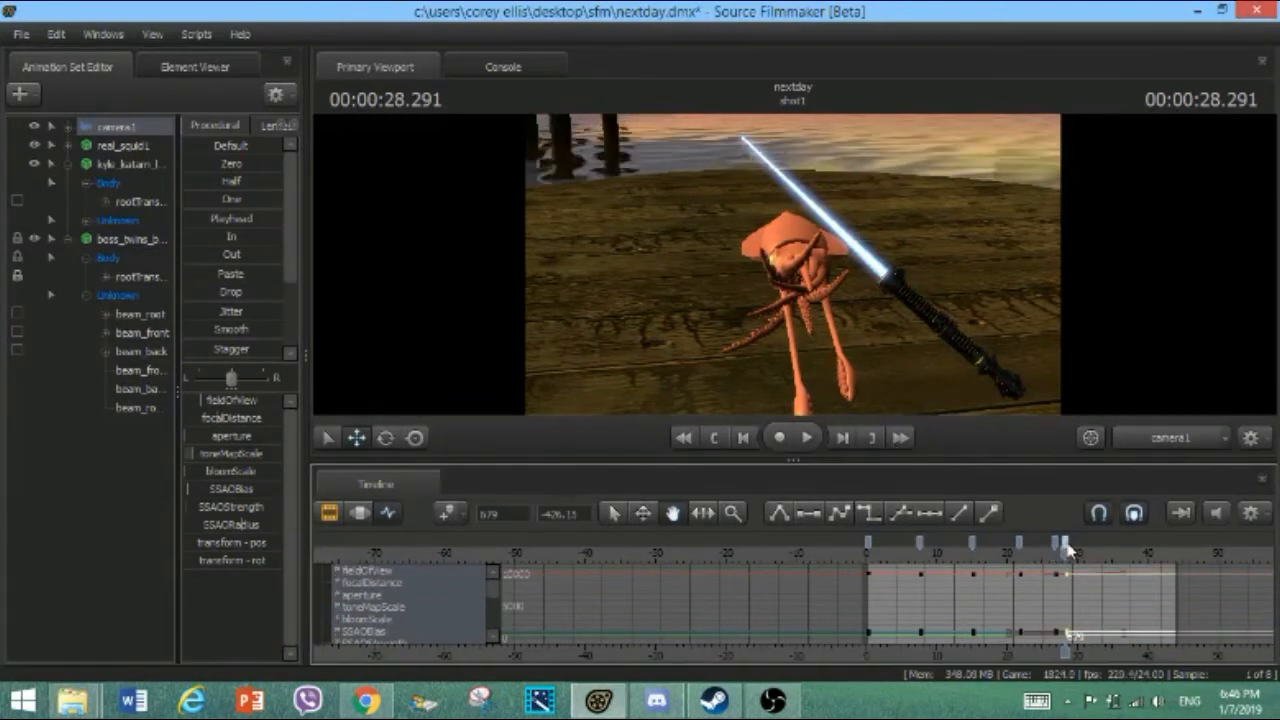
{"action": "key", "text": "Delete"}
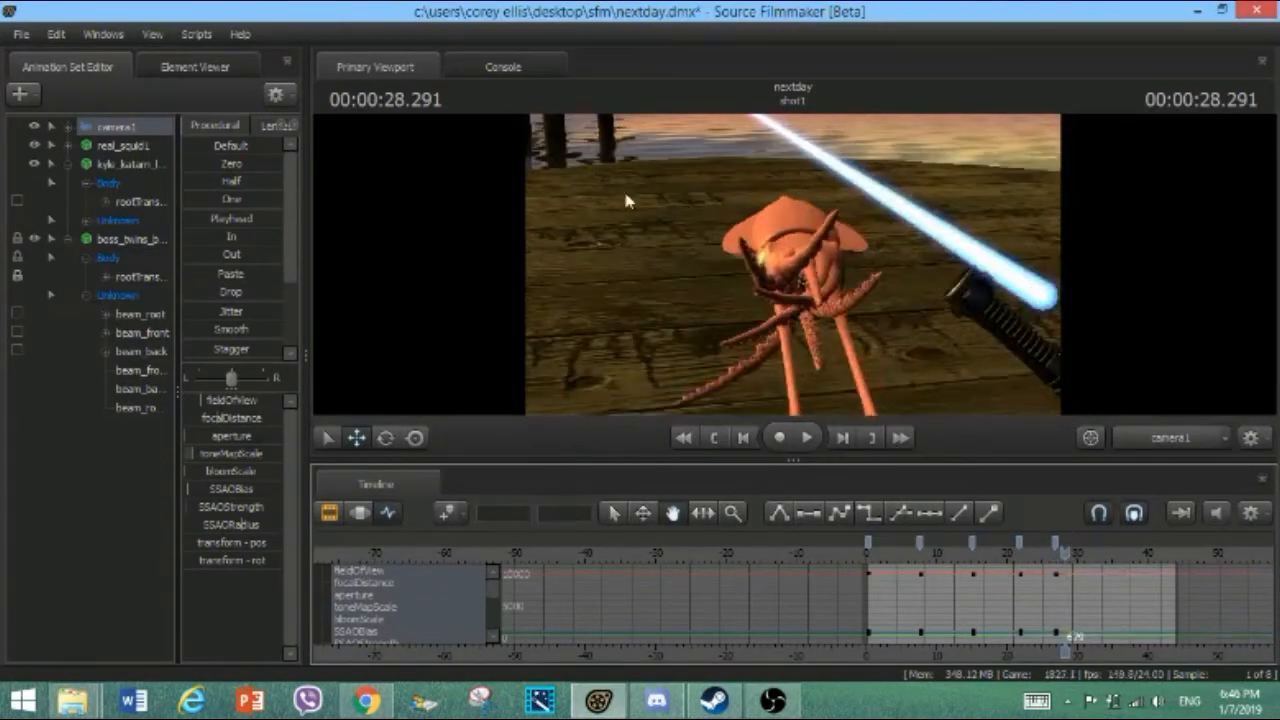
Move beam_root so the blade meets the hilt's mouth in the closer view, and adjust its rotation
{"action": "left_click", "coordinate": [140, 314]}
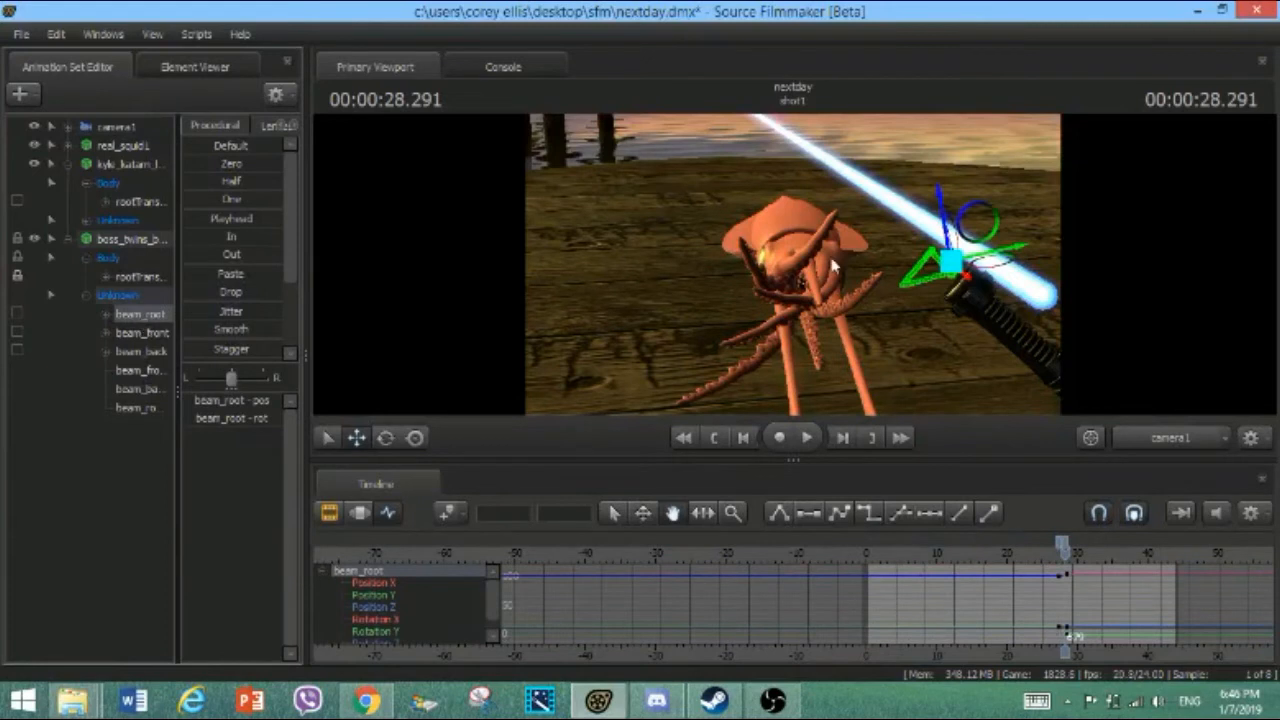
{"action": "left_click_drag", "start_coordinate": [954, 267], "coordinate": [925, 262]}
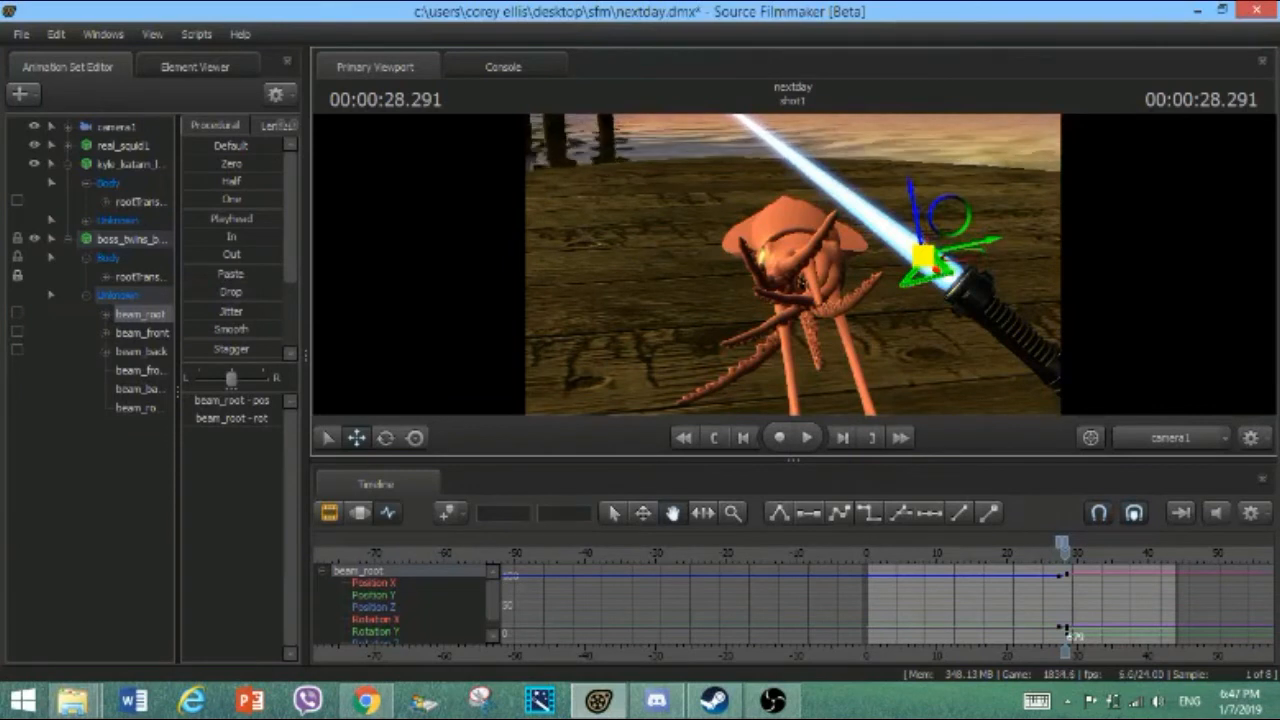
{"action": "key", "text": "e"}
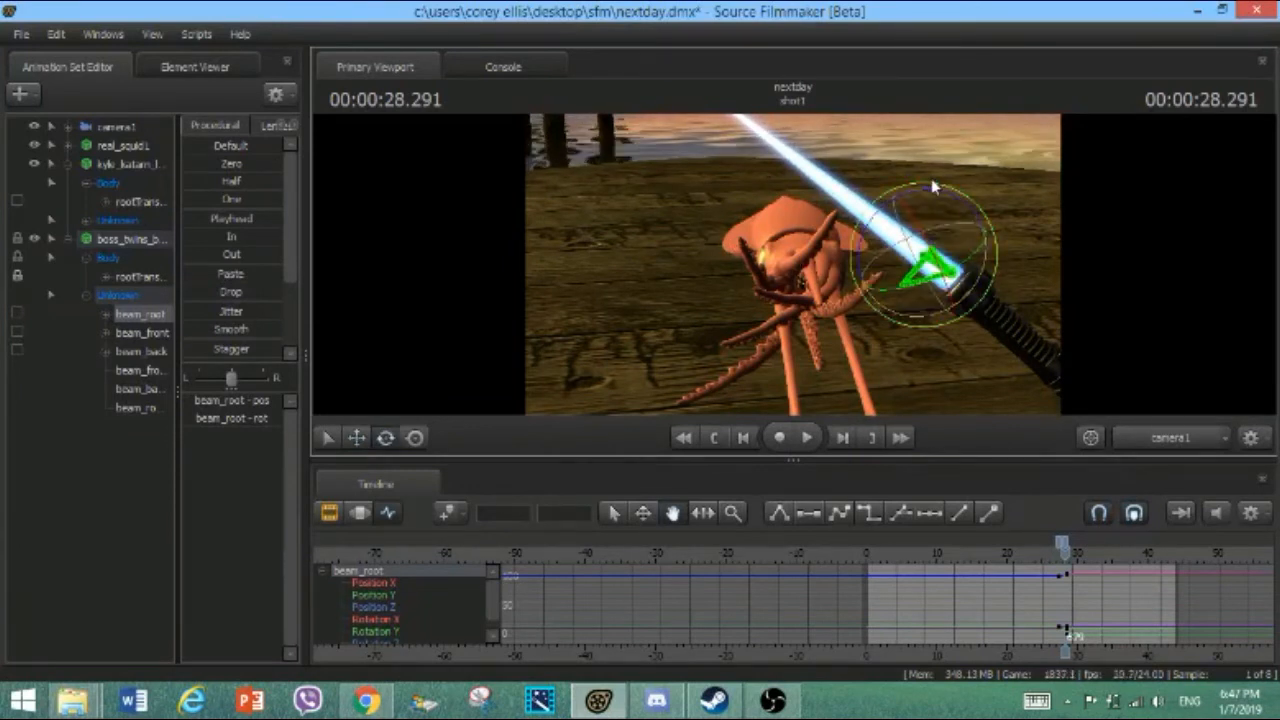
{"action": "left_click_drag", "start_coordinate": [935, 188], "coordinate": [990, 200]}
Reposition beam_front and beam_root so the blade's base lines up with the hilt's mouth
{"action": "left_click", "coordinate": [141, 334]}
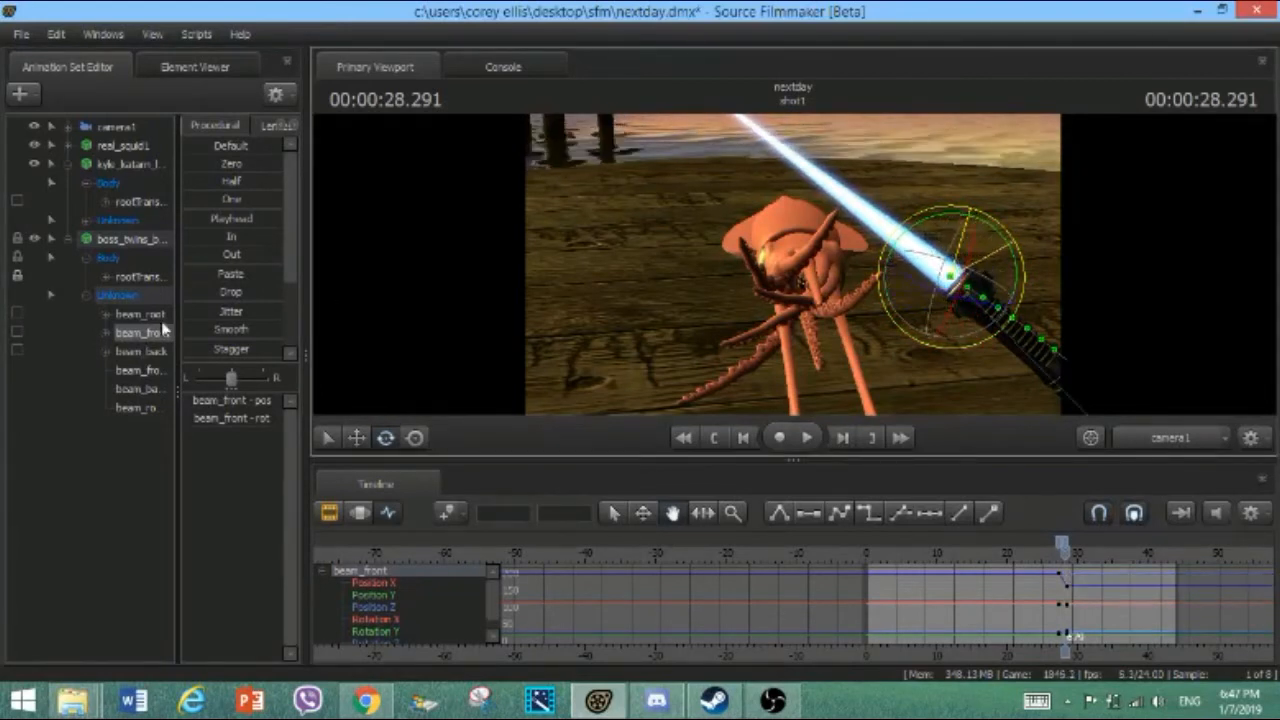
{"action": "key", "text": "w"}
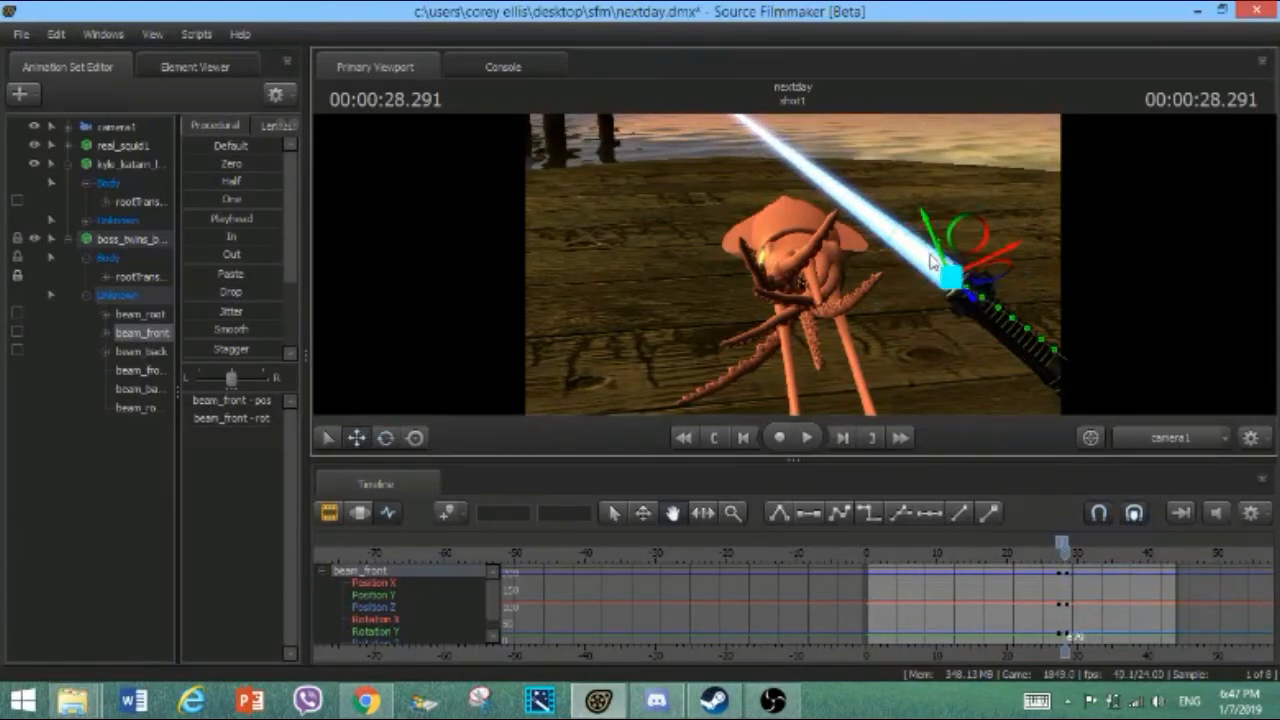
{"action": "left_click_drag", "start_coordinate": [947, 281], "coordinate": [925, 292]}
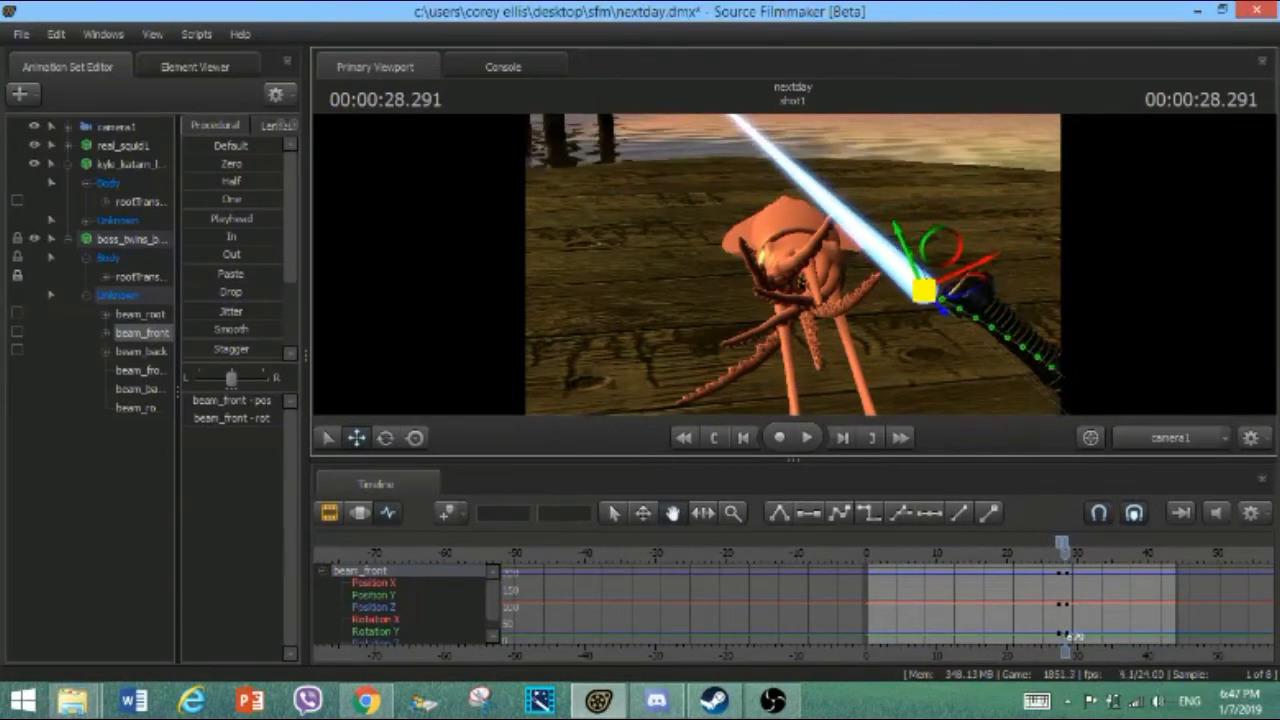
{"action": "left_click", "coordinate": [140, 314]}
{"action": "left_click_drag", "start_coordinate": [922, 258], "coordinate": [934, 252]}
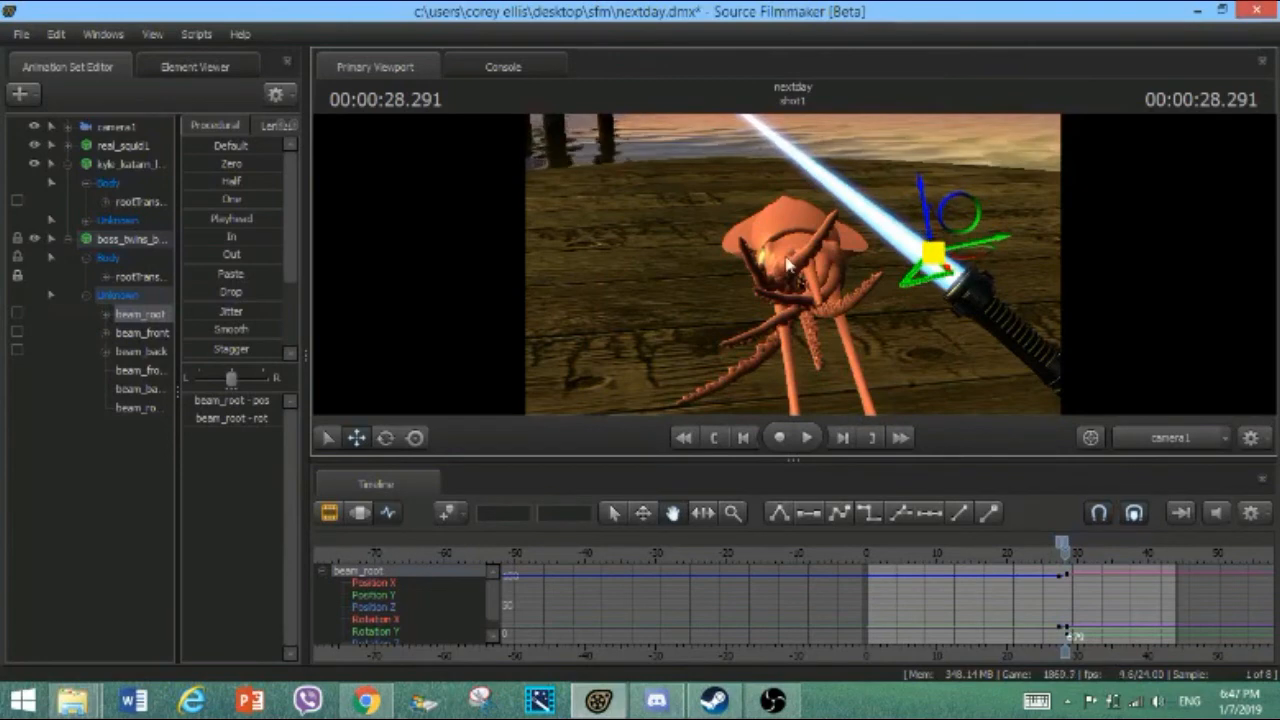
{"action": "left_click", "coordinate": [143, 336]}
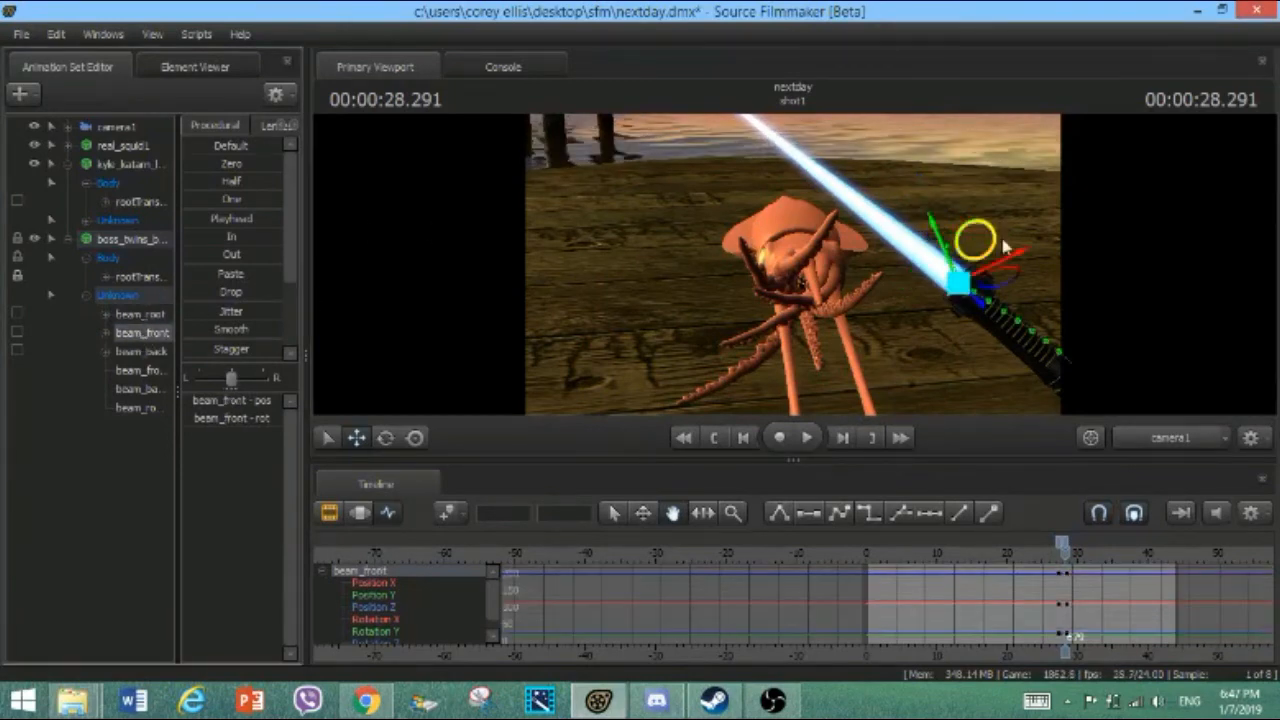
{"action": "left_click_drag", "start_coordinate": [958, 287], "coordinate": [948, 274]}
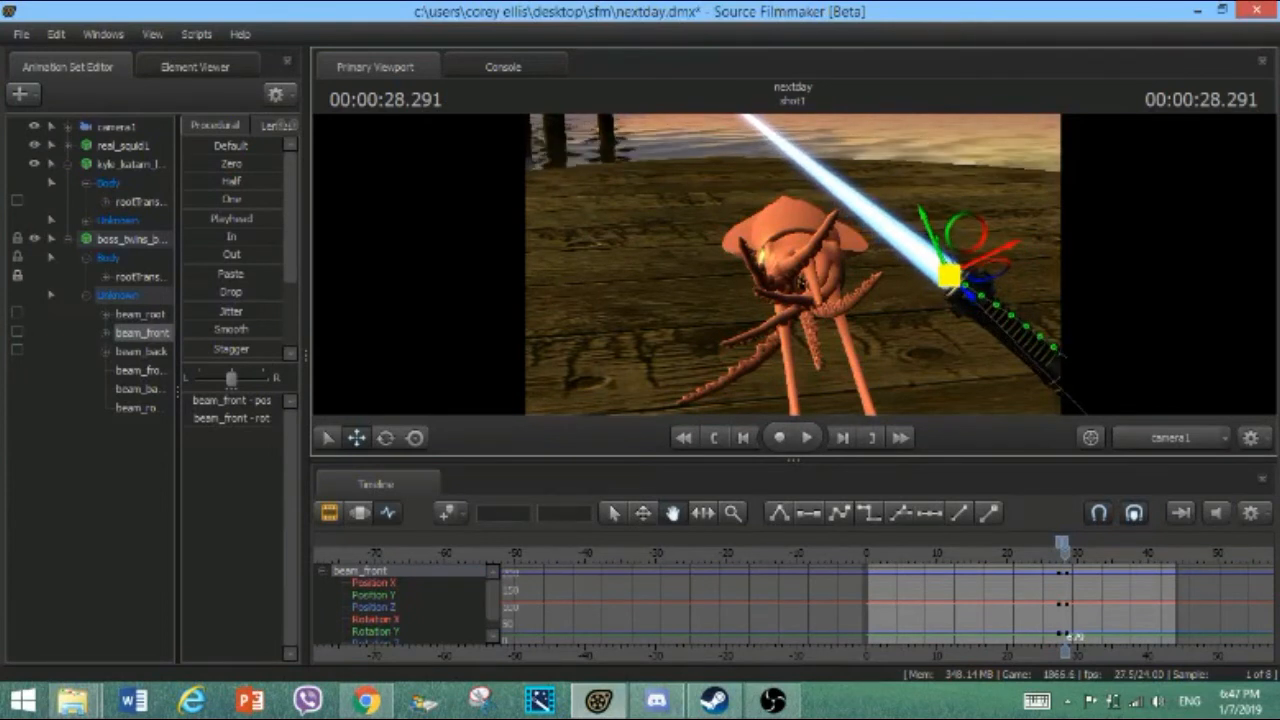
{"action": "left_click", "coordinate": [156, 316]}
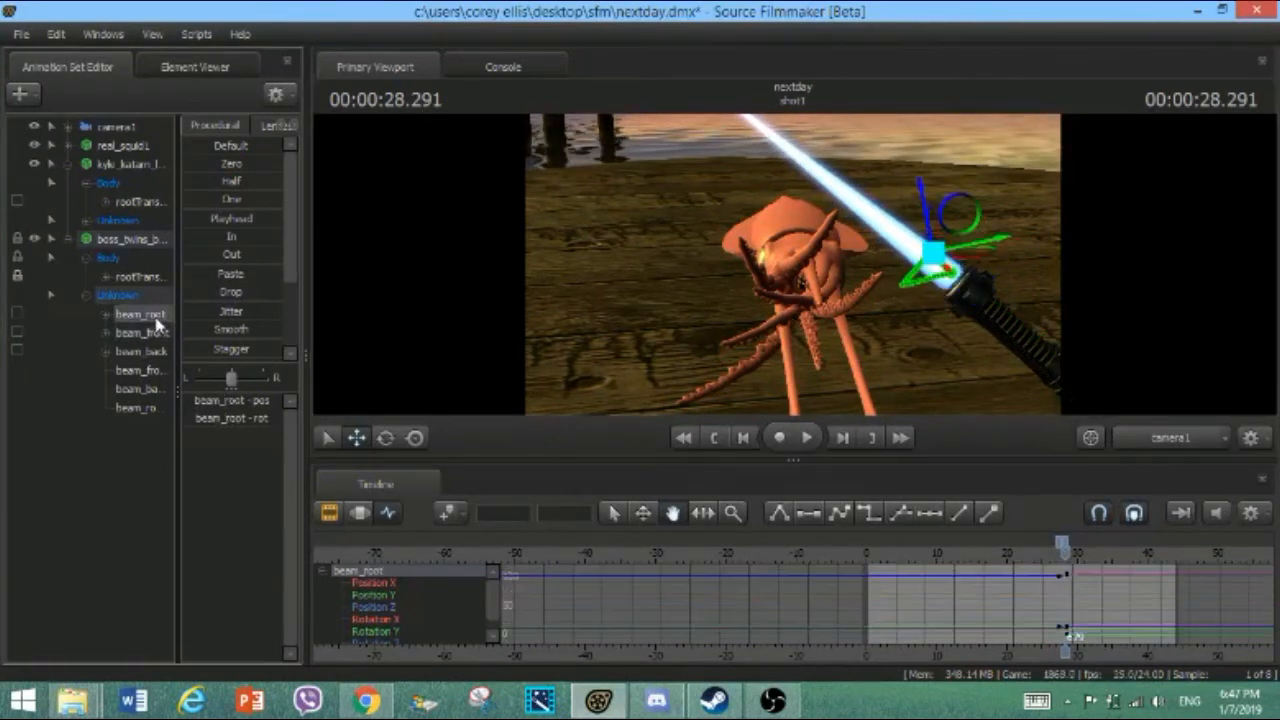
{"action": "key", "text": "e"}
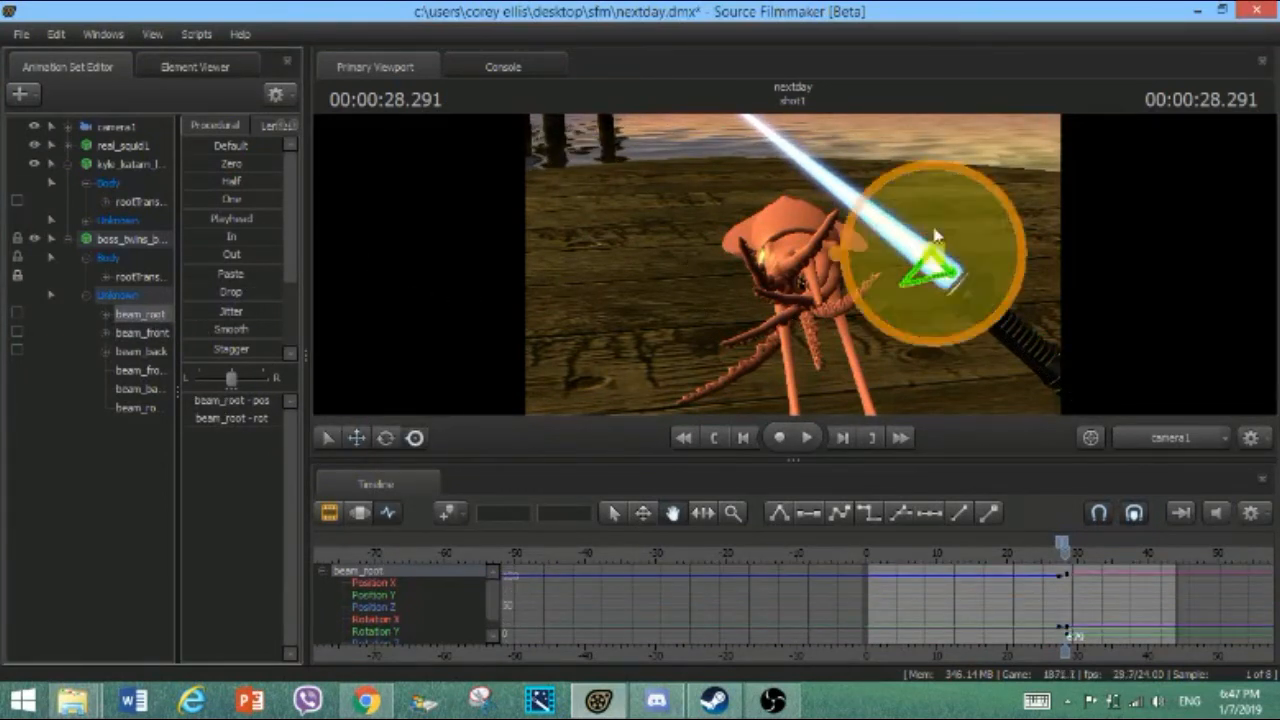
{"action": "left_click_drag", "start_coordinate": [915, 203], "coordinate": [860, 32]}
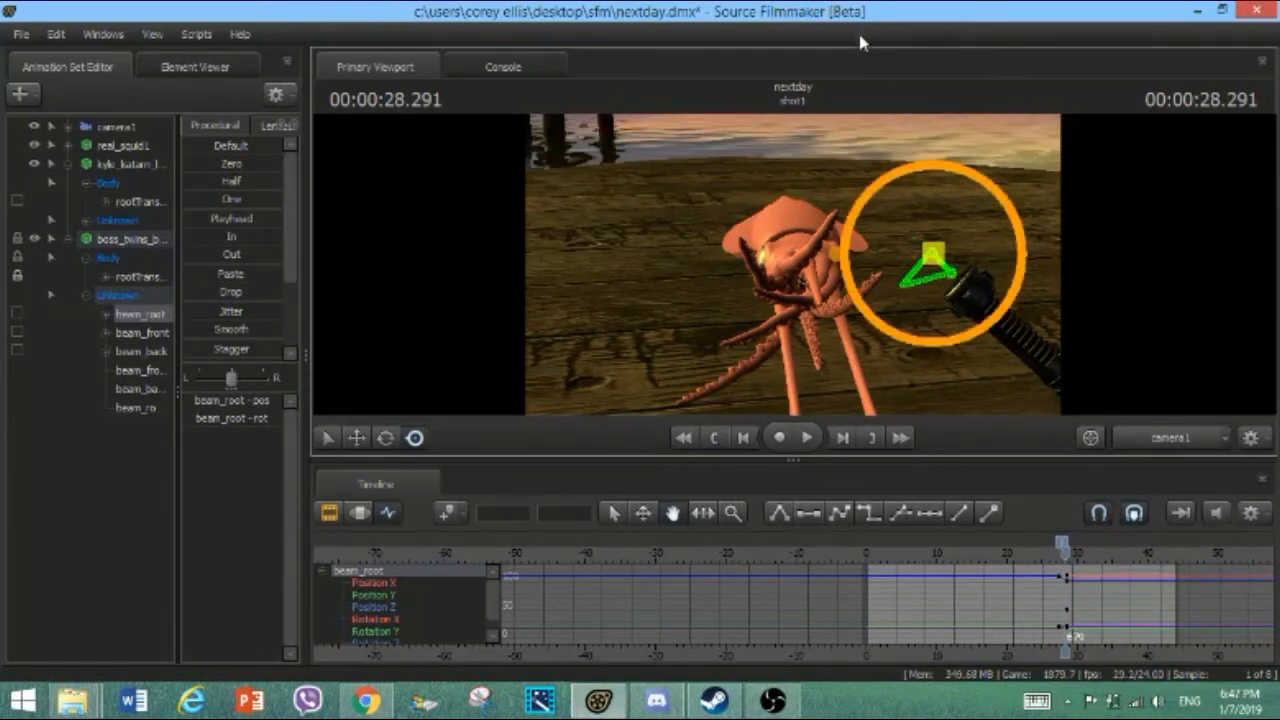
{"action": "key", "text": "ctrl+z"}
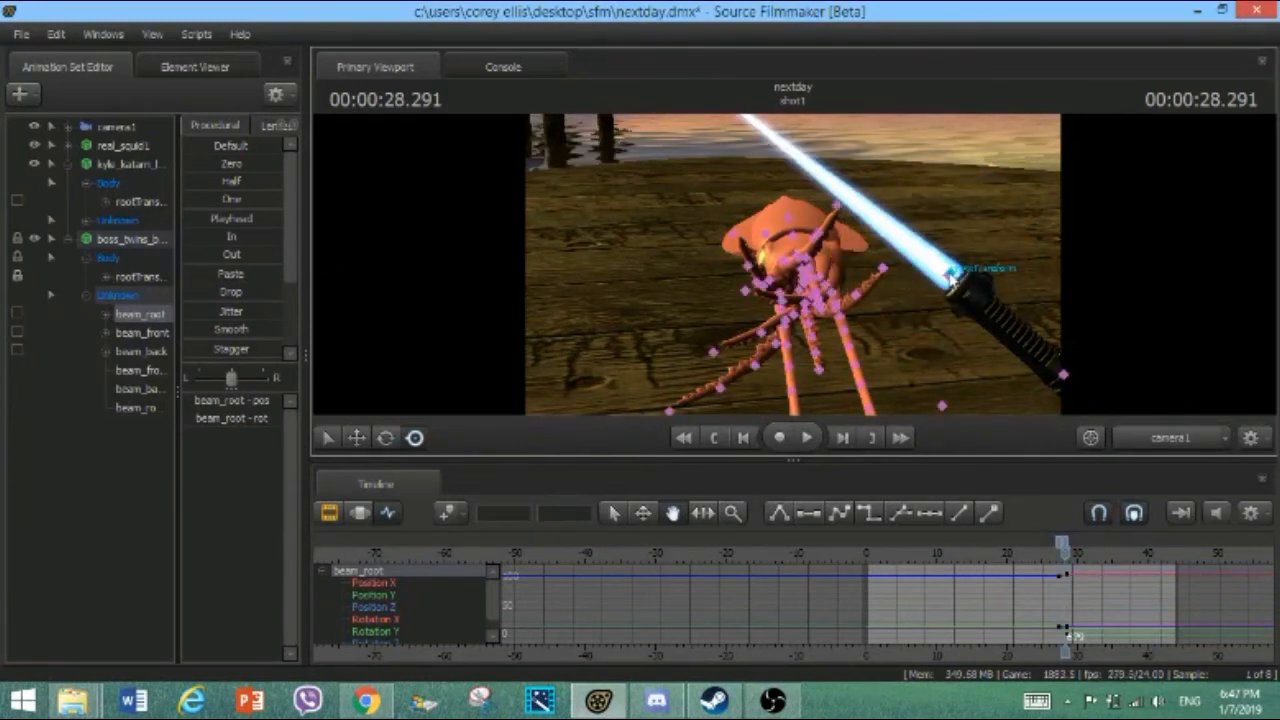
{"action": "left_click", "coordinate": [954, 283], "text": "ctrl"}
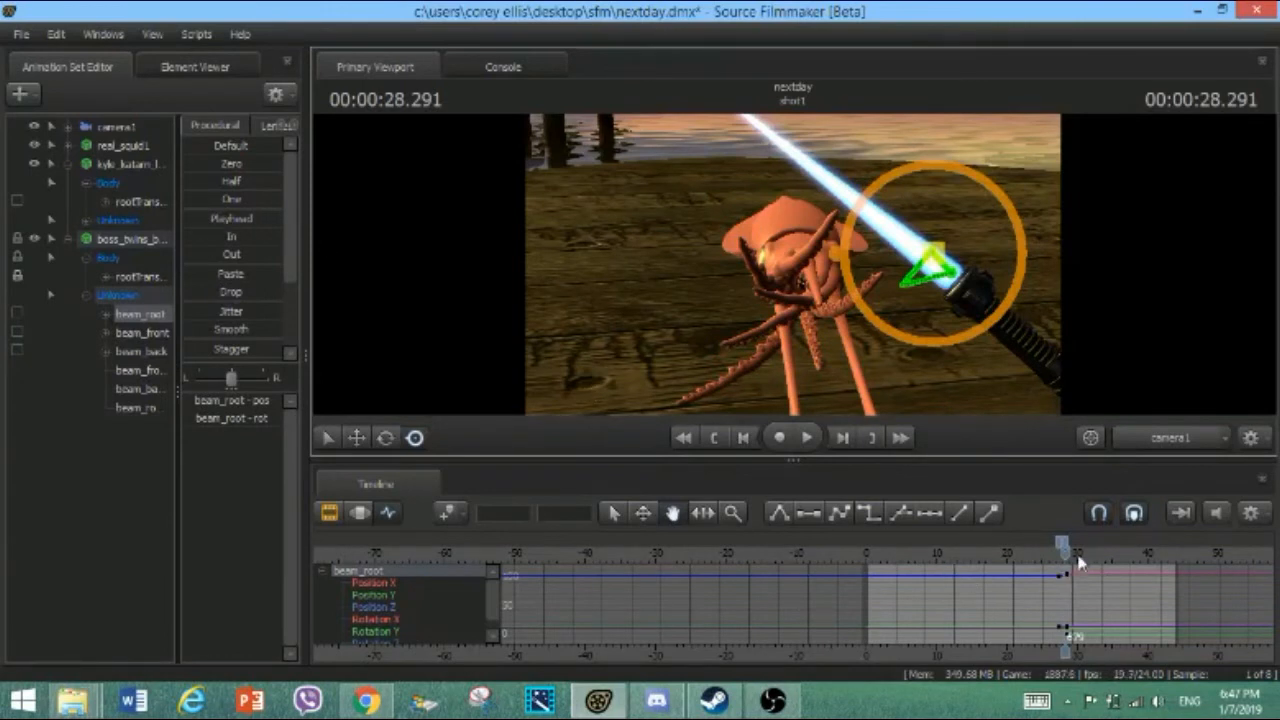
Delete beam_root's earlier keyframe near 27 seconds and return to its keyframe at 00:00:28.250
{"action": "left_click_drag", "start_coordinate": [1066, 556], "coordinate": [1065, 560]}
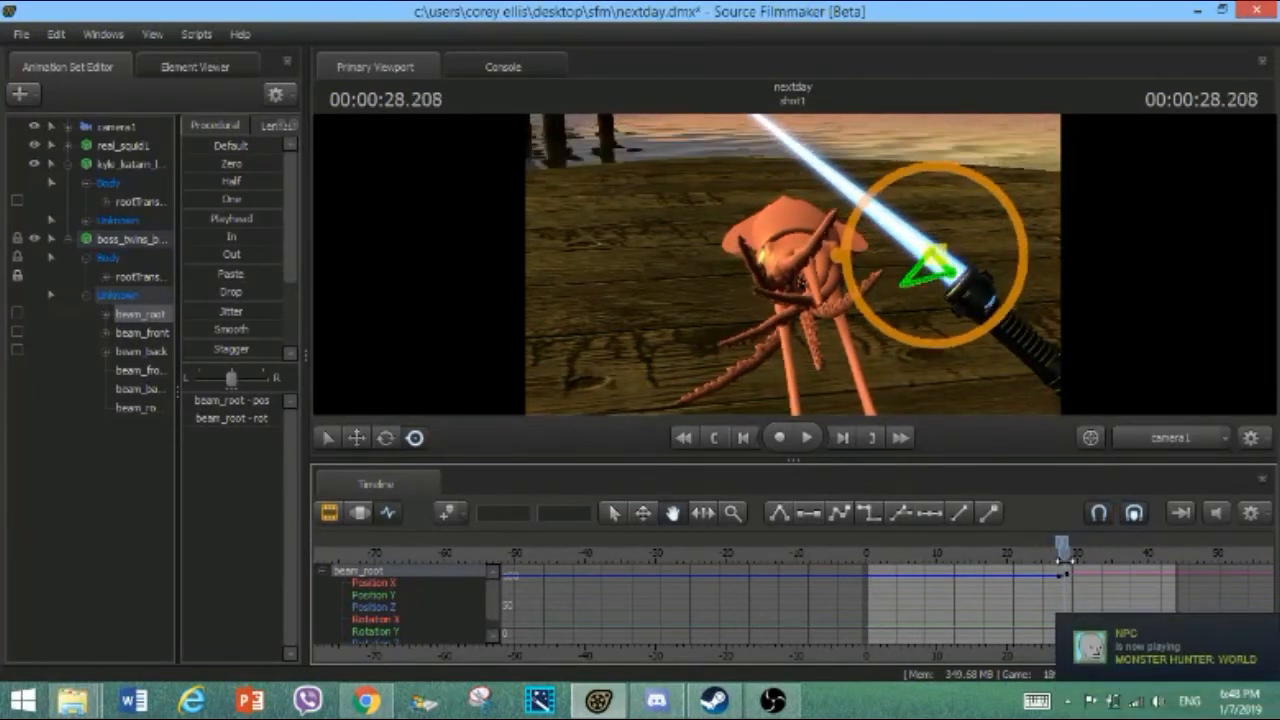
{"action": "key", "text": "m"}
{"action": "left_click", "coordinate": [1056, 548]}
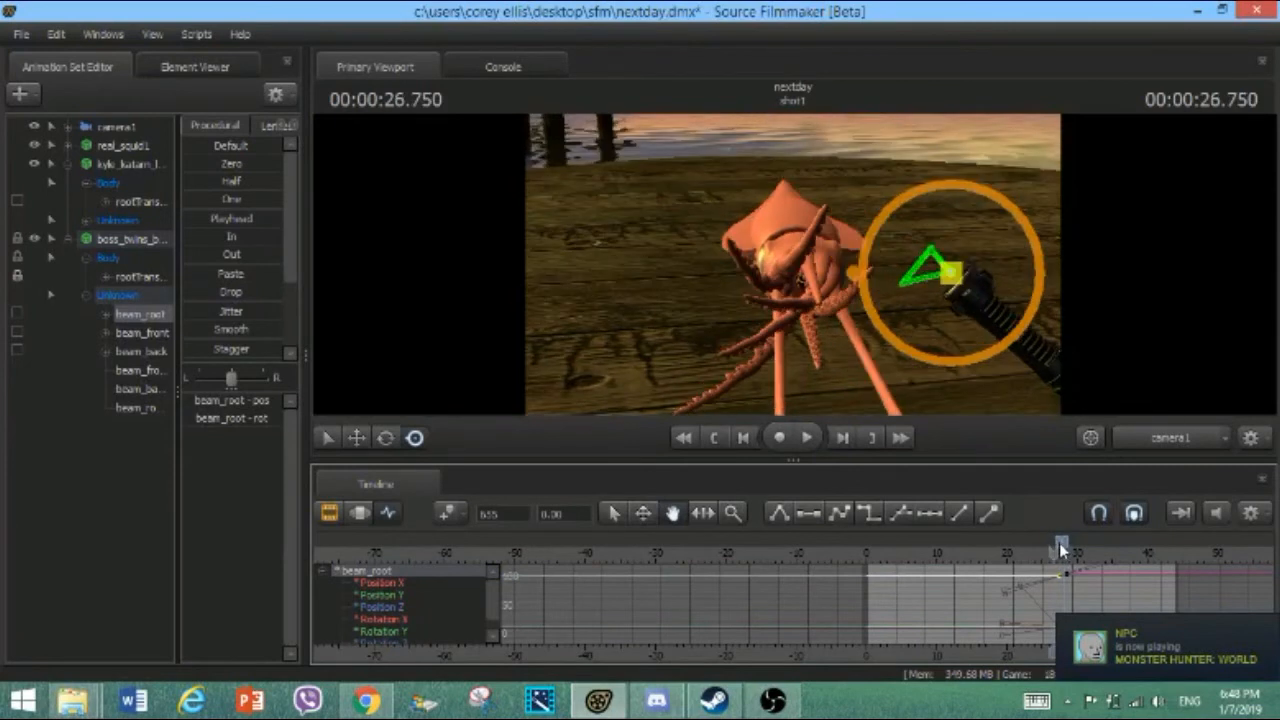
{"action": "key", "text": "ctrl+z"}
{"action": "left_click_drag", "start_coordinate": [1055, 553], "coordinate": [1065, 560]}
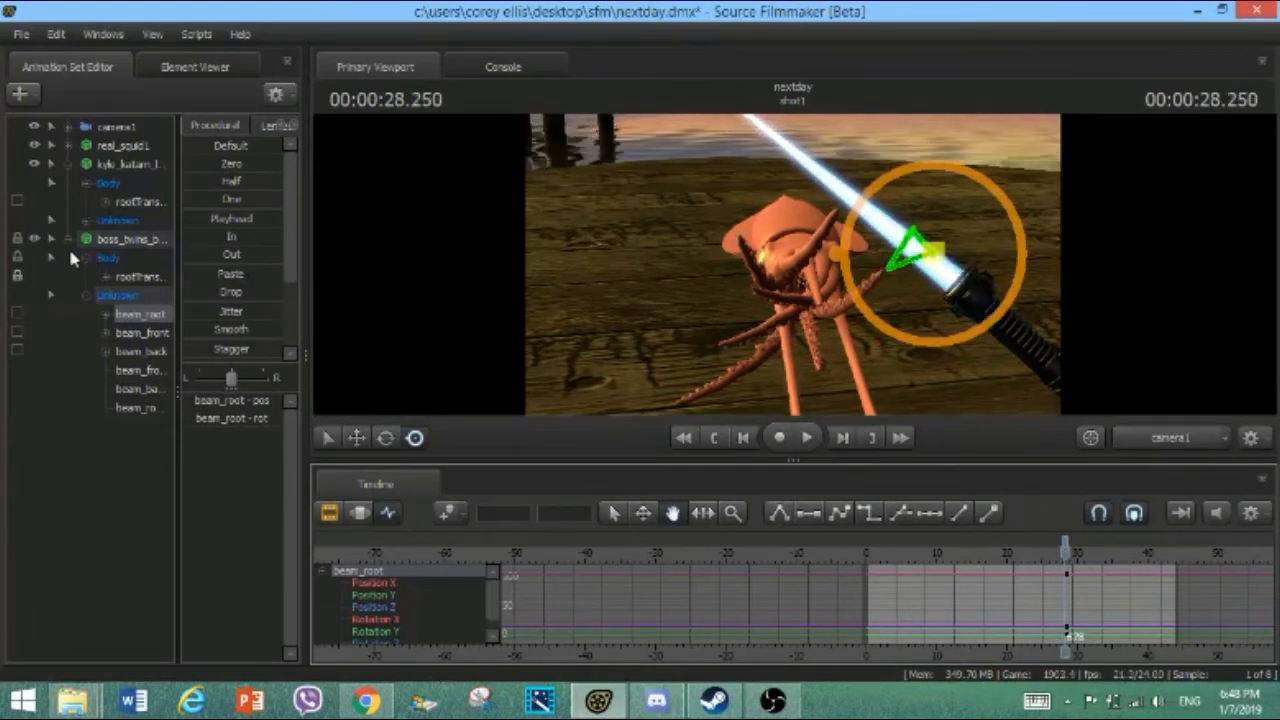
Delete the earlier keyframe from all beam controls in the blade's Unknown group, keeping the one at 00:00:28.250
{"action": "left_click", "coordinate": [126, 298]}
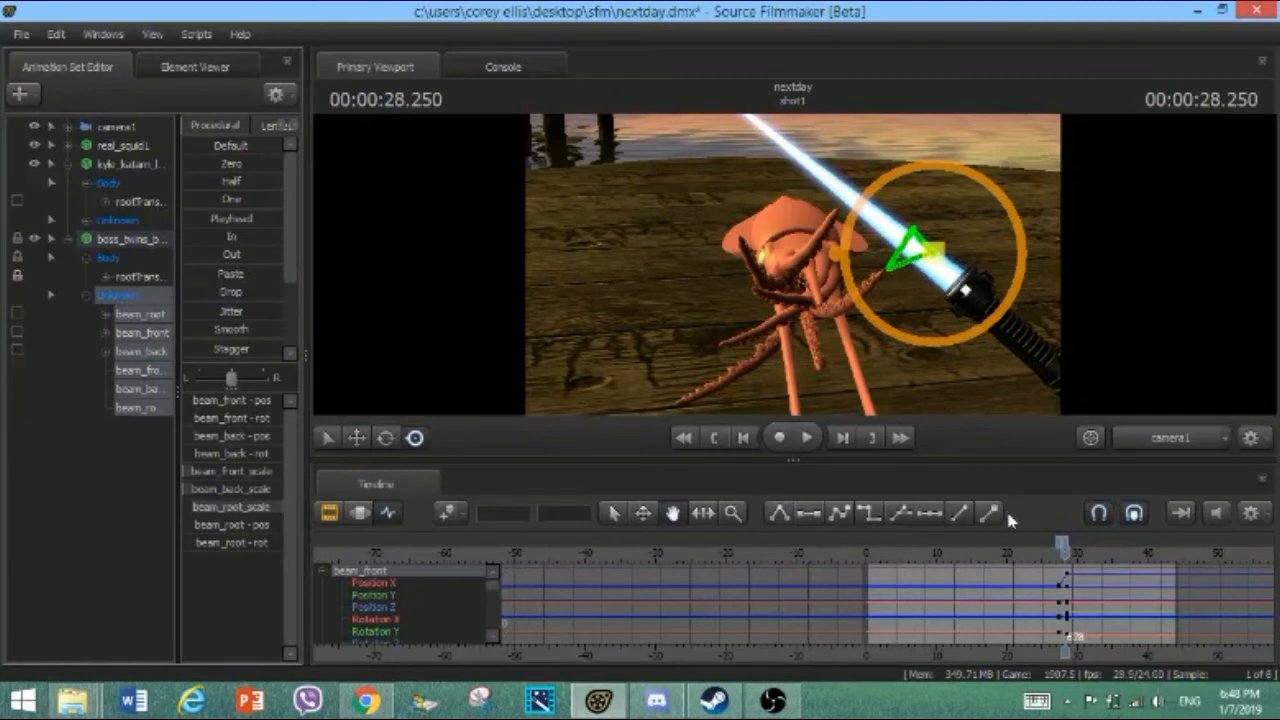
{"action": "left_click", "coordinate": [1060, 547]}
{"action": "key", "text": "ctrl+a"}
{"action": "key", "text": "Delete"}
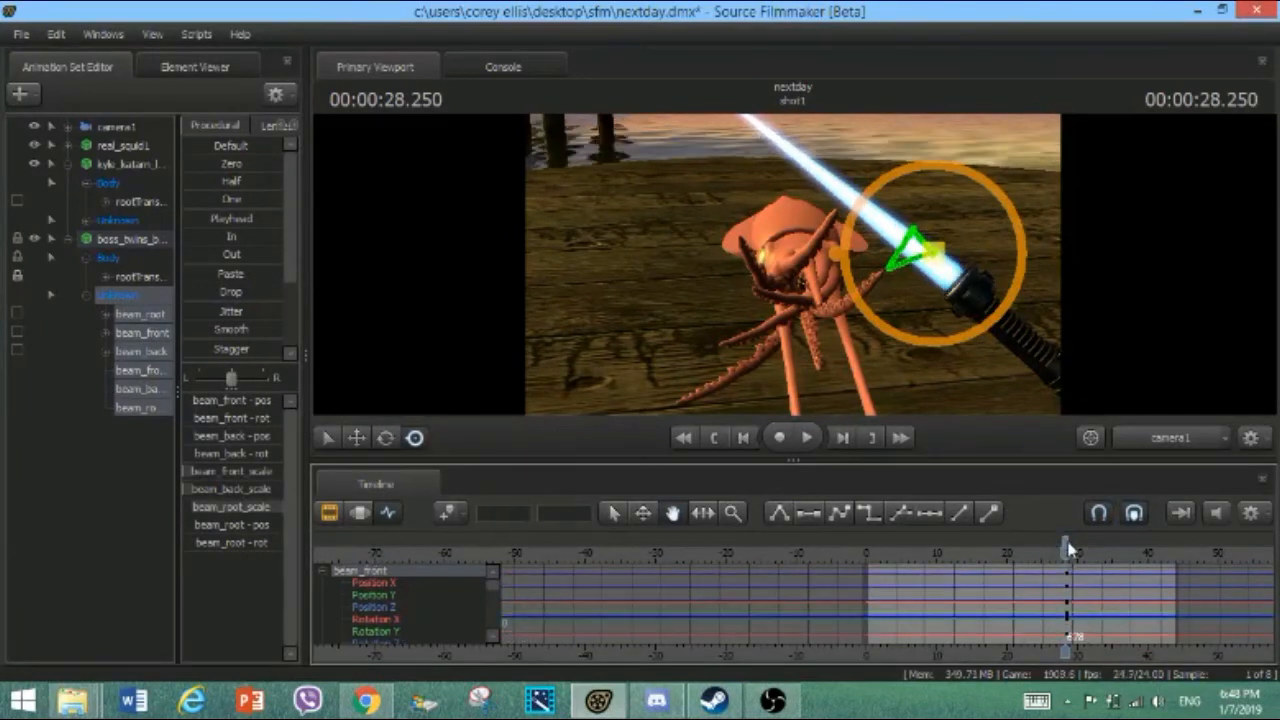
Add a keyframe to all beam controls at 00:00:27.166
{"action": "key", "text": "ctrl+a"}
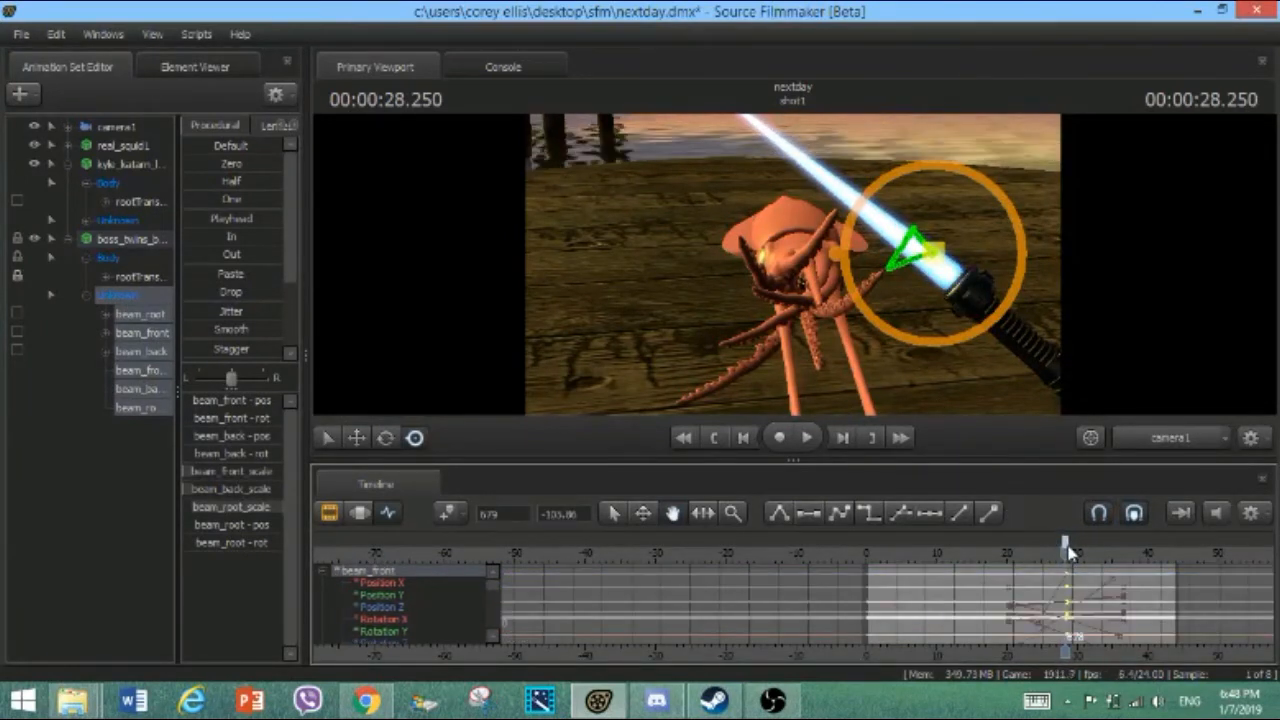
{"action": "left_click_drag", "start_coordinate": [1068, 560], "coordinate": [1058, 553]}
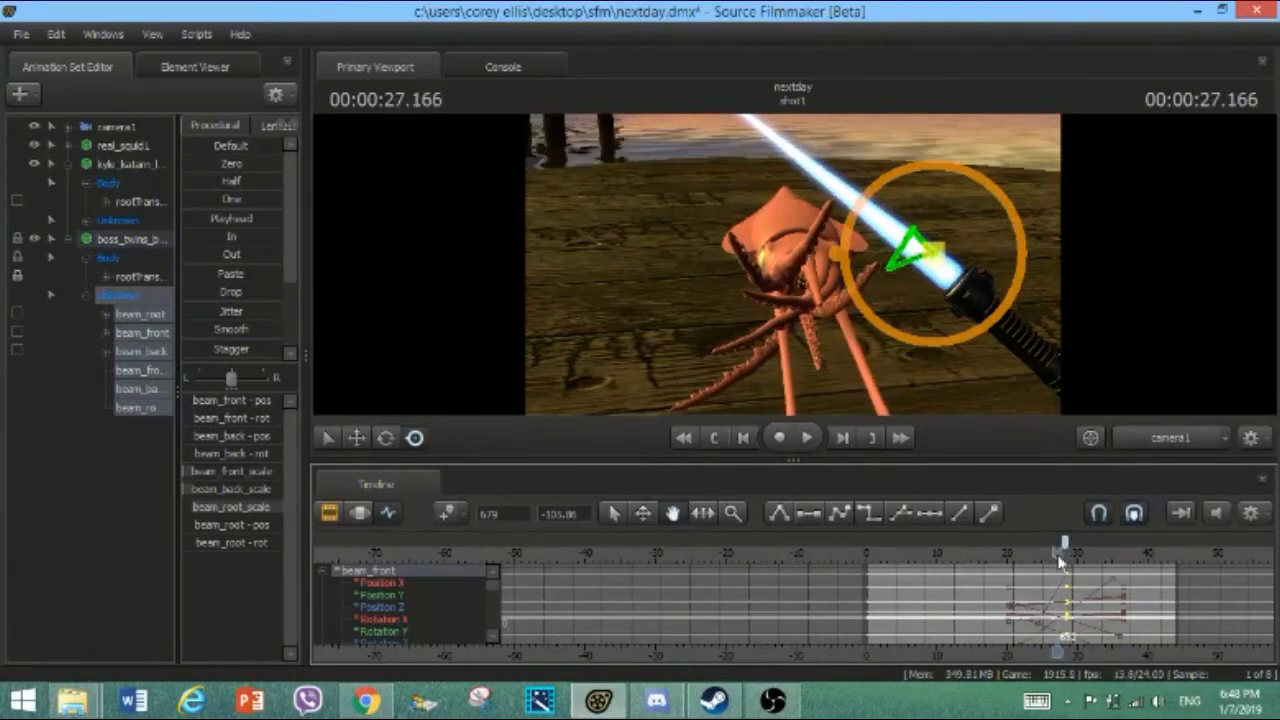
{"action": "key", "text": "m"}
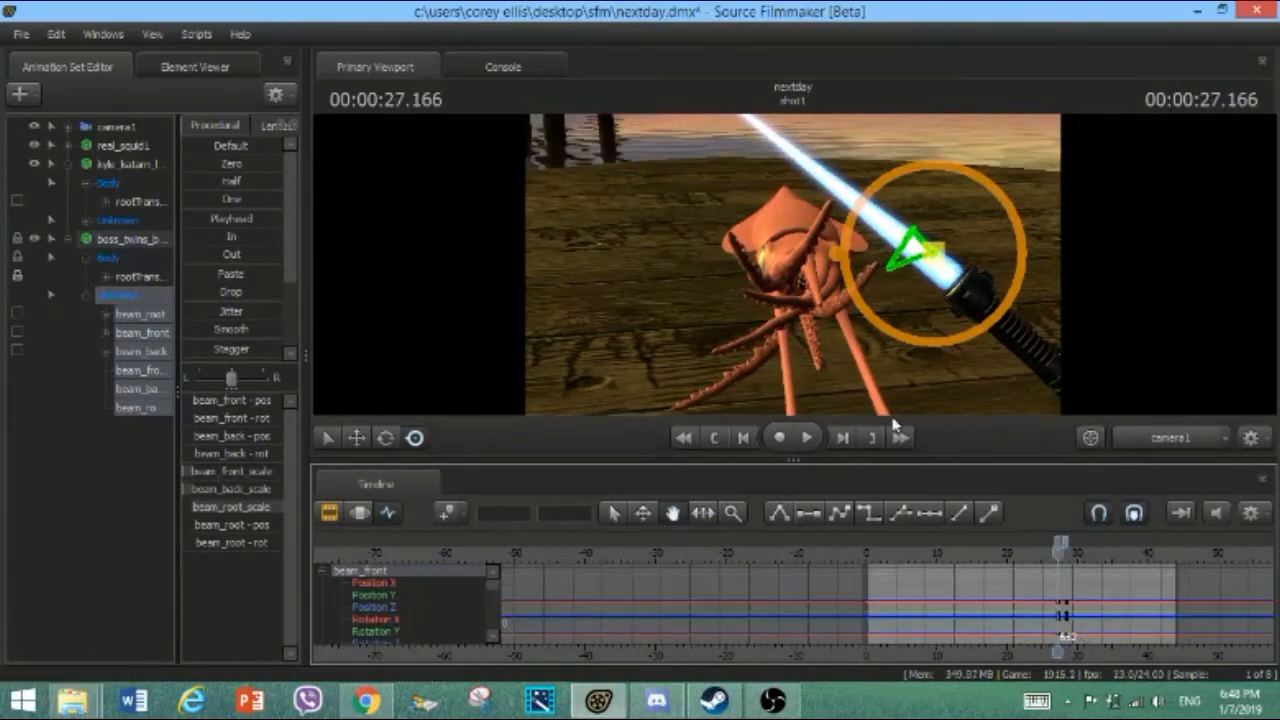
Try to retract the blade at 00:00:27.166 by adjusting beam_root and the beam scales, lowering beam_front_scale
{"action": "left_click", "coordinate": [137, 315]}
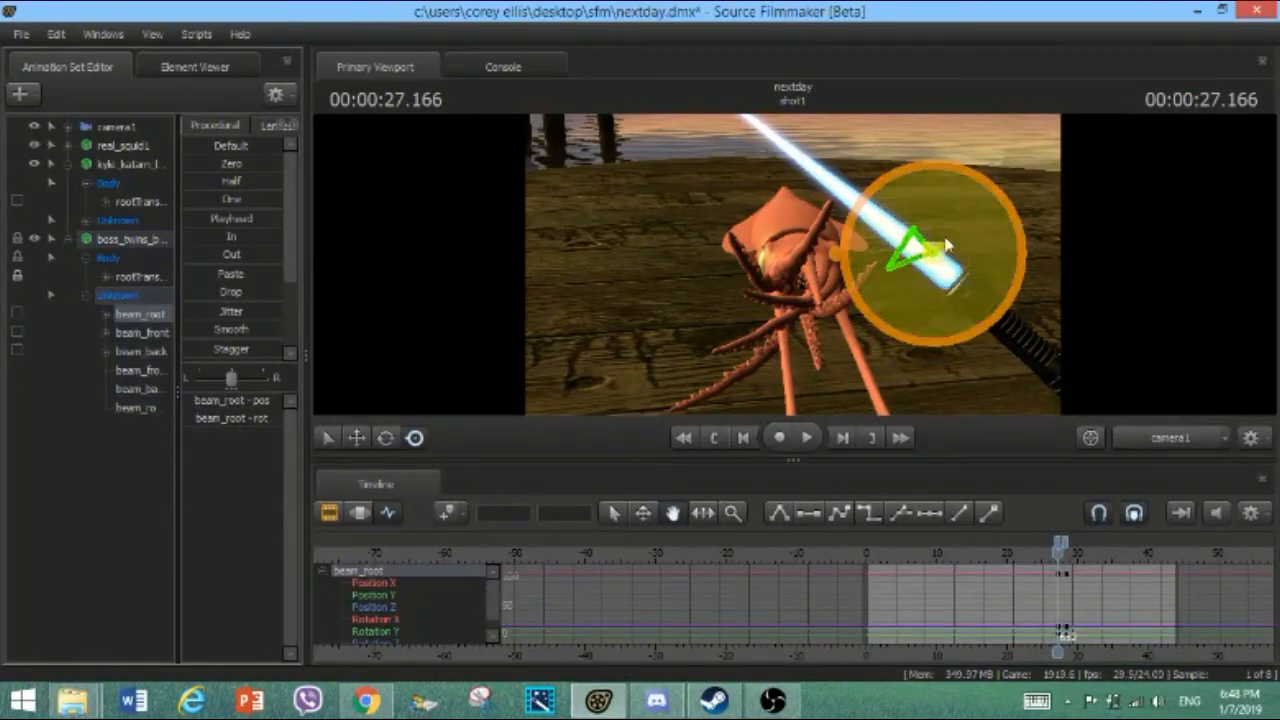
{"action": "key", "text": "w"}
{"action": "mouse_move", "coordinate": [930, 236]}
{"action": "left_mouse_down"}
{"action": "mouse_move", "coordinate": [938, 267]}
{"action": "mouse_move", "coordinate": [931, 225]}
{"action": "left_mouse_up"}
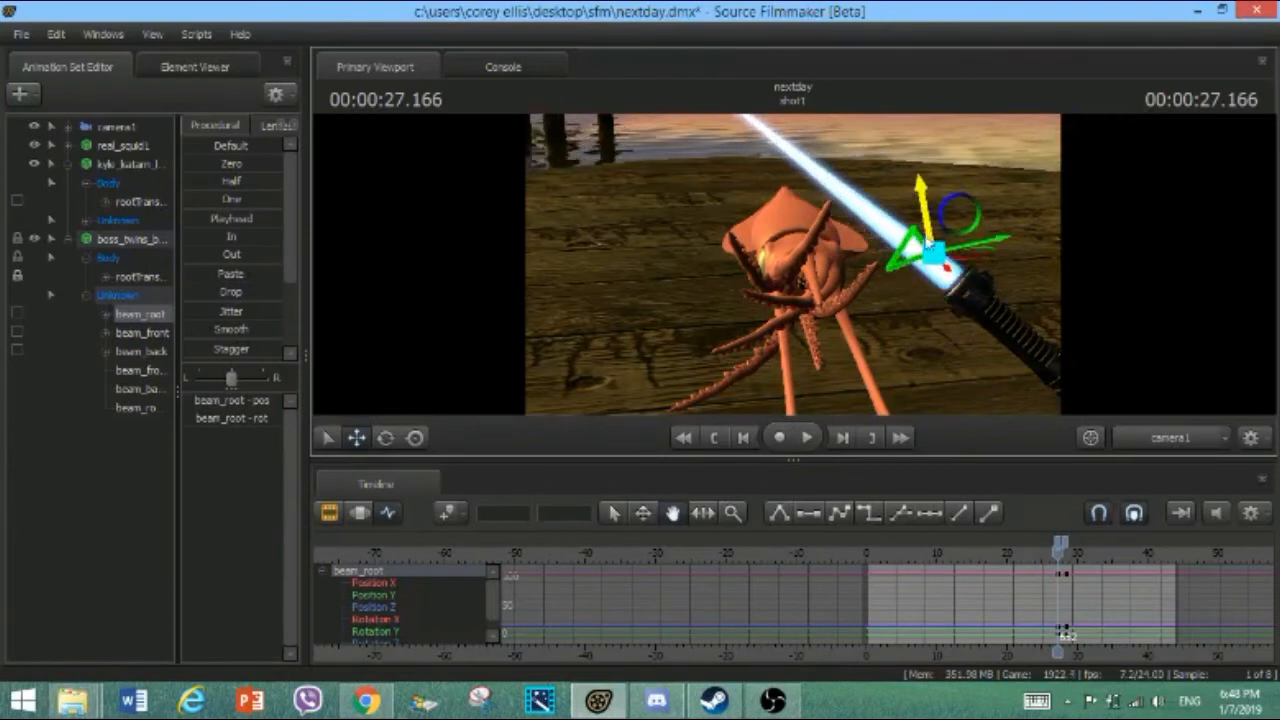
{"action": "left_click", "coordinate": [147, 355]}
{"action": "left_click", "coordinate": [147, 389]}
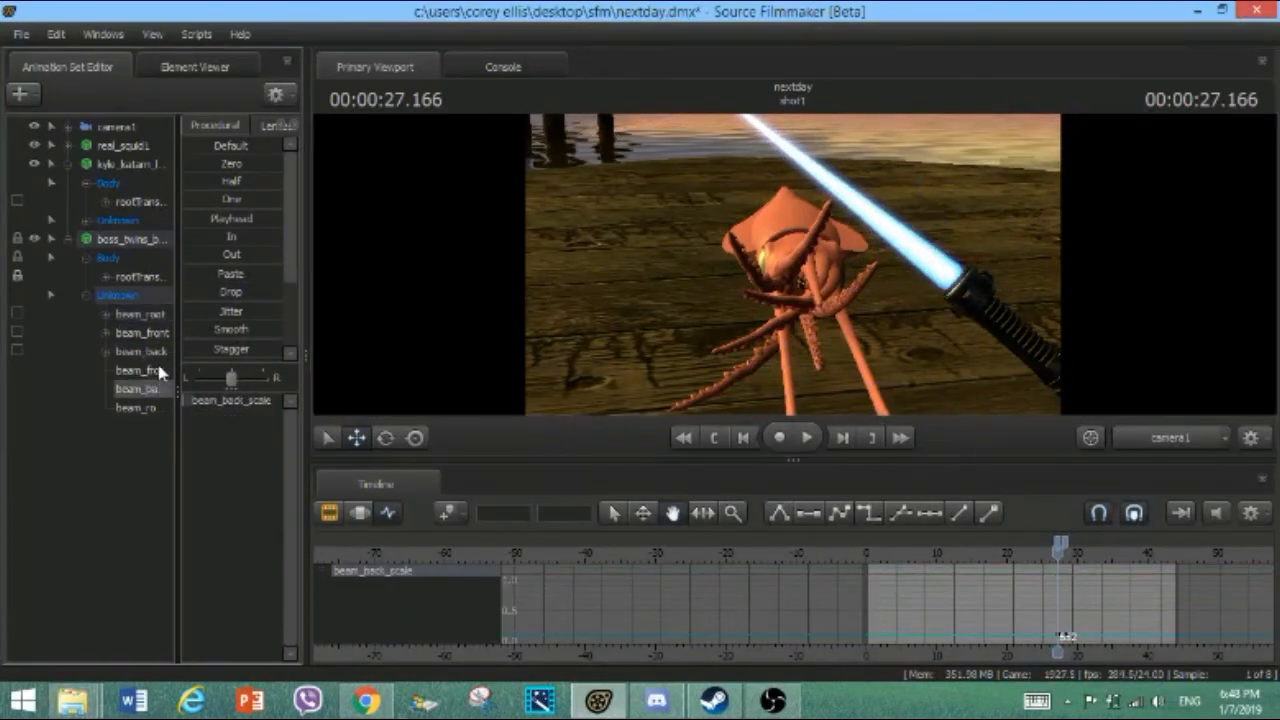
{"action": "left_click", "coordinate": [152, 410]}
{"action": "mouse_move", "coordinate": [231, 401]}
{"action": "left_mouse_down"}
{"action": "mouse_move", "coordinate": [219, 401]}
{"action": "mouse_move", "coordinate": [232, 401]}
{"action": "left_mouse_up"}
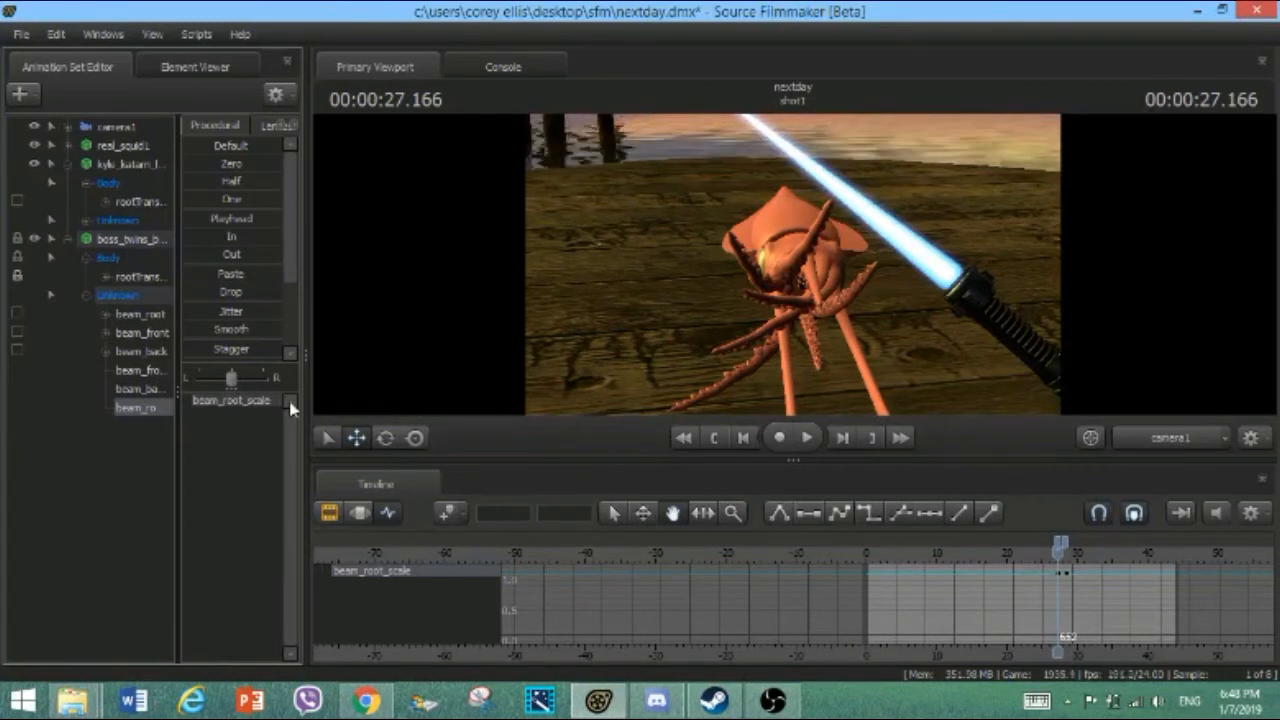
{"action": "left_click", "coordinate": [134, 390]}
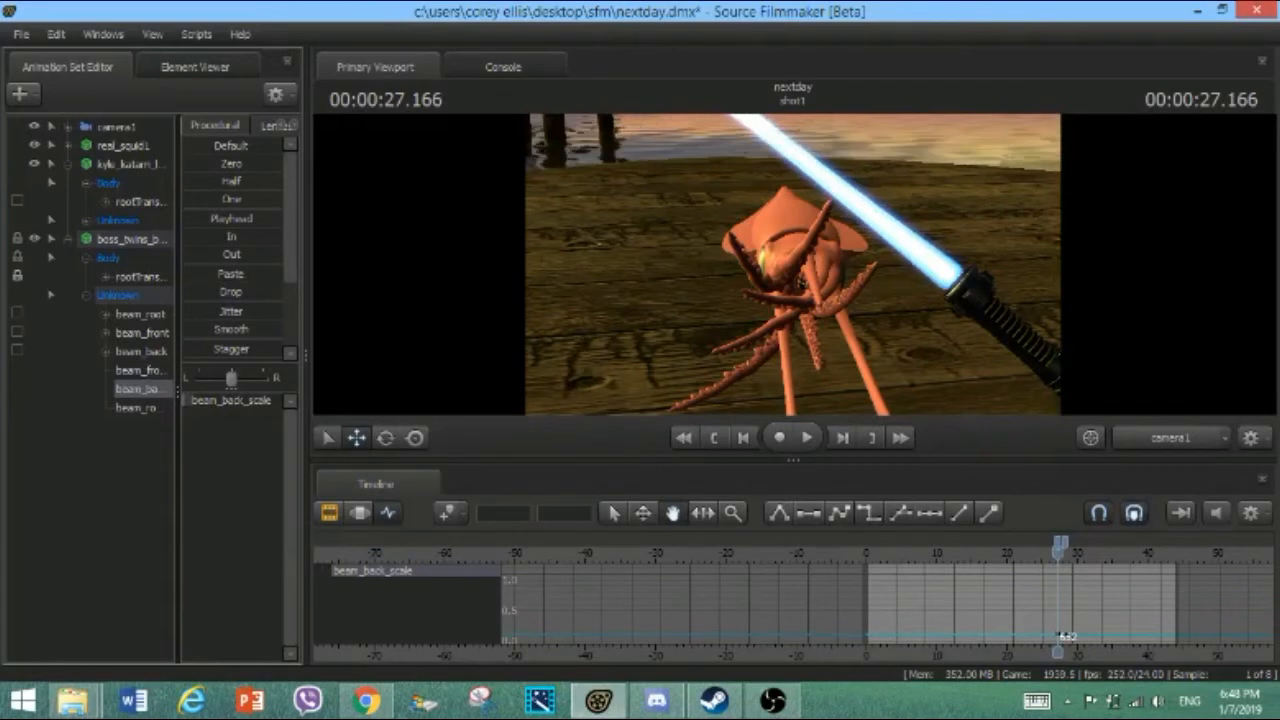
{"action": "left_click", "coordinate": [159, 371]}
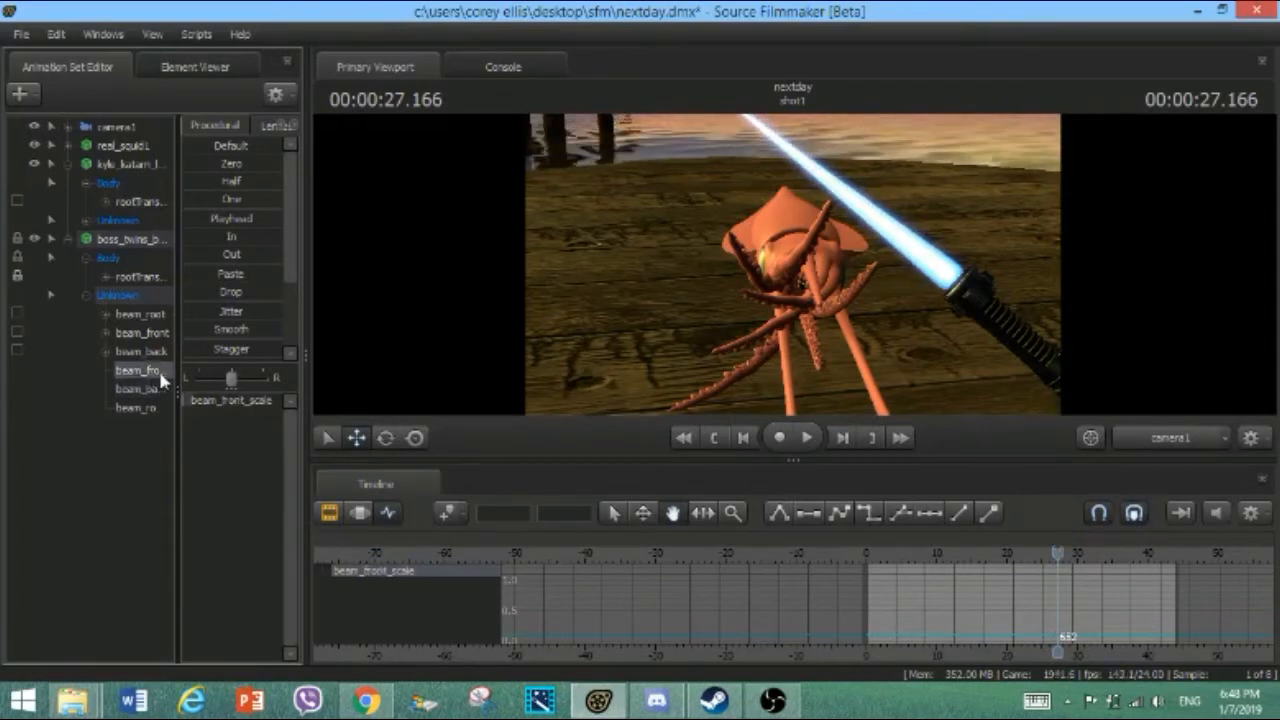
{"action": "left_click_drag", "start_coordinate": [232, 405], "coordinate": [190, 405]}
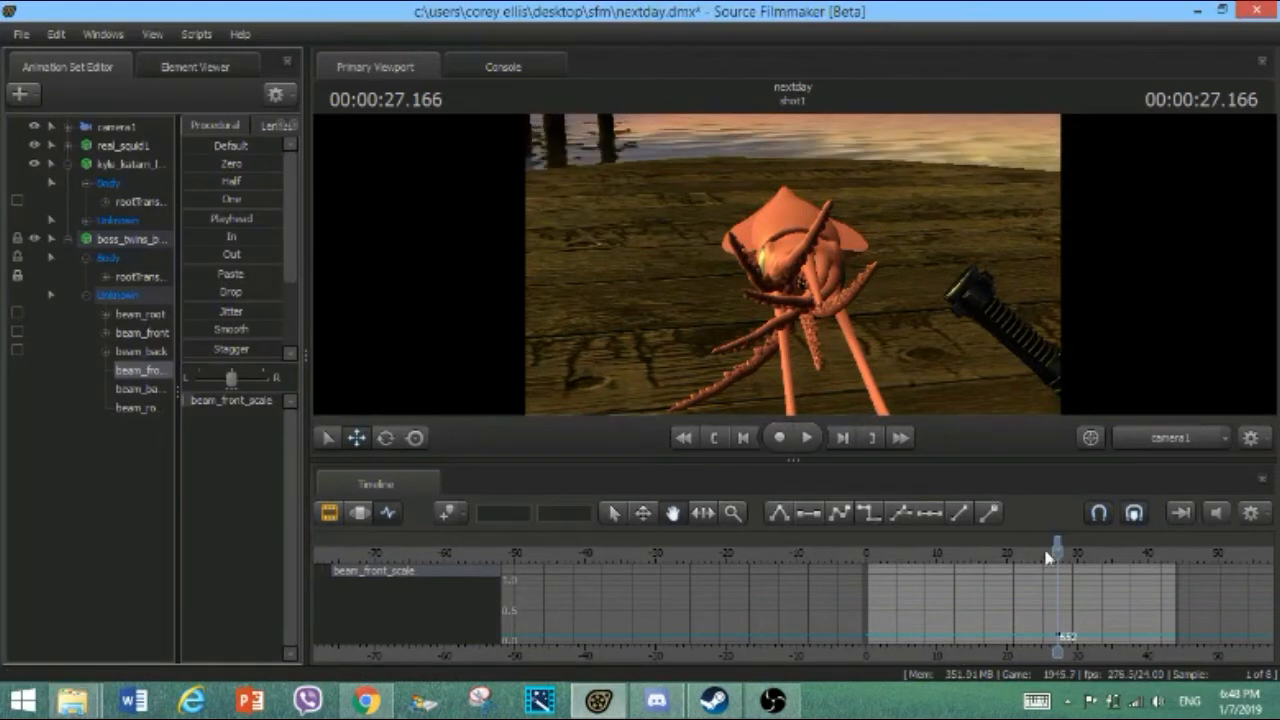
{"action": "mouse_move", "coordinate": [1060, 553]}
{"action": "left_mouse_down"}
{"action": "mouse_move", "coordinate": [1138, 550]}
{"action": "mouse_move", "coordinate": [1035, 549]}
{"action": "left_mouse_up"}
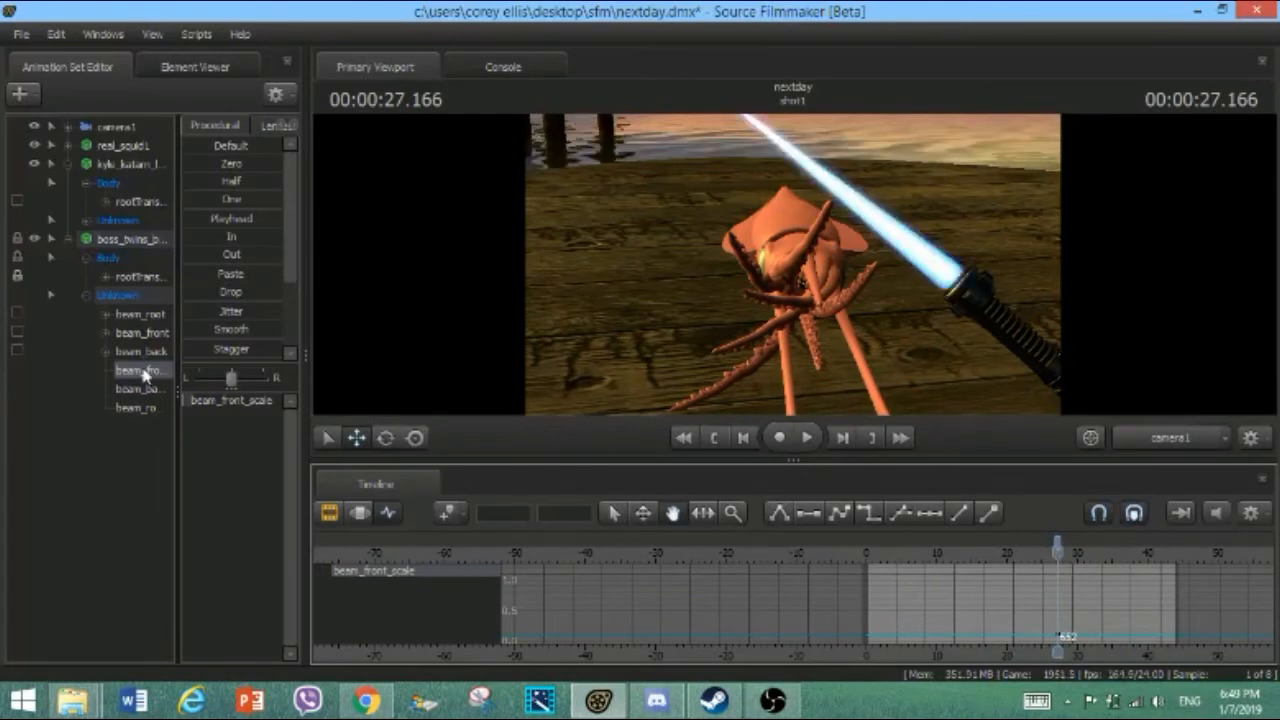
Delete the keyframes at 00:00:28.250 and 00:00:27.166 from all beam controls of the blade
{"action": "left_click", "coordinate": [135, 298]}
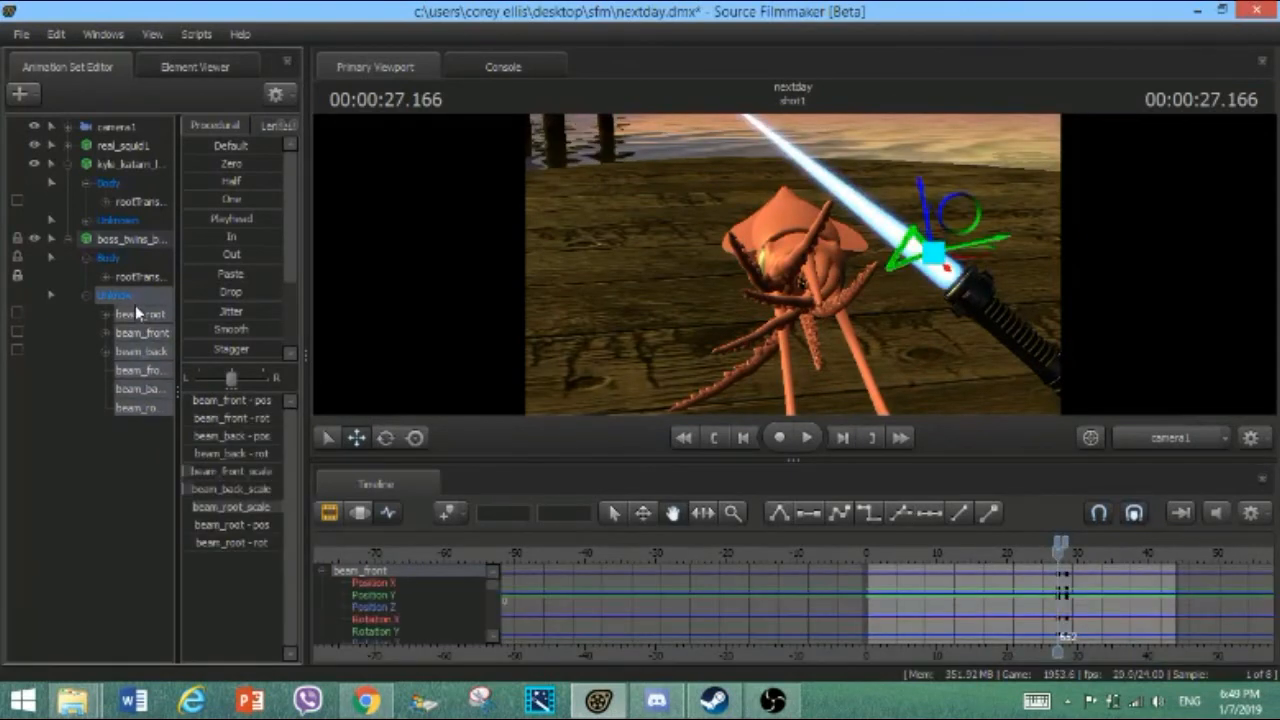
{"action": "left_click", "coordinate": [1065, 548]}
{"action": "key", "text": "Delete"}
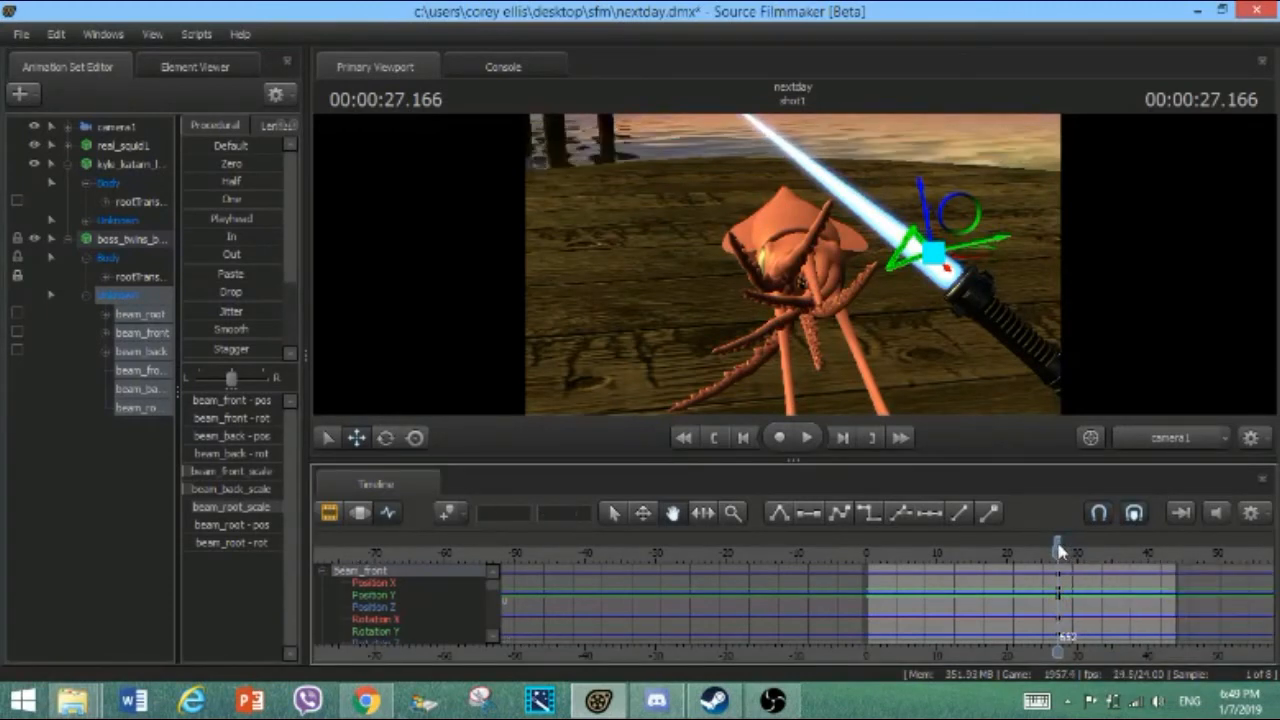
{"action": "left_click", "coordinate": [1058, 550]}
{"action": "key", "text": "Delete"}
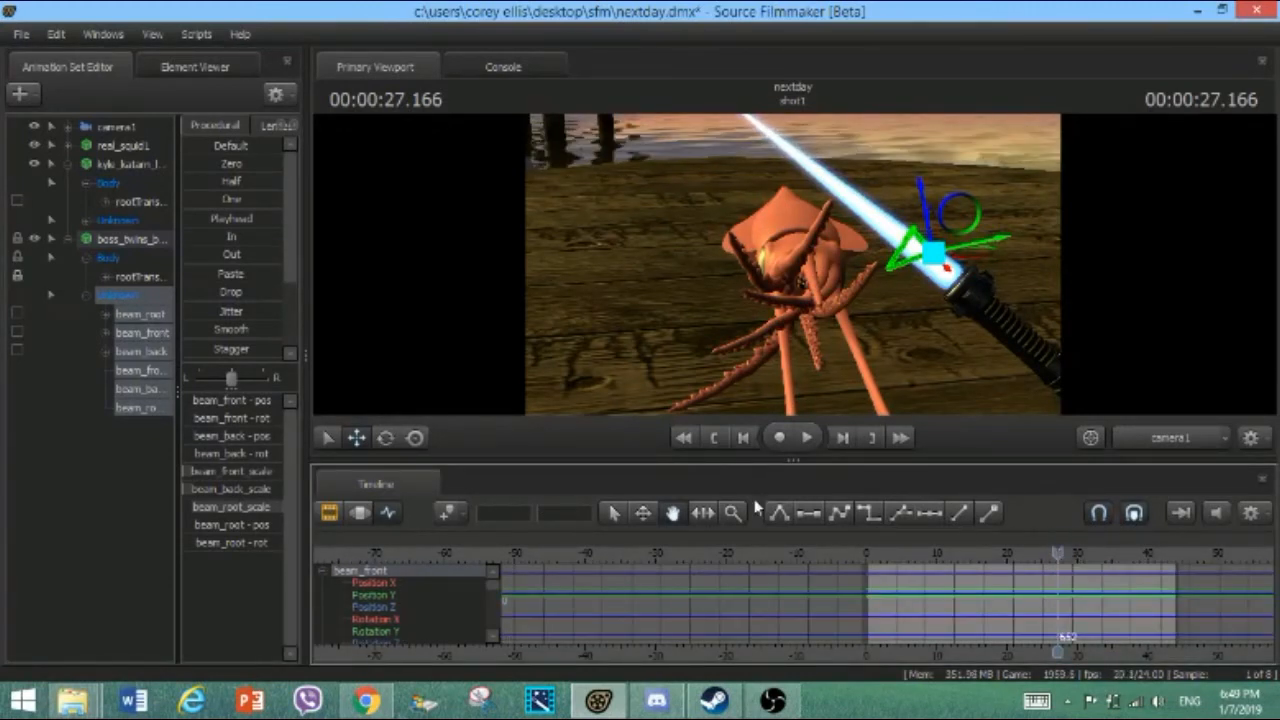
Lower beam_back_scale and beam_front_scale at 00:00:27.166 to hide the blade, and play the shot forward to 00:00:28.208
{"action": "left_click", "coordinate": [143, 355]}
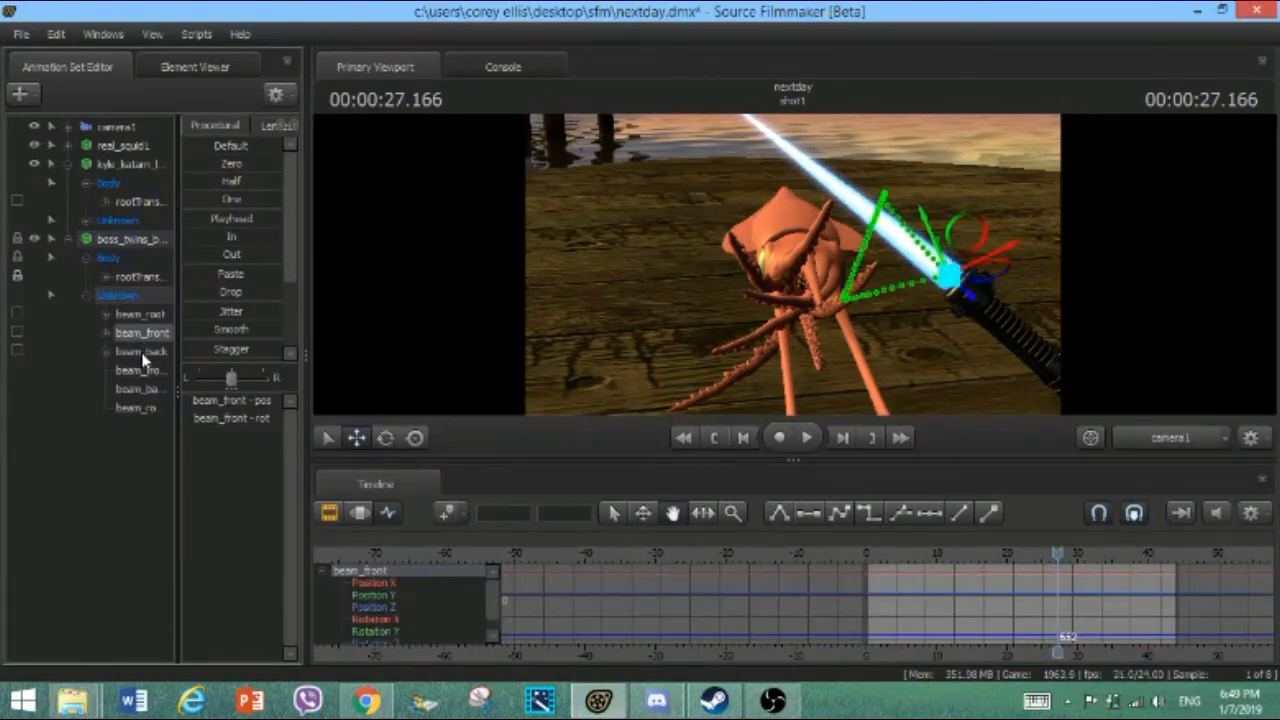
{"action": "left_click", "coordinate": [140, 370]}
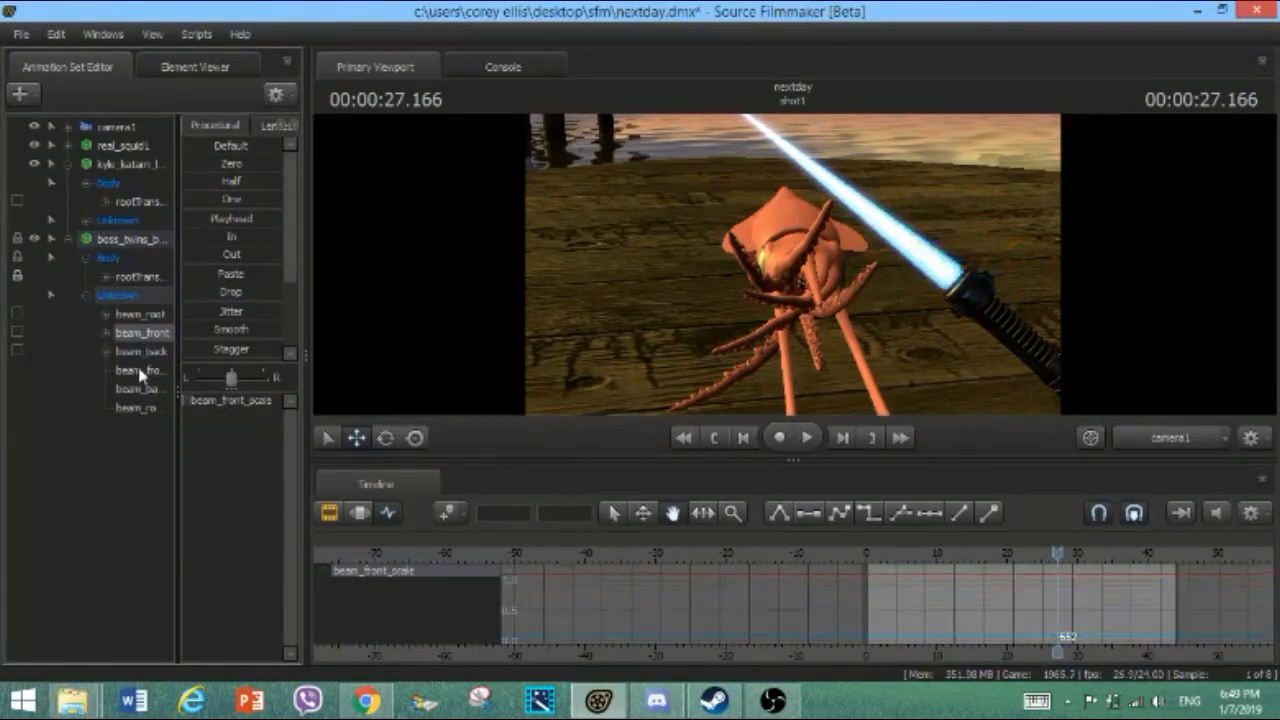
{"action": "left_click", "coordinate": [140, 389]}
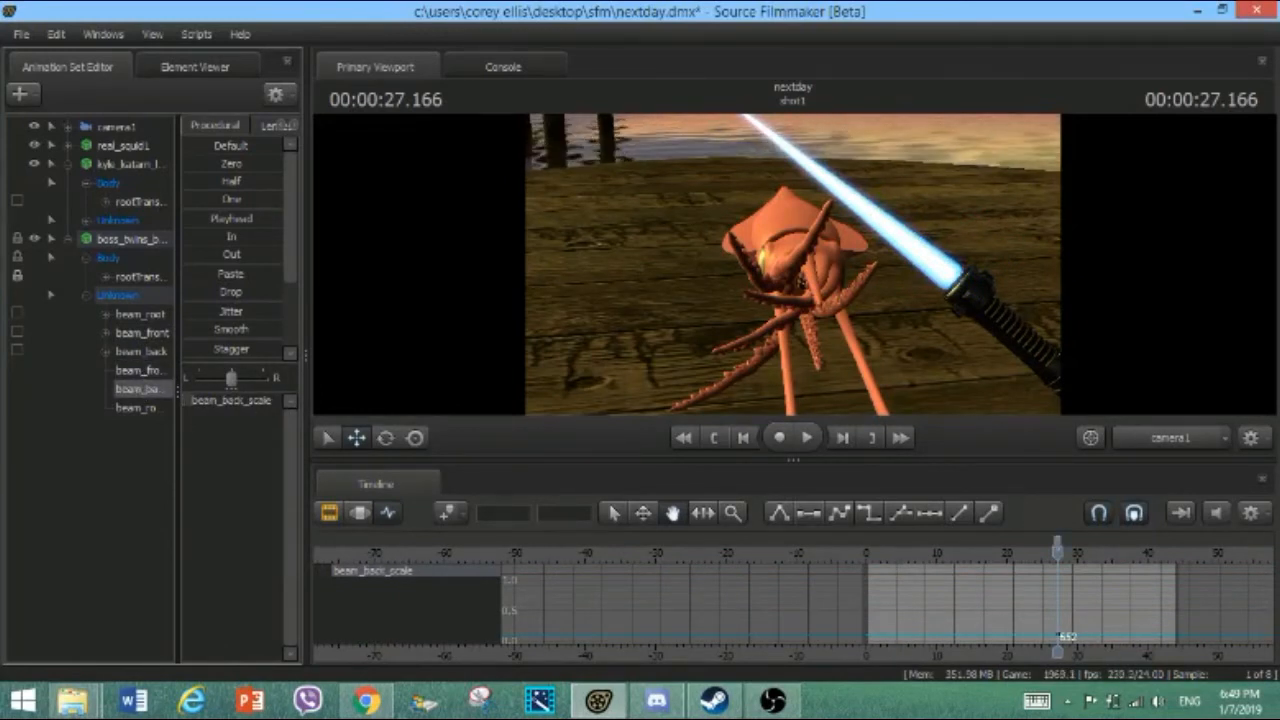
{"action": "left_click_drag", "start_coordinate": [230, 400], "coordinate": [156, 405]}
{"action": "left_click", "coordinate": [145, 371]}
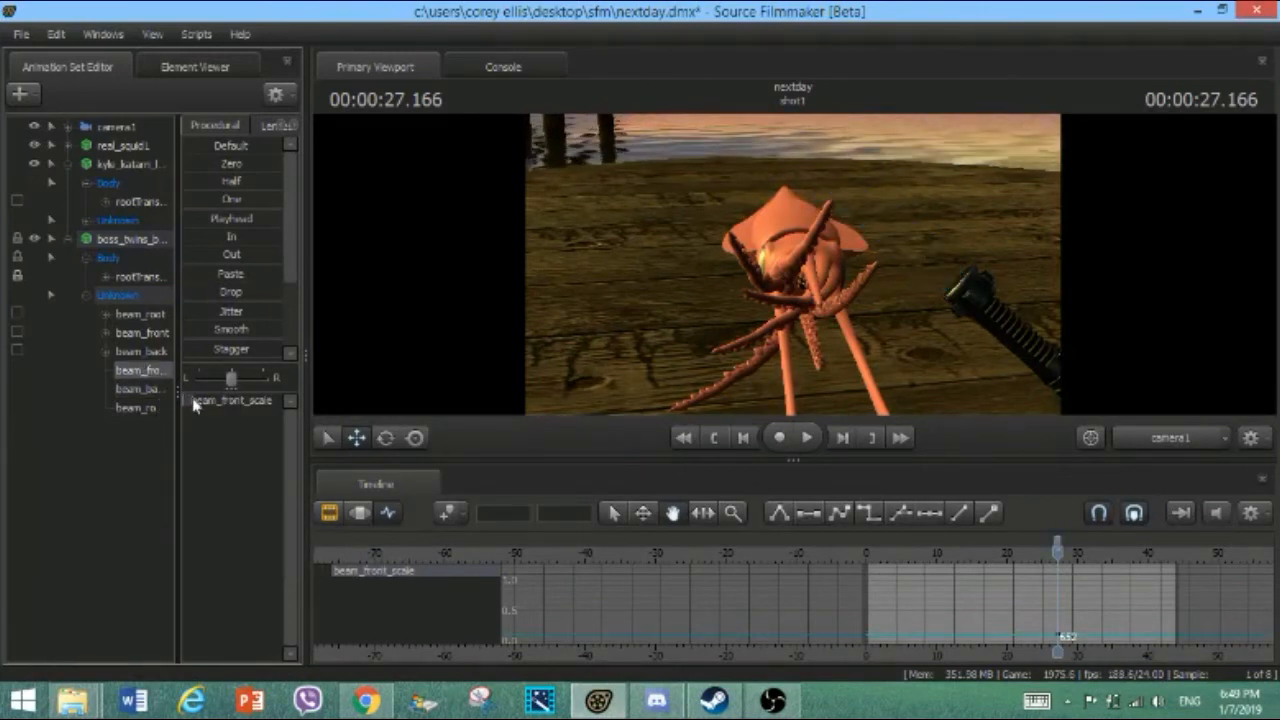
{"action": "key", "text": "space"}
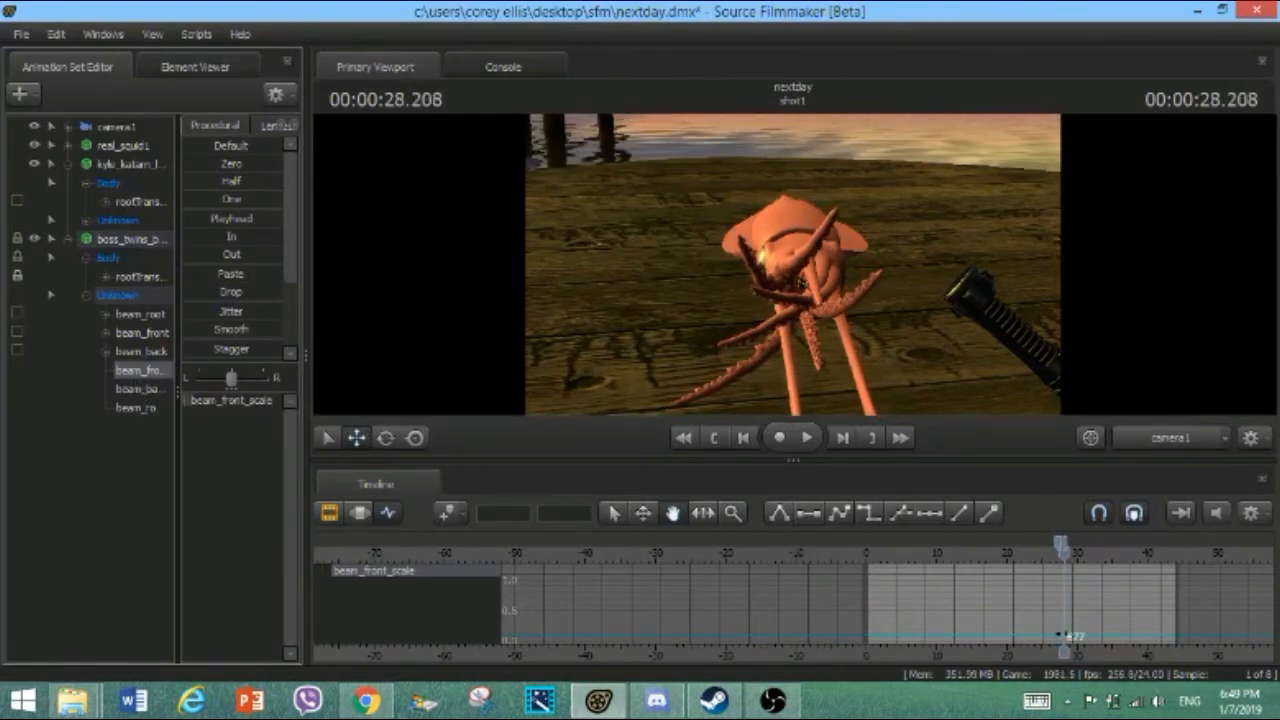
Widen the control slider area and adjust beam_front_scale at 00:00:28.208, trying 0.123, until a slim blade extends from the hilt
{"action": "mouse_move", "coordinate": [187, 400]}
{"action": "left_mouse_down"}
{"action": "mouse_move", "coordinate": [258, 400]}
{"action": "mouse_move", "coordinate": [185, 400]}
{"action": "left_mouse_up"}
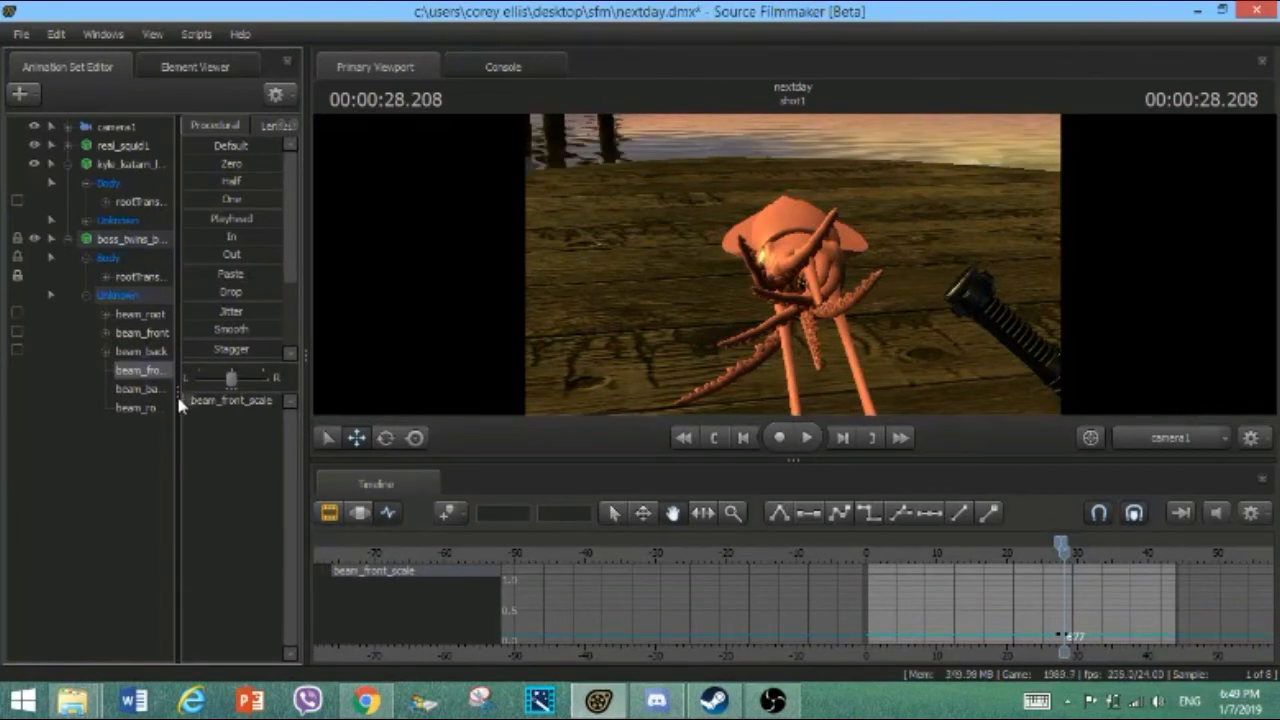
{"action": "left_click_drag", "start_coordinate": [179, 398], "coordinate": [80, 405]}
{"action": "double_click", "coordinate": [86, 405]}
{"action": "type", "text": "0.123"}
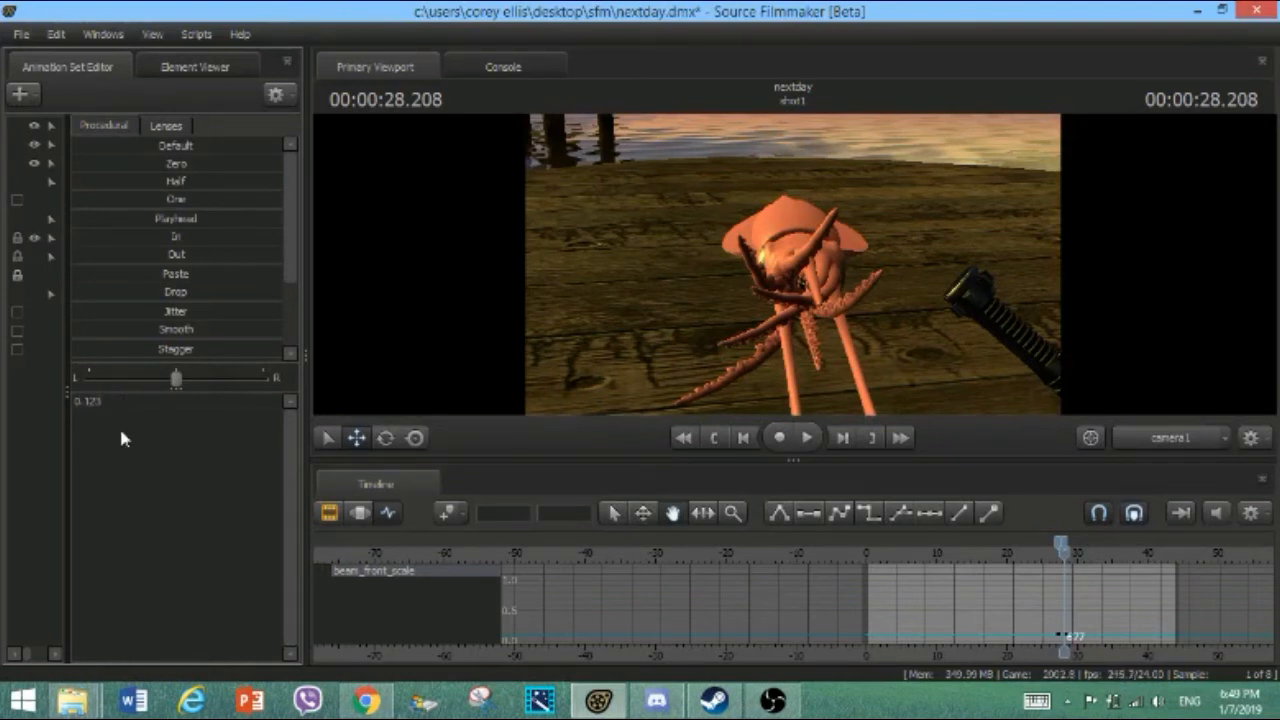
{"action": "key", "text": "Return"}
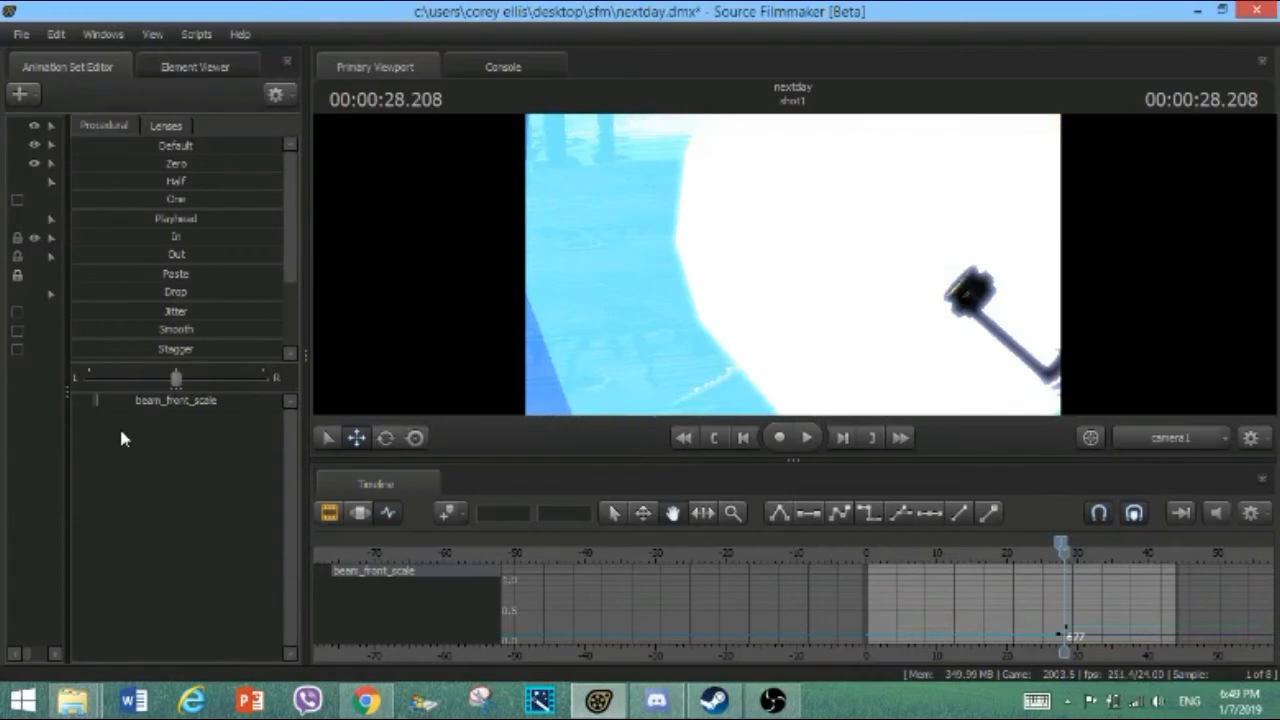
{"action": "key", "text": "ctrl+z"}
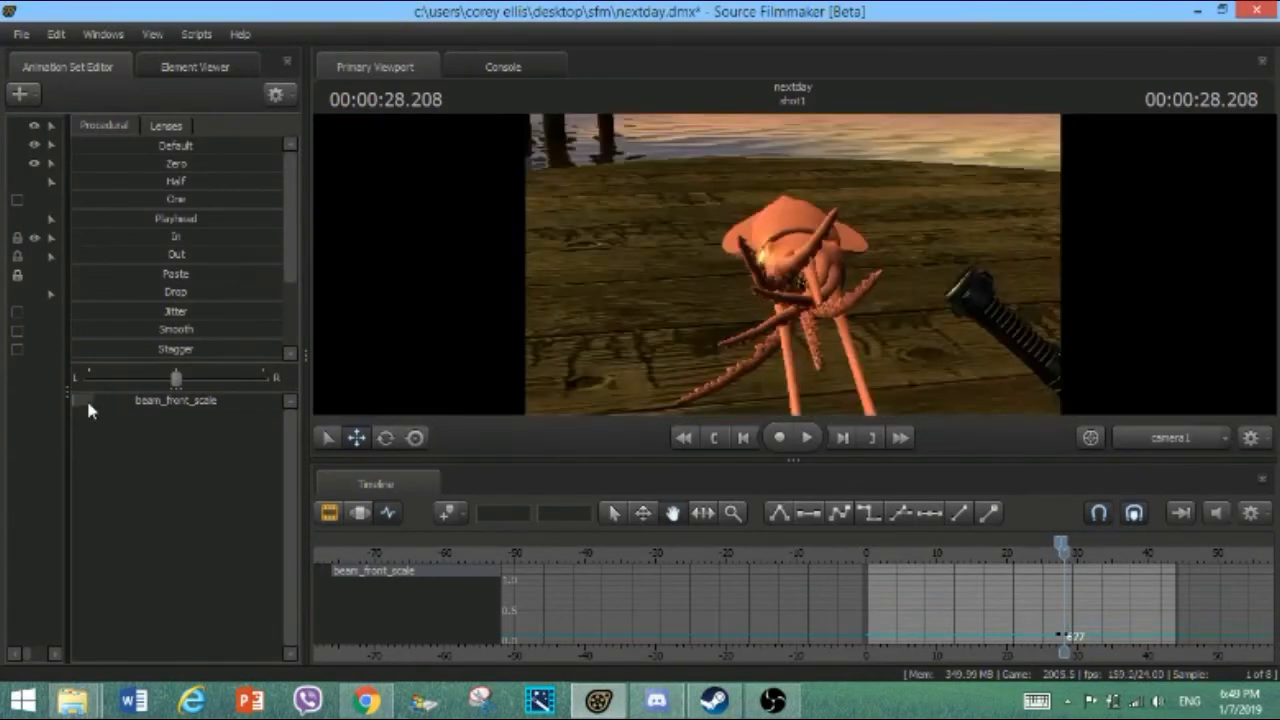
{"action": "key", "text": "ctrl+y"}
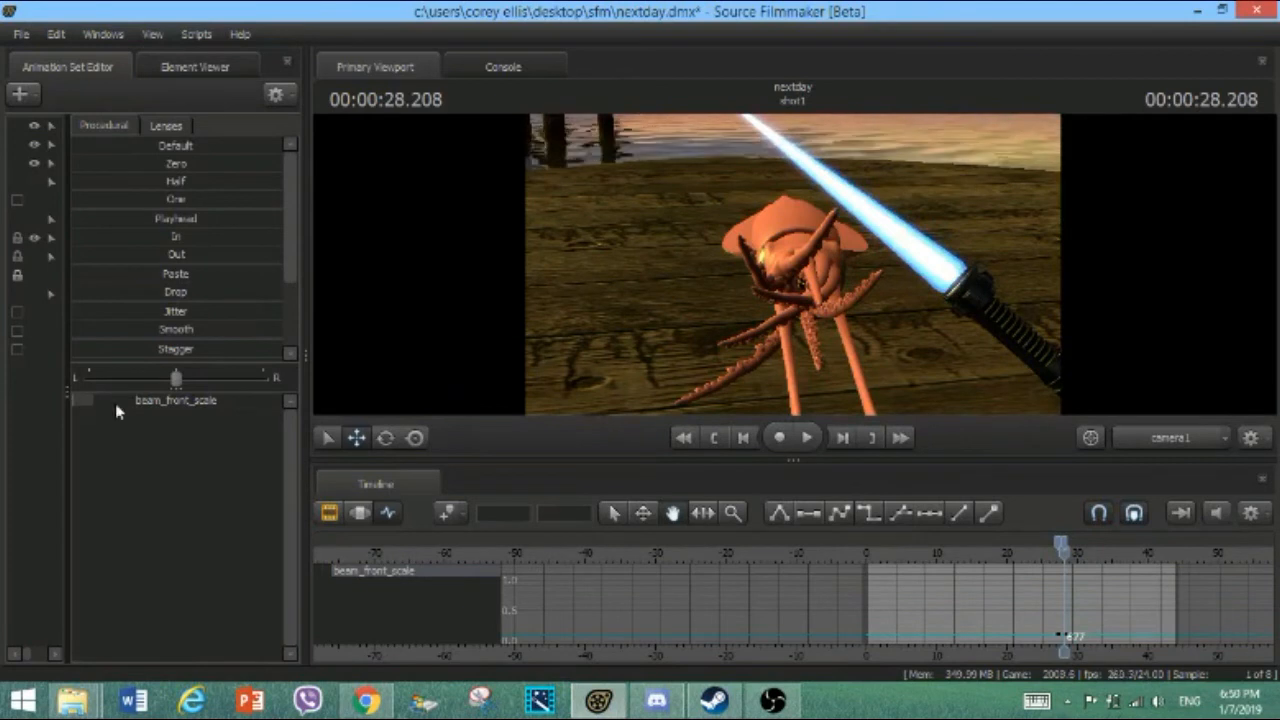
Step frame by frame back to 00:00:27.083 and forward to 00:00:28.625 to check the blade's ignition
{"action": "key", "text": "Left"}
{"action": "key", "text": "Left"}
{"action": "key", "text": "Left"}
{"action": "key", "text": "Left"}
{"action": "key", "text": "Left"}
{"action": "key", "text": "Left"}
{"action": "key", "text": "Left"}
{"action": "key", "text": "Left"}
{"action": "key", "text": "Left"}
{"action": "key", "text": "Left"}
{"action": "key", "text": "Left"}
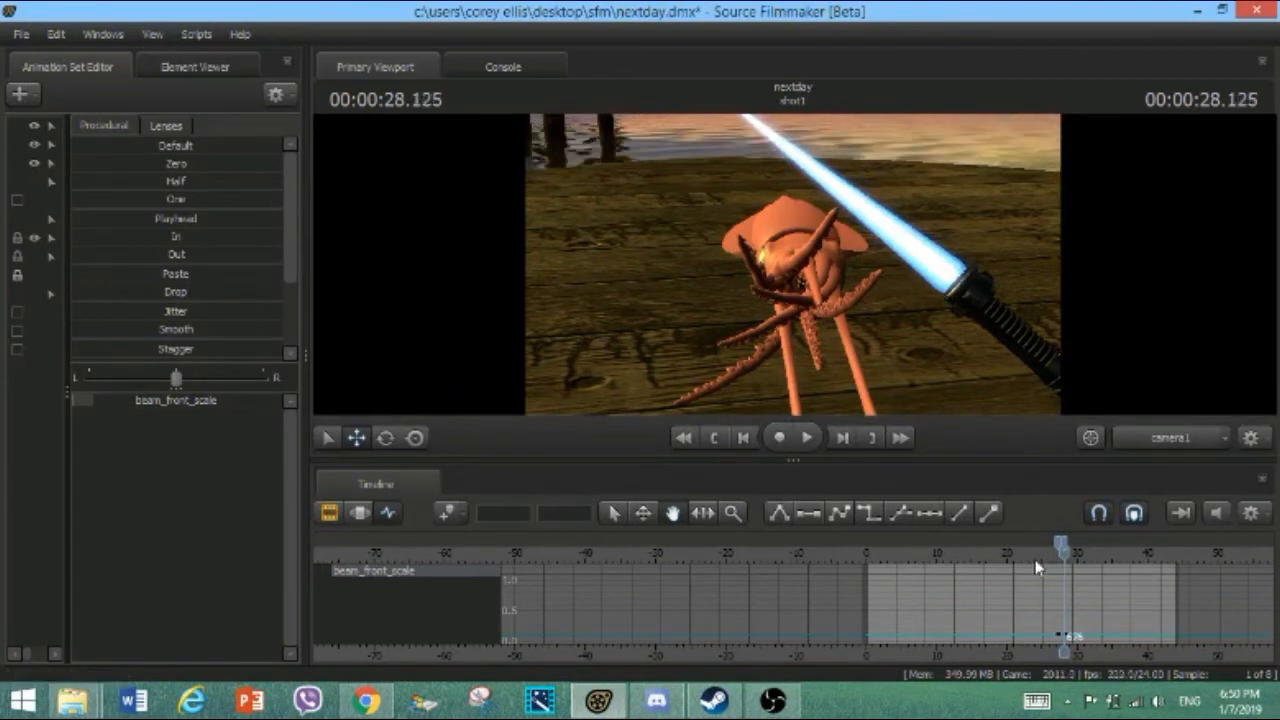
{"action": "key", "text": "Left"}
{"action": "key", "text": "Left"}
{"action": "key", "text": "Left"}
{"action": "key", "text": "Left"}
{"action": "key", "text": "Left"}
{"action": "key", "text": "Left"}
{"action": "key", "text": "Left"}
{"action": "key", "text": "Left"}
{"action": "key", "text": "Left"}
{"action": "key", "text": "Left"}
{"action": "key", "text": "Left"}
{"action": "key", "text": "Left"}
{"action": "key", "text": "Left"}
{"action": "key", "text": "Left"}
{"action": "key", "text": "Left"}
{"action": "key", "text": "Left"}
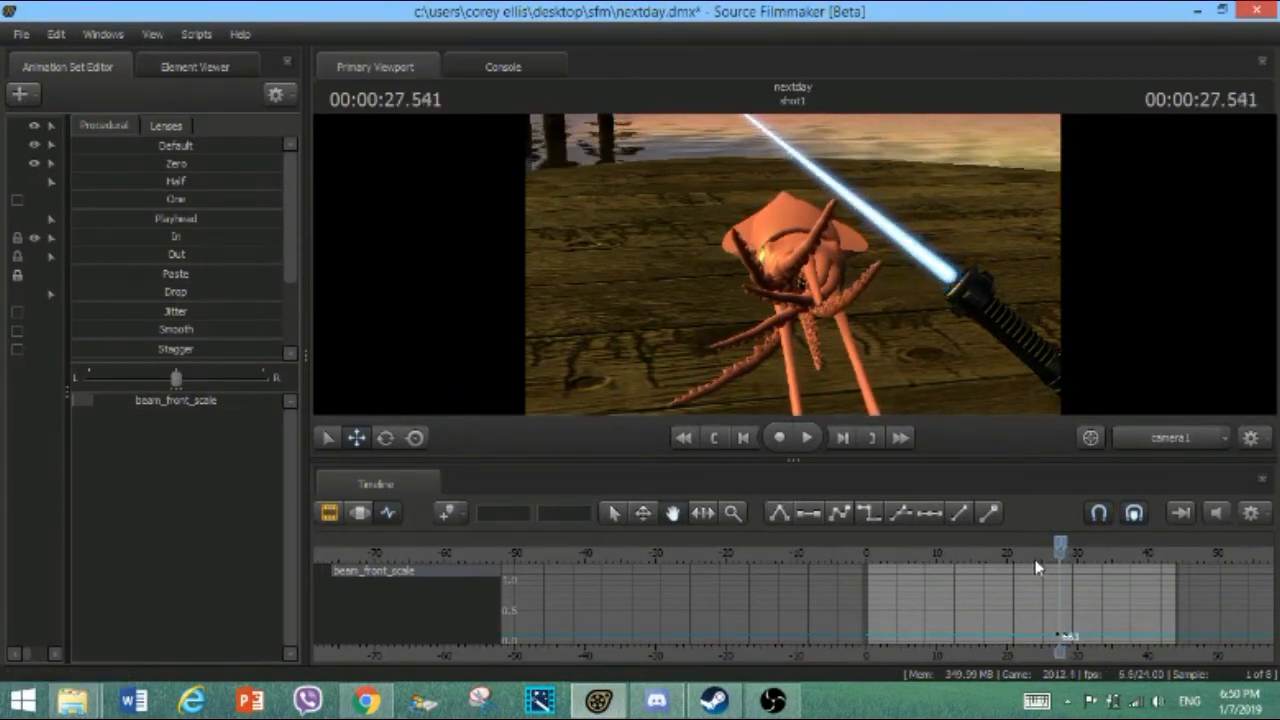
{"action": "key", "text": "Right"}
{"action": "key", "text": "Right"}
{"action": "key", "text": "Right"}
{"action": "key", "text": "Right"}
{"action": "key", "text": "Right"}
{"action": "key", "text": "Right"}
{"action": "key", "text": "Right"}
{"action": "key", "text": "Right"}
{"action": "key", "text": "Right"}
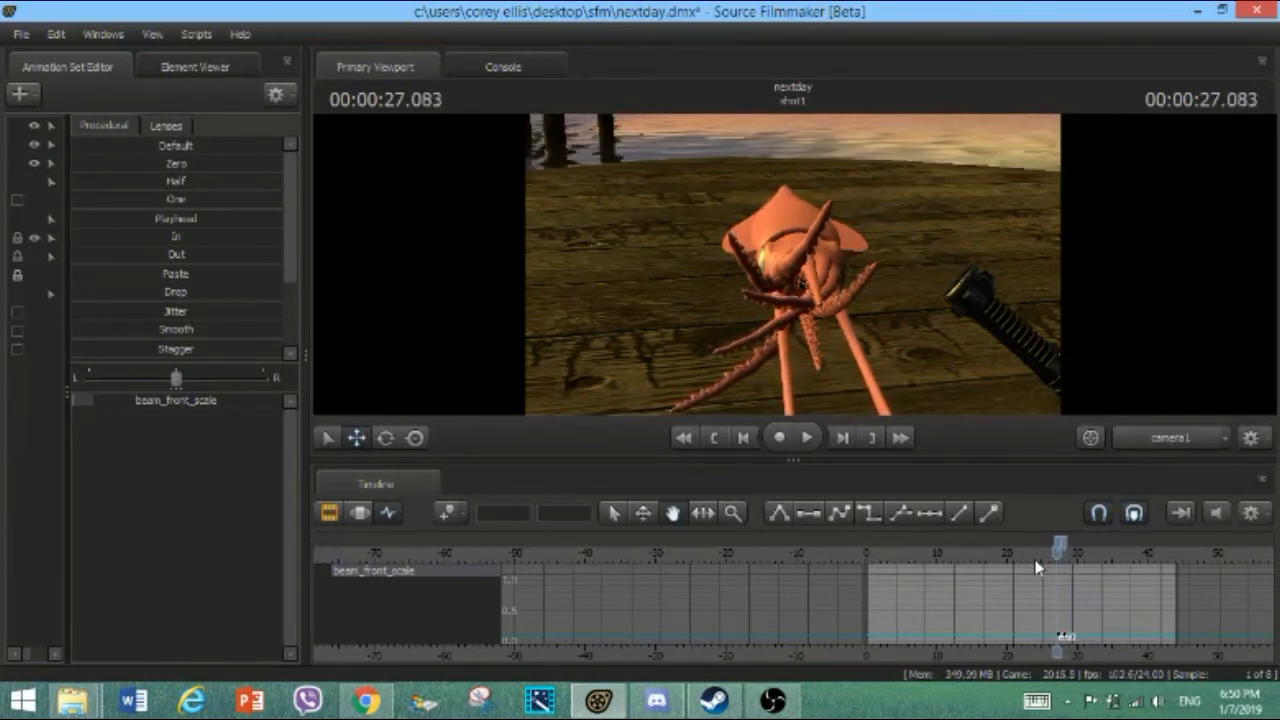
{"action": "key", "text": "Right"}
{"action": "key", "text": "Right"}
{"action": "key", "text": "Right"}
{"action": "key", "text": "Right"}
{"action": "key", "text": "Right"}
{"action": "key", "text": "Right"}
{"action": "key", "text": "Right"}
{"action": "key", "text": "Right"}
{"action": "key", "text": "Right"}
{"action": "key", "text": "Right"}
{"action": "key", "text": "Right"}
{"action": "key", "text": "Right"}
{"action": "key", "text": "Right"}
{"action": "key", "text": "Right"}
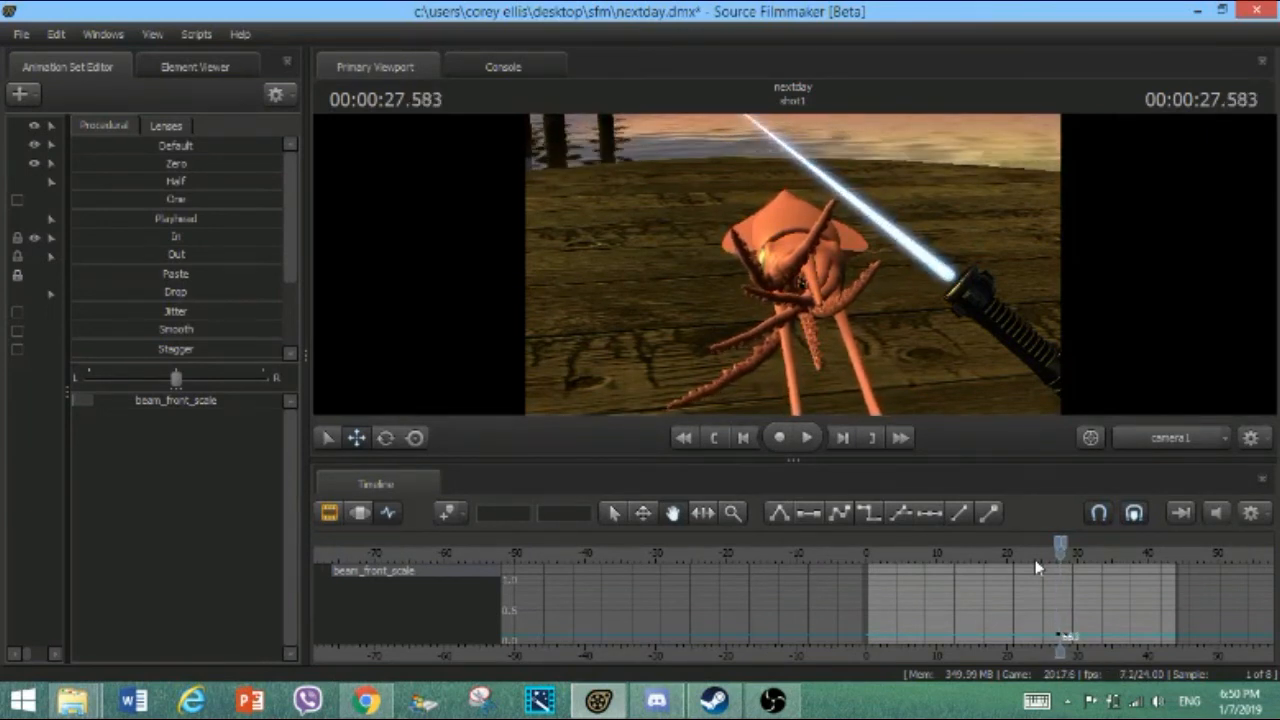
{"action": "key", "text": "Right"}
{"action": "key", "text": "Right"}
{"action": "key", "text": "Right"}
{"action": "key", "text": "Right"}
{"action": "key", "text": "Right"}
{"action": "key", "text": "Right"}
{"action": "key", "text": "Right"}
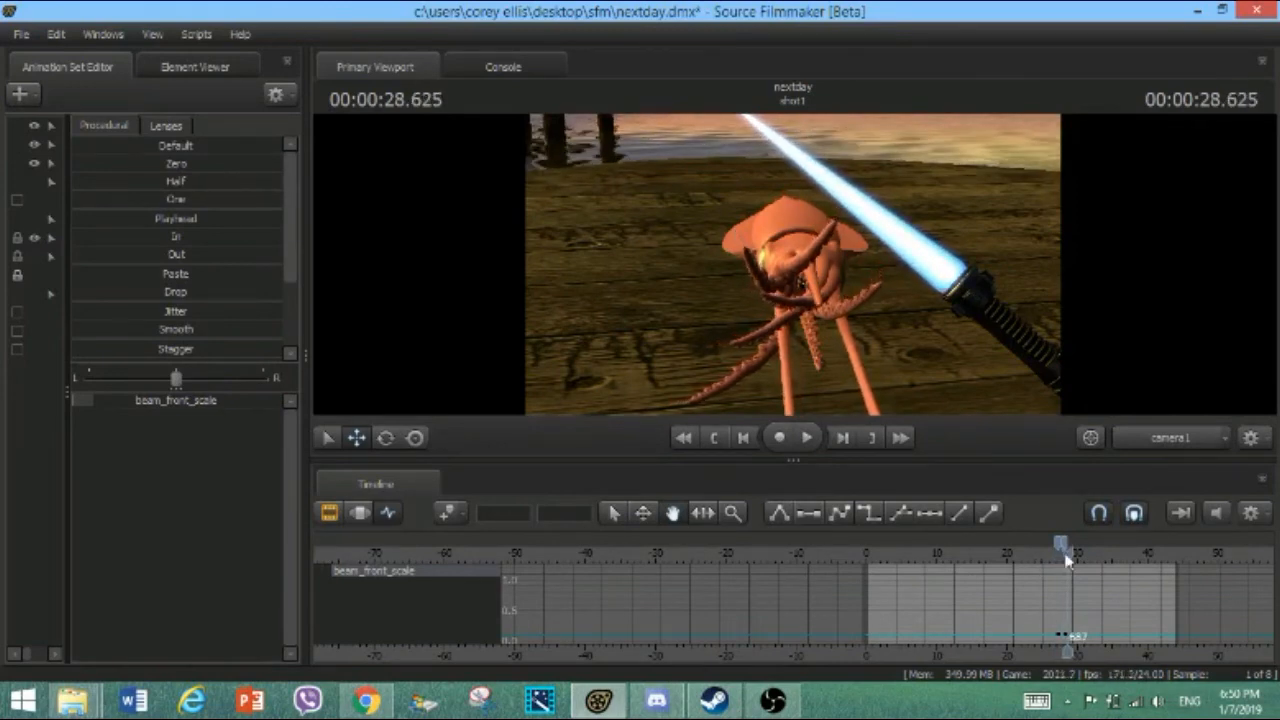
Move the playhead back to 00:00:07.583 and give the animation set list its full width by hiding the slider area
{"action": "left_click_drag", "start_coordinate": [1066, 561], "coordinate": [921, 551]}
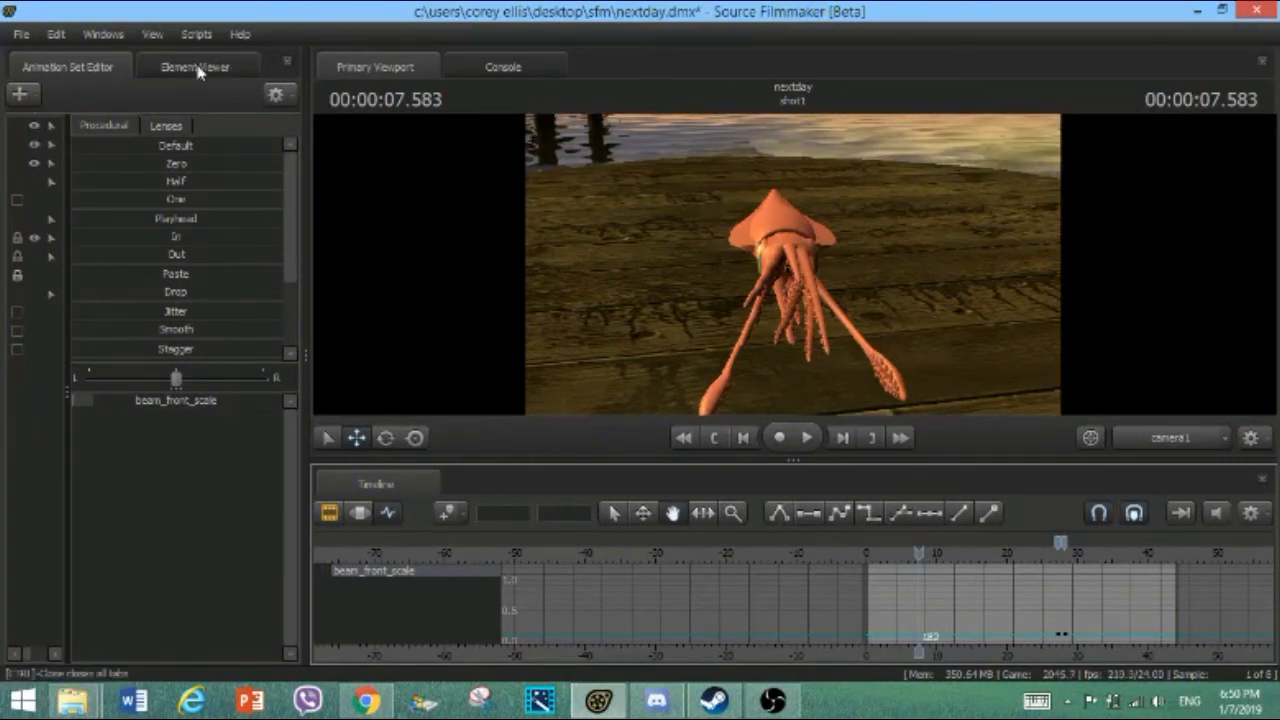
{"action": "left_click", "coordinate": [228, 72]}
{"action": "left_click", "coordinate": [84, 70]}
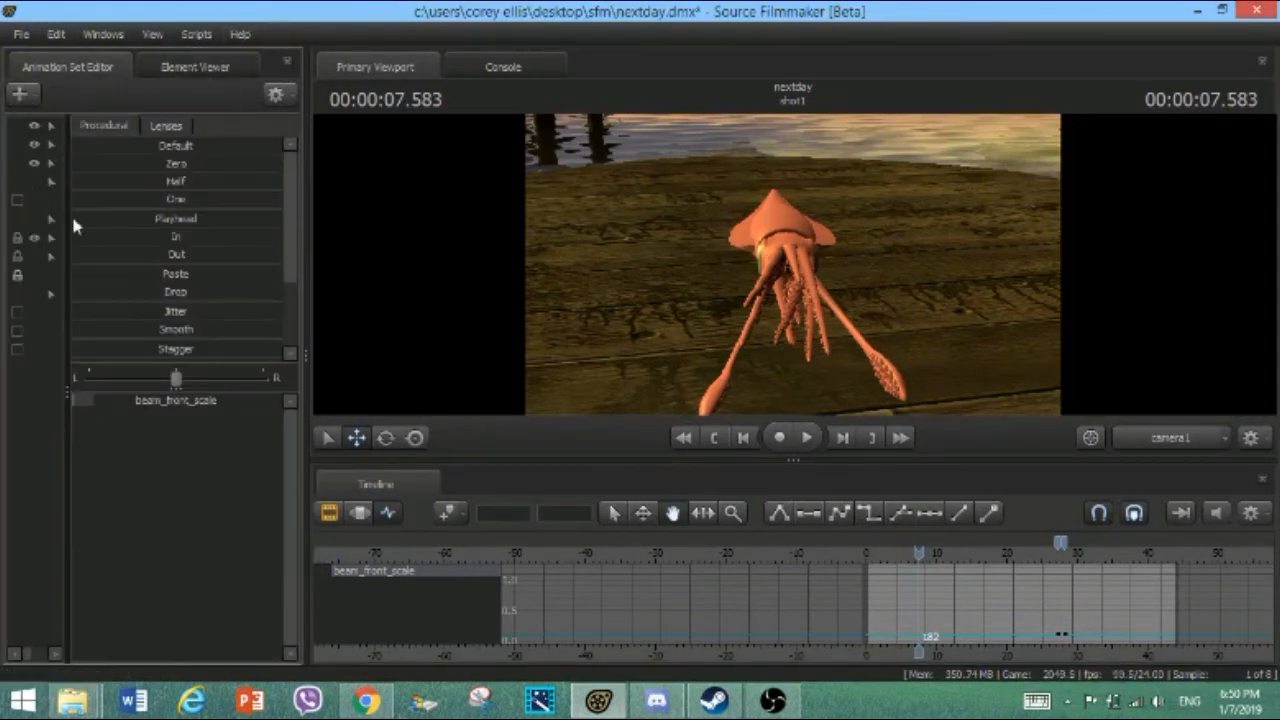
{"action": "left_click_drag", "start_coordinate": [62, 219], "coordinate": [347, 215]}
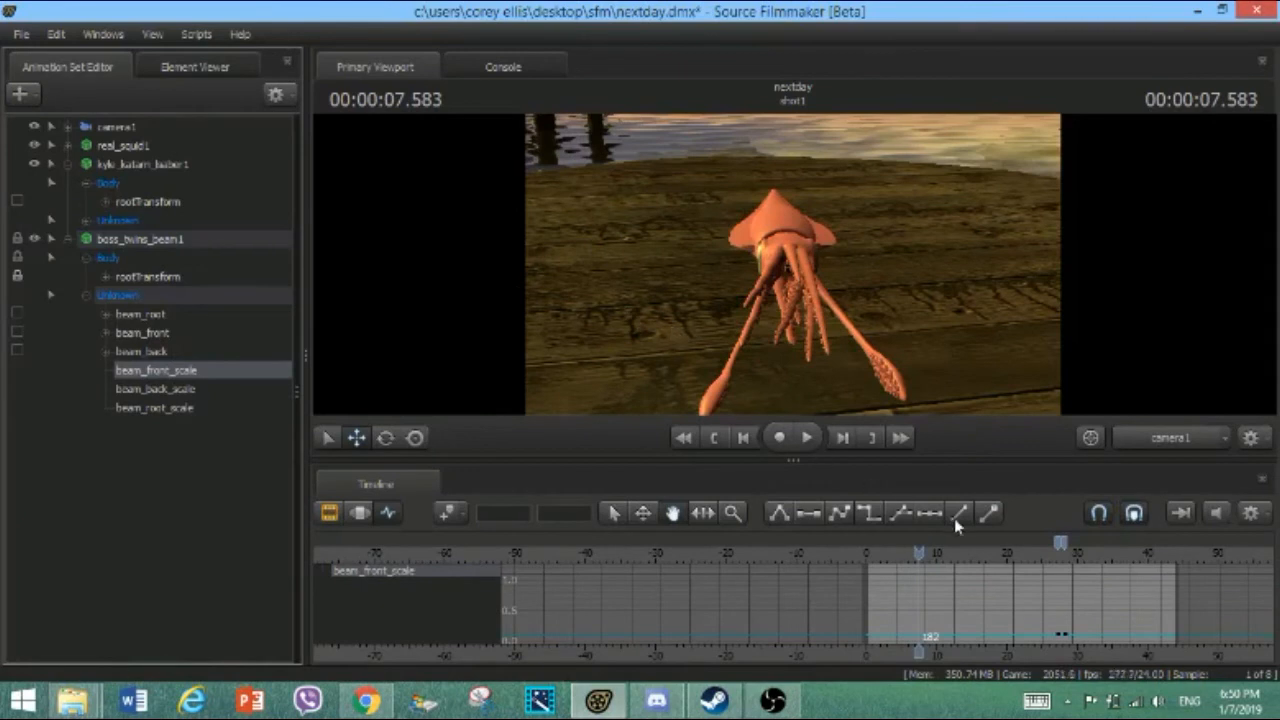
Tilt camera1 up toward the sunset horizon at 00:00:07.708, scrub to the end of the shot and save the session
{"action": "left_click", "coordinate": [143, 130]}
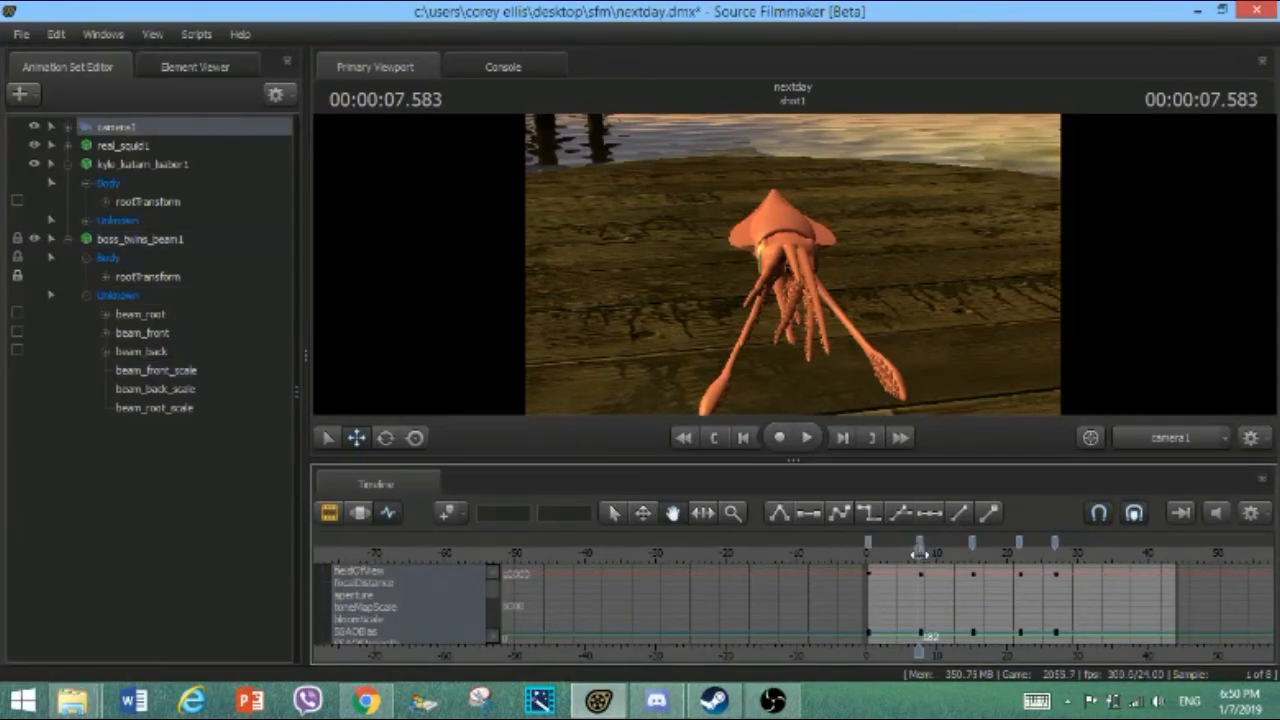
{"action": "left_click_drag", "start_coordinate": [920, 553], "coordinate": [921, 553]}
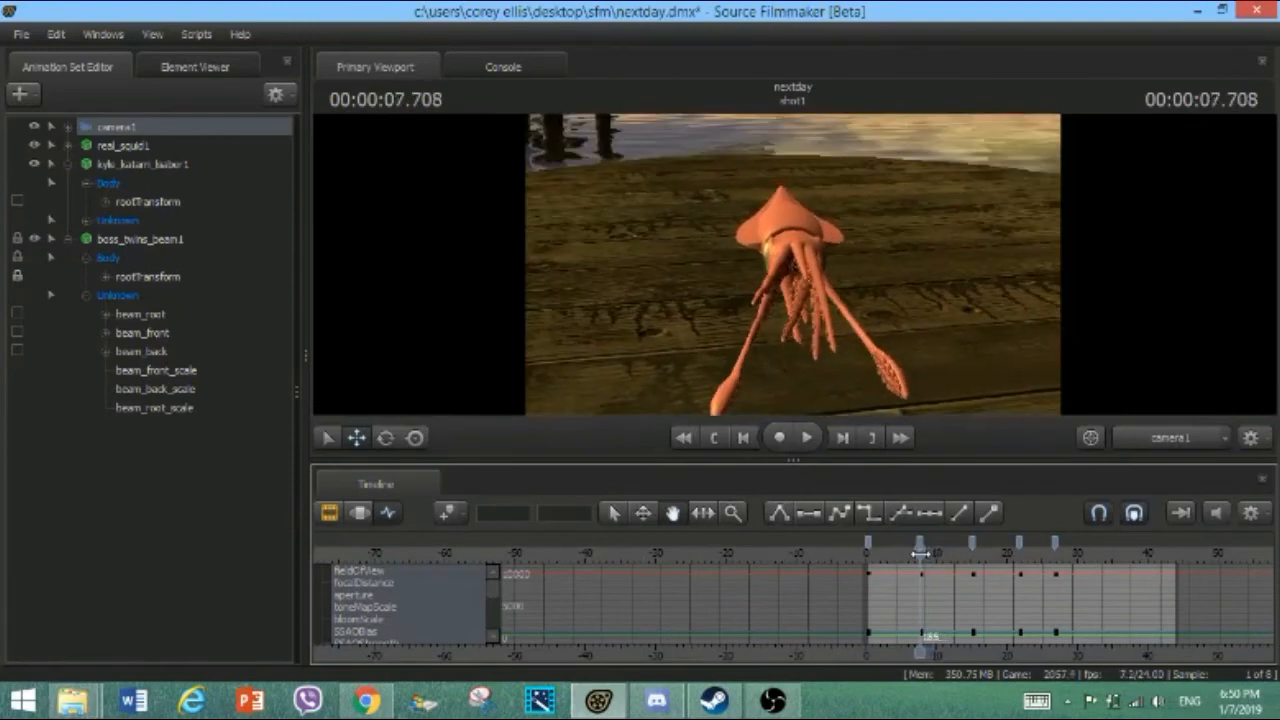
{"action": "left_click_drag", "start_coordinate": [878, 364], "coordinate": [882, 214]}
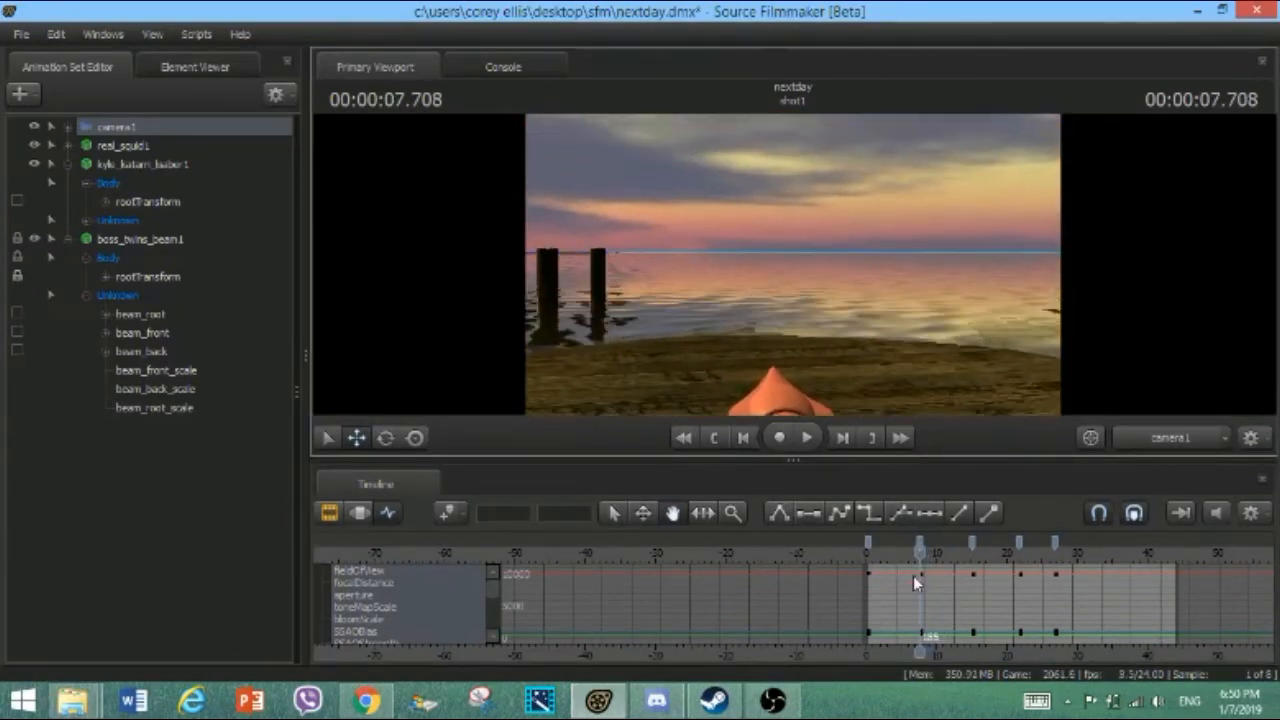
{"action": "left_click_drag", "start_coordinate": [919, 553], "coordinate": [1176, 555]}
{"action": "key", "text": "ctrl+s"}
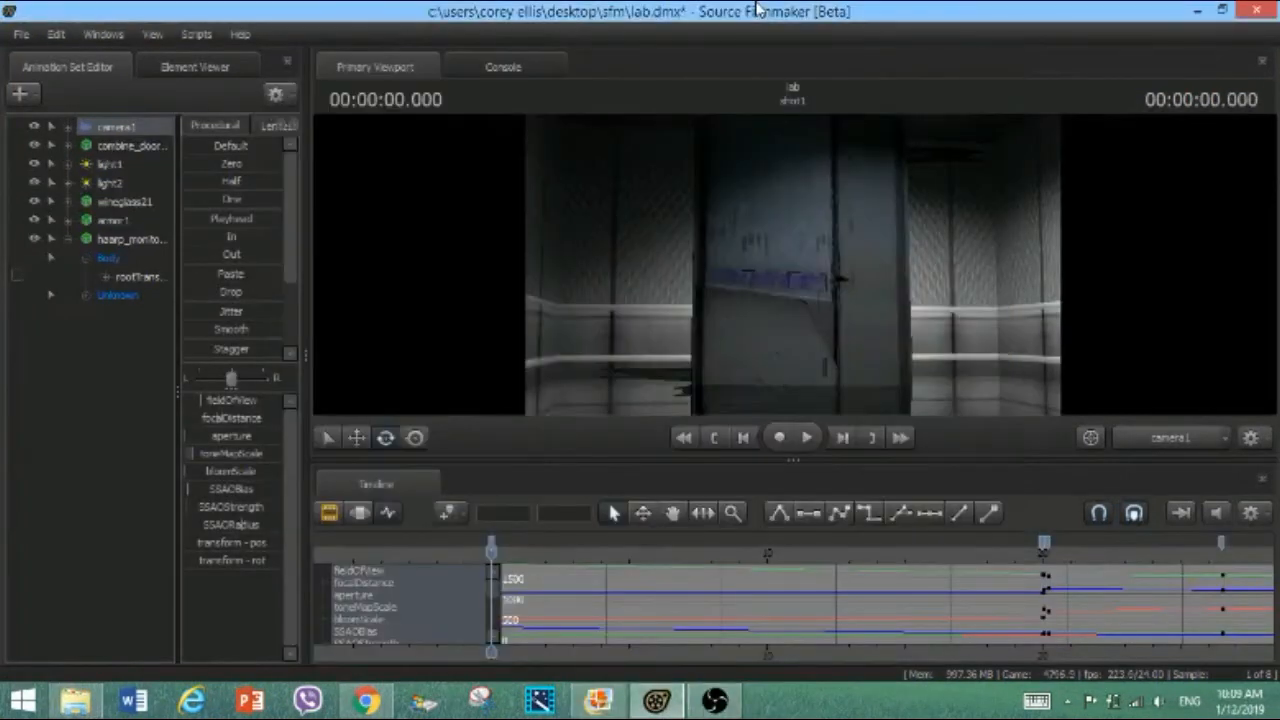
Try to fly camera1 out of the elevator and through the dark lab at 00:00:00.000 in the lab session
{"action": "left_click", "coordinate": [702, 704]}
{"action": "left_click", "coordinate": [702, 704]}
{"action": "mouse_move", "coordinate": [793, 290]}
{"action": "left_mouse_down"}
{"action": "mouse_move", "coordinate": [793, 264]}
{"action": "mouse_move", "coordinate": [793, 318]}
{"action": "mouse_move", "coordinate": [793, 187]}
{"action": "mouse_move", "coordinate": [793, 279]}
{"action": "left_mouse_up"}
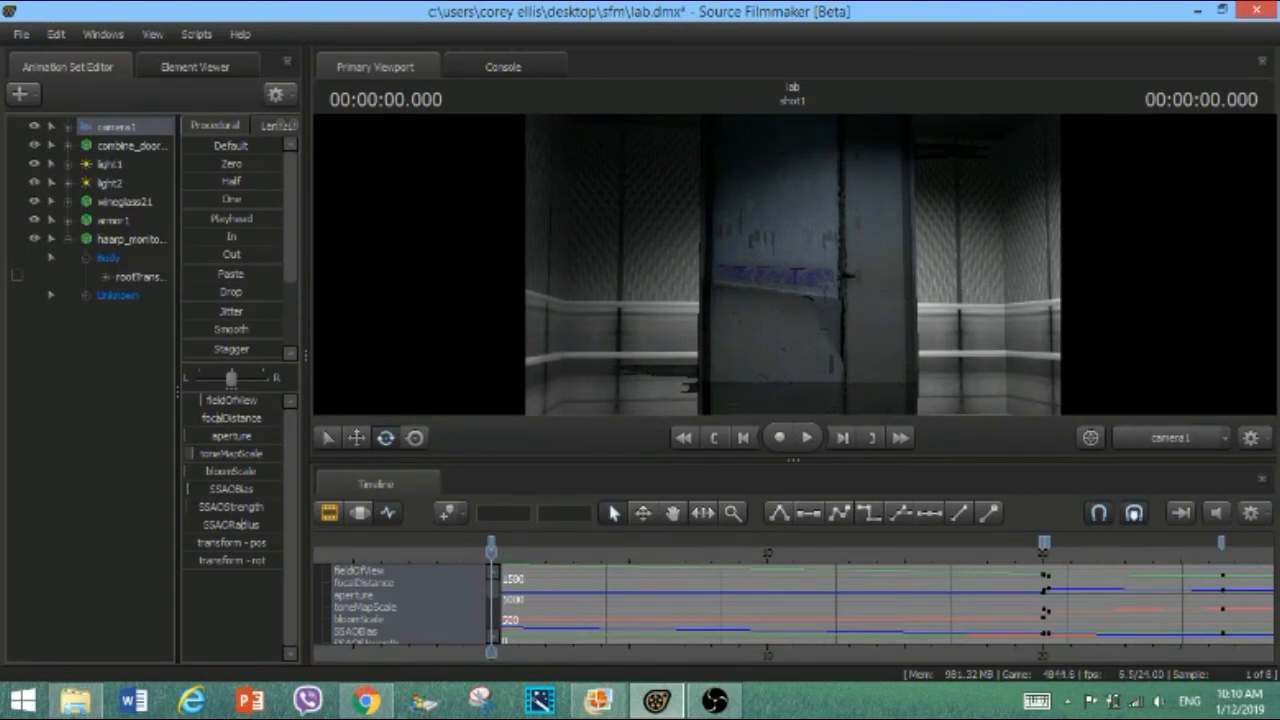
{"action": "left_click_drag", "start_coordinate": [793, 265], "coordinate": [826, 140]}
{"action": "left_click_drag", "start_coordinate": [812, 404], "coordinate": [158, 297]}
{"action": "key", "text": "s"}
{"action": "key", "text": "z"}
{"action": "left_click_drag", "start_coordinate": [793, 265], "coordinate": [796, 375]}
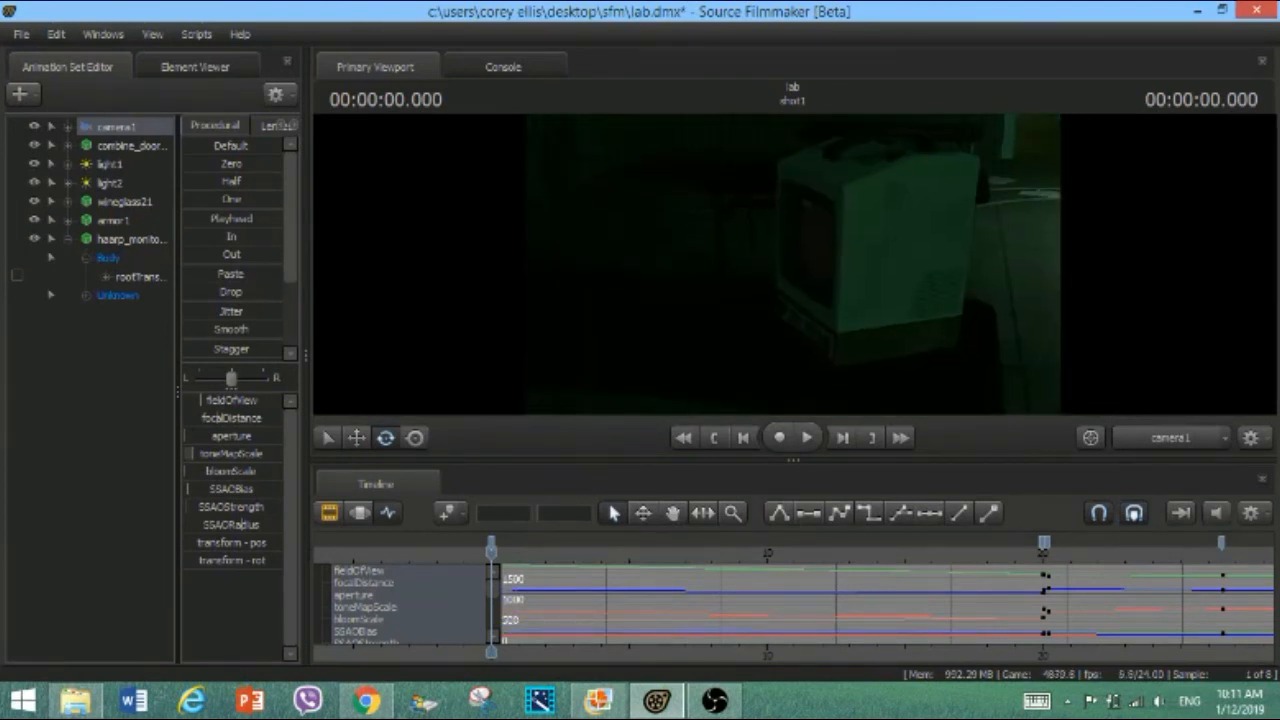
{"action": "left_click_drag", "start_coordinate": [793, 265], "coordinate": [610, 196]}
{"action": "left_click_drag", "start_coordinate": [793, 265], "coordinate": [480, 205]}
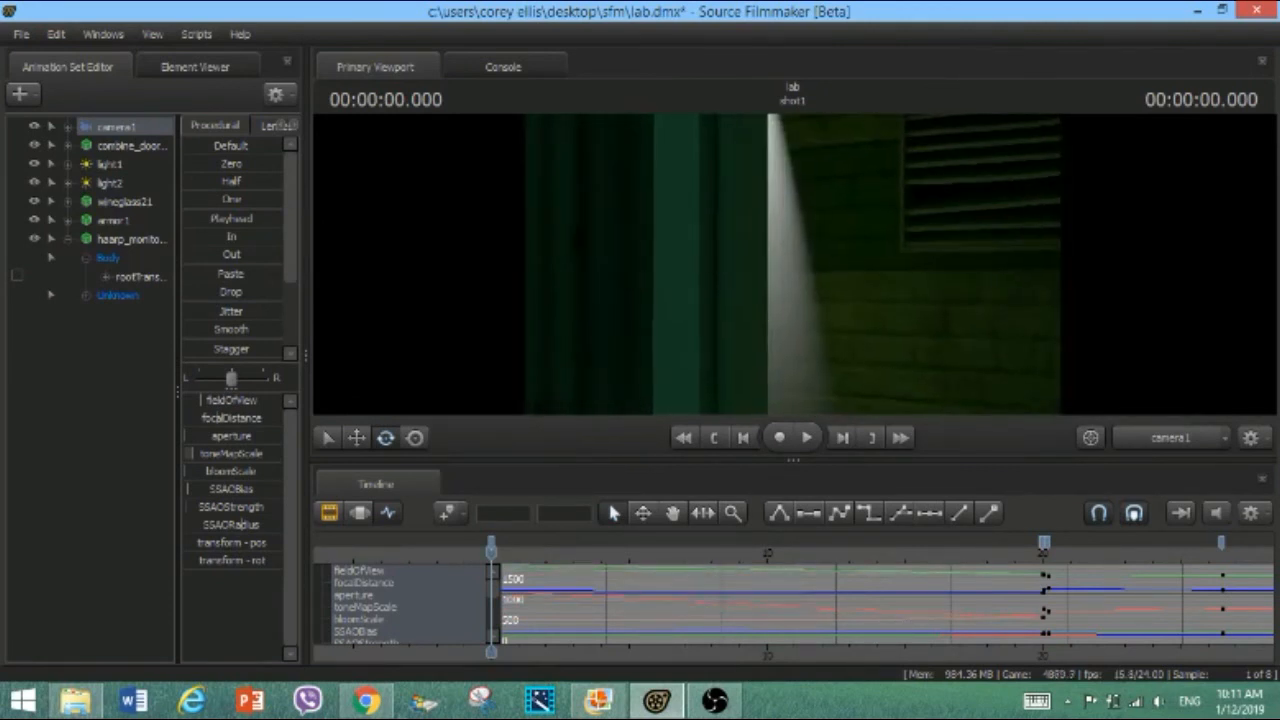
{"action": "left_click_drag", "start_coordinate": [793, 264], "coordinate": [540, 264]}
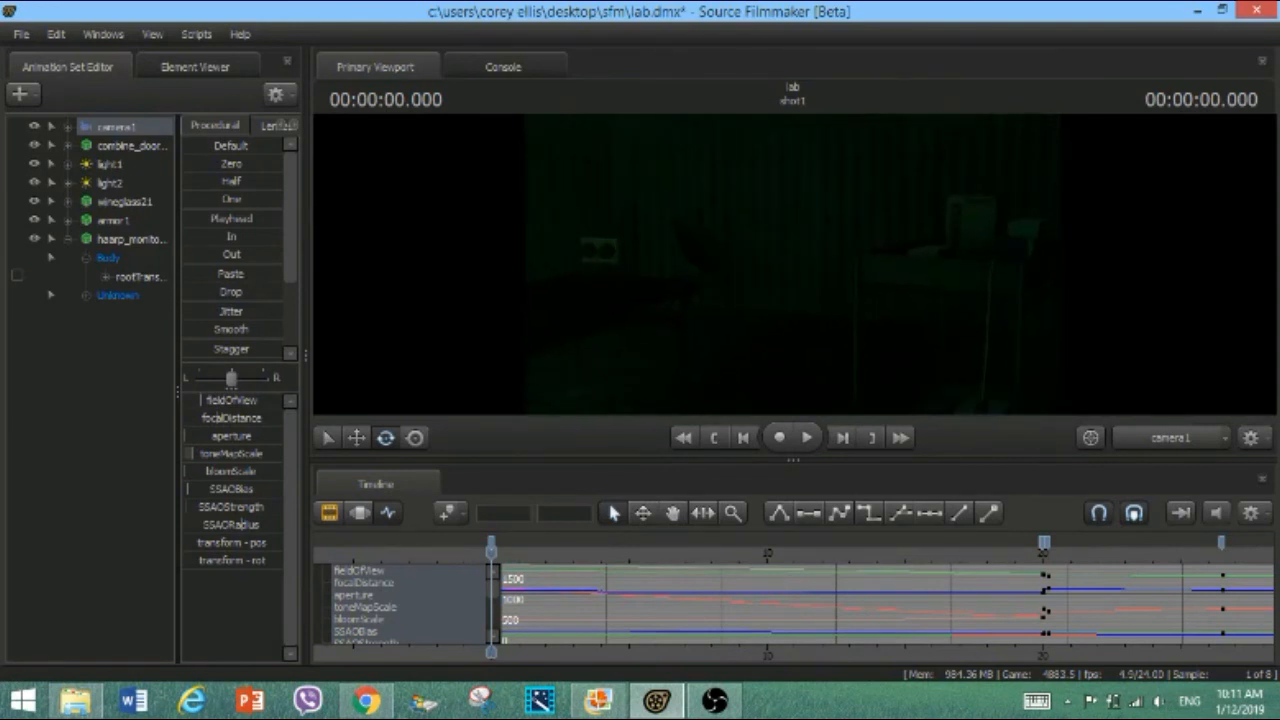
{"action": "left_click_drag", "start_coordinate": [793, 264], "coordinate": [680, 234]}
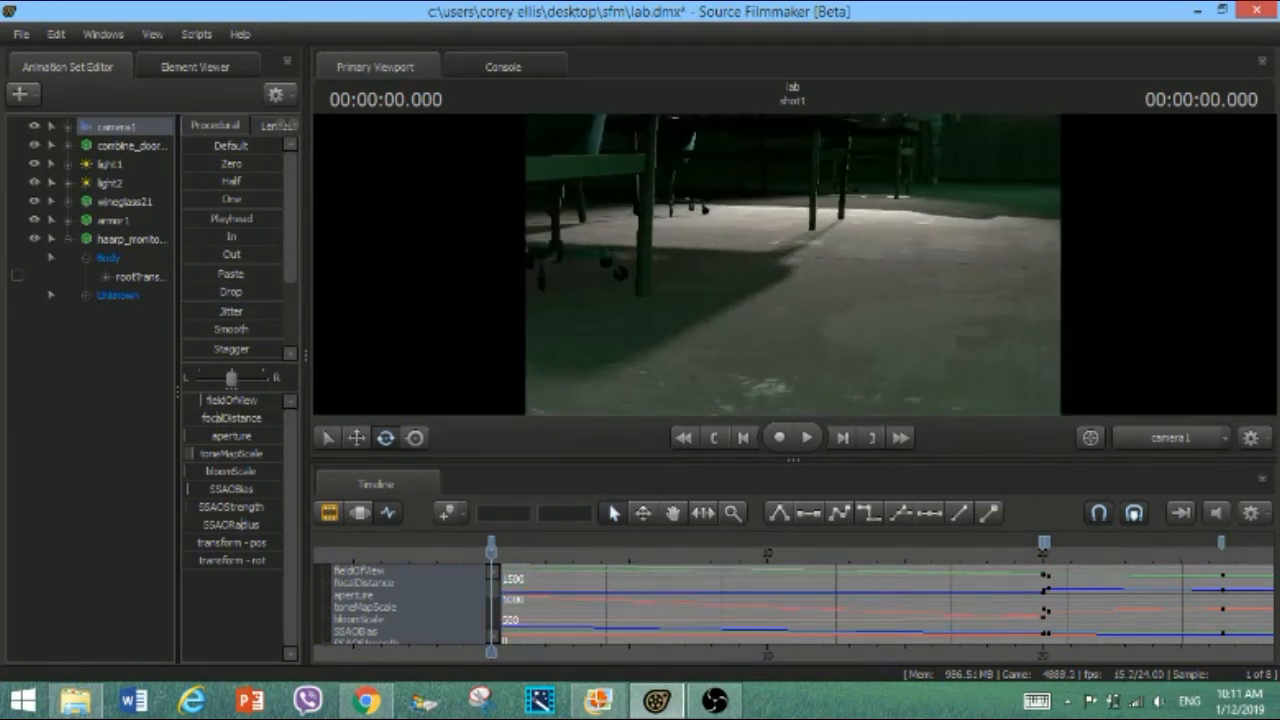
{"action": "left_click_drag", "start_coordinate": [793, 264], "coordinate": [660, 236]}
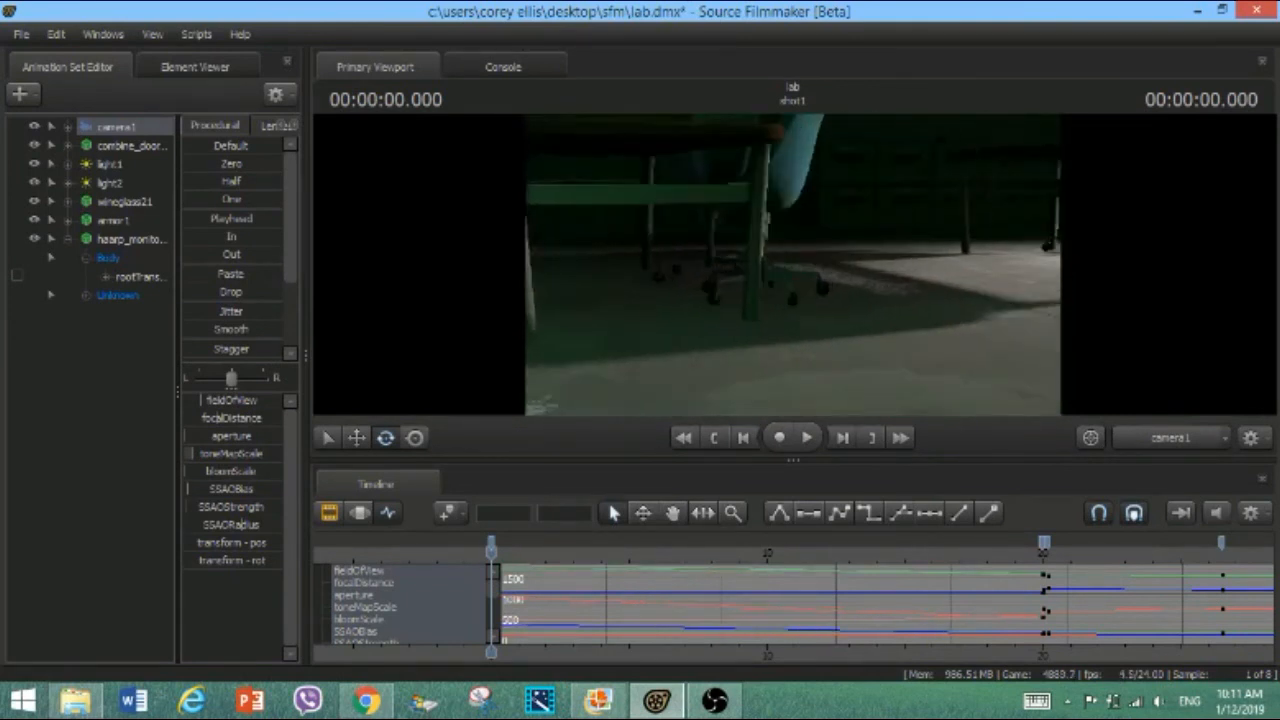
Try to frame the desk with the monitor, papers and blue chair through camera1 at 00:00:00.000
{"action": "key", "text": "d"}
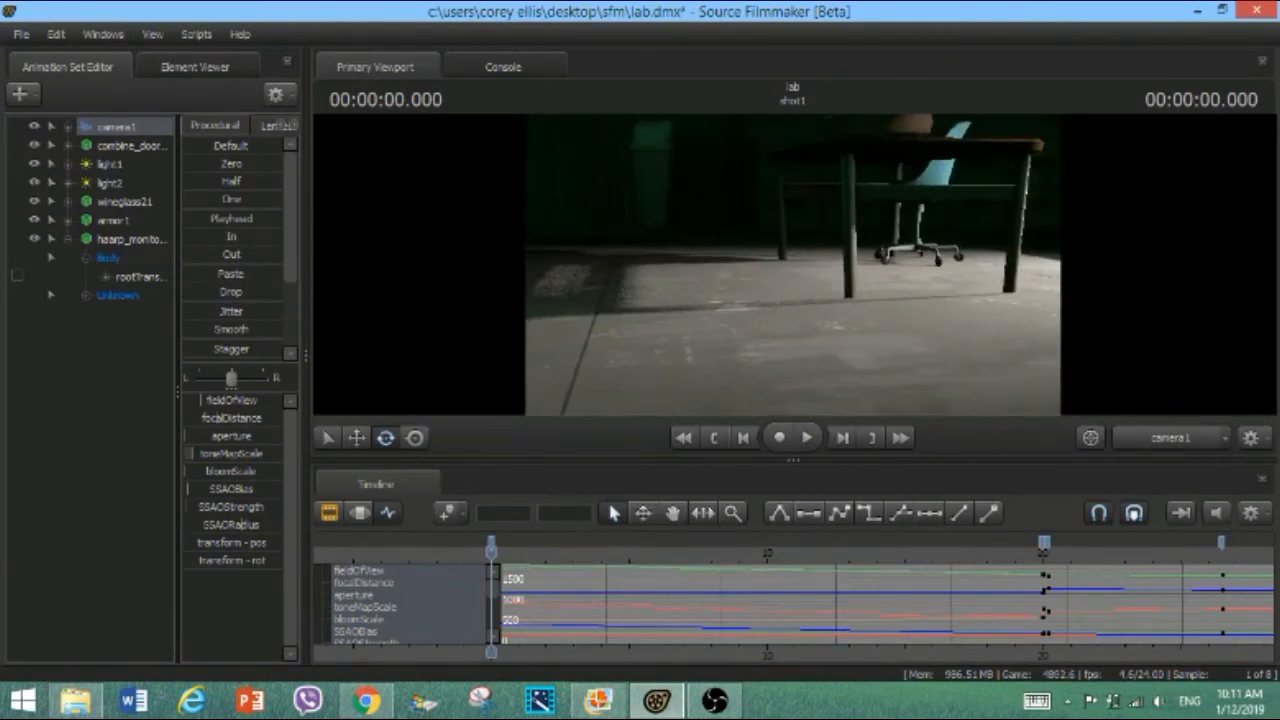
{"action": "key", "text": "a"}
{"action": "mouse_move", "coordinate": [793, 264]}
{"action": "left_mouse_down"}
{"action": "mouse_move", "coordinate": [785, 240]}
{"action": "mouse_move", "coordinate": [773, 255]}
{"action": "left_mouse_up"}
{"action": "key", "text": "d"}
{"action": "key", "text": "d"}
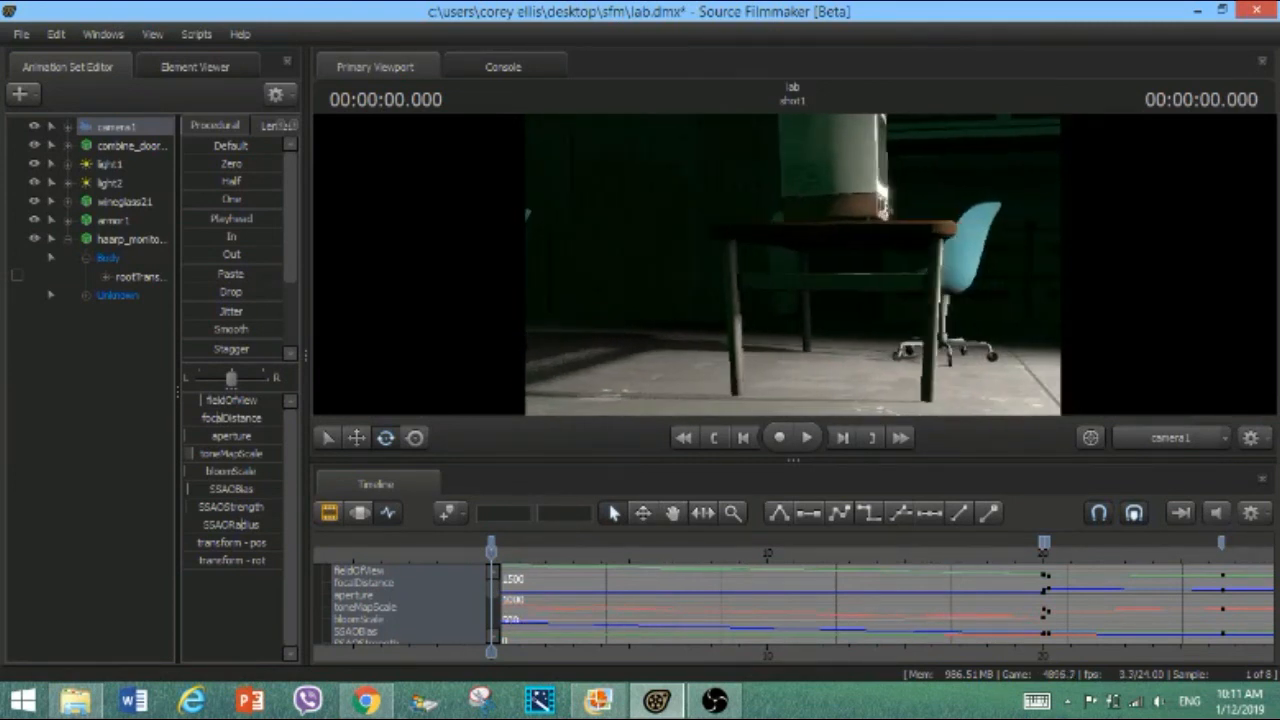
{"action": "key", "text": "z"}
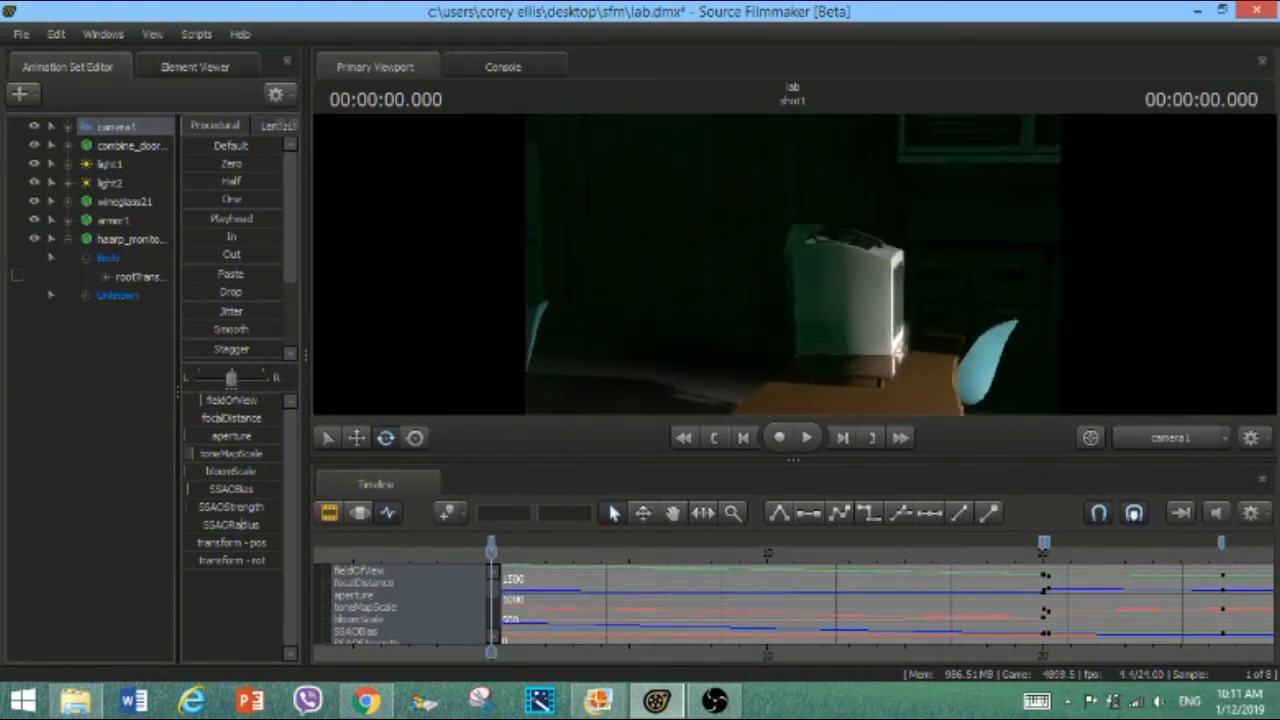
{"action": "key", "text": "d"}
{"action": "mouse_move", "coordinate": [793, 264]}
{"action": "left_mouse_down"}
{"action": "mouse_move", "coordinate": [765, 283]}
{"action": "mouse_move", "coordinate": [730, 263]}
{"action": "mouse_move", "coordinate": [795, 272]}
{"action": "left_mouse_up"}
{"action": "key", "text": "w"}
{"action": "key", "text": "d"}
{"action": "key", "text": "d"}
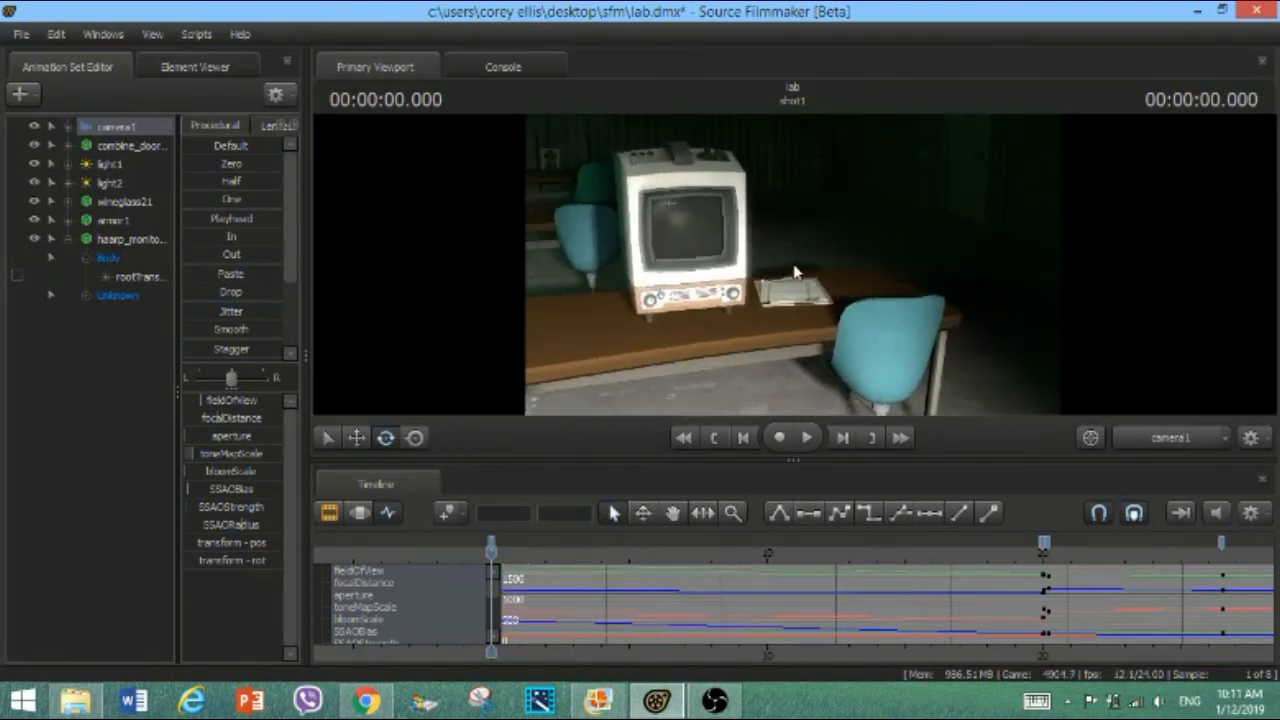
Undo the camera1 moves made at 00:00:00.000
{"action": "key", "text": "ctrl+z"}
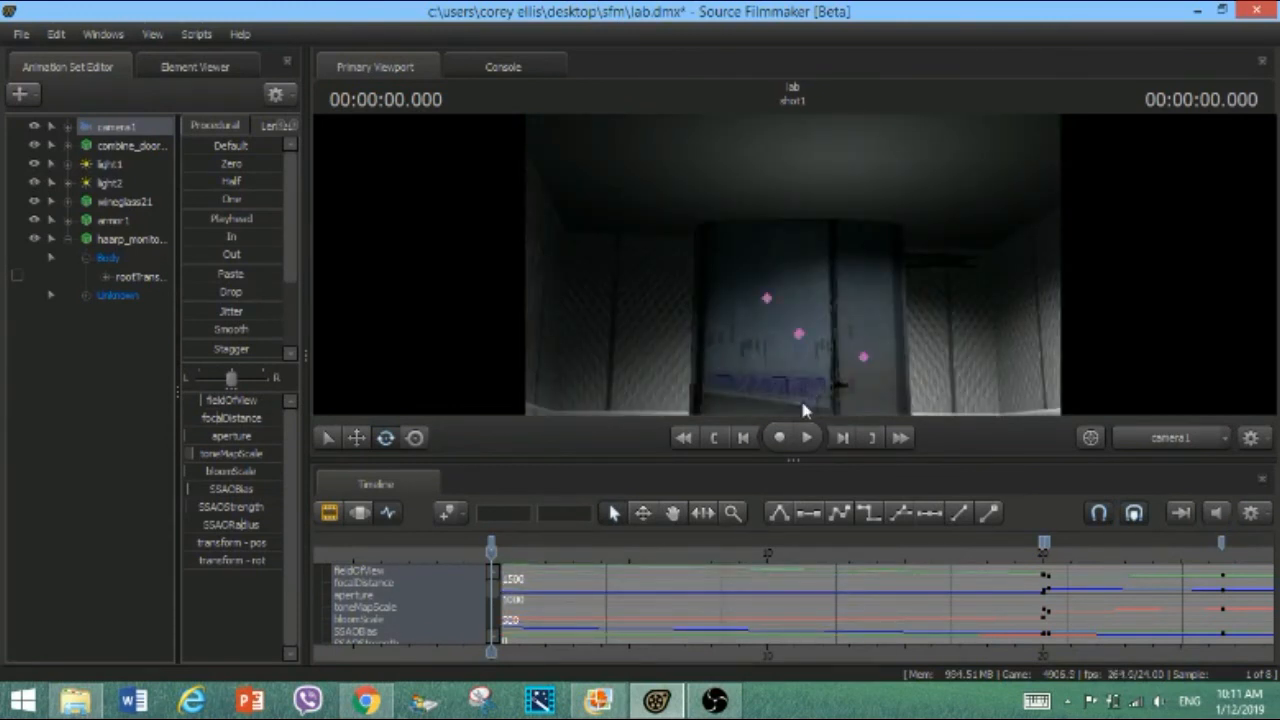
{"action": "key", "text": "ctrl+z"}
{"action": "key", "text": "ctrl+z"}
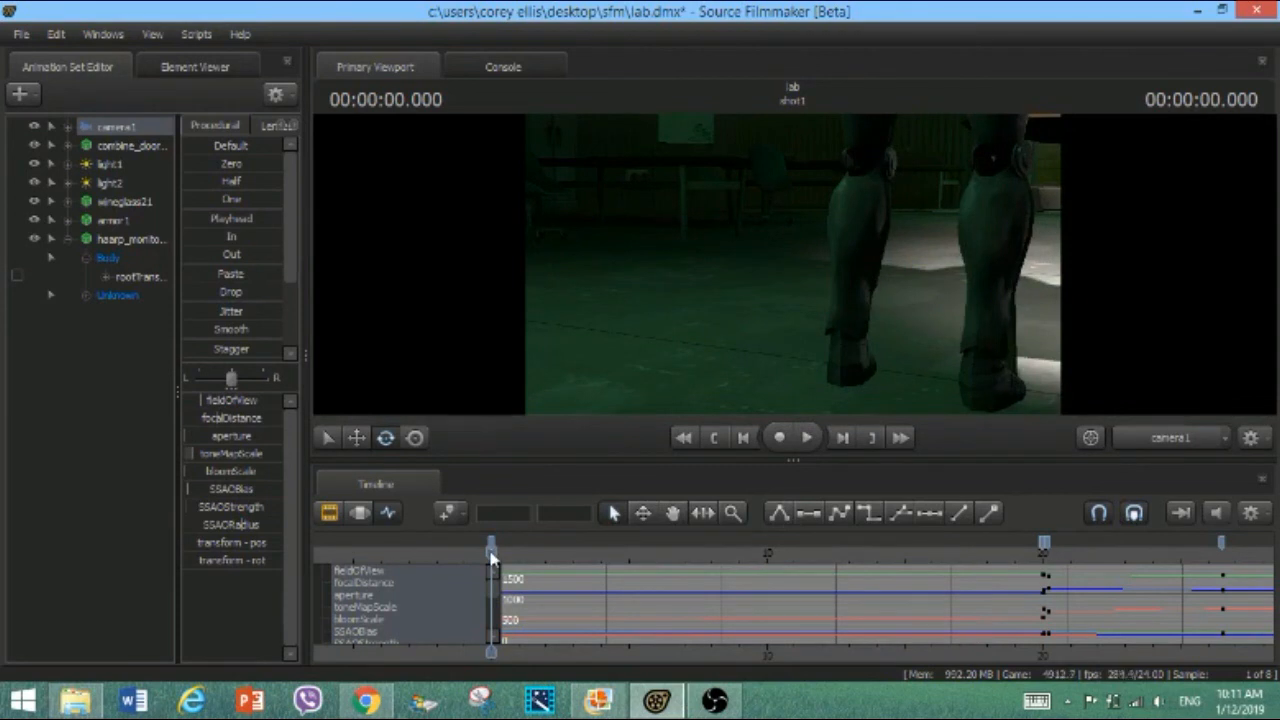
Scrub the lab shot to 00:00:26.583 and back to 00:00:25.916 to examine the camera move over the clipboard
{"action": "left_click_drag", "start_coordinate": [490, 556], "coordinate": [1224, 545]}
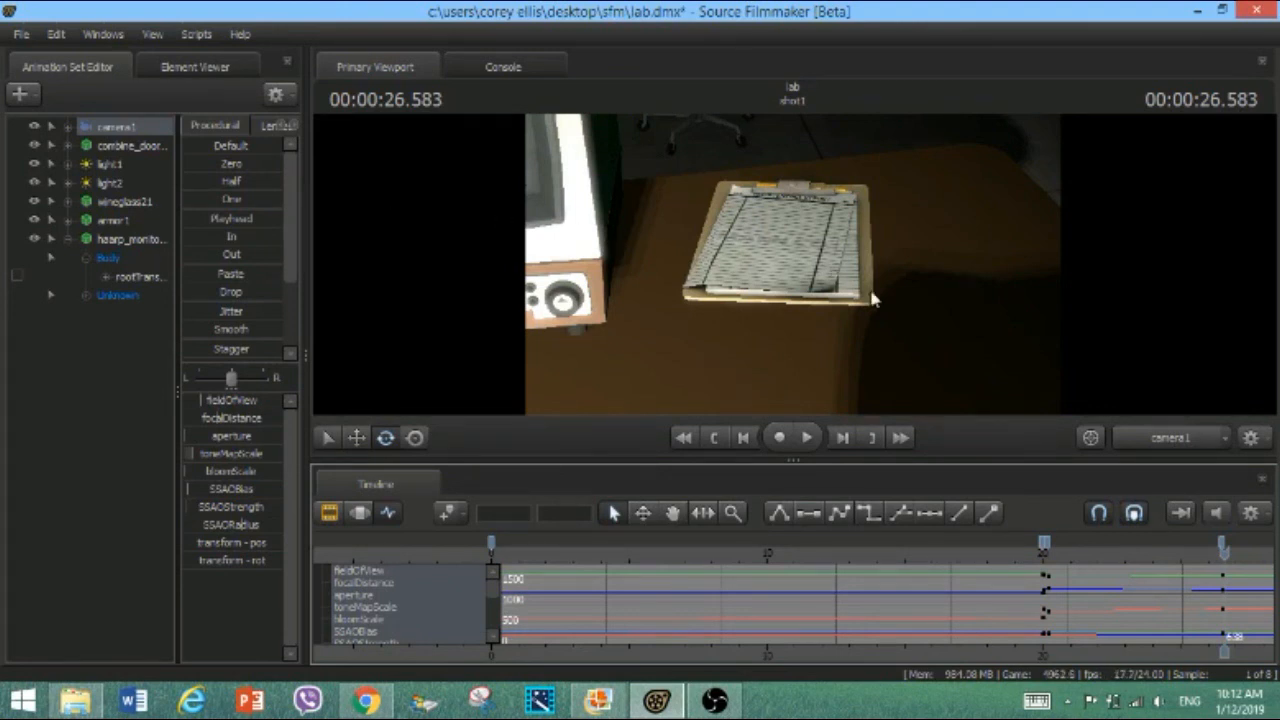
{"action": "left_click_drag", "start_coordinate": [1230, 563], "coordinate": [1191, 556]}
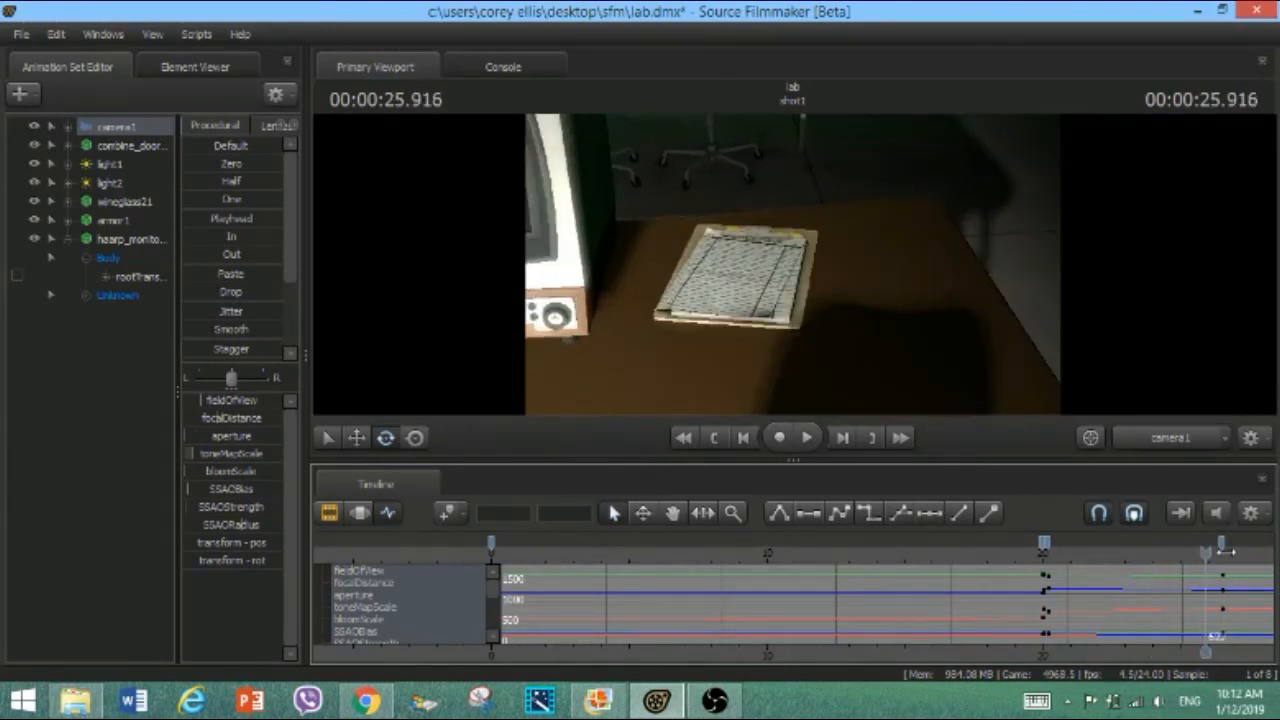